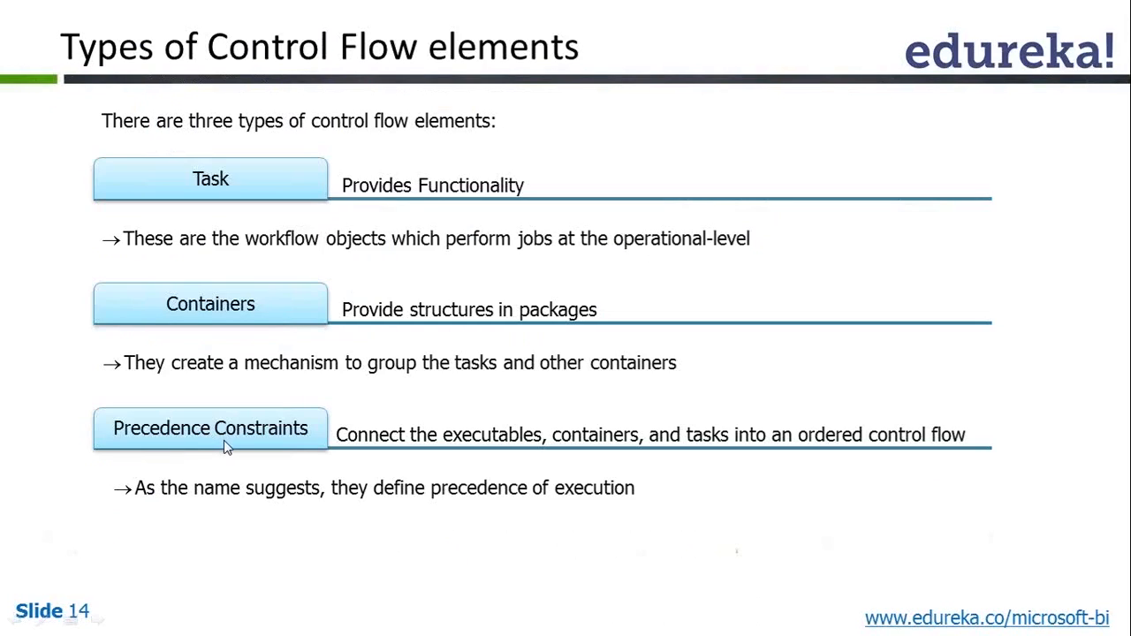
- Switch to the Visual Studio SSIS project and add a Data Flow Task beside the standalone Send Mail Task in the control flow
{"action": "key", "text": "alt+Tab"}
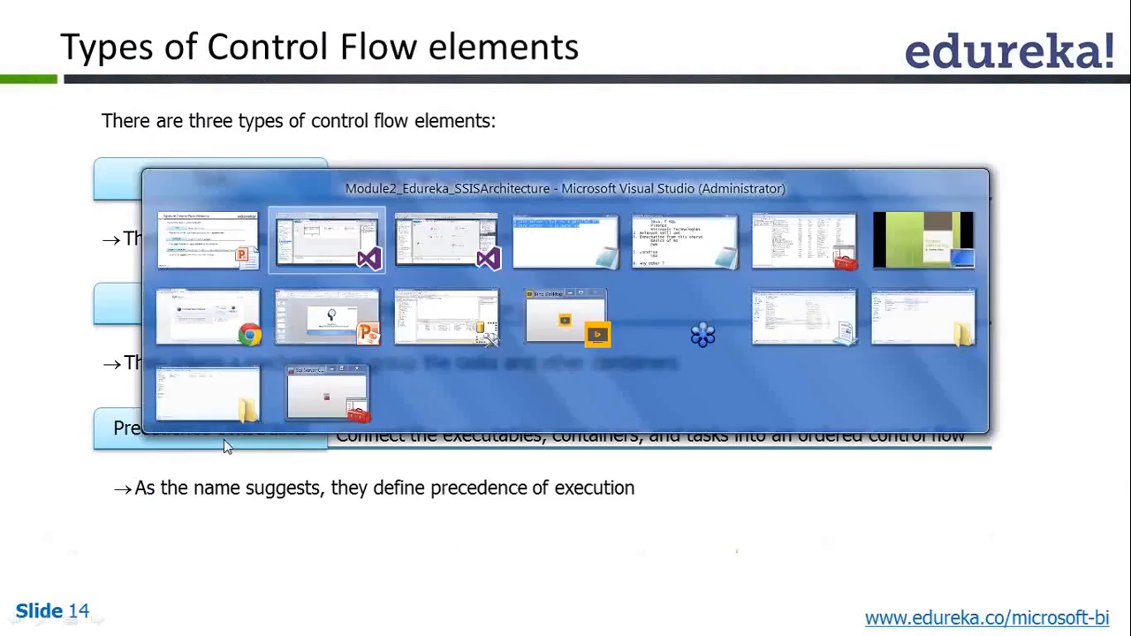
{"action": "scroll", "coordinate": [250, 477], "scroll_direction": "left", "scroll_amount": 3}
{"action": "scroll", "coordinate": [250, 475], "scroll_direction": "left", "scroll_amount": 5}
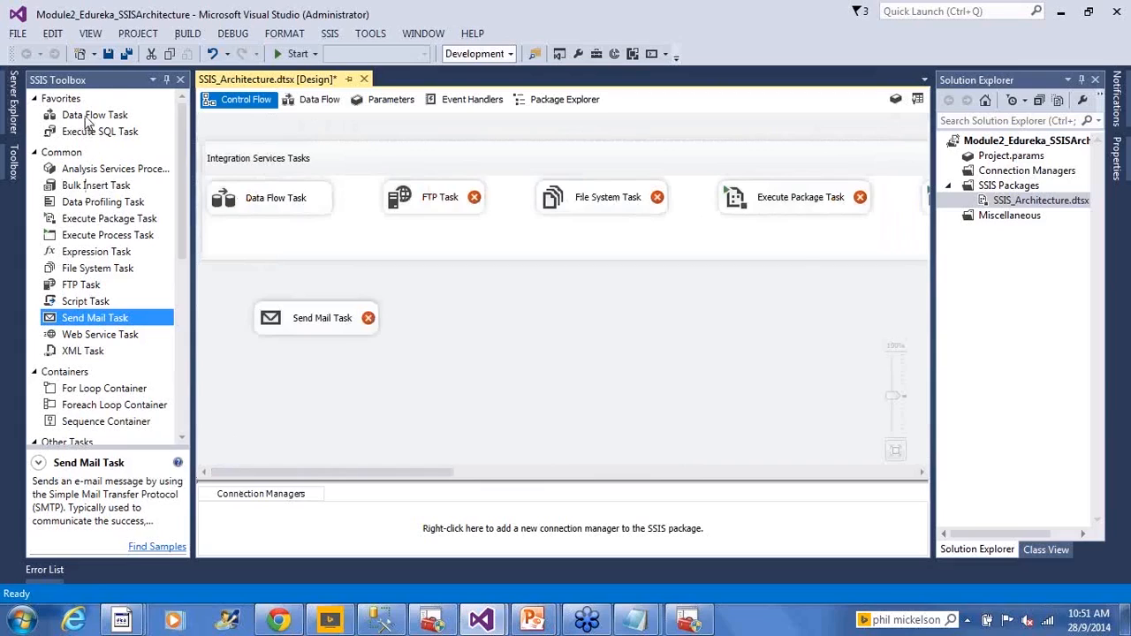
{"action": "left_click_drag", "start_coordinate": [89, 121], "coordinate": [501, 301]}
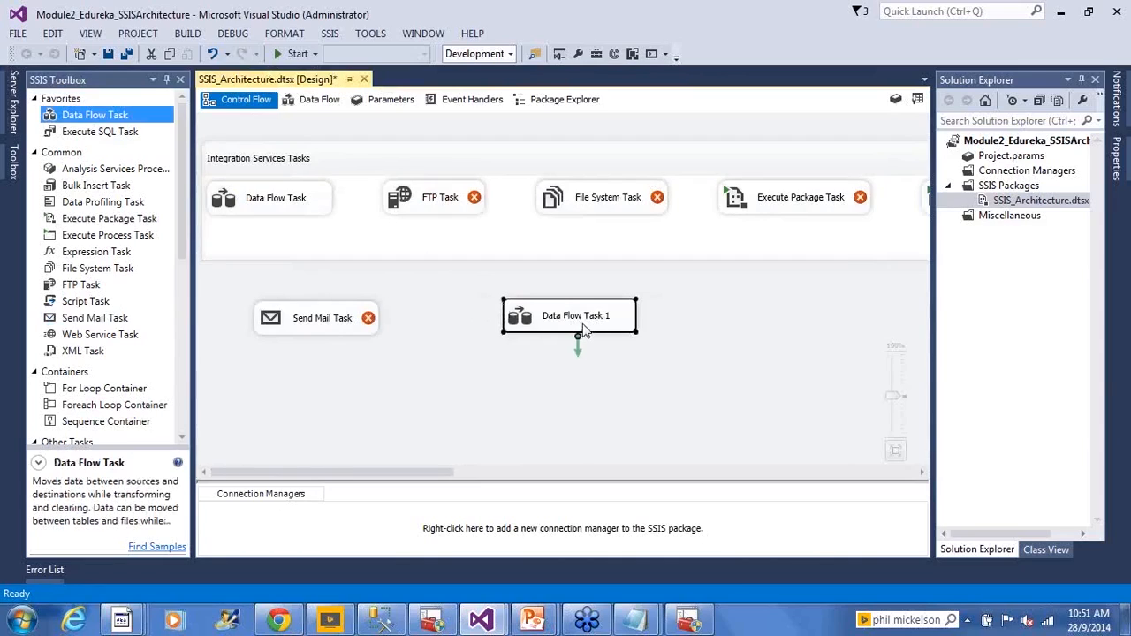
- Rename the new Data Flow Task as "Load Currency from Excel to SQL Table"
{"action": "key", "text": "F2"}
{"action": "type", "text": "Load C"}
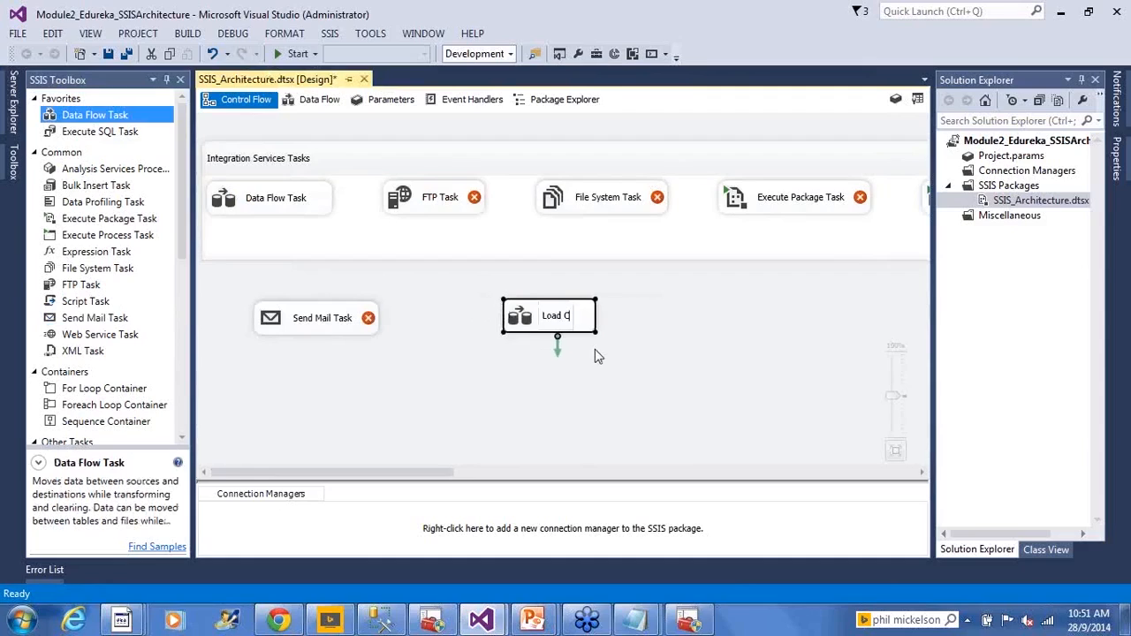
{"action": "type", "text": "urrency from"}
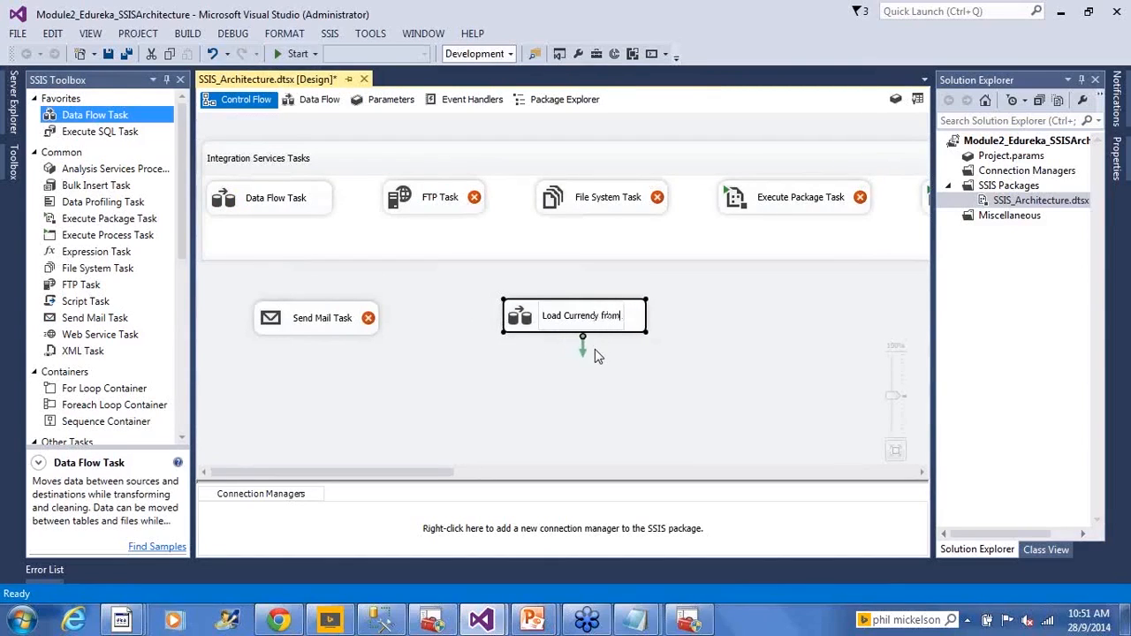
{"action": "type", "text": " Excel to "}
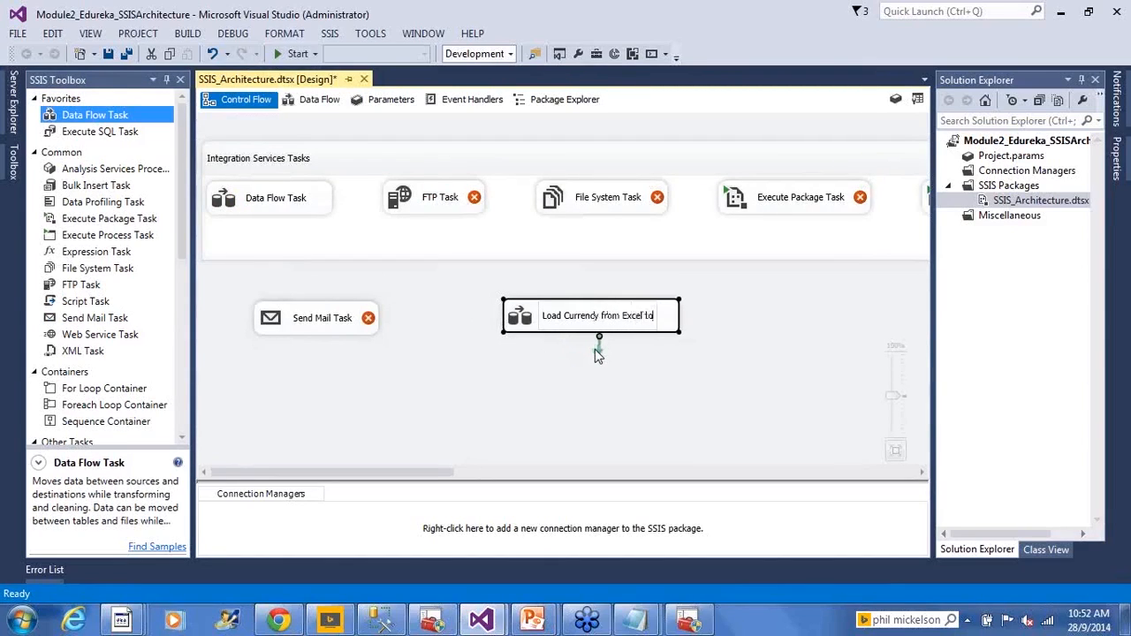
{"action": "type", "text": "SQL Table"}
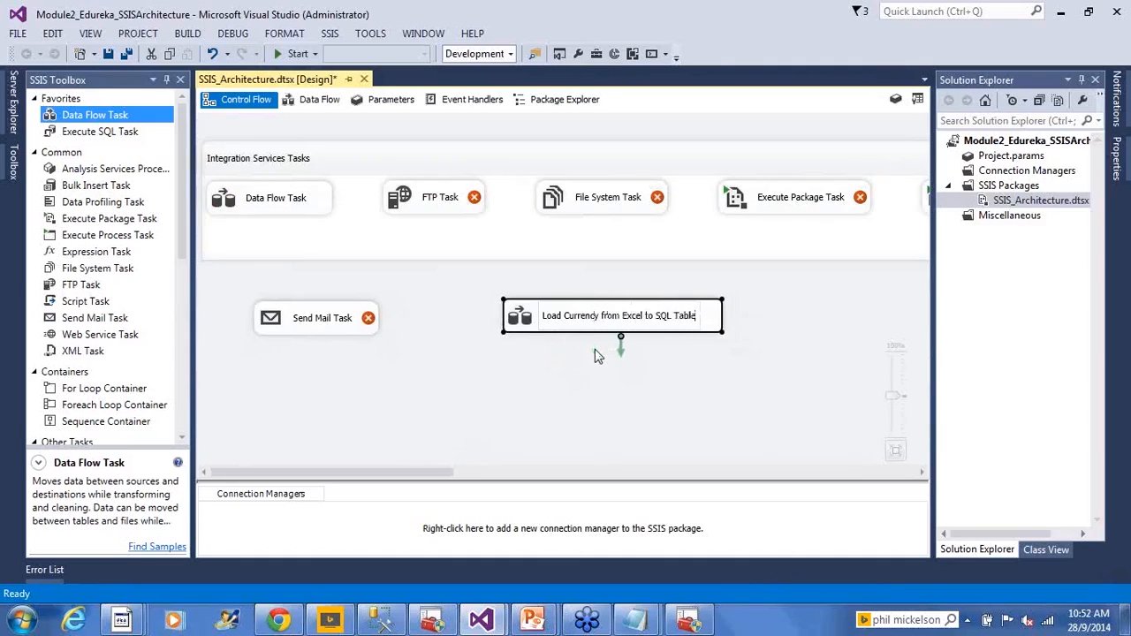
{"action": "left_click", "coordinate": [853, 300]}
{"action": "left_click", "coordinate": [674, 329]}
- View the data flow design of the Load Currency task and return to the control flow
{"action": "double_click", "coordinate": [621, 327]}
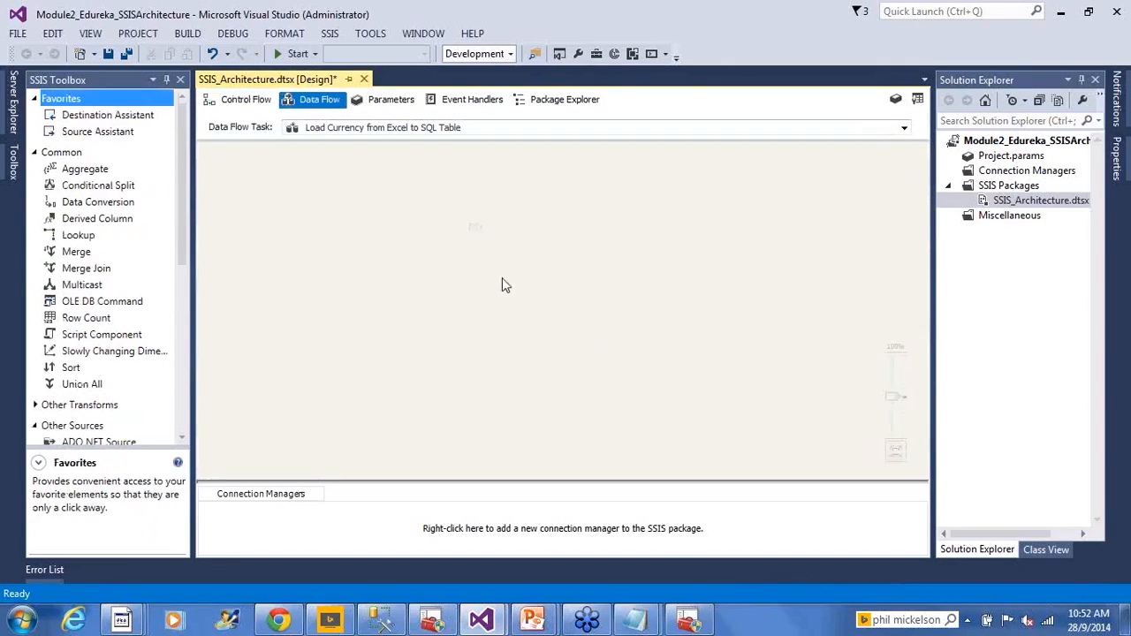
{"action": "left_click", "coordinate": [239, 101]}
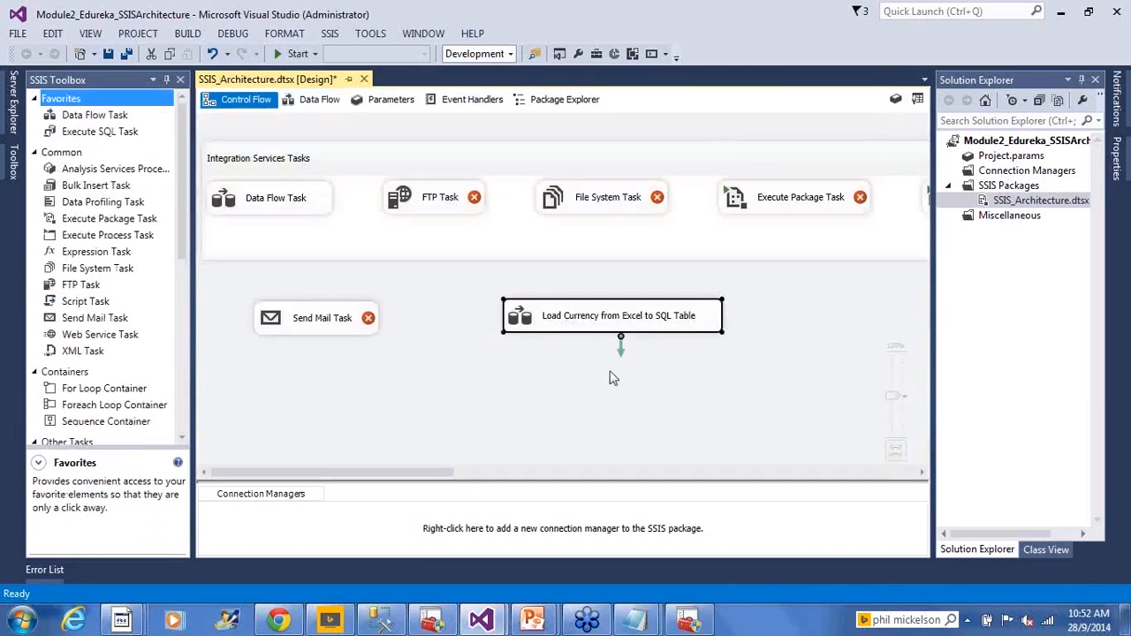
{"action": "left_click", "coordinate": [593, 325]}
- Add an Execute SQL Task below the Load Currency task and link it with a precedence constraint from that task
{"action": "left_click_drag", "start_coordinate": [124, 132], "coordinate": [574, 372]}
{"action": "left_click", "coordinate": [603, 323]}
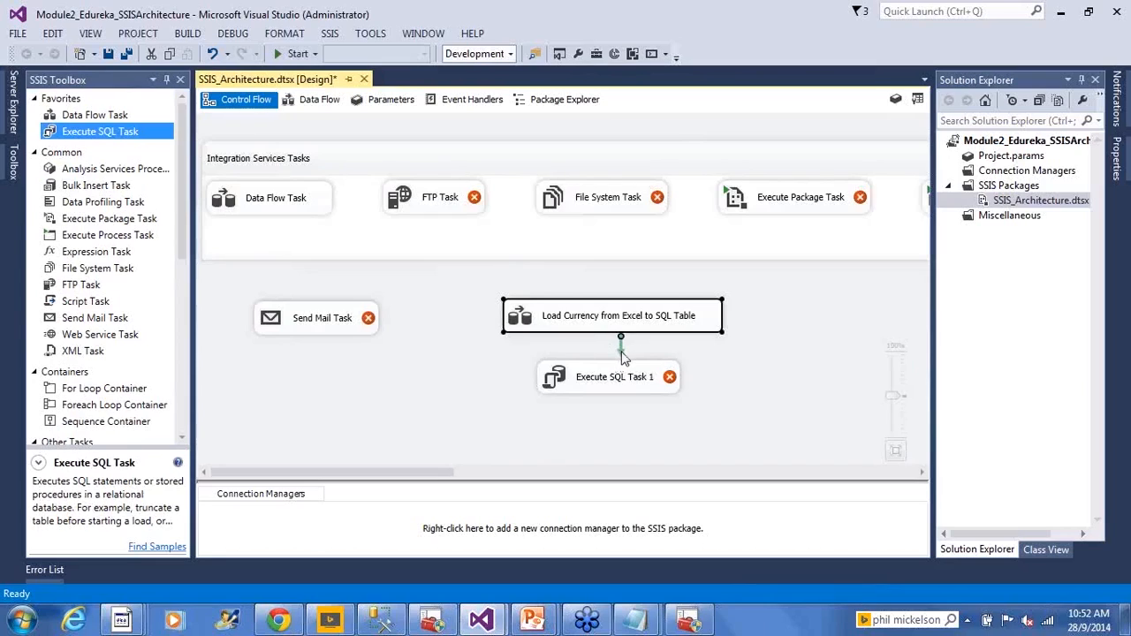
{"action": "left_click_drag", "start_coordinate": [622, 354], "coordinate": [611, 396]}
{"action": "left_click", "coordinate": [699, 398]}
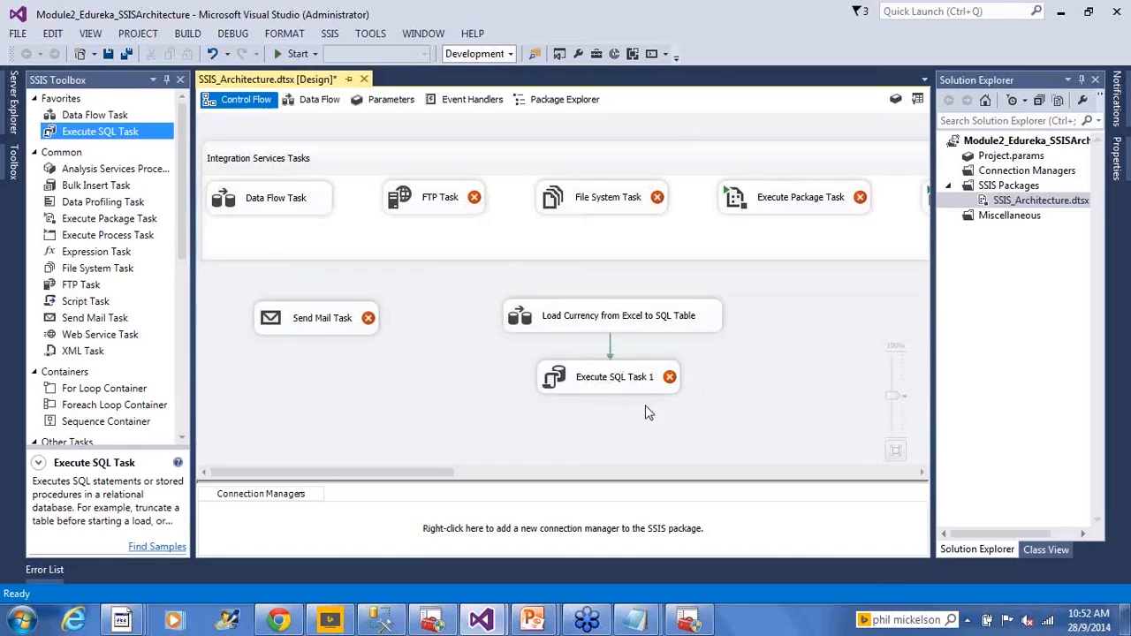
- Move the new Execute SQL Task slightly to the left beneath the Load Currency task
{"action": "left_click", "coordinate": [569, 329]}
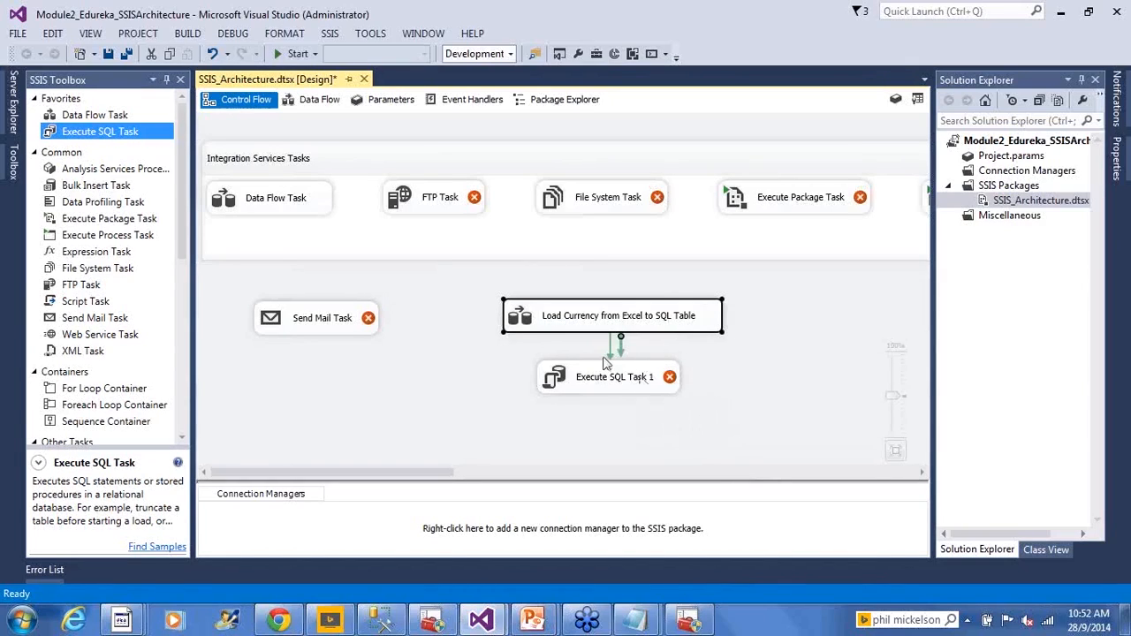
{"action": "left_click", "coordinate": [757, 371]}
{"action": "left_click_drag", "start_coordinate": [649, 388], "coordinate": [573, 392]}
{"action": "left_click", "coordinate": [536, 394]}
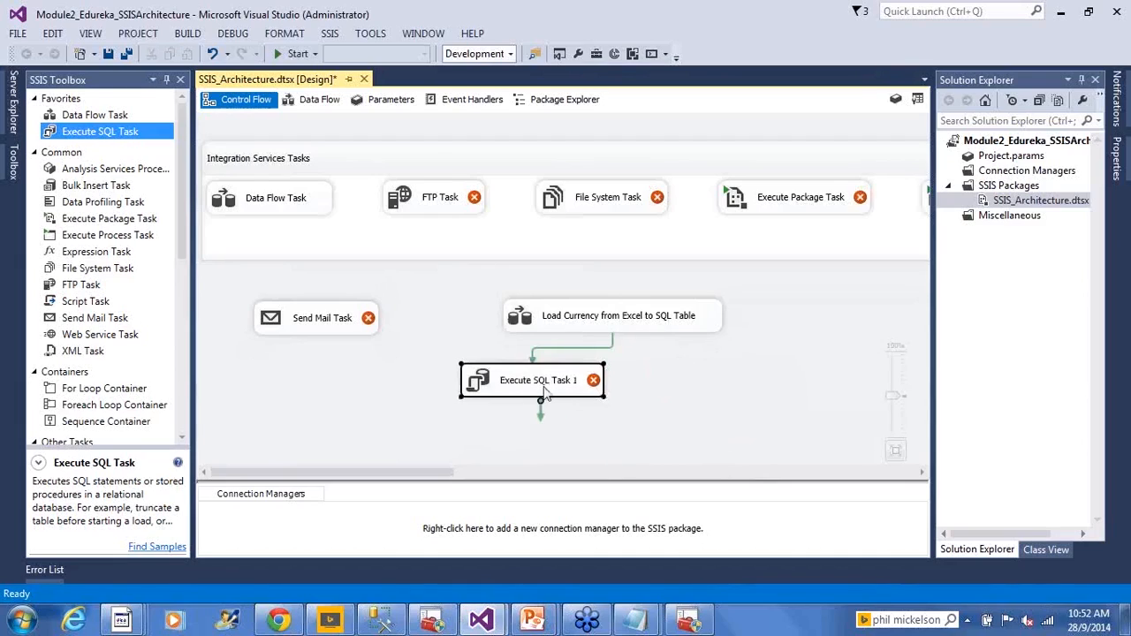
- Rename the Execute SQL Task as "Update everything to USD"
{"action": "left_click", "coordinate": [549, 397]}
{"action": "type", "text": "Update everything to USD"}
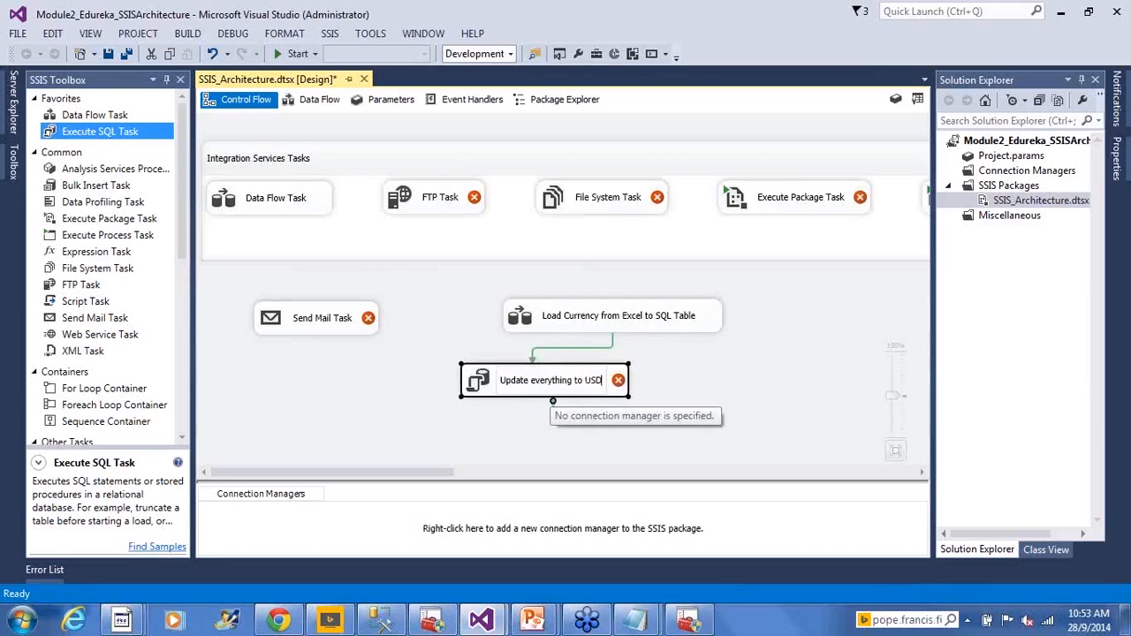
{"action": "left_click", "coordinate": [670, 390]}
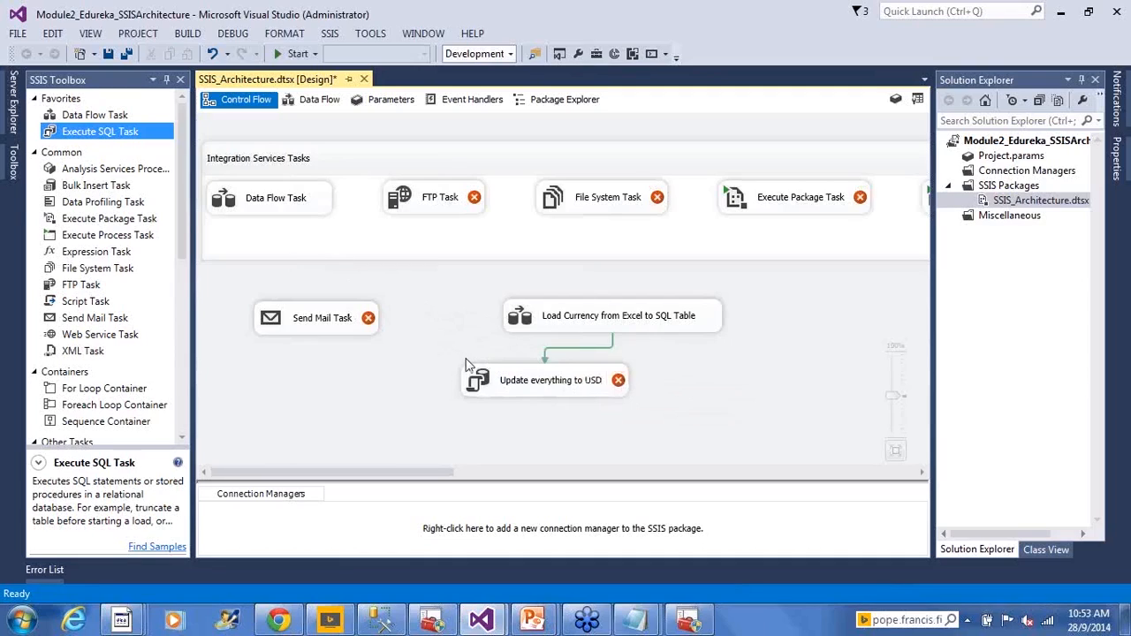
- Add a Send Mail Task below the Update everything to USD task and link it with a precedence constraint from that task
{"action": "mouse_move", "coordinate": [605, 392]}
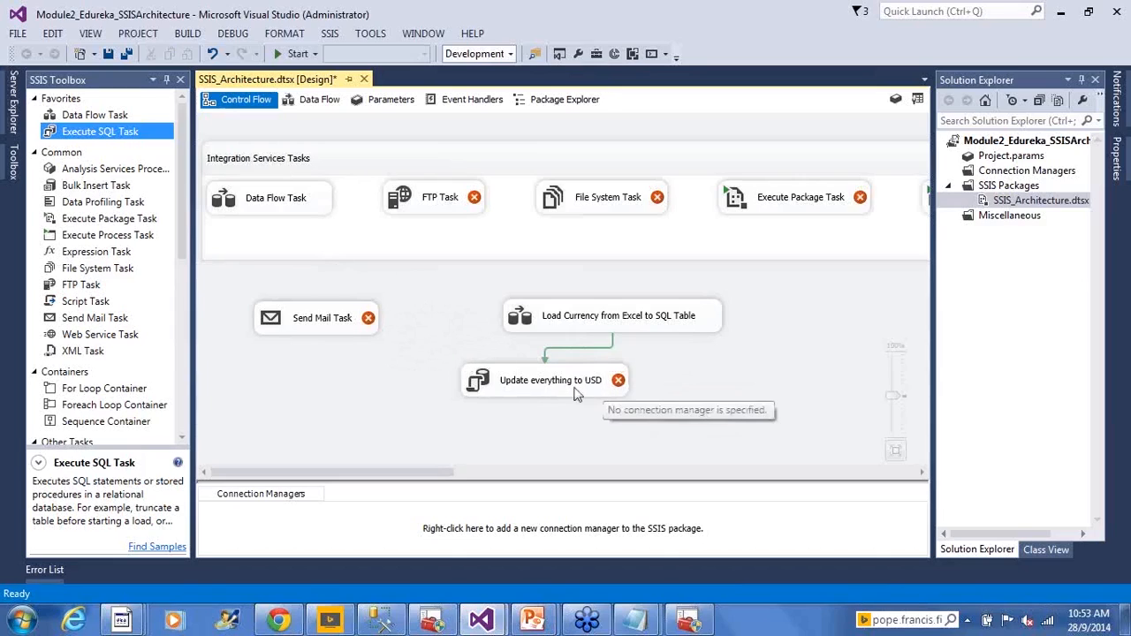
{"action": "left_click_drag", "start_coordinate": [86, 318], "coordinate": [523, 422]}
{"action": "left_click", "coordinate": [555, 366]}
{"action": "left_click_drag", "start_coordinate": [544, 380], "coordinate": [591, 422]}
{"action": "left_click", "coordinate": [597, 428]}
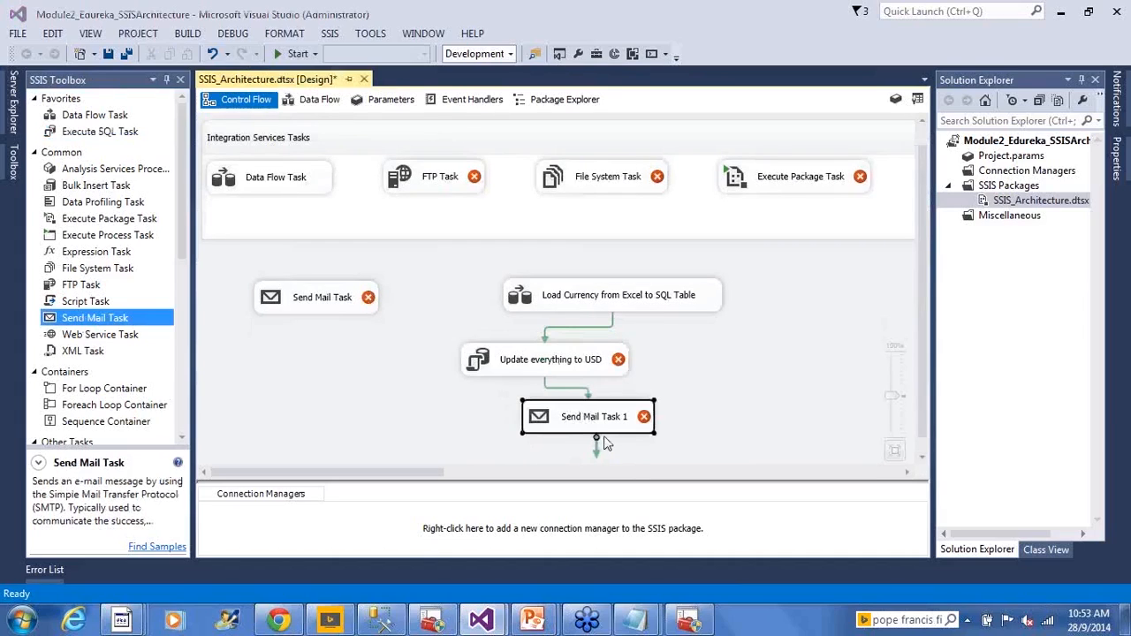
- Rename the new Send Mail Task as "Send Email to Admin"
{"action": "double_click", "coordinate": [605, 433]}
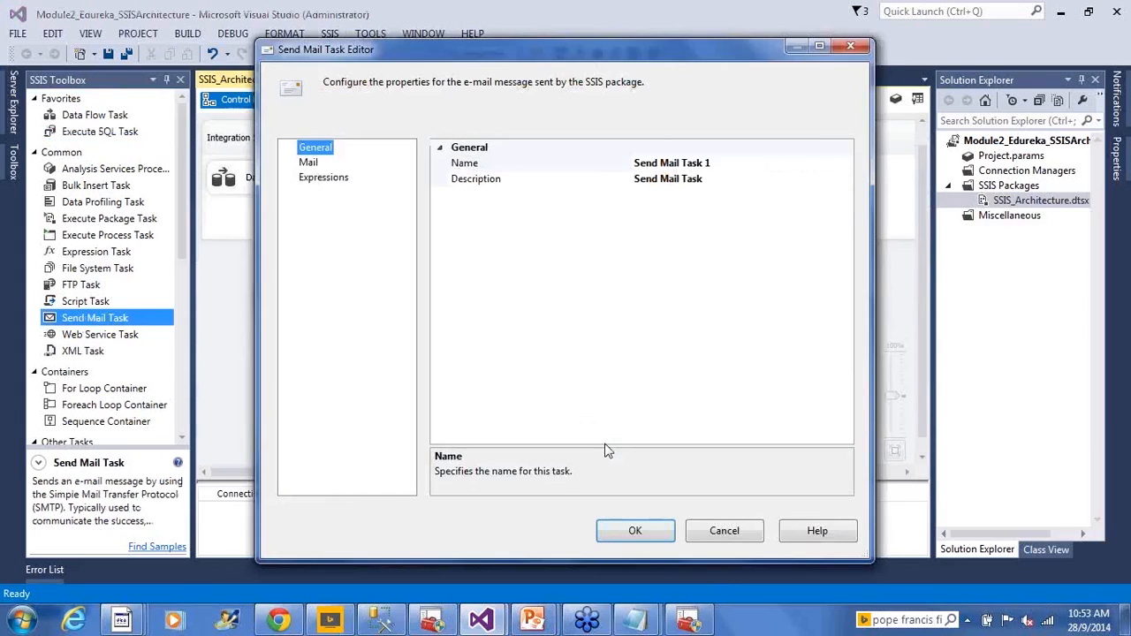
{"action": "left_click", "coordinate": [699, 526]}
{"action": "left_click", "coordinate": [592, 420]}
{"action": "type", "text": "Send Email"}
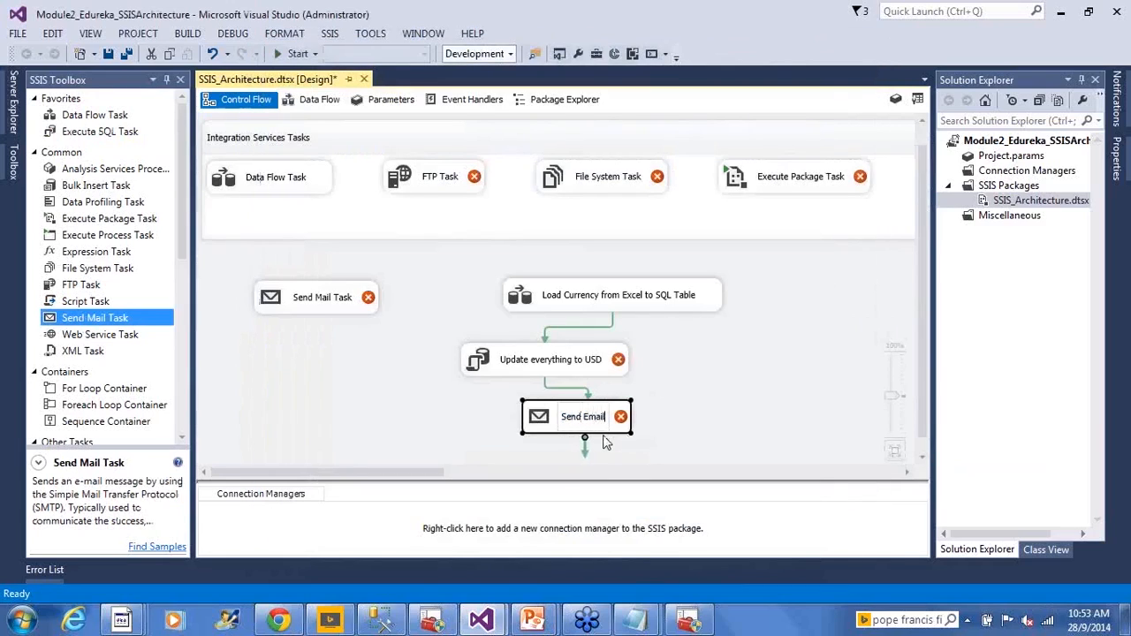
{"action": "type", "text": " to Admin"}
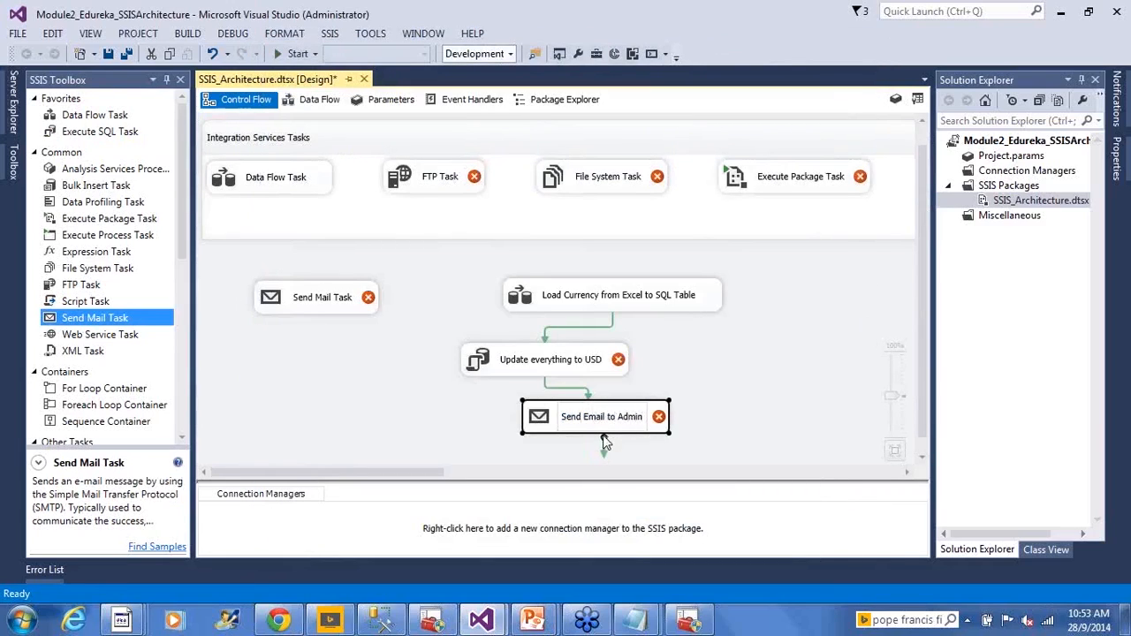
{"action": "left_click", "coordinate": [757, 354]}
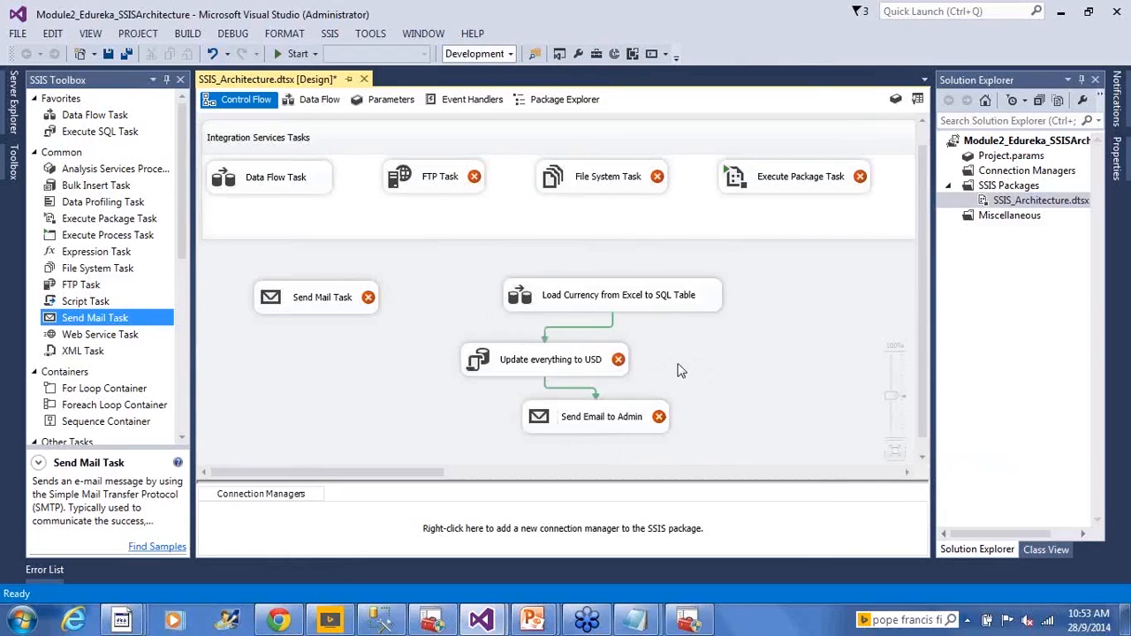
- Connect the Load Currency task directly to Send Email to Admin and move the mail task to the right of the update task
{"action": "left_click", "coordinate": [640, 302]}
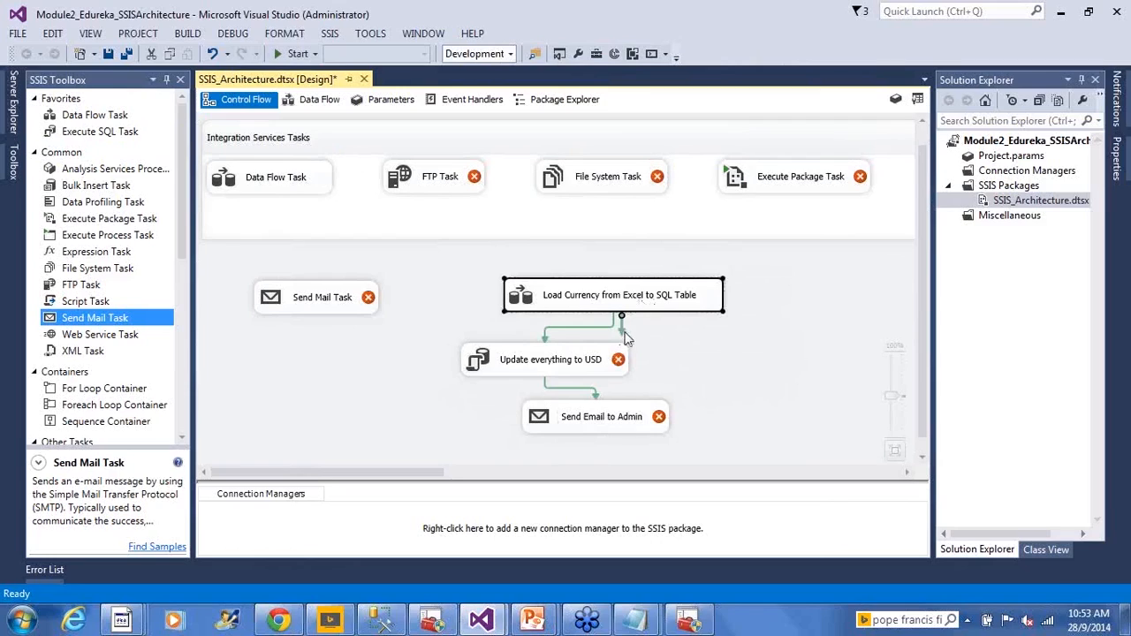
{"action": "left_click_drag", "start_coordinate": [625, 338], "coordinate": [664, 412]}
{"action": "left_click", "coordinate": [608, 426]}
{"action": "left_click", "coordinate": [600, 348]}
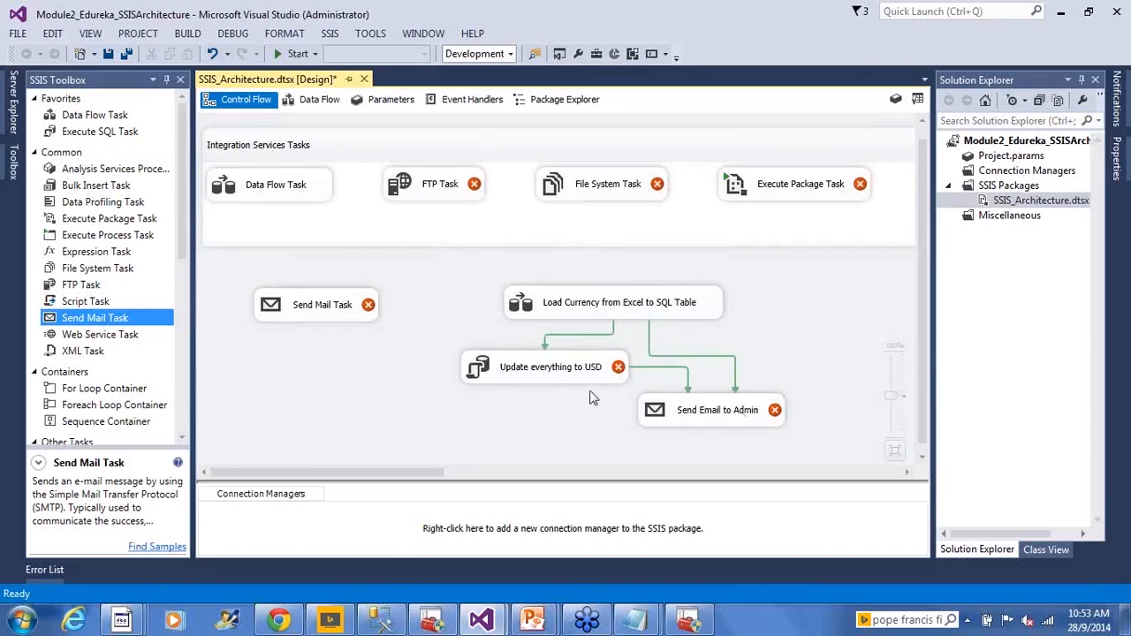
- Set the precedence constraint from the Load Currency task to Send Email to Admin to Failure
{"action": "left_click", "coordinate": [620, 313]}
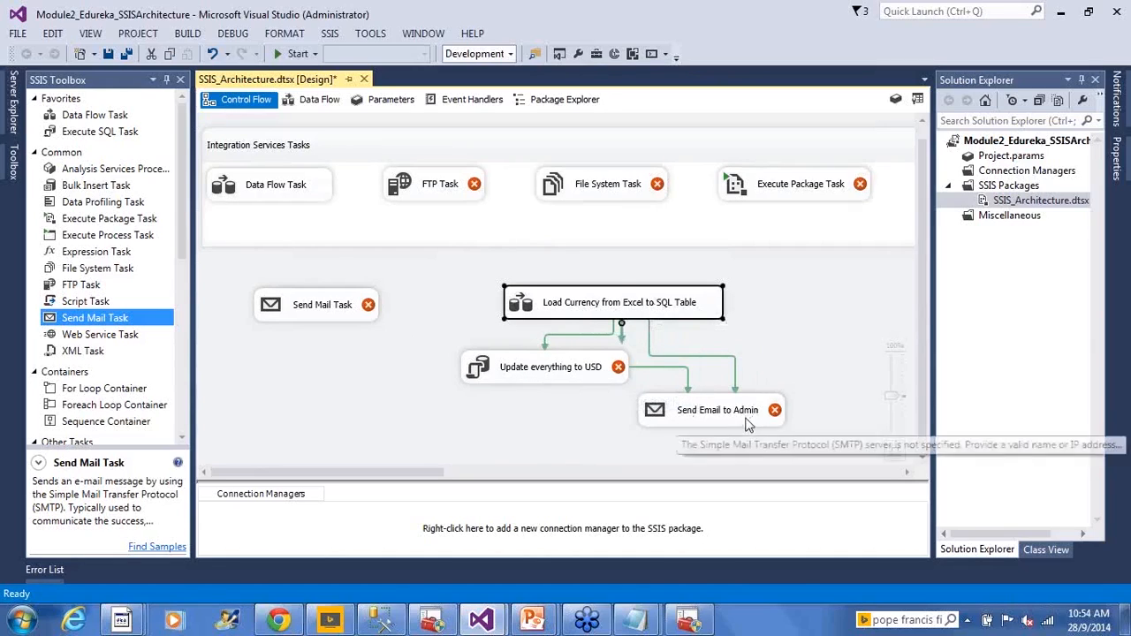
{"action": "left_click", "coordinate": [696, 356]}
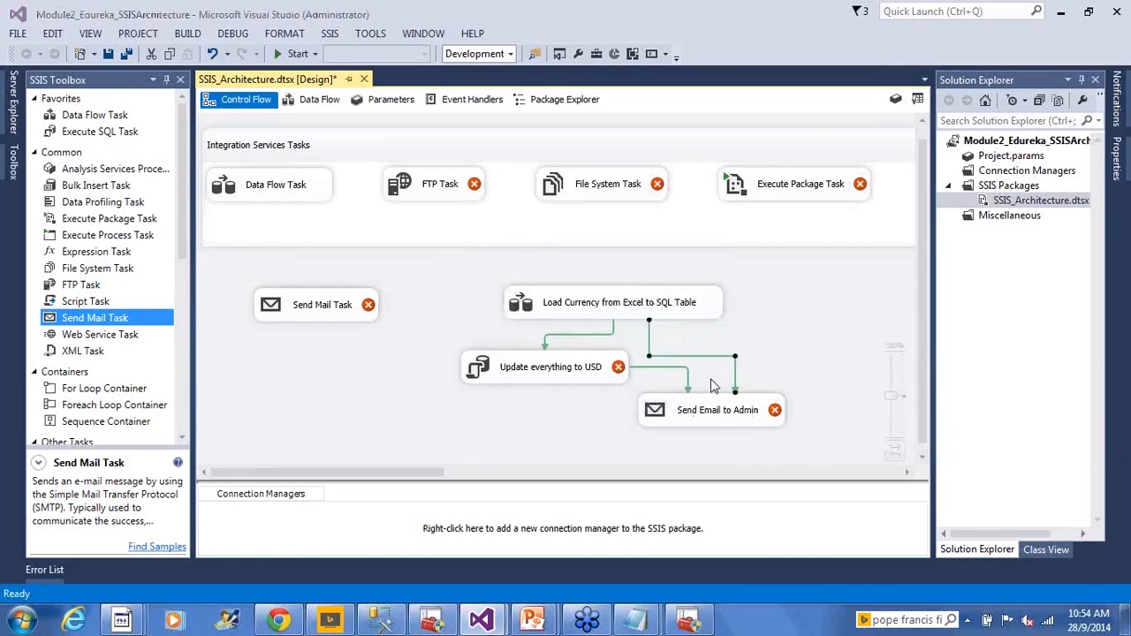
{"action": "double_click", "coordinate": [712, 383]}
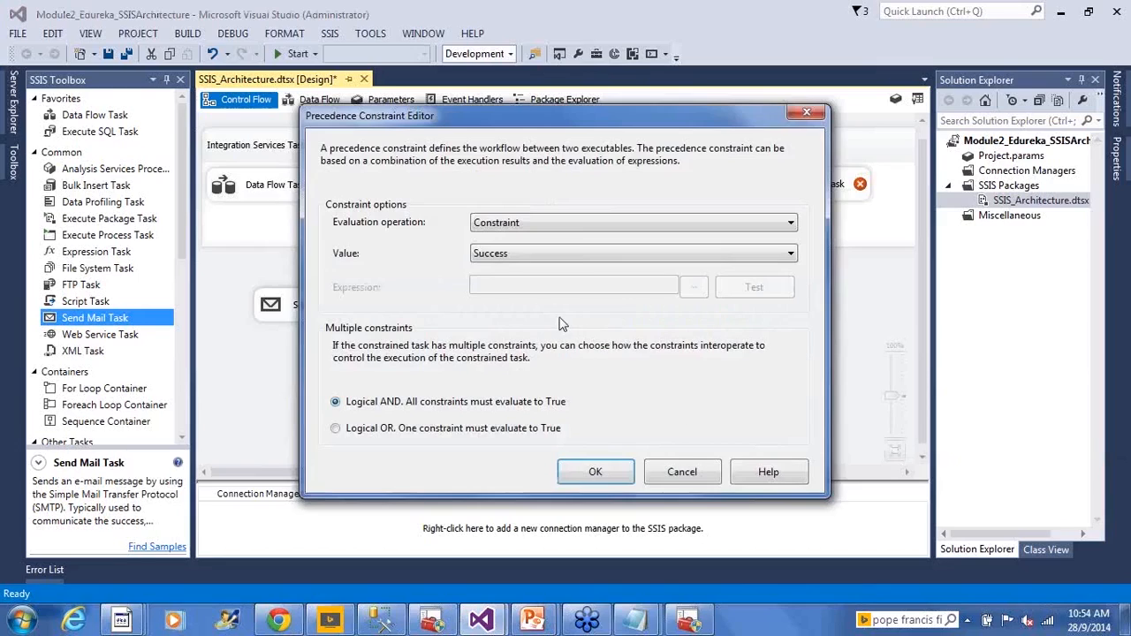
{"action": "left_click", "coordinate": [548, 257]}
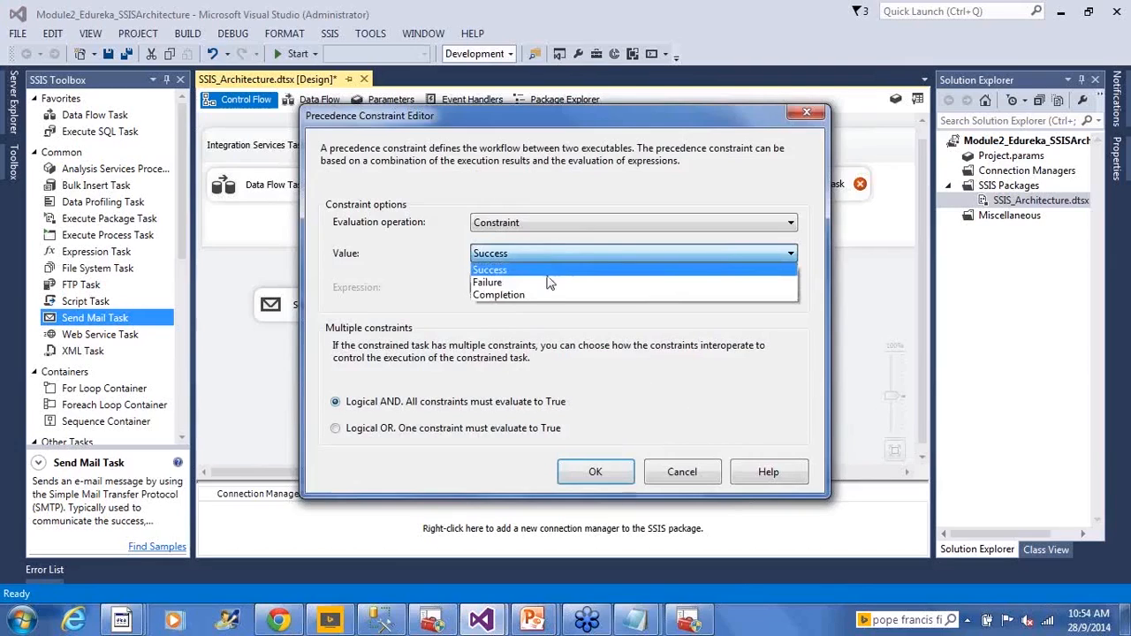
{"action": "left_click", "coordinate": [548, 281]}
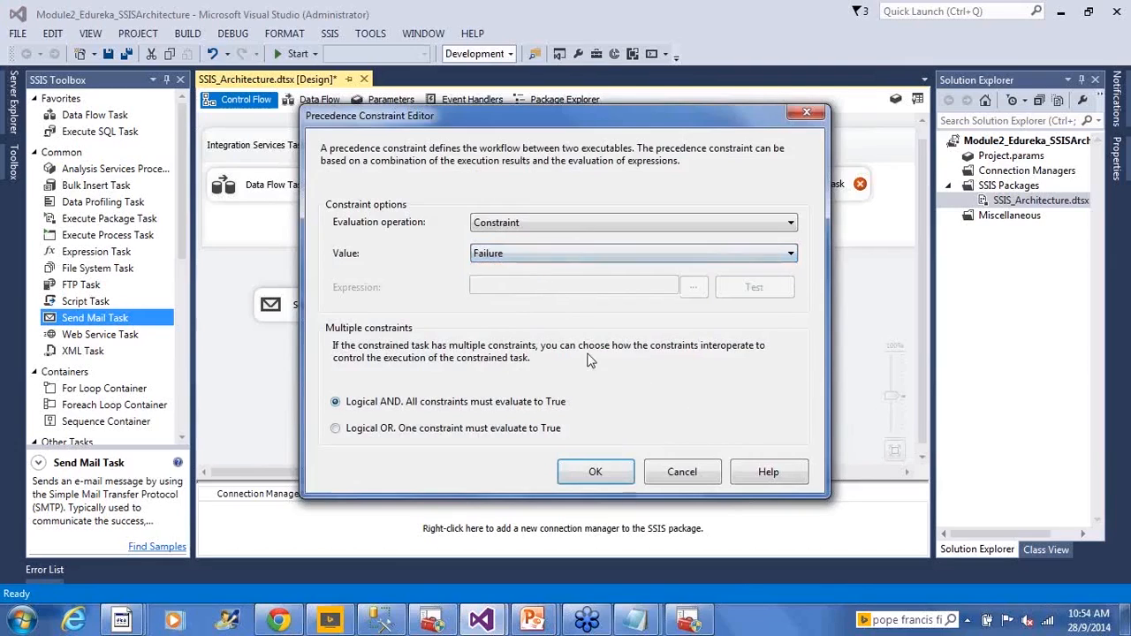
{"action": "left_click", "coordinate": [621, 472]}
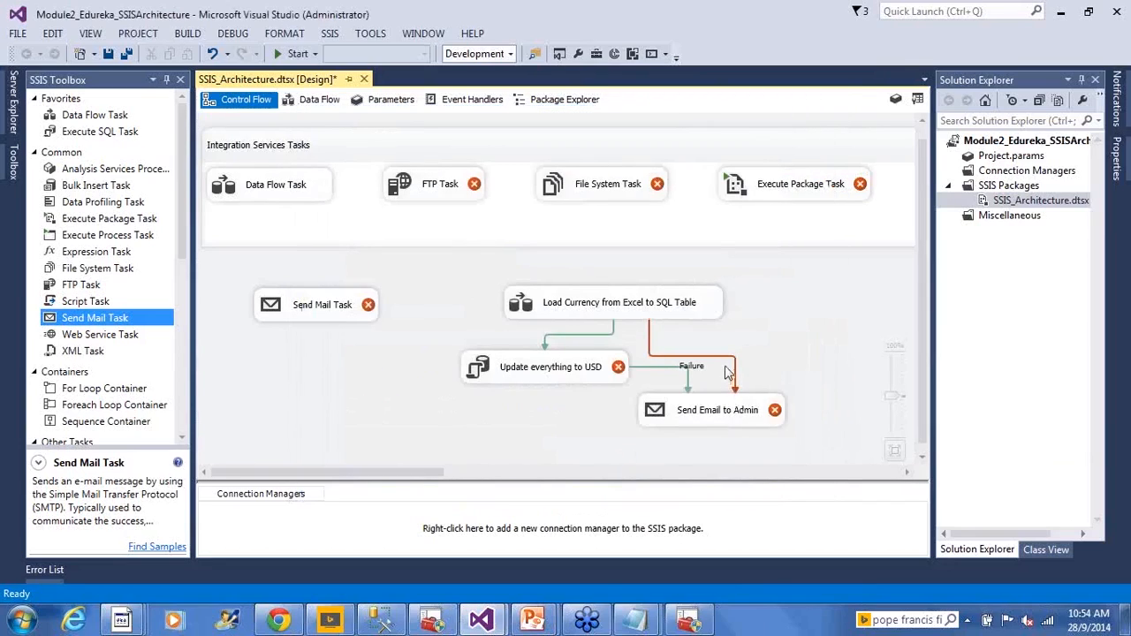
- Move the Send Email to Admin task slightly lower so the connector from the update task clears the Failure label
{"action": "left_click", "coordinate": [618, 316]}
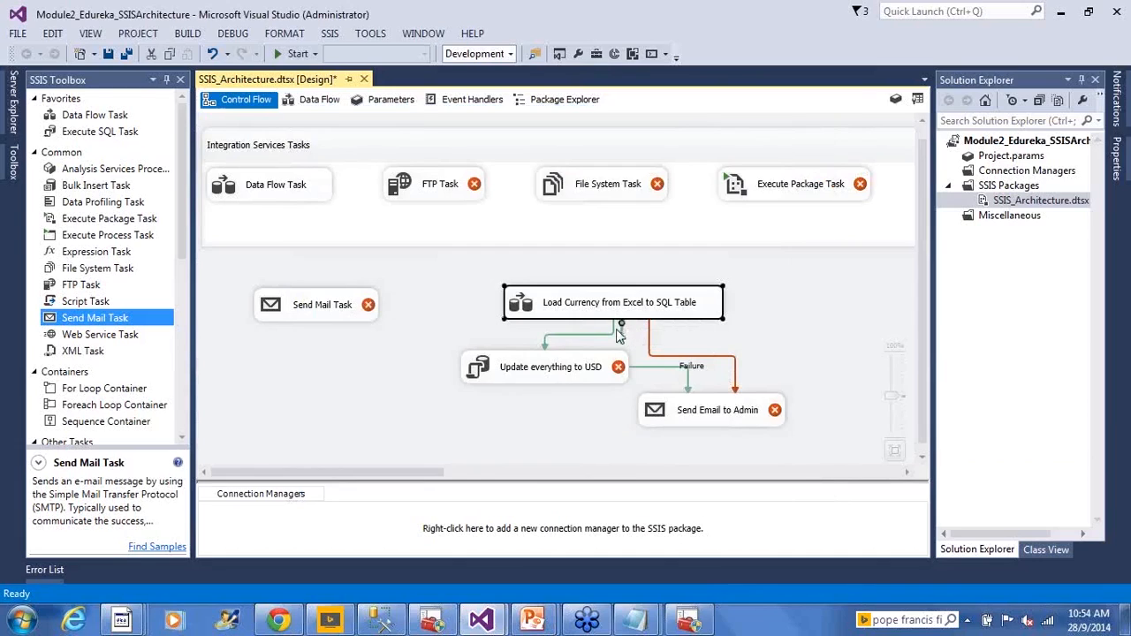
{"action": "left_click", "coordinate": [732, 412]}
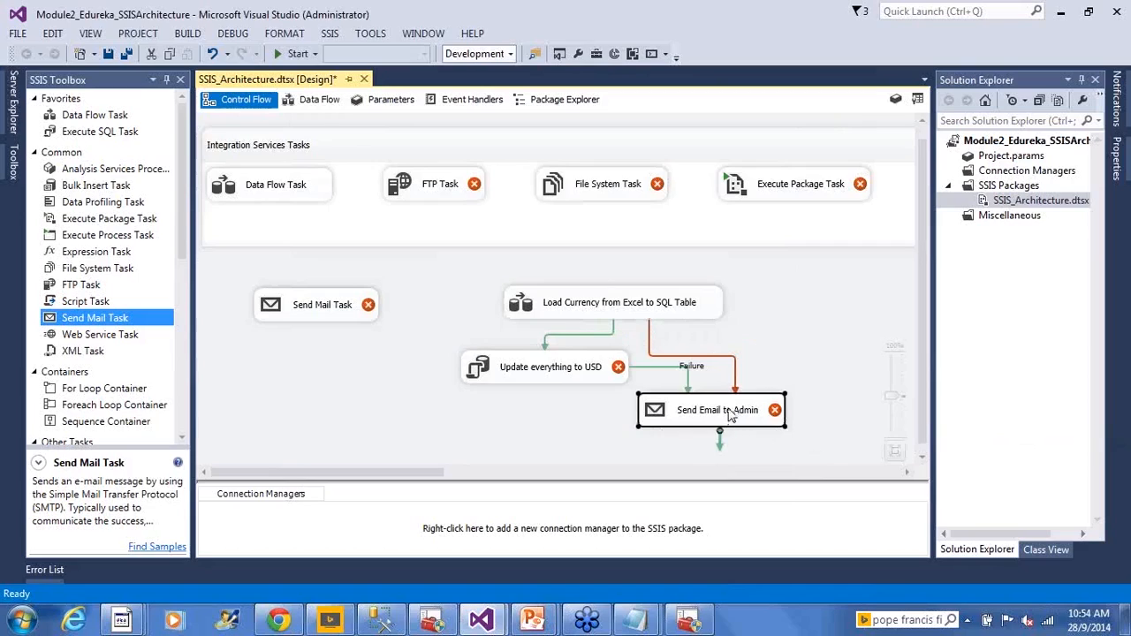
{"action": "left_click", "coordinate": [802, 330]}
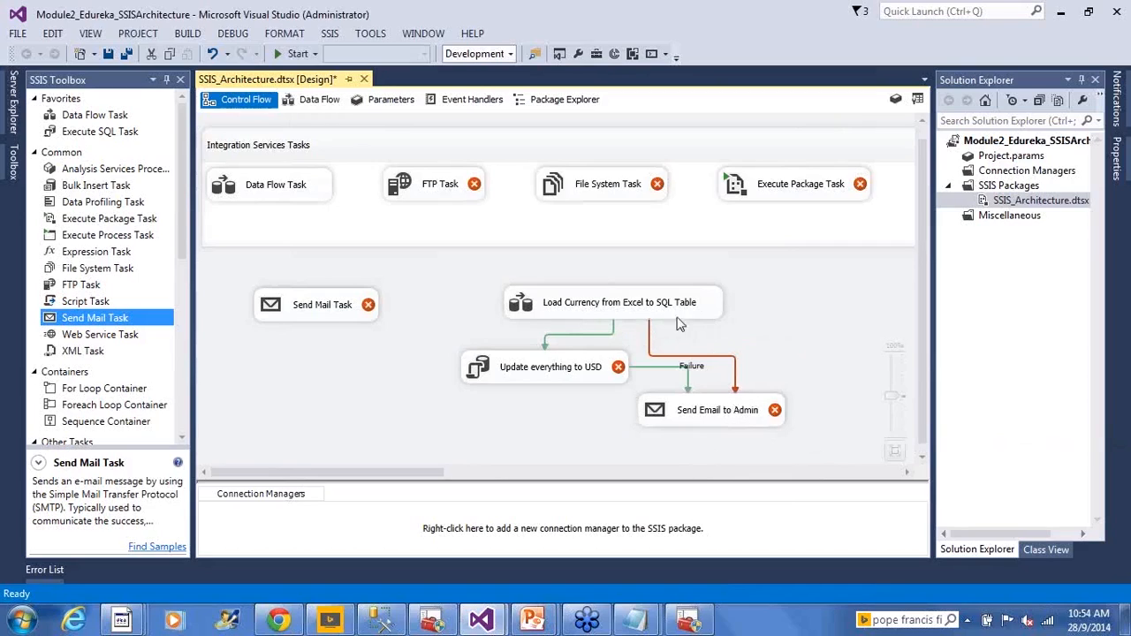
{"action": "left_click", "coordinate": [537, 382]}
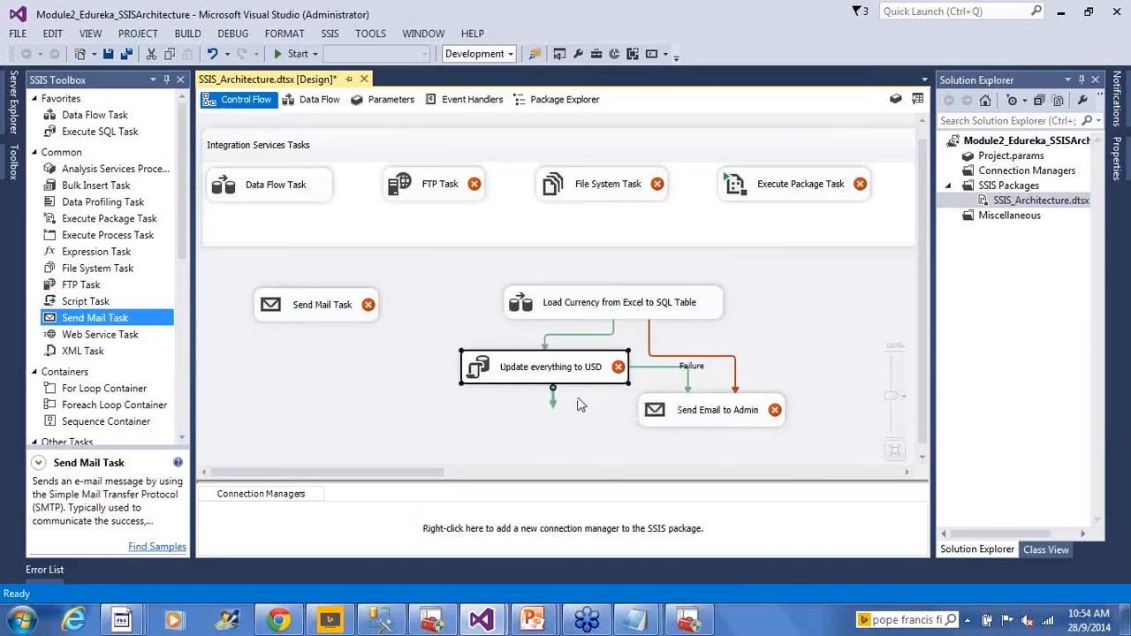
{"action": "left_click_drag", "start_coordinate": [667, 418], "coordinate": [664, 429]}
{"action": "left_click", "coordinate": [566, 433]}
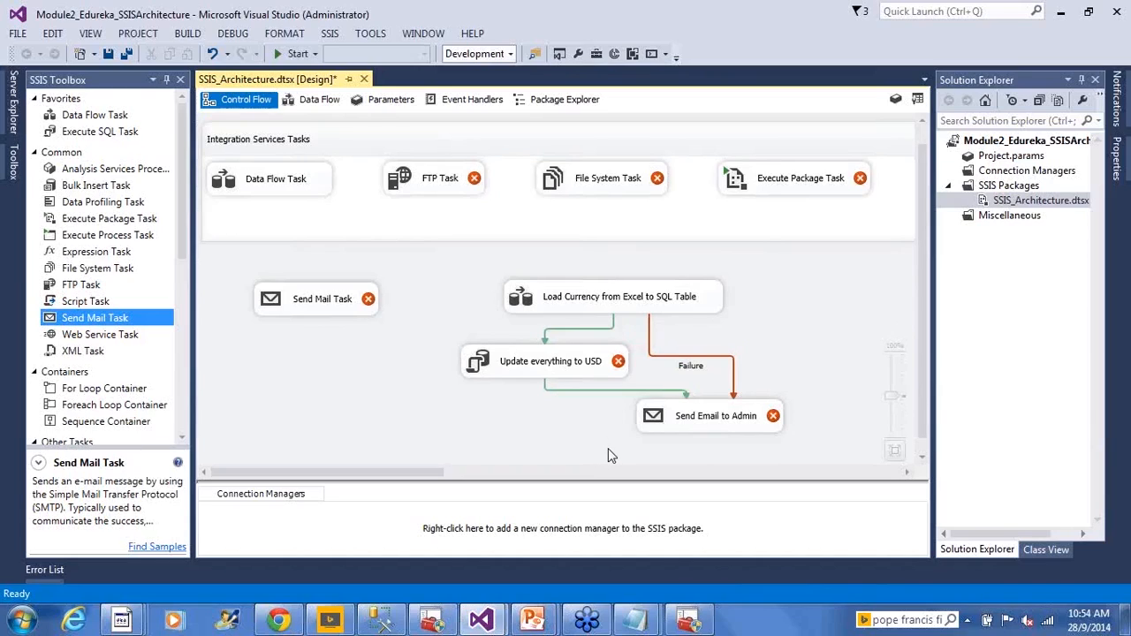
- Add an Execute SQL Task to the right of the Load Currency task and connect Load Currency to it
{"action": "left_click", "coordinate": [632, 299]}
{"action": "left_click", "coordinate": [736, 332]}
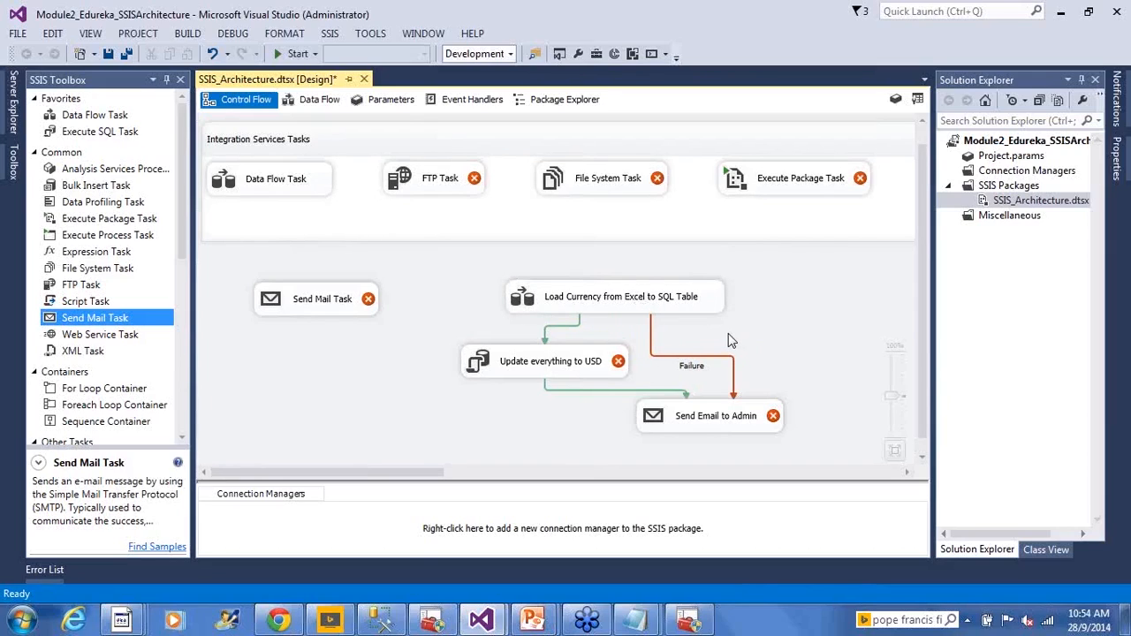
{"action": "left_click_drag", "start_coordinate": [113, 132], "coordinate": [778, 287]}
{"action": "left_click", "coordinate": [692, 307]}
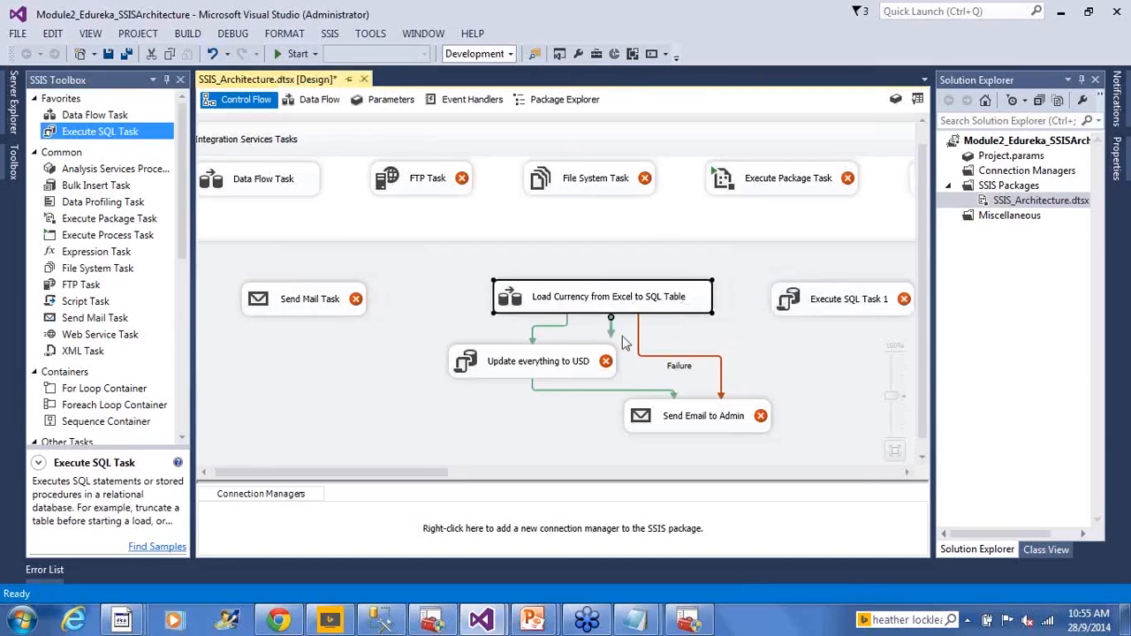
{"action": "left_click_drag", "start_coordinate": [612, 334], "coordinate": [853, 304]}
- Rename the new Execute SQL Task as "Update Table Log"
{"action": "left_click", "coordinate": [830, 310]}
{"action": "key", "text": "BackSpace"}
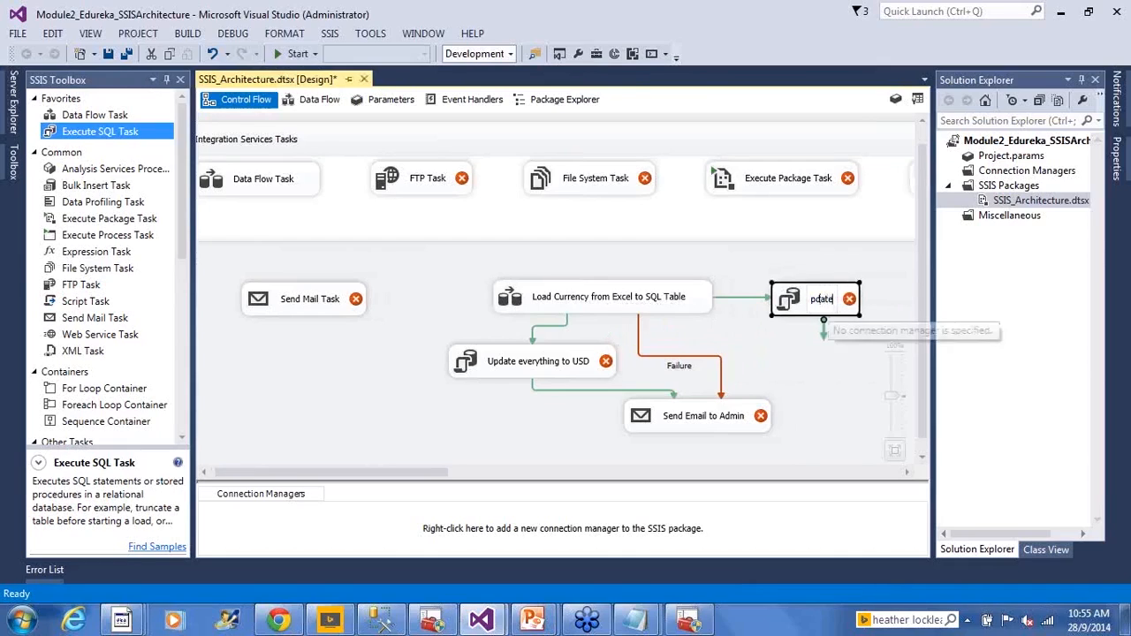
{"action": "type", "text": "Upda"}
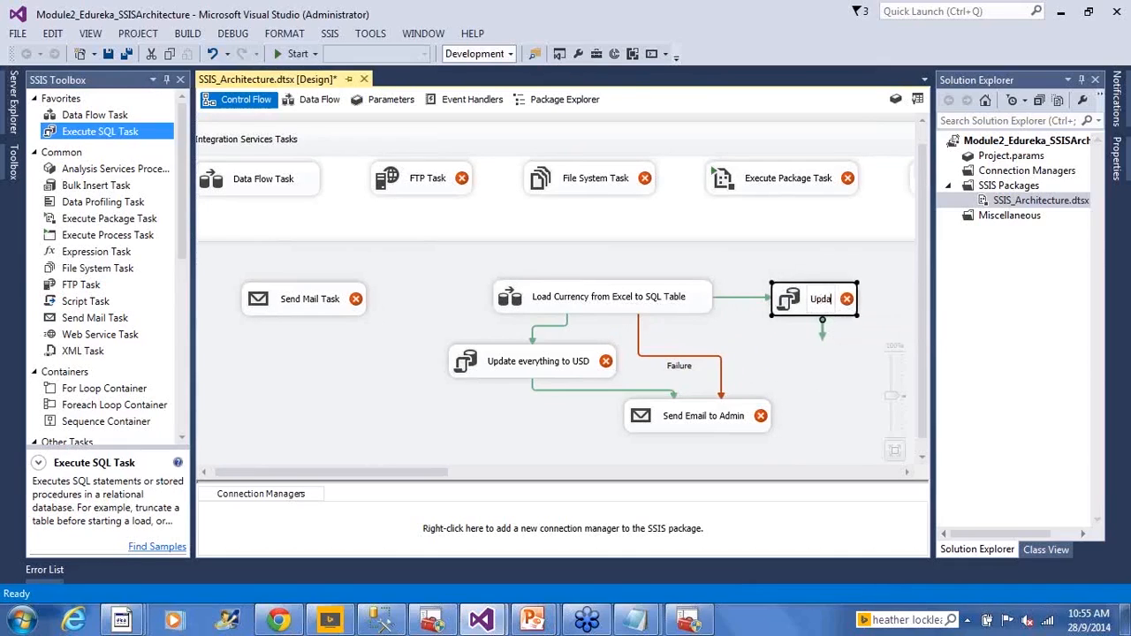
{"action": "type", "text": "te Table Log"}
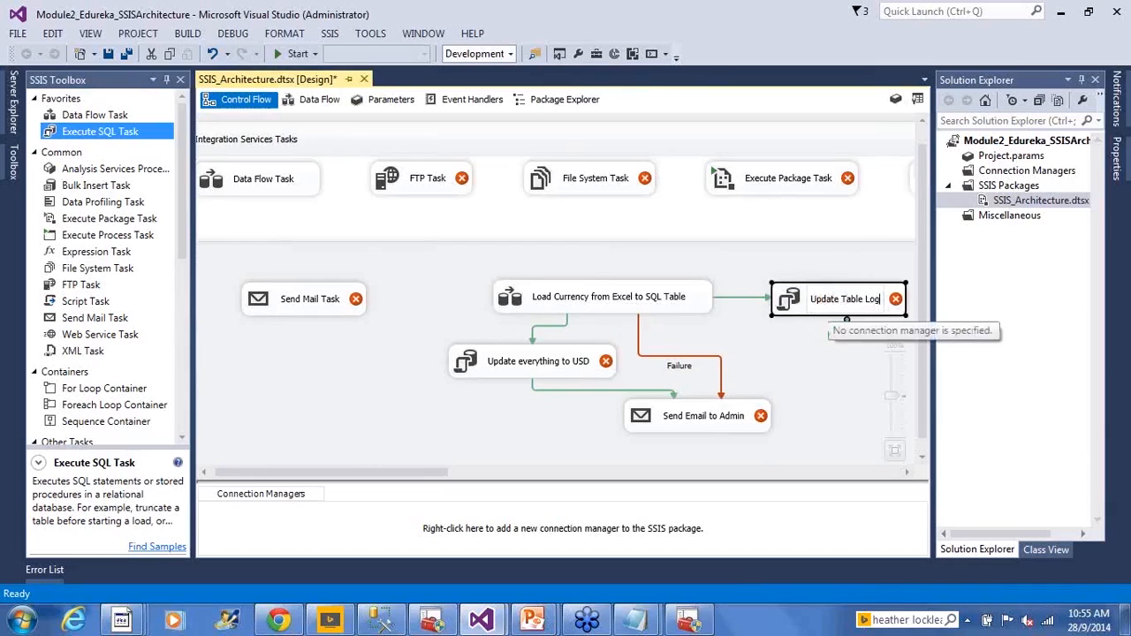
{"action": "left_click", "coordinate": [791, 337]}
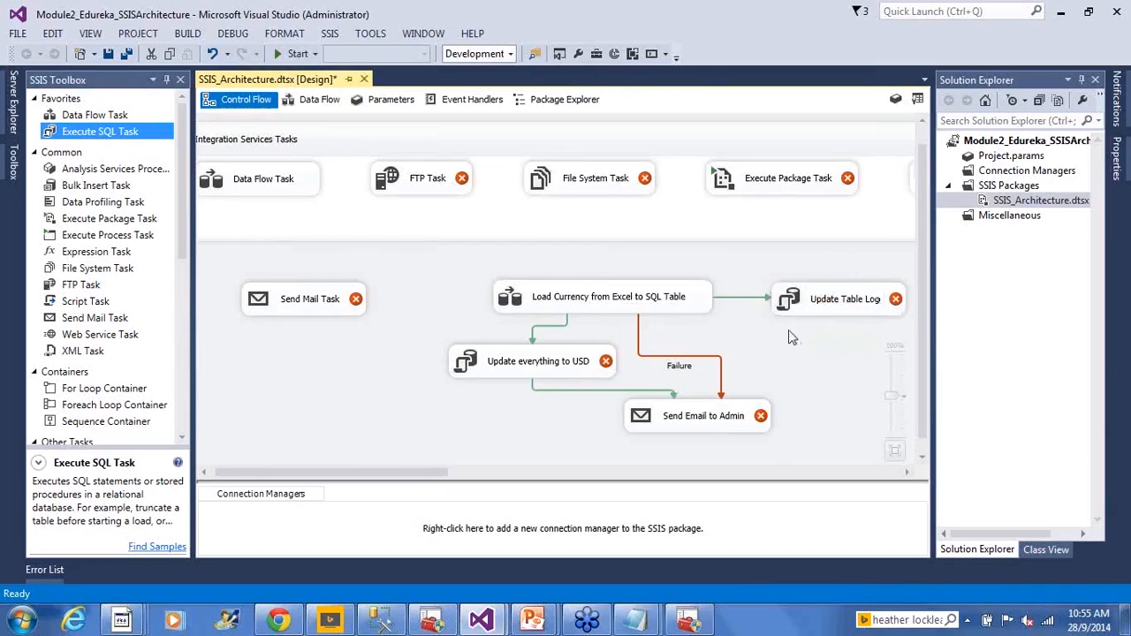
- Set the precedence constraint from the Load Currency task to Update Table Log to Completion and save the package
{"action": "left_click", "coordinate": [747, 301]}
{"action": "double_click", "coordinate": [746, 301]}
{"action": "left_click", "coordinate": [565, 254]}
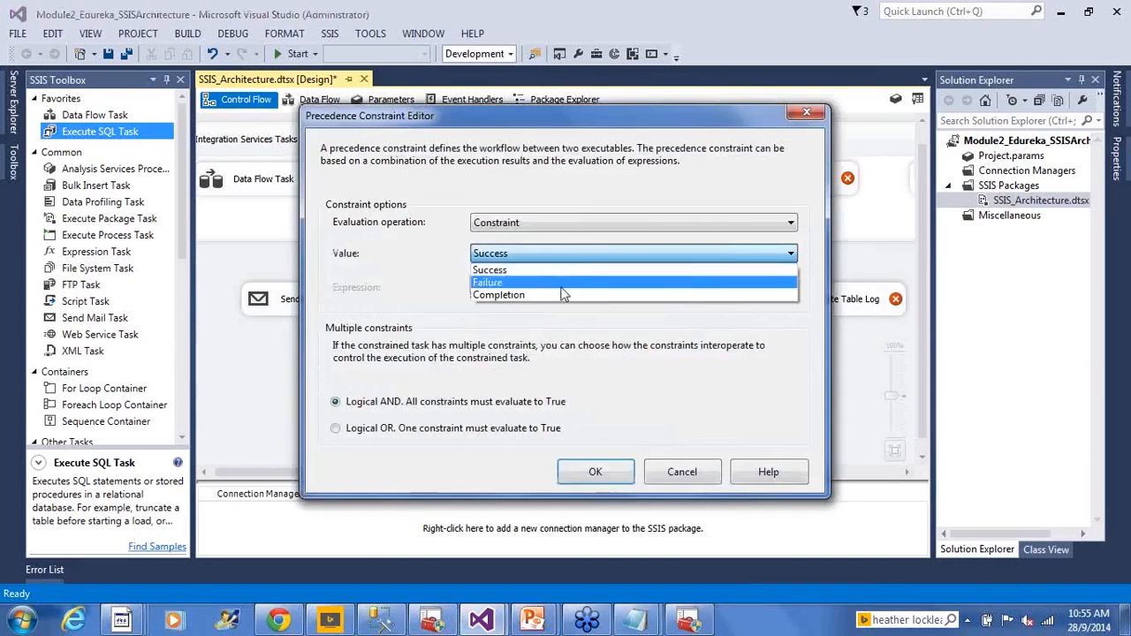
{"action": "left_click", "coordinate": [562, 296]}
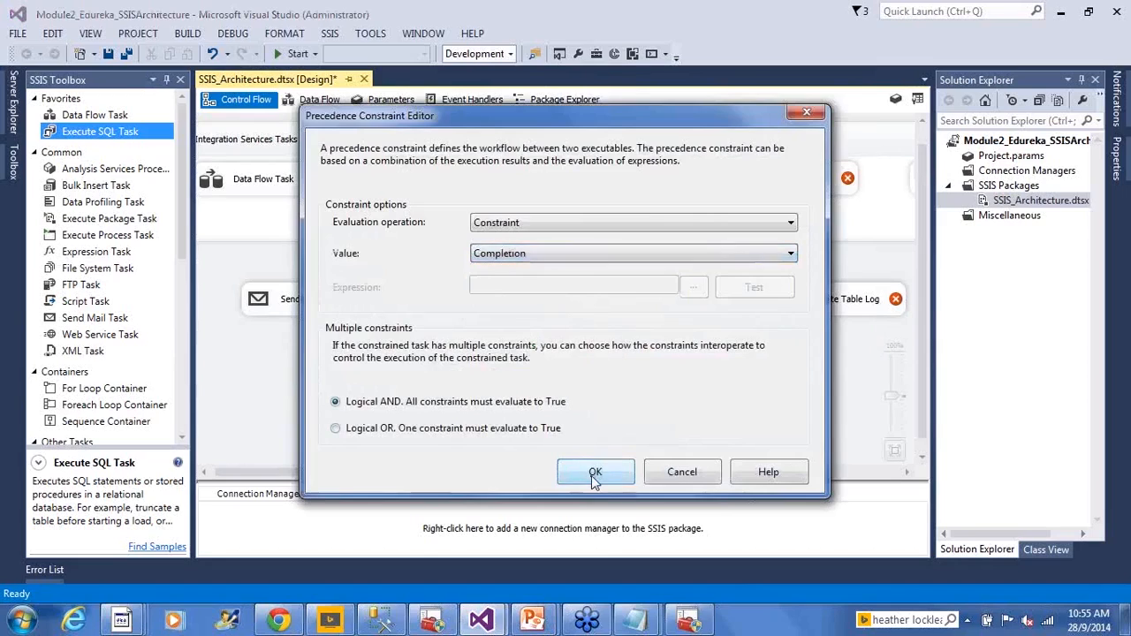
{"action": "left_click", "coordinate": [594, 472]}
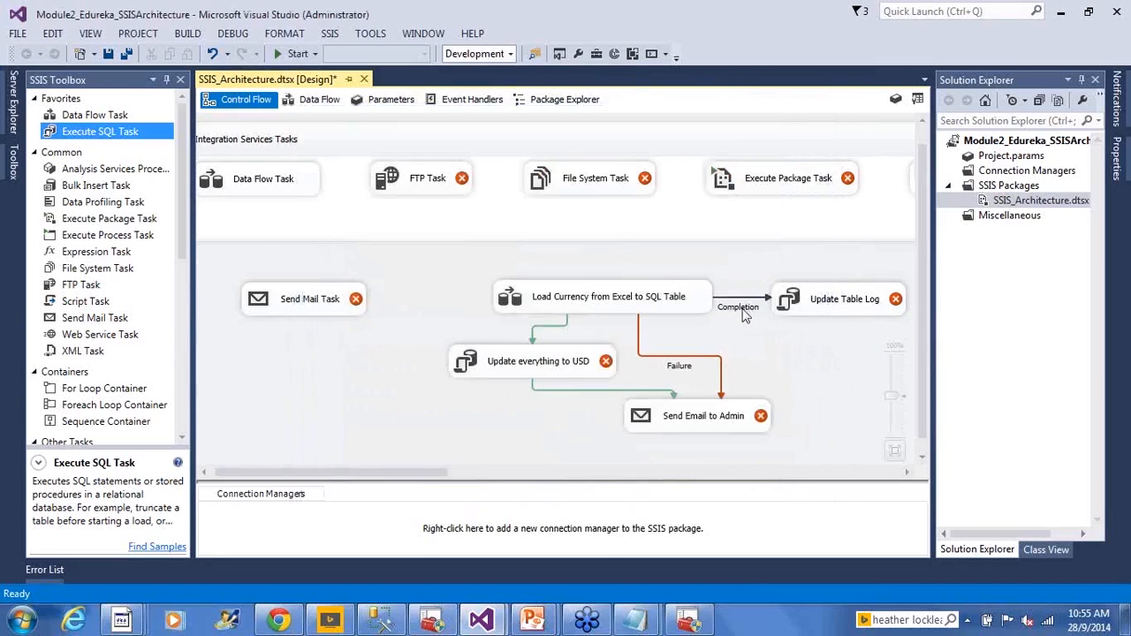
{"action": "left_click", "coordinate": [107, 57]}
{"action": "key", "text": "ctrl+s"}
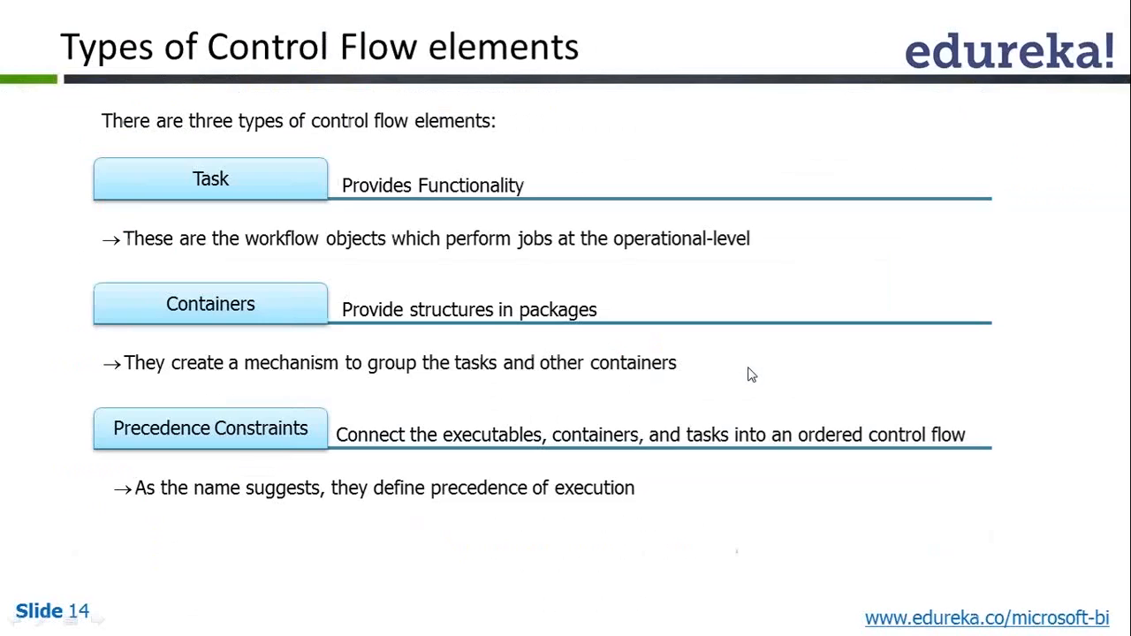
{"action": "left_click", "coordinate": [748, 375]}
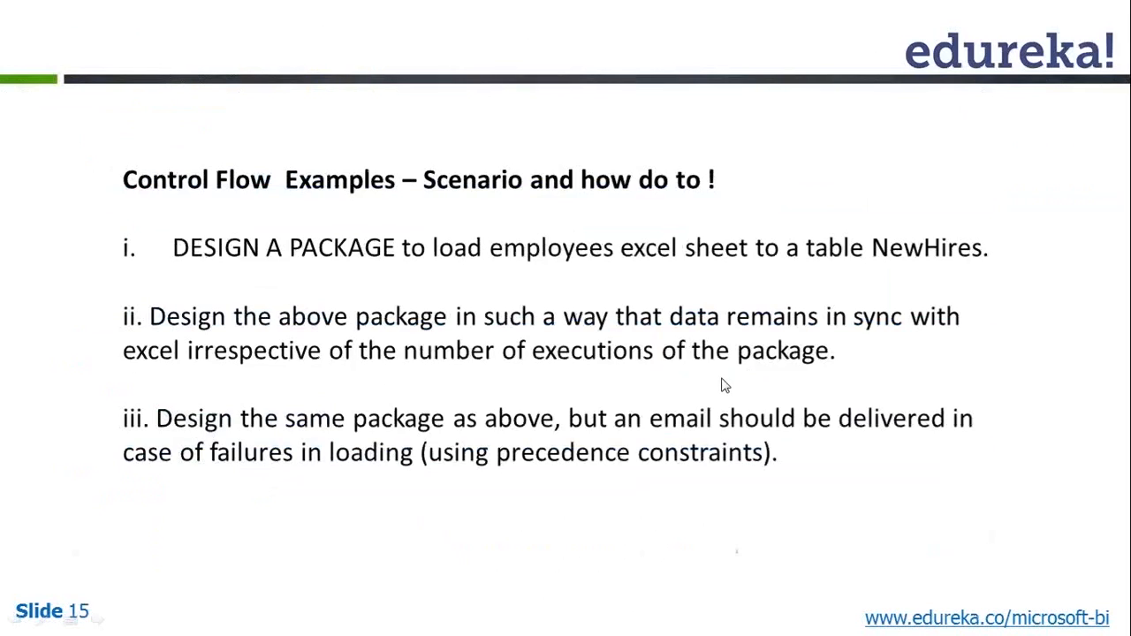
{"action": "key", "text": "Left"}
{"action": "left_click", "coordinate": [722, 385]}
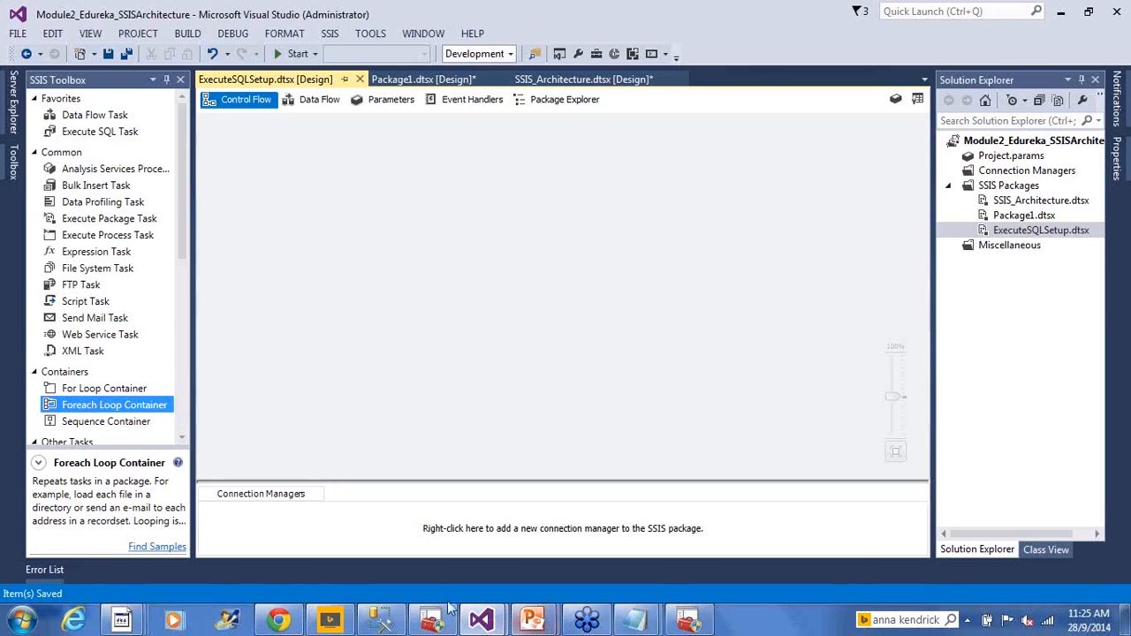
- Switch to SQL Server Management Studio, clear the NewHires query from the editor and hide the results pane
{"action": "left_click", "coordinate": [380, 620]}
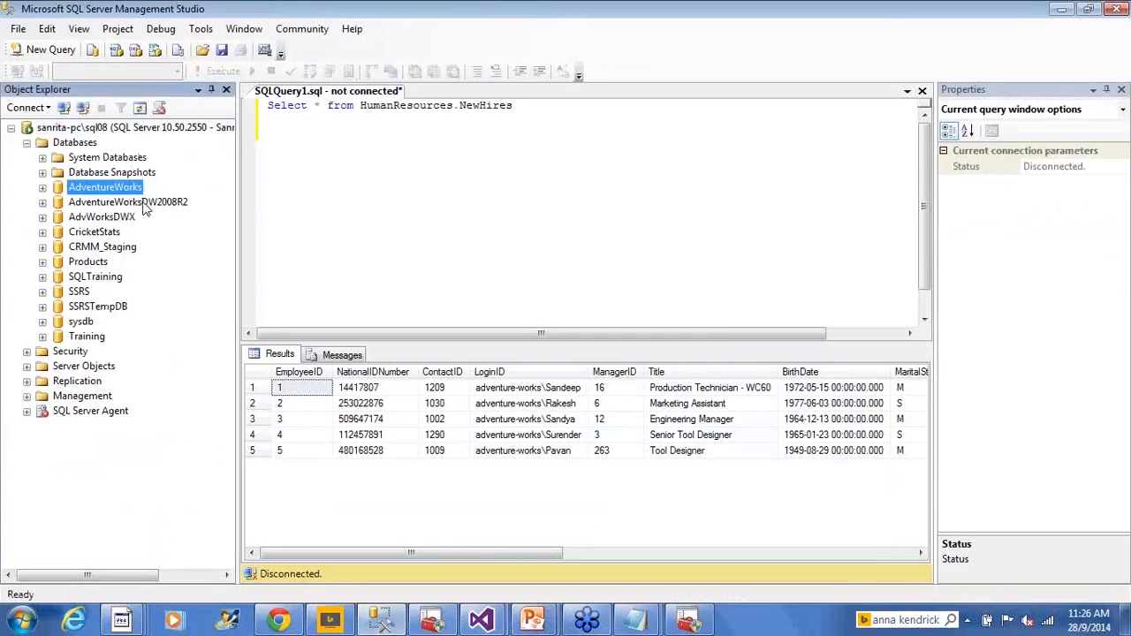
{"action": "left_click", "coordinate": [601, 118]}
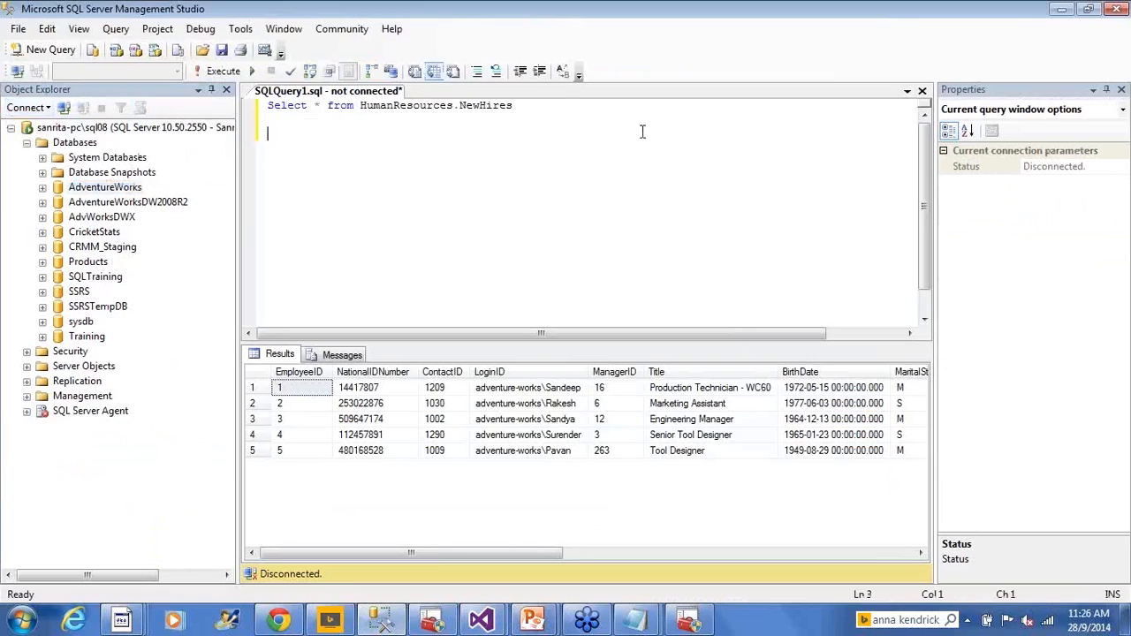
{"action": "key", "text": "ctrl+a"}
{"action": "key", "text": "Delete"}
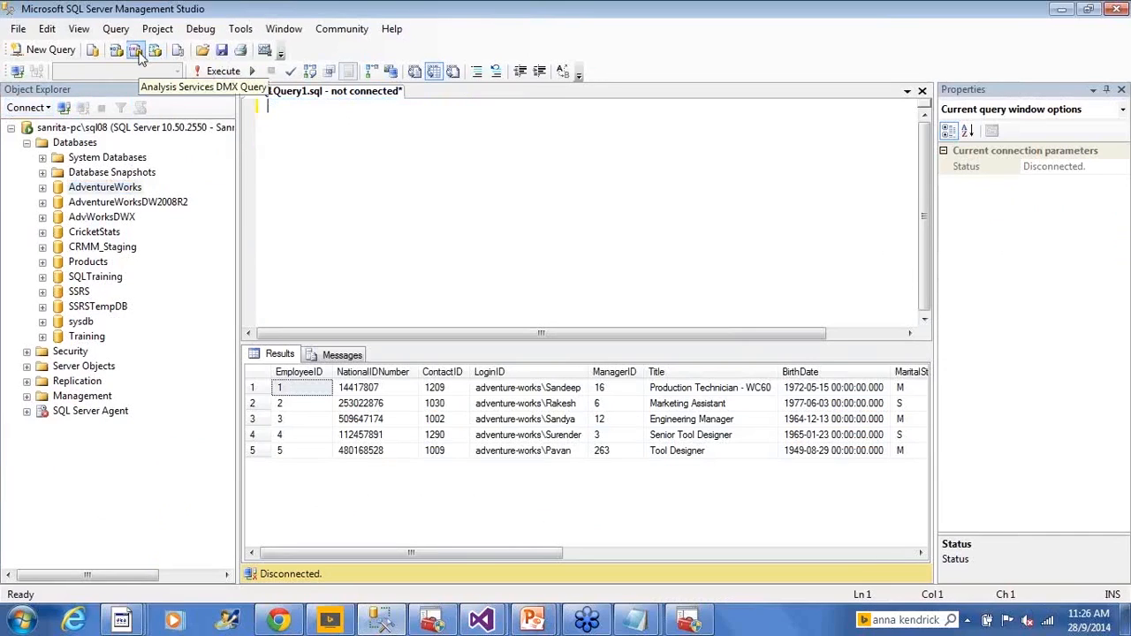
{"action": "key", "text": "ctrl+r"}
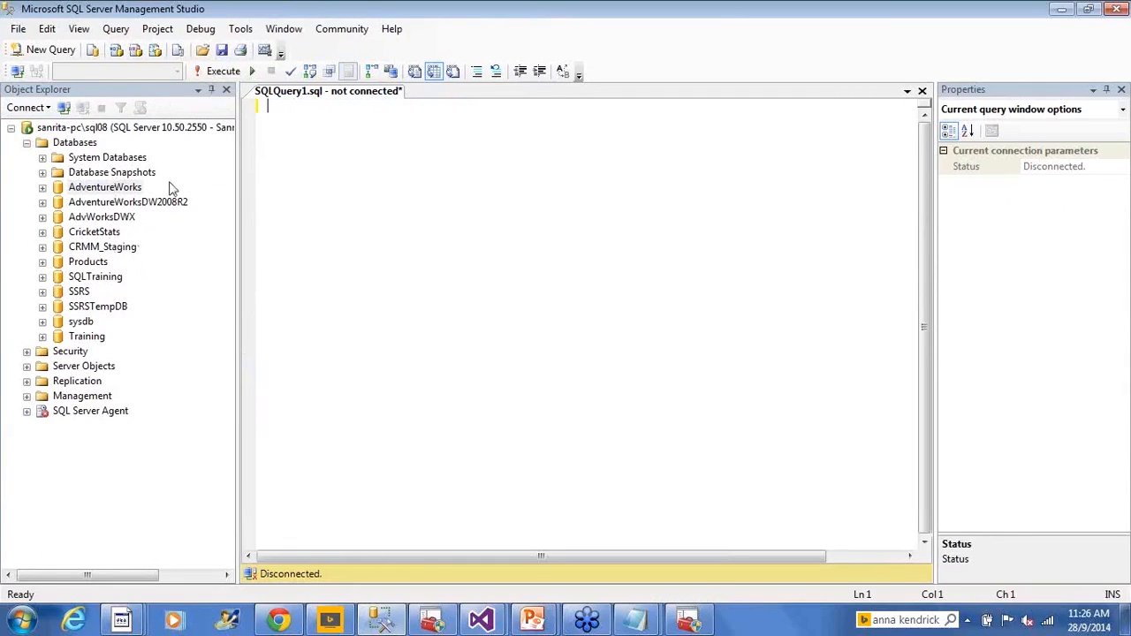
{"action": "left_click", "coordinate": [129, 189]}
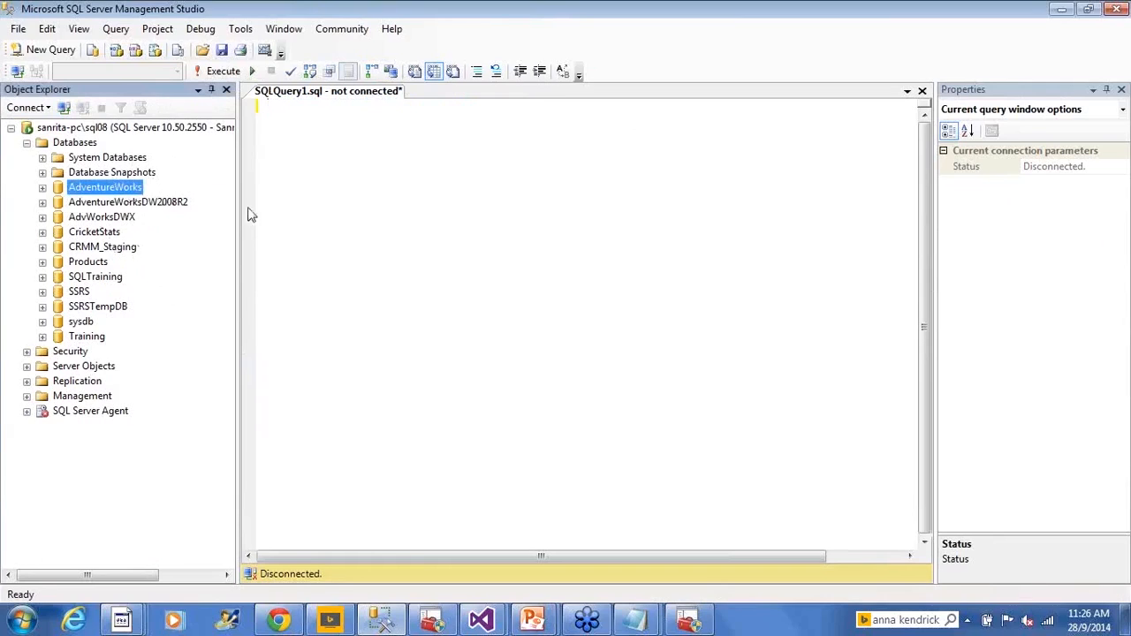
{"action": "left_click", "coordinate": [383, 183]}
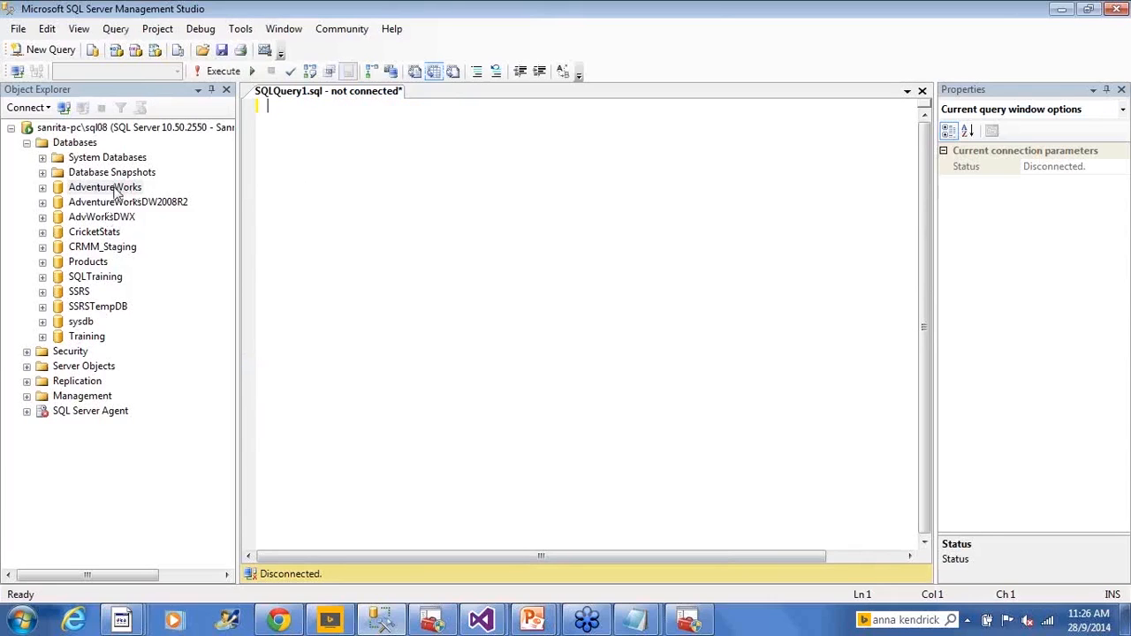
{"action": "key", "text": "alt+Tab"}
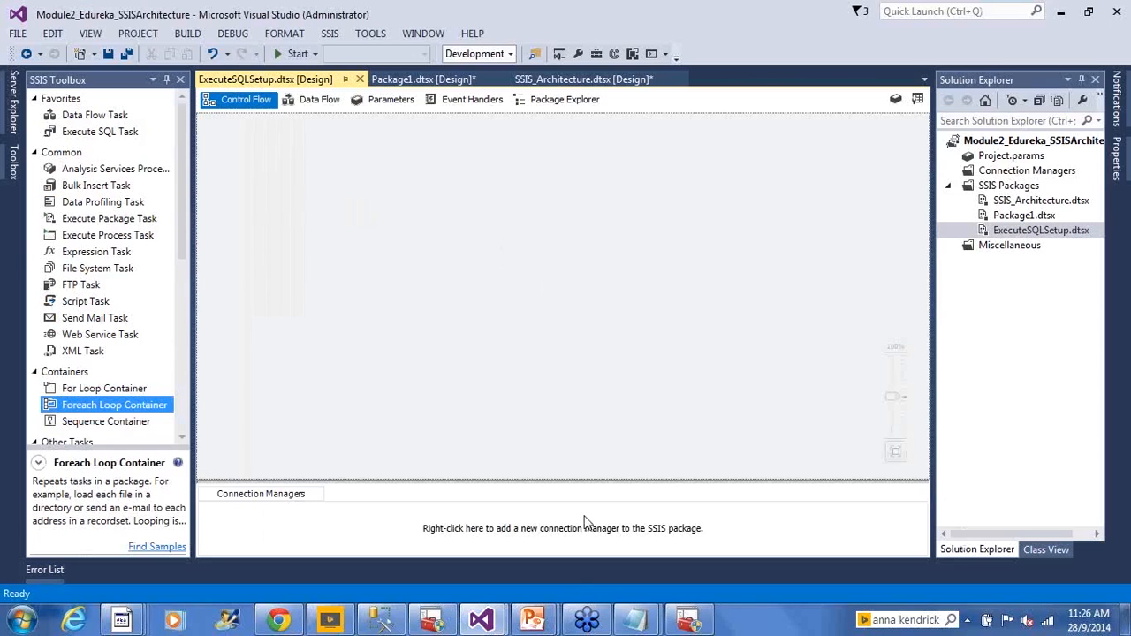
{"action": "key", "text": "alt+Tab"}
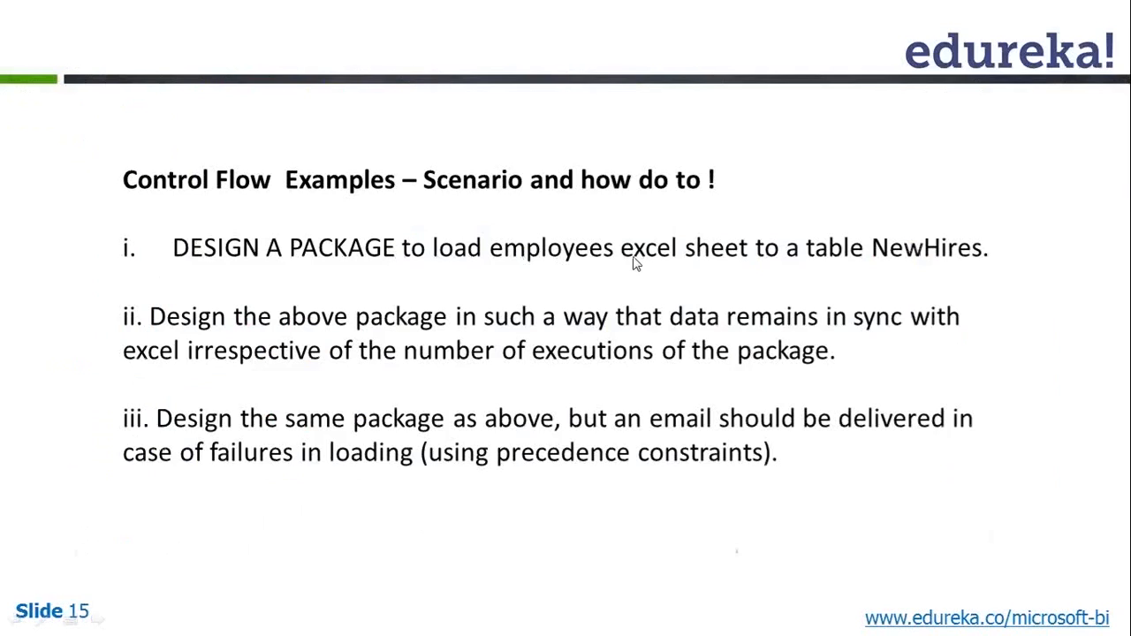
{"action": "key", "text": "alt+Tab"}
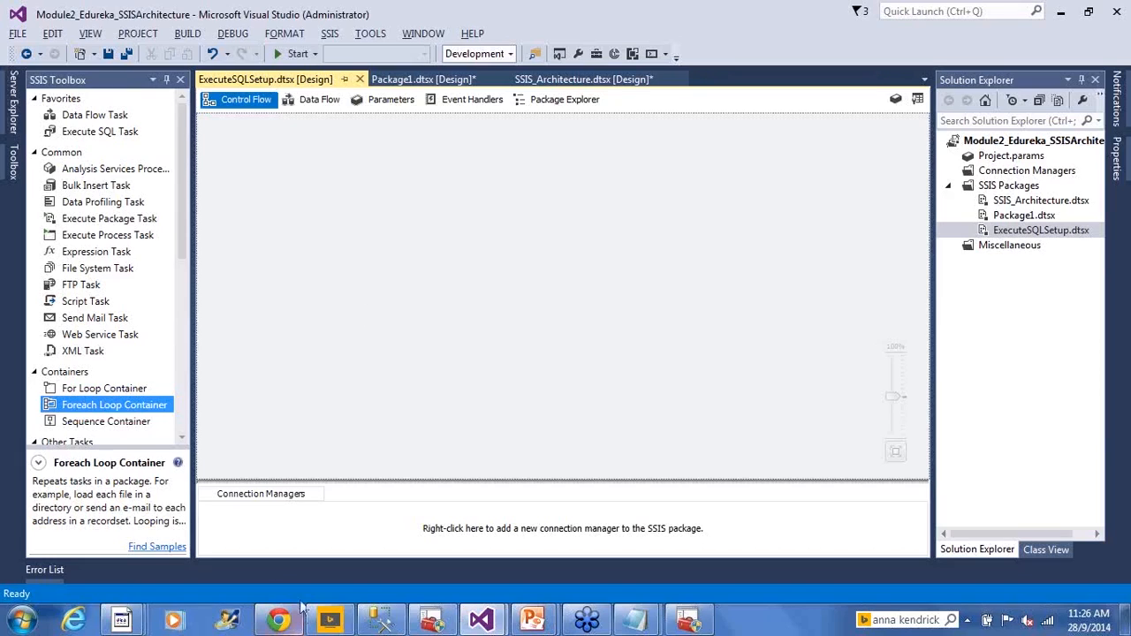
- Switch to the Samples folder window and locate the Employees file under 1 ControlFlow, Execute SQL Setup
{"action": "mouse_move", "coordinate": [128, 621]}
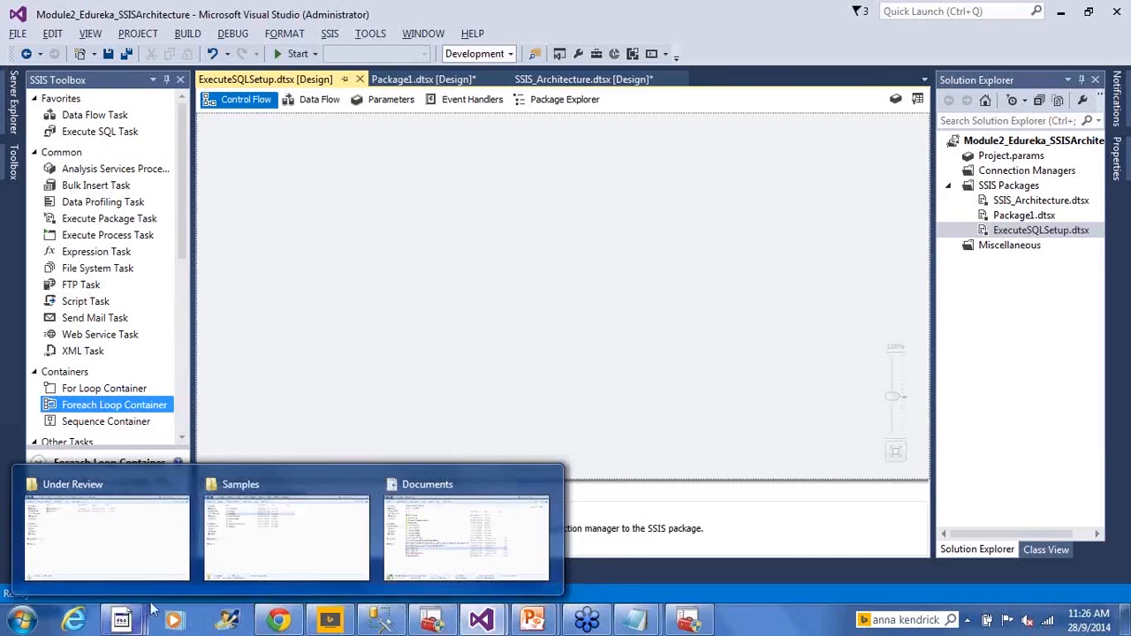
{"action": "left_click", "coordinate": [314, 530]}
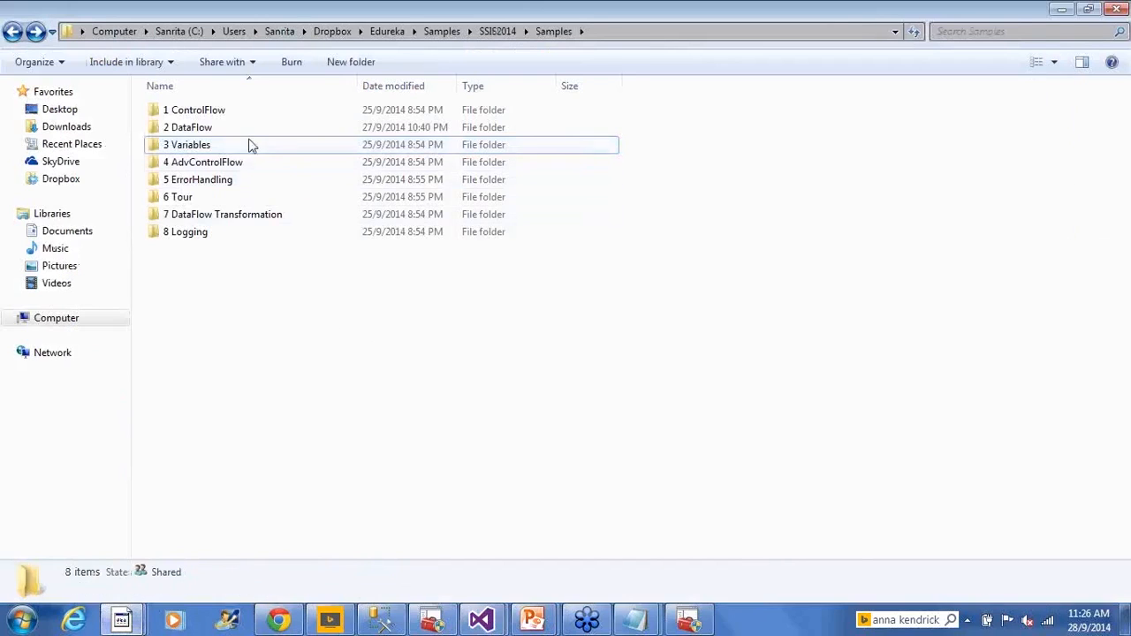
{"action": "double_click", "coordinate": [239, 112]}
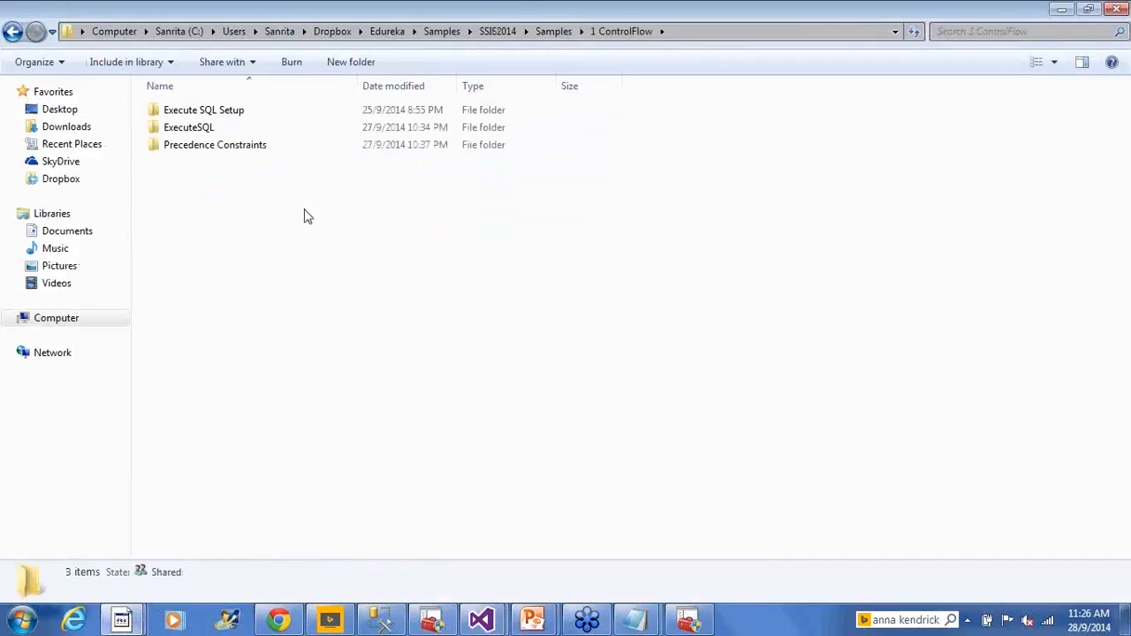
{"action": "double_click", "coordinate": [251, 114]}
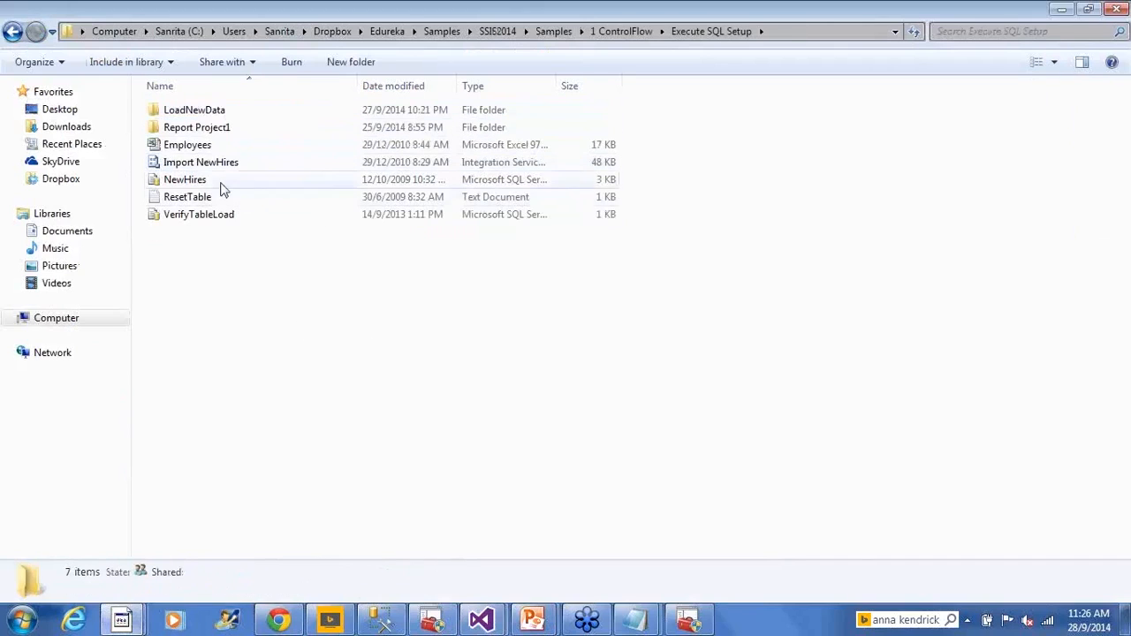
{"action": "left_click", "coordinate": [201, 146]}
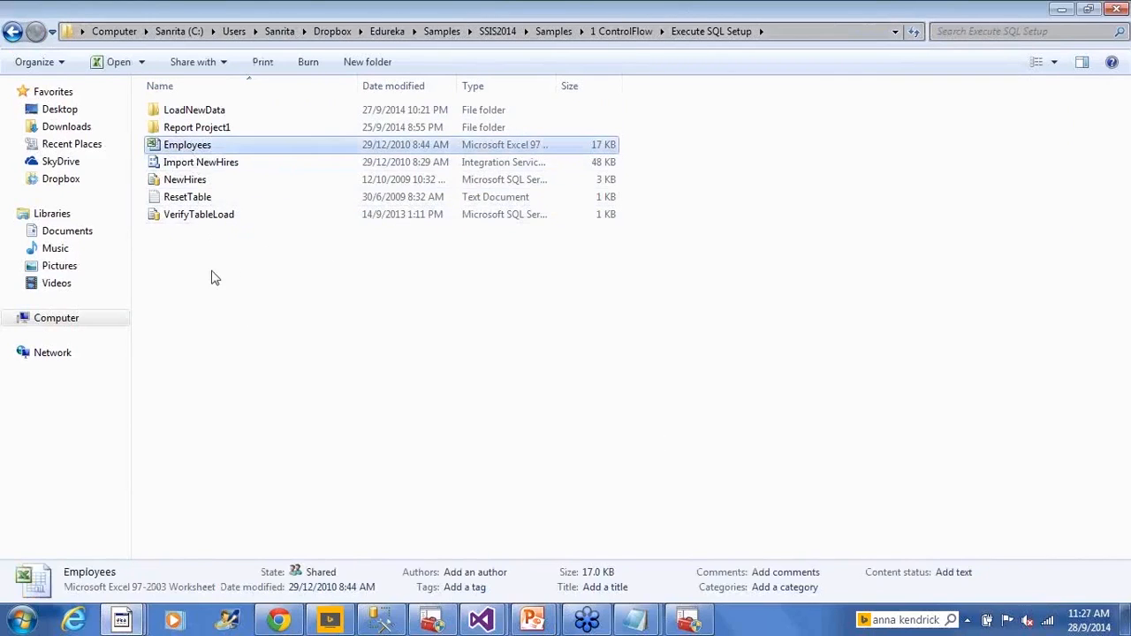
- Examine the employee columns and rows in the Employees Excel workbook and close it
{"action": "double_click", "coordinate": [162, 147]}
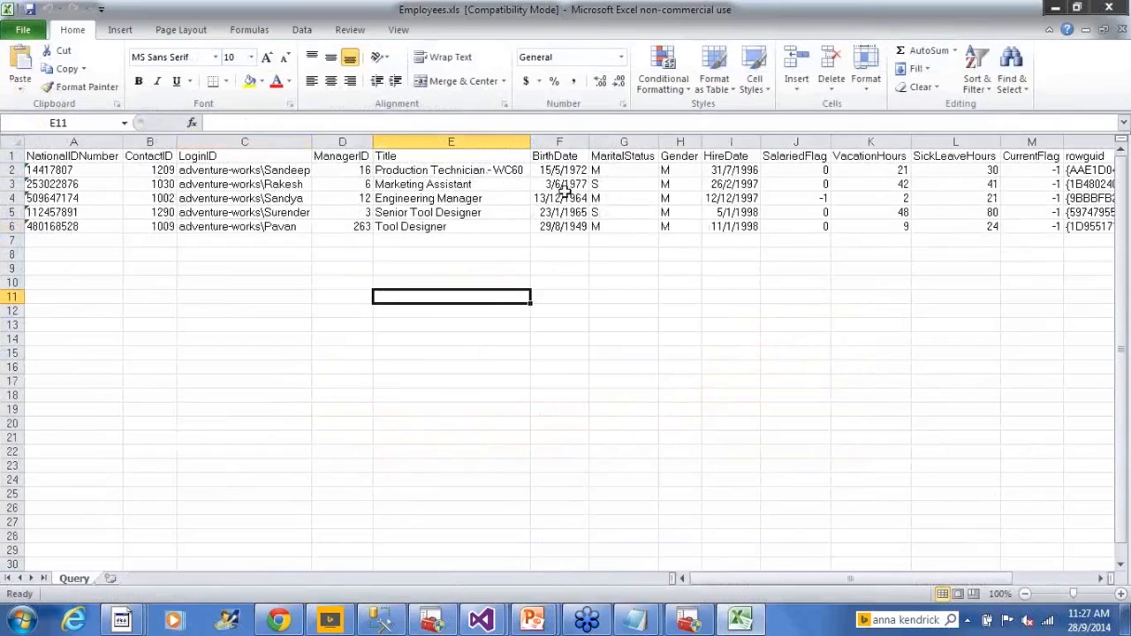
{"action": "left_click_drag", "start_coordinate": [67, 161], "coordinate": [84, 239]}
{"action": "left_click_drag", "start_coordinate": [256, 169], "coordinate": [255, 224]}
{"action": "left_click", "coordinate": [424, 241]}
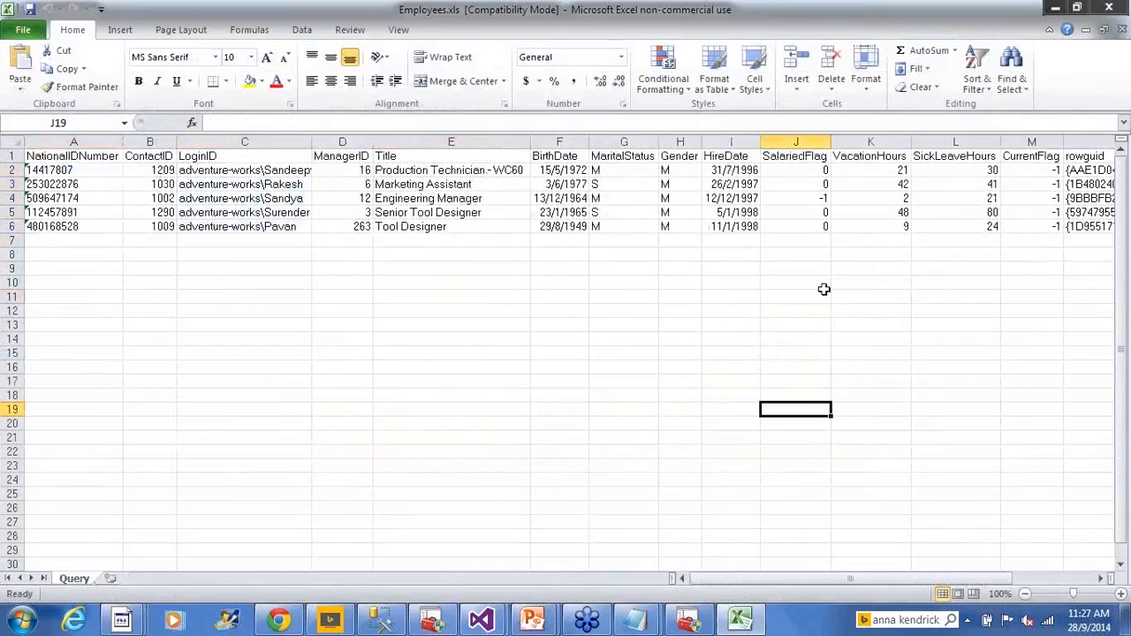
{"action": "left_click", "coordinate": [901, 237]}
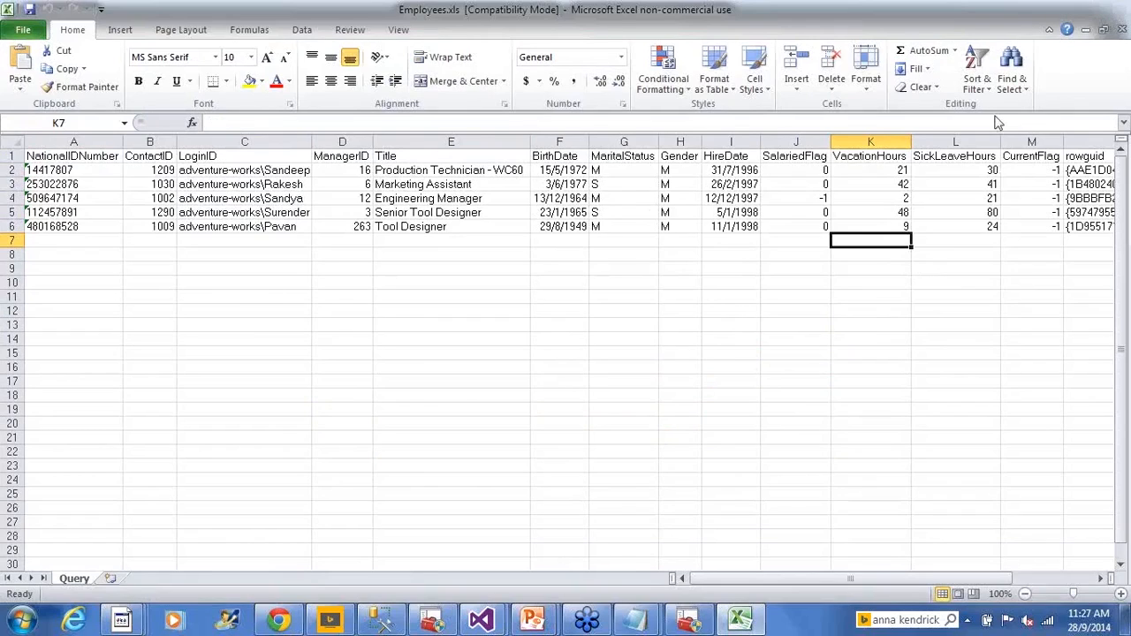
{"action": "left_click", "coordinate": [1117, 9]}
- Switch to SQL Server Management Studio and connect the query window to the sql08 database engine with Windows Authentication
{"action": "left_click", "coordinate": [391, 624]}
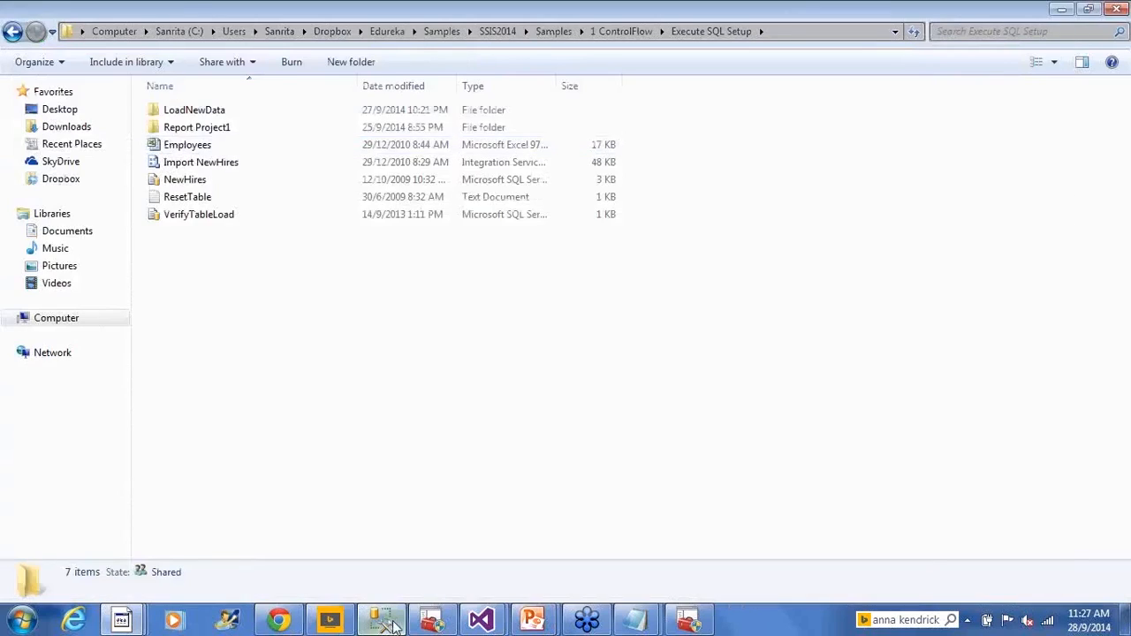
{"action": "right_click", "coordinate": [467, 164]}
{"action": "mouse_move", "coordinate": [548, 232]}
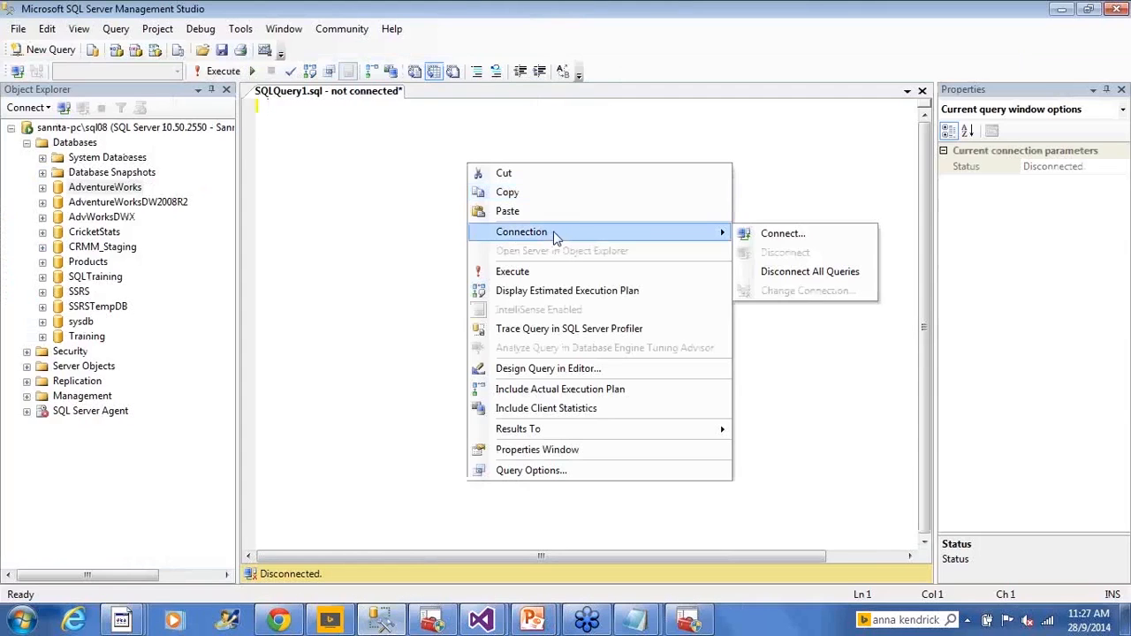
{"action": "left_click", "coordinate": [769, 235]}
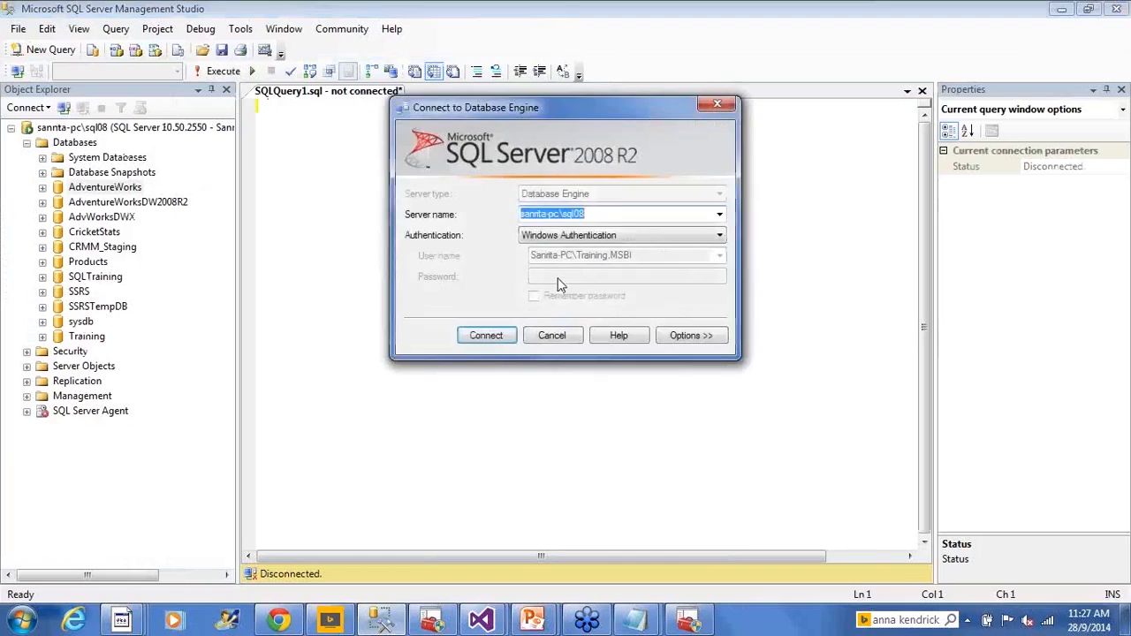
{"action": "left_click", "coordinate": [487, 339]}
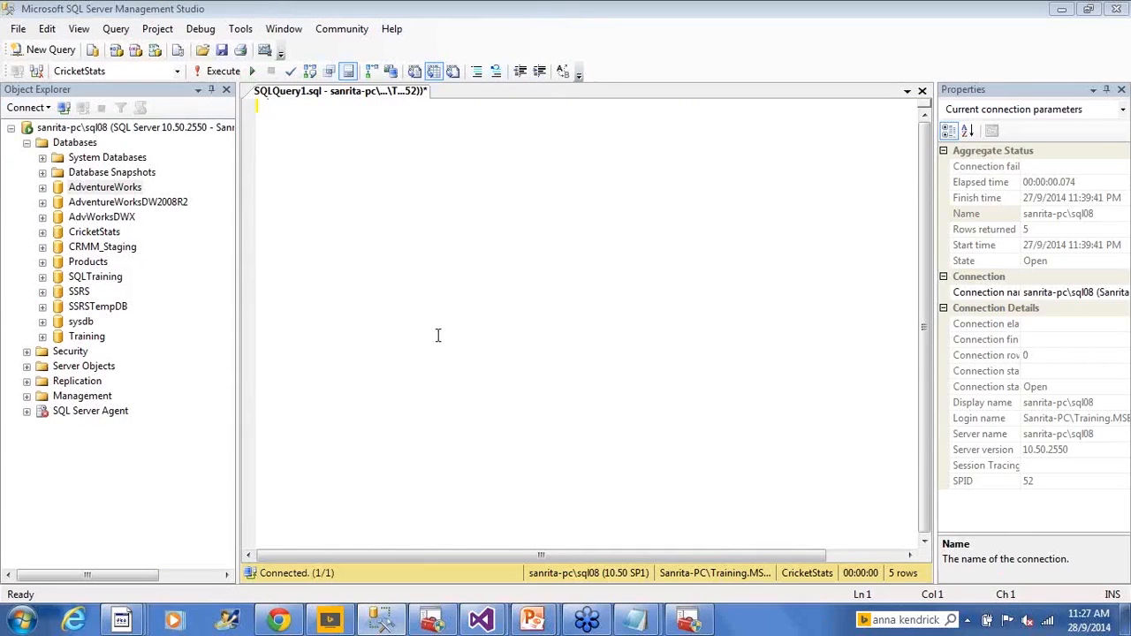
- Locate SQL Server 2014 Management Studio among the installed Microsoft SQL Server 2014 programs
{"action": "left_click", "coordinate": [21, 621]}
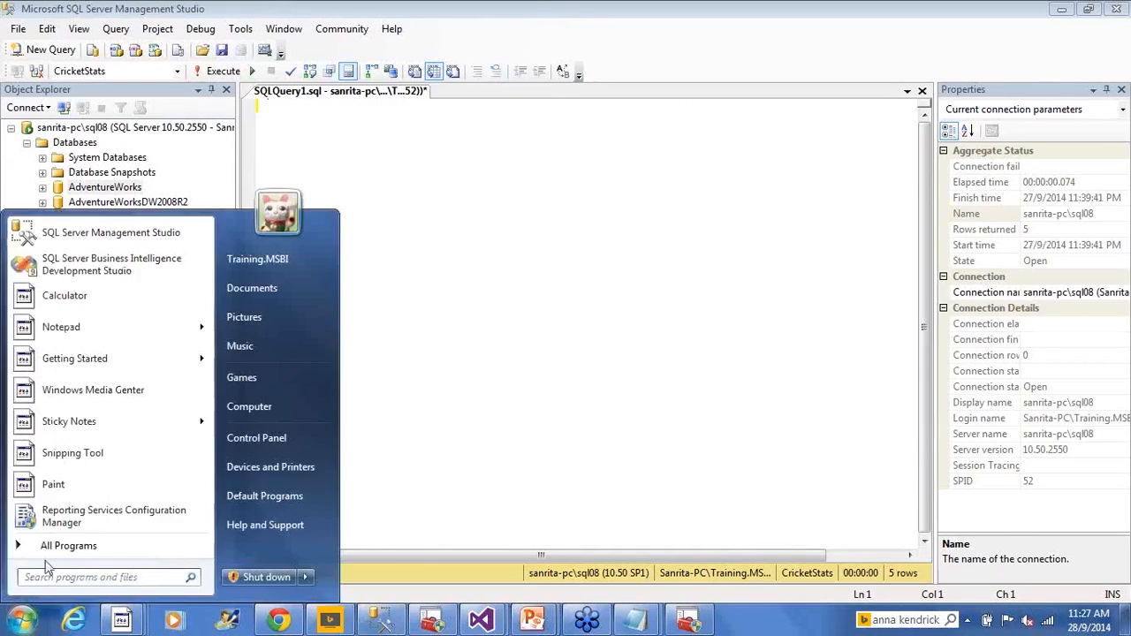
{"action": "left_click", "coordinate": [49, 548]}
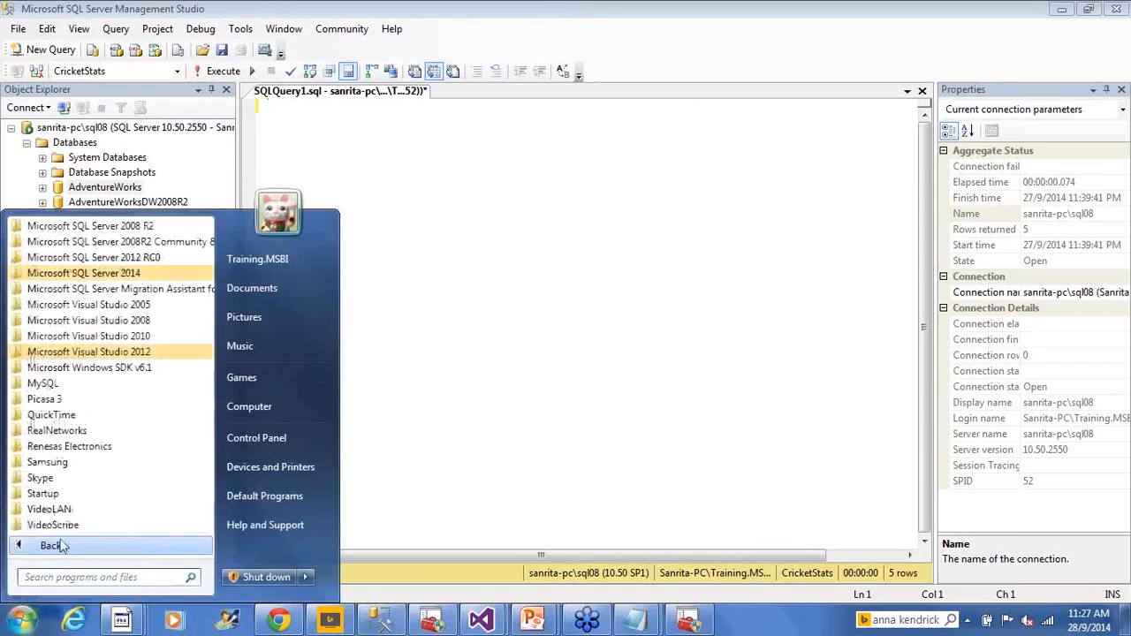
{"action": "left_click", "coordinate": [132, 273]}
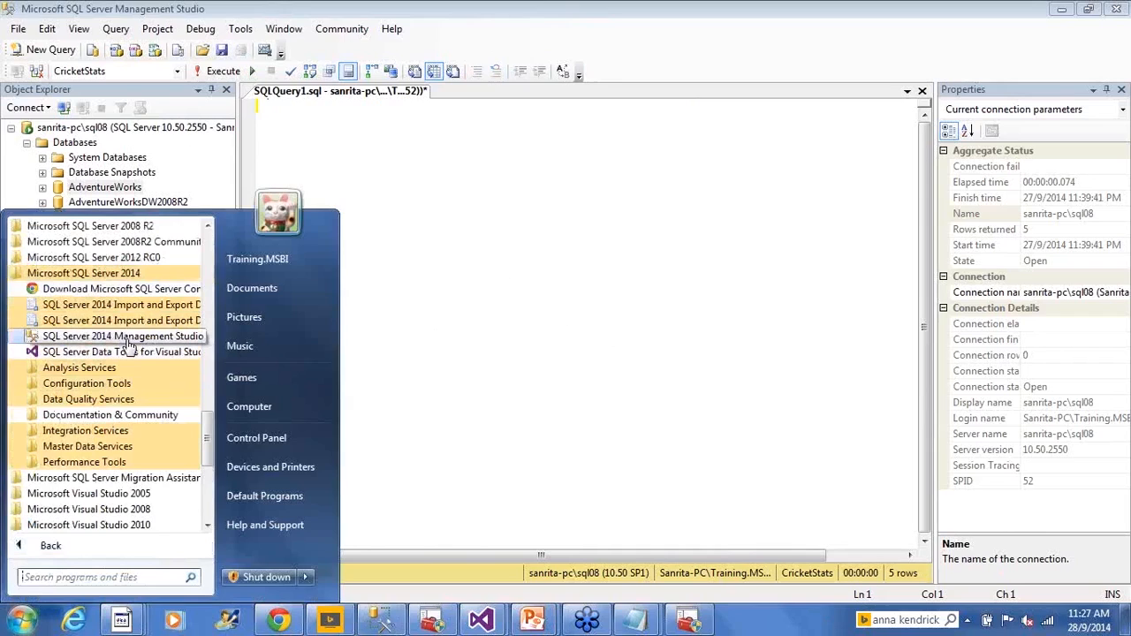
{"action": "left_click", "coordinate": [378, 189]}
- Open the query window's Change Connection dialog and examine the machine and instance parts of the server name
{"action": "right_click", "coordinate": [379, 190]}
{"action": "mouse_move", "coordinate": [619, 260]}
{"action": "left_click", "coordinate": [707, 323]}
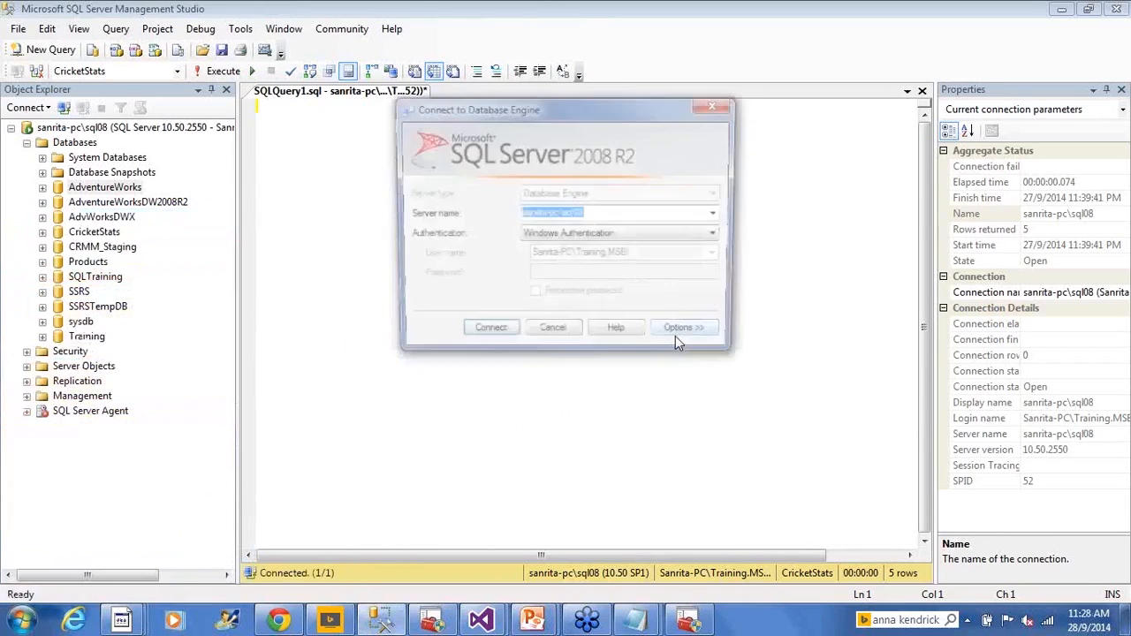
{"action": "left_click", "coordinate": [619, 219]}
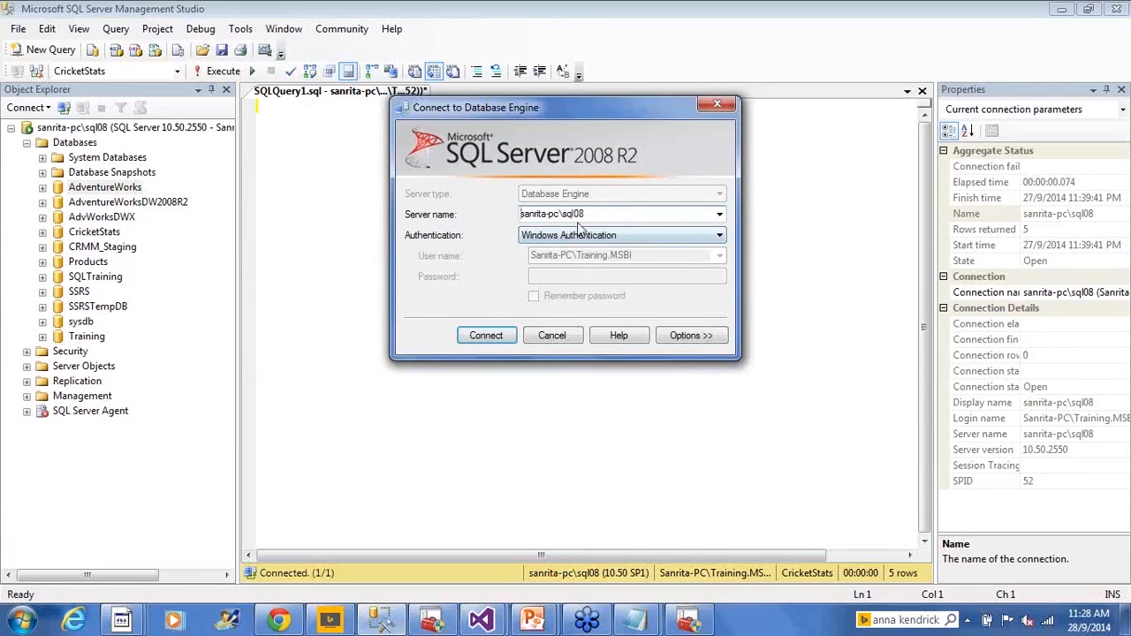
{"action": "left_click_drag", "start_coordinate": [560, 214], "coordinate": [518, 213]}
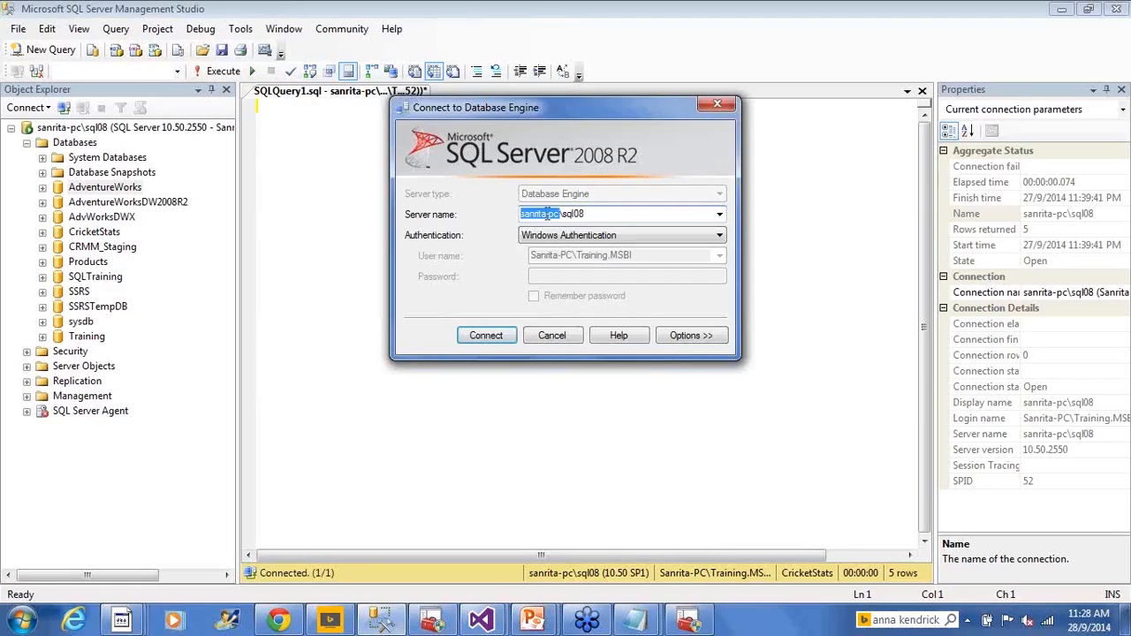
{"action": "left_click", "coordinate": [598, 215]}
{"action": "key", "text": "shift+Left"}
{"action": "key", "text": "shift+Left"}
{"action": "key", "text": "shift+Left"}
{"action": "key", "text": "shift+Left"}
{"action": "key", "text": "shift+Left"}
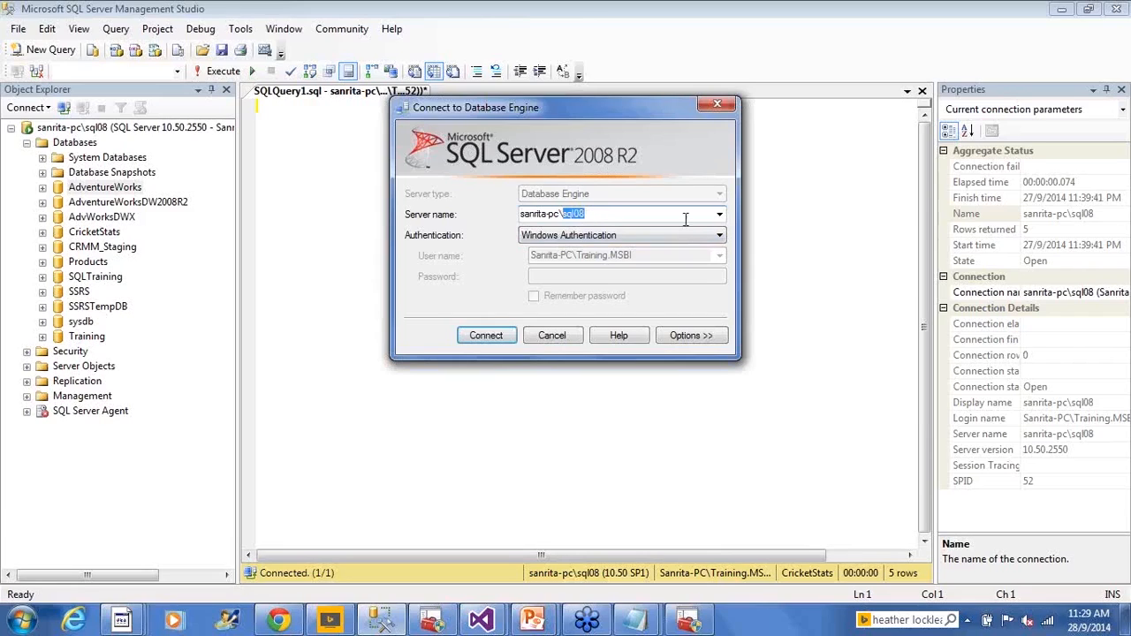
- Check the available server names and reconnect the query window to the sql08 instance
{"action": "left_click", "coordinate": [719, 215]}
{"action": "left_click", "coordinate": [719, 216]}
{"action": "key", "text": "shift+Left"}
{"action": "key", "text": "shift+Left"}
{"action": "key", "text": "shift+Left"}
{"action": "key", "text": "shift+Left"}
{"action": "key", "text": "shift+Left"}
{"action": "left_click_drag", "start_coordinate": [521, 214], "coordinate": [586, 215]}
{"action": "left_click", "coordinate": [488, 337]}
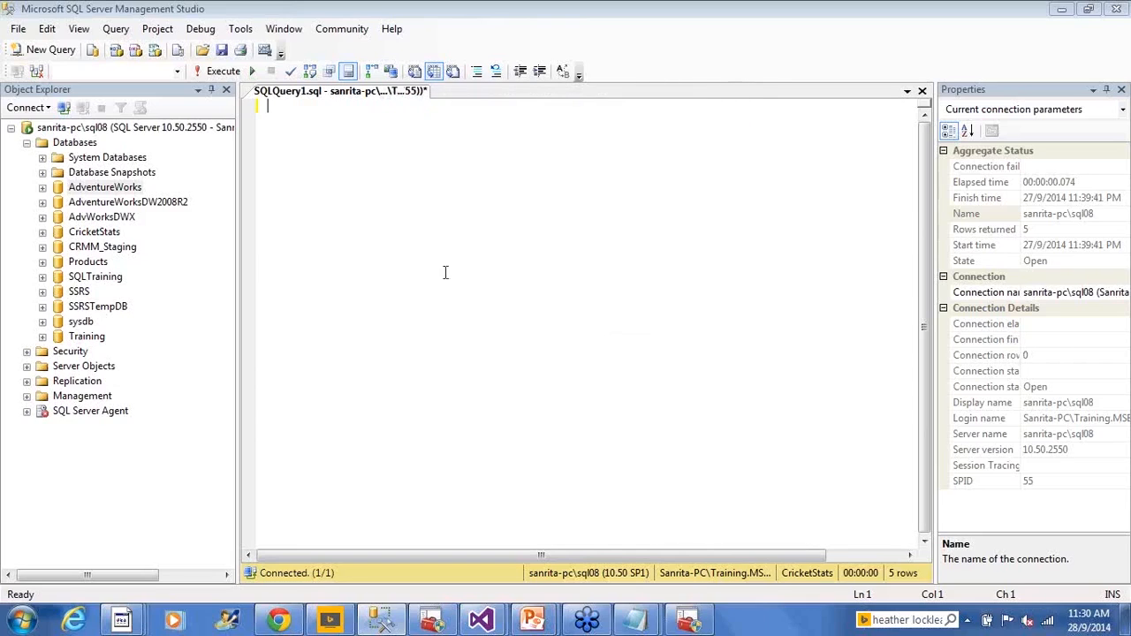
- Reopen the query's connection settings and compare the SQL Server Authentication and Windows Authentication options
{"action": "right_click", "coordinate": [424, 185]}
{"action": "mouse_move", "coordinate": [517, 253]}
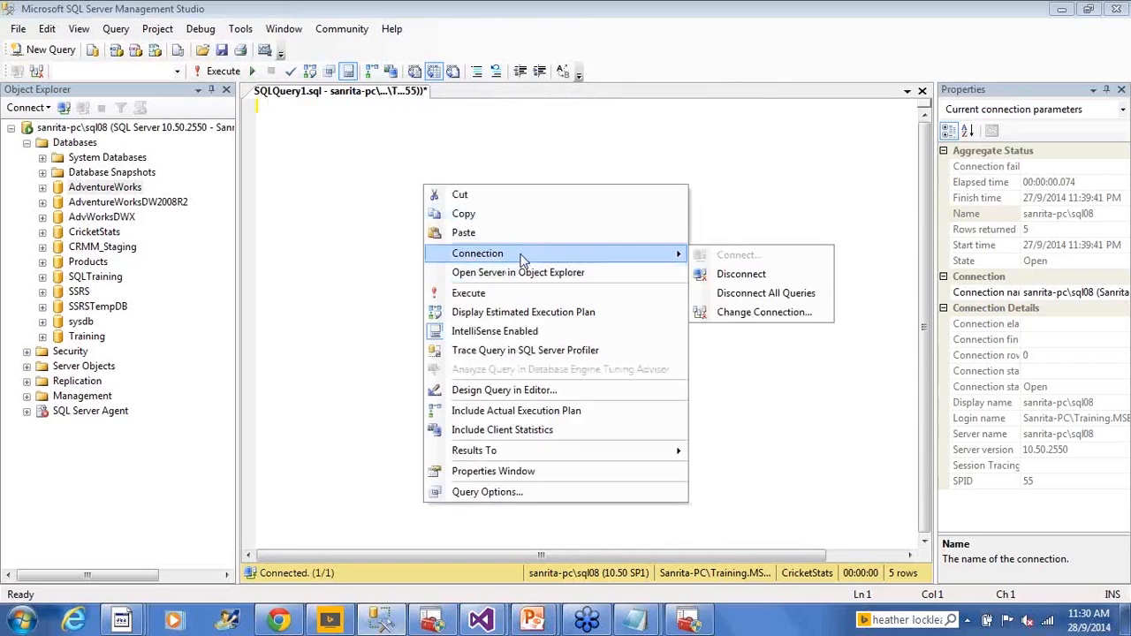
{"action": "left_click", "coordinate": [755, 313]}
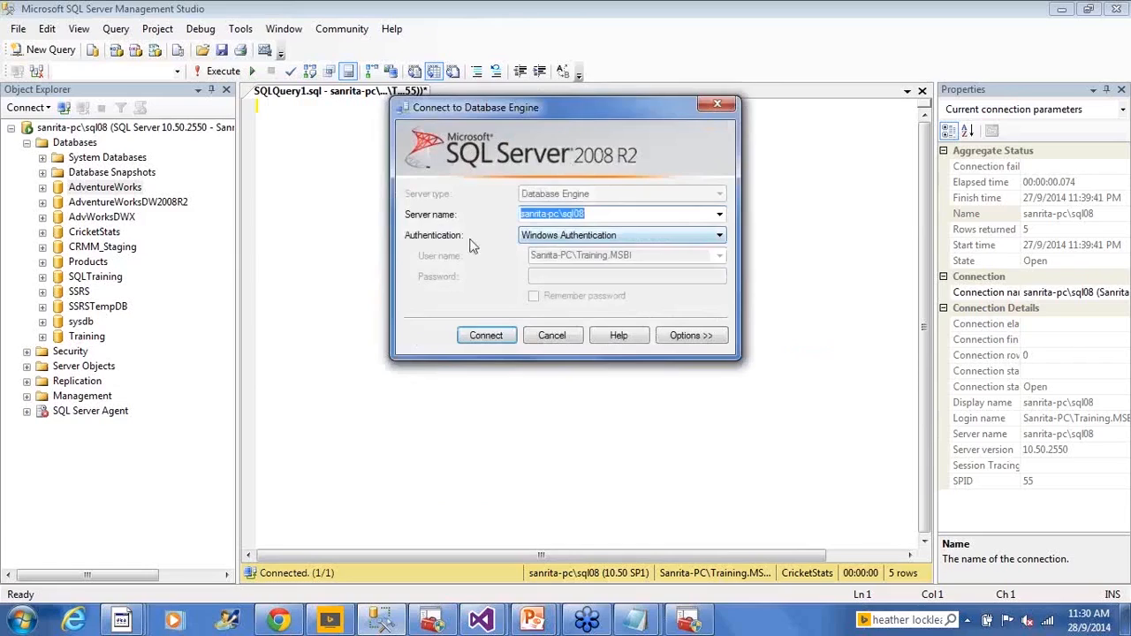
{"action": "left_click", "coordinate": [552, 236]}
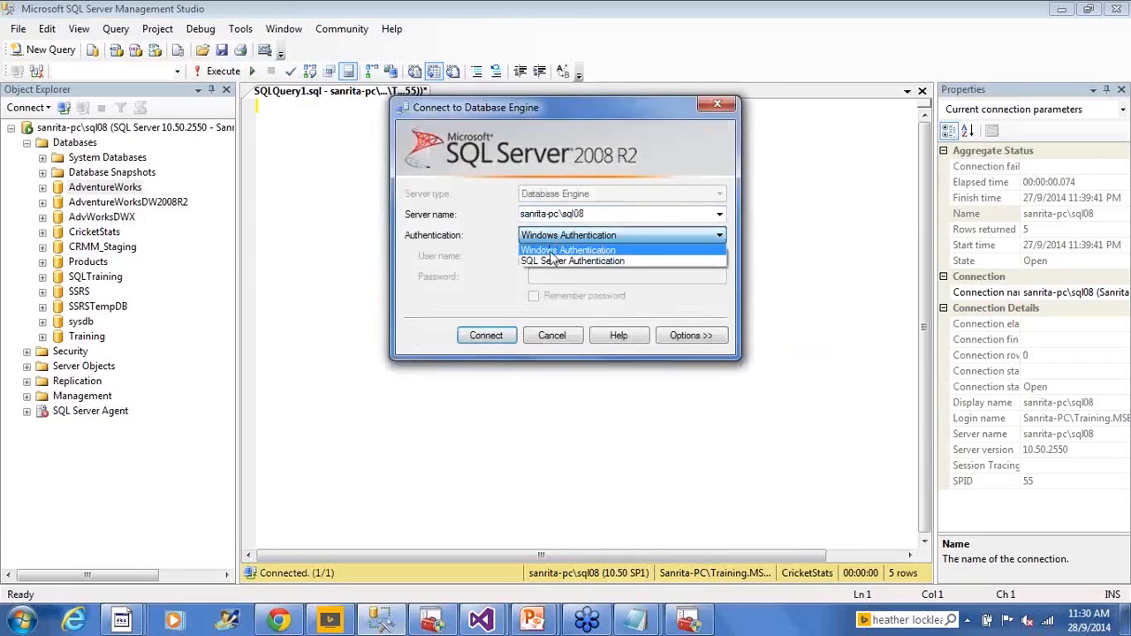
{"action": "left_click", "coordinate": [554, 255]}
{"action": "left_click", "coordinate": [557, 235]}
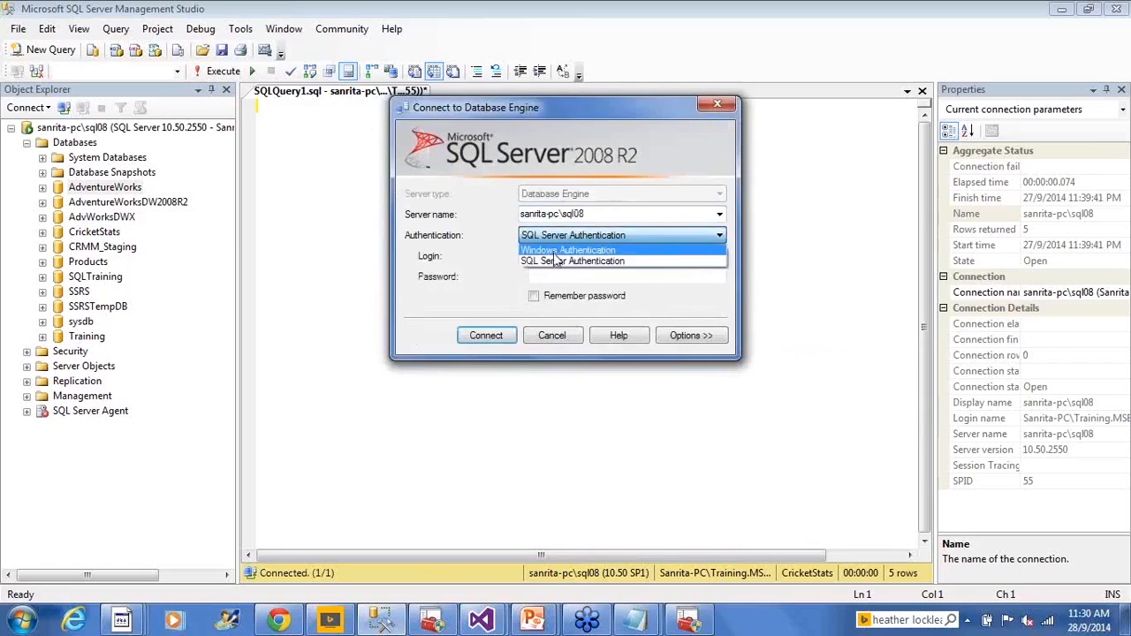
{"action": "left_click", "coordinate": [539, 255]}
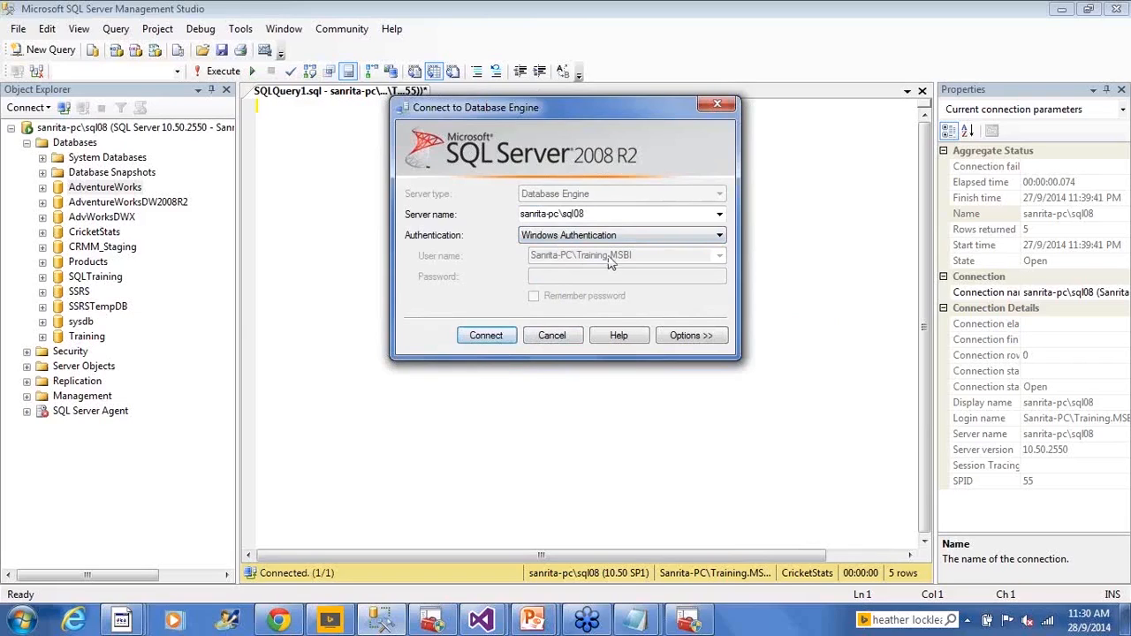
- Examine the SQL Server Authentication login fields, return to Windows Authentication and connect to the sql08 instance
{"action": "left_click", "coordinate": [580, 239]}
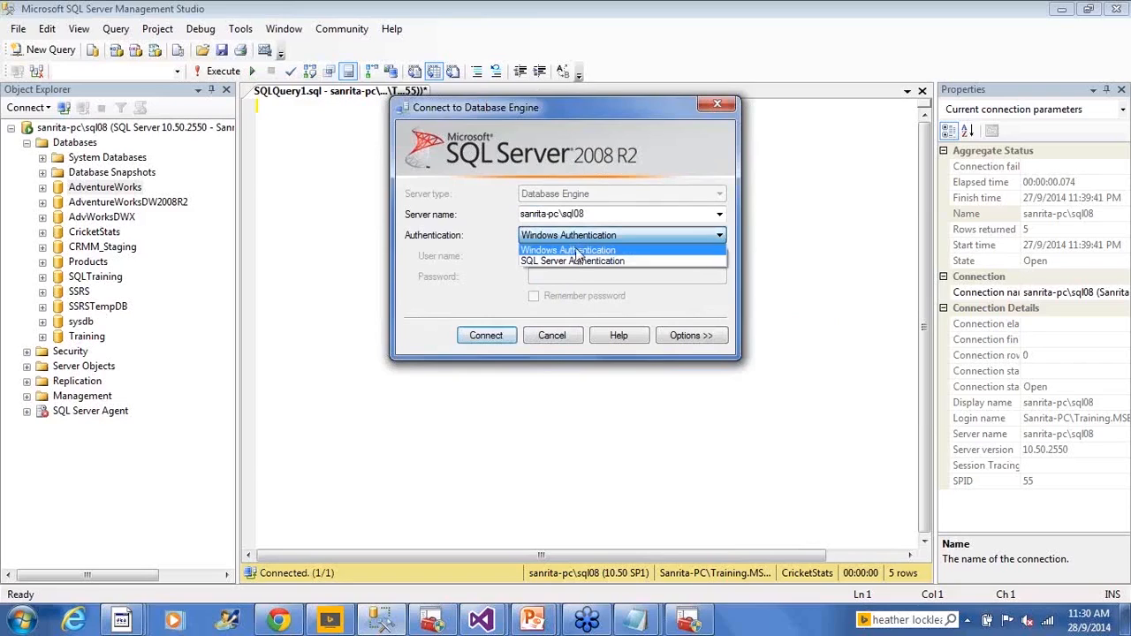
{"action": "left_click", "coordinate": [575, 261]}
{"action": "left_click", "coordinate": [575, 257]}
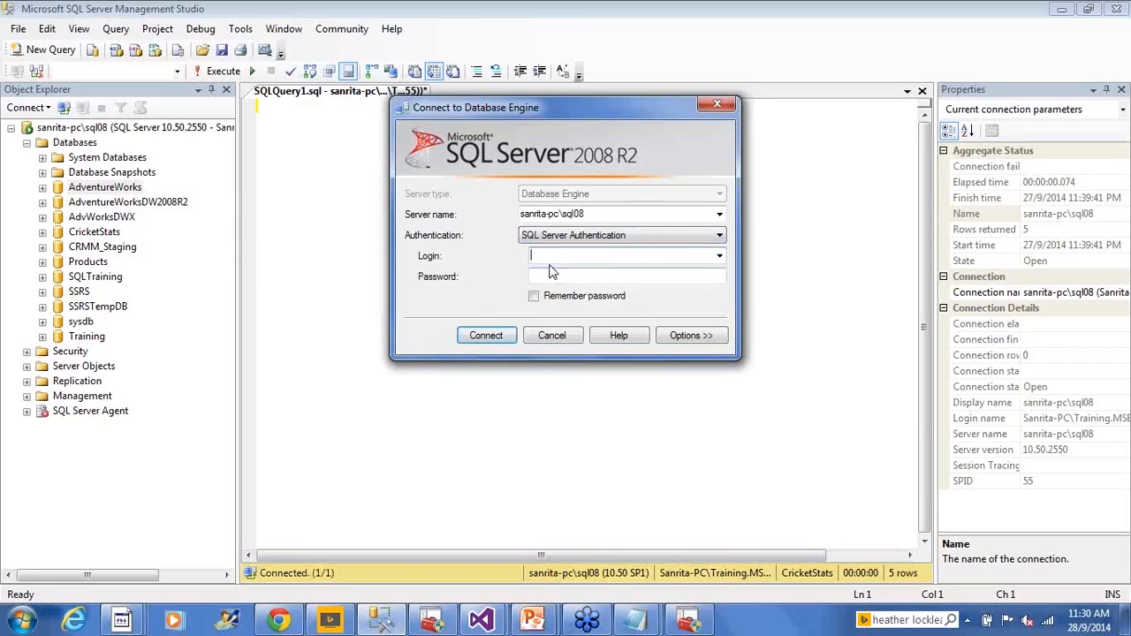
{"action": "left_click", "coordinate": [565, 236]}
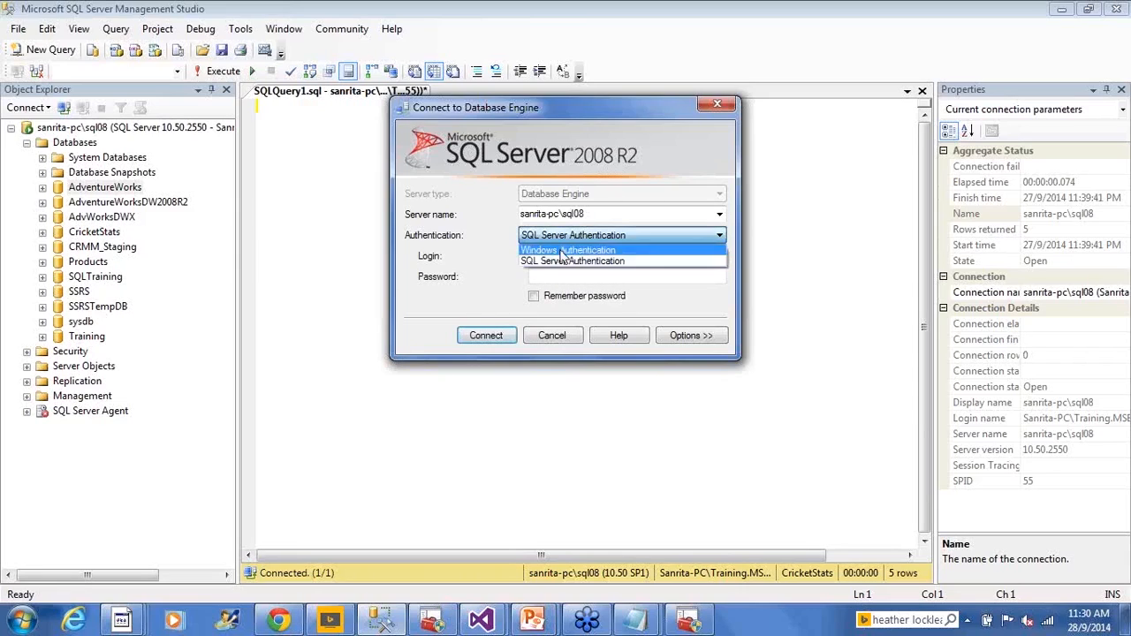
{"action": "left_click", "coordinate": [575, 250]}
{"action": "left_click", "coordinate": [496, 336]}
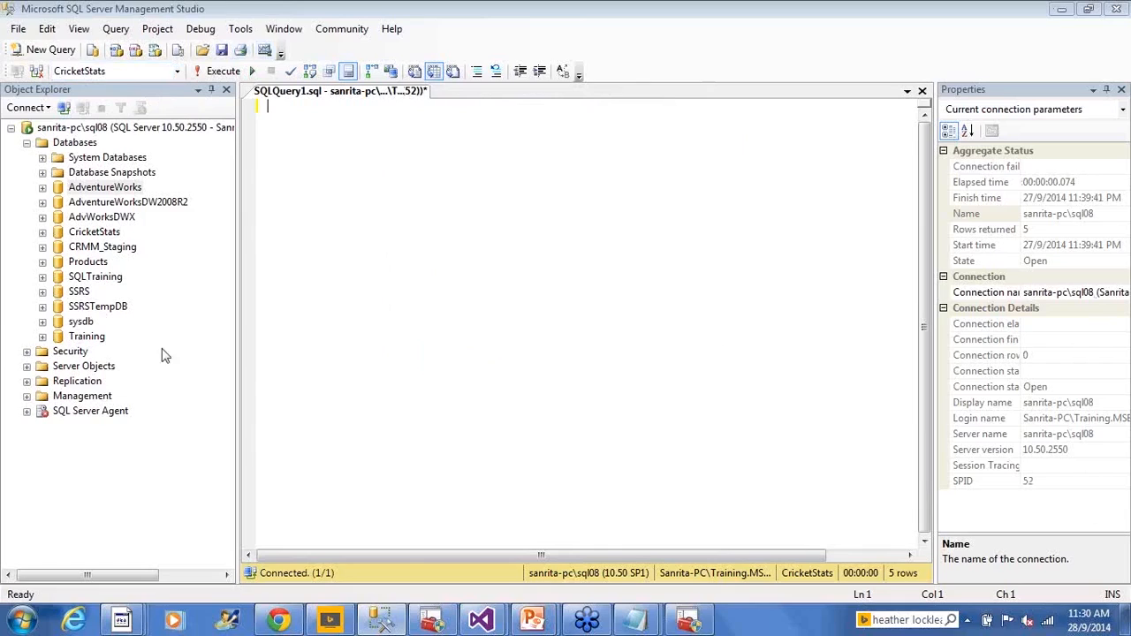
- Set the query's database to AdventureWorks and execute select * from HumanResources.NewHires
{"action": "left_click", "coordinate": [177, 71]}
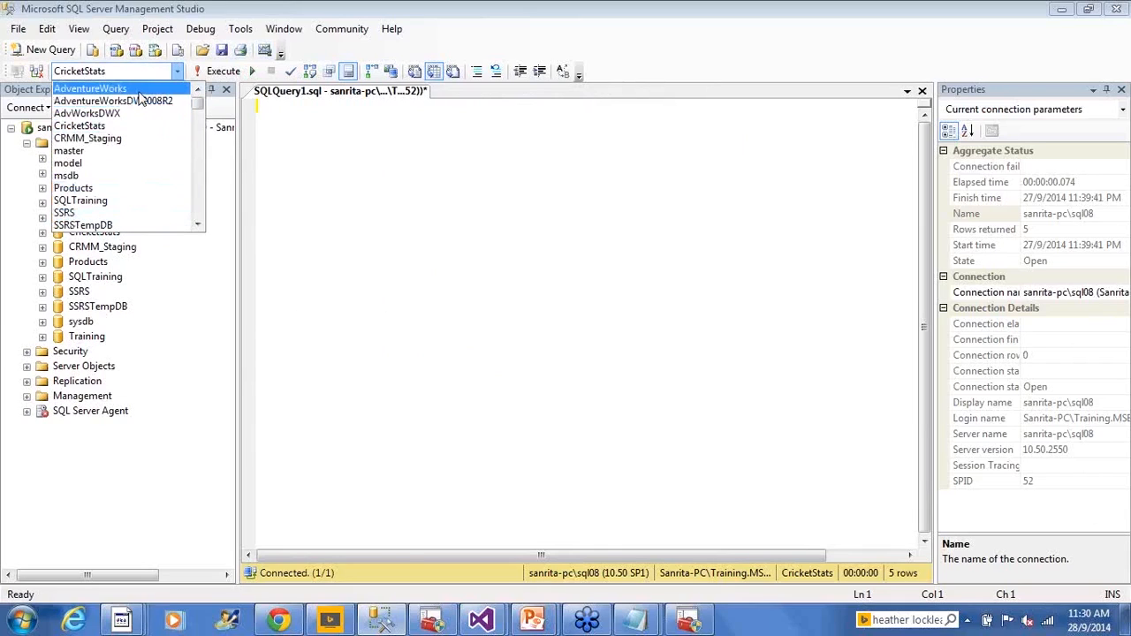
{"action": "left_click", "coordinate": [132, 92]}
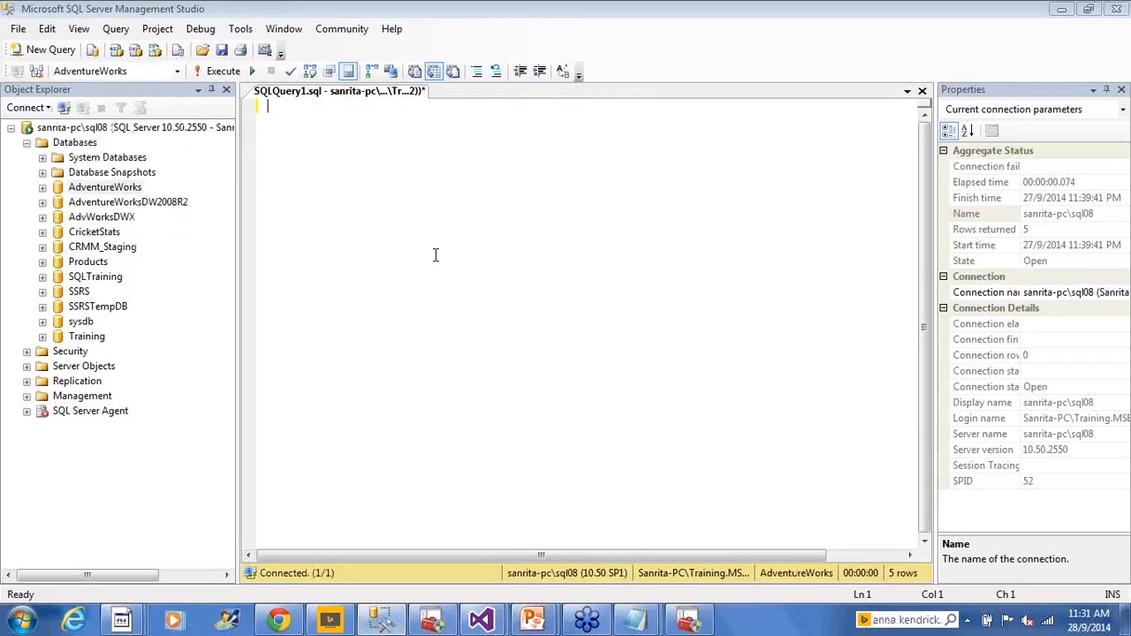
{"action": "type", "text": "select * from H"}
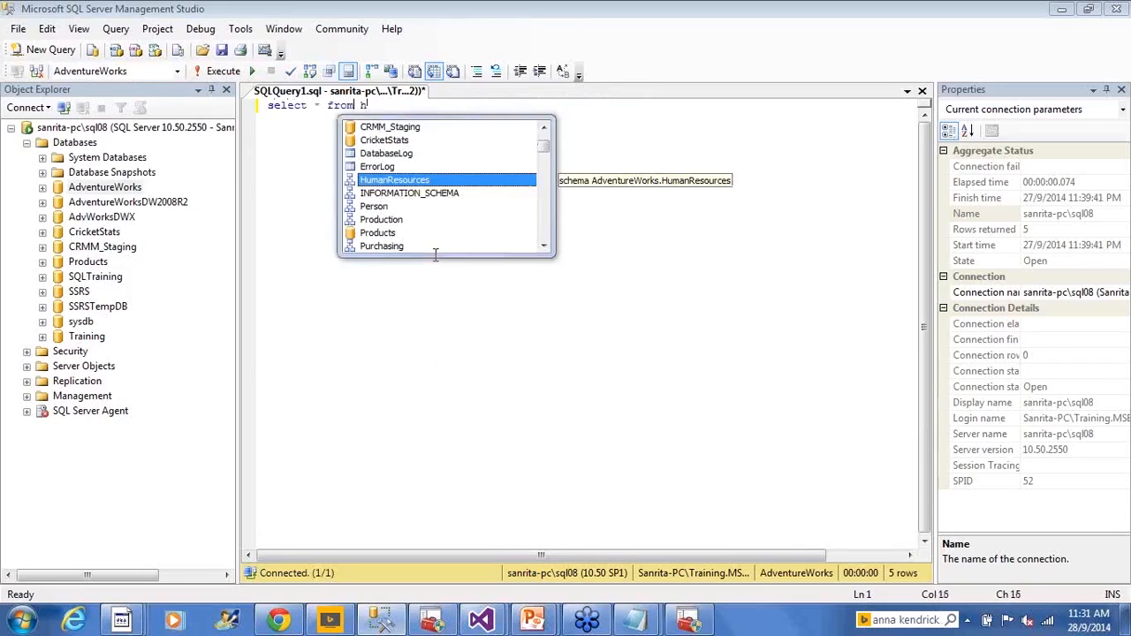
{"action": "key", "text": "Tab"}
{"action": "type", "text": ".New"}
{"action": "key", "text": "Tab"}
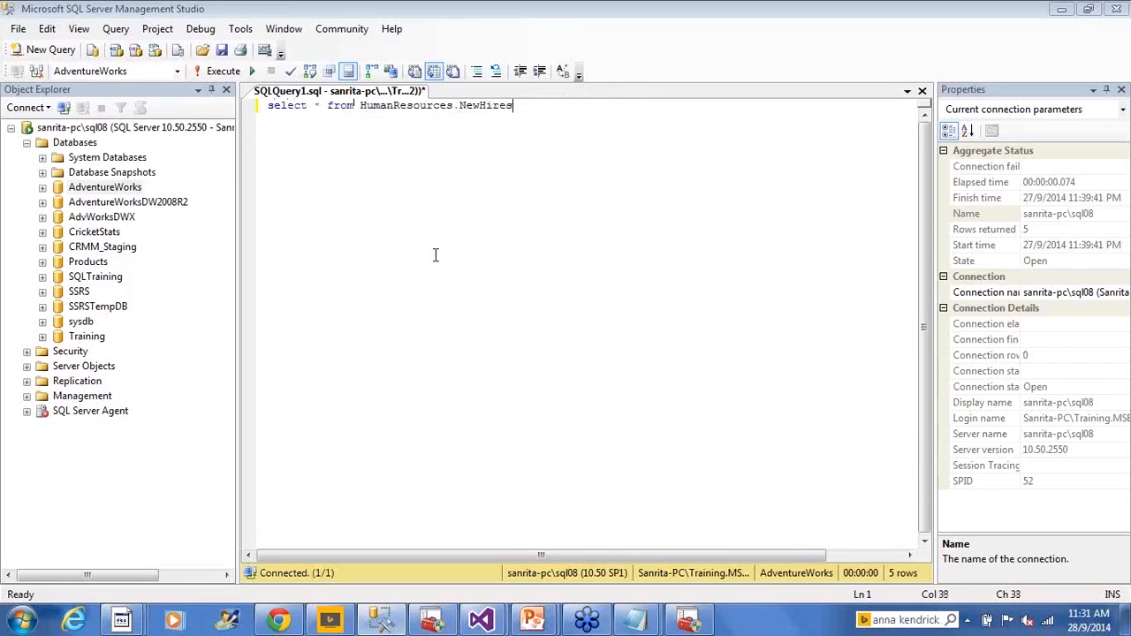
{"action": "left_click", "coordinate": [223, 71]}
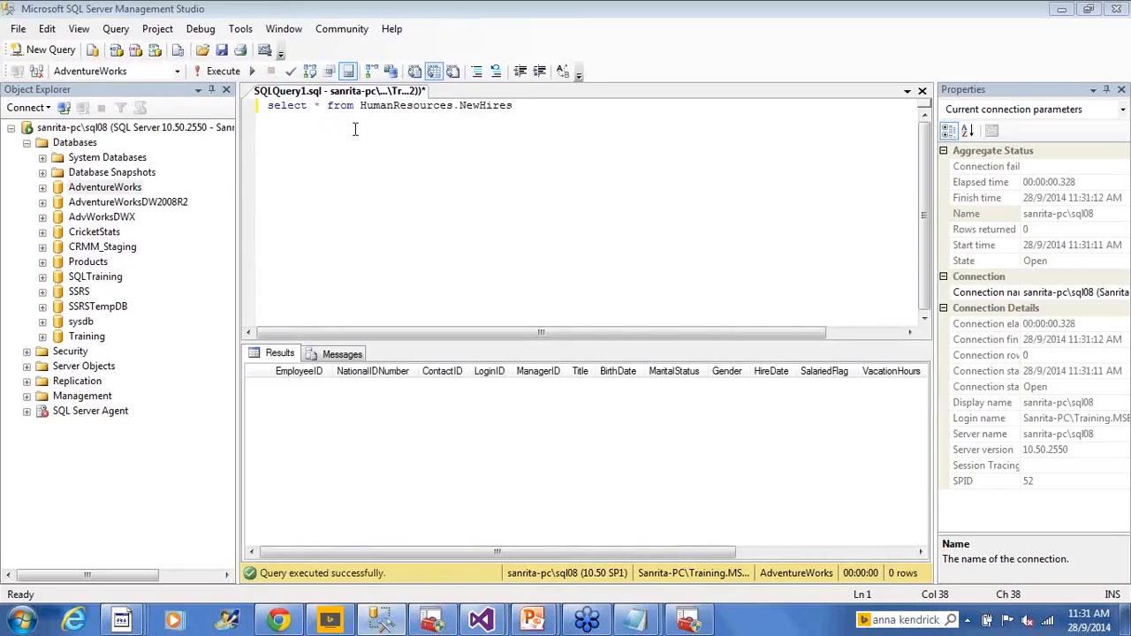
{"action": "left_click", "coordinate": [446, 125]}
{"action": "left_click_drag", "start_coordinate": [514, 108], "coordinate": [267, 107]}
{"action": "left_click", "coordinate": [469, 212]}
{"action": "left_click_drag", "start_coordinate": [476, 214], "coordinate": [478, 215]}
- Switch to the Execute SQL Setup folder window, check the Employees file's location and return to SQL Server Management Studio
{"action": "mouse_move", "coordinate": [122, 619]}
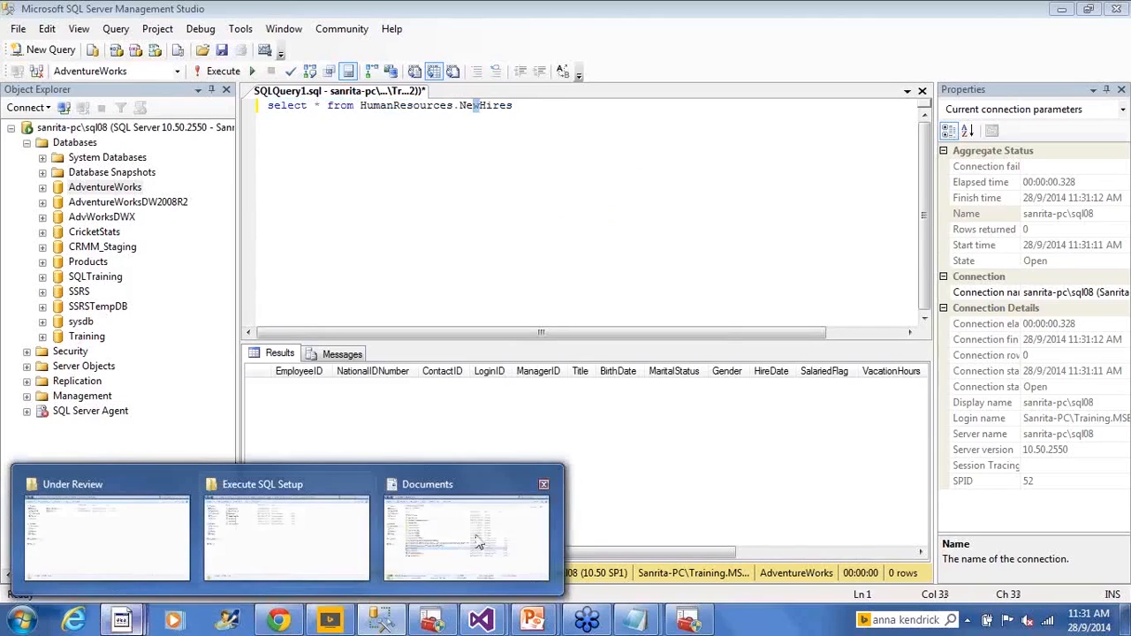
{"action": "left_click", "coordinate": [302, 550]}
{"action": "left_click", "coordinate": [262, 146]}
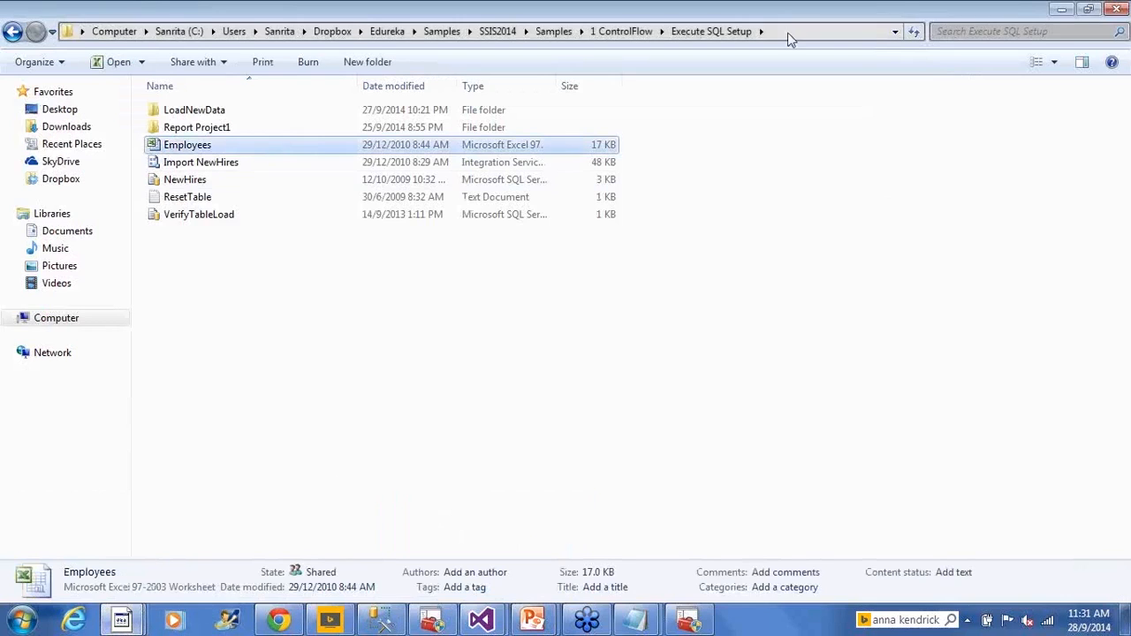
{"action": "left_click", "coordinate": [790, 33]}
{"action": "left_click", "coordinate": [563, 442]}
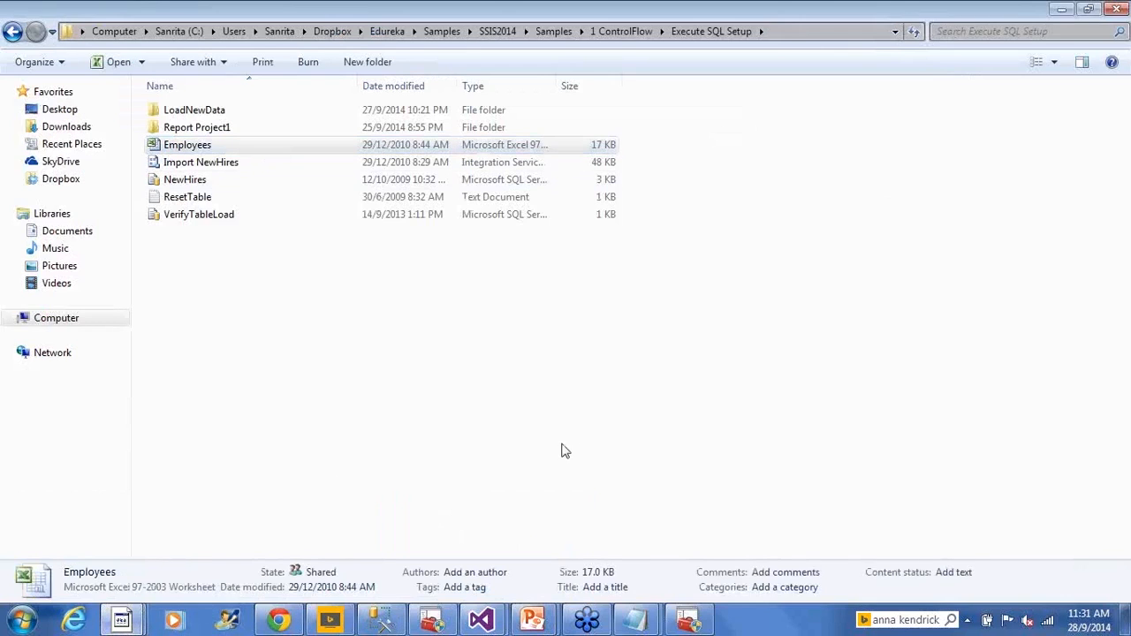
{"action": "left_click", "coordinate": [252, 150]}
{"action": "key", "text": "alt+Tab"}
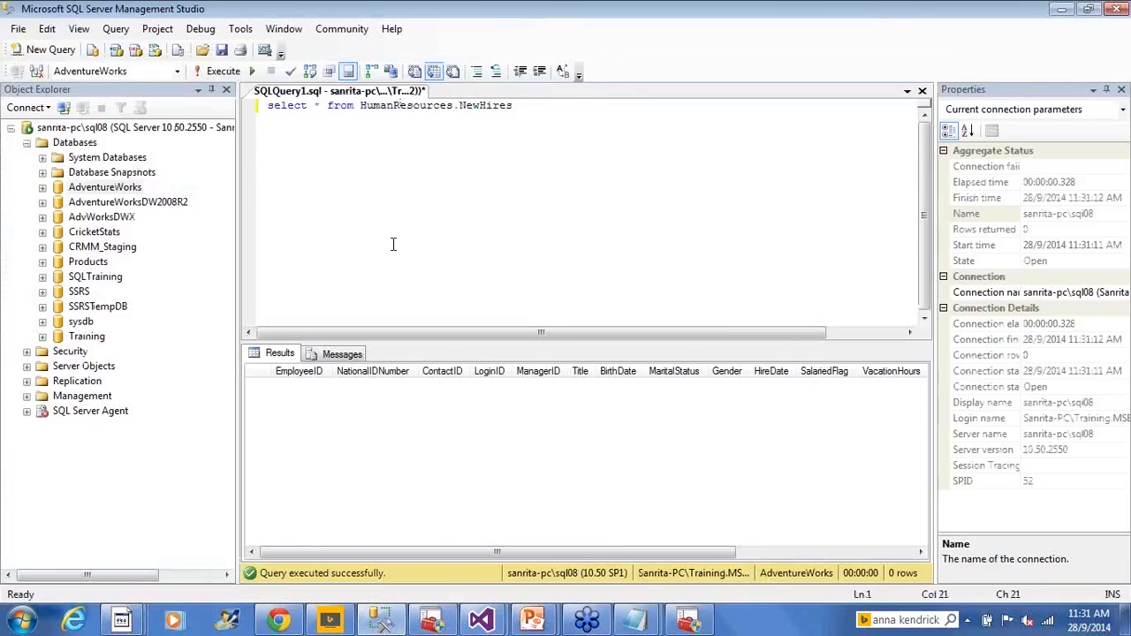
{"action": "key", "text": "alt+Tab"}
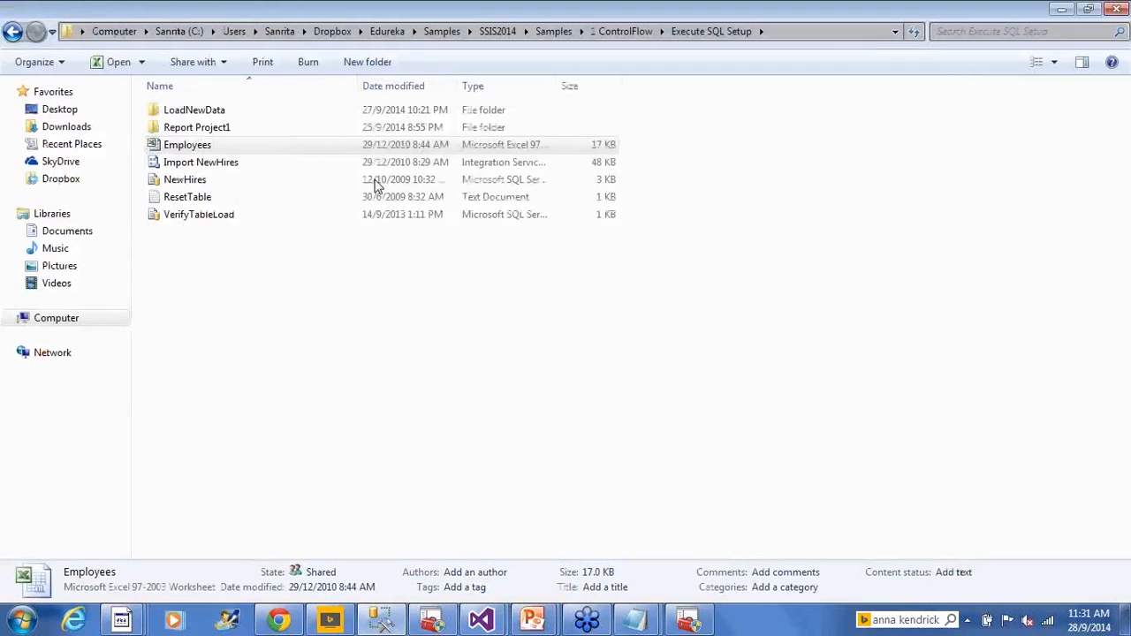
{"action": "key", "text": "alt+Tab"}
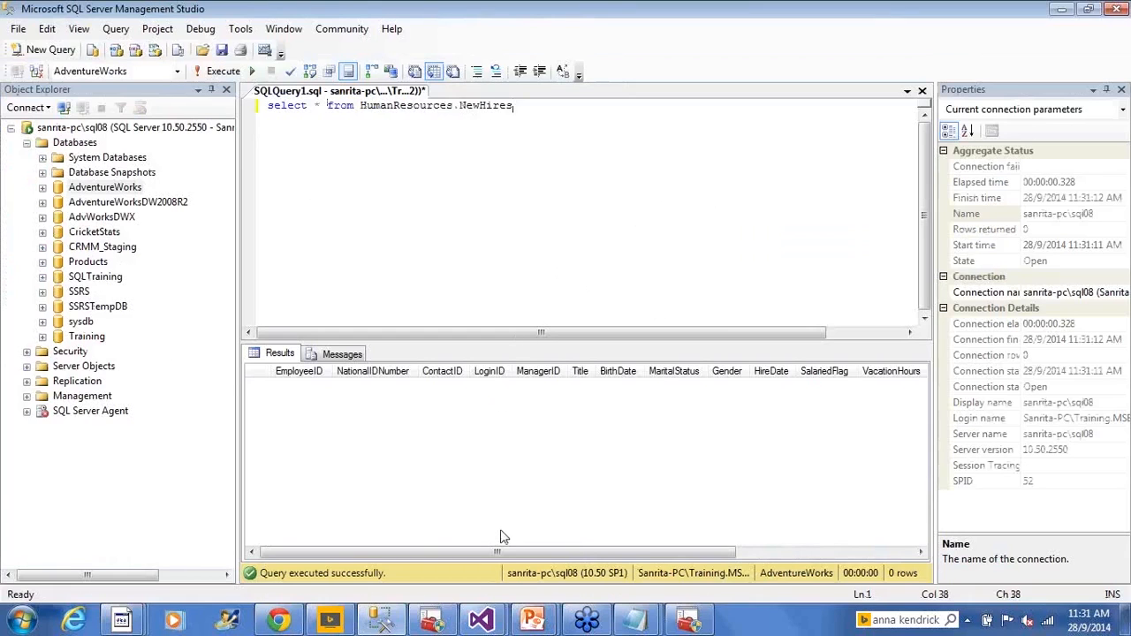
- Switch to the Module2_Edureka_SSISArchitecture project in Visual Studio, and review the Control Flow Examples slide in the PowerPoint slide show
{"action": "mouse_move", "coordinate": [477, 620]}
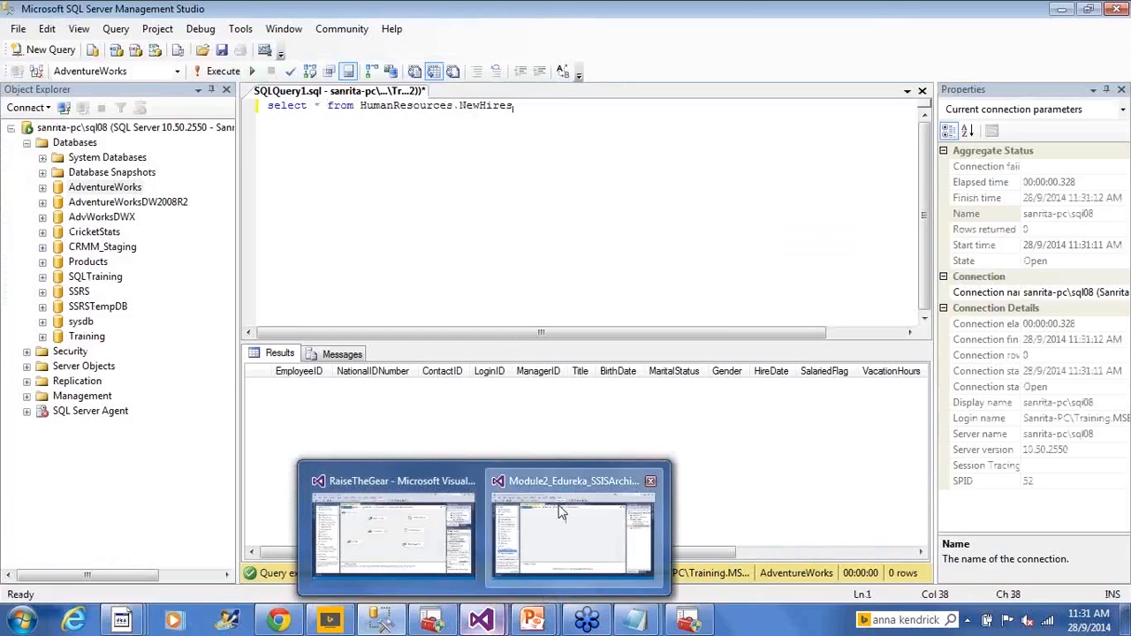
{"action": "left_click", "coordinate": [559, 513]}
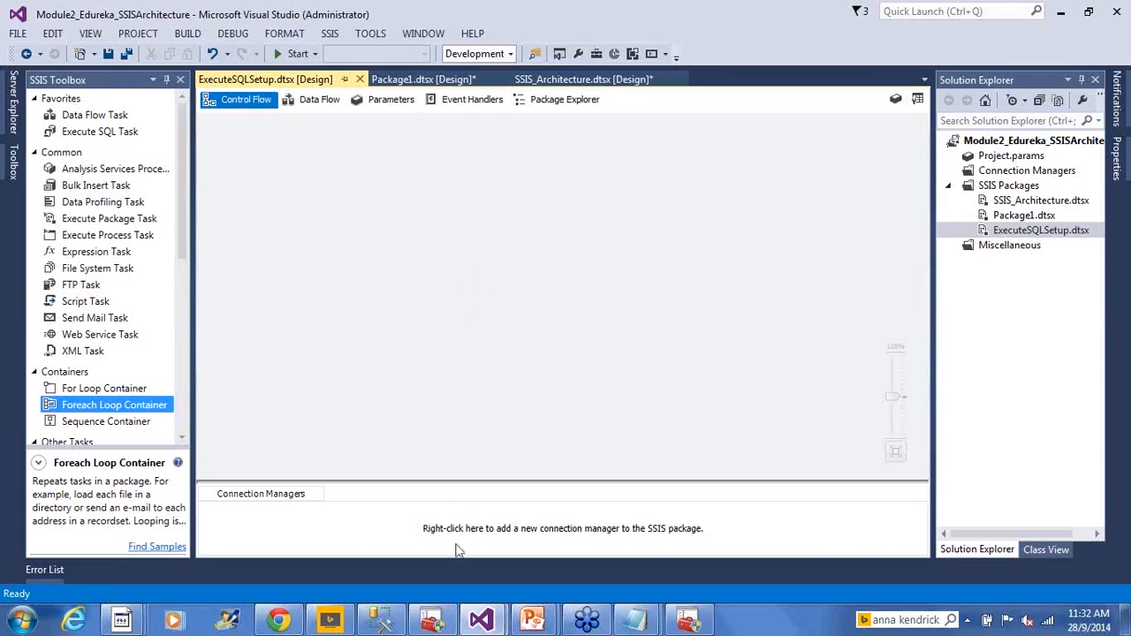
{"action": "mouse_move", "coordinate": [533, 624]}
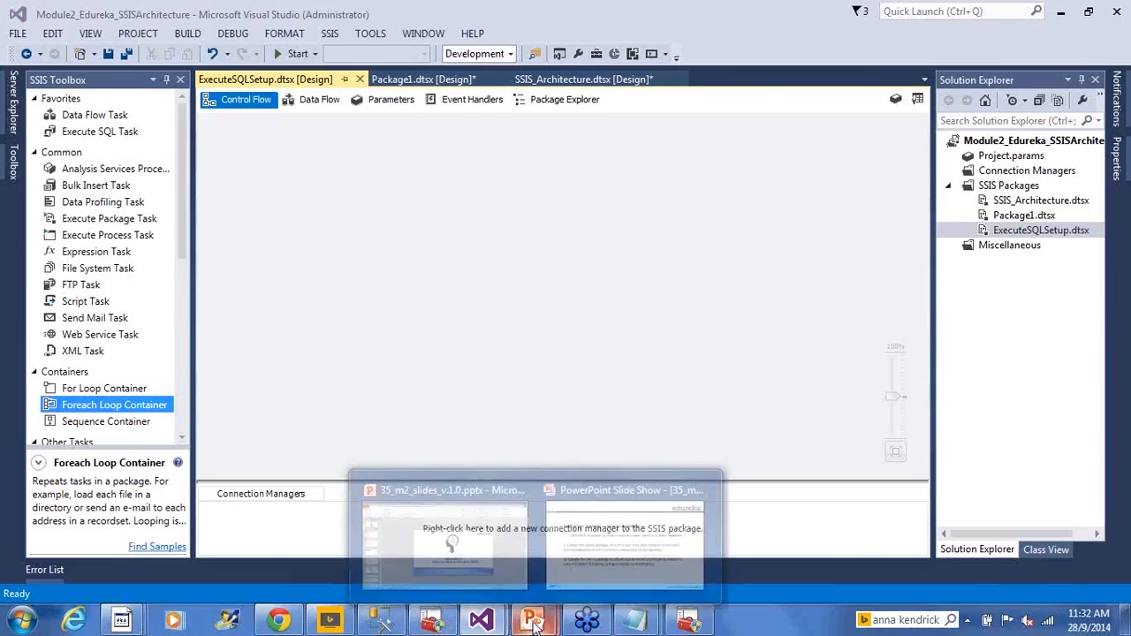
{"action": "left_click", "coordinate": [566, 570]}
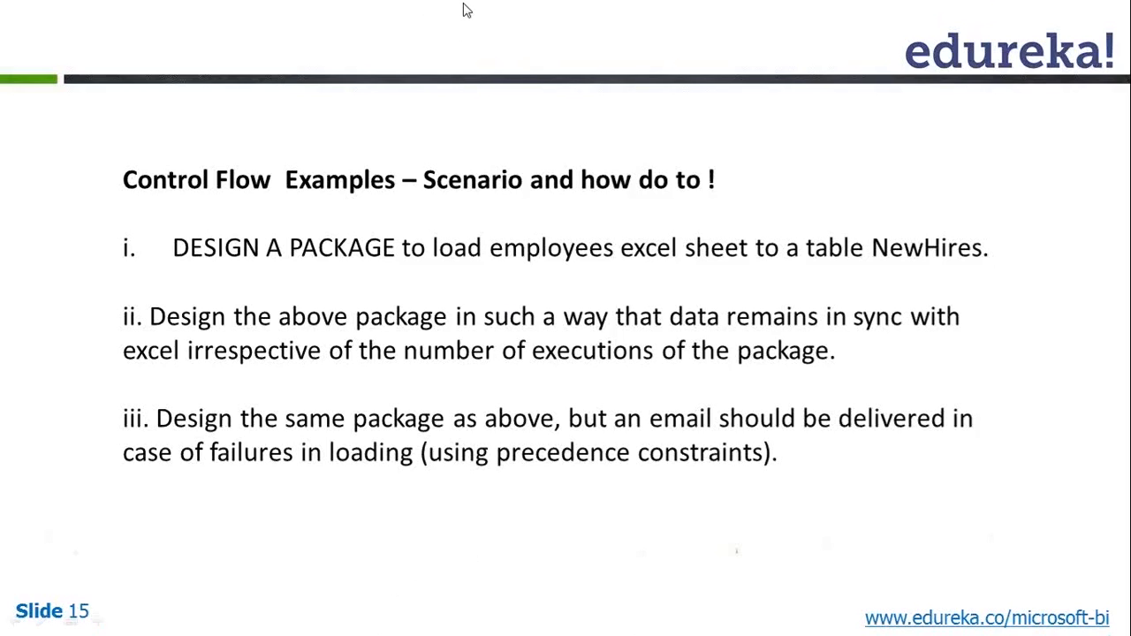
- Switch back to Visual Studio and add a Data Flow Task to the control flow of ExecuteSQLSetup.dtsx
{"action": "key", "text": "alt+Tab"}
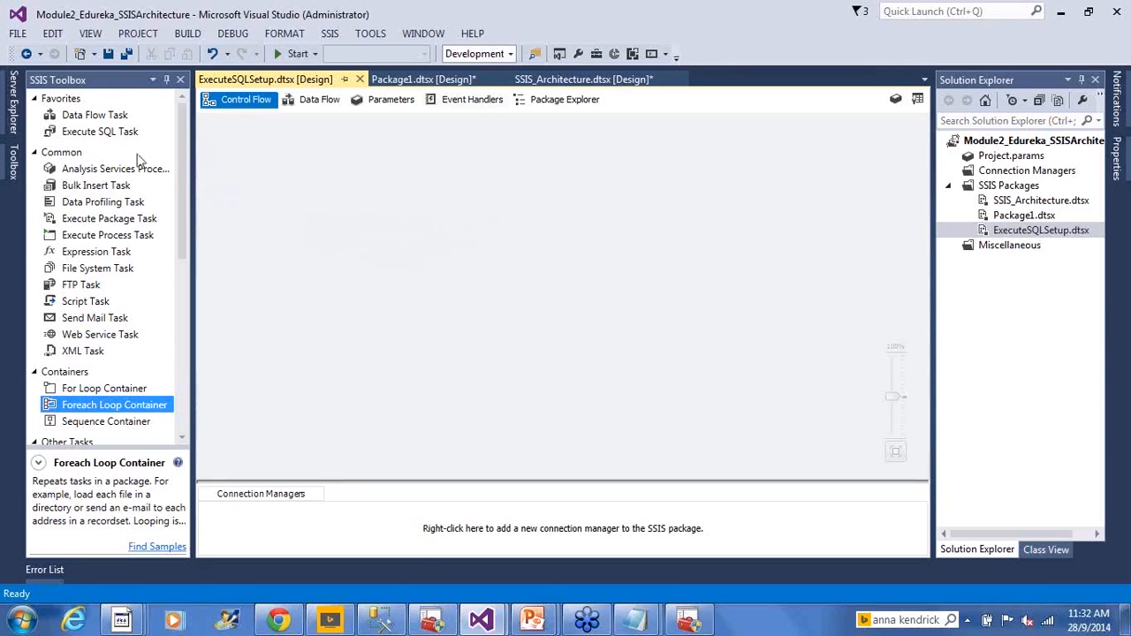
{"action": "left_click_drag", "start_coordinate": [97, 119], "coordinate": [369, 219]}
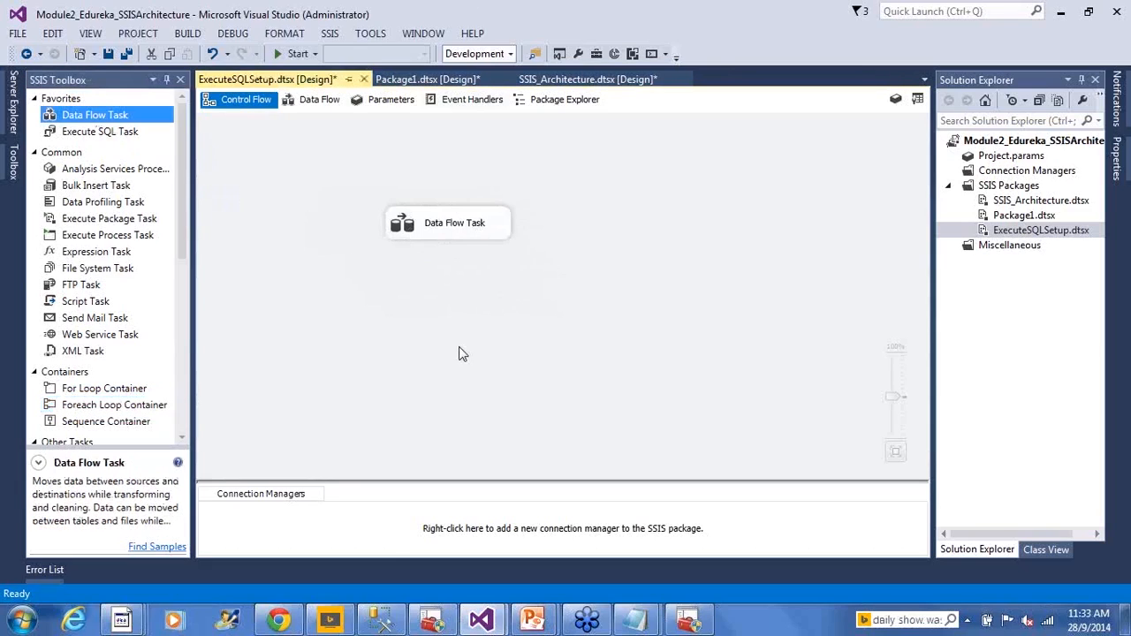
{"action": "left_click", "coordinate": [447, 237]}
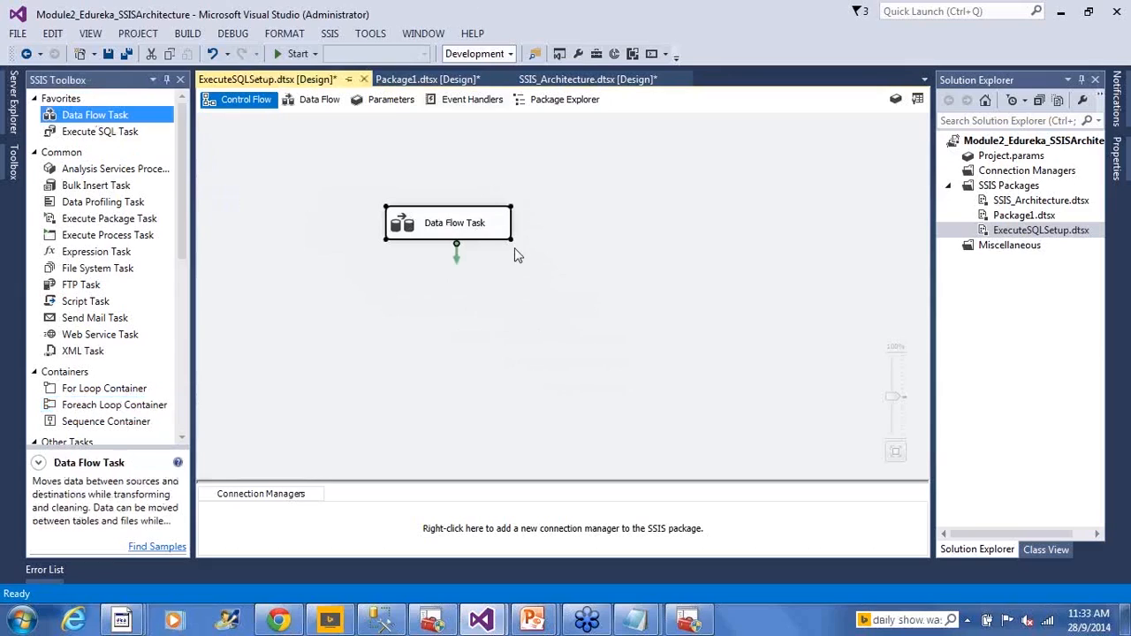
- Rename the Data Flow Task in the control flow as DFT_Load_Employee_NewHires
{"action": "key", "text": "F2"}
{"action": "type", "text": "DFT"}
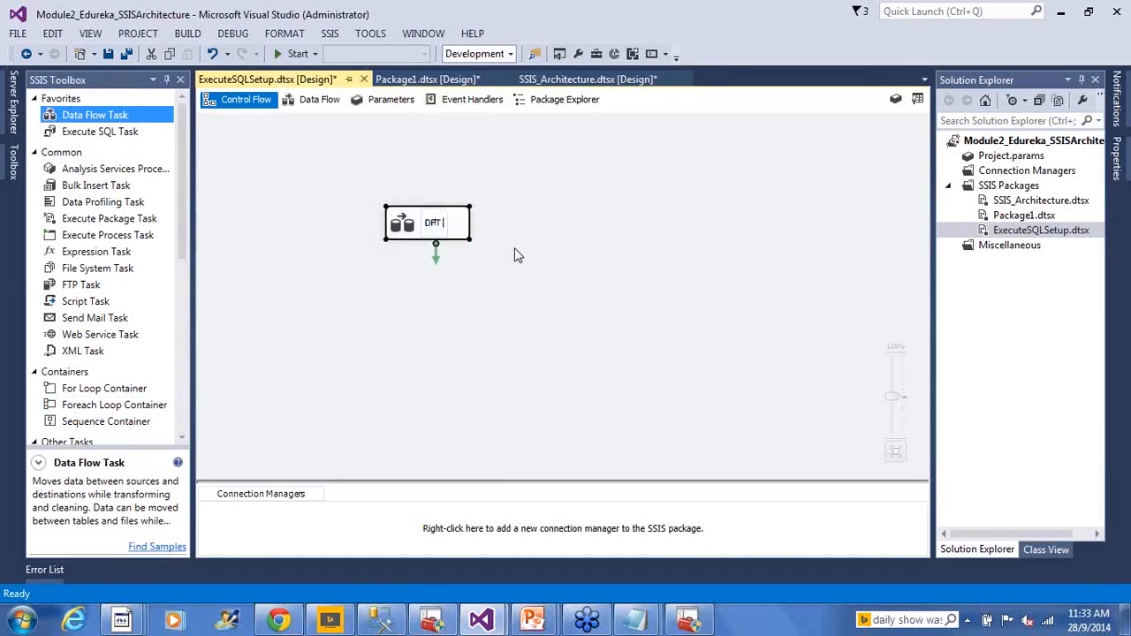
{"action": "type", "text": "_L"}
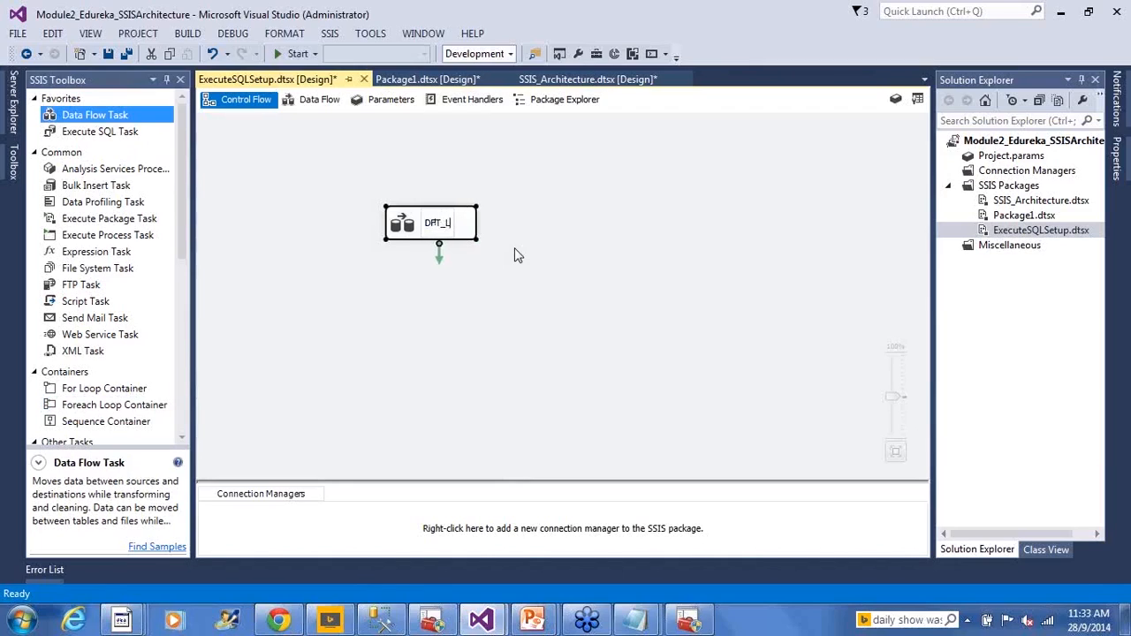
{"action": "type", "text": "oad_Employ"}
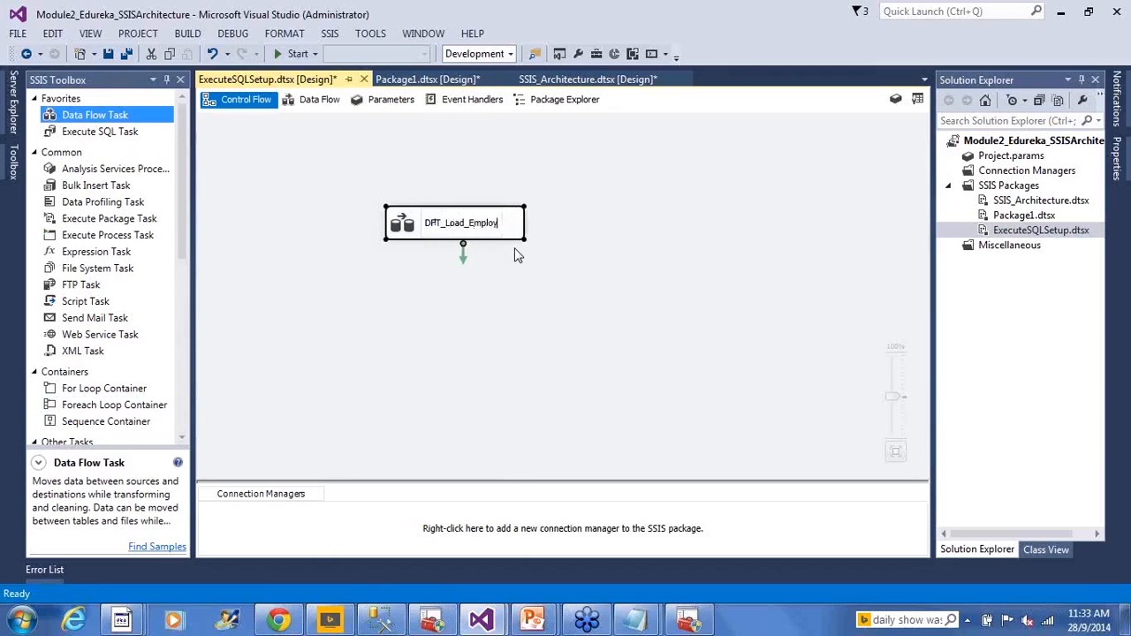
{"action": "type", "text": "ee_NewHires"}
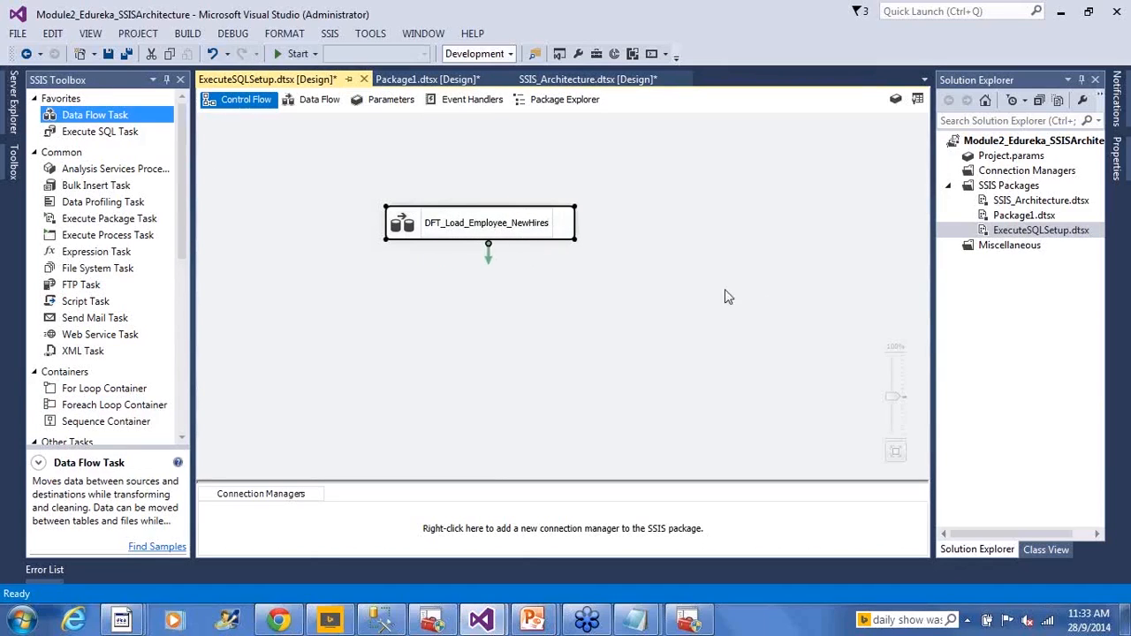
{"action": "left_click", "coordinate": [663, 290]}
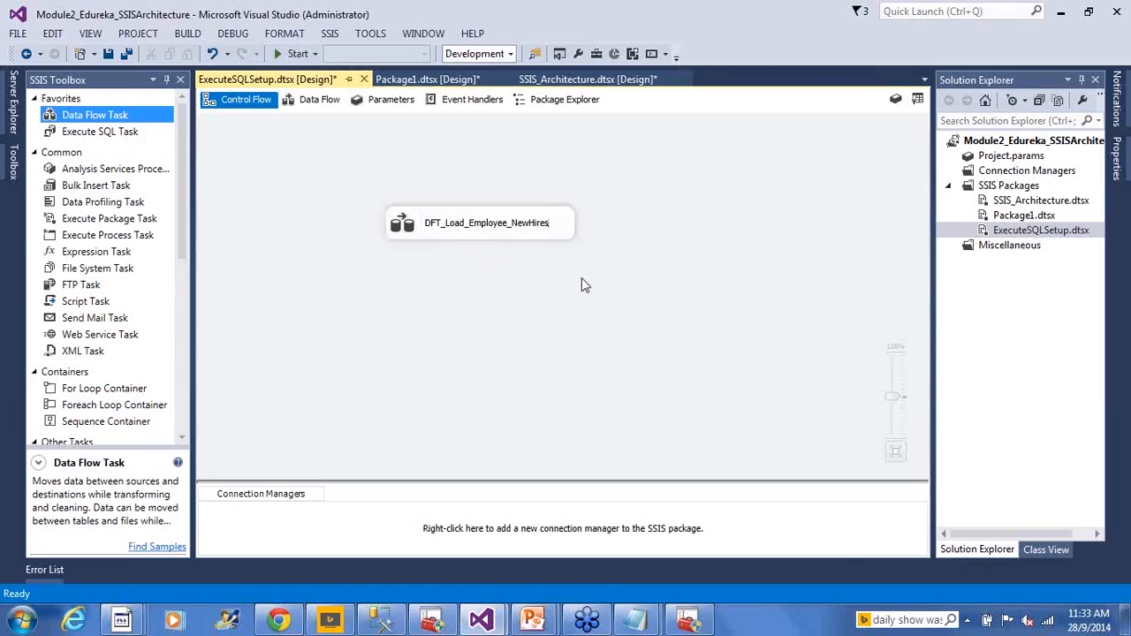
- Open the data flow of DFT_Load_Employee_NewHires and start an Excel source with a new connection manager through the Source Assistant
{"action": "double_click", "coordinate": [402, 225]}
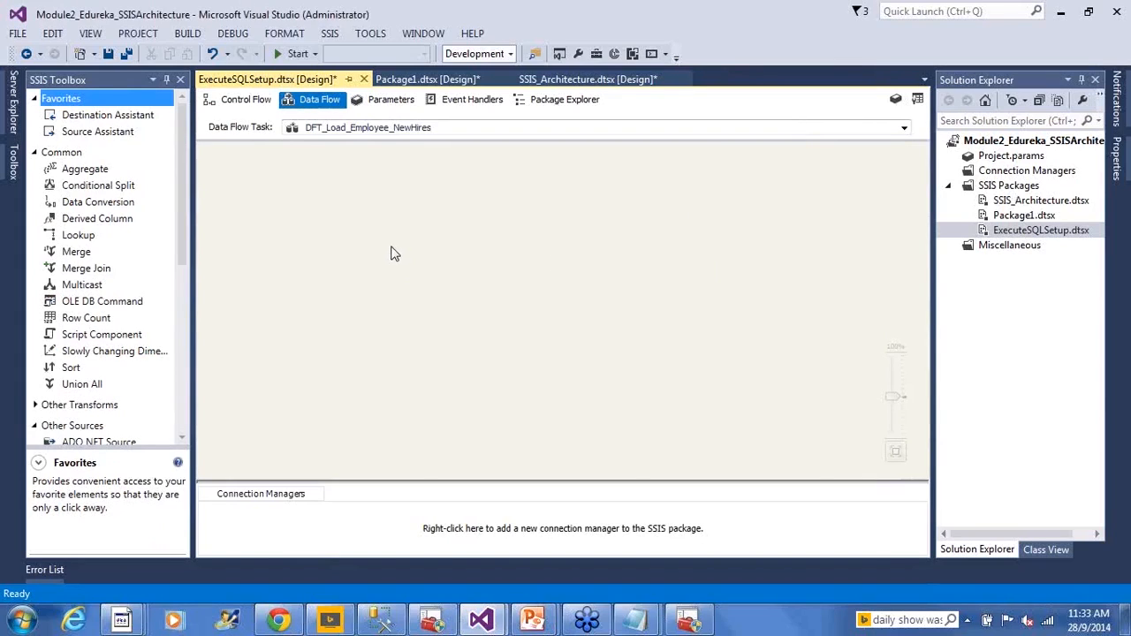
{"action": "left_click", "coordinate": [101, 133]}
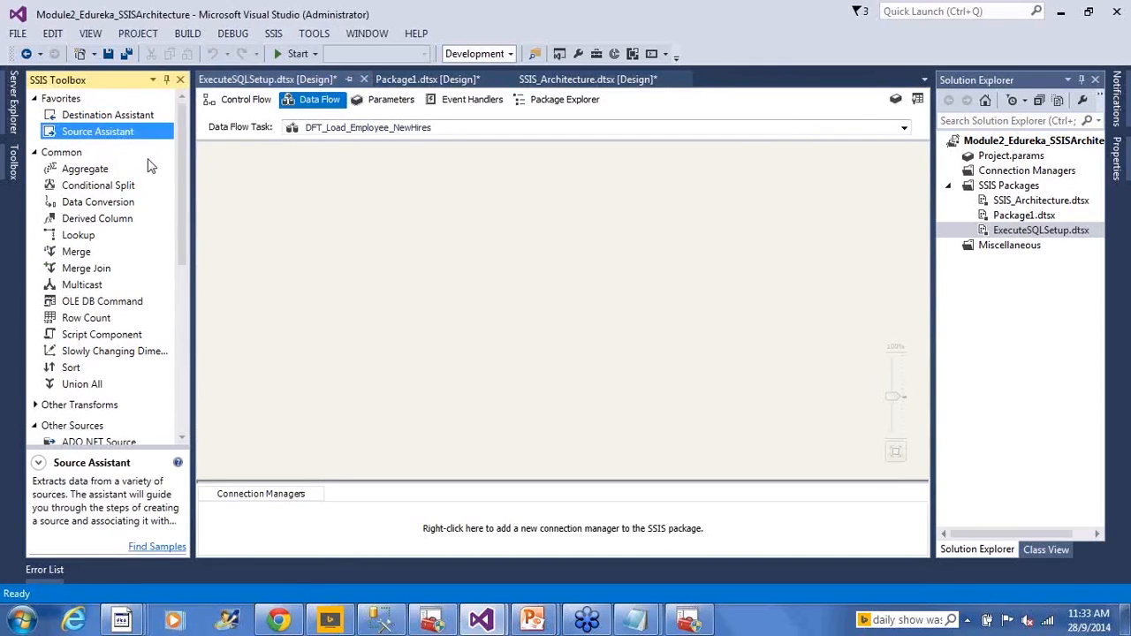
{"action": "left_click", "coordinate": [124, 116]}
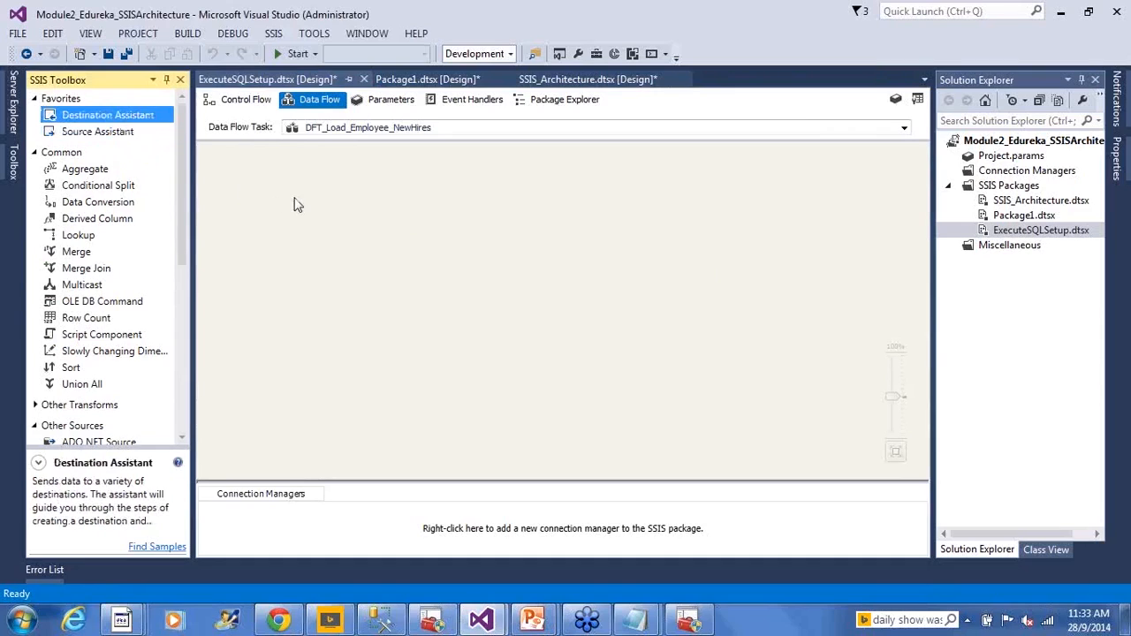
{"action": "left_click", "coordinate": [296, 203]}
{"action": "left_click", "coordinate": [94, 133]}
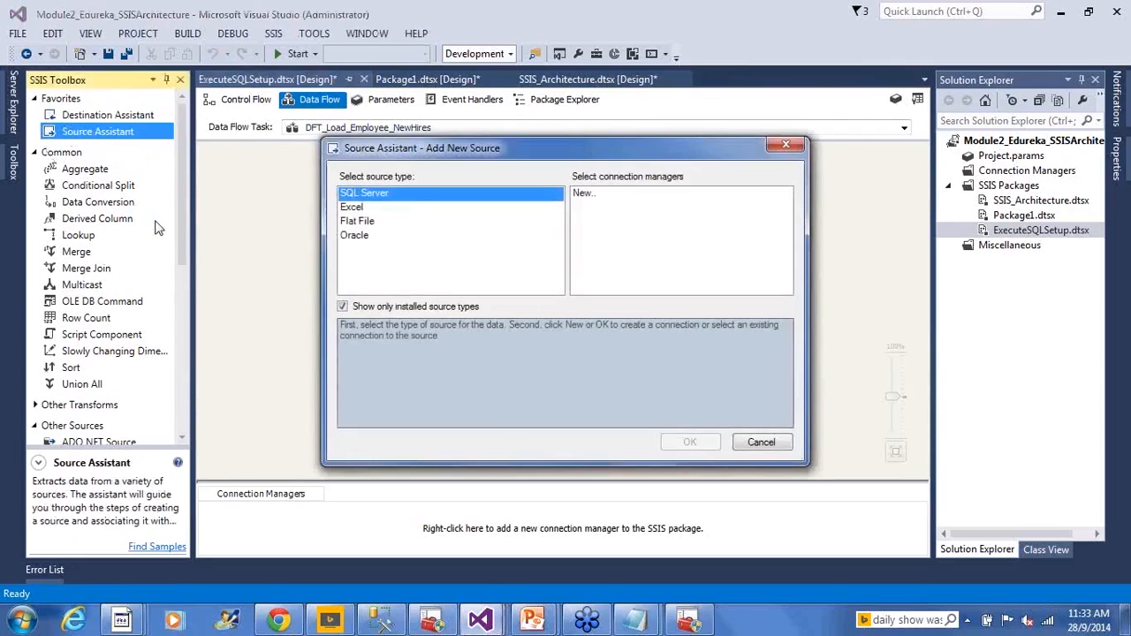
{"action": "left_click", "coordinate": [364, 208]}
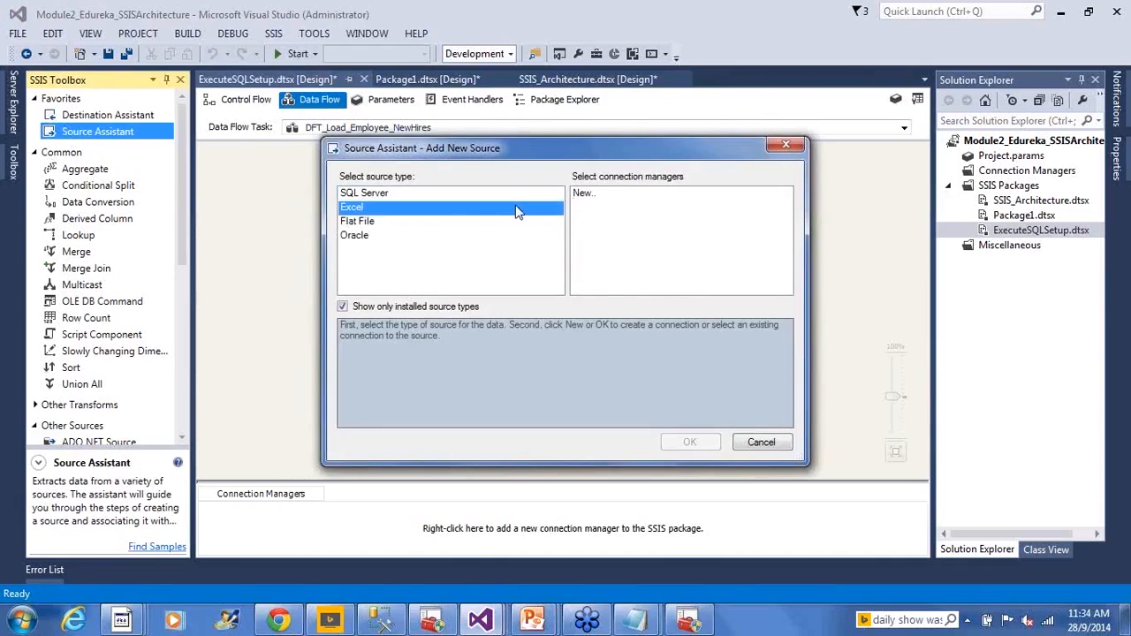
{"action": "left_click", "coordinate": [586, 194]}
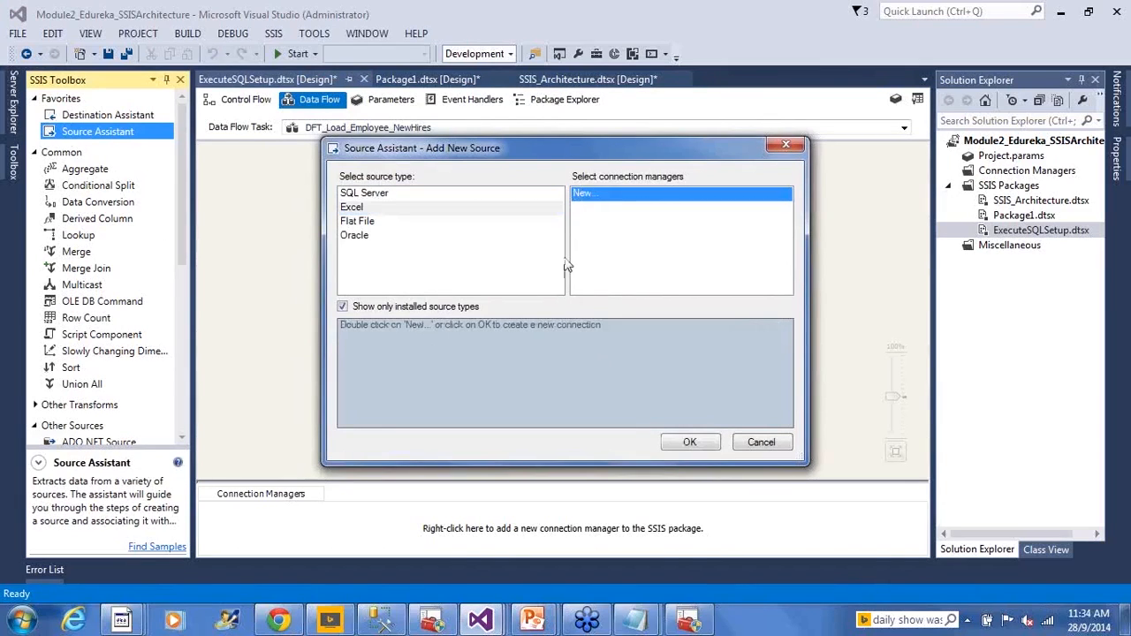
{"action": "left_click", "coordinate": [694, 443]}
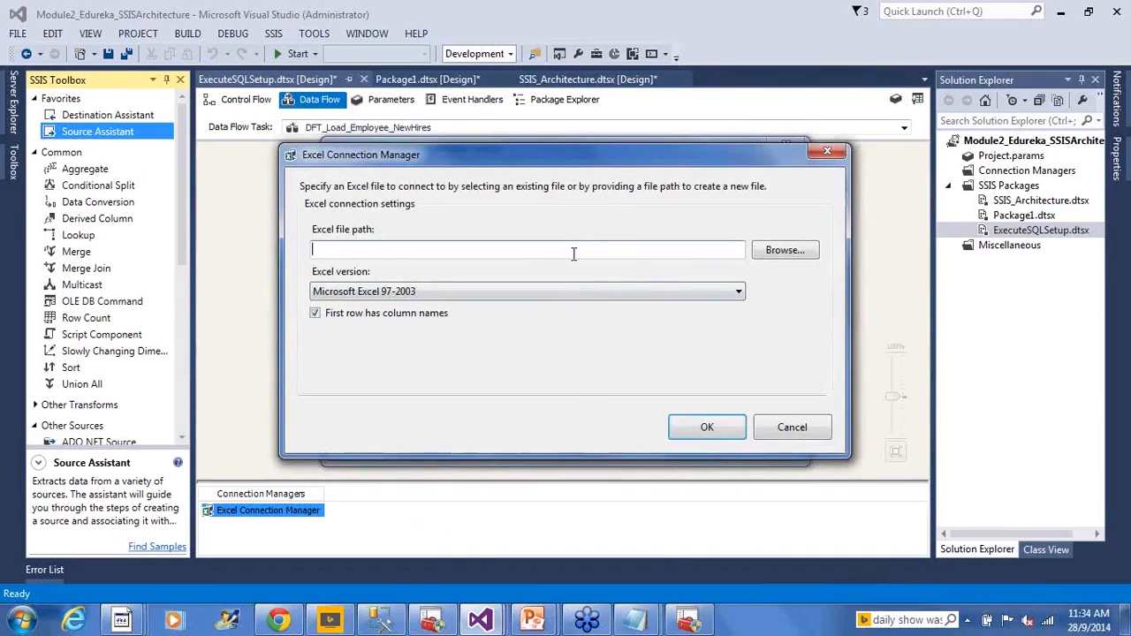
- Browse to the 1 ControlFlow\Execute SQL Setup folder and choose the Employees workbook as the connection's Excel file
{"action": "left_click", "coordinate": [768, 252]}
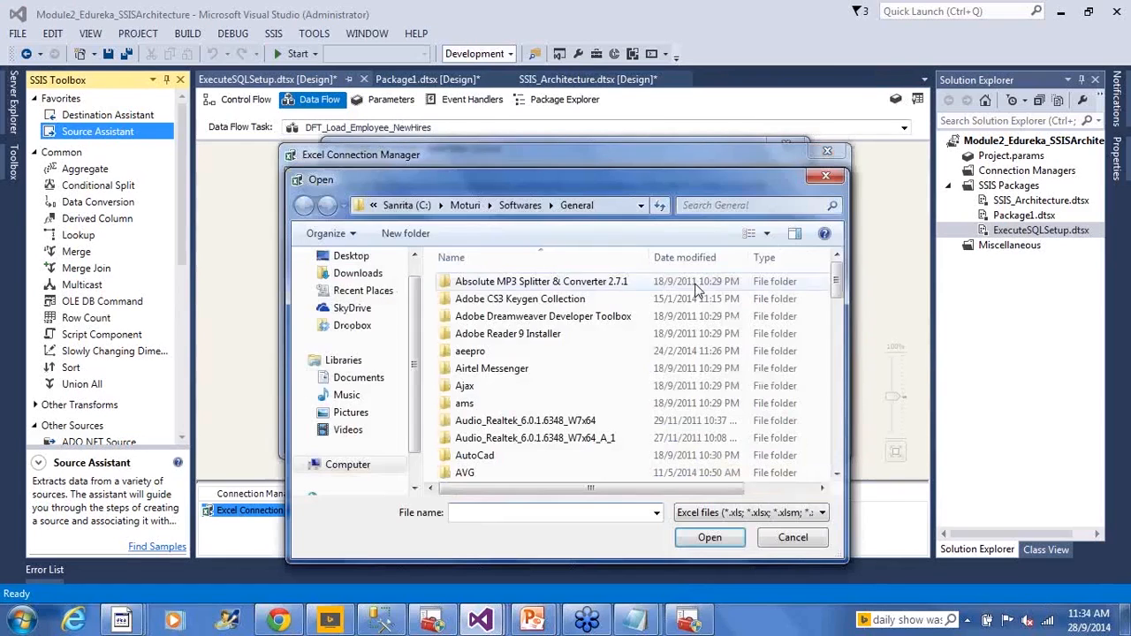
{"action": "left_click", "coordinate": [580, 205]}
{"action": "key", "text": "ctrl+v"}
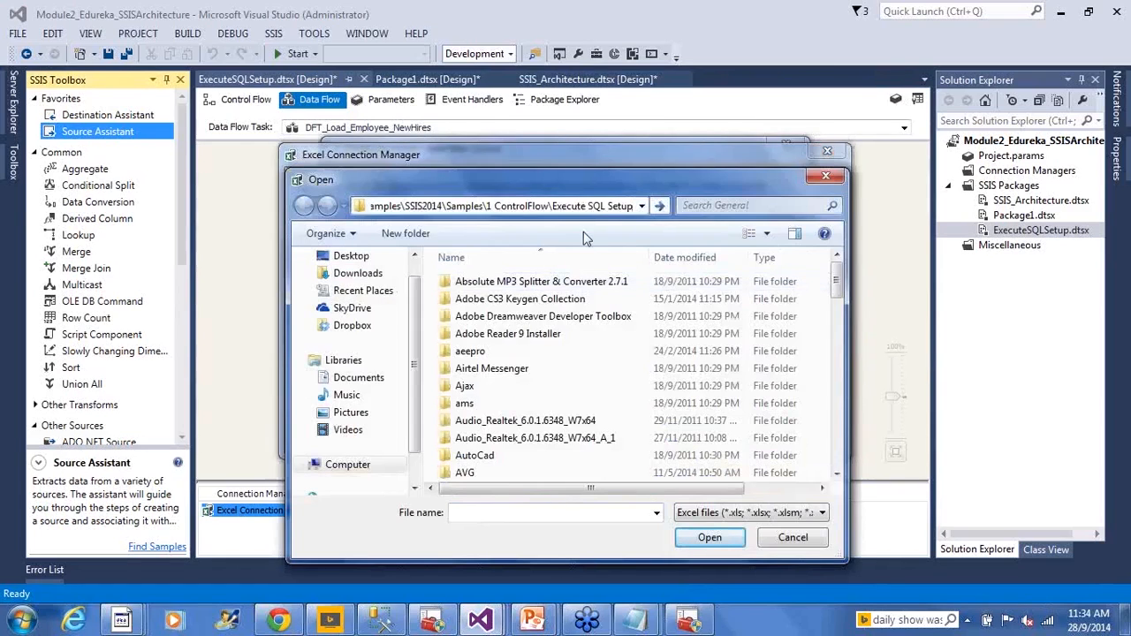
{"action": "left_click", "coordinate": [709, 537]}
{"action": "left_click", "coordinate": [709, 539]}
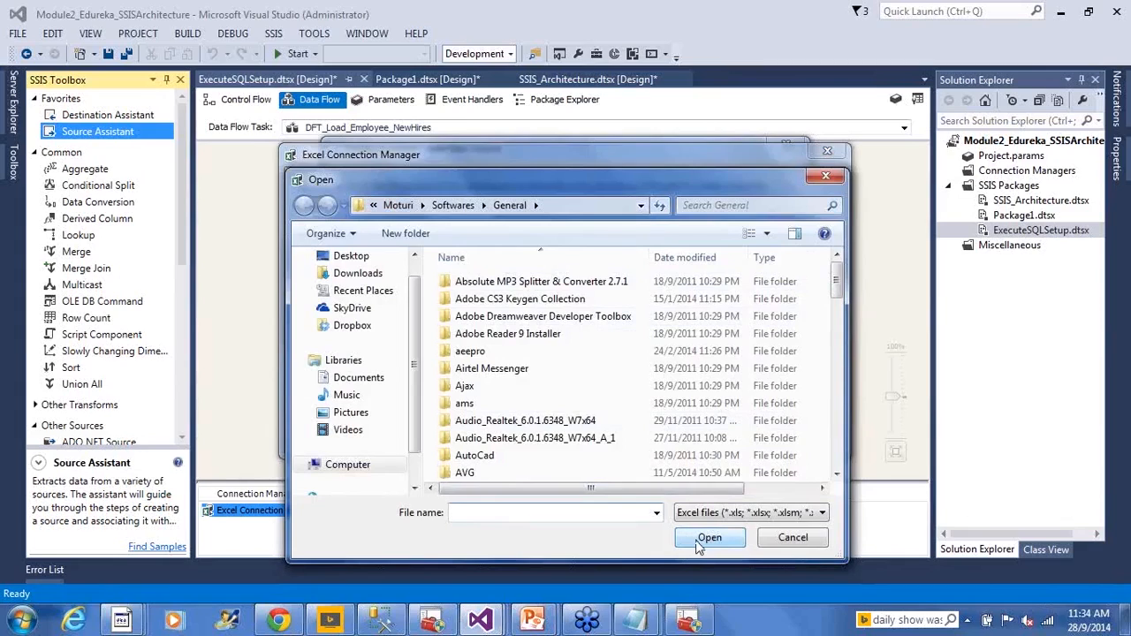
{"action": "left_click", "coordinate": [592, 205]}
{"action": "type", "text": "amples\\SSIS2014\\Samples\\1 ControlFlow\\ExecuteSQL Setup"}
{"action": "key", "text": "Return"}
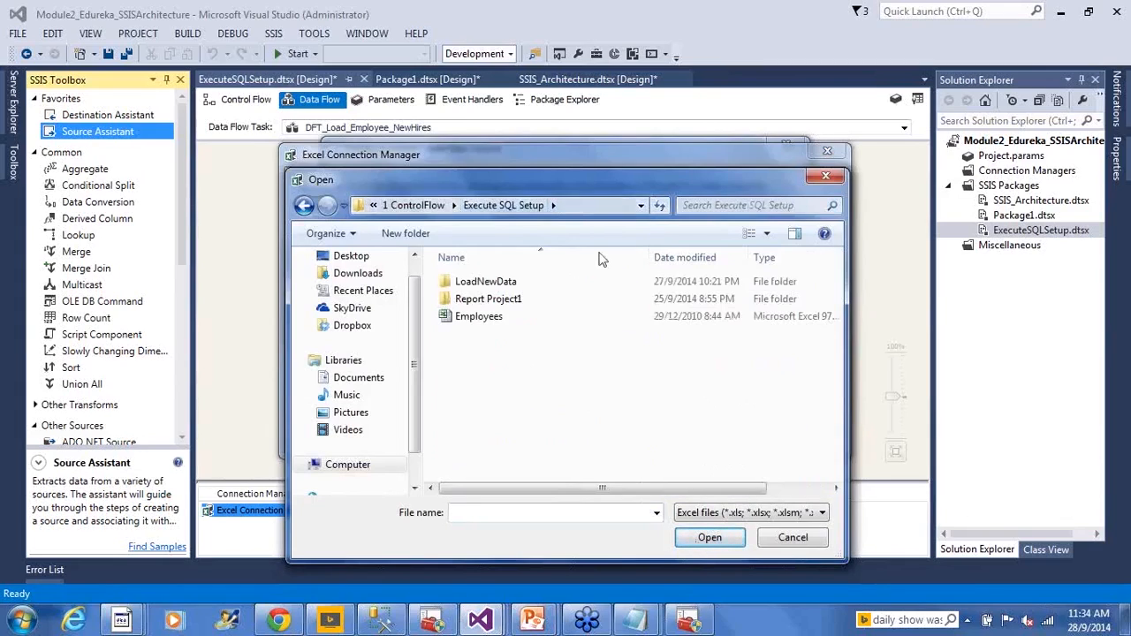
{"action": "left_click", "coordinate": [505, 318]}
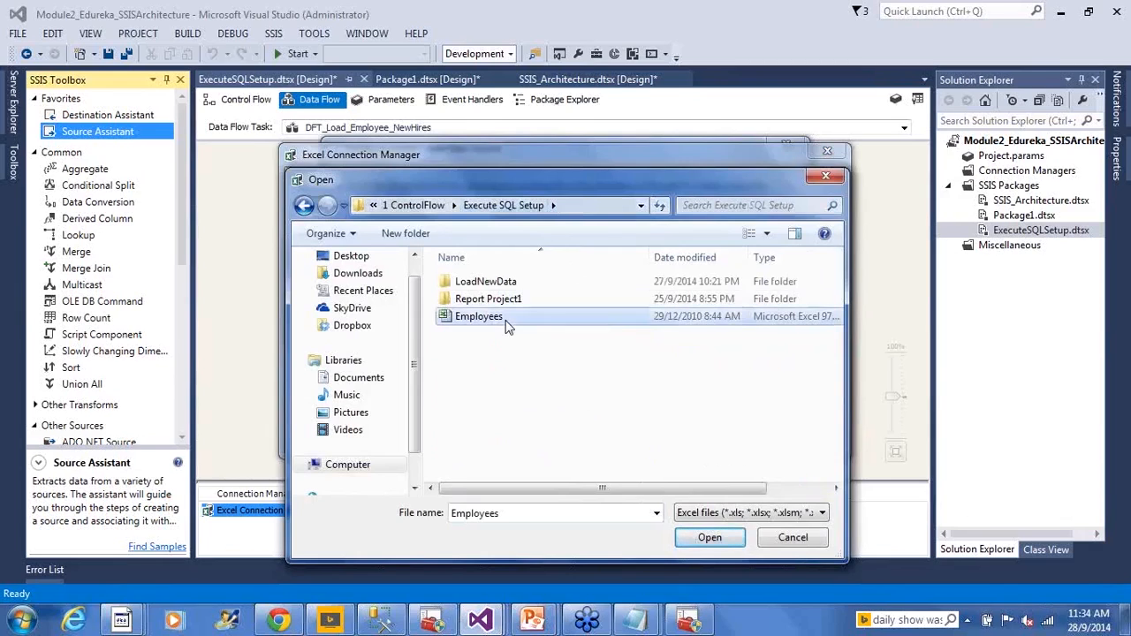
{"action": "left_click", "coordinate": [694, 541]}
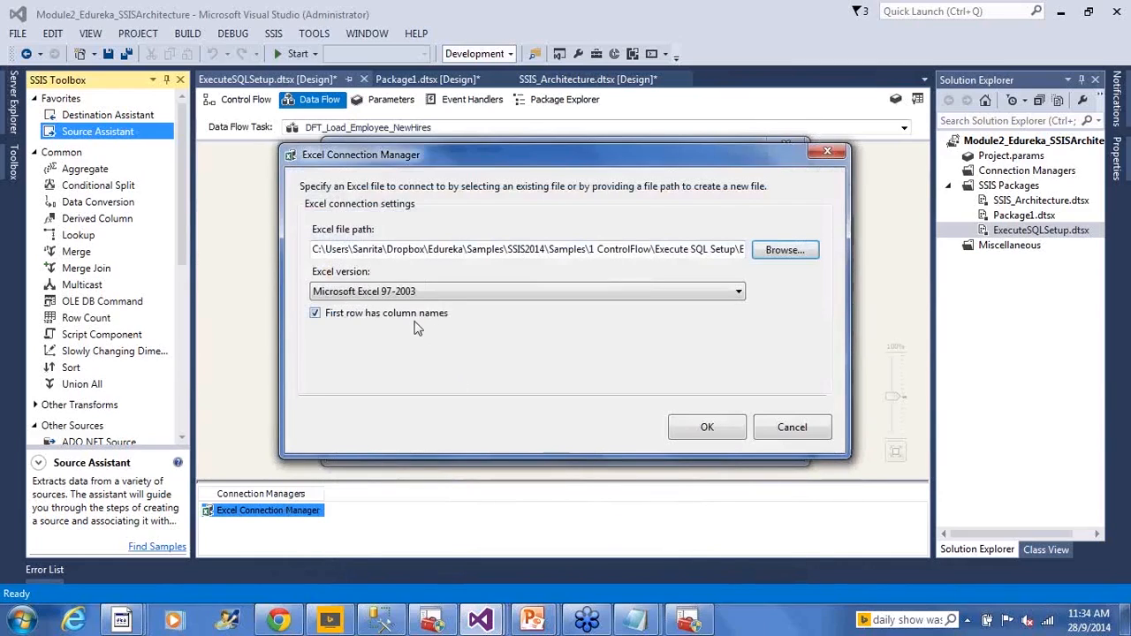
- Check the Employees file's full type in the Execute SQL Setup folder window and choose Microsoft Excel 97-2003 as the connection's Excel version
{"action": "left_click", "coordinate": [124, 621]}
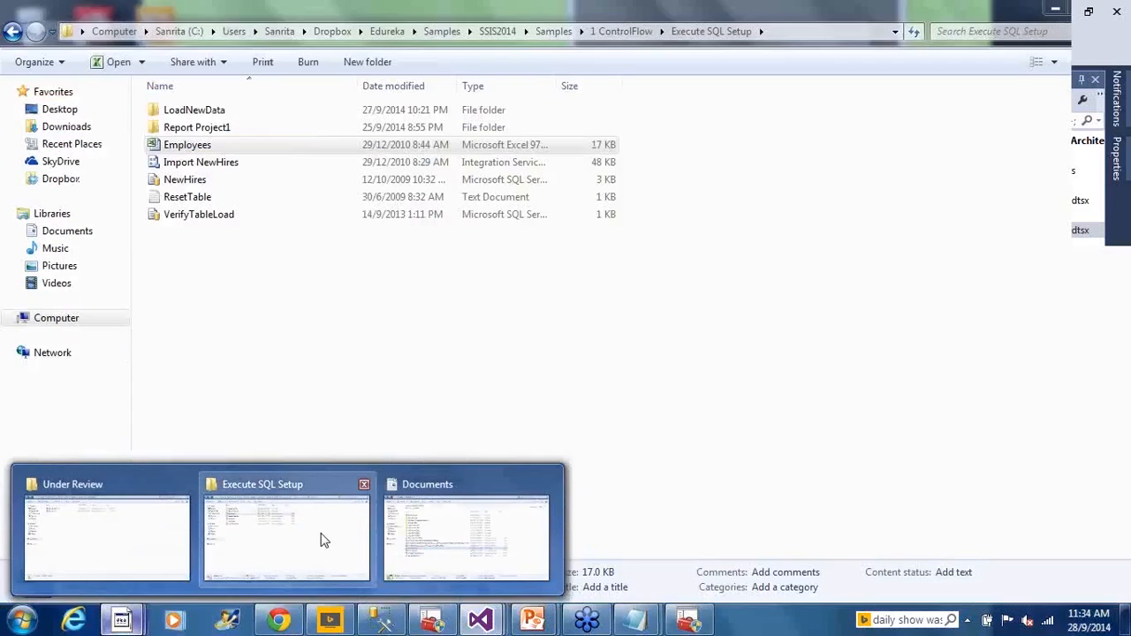
{"action": "left_click", "coordinate": [322, 539]}
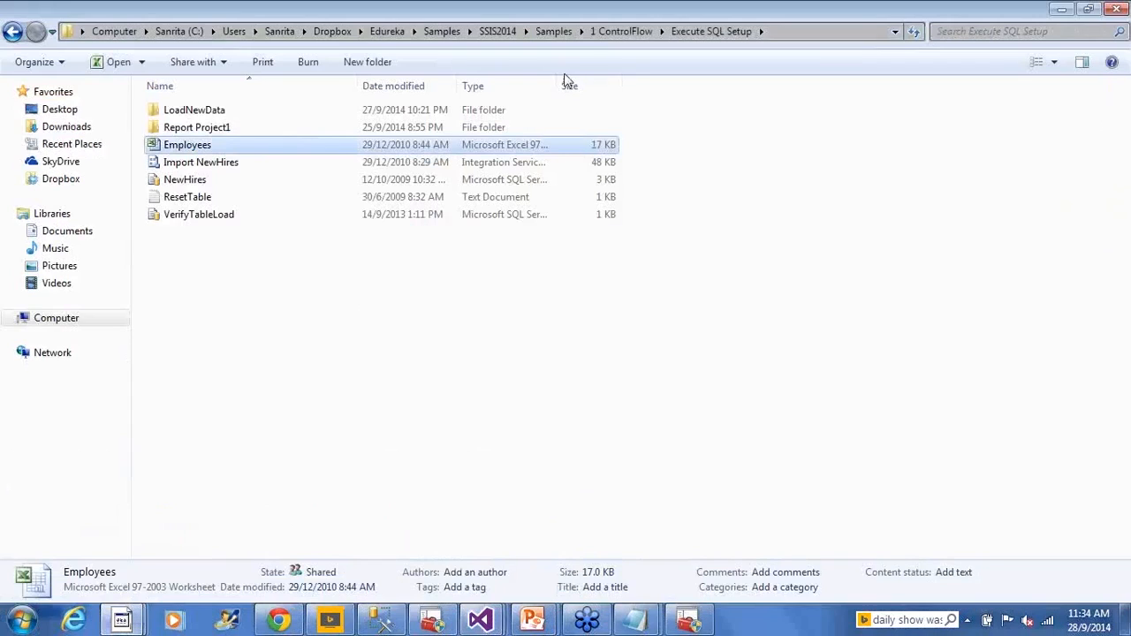
{"action": "left_click_drag", "start_coordinate": [629, 85], "coordinate": [753, 86]}
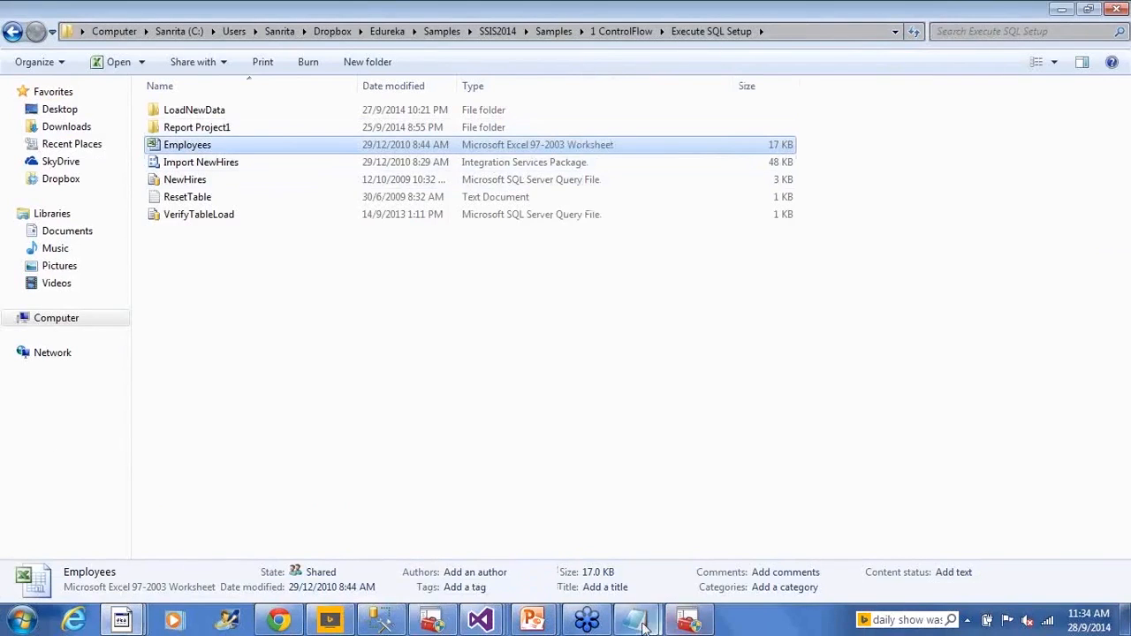
{"action": "left_click", "coordinate": [484, 621]}
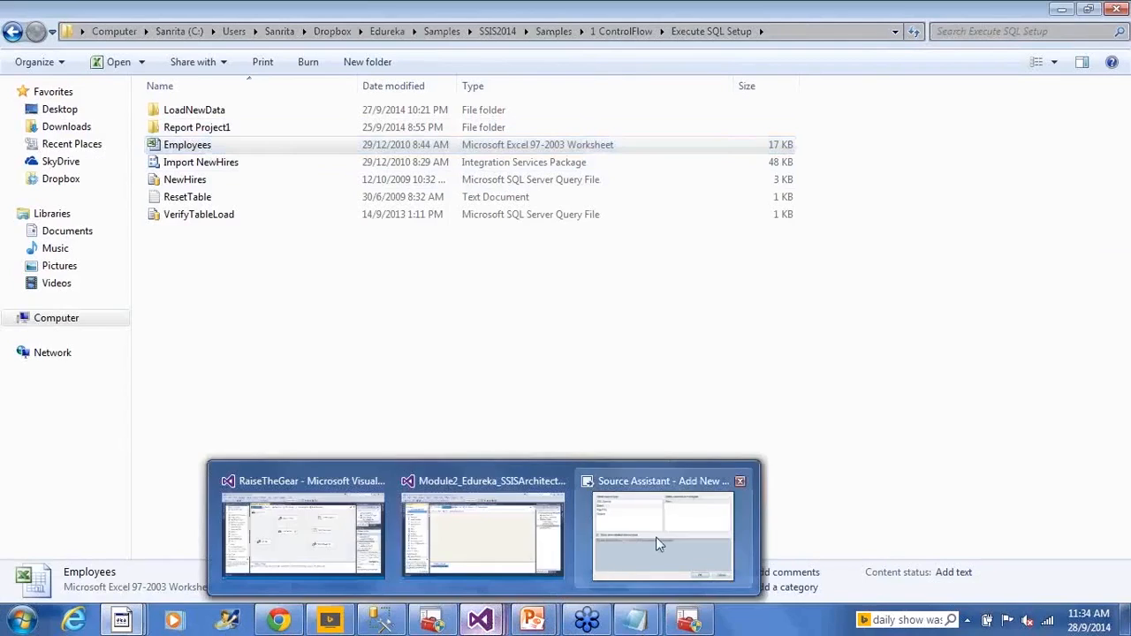
{"action": "left_click", "coordinate": [655, 536]}
{"action": "left_click", "coordinate": [427, 297]}
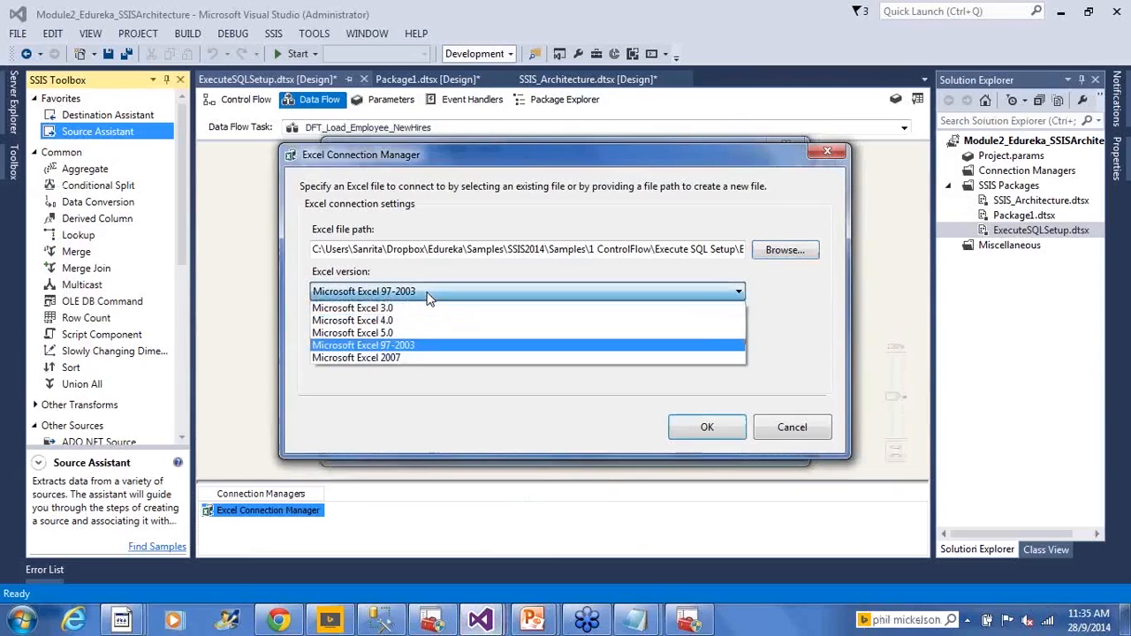
{"action": "left_click", "coordinate": [398, 345]}
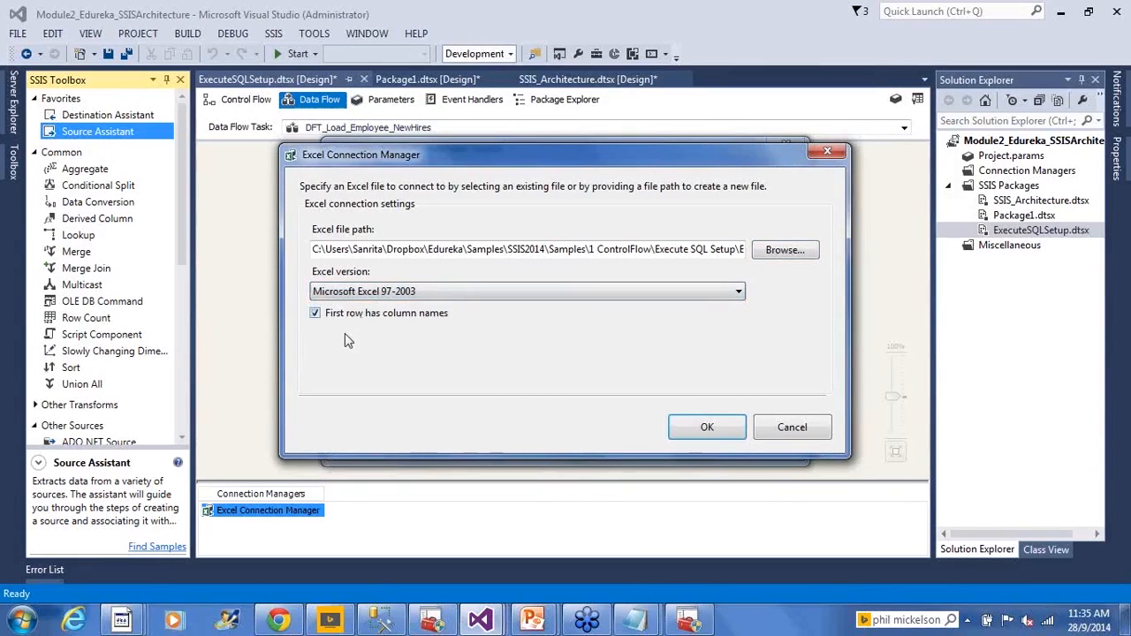
- Open Employees.xls in Excel from the Execute SQL Setup folder, check its first row for column names, close it and return to Visual Studio
{"action": "left_click", "coordinate": [122, 619]}
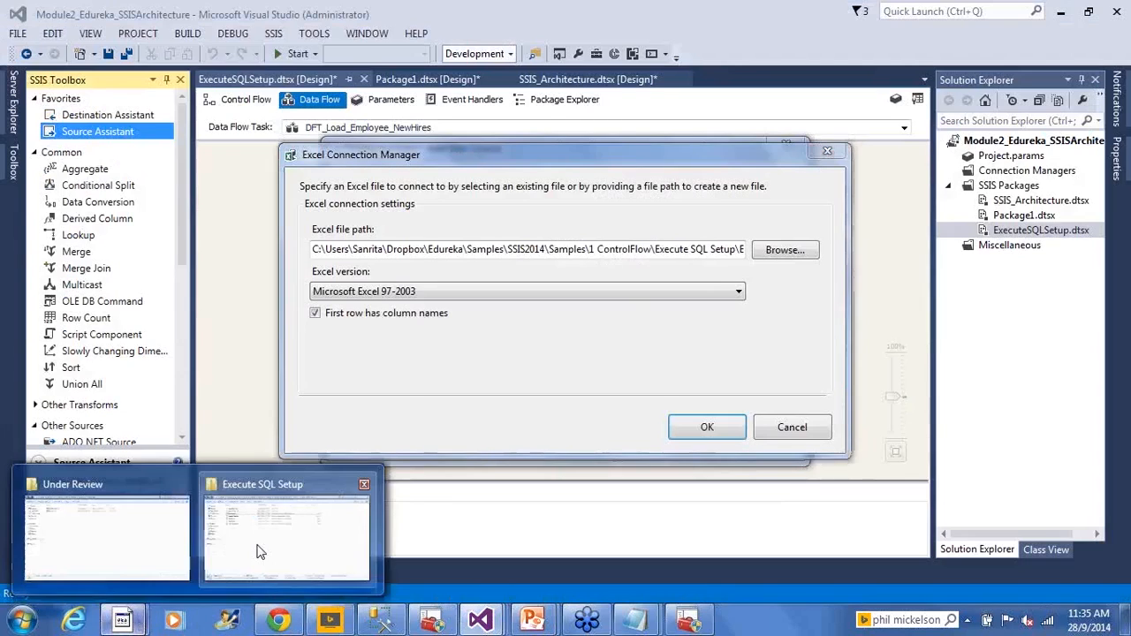
{"action": "left_click", "coordinate": [261, 551]}
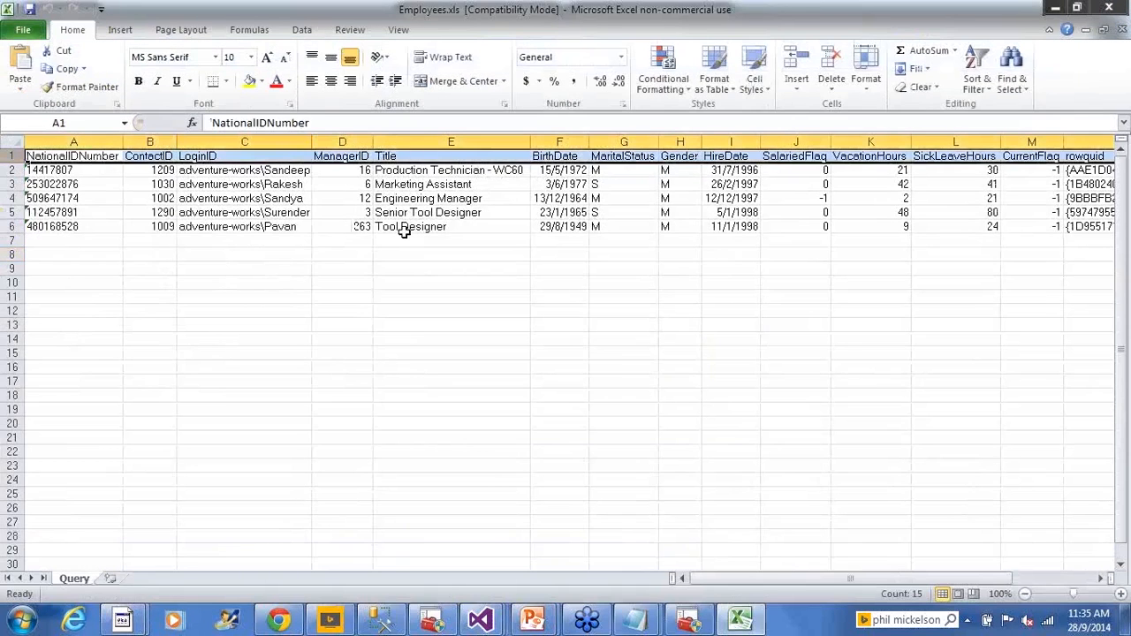
{"action": "left_click", "coordinate": [404, 231]}
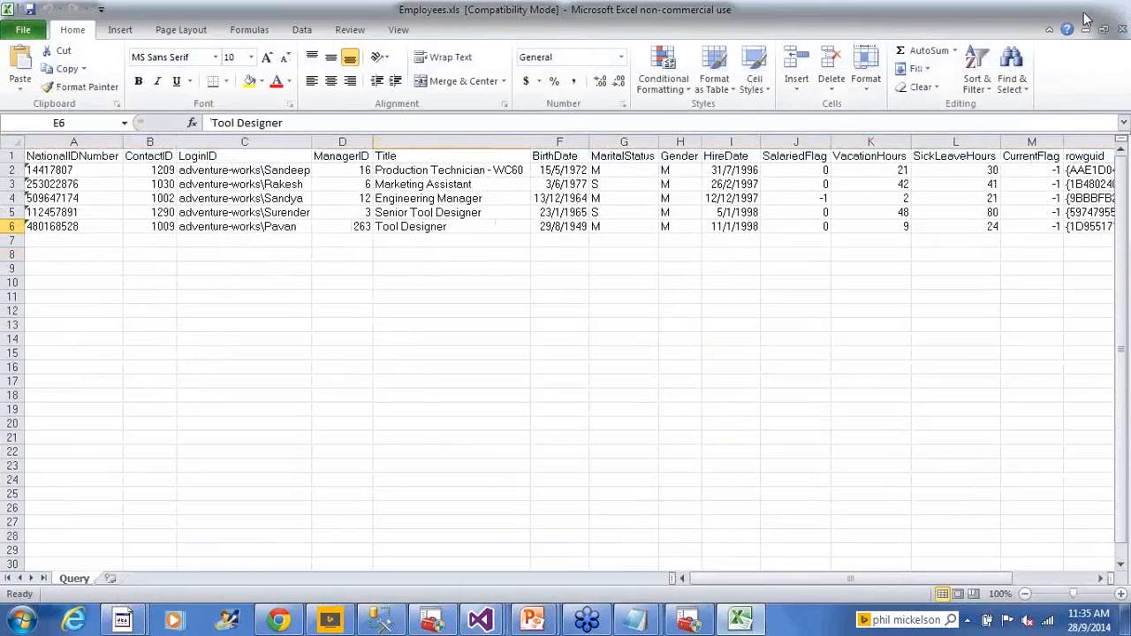
{"action": "left_click", "coordinate": [1087, 17]}
{"action": "mouse_move", "coordinate": [480, 618]}
{"action": "left_click", "coordinate": [621, 537]}
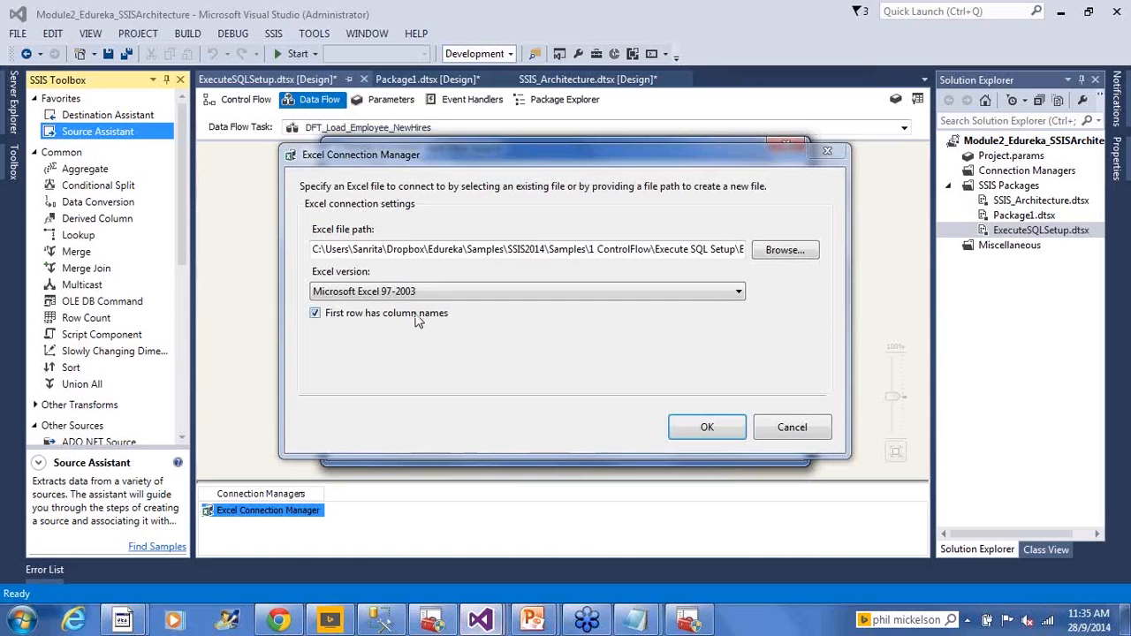
- Confirm the Excel connection with the first row as column names, and rename its connection manager as Excel_Employees
{"action": "left_click", "coordinate": [692, 436]}
{"action": "left_click", "coordinate": [716, 447]}
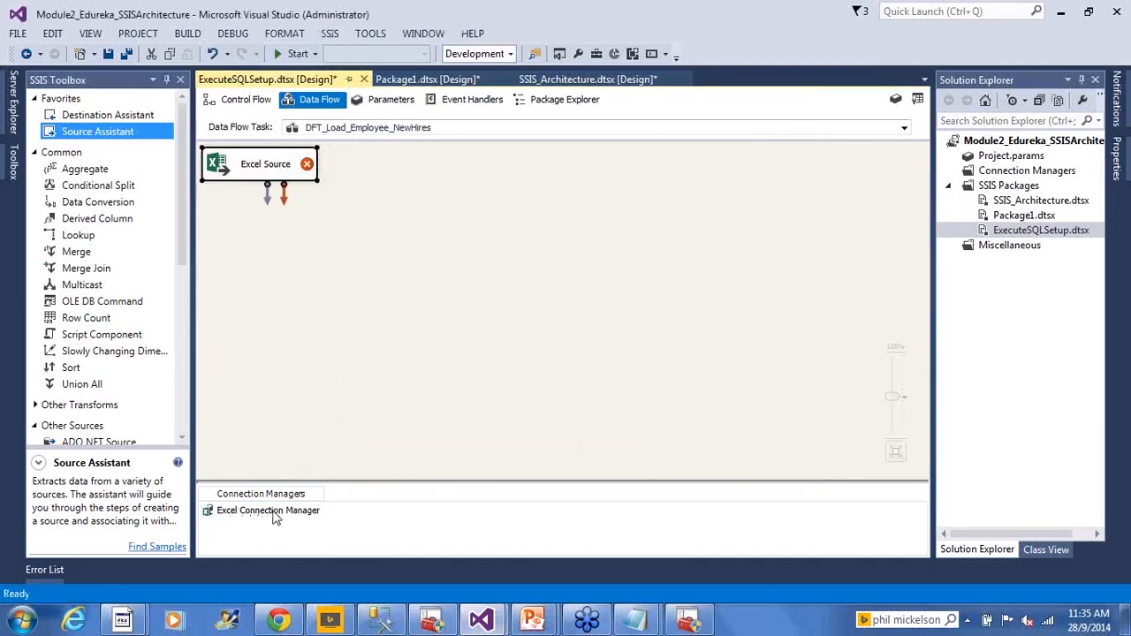
{"action": "left_click", "coordinate": [272, 513]}
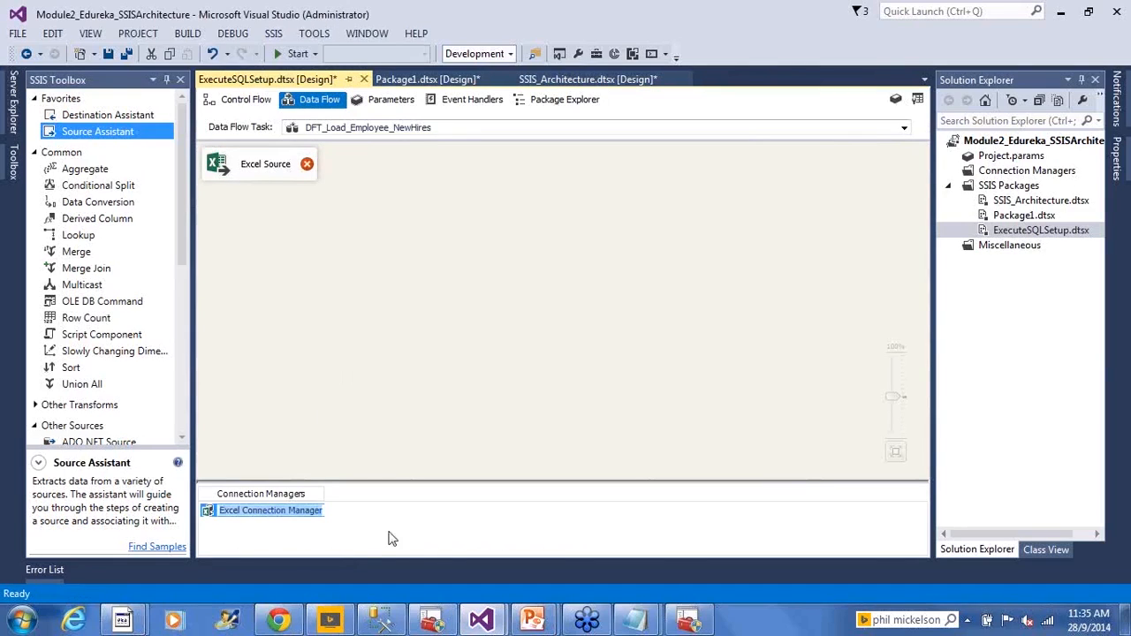
{"action": "type", "text": "Excel_Employees"}
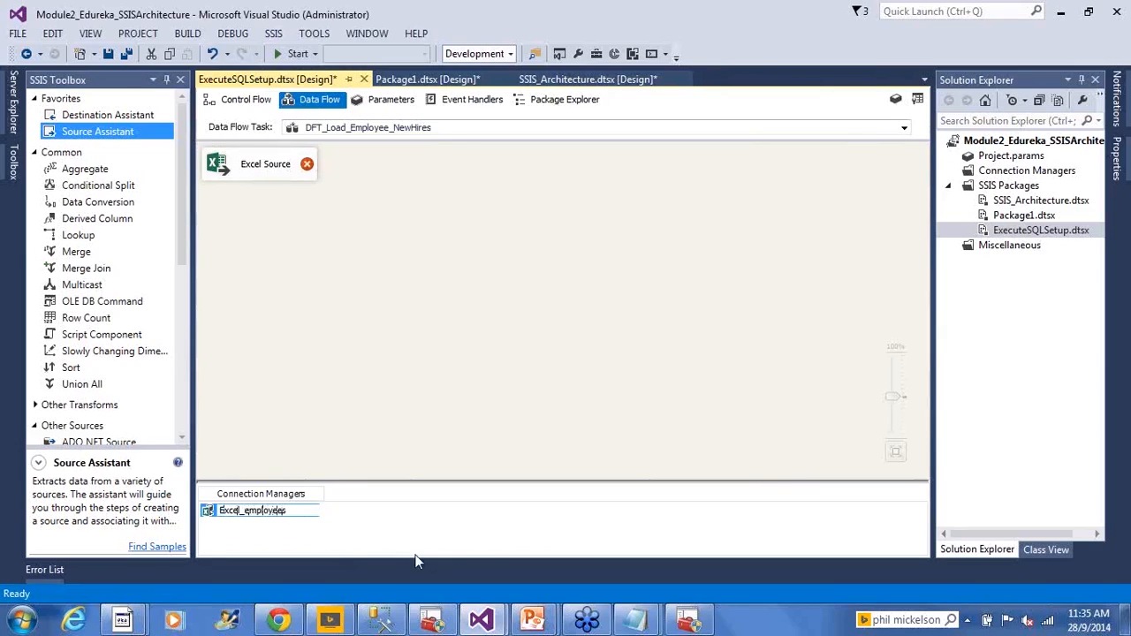
{"action": "key", "text": "BackSpace"}
{"action": "type", "text": "E"}
{"action": "left_click", "coordinate": [394, 404]}
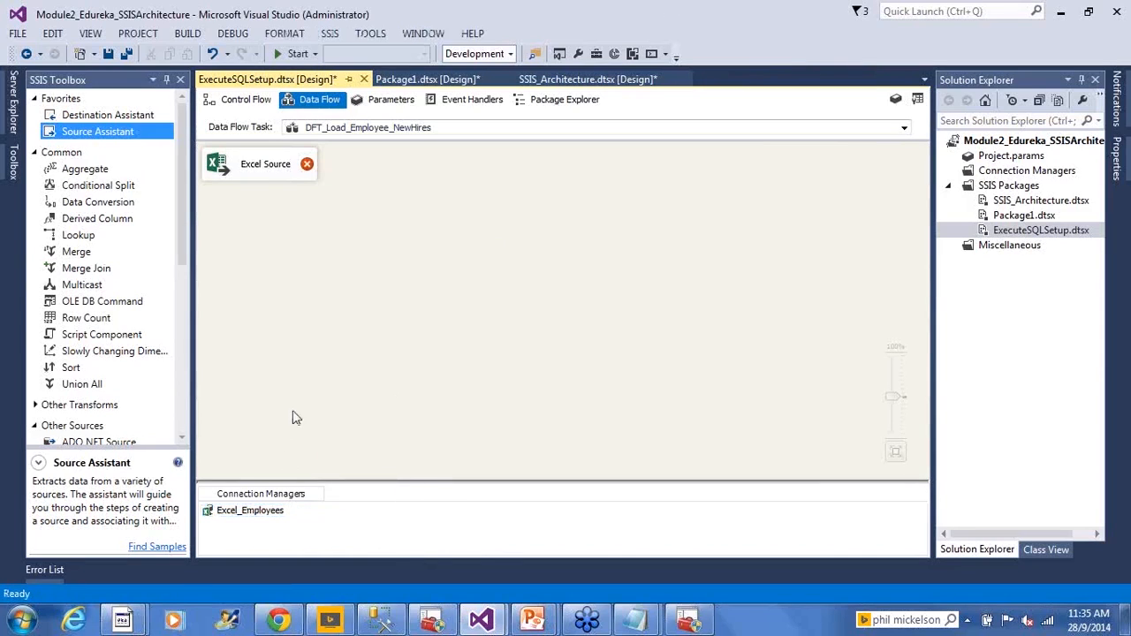
- Move the Excel Source toward the upper middle of the data flow canvas and select it
{"action": "left_click_drag", "start_coordinate": [251, 173], "coordinate": [405, 198]}
{"action": "left_click", "coordinate": [389, 279]}
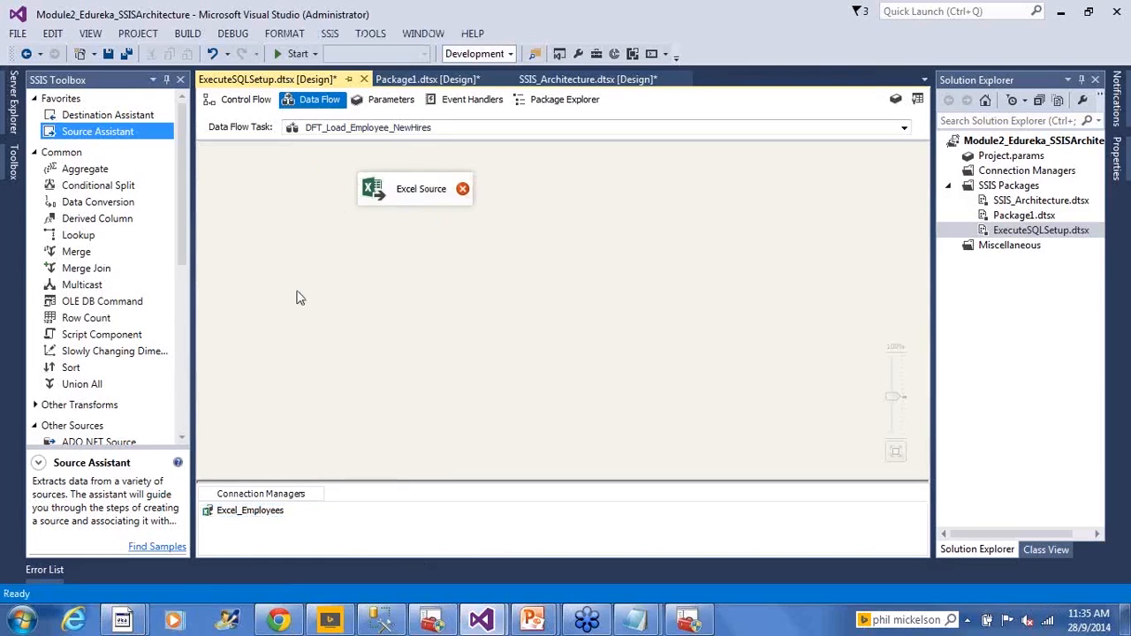
{"action": "left_click", "coordinate": [251, 517]}
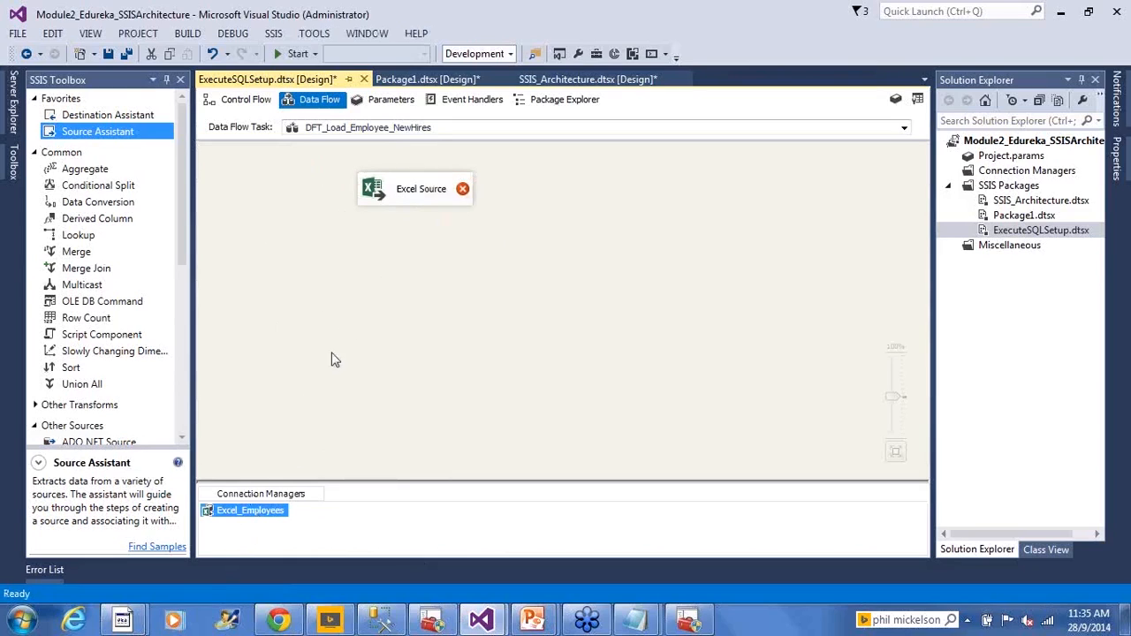
{"action": "left_click", "coordinate": [388, 192]}
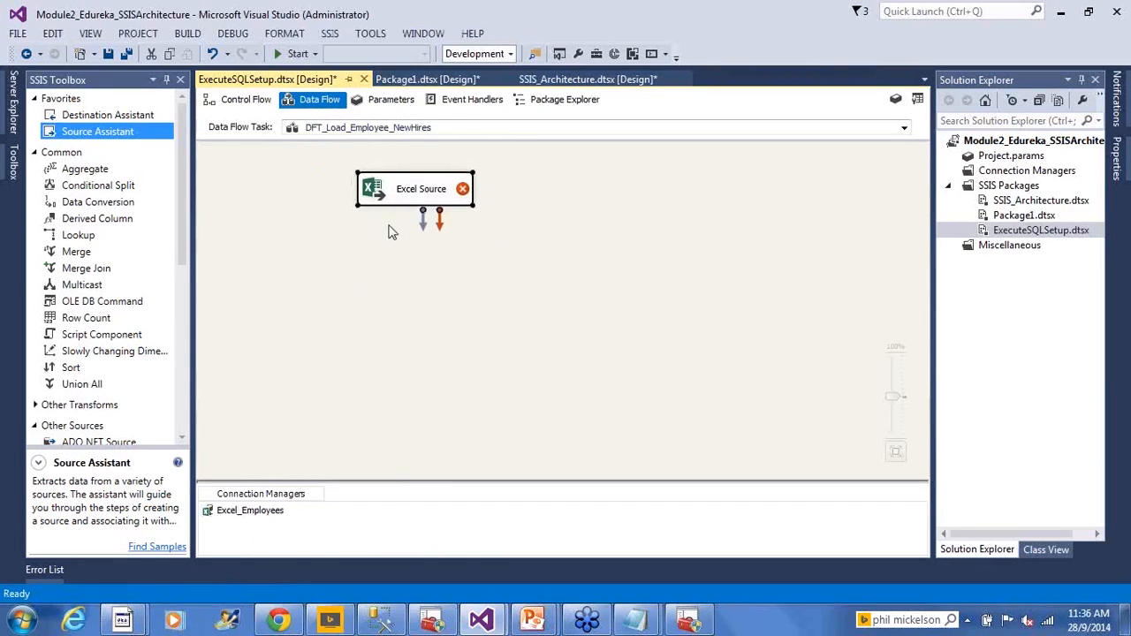
- Read the error shown on the Excel Source in the data flow
{"action": "mouse_move", "coordinate": [464, 195]}
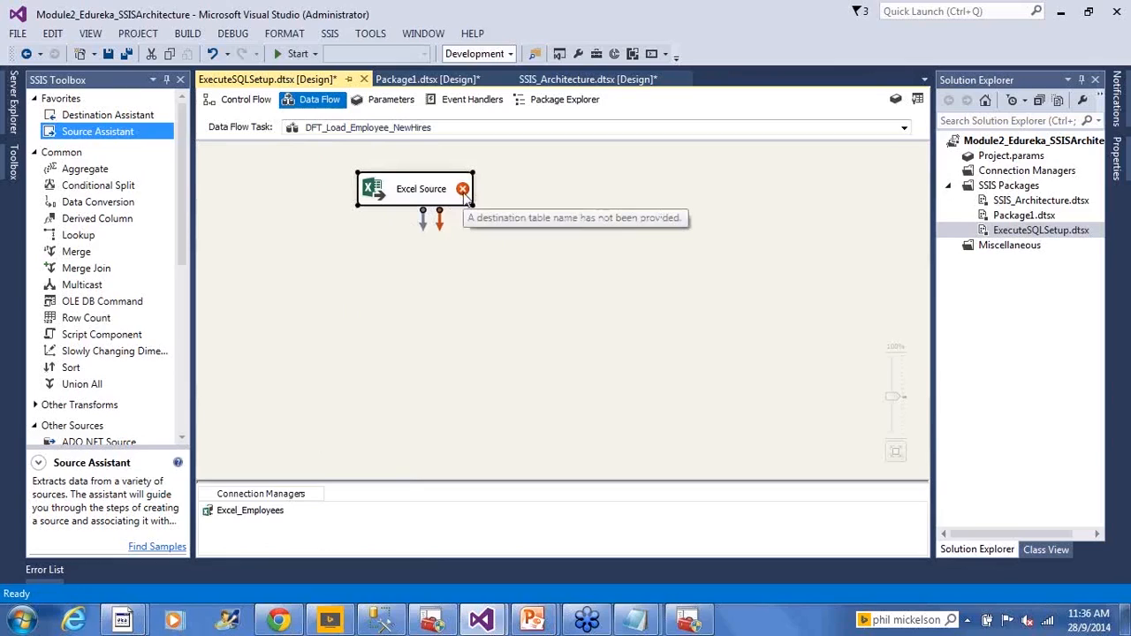
{"action": "left_click", "coordinate": [451, 253]}
{"action": "mouse_move", "coordinate": [464, 193]}
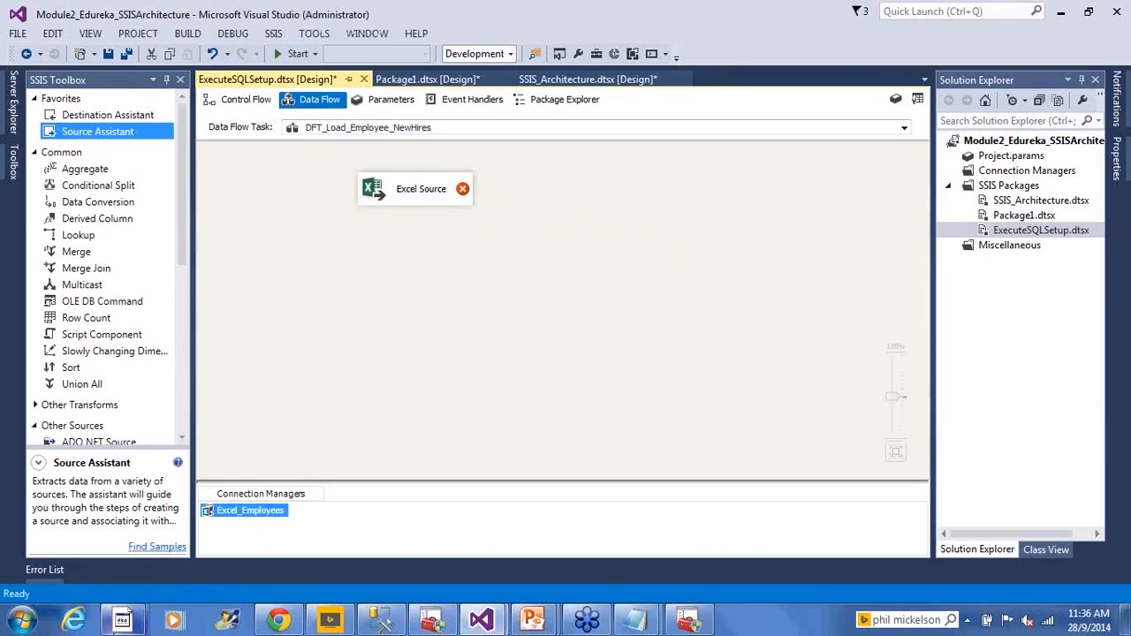
- Open Employees.xls in Excel from its folder, look over its sheet and data, close it and return to Visual Studio
{"action": "mouse_move", "coordinate": [123, 621]}
{"action": "left_click", "coordinate": [230, 566]}
{"action": "left_click", "coordinate": [346, 321]}
{"action": "double_click", "coordinate": [190, 146]}
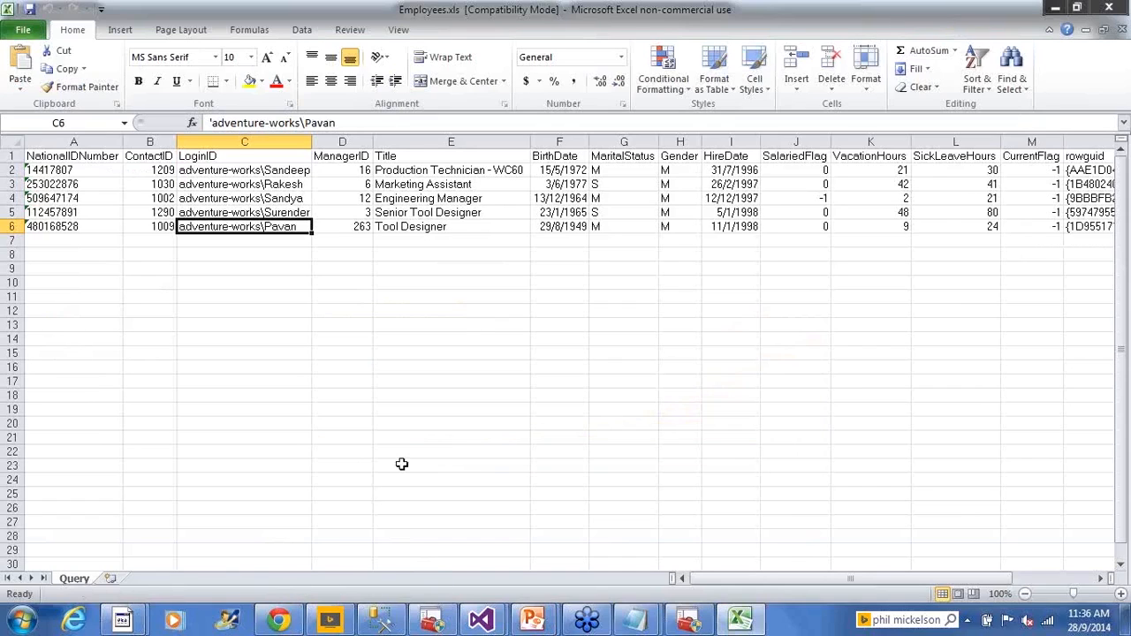
{"action": "left_click", "coordinate": [477, 322]}
{"action": "left_click", "coordinate": [1109, 8]}
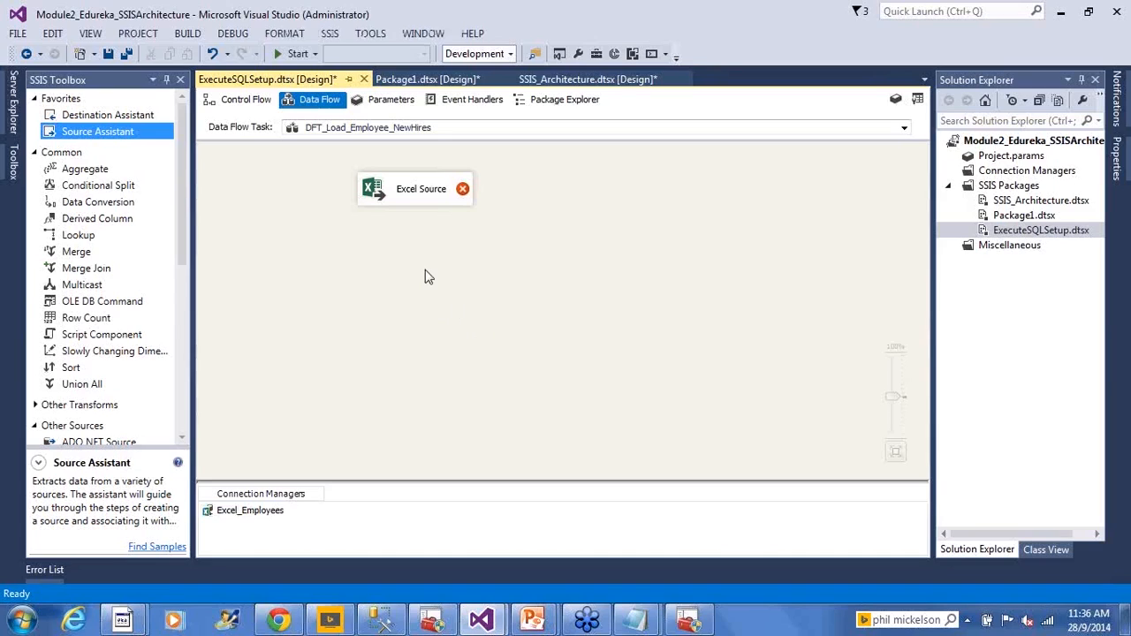
- Edit the Excel Source, keep Table or view as the data access mode and choose Query as the Excel sheet
{"action": "left_click", "coordinate": [372, 179]}
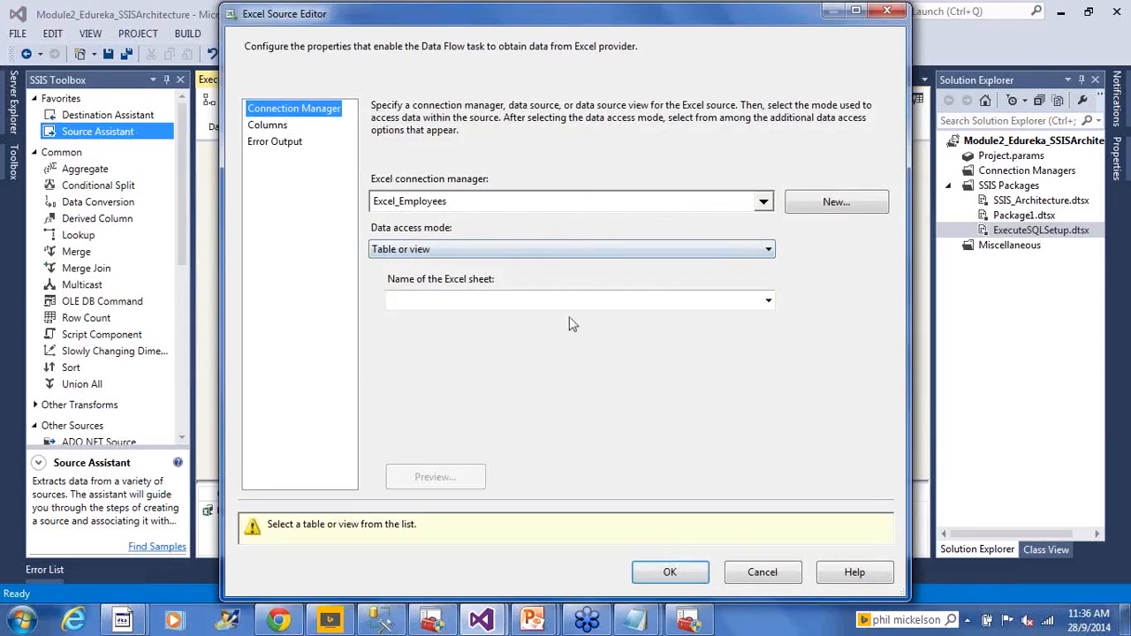
{"action": "left_click", "coordinate": [541, 253]}
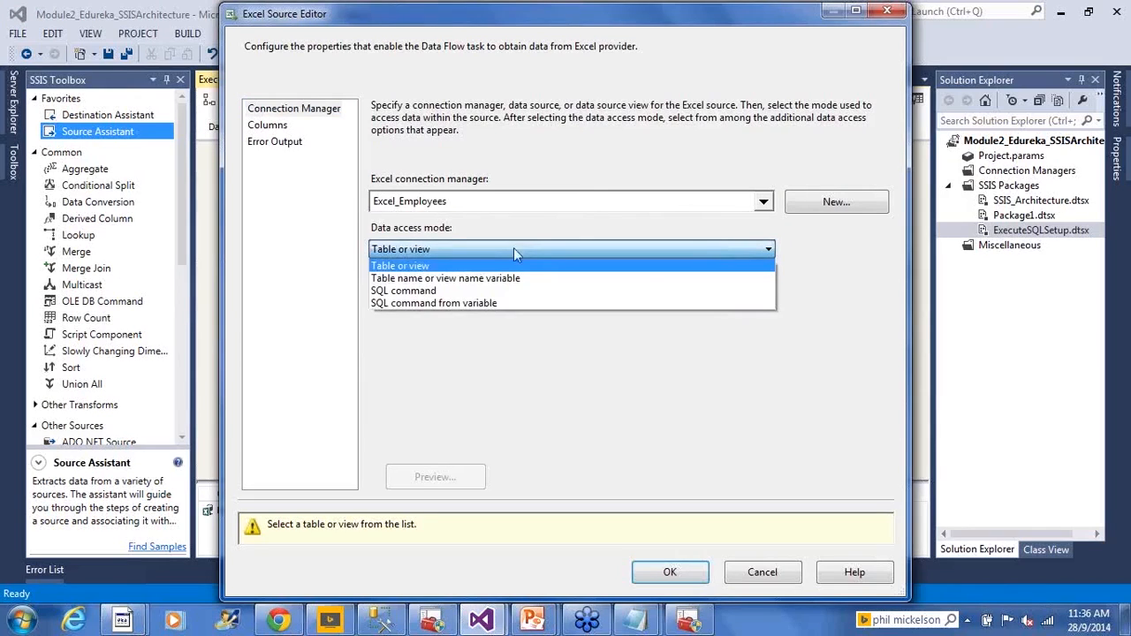
{"action": "left_click", "coordinate": [514, 247]}
{"action": "left_click", "coordinate": [769, 301]}
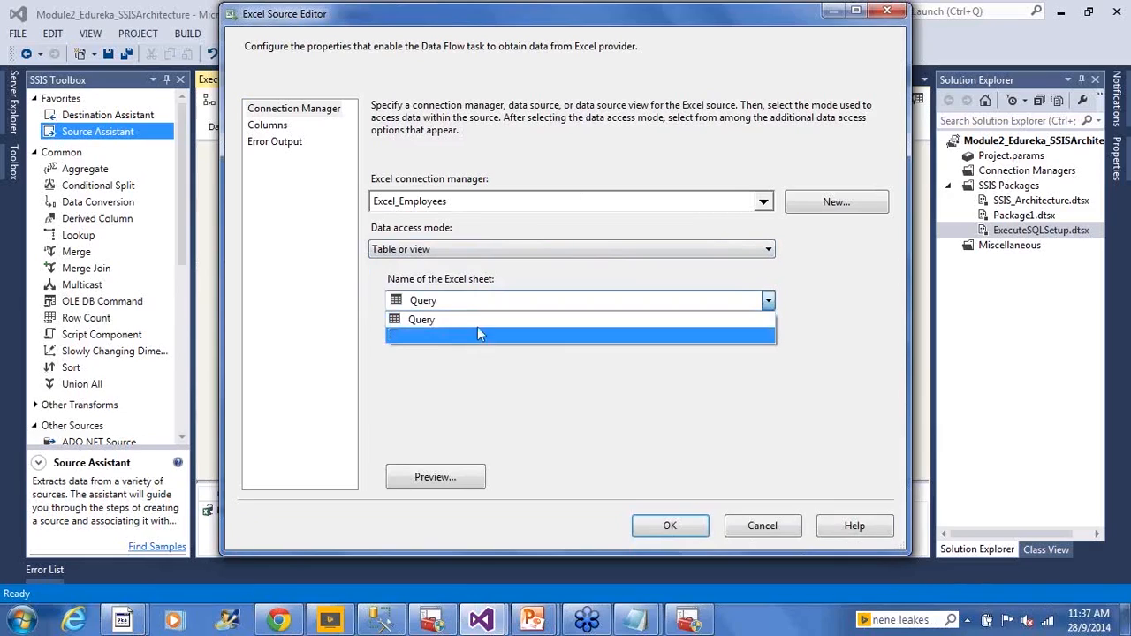
{"action": "left_click", "coordinate": [456, 321]}
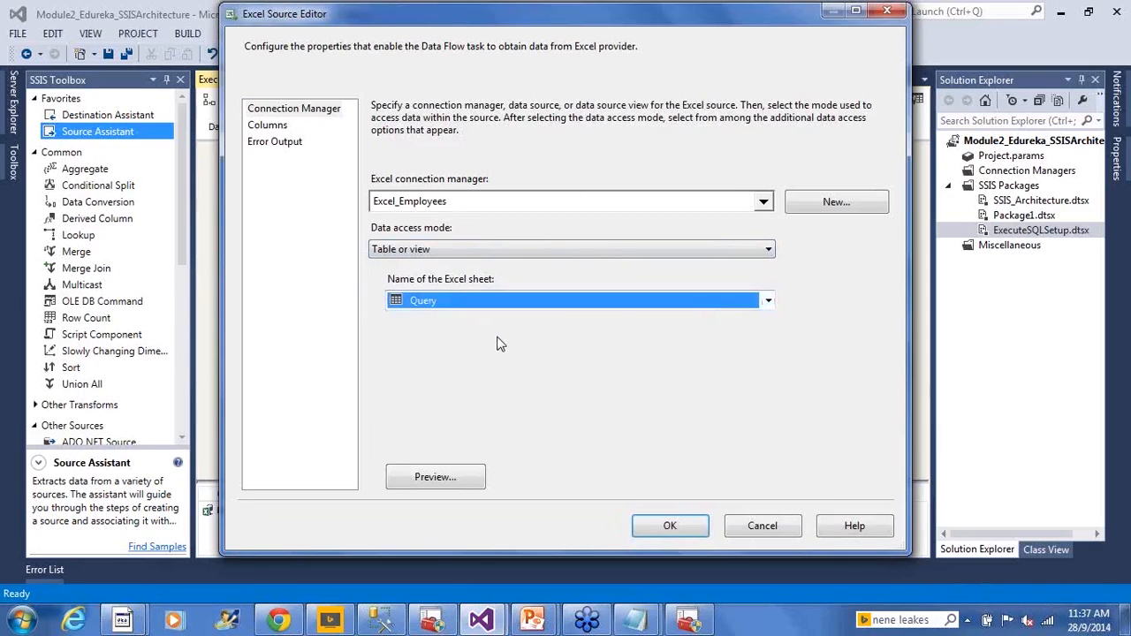
- Review the available external columns of the Excel Source down to ModifiedDate and confirm the source with all of them included
{"action": "left_click", "coordinate": [270, 125]}
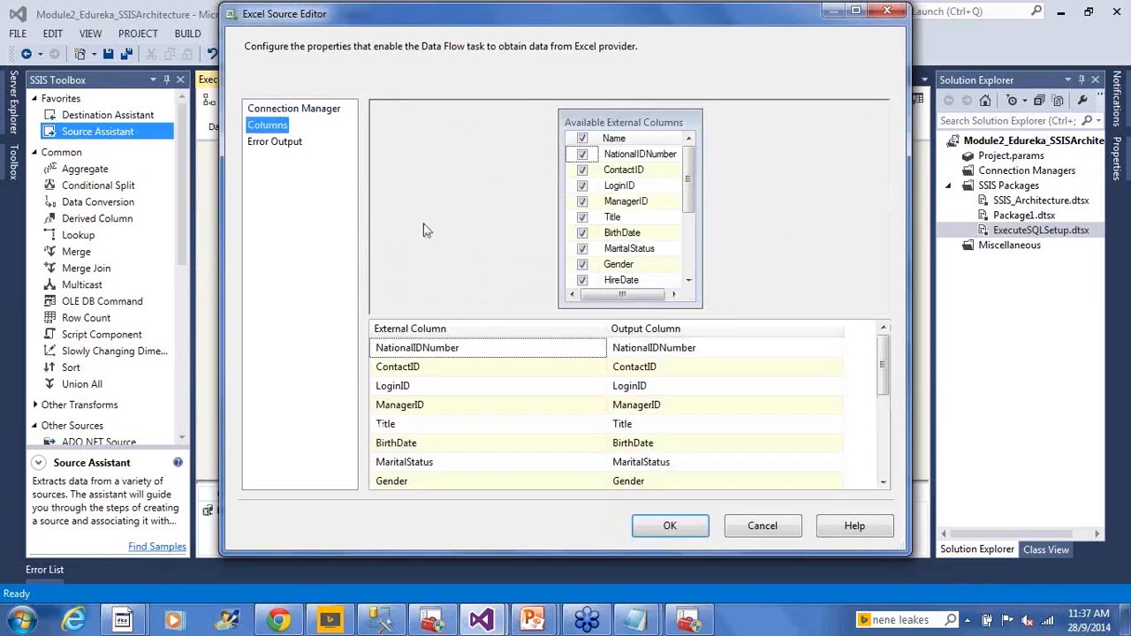
{"action": "mouse_move", "coordinate": [688, 175]}
{"action": "left_mouse_down"}
{"action": "mouse_move", "coordinate": [694, 268]}
{"action": "mouse_move", "coordinate": [692, 177]}
{"action": "left_mouse_up"}
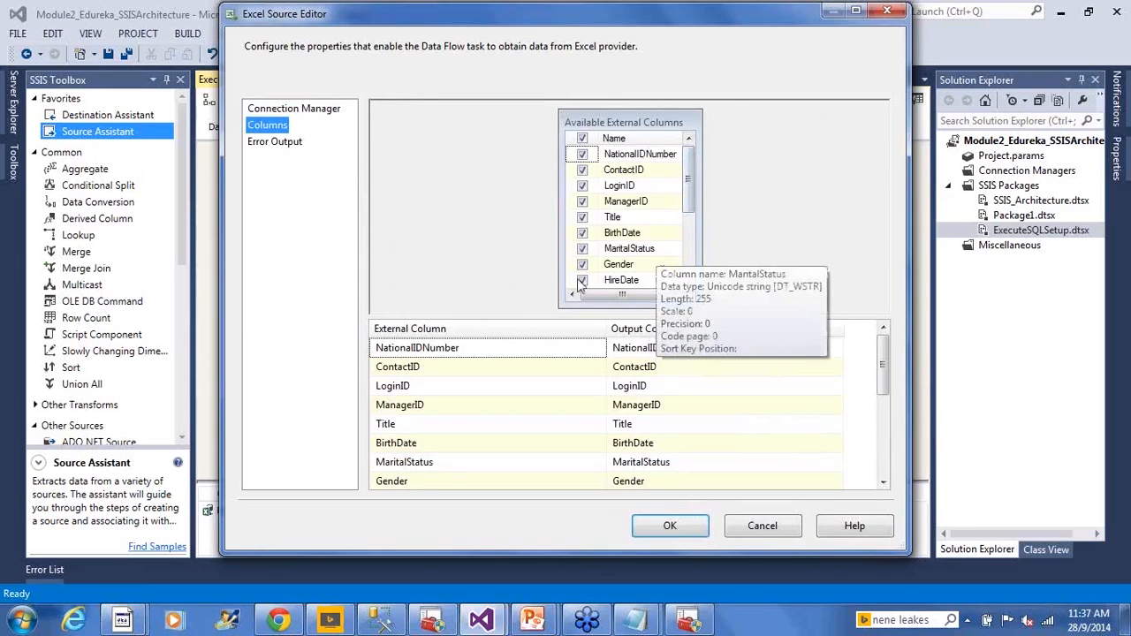
{"action": "left_click_drag", "start_coordinate": [693, 179], "coordinate": [698, 269]}
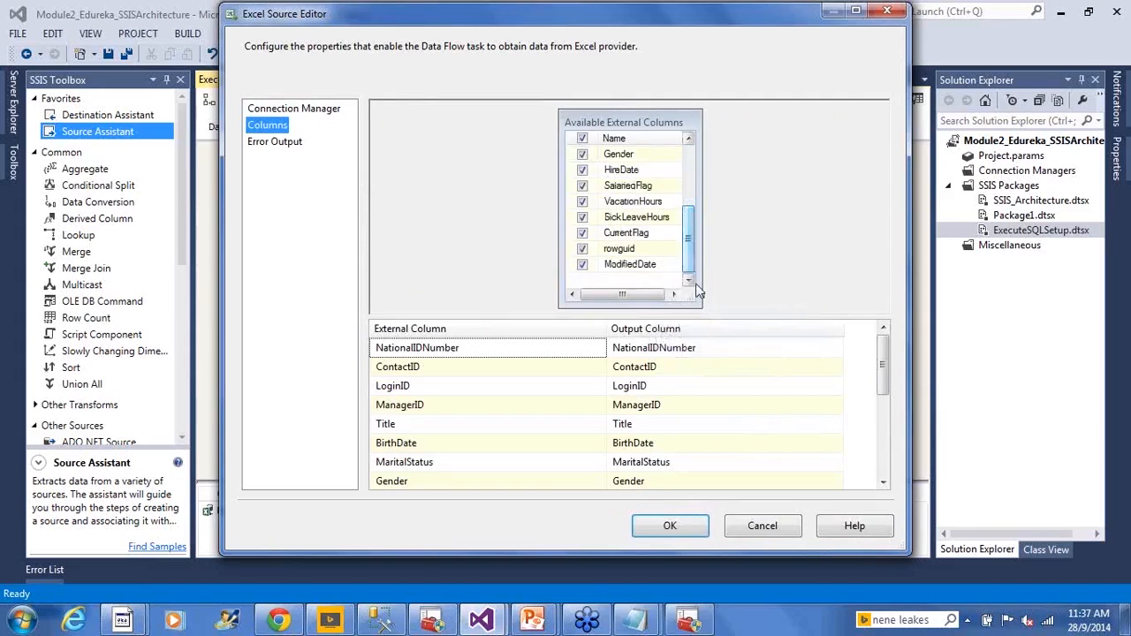
{"action": "left_click", "coordinate": [658, 528]}
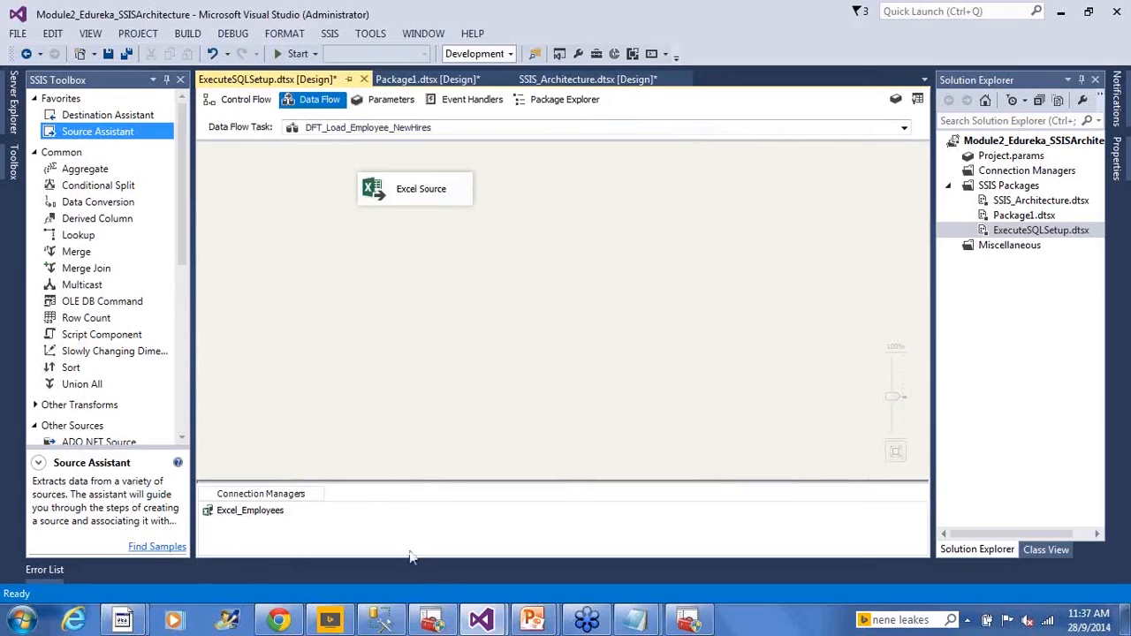
- Review the scenario slide in PowerPoint and the NewHires query in SQL Server Management Studio, and return to Visual Studio
{"action": "left_click", "coordinate": [531, 619]}
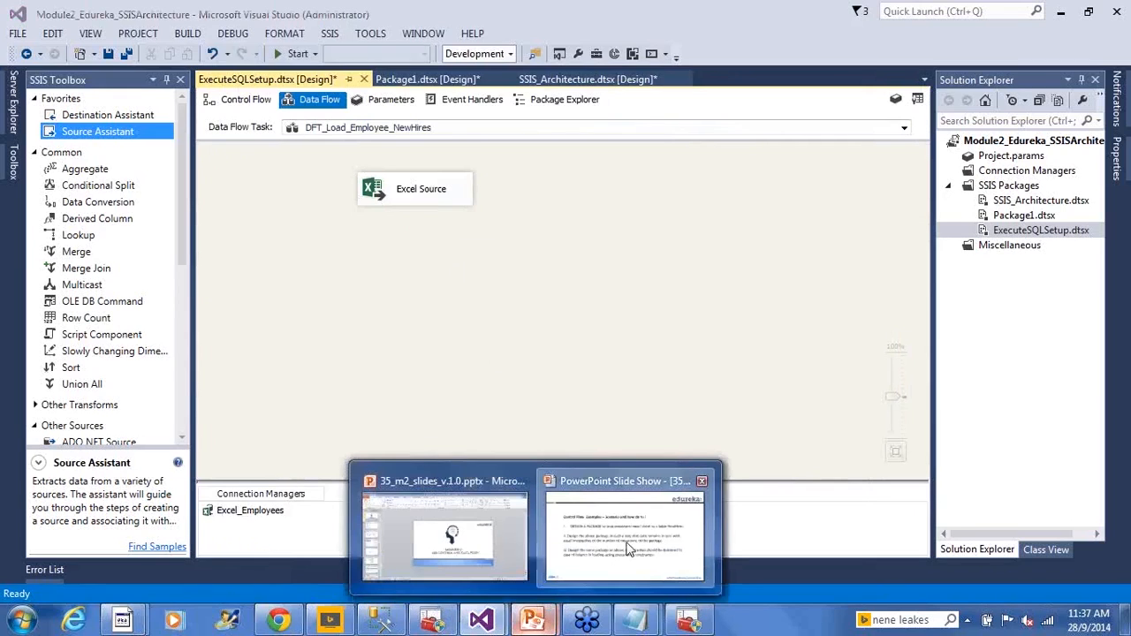
{"action": "left_click", "coordinate": [627, 549]}
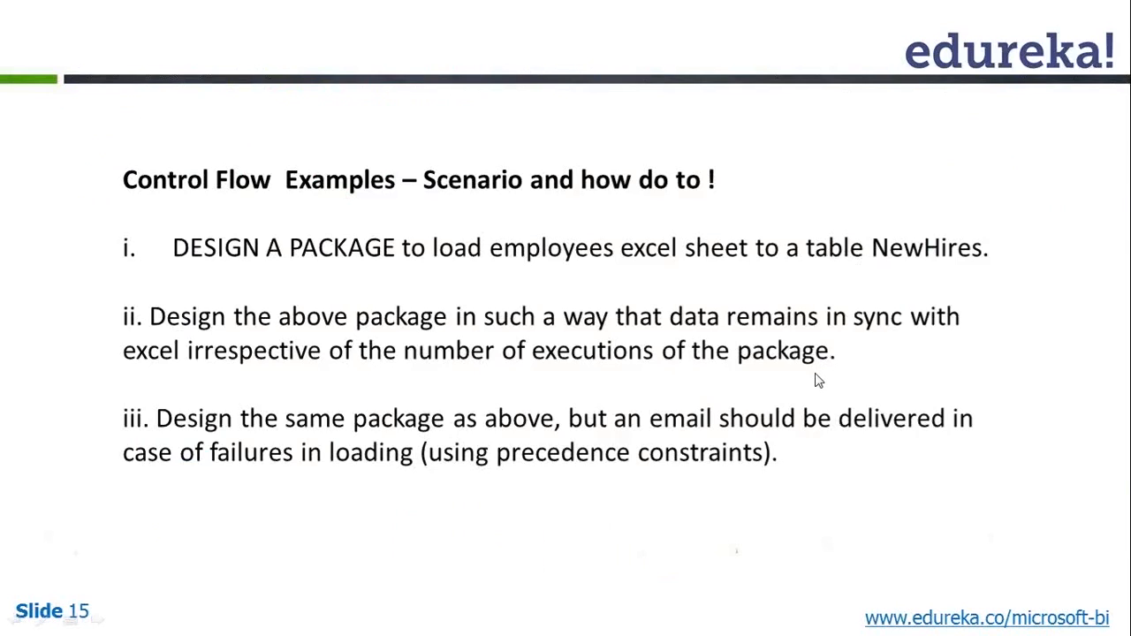
{"action": "key", "text": "alt+Tab"}
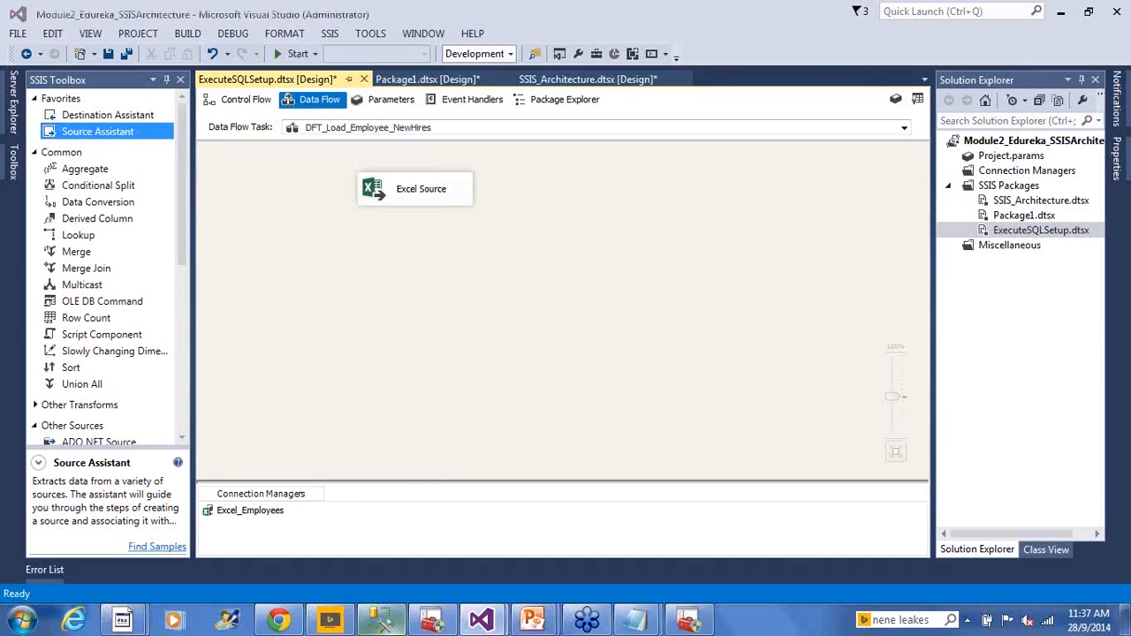
{"action": "key", "text": "alt+Tab"}
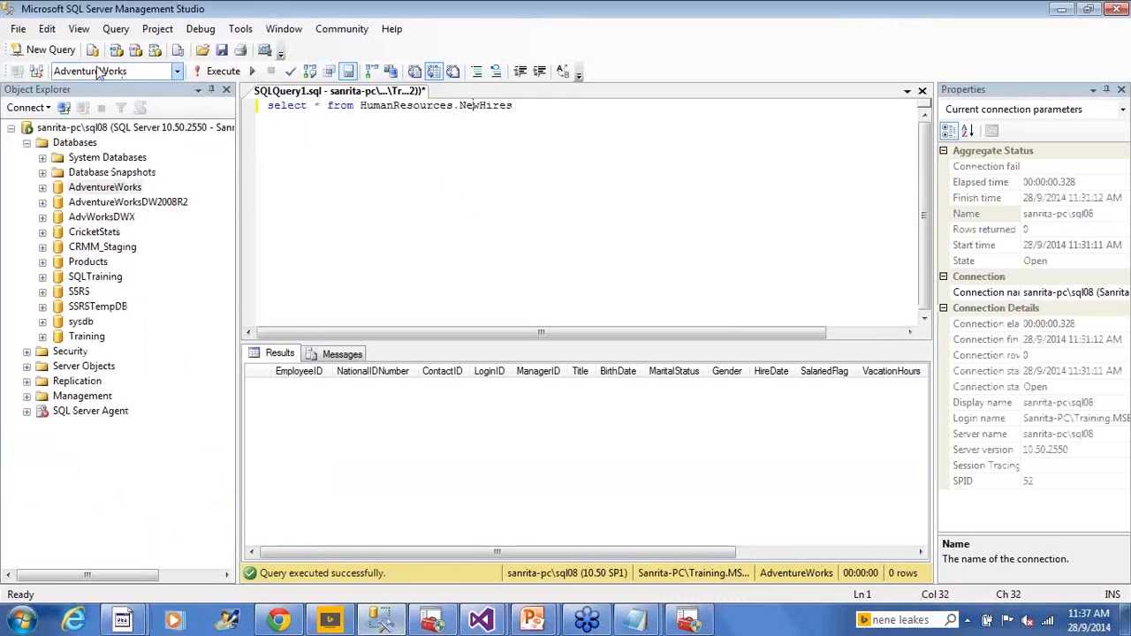
{"action": "left_click", "coordinate": [606, 238]}
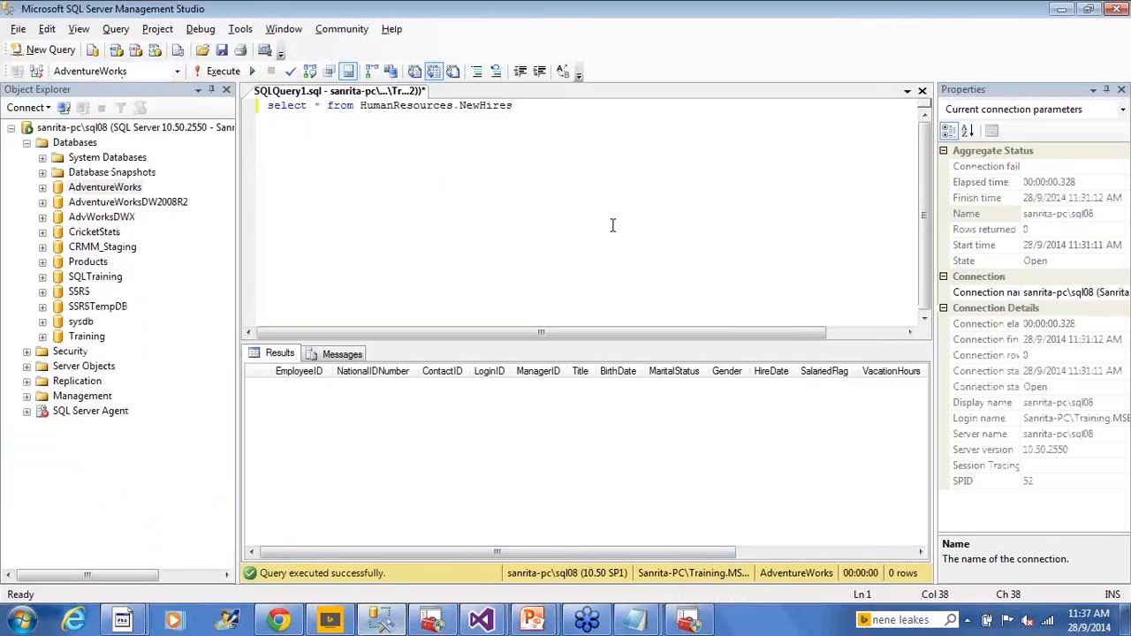
{"action": "key", "text": "alt+Tab"}
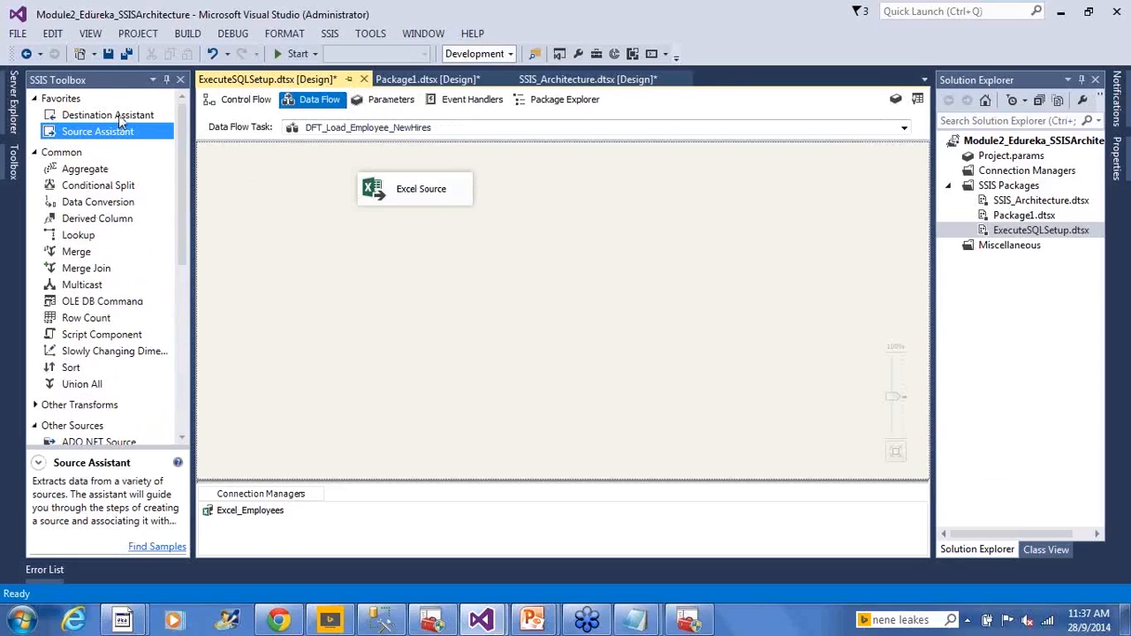
- Add a SQL Server destination to the data flow with the Destination Assistant and start a new connection manager for it
{"action": "left_click_drag", "start_coordinate": [121, 115], "coordinate": [311, 341]}
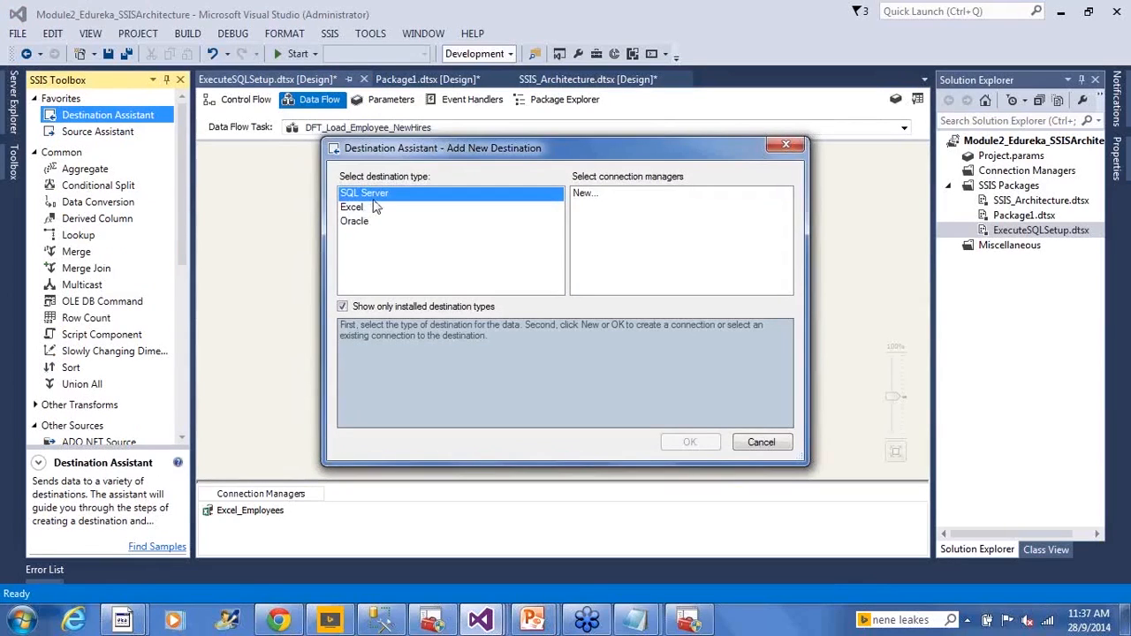
{"action": "left_click", "coordinate": [583, 197]}
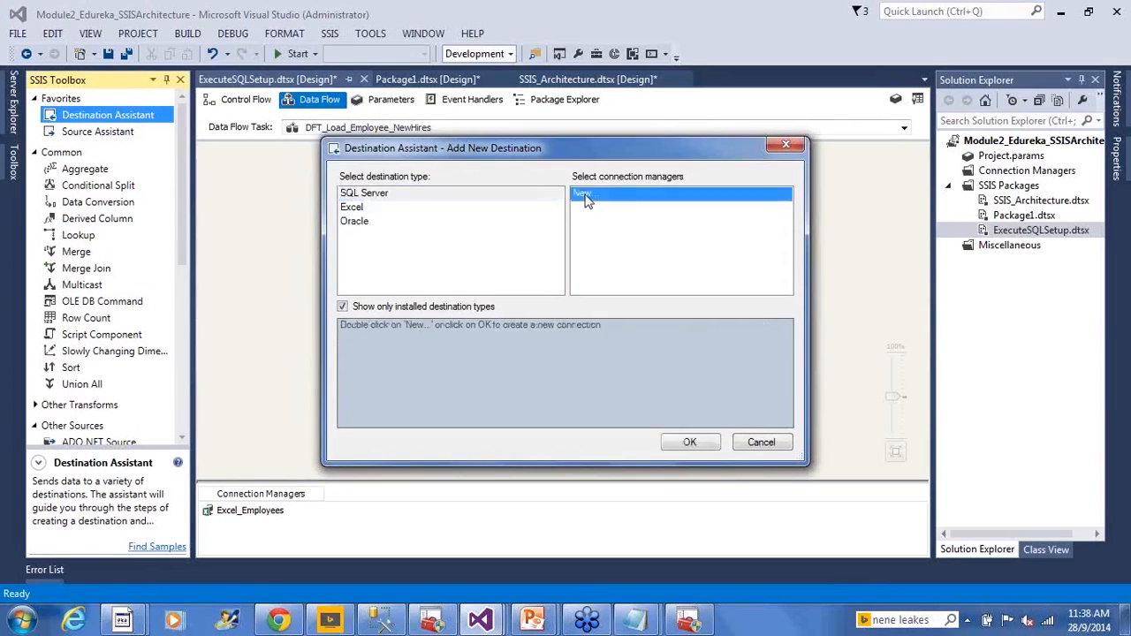
{"action": "left_click", "coordinate": [688, 443]}
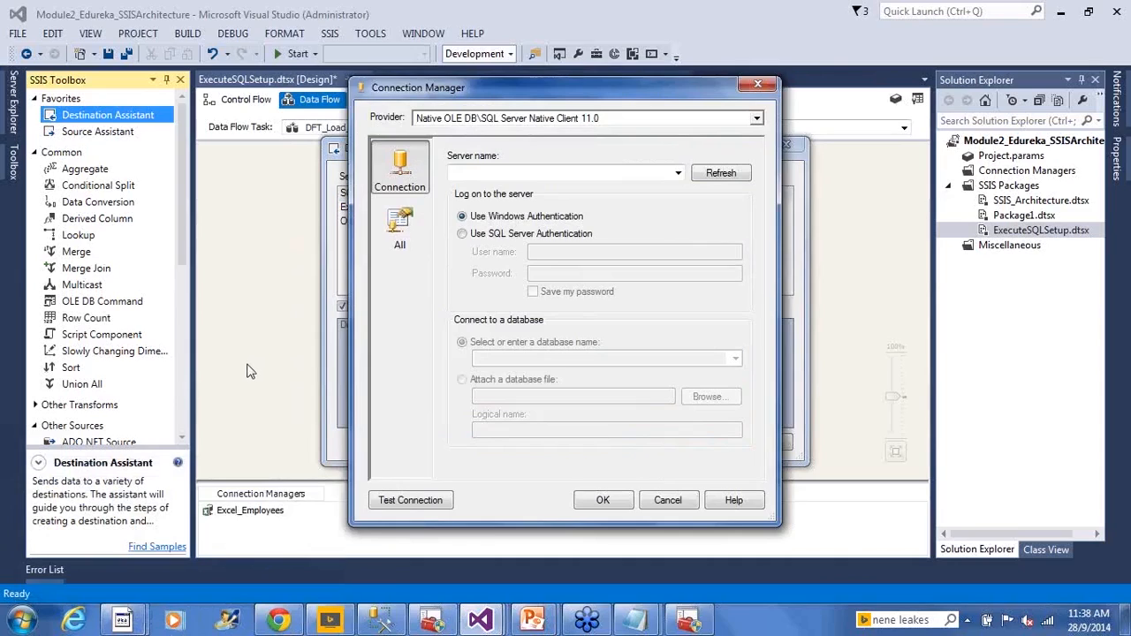
- Set the server name of the new connection to sanrita-pc\sql08
{"action": "left_click", "coordinate": [579, 174]}
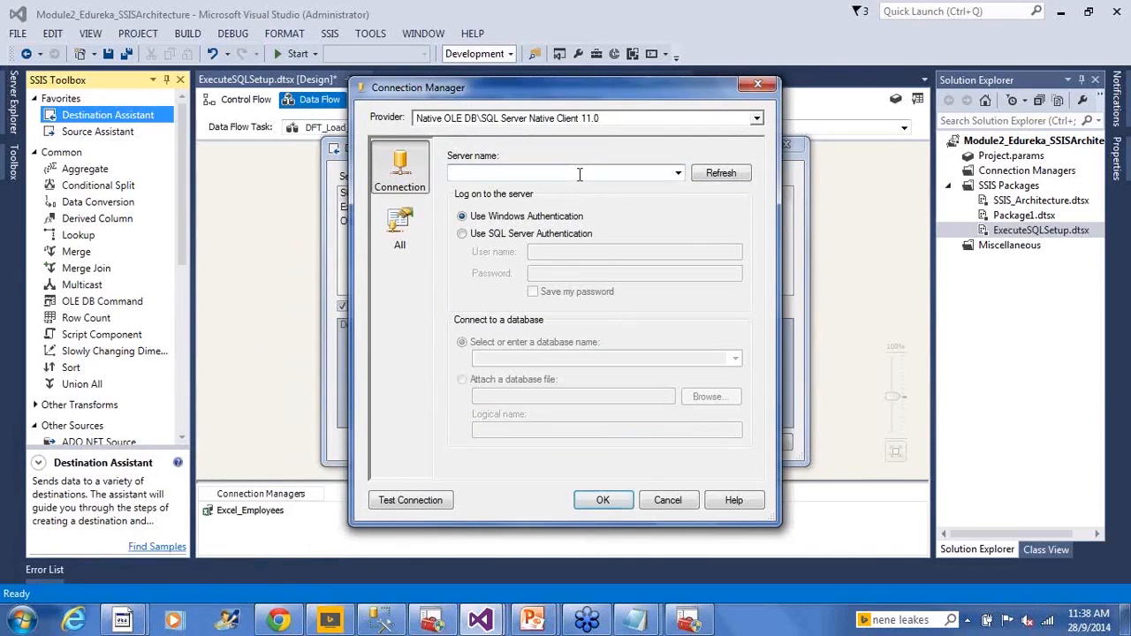
{"action": "type", "text": "sana"}
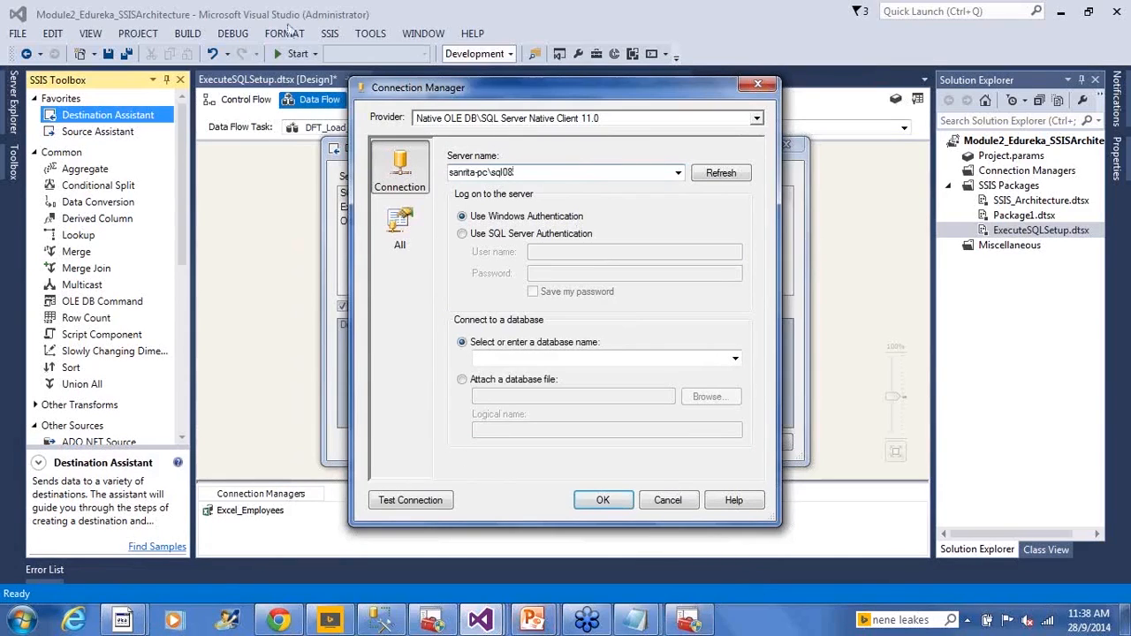
{"action": "left_click_drag", "start_coordinate": [493, 173], "coordinate": [527, 179]}
{"action": "left_click", "coordinate": [541, 168]}
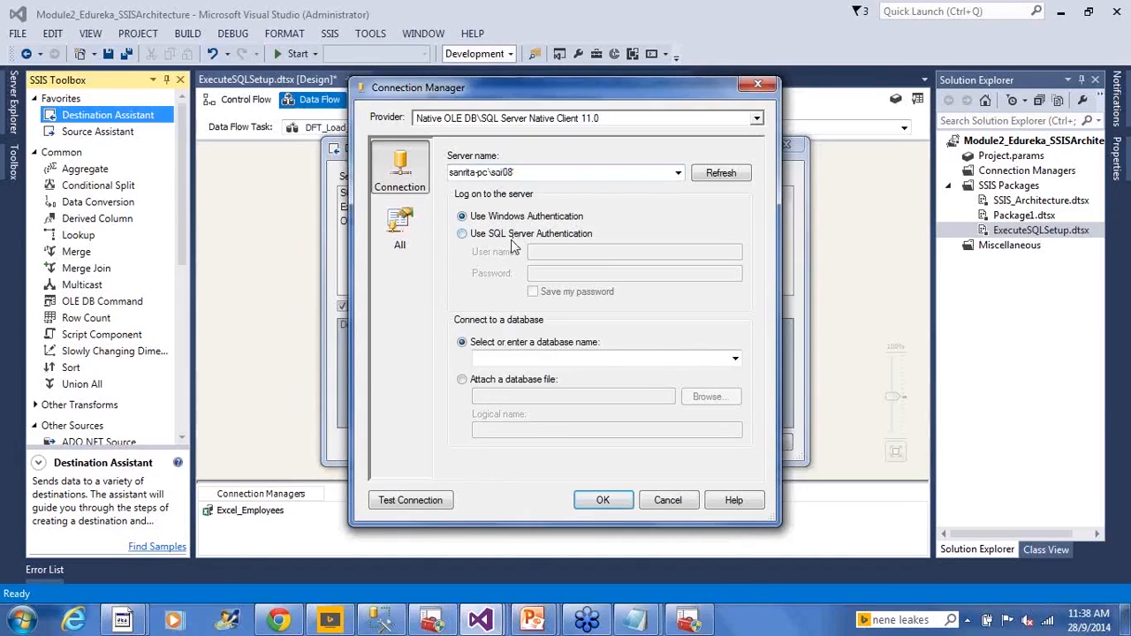
- Look at the SQL Server Authentication fields, set the logon back to Windows Authentication and test the connection
{"action": "left_click", "coordinate": [511, 235]}
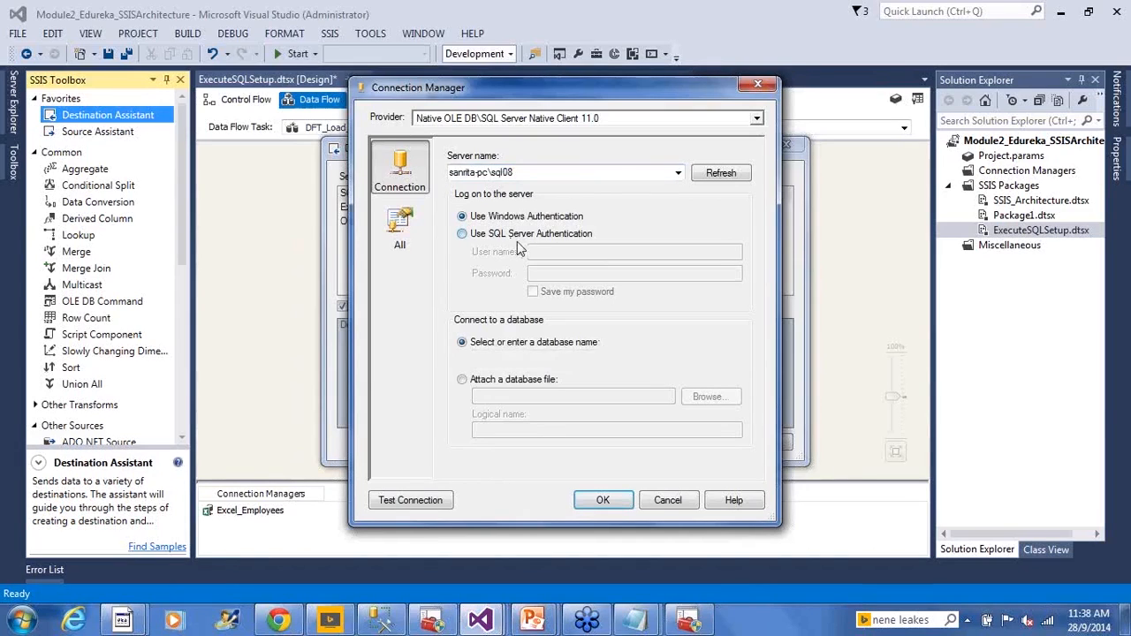
{"action": "left_click", "coordinate": [544, 275]}
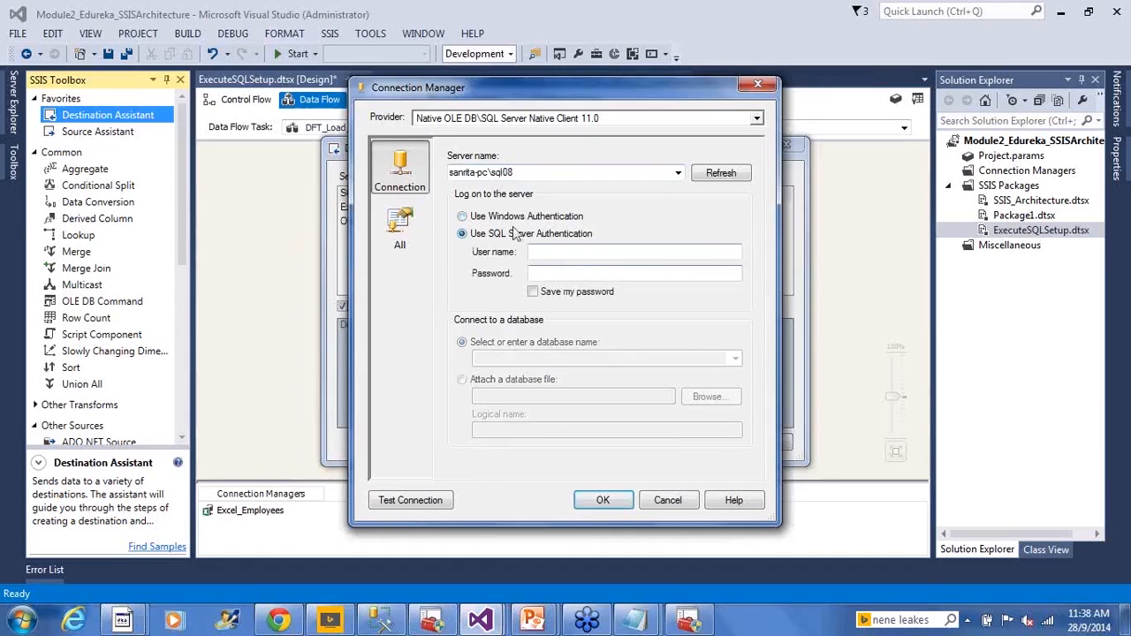
{"action": "left_click", "coordinate": [476, 217]}
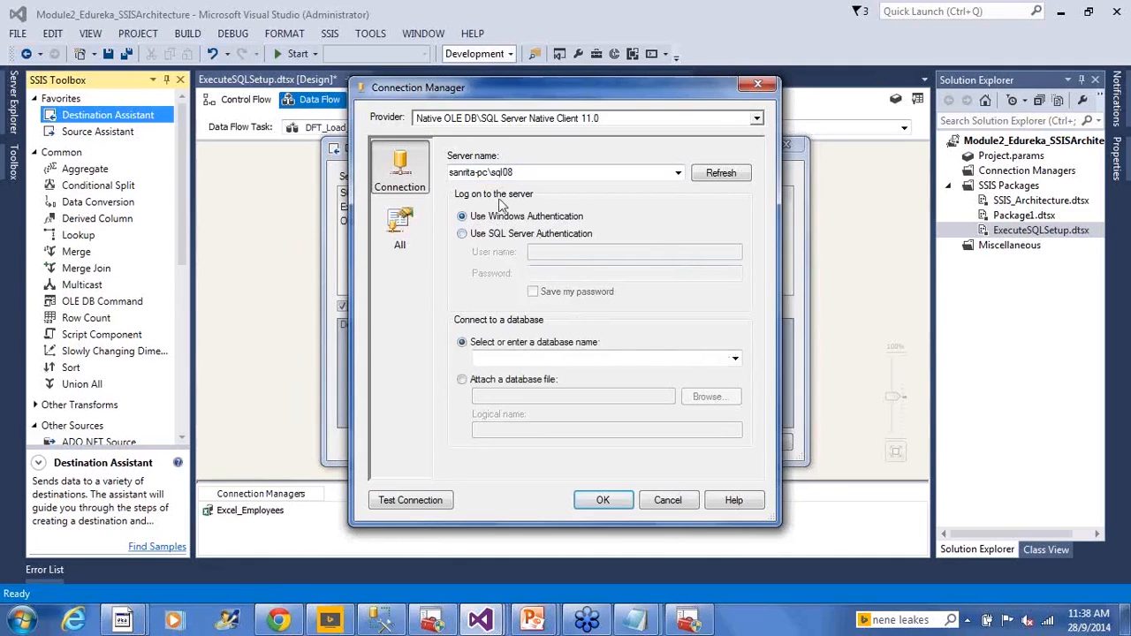
{"action": "left_click", "coordinate": [411, 501]}
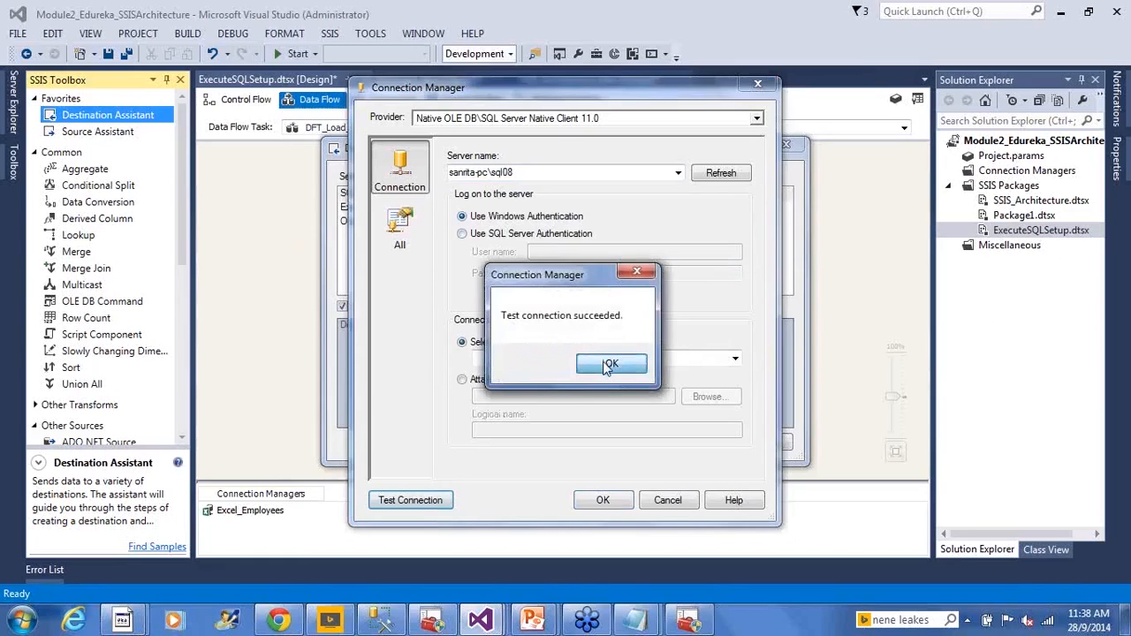
{"action": "left_click", "coordinate": [608, 362]}
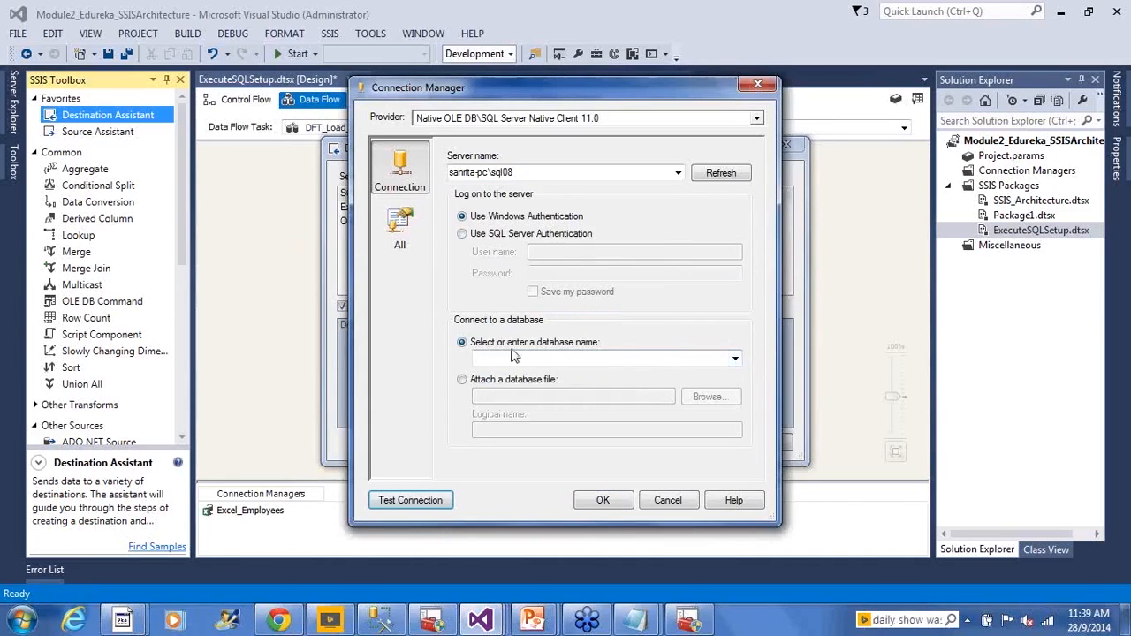
- Compare the connection's database list with the one in SQL Server Management Studio, and return to Visual Studio
{"action": "left_click", "coordinate": [735, 359]}
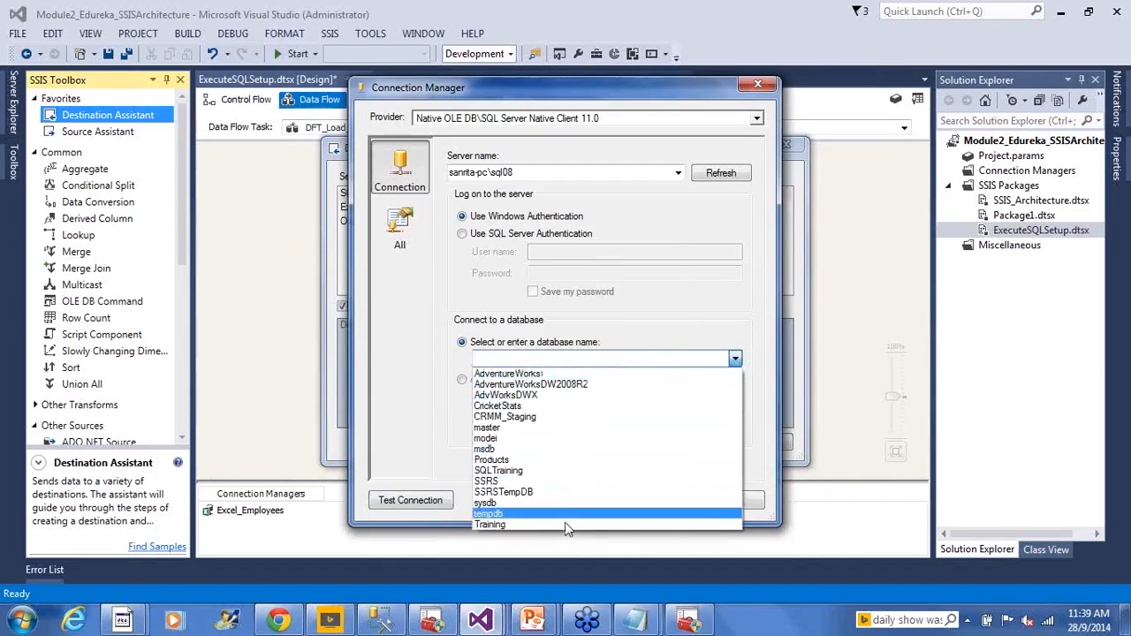
{"action": "left_click", "coordinate": [393, 626]}
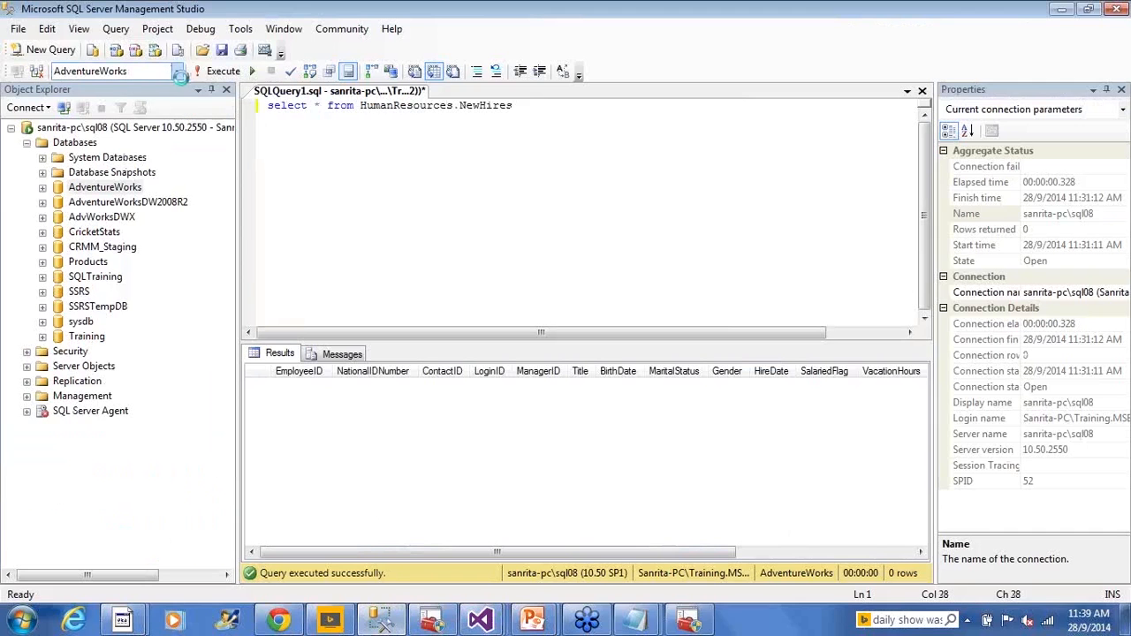
{"action": "left_click", "coordinate": [179, 73]}
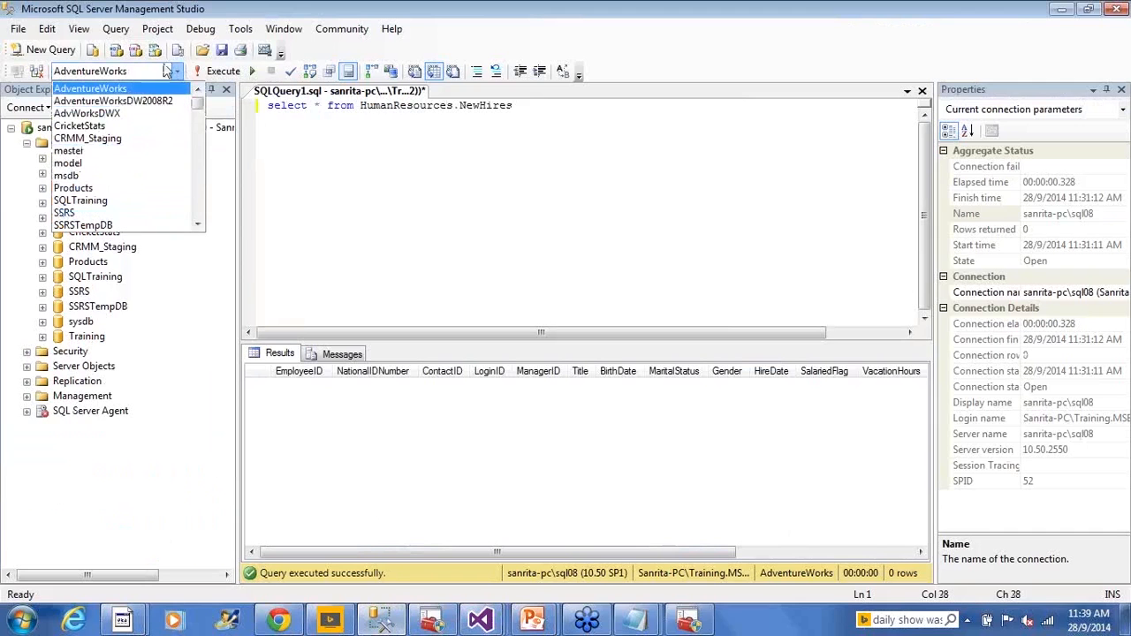
{"action": "left_click", "coordinate": [345, 202]}
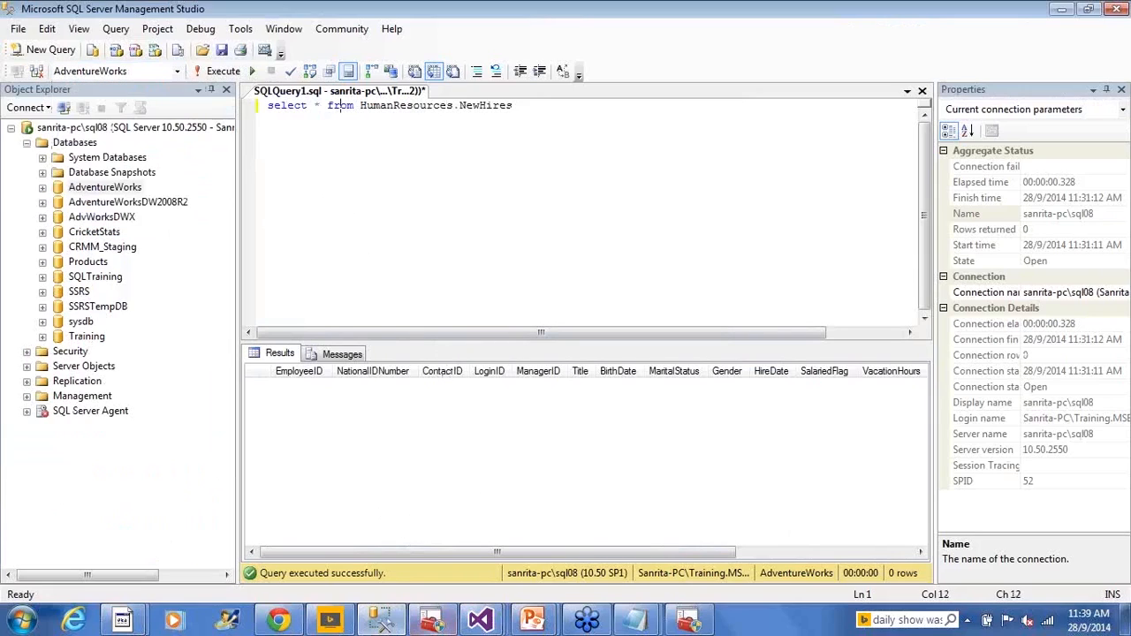
{"action": "mouse_move", "coordinate": [480, 620]}
{"action": "left_click", "coordinate": [480, 575]}
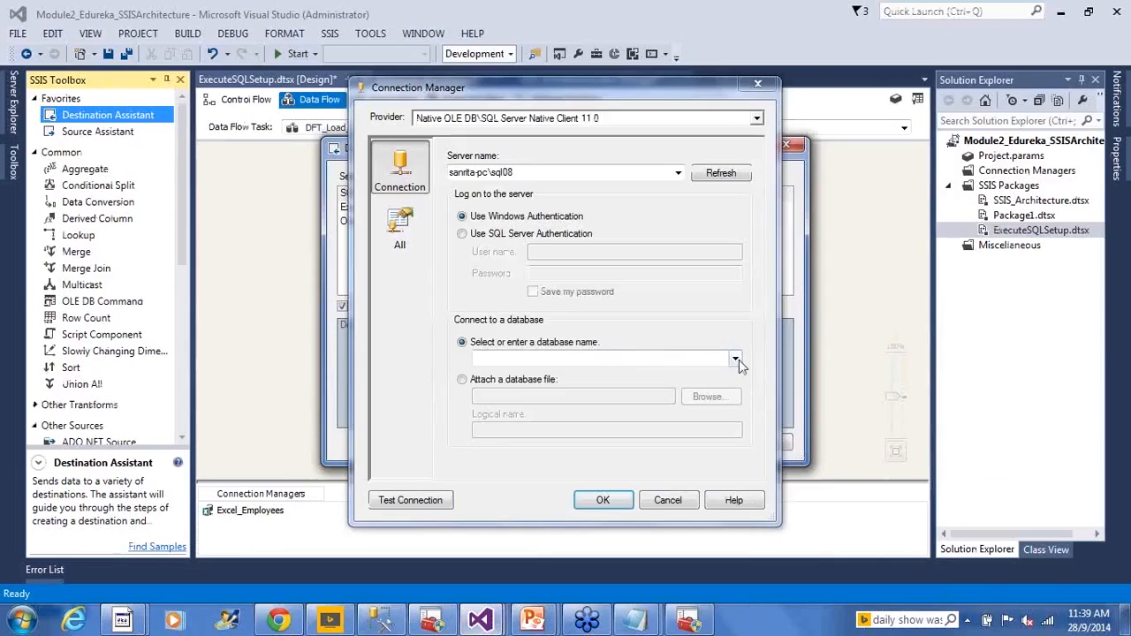
- Create the connection manager with AdventureWorks as its database and place the OLE DB Destination below the Excel Source
{"action": "left_click", "coordinate": [735, 360]}
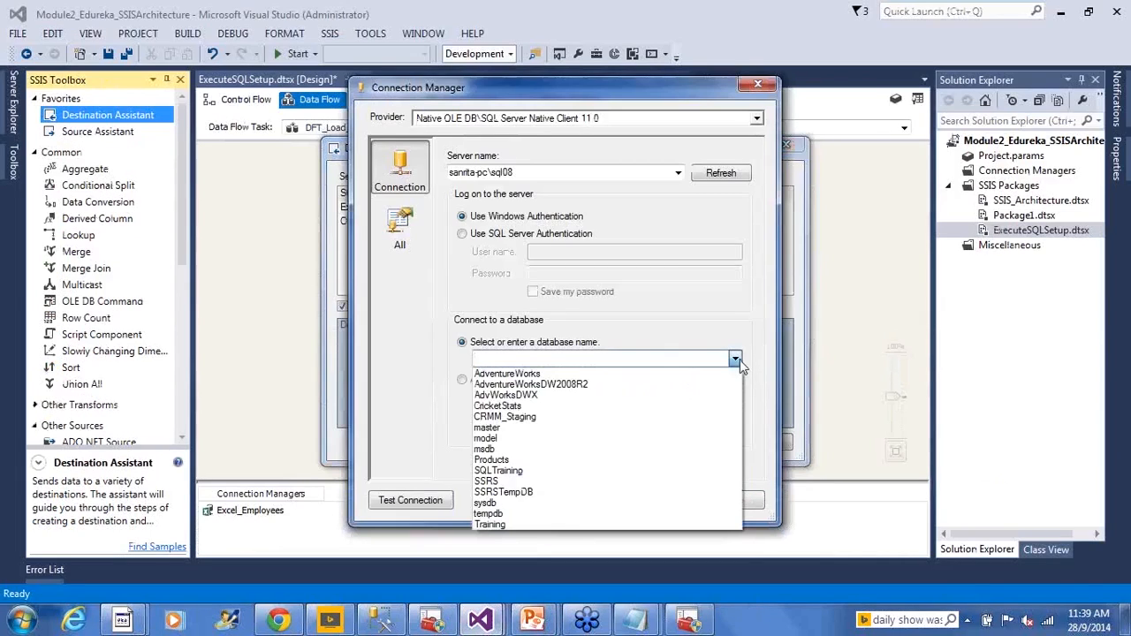
{"action": "left_click", "coordinate": [645, 375]}
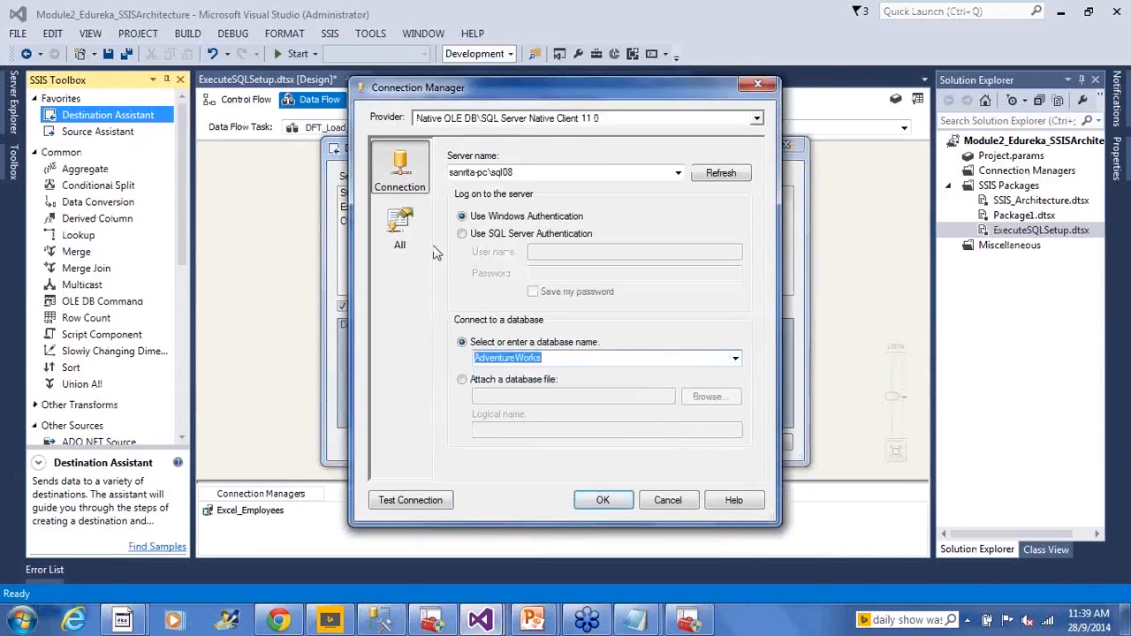
{"action": "left_click", "coordinate": [418, 206]}
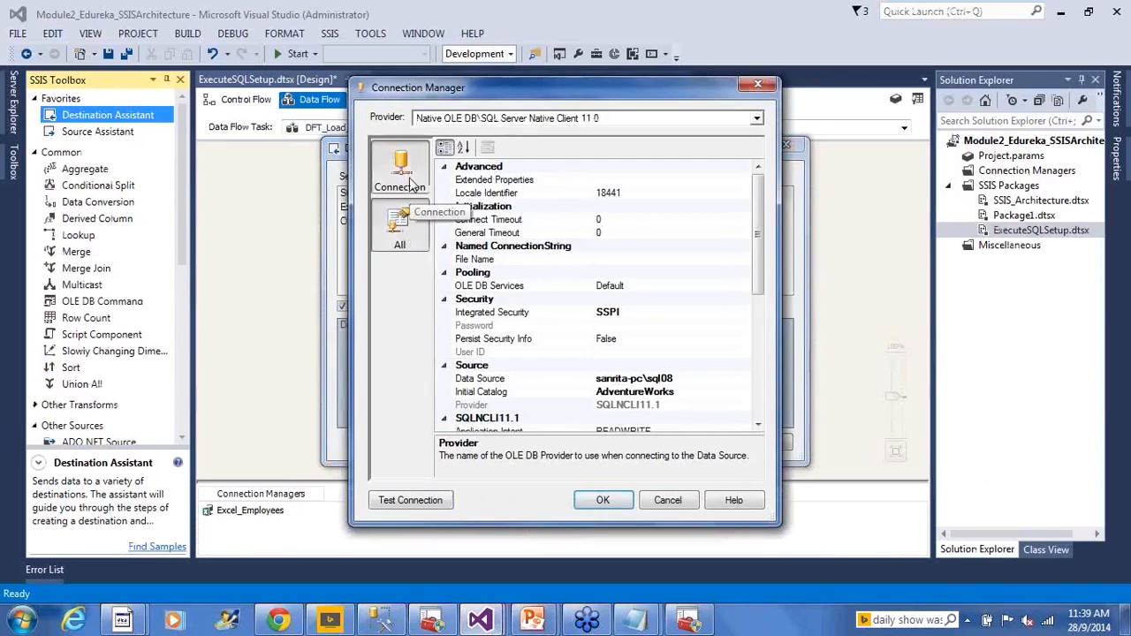
{"action": "left_click", "coordinate": [399, 177]}
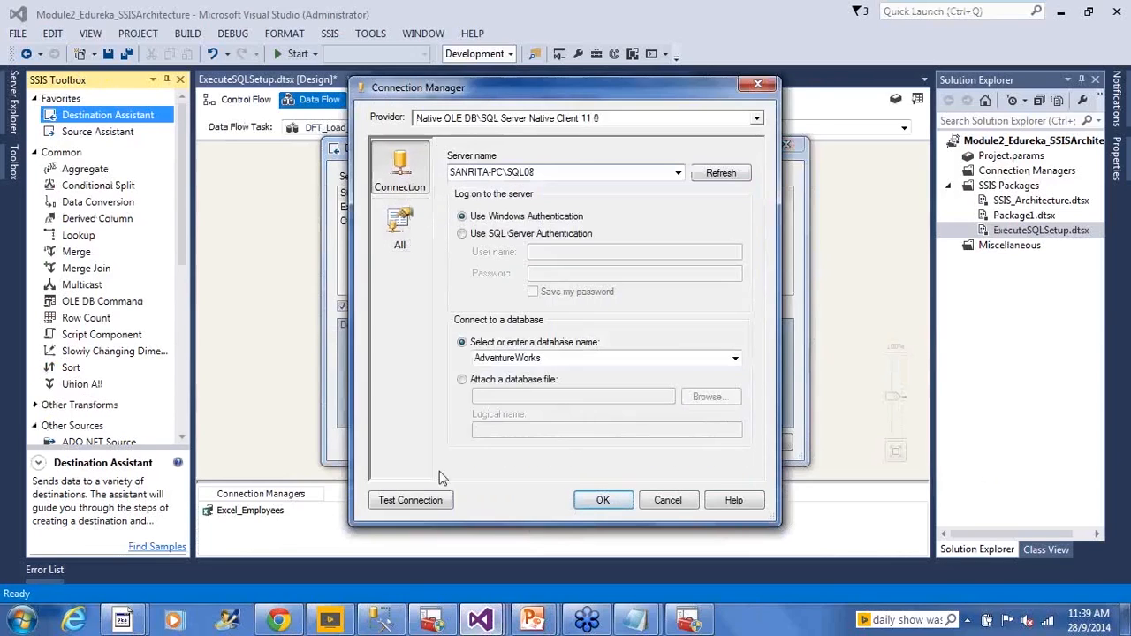
{"action": "left_click", "coordinate": [601, 500]}
{"action": "left_click_drag", "start_coordinate": [287, 199], "coordinate": [406, 290]}
{"action": "left_click", "coordinate": [444, 347]}
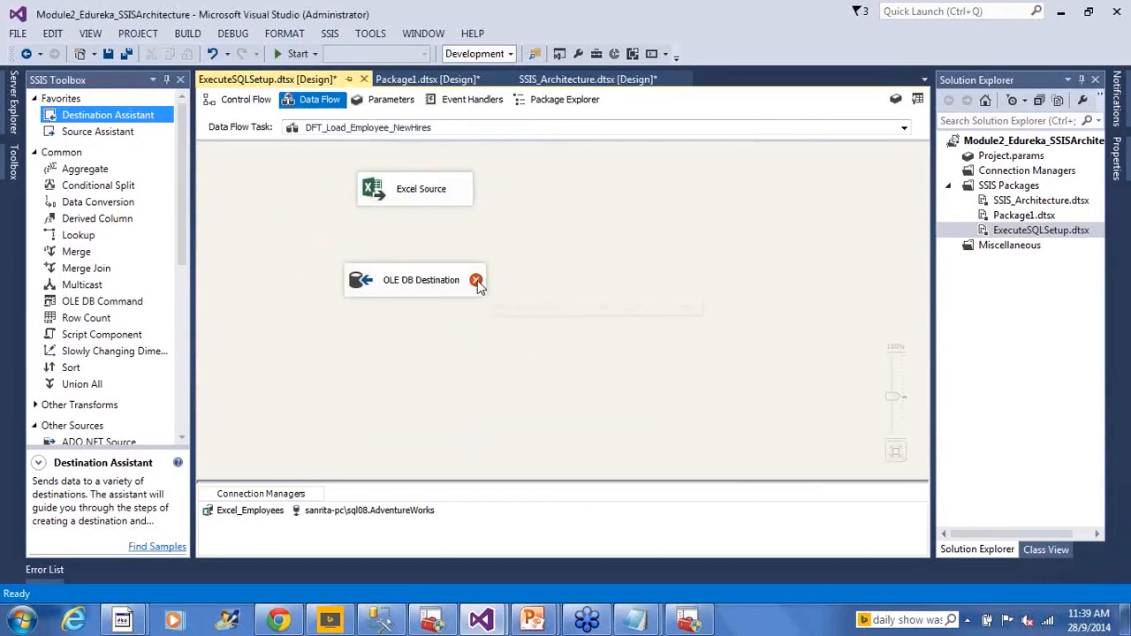
{"action": "mouse_move", "coordinate": [477, 282]}
{"action": "double_click", "coordinate": [361, 285]}
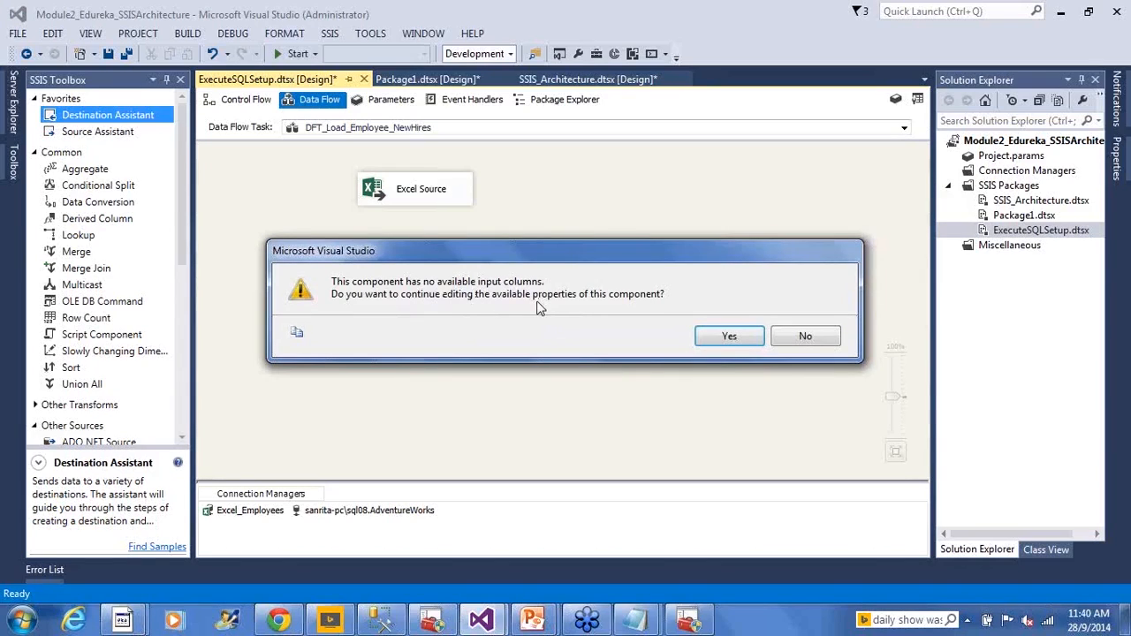
{"action": "left_click", "coordinate": [817, 344]}
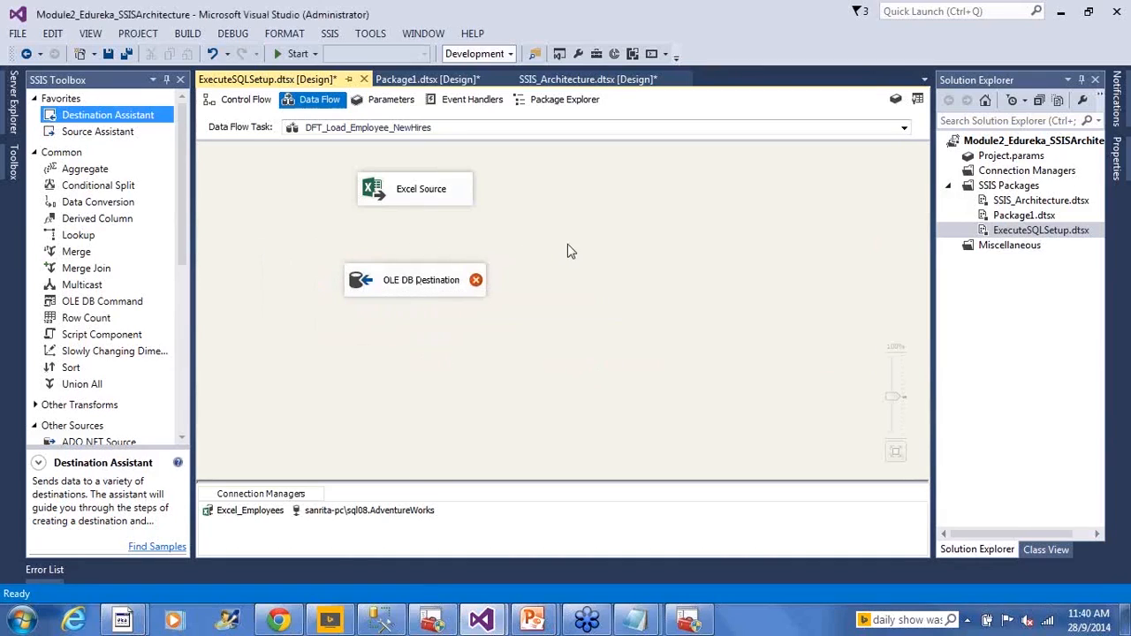
- Connect the regular data output of the Excel Source to the OLE DB Destination
{"action": "left_click", "coordinate": [422, 195]}
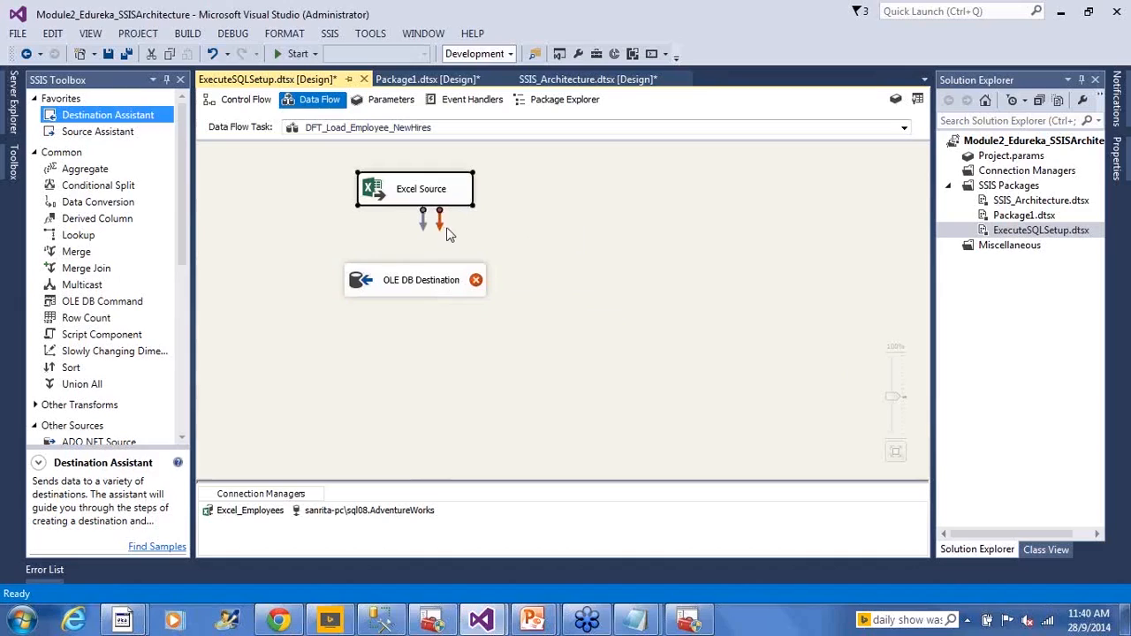
{"action": "left_click_drag", "start_coordinate": [422, 221], "coordinate": [397, 281]}
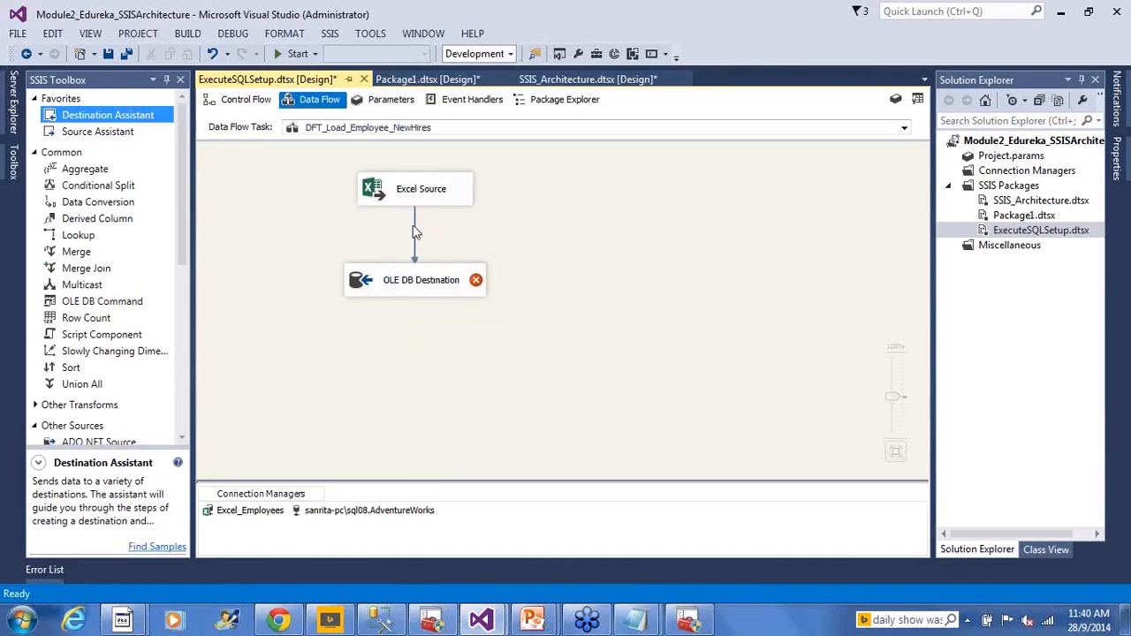
{"action": "left_click", "coordinate": [416, 234]}
- Set the OLE DB Destination's table to [HumanResources].[NewHires] and open its column mappings in the maximized editor
{"action": "left_click", "coordinate": [362, 287]}
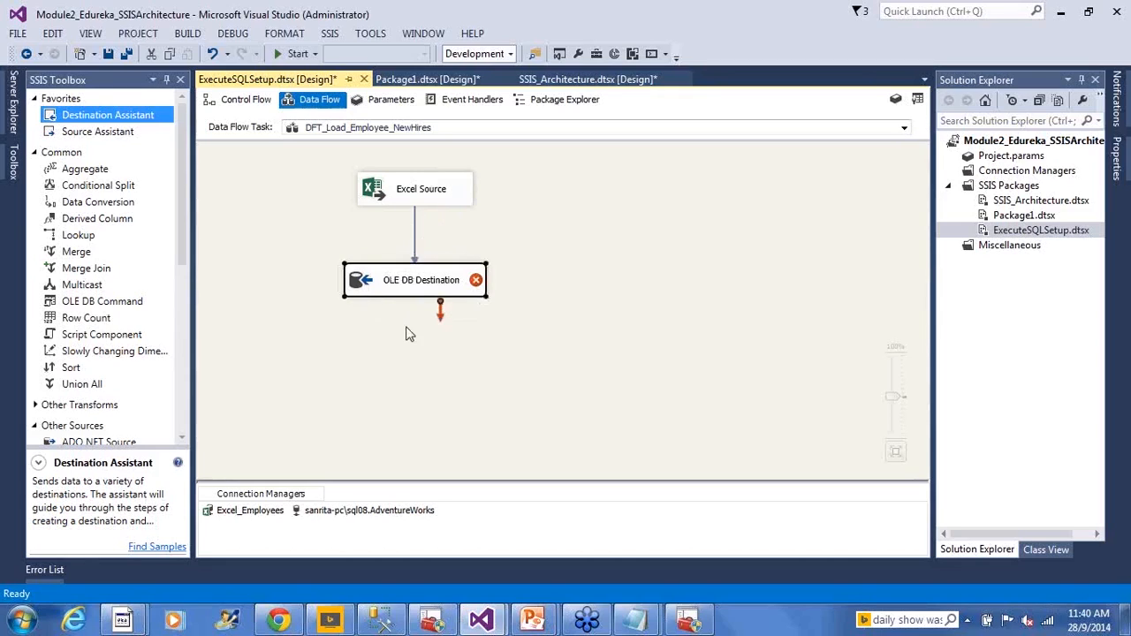
{"action": "double_click", "coordinate": [421, 280]}
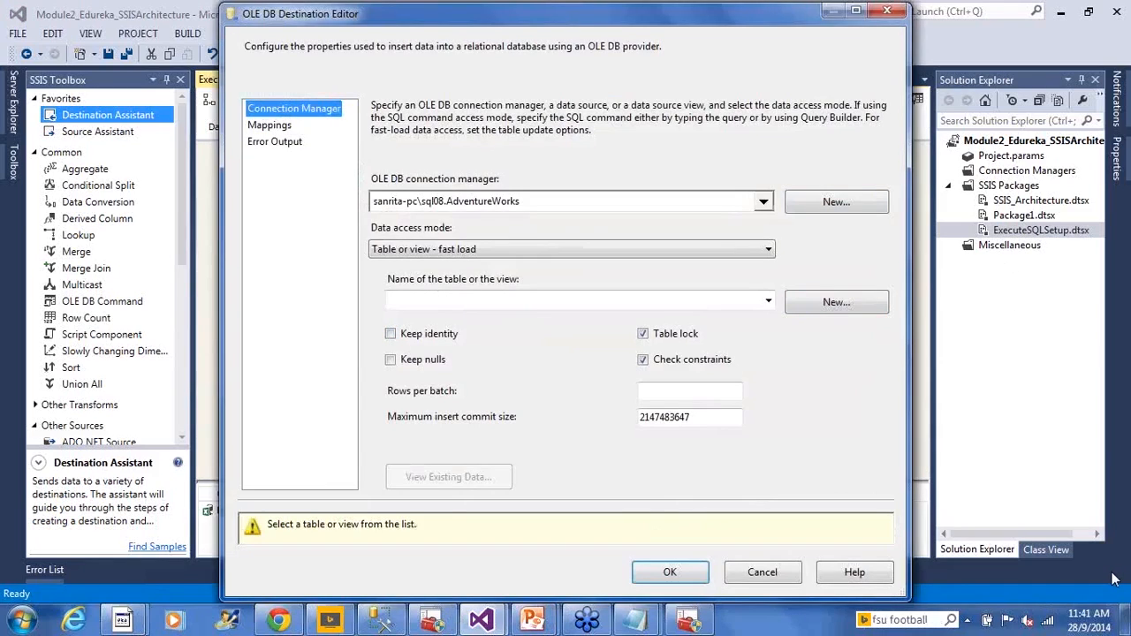
{"action": "left_click", "coordinate": [768, 302]}
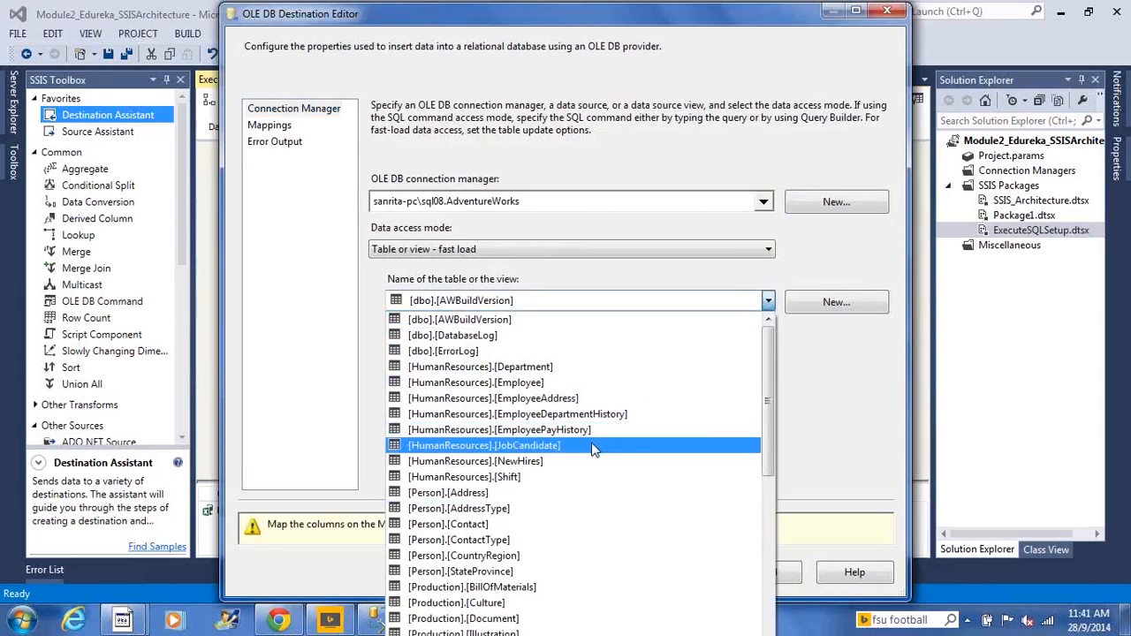
{"action": "left_click", "coordinate": [579, 461]}
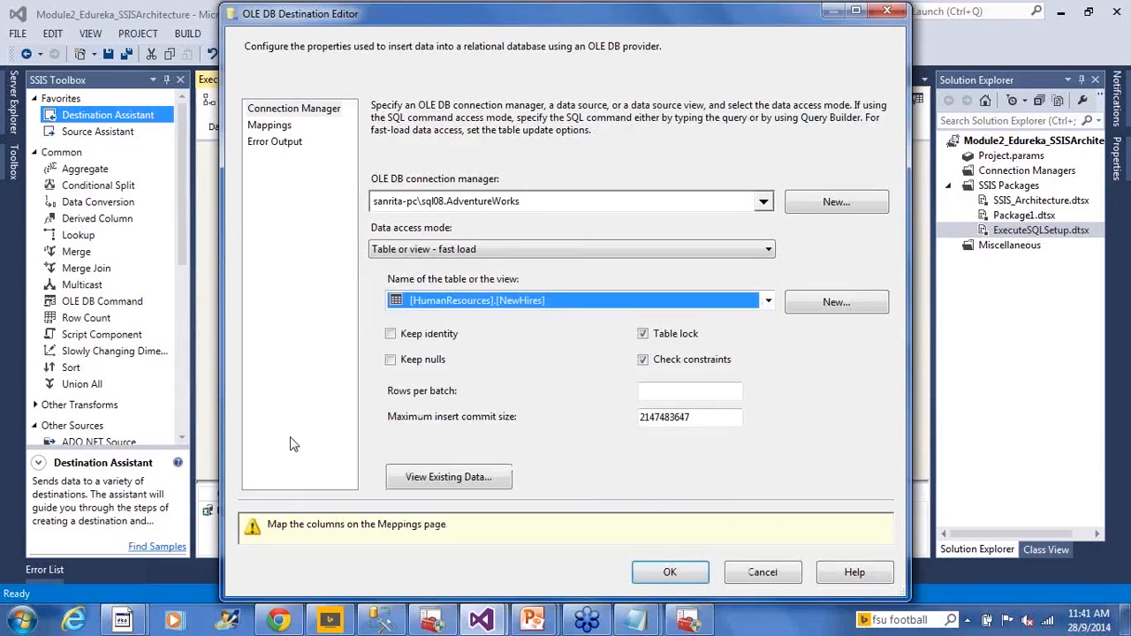
{"action": "left_click", "coordinate": [290, 127]}
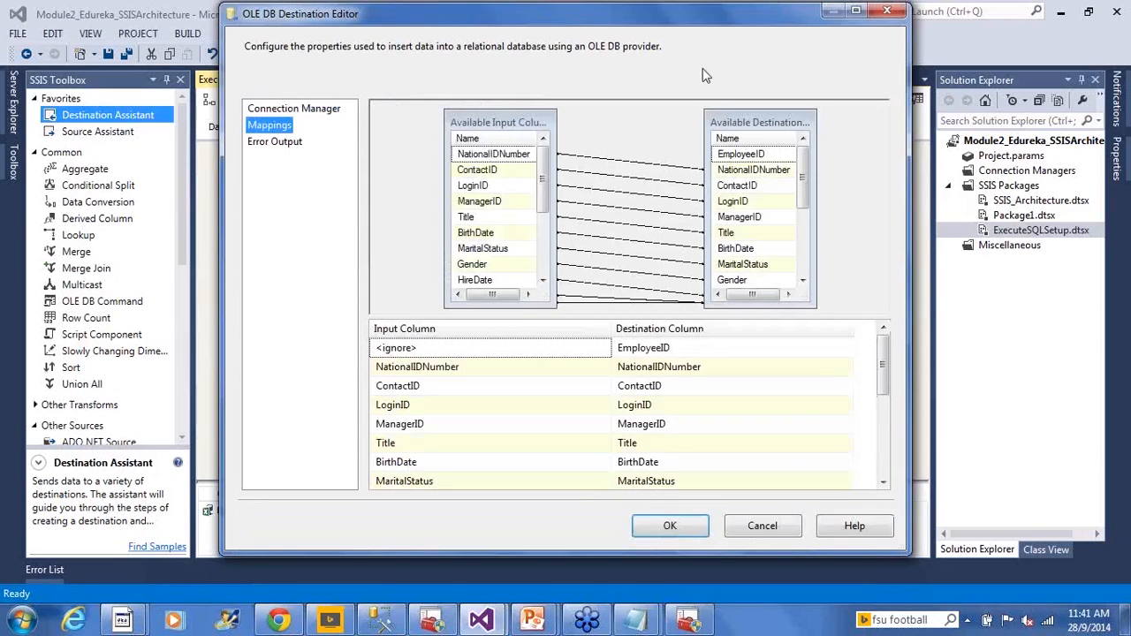
{"action": "left_click", "coordinate": [855, 12]}
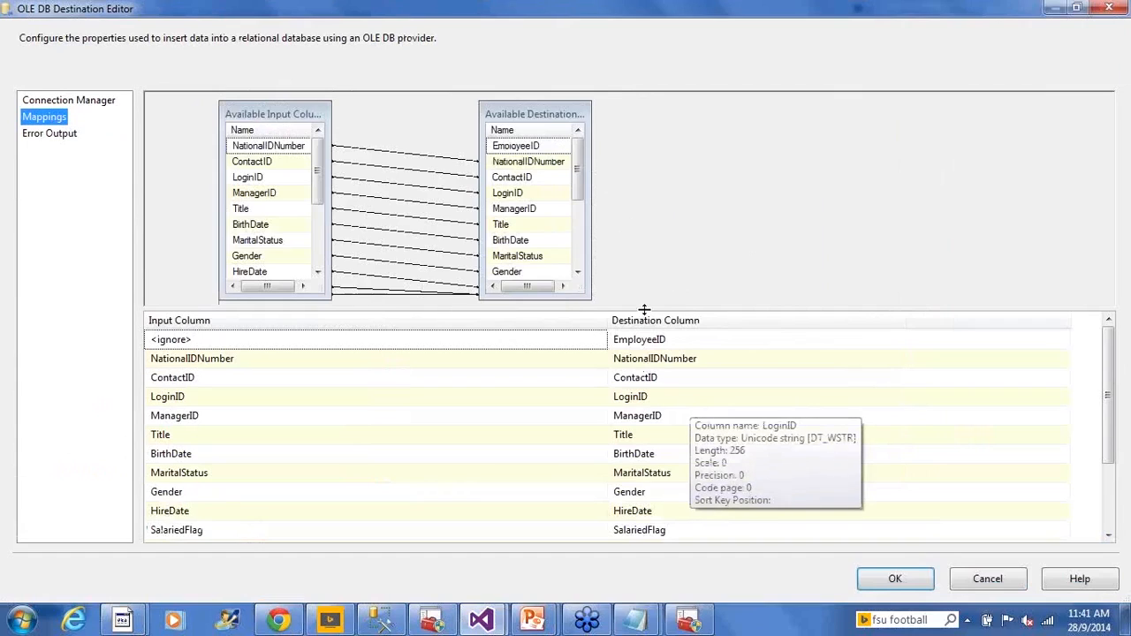
{"action": "left_click", "coordinate": [648, 251]}
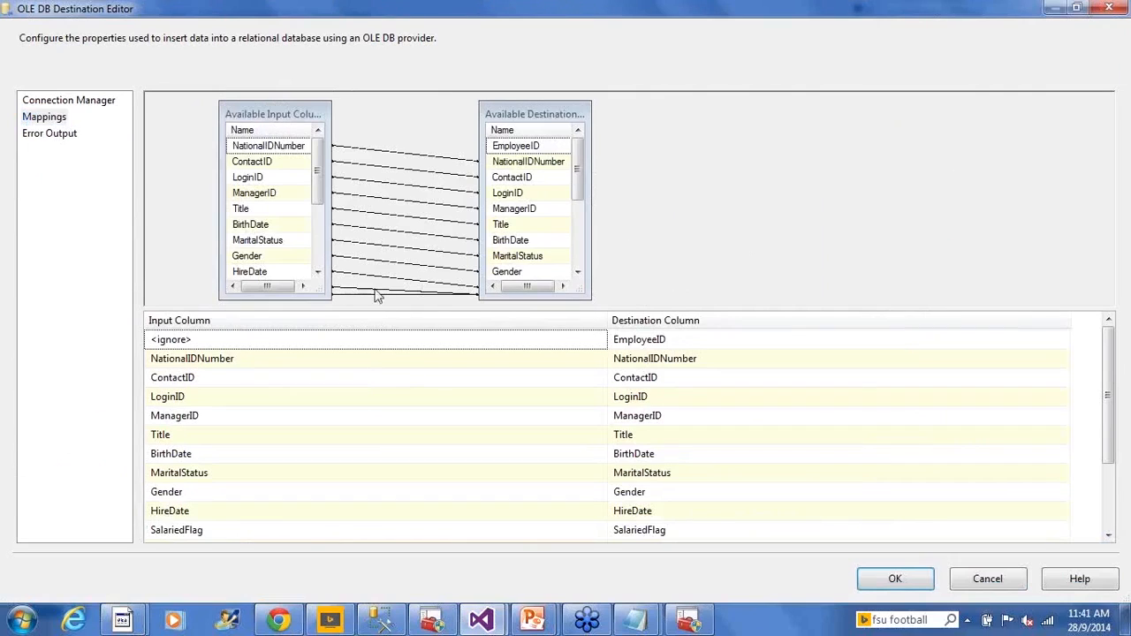
- Open Employees.xls in Excel, compare its header row with the NewHires query columns in SQL Server Management Studio, and return to the mappings
{"action": "left_click", "coordinate": [115, 622]}
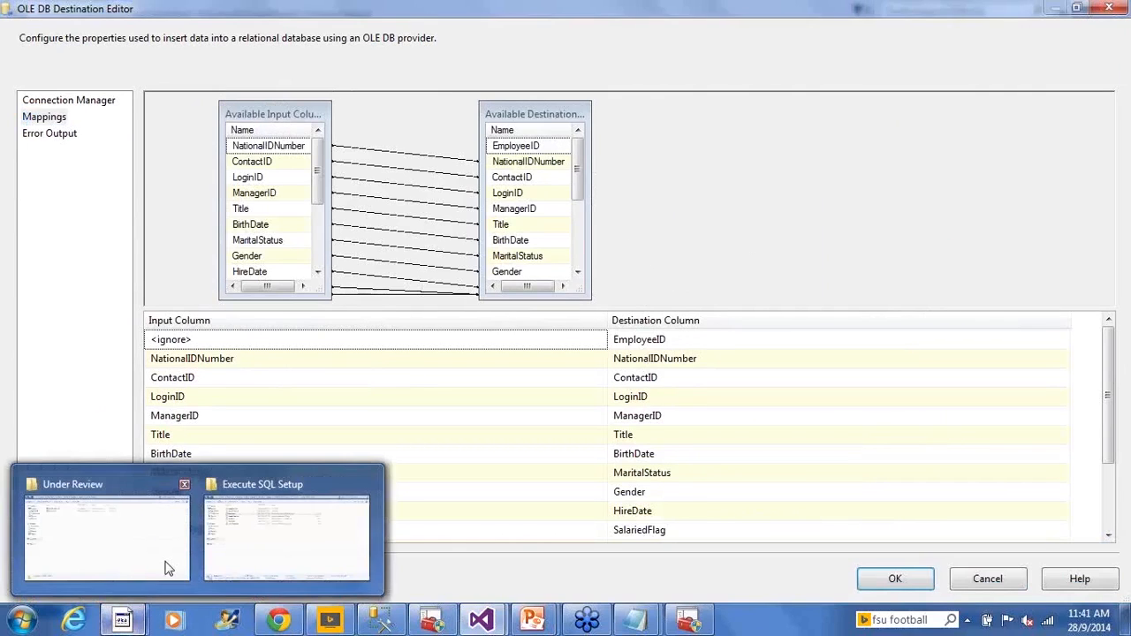
{"action": "left_click", "coordinate": [237, 547]}
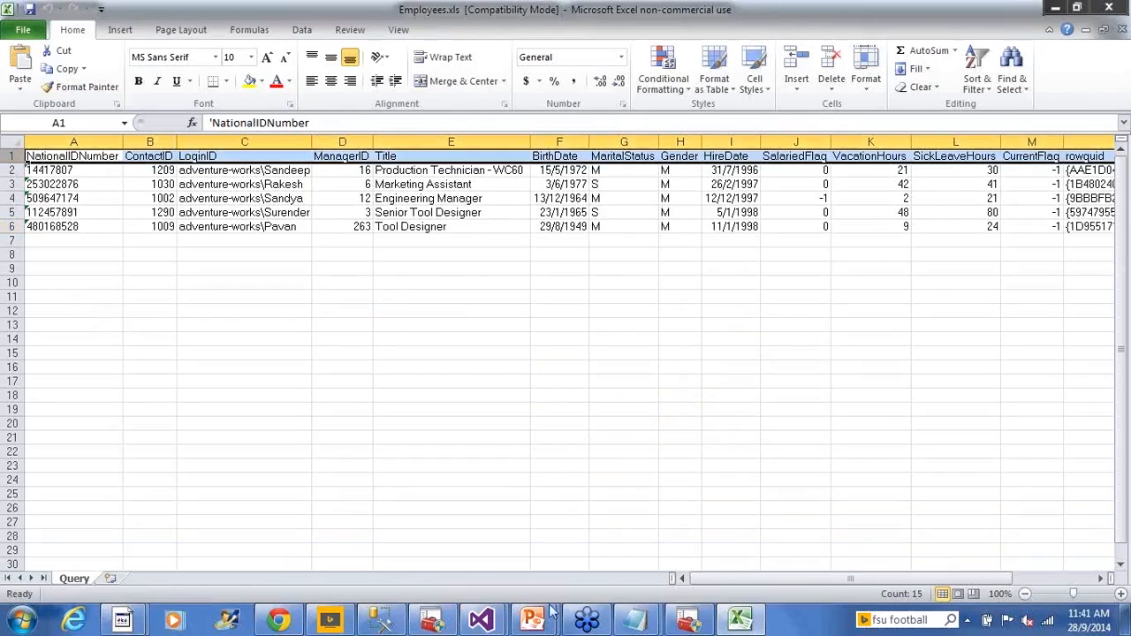
{"action": "left_click", "coordinate": [383, 624]}
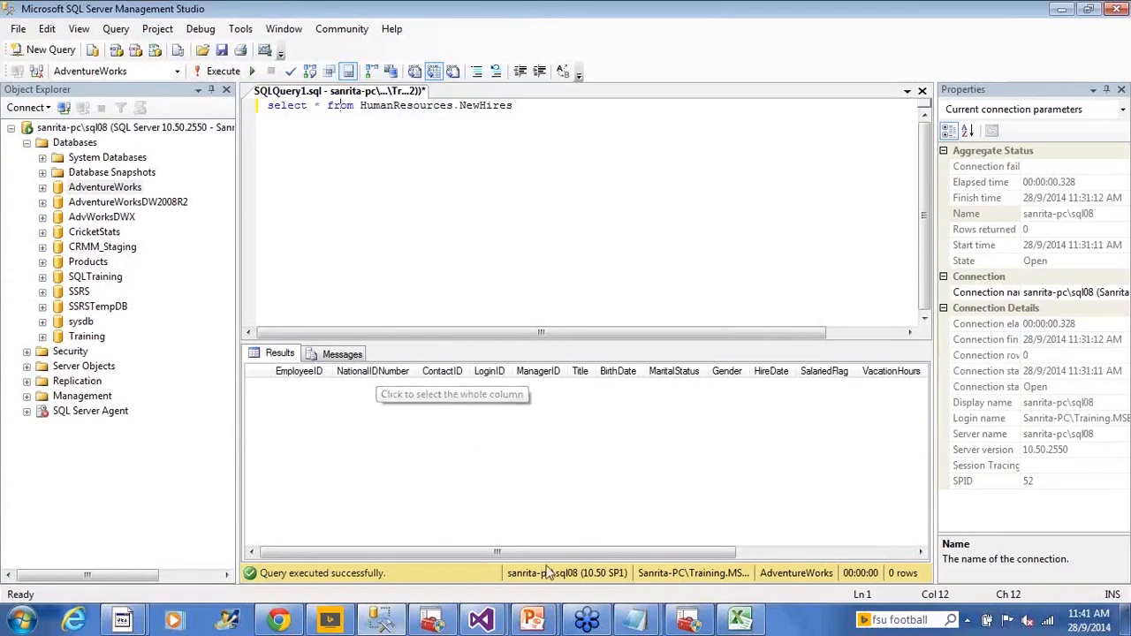
{"action": "left_click", "coordinate": [751, 626]}
{"action": "left_click", "coordinate": [99, 156]}
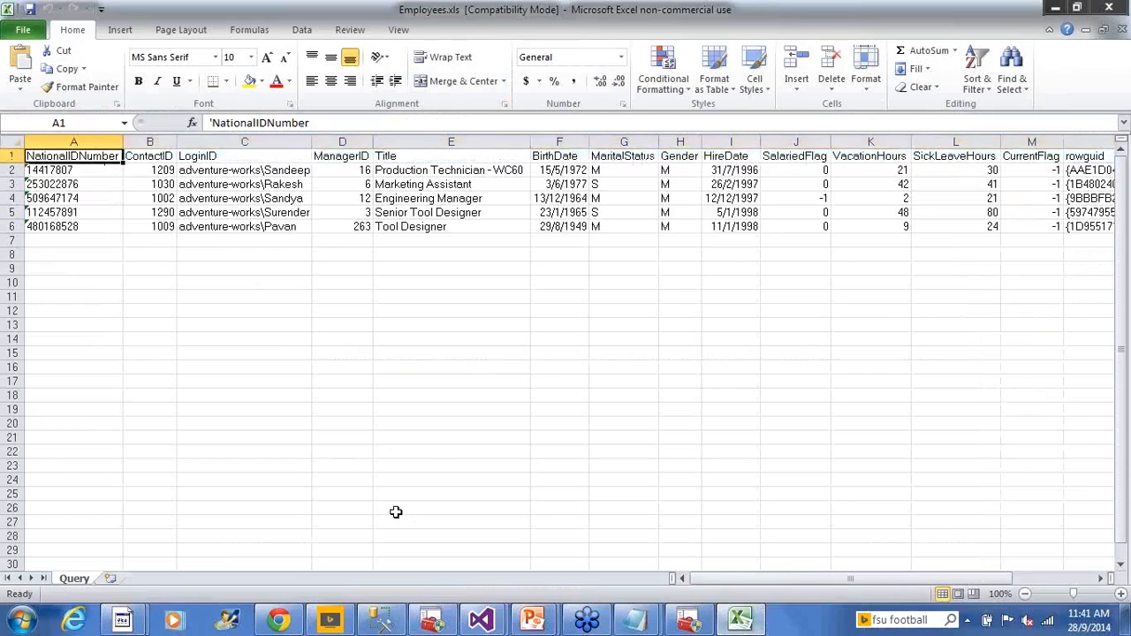
{"action": "left_click", "coordinate": [480, 623]}
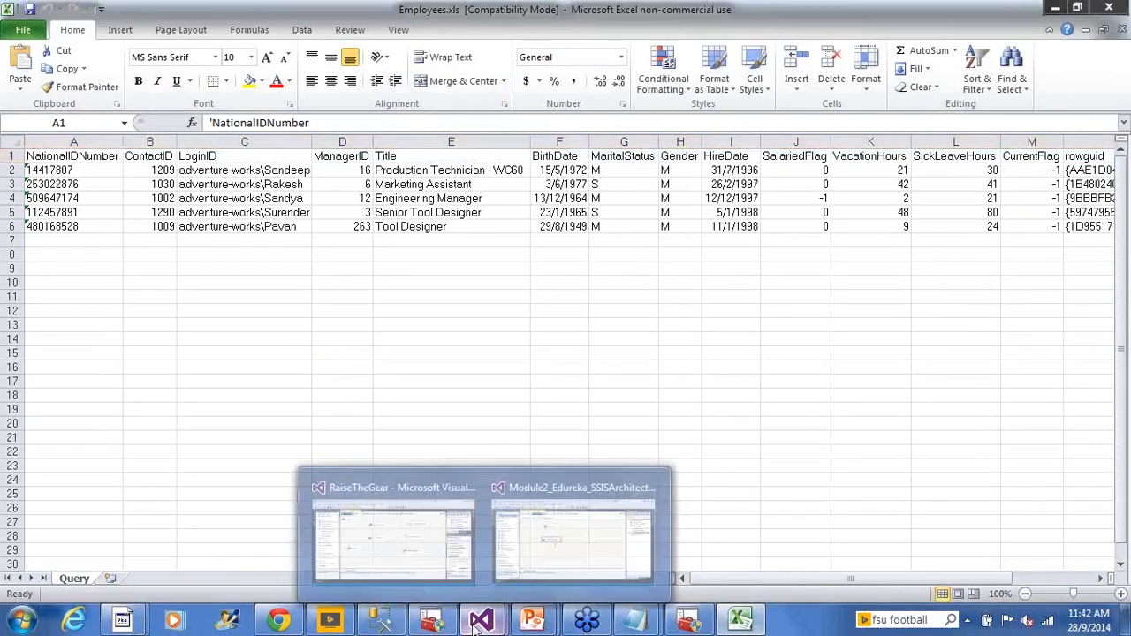
{"action": "left_click", "coordinate": [596, 532]}
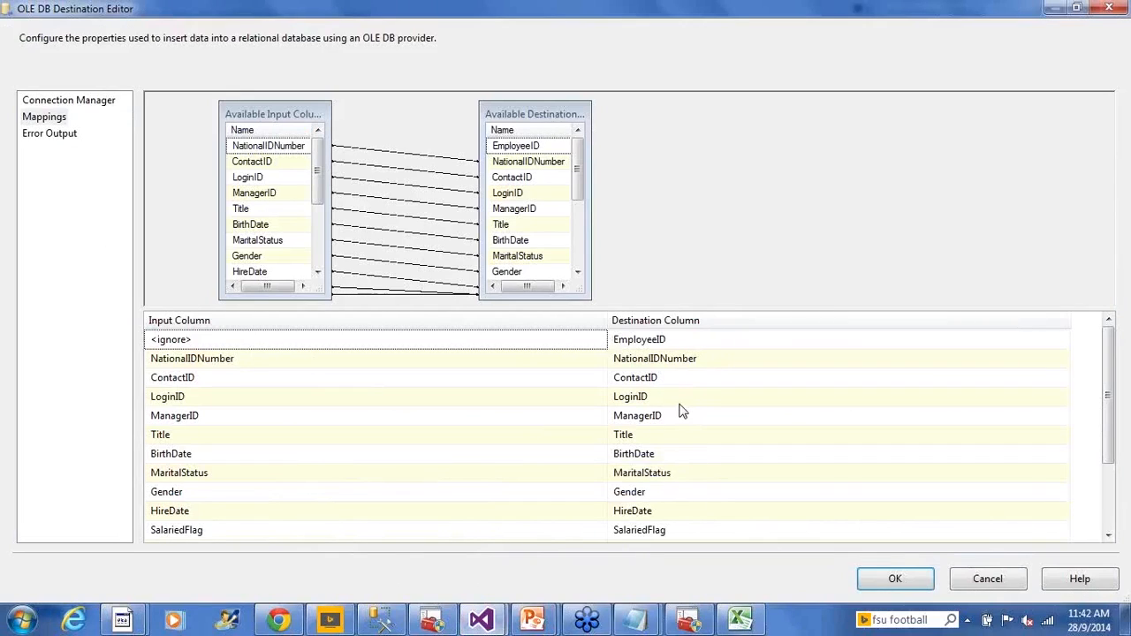
- Check the NationalIDNumber mapping against the Employees.xls data and the NewHires columns in SQL Server Management Studio, and review the remaining mappings
{"action": "left_click", "coordinate": [443, 364]}
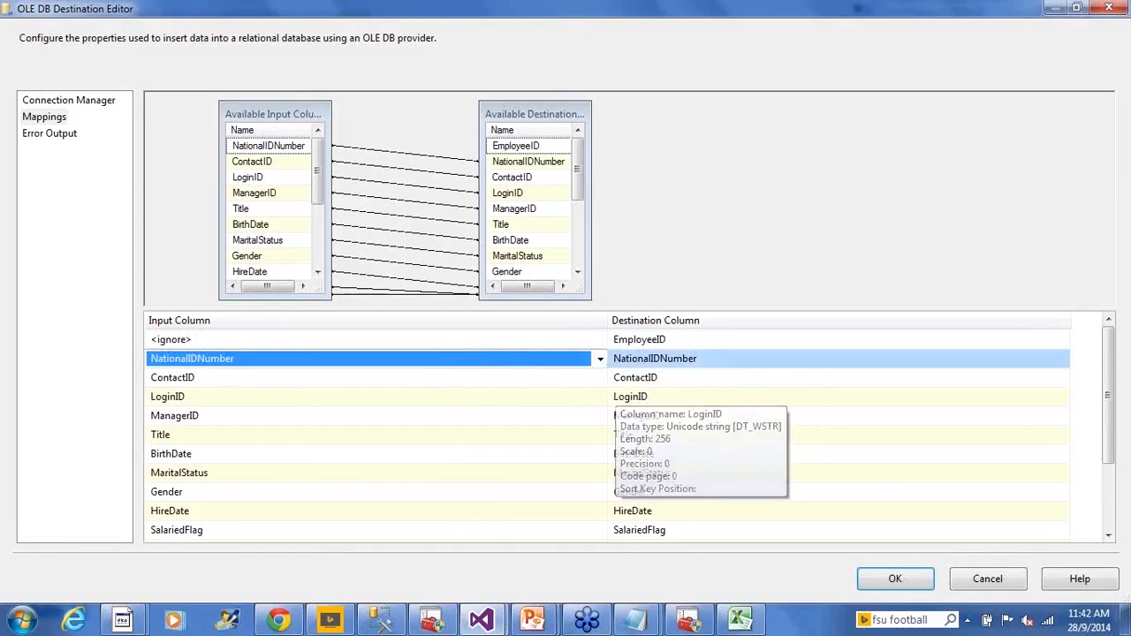
{"action": "left_click", "coordinate": [740, 619]}
{"action": "left_click", "coordinate": [69, 170]}
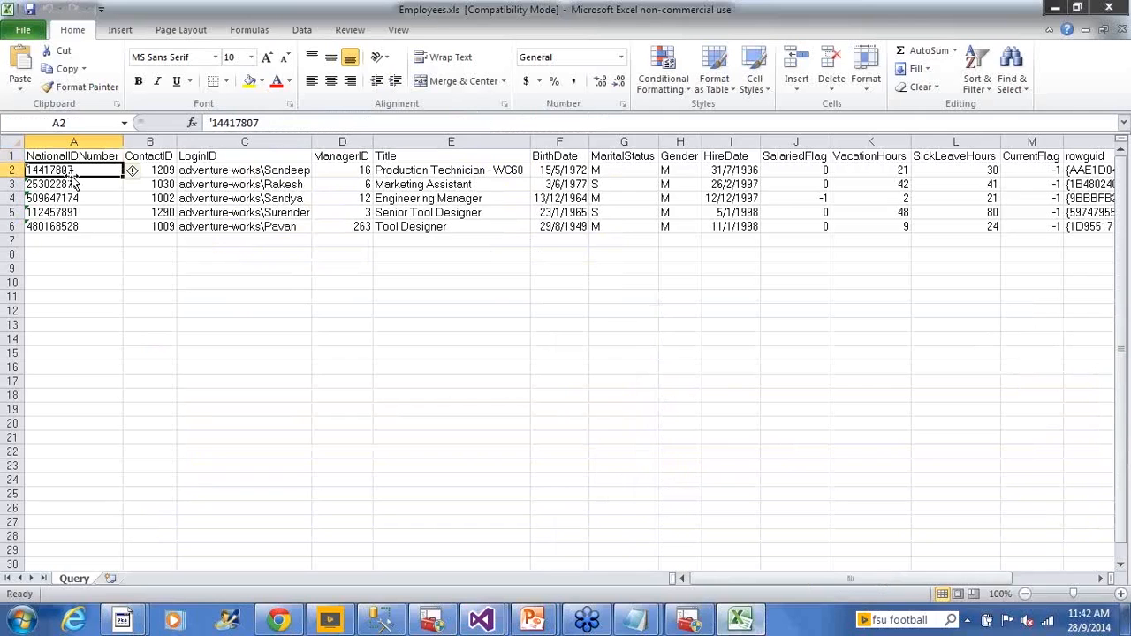
{"action": "left_click", "coordinate": [381, 620]}
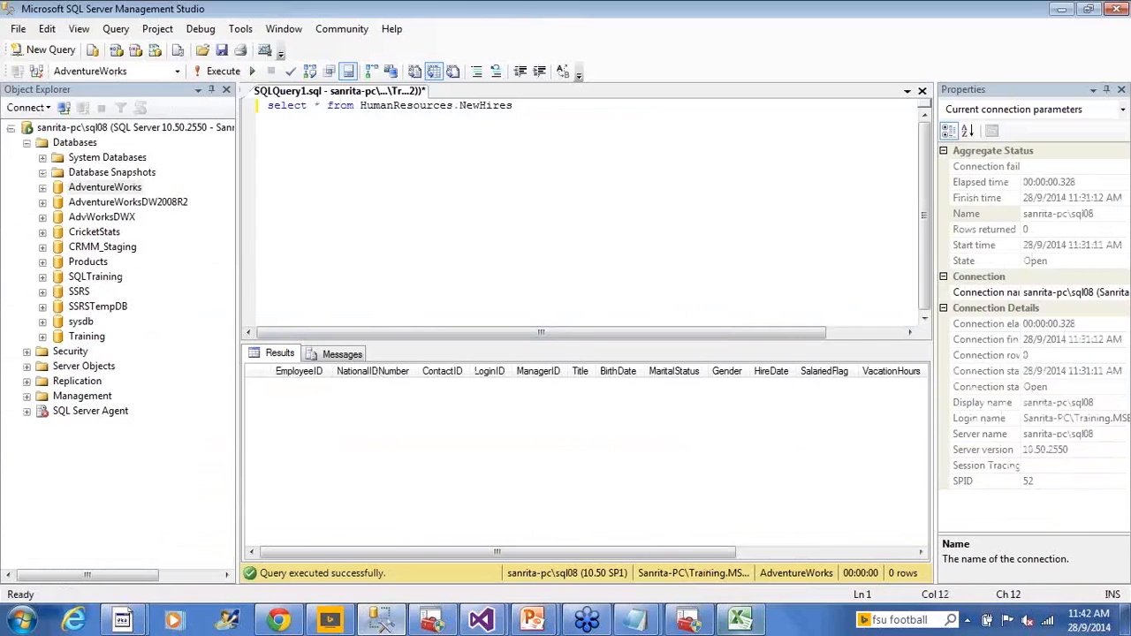
{"action": "mouse_move", "coordinate": [486, 621]}
{"action": "left_click", "coordinate": [573, 535]}
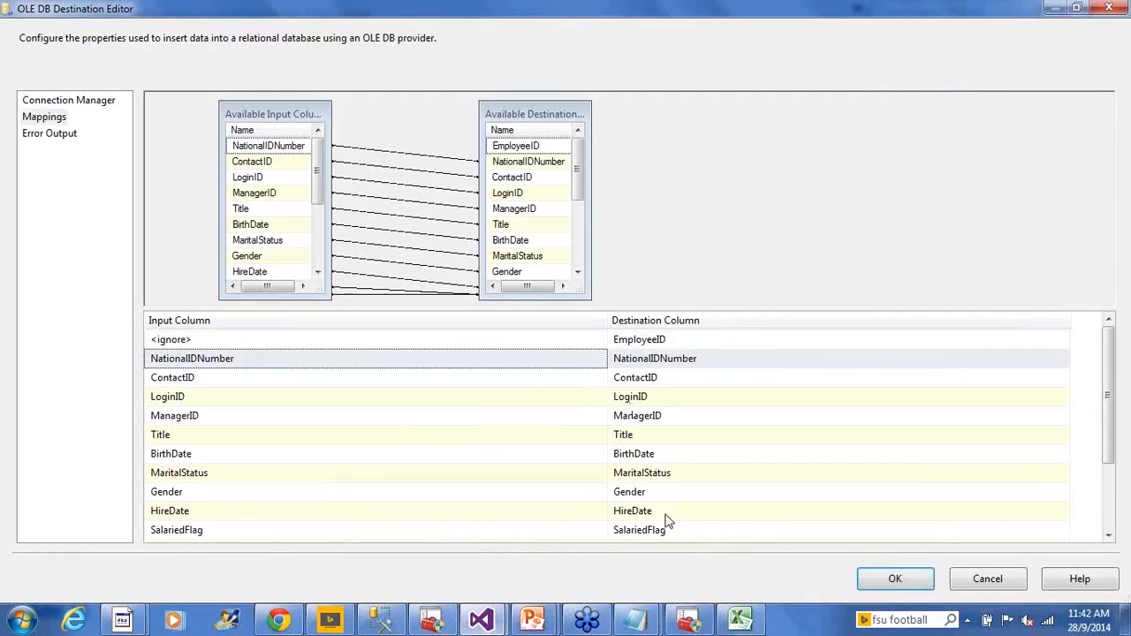
{"action": "left_click_drag", "start_coordinate": [1107, 404], "coordinate": [1082, 360]}
- Switch to the untitled Notepad note and replace the QUESTIONS line with "Source : SalesAmt" and "DB table column : Sales_Amount" on separate lines
{"action": "mouse_move", "coordinate": [657, 610]}
{"action": "left_click", "coordinate": [709, 567]}
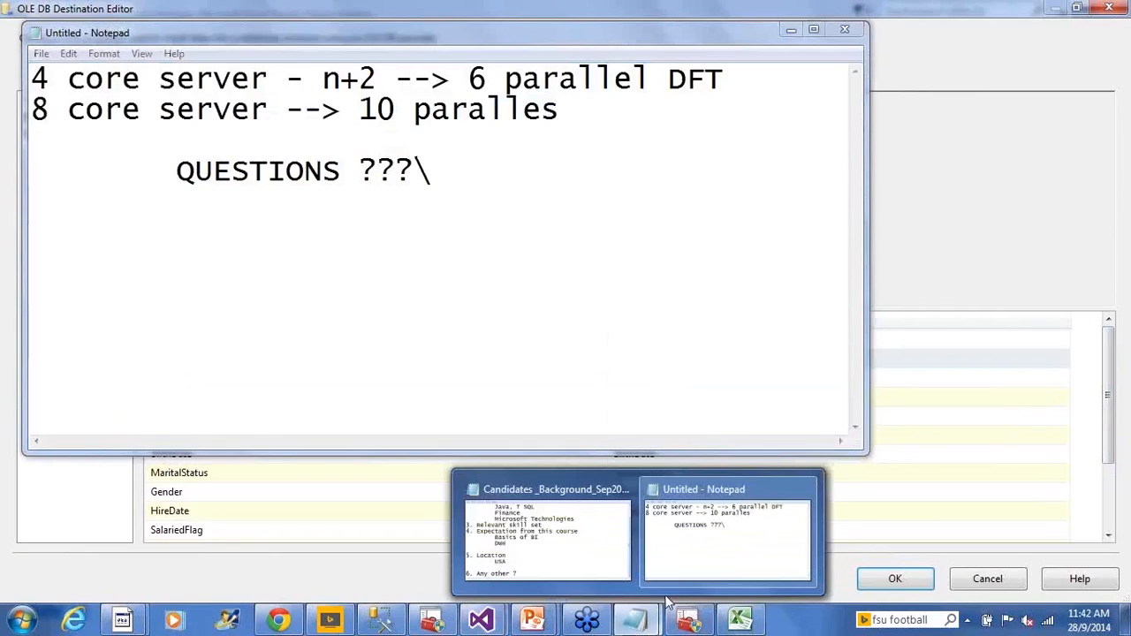
{"action": "key", "text": "shift+Up"}
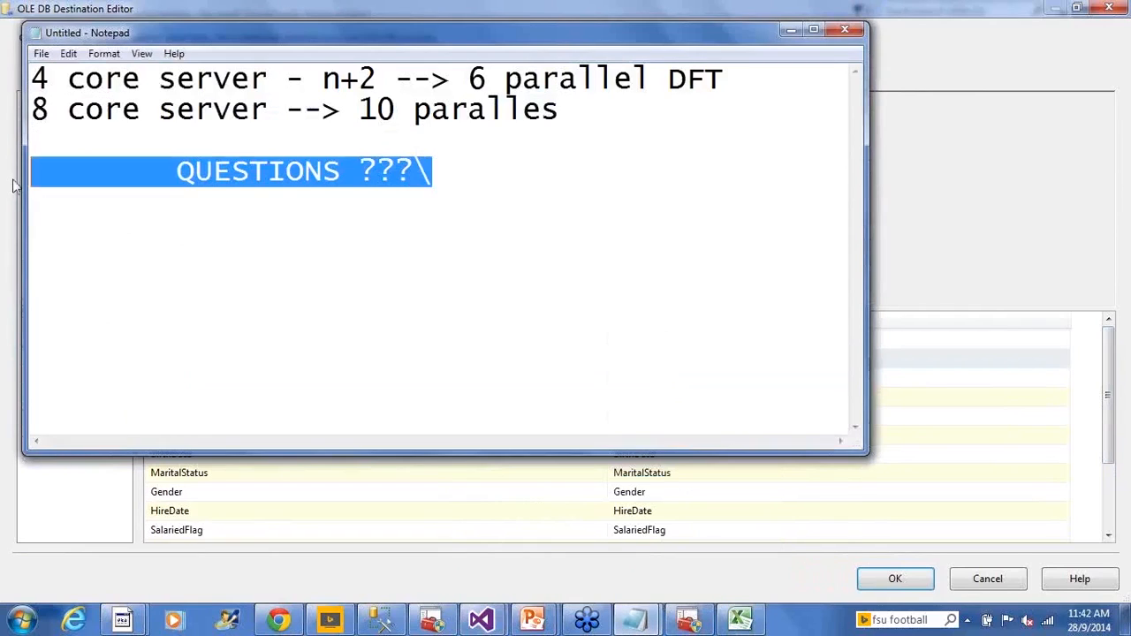
{"action": "key", "text": "Delete"}
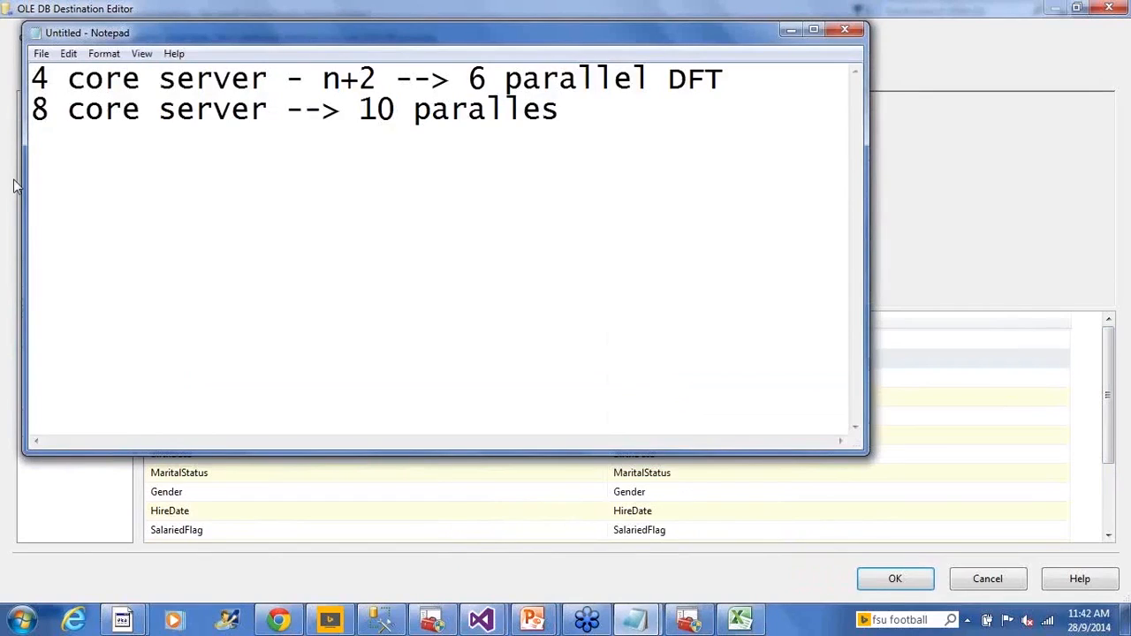
{"action": "type", "text": "So"}
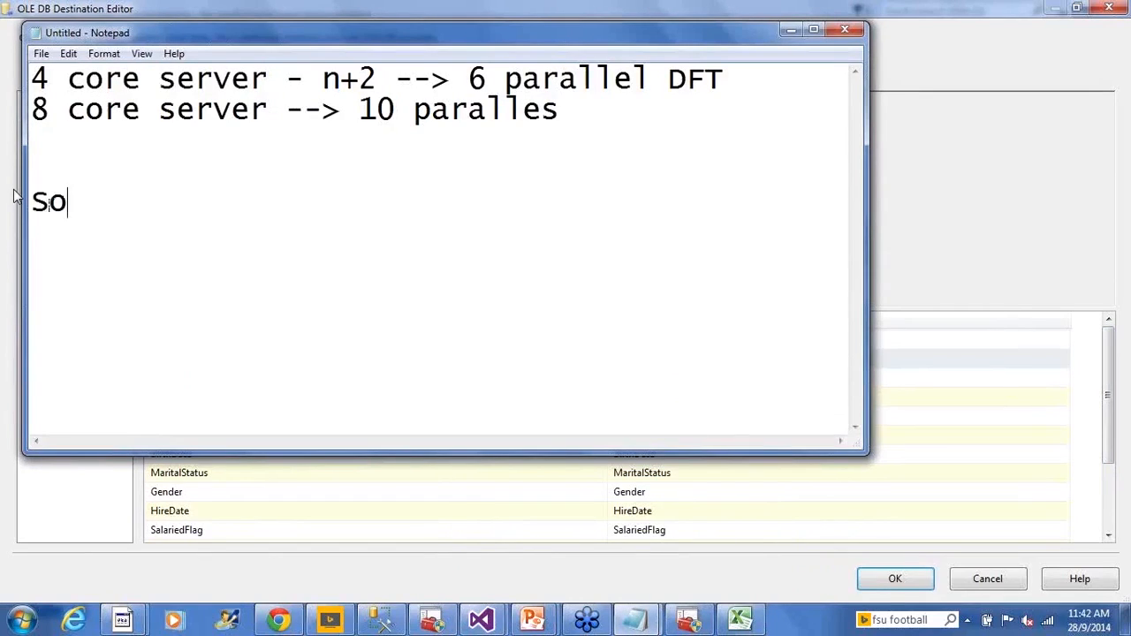
{"action": "type", "text": "urce : SalesAmt"}
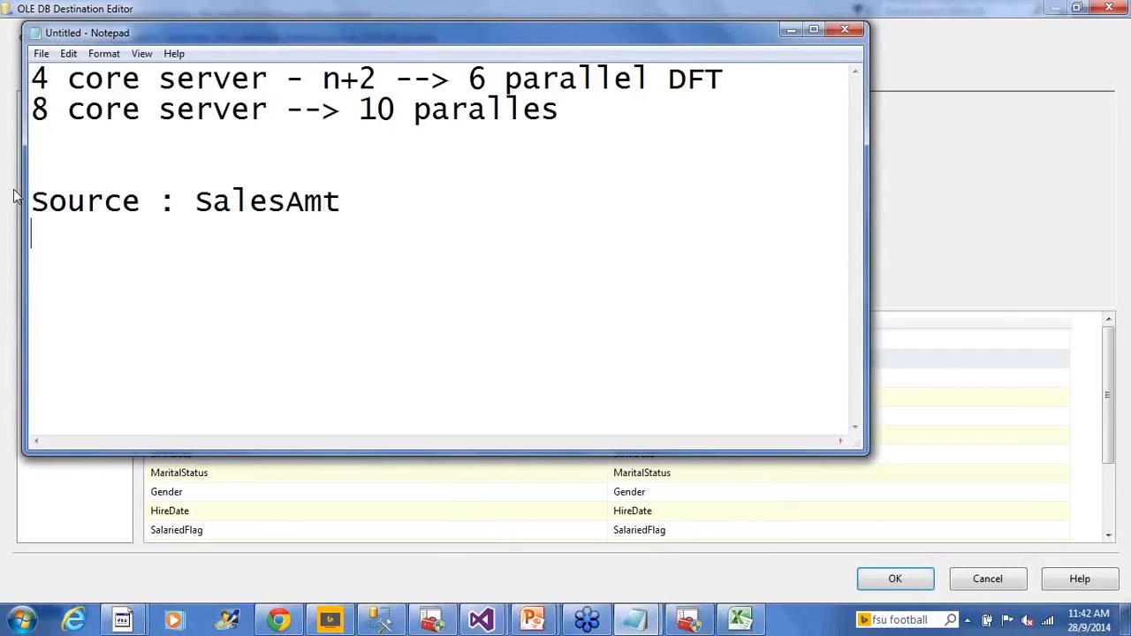
{"action": "type", "text": "DB table column"}
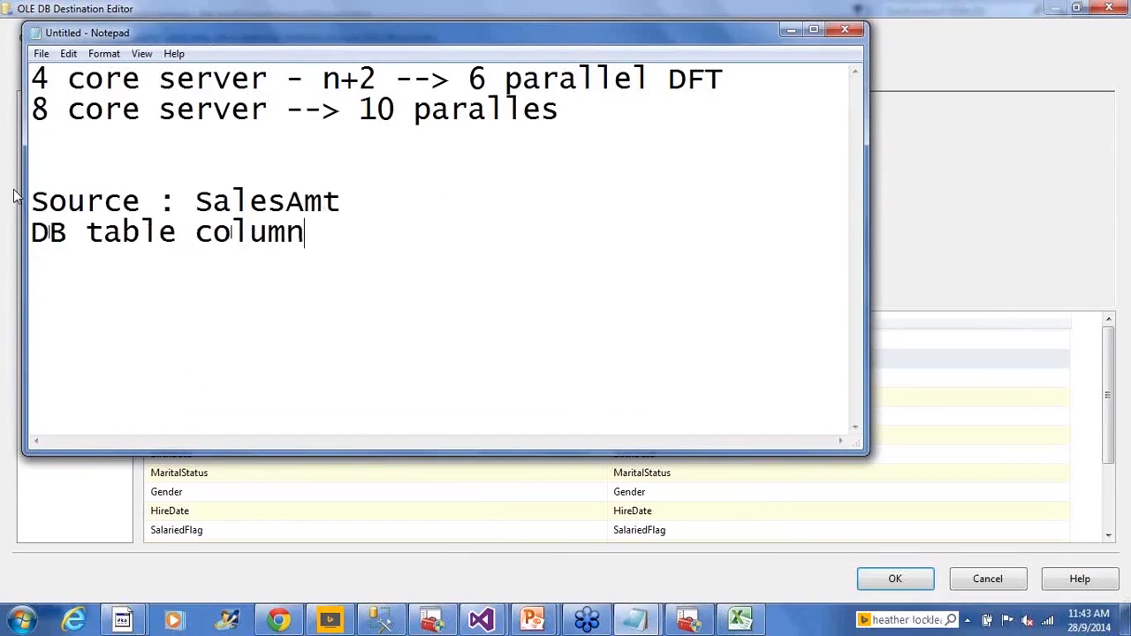
{"action": "type", "text": " : Sales"}
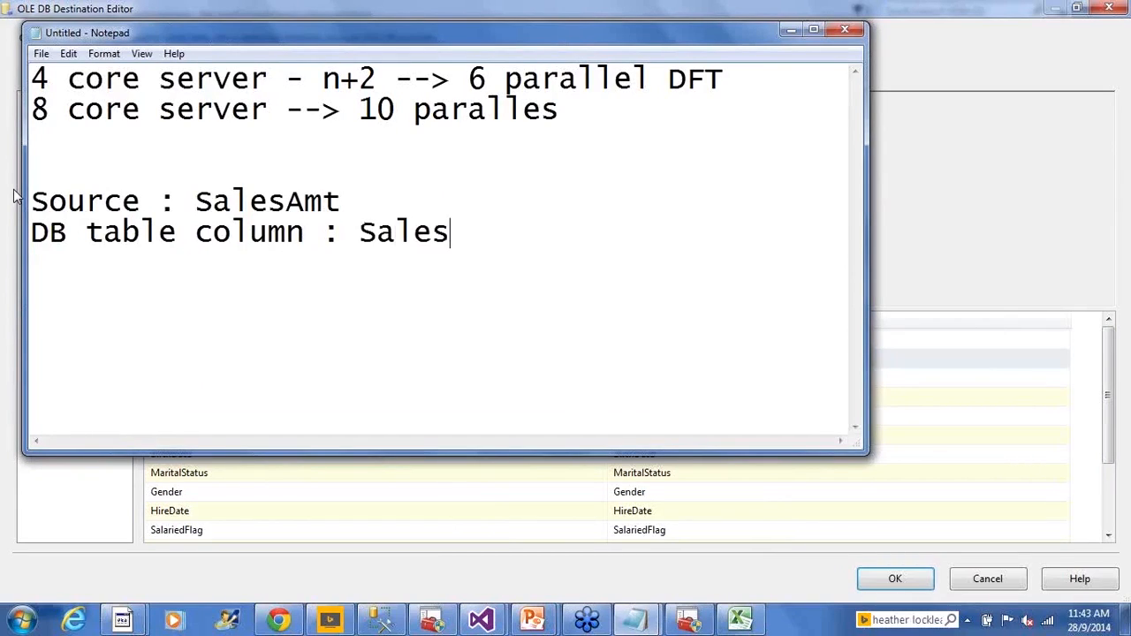
{"action": "type", "text": "_Amount"}
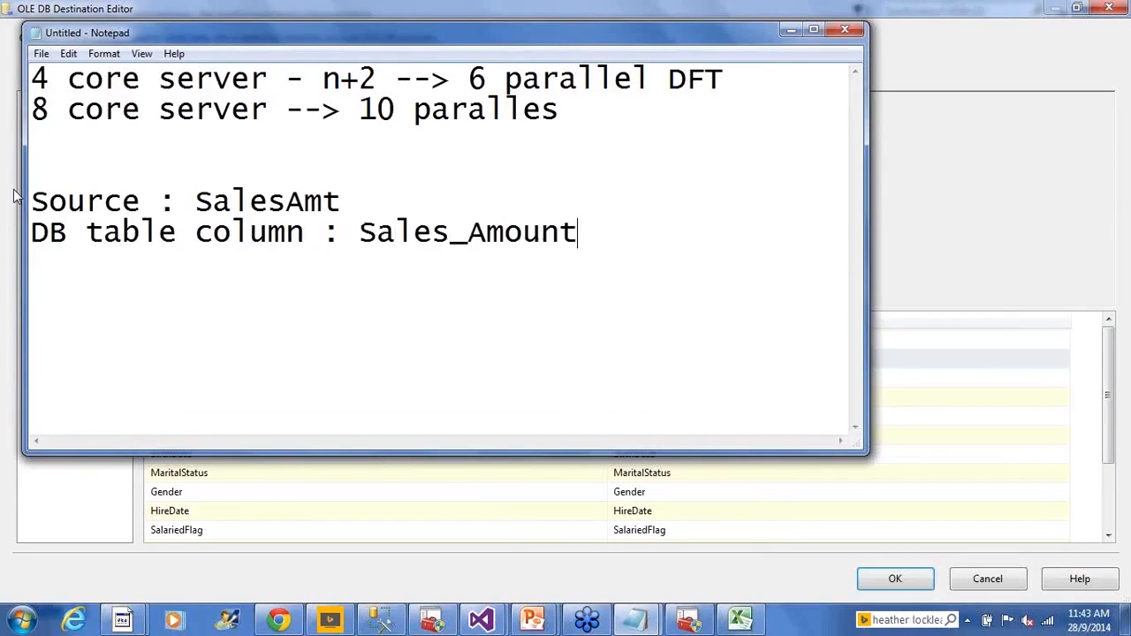
- Compare the source and table column names in the note, and return to the OLE DB Destination's mappings
{"action": "left_click_drag", "start_coordinate": [195, 202], "coordinate": [600, 243]}
{"action": "left_click", "coordinate": [601, 242]}
{"action": "left_click_drag", "start_coordinate": [175, 199], "coordinate": [551, 235]}
{"action": "left_click", "coordinate": [557, 235]}
{"action": "left_click", "coordinate": [914, 196]}
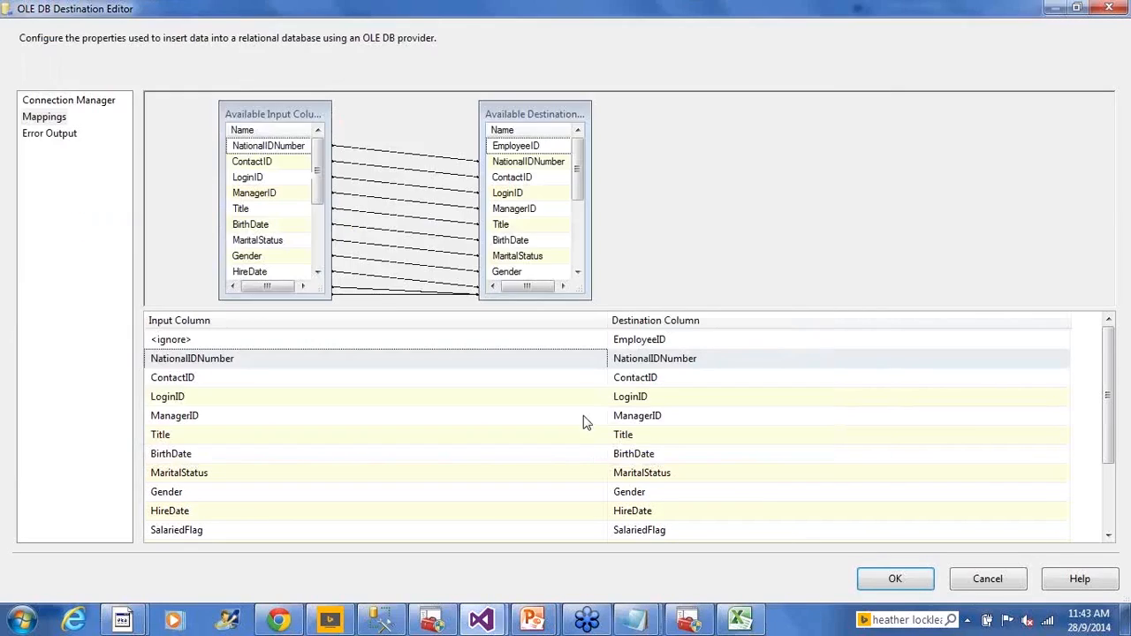
- Check which input columns are available for the EmployeeID destination column and keep its mapping on <ignore>
{"action": "left_click", "coordinate": [651, 345]}
{"action": "left_click", "coordinate": [455, 344]}
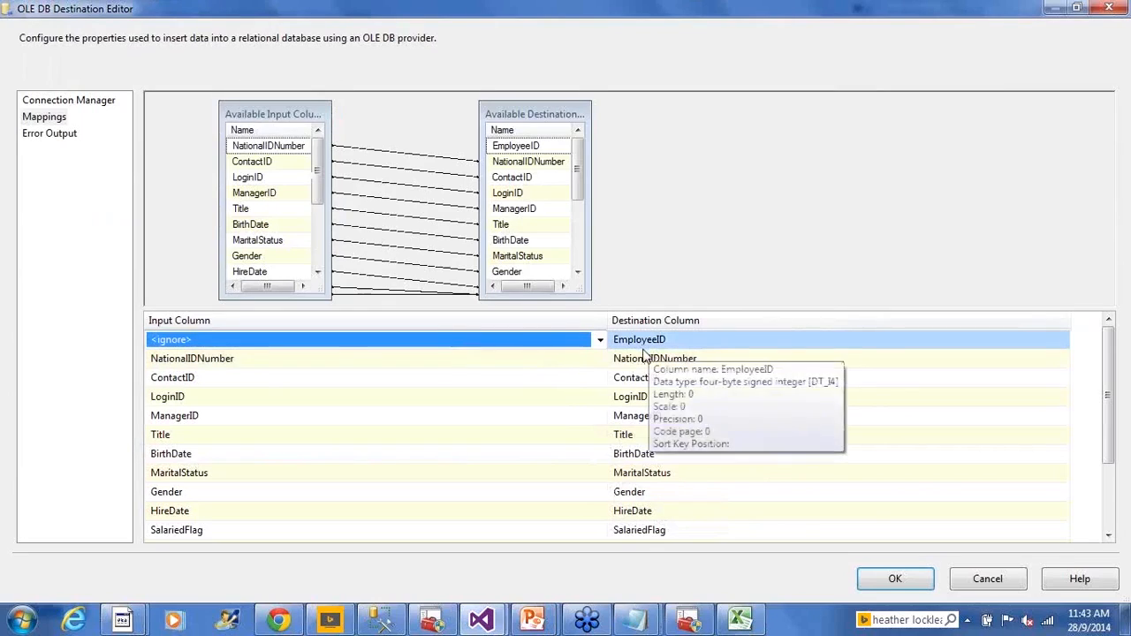
{"action": "left_click", "coordinate": [599, 341]}
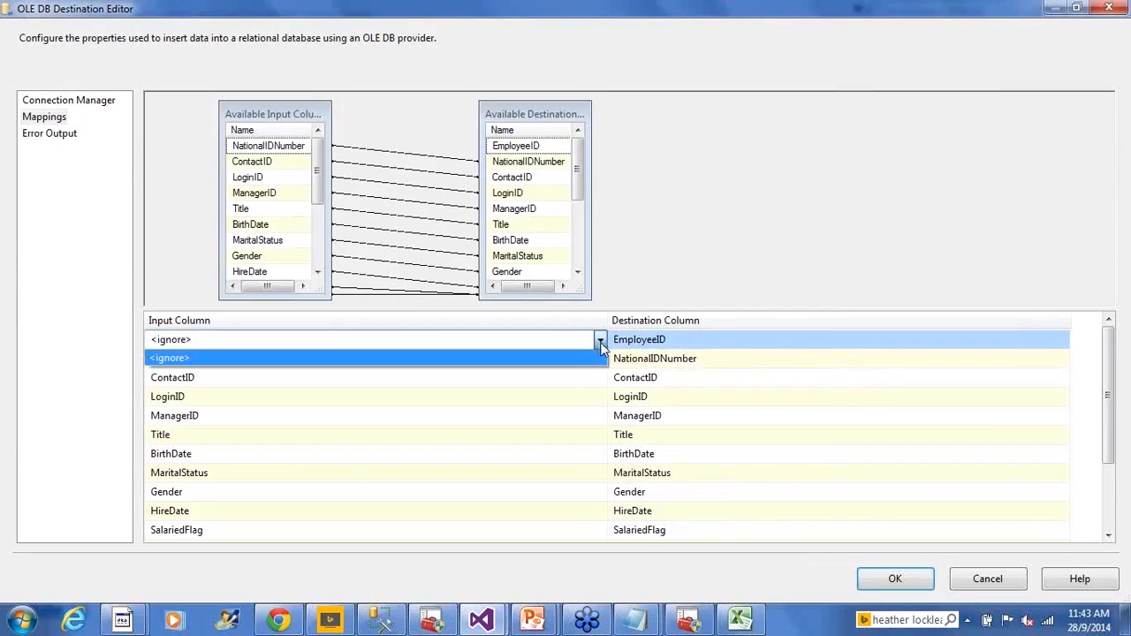
{"action": "left_click", "coordinate": [598, 356]}
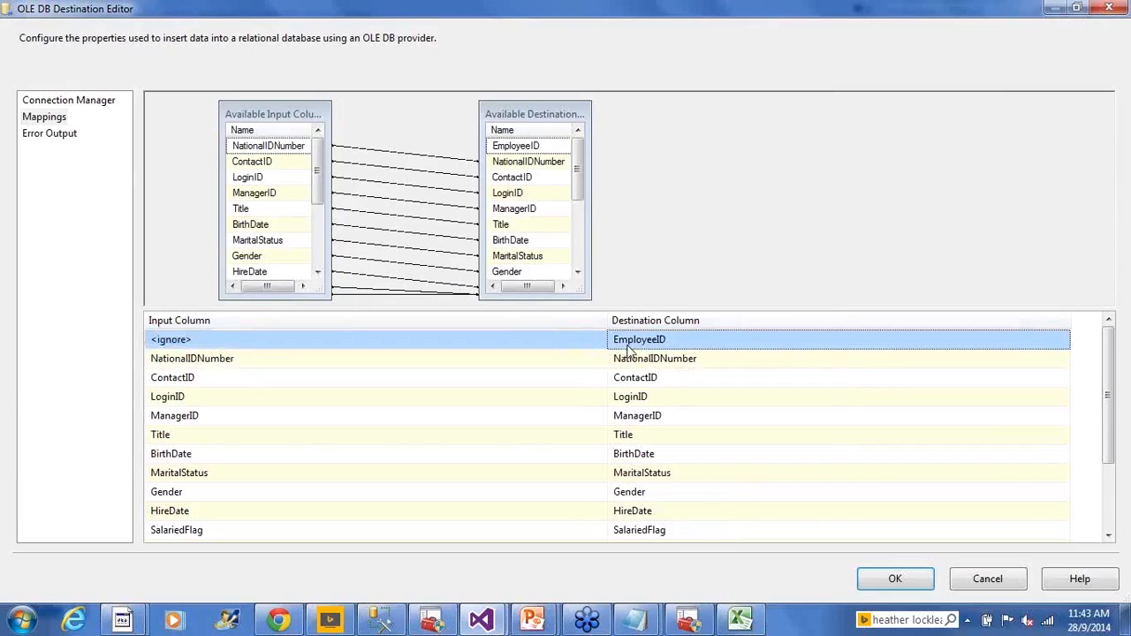
{"action": "left_click", "coordinate": [571, 347]}
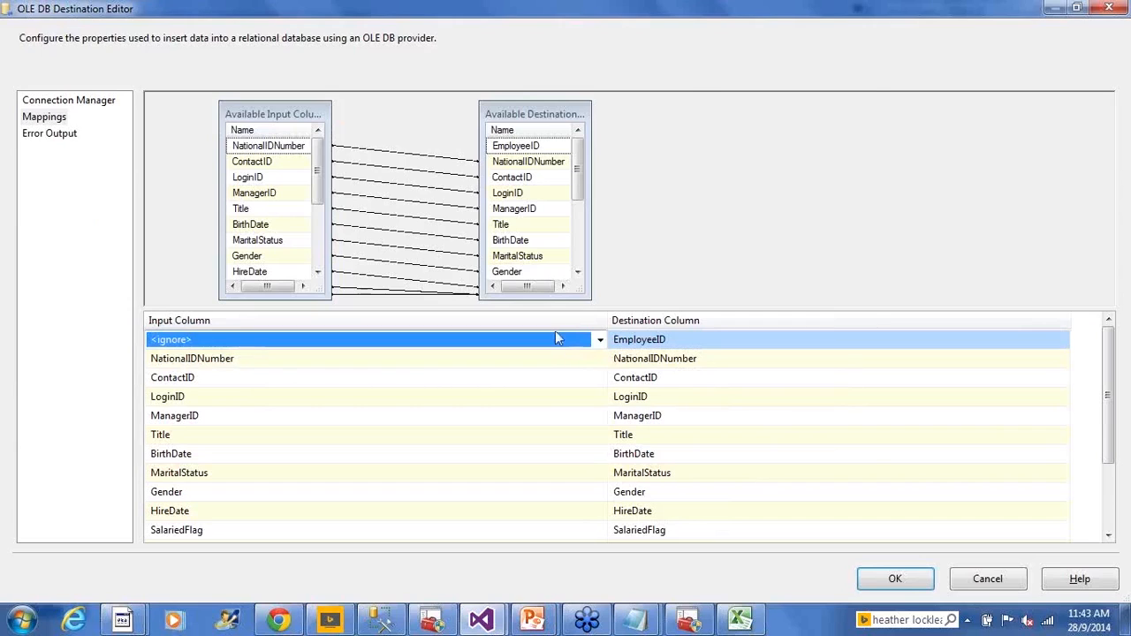
- Switch to SQL Server Management Studio, copy the table name and add the statement sp_help 'HumanResources.NewHires' below the select query
{"action": "key", "text": "alt+Tab"}
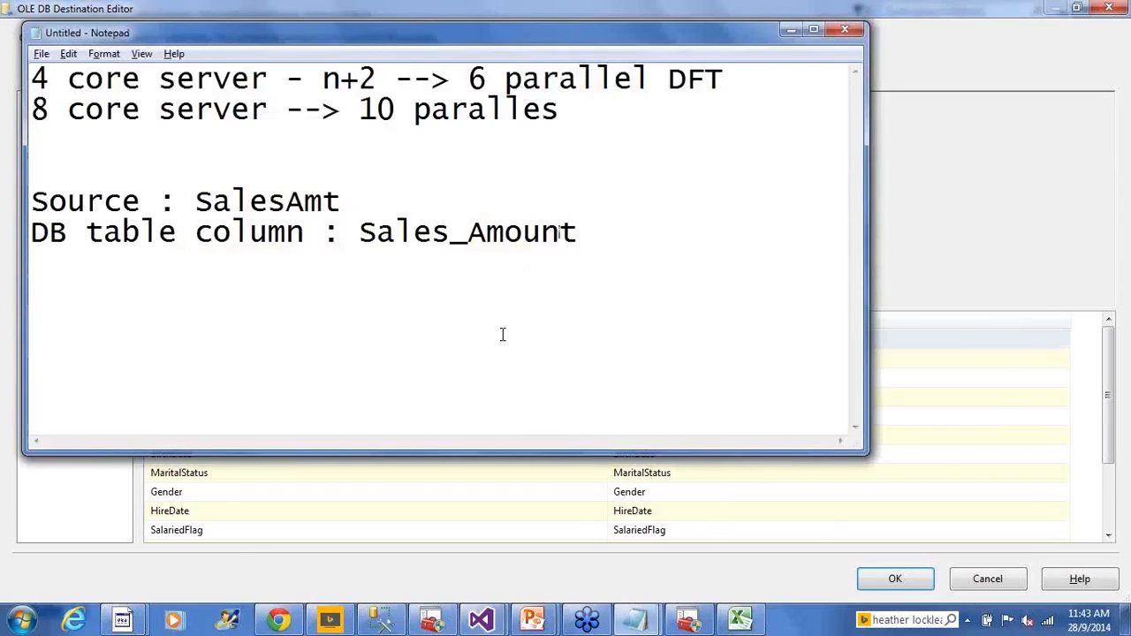
{"action": "key", "text": "alt+Tab"}
{"action": "left_click_drag", "start_coordinate": [361, 105], "coordinate": [514, 106]}
{"action": "left_click", "coordinate": [542, 144]}
{"action": "key", "text": "ctrl+shift+Left"}
{"action": "key", "text": "ctrl+shift+Left"}
{"action": "key", "text": "ctrl+shift+Left"}
{"action": "key", "text": "ctrl+shift+Left"}
{"action": "key", "text": "ctrl+shift+Right"}
{"action": "key", "text": "ctrl+c"}
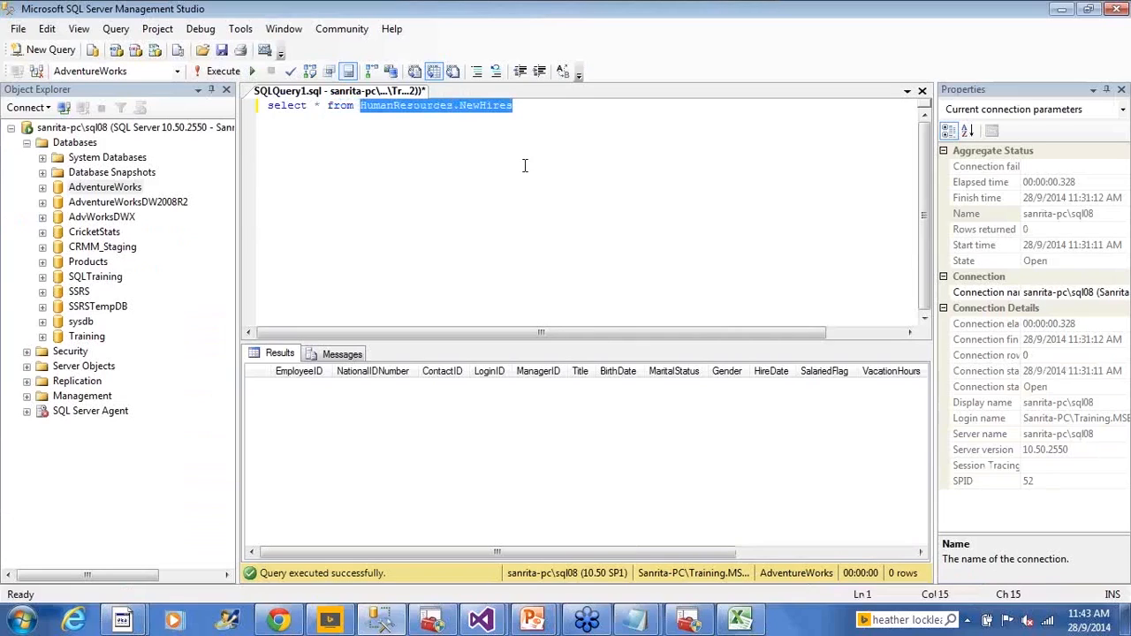
{"action": "left_click", "coordinate": [649, 209]}
{"action": "key", "text": "Return"}
{"action": "key", "text": "Return"}
{"action": "type", "text": "sp_help"}
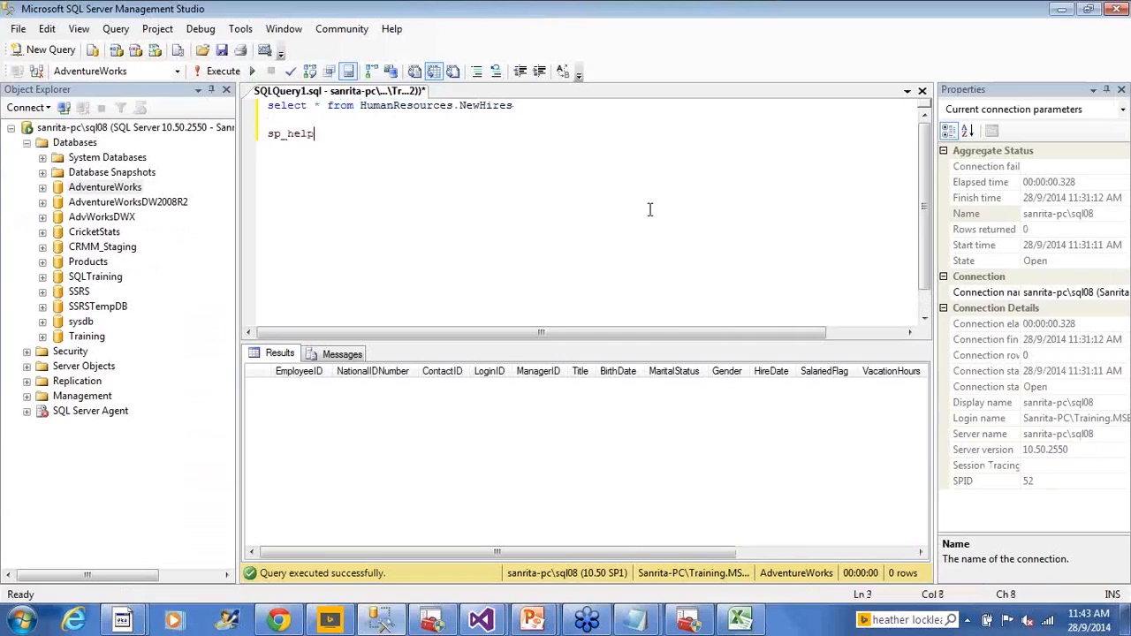
{"action": "type", "text": " '"}
{"action": "key", "text": "ctrl+v"}
{"action": "type", "text": "'"}
- Run only the sp_help statement and enlarge the results area to show the table's definition
{"action": "key", "text": "Home"}
{"action": "key", "text": "shift+End"}
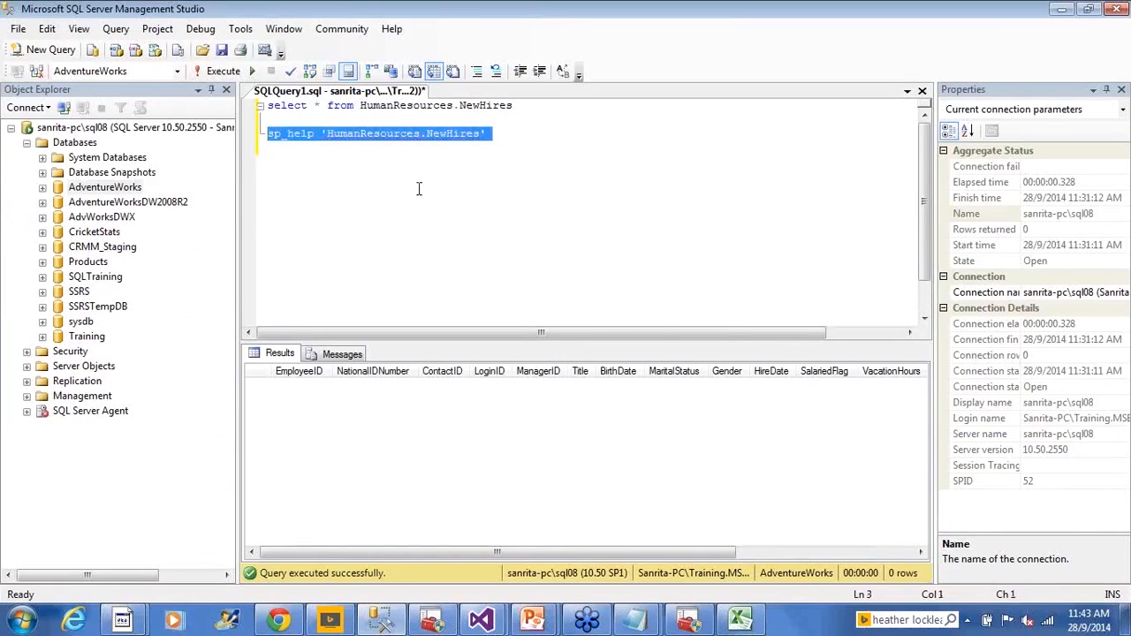
{"action": "left_click", "coordinate": [217, 70]}
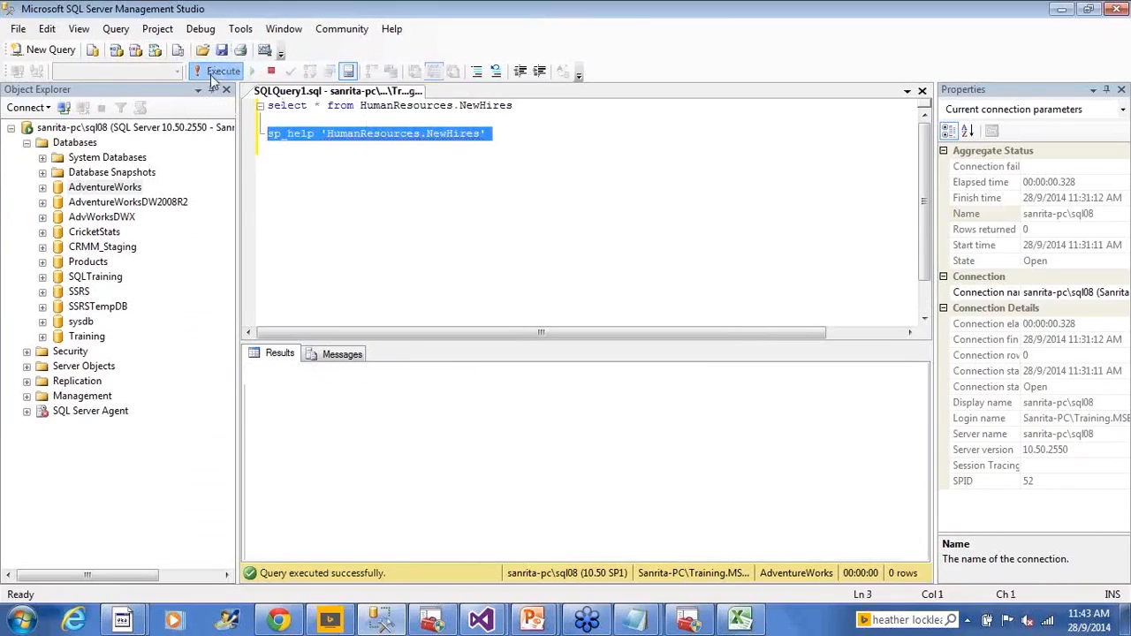
{"action": "left_click_drag", "start_coordinate": [429, 341], "coordinate": [439, 249]}
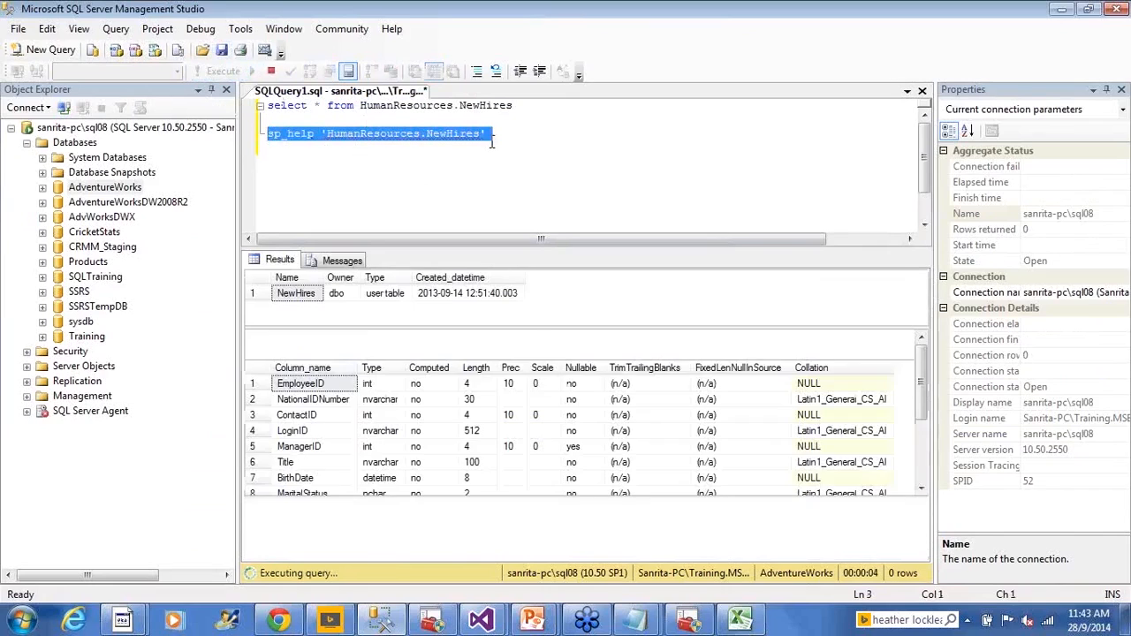
{"action": "left_click", "coordinate": [620, 193]}
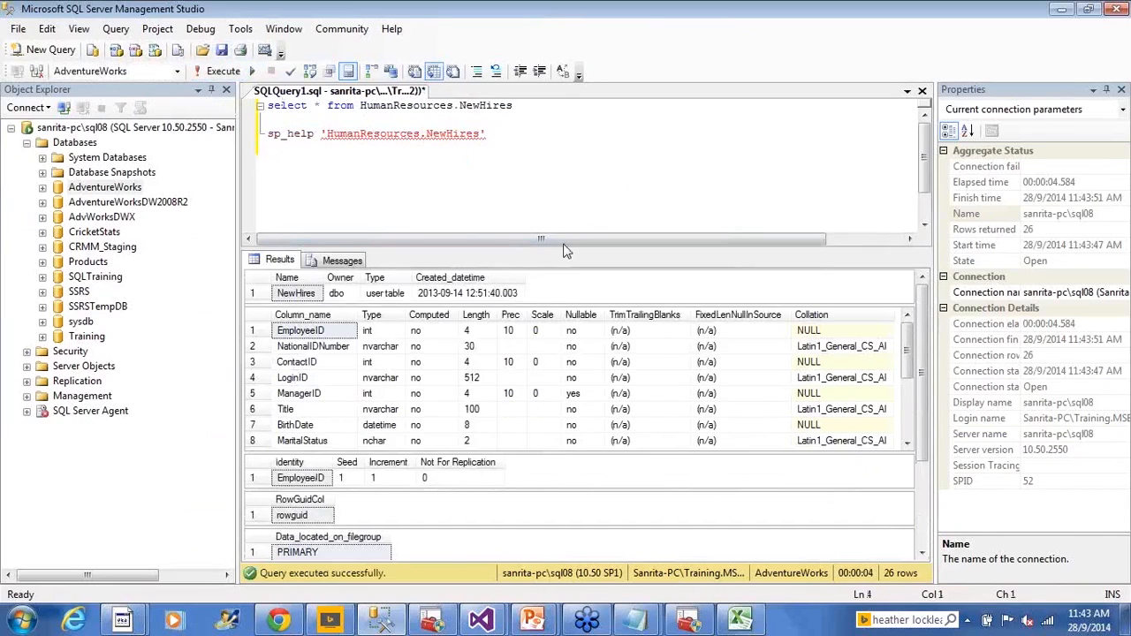
- Examine the identity column of NewHires with its seed and increment in the sp_help results
{"action": "left_click", "coordinate": [320, 481]}
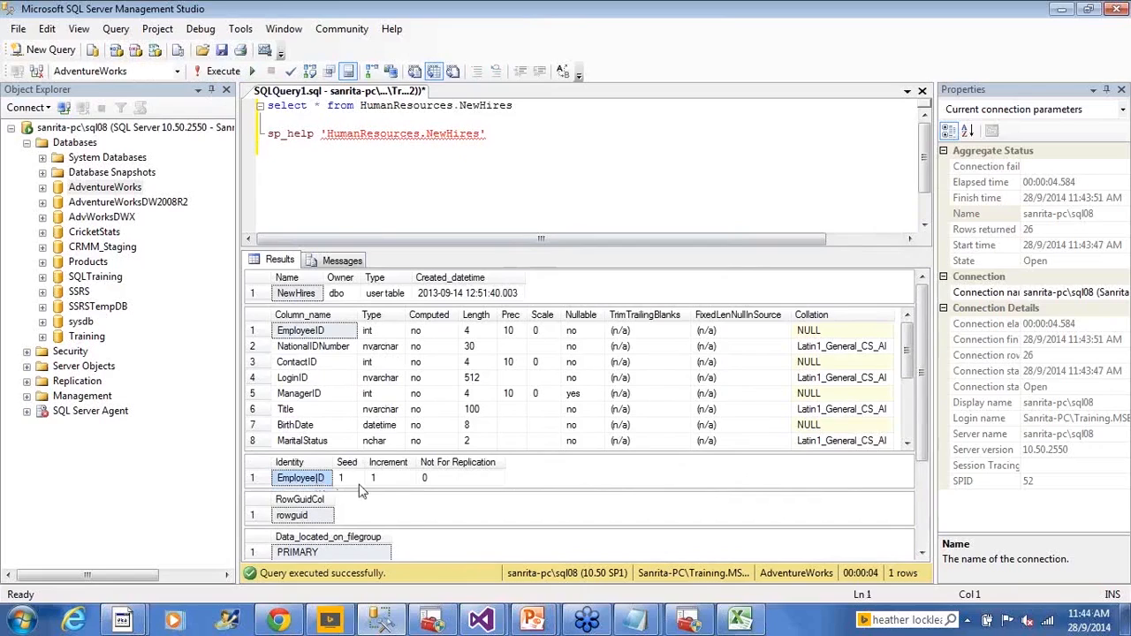
{"action": "left_click", "coordinate": [357, 484]}
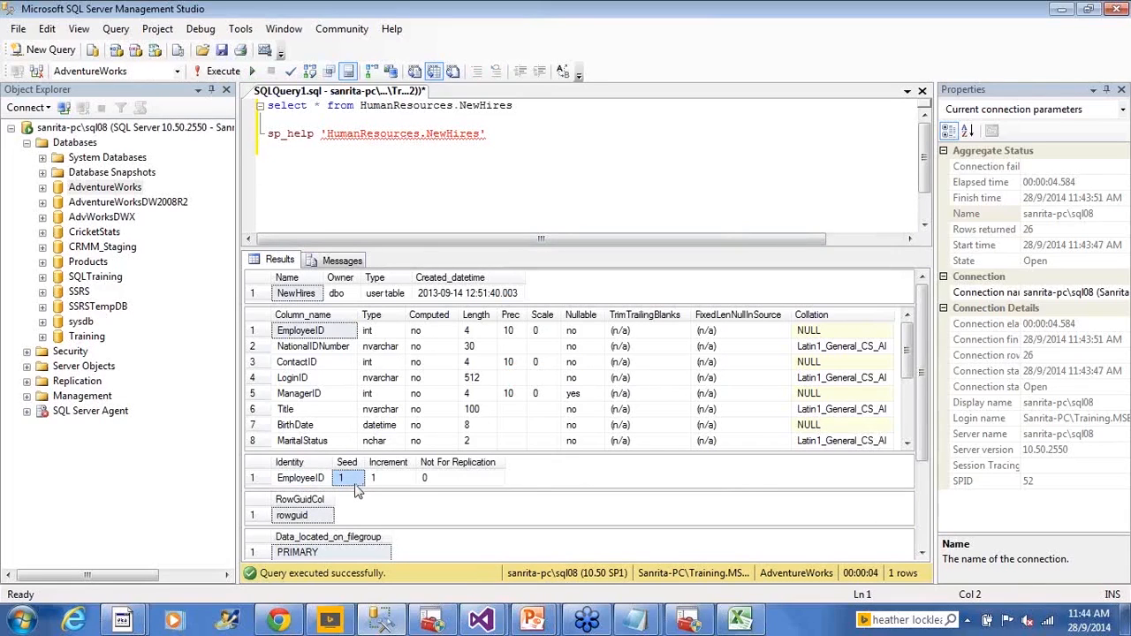
{"action": "left_click", "coordinate": [389, 487]}
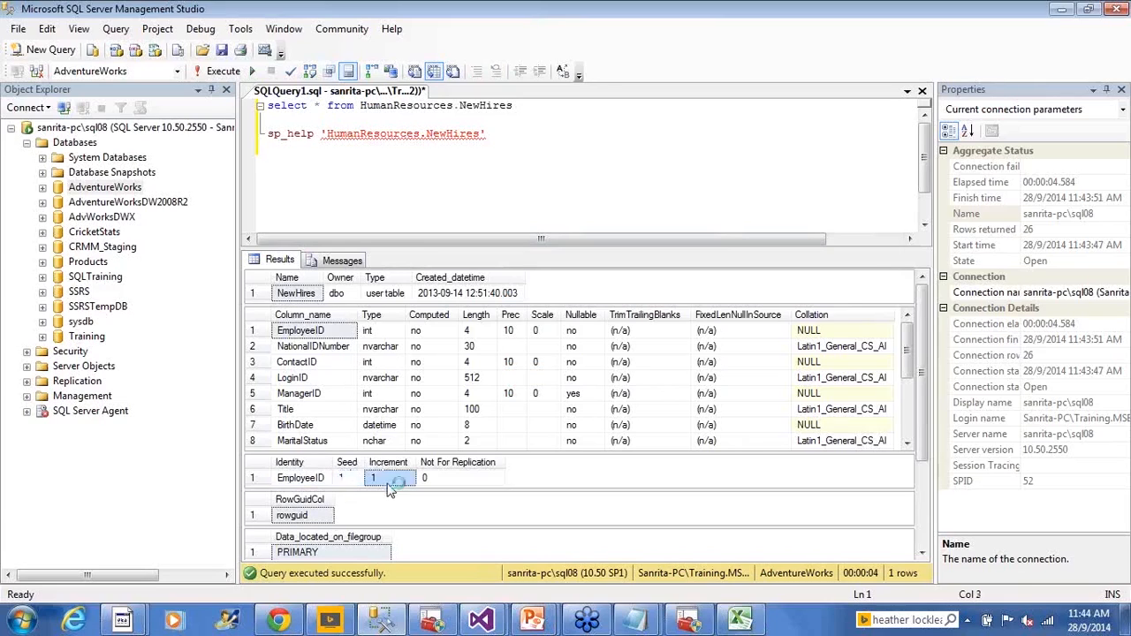
{"action": "left_click", "coordinate": [330, 483]}
{"action": "left_click", "coordinate": [370, 484]}
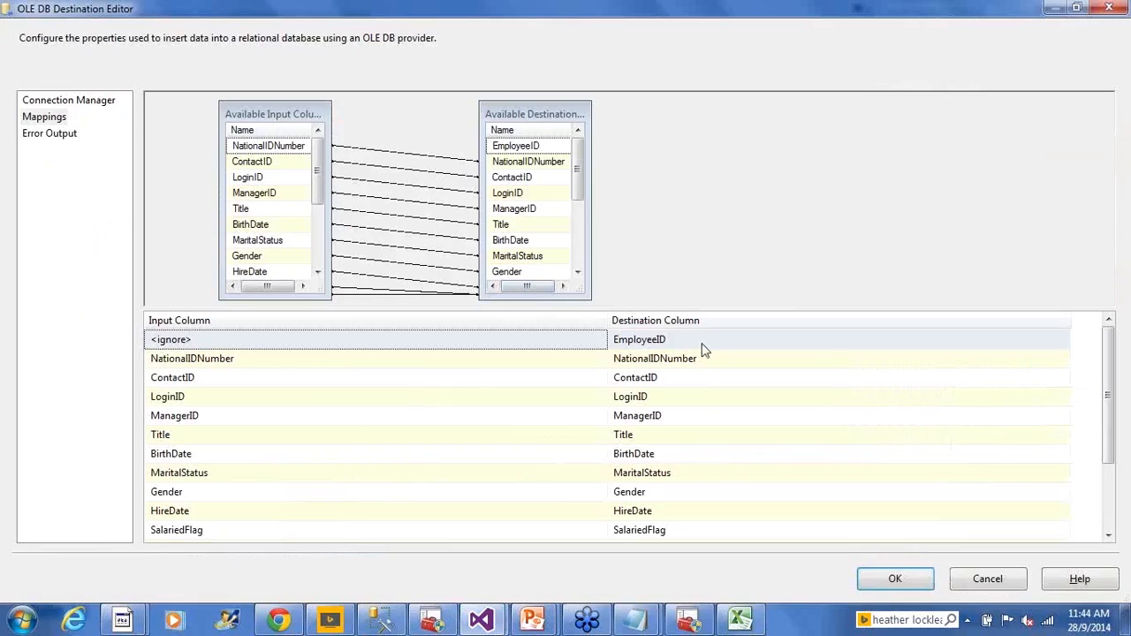
- Recheck the EmployeeID destination column and the remaining mappings, and accept the OLE DB Destination settings
{"action": "mouse_move", "coordinate": [704, 350]}
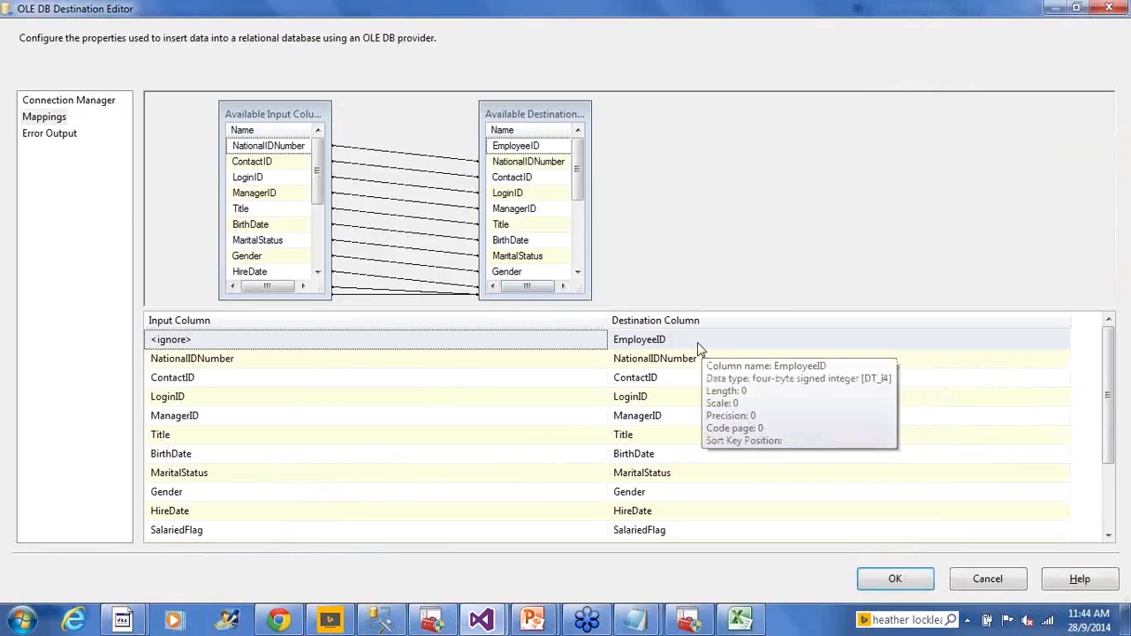
{"action": "scroll", "coordinate": [1115, 369], "scroll_direction": "down", "scroll_amount": 2}
{"action": "scroll", "coordinate": [1052, 389], "scroll_direction": "up", "scroll_amount": 2}
{"action": "left_click", "coordinate": [885, 582]}
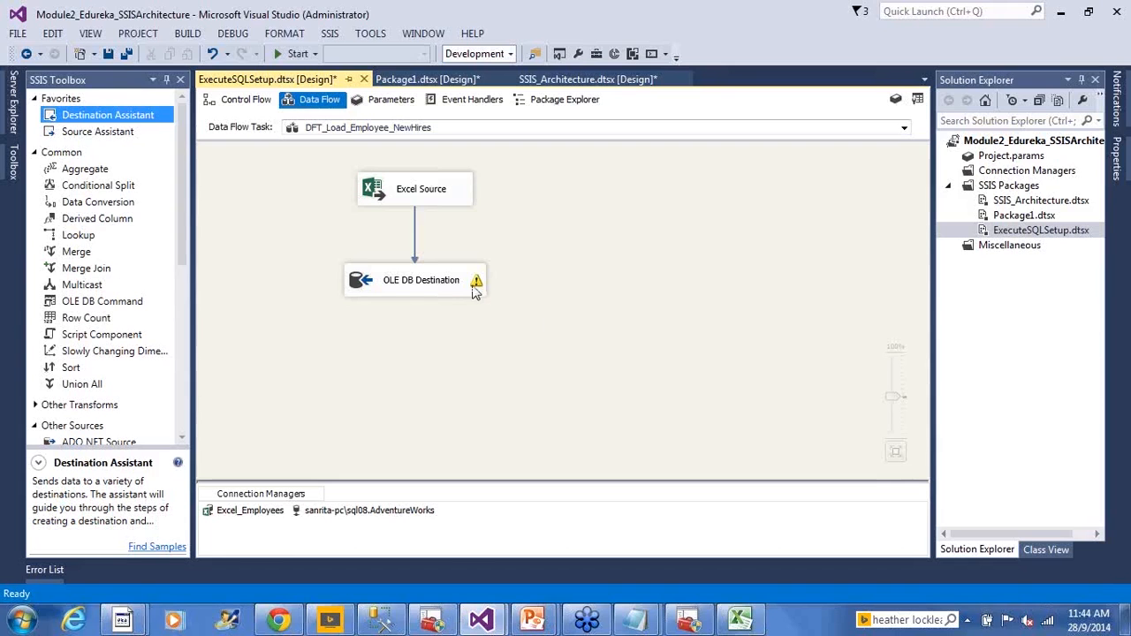
- Read the OLE DB Destination's warning, and check the Gender column's length in the sp_help results in SQL Server Management Studio
{"action": "mouse_move", "coordinate": [475, 291]}
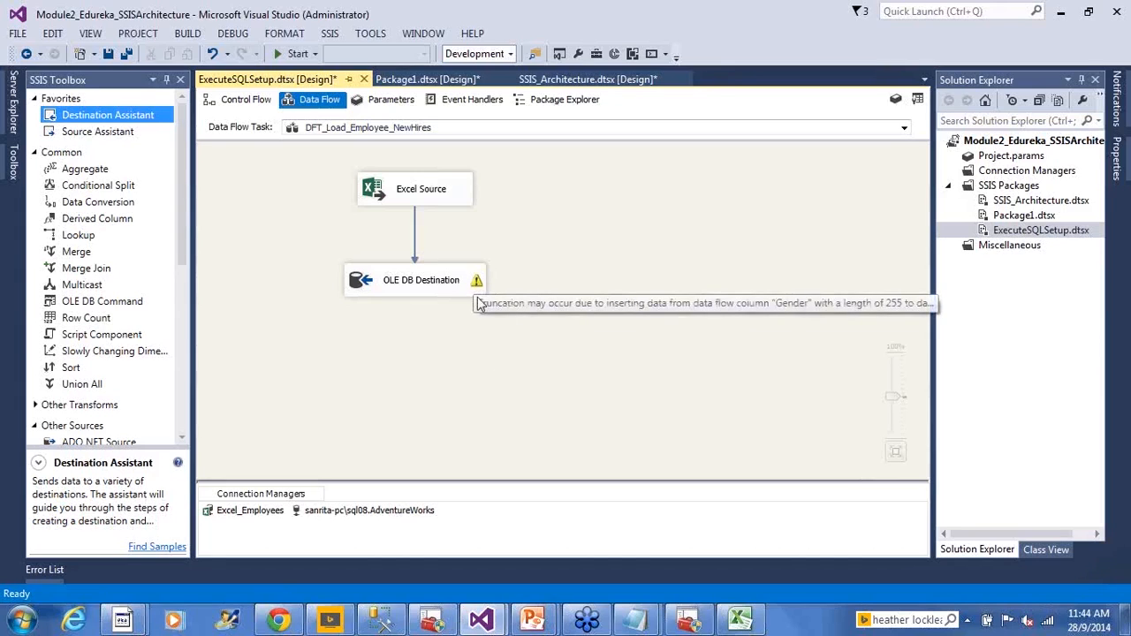
{"action": "key", "text": "alt+Tab"}
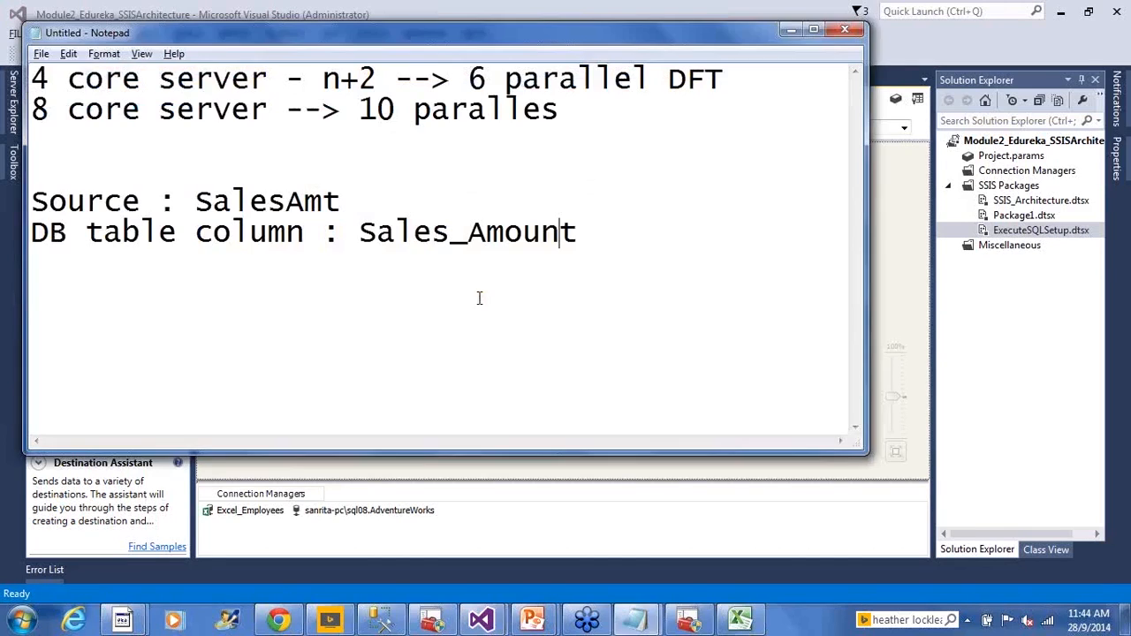
{"action": "key", "text": "alt+Tab"}
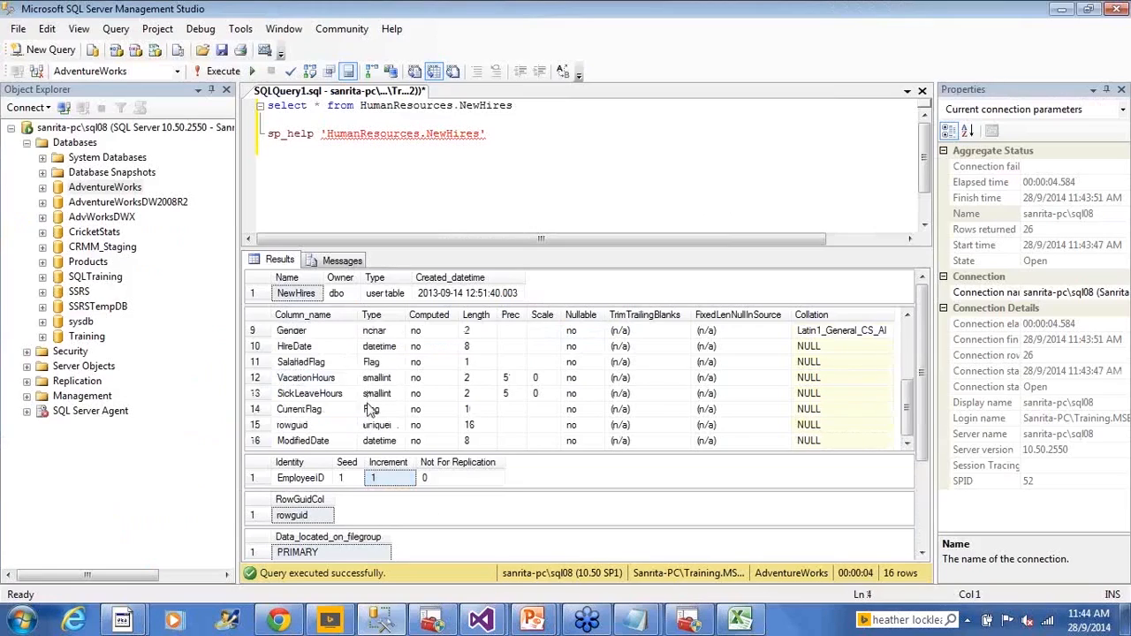
{"action": "left_click", "coordinate": [272, 332]}
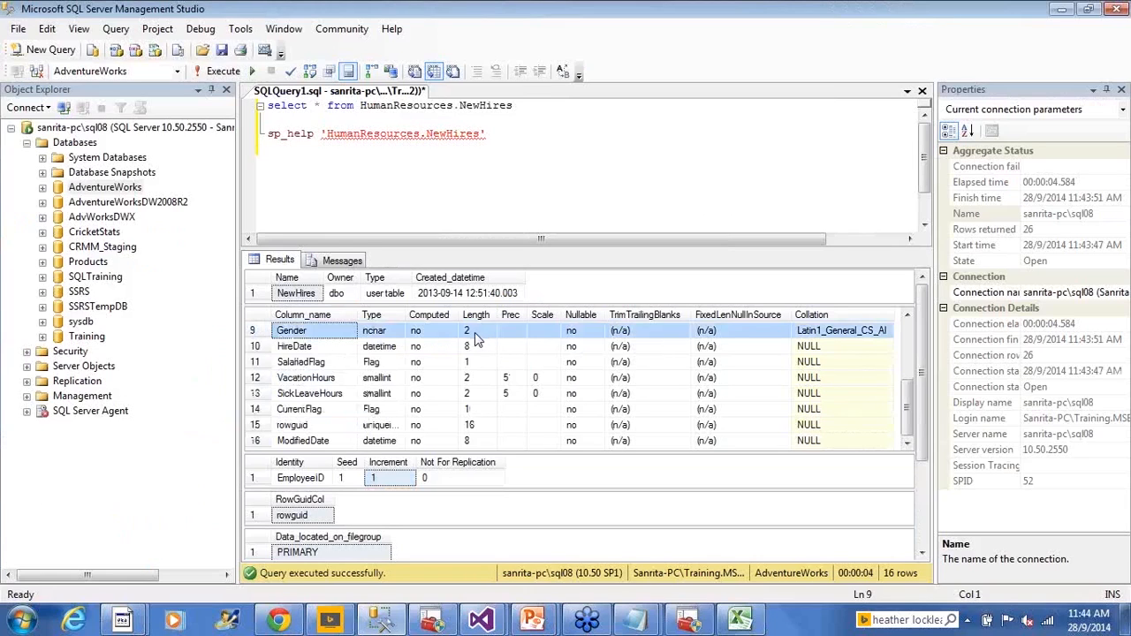
- Switch to Employees.xls in Excel to inspect the source data, minimize it and return to the data flow in Visual Studio
{"action": "left_click", "coordinate": [741, 621]}
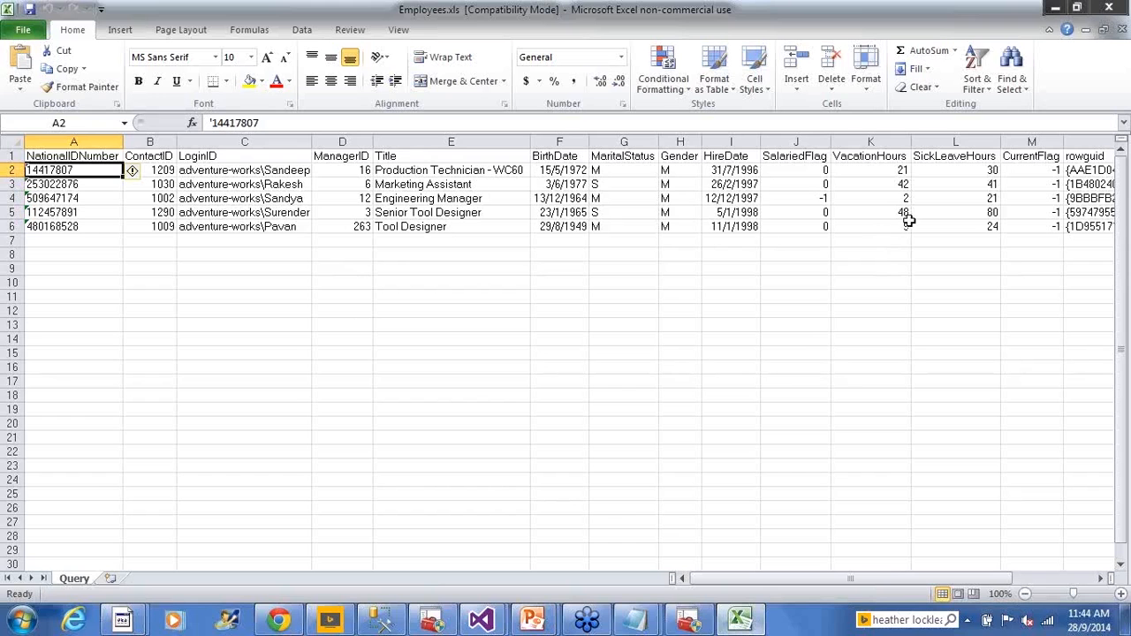
{"action": "left_click", "coordinate": [905, 224]}
{"action": "mouse_move", "coordinate": [894, 581]}
{"action": "left_mouse_down"}
{"action": "mouse_move", "coordinate": [943, 579]}
{"action": "mouse_move", "coordinate": [887, 578]}
{"action": "left_mouse_up"}
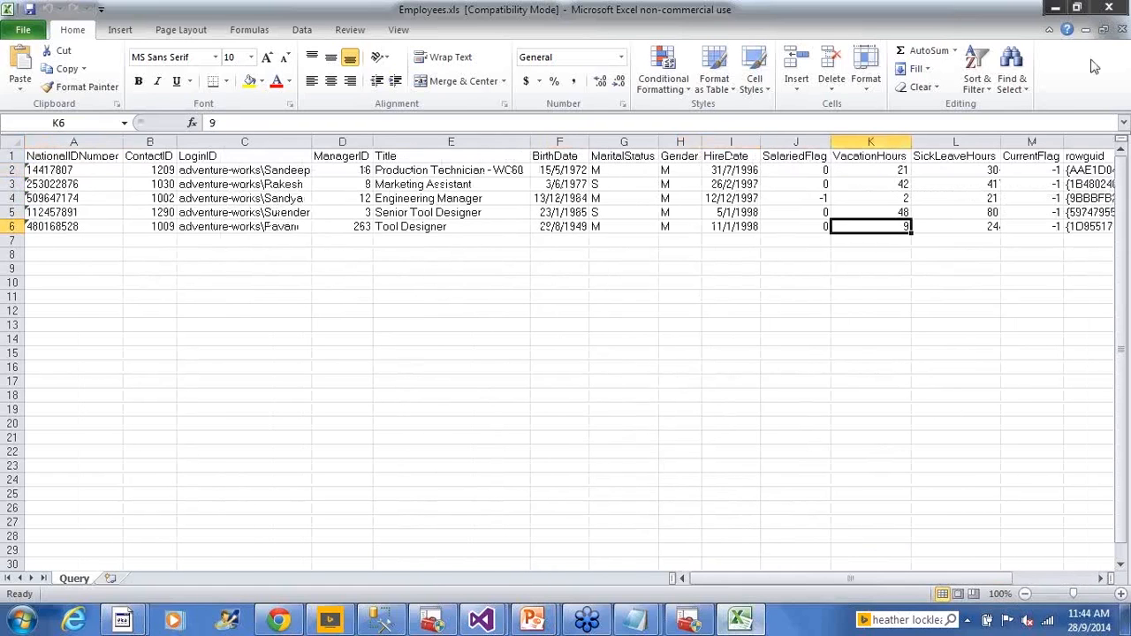
{"action": "left_click", "coordinate": [1053, 8]}
{"action": "mouse_move", "coordinate": [499, 623]}
{"action": "left_click", "coordinate": [566, 570]}
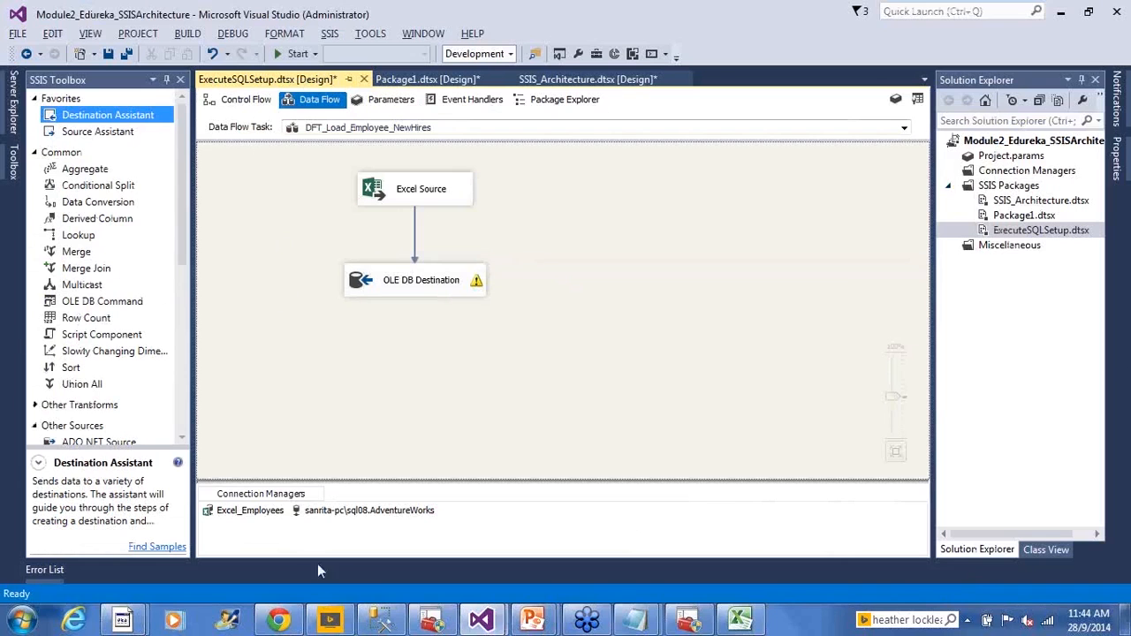
- Switch to SQL Server Management Studio and run only the select query on HumanResources.NewHires to check the table's contents
{"action": "left_click", "coordinate": [369, 625]}
{"action": "left_click_drag", "start_coordinate": [514, 105], "coordinate": [225, 92]}
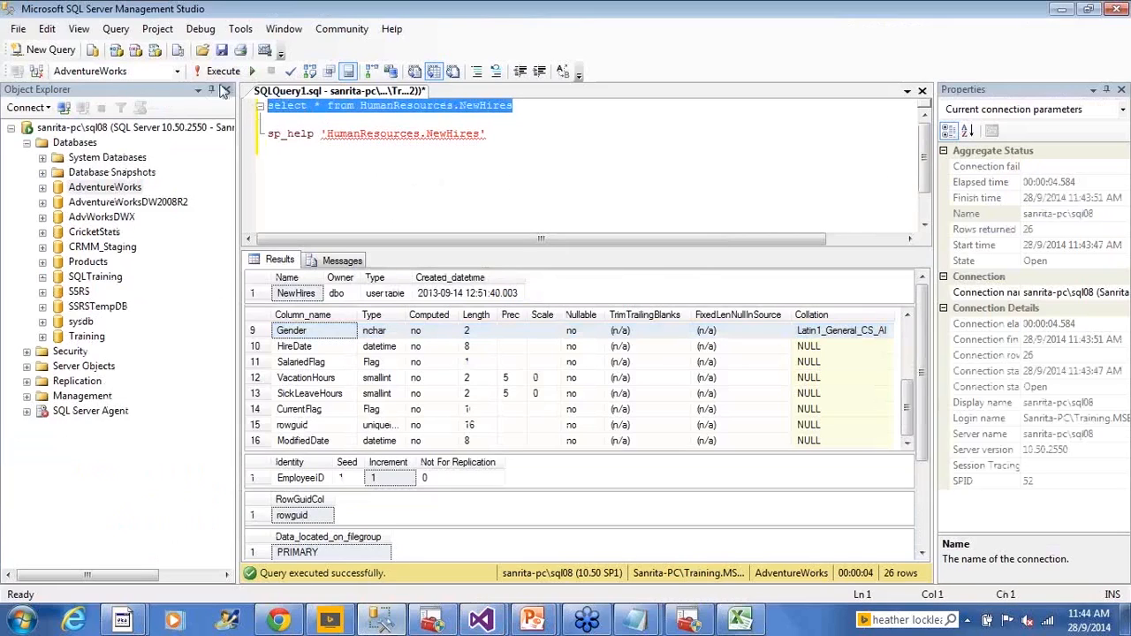
{"action": "left_click", "coordinate": [219, 72]}
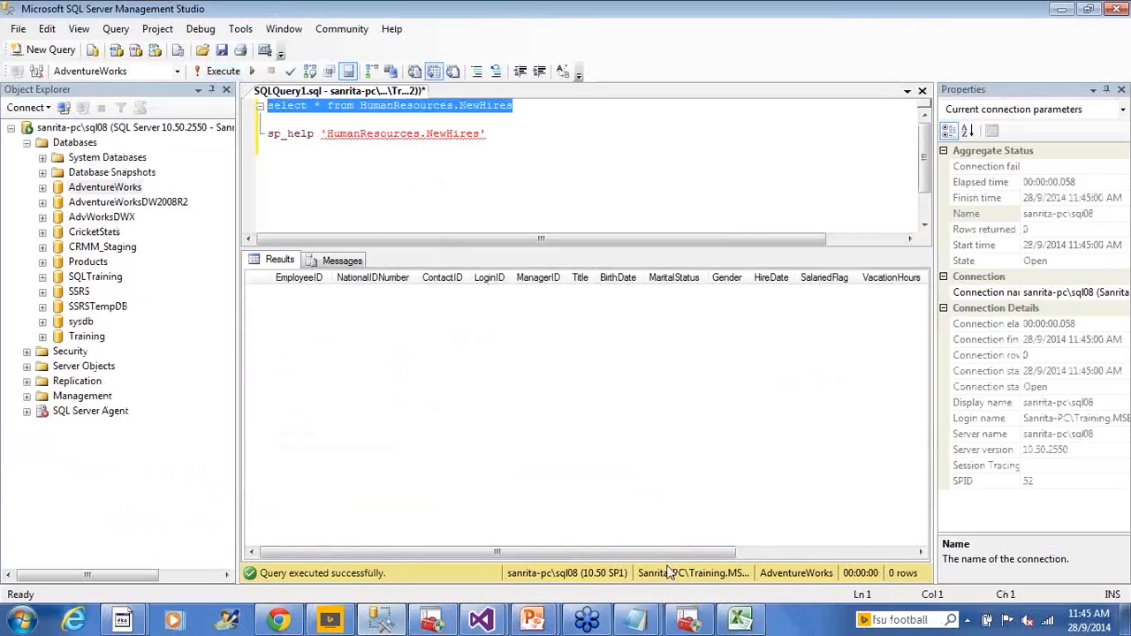
- Return to Visual Studio, show the package's control flow and execute the package ExecuteSQLSetup.dtsx
{"action": "left_click", "coordinate": [481, 620]}
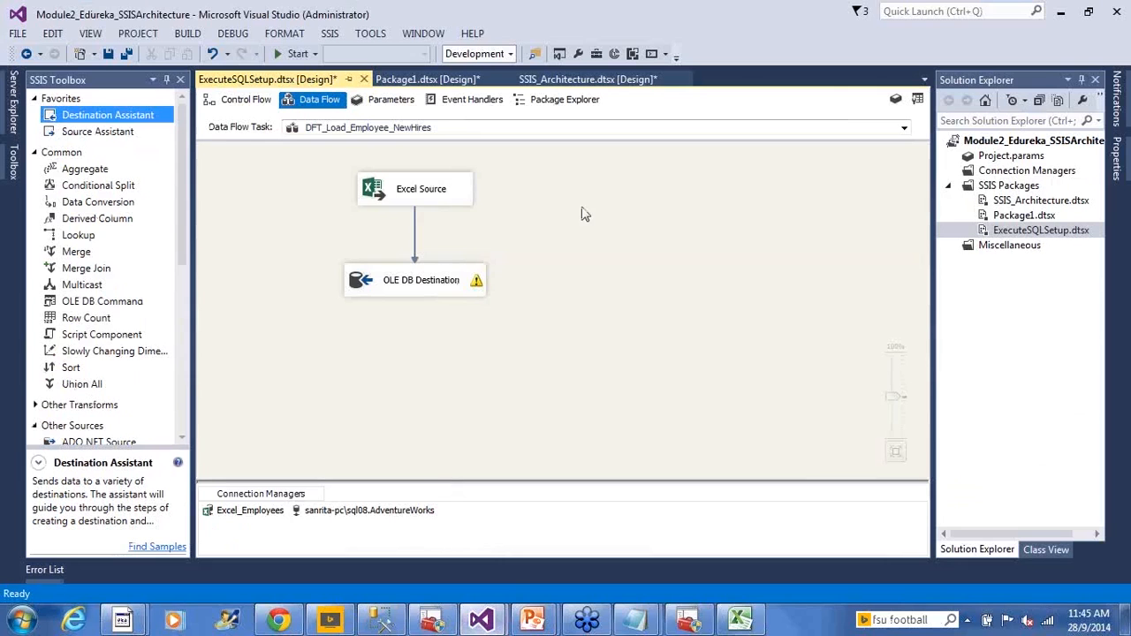
{"action": "left_click", "coordinate": [245, 102]}
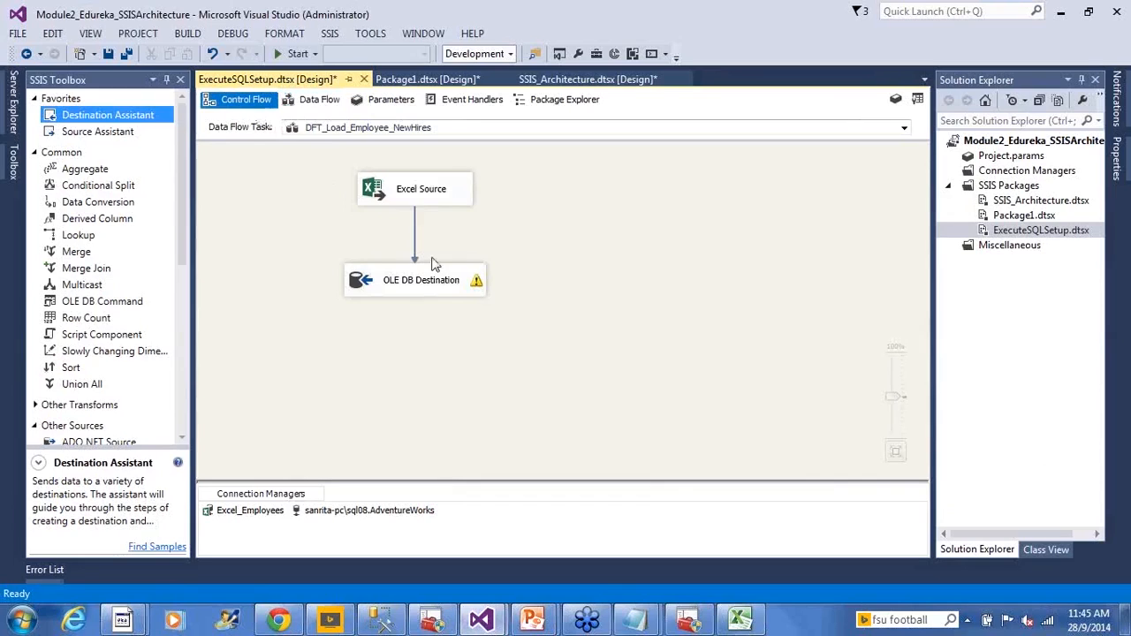
{"action": "right_click", "coordinate": [1007, 233]}
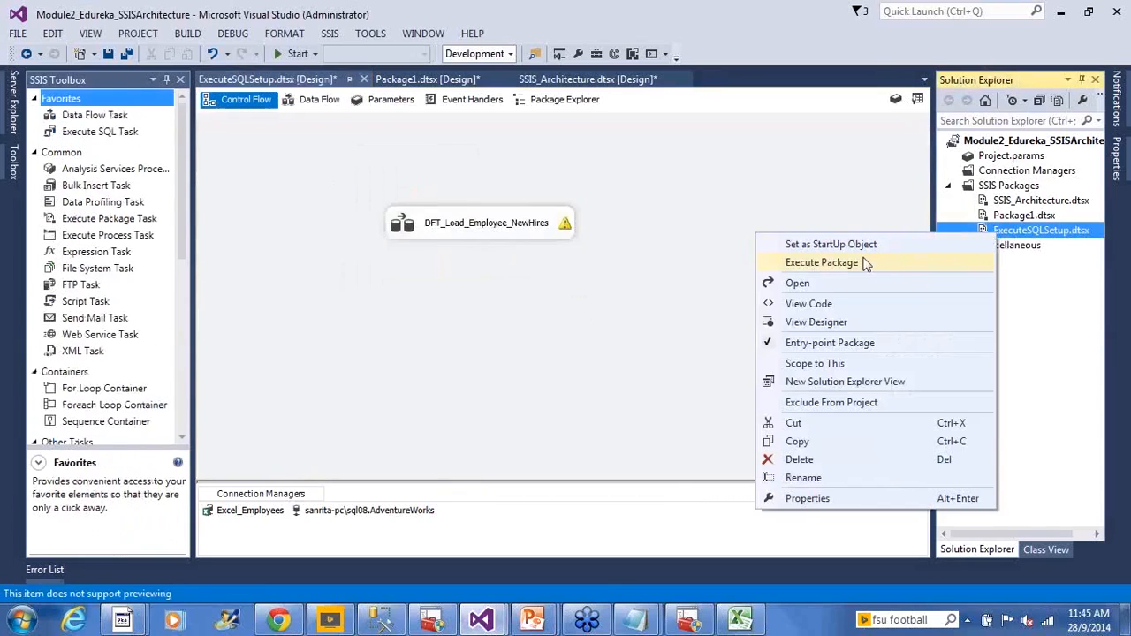
{"action": "left_click", "coordinate": [716, 299]}
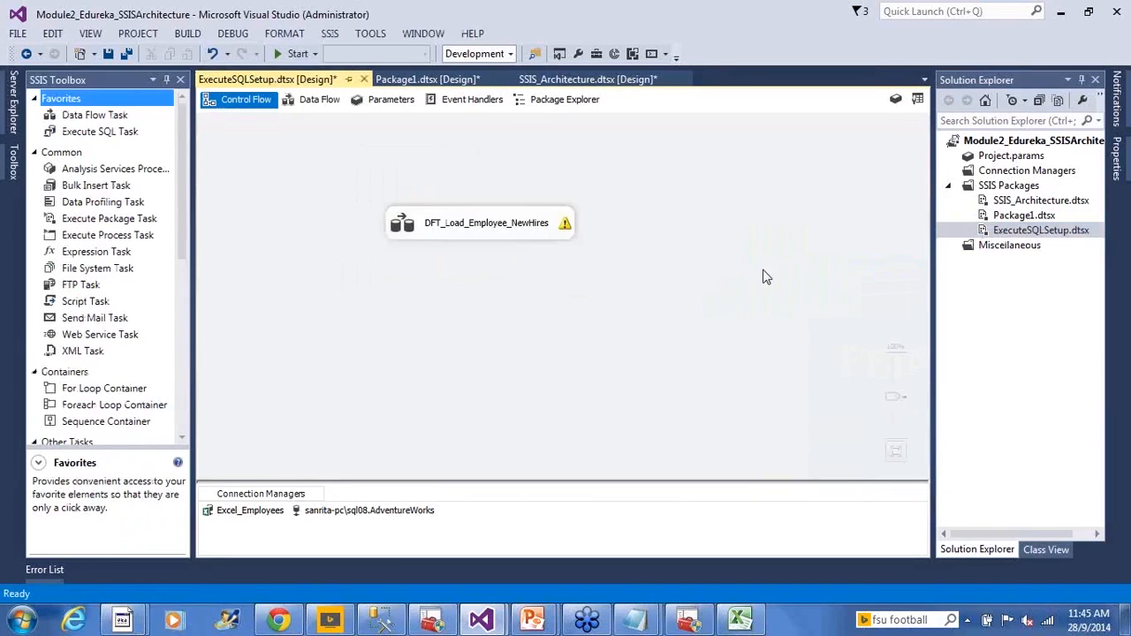
{"action": "right_click", "coordinate": [997, 232]}
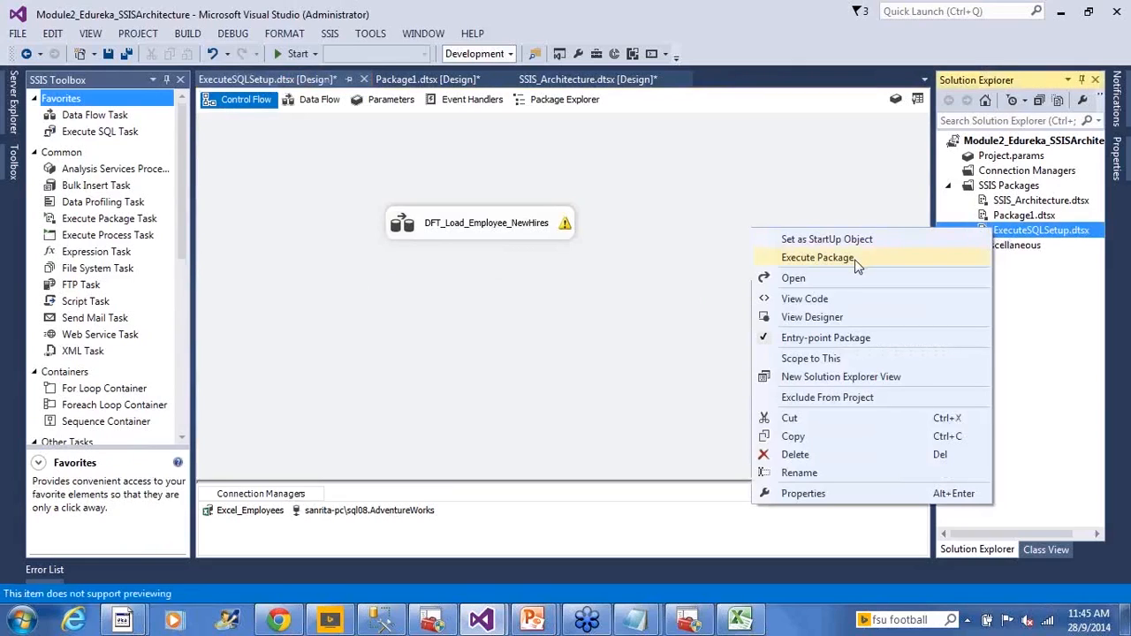
{"action": "left_click", "coordinate": [817, 257]}
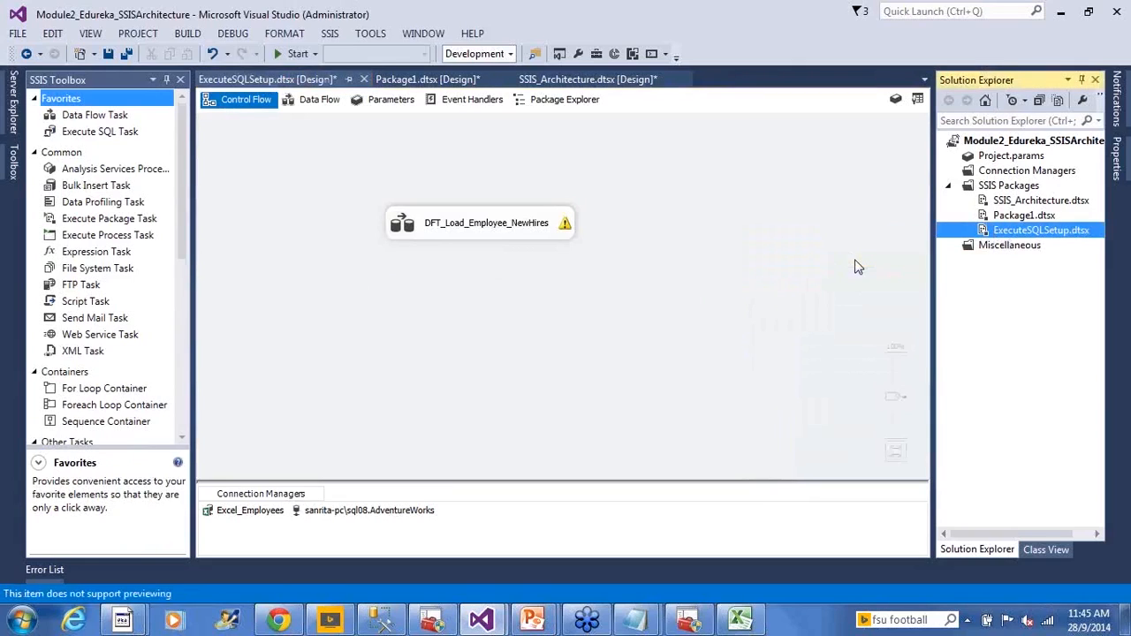
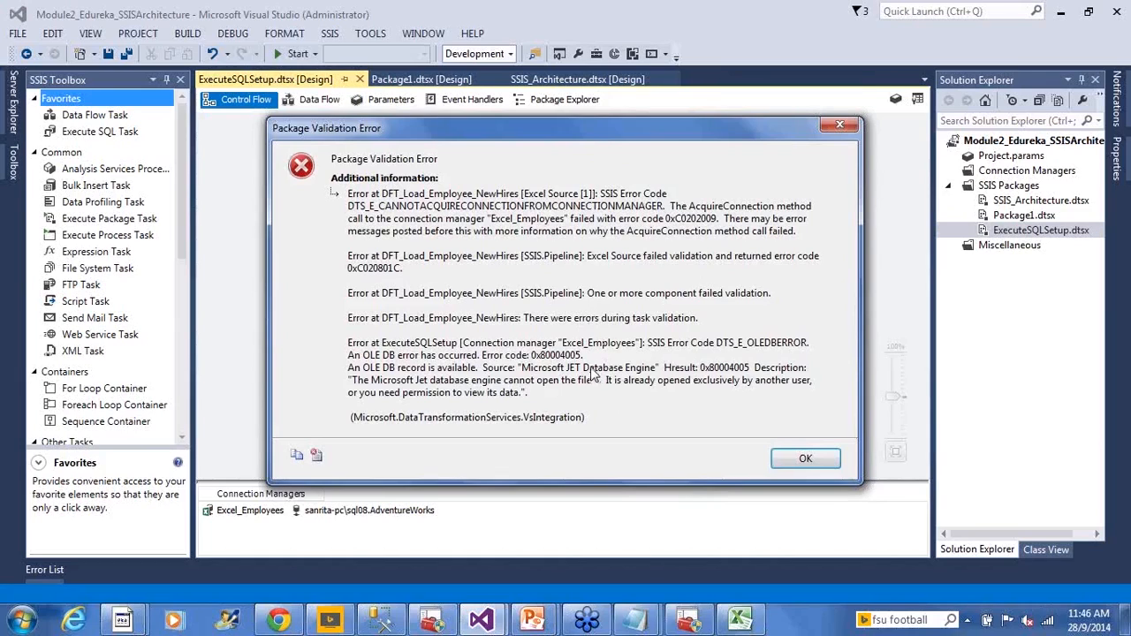
- Dismiss the package validation error and open the Excel Source in DFT_Load_Employee_NewHires to check its connection
{"action": "left_click", "coordinate": [803, 459]}
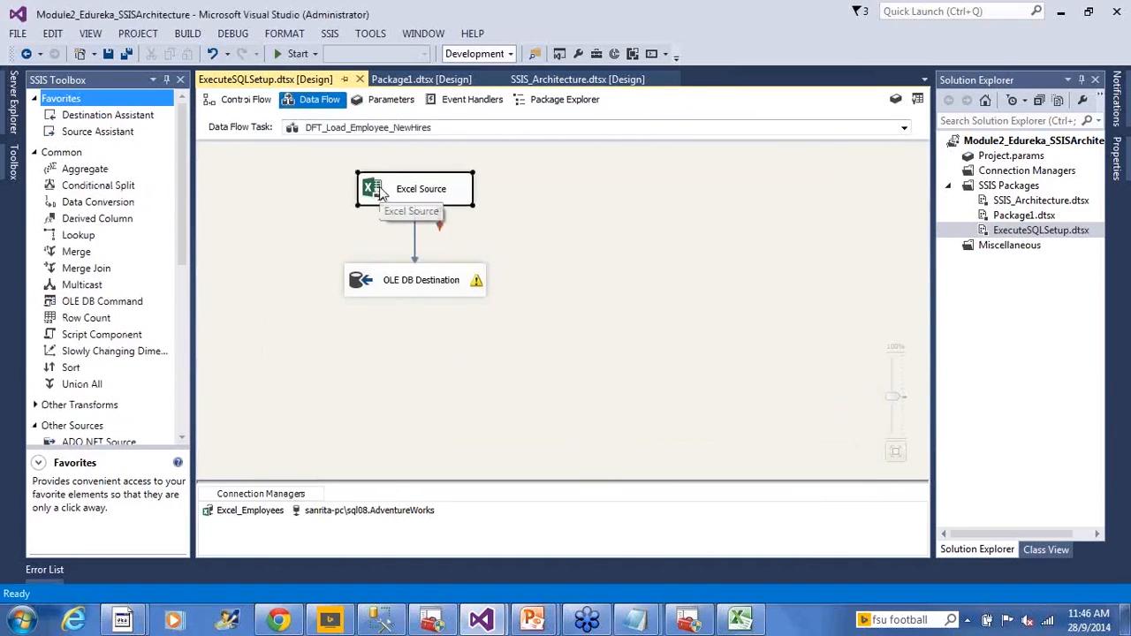
{"action": "left_click", "coordinate": [381, 195]}
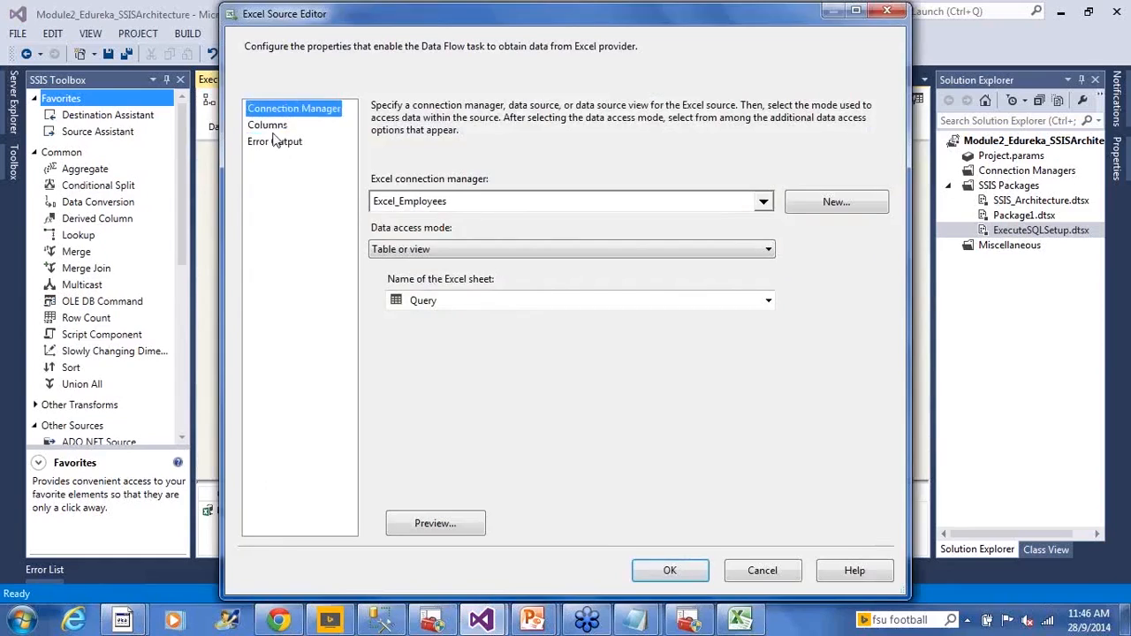
{"action": "left_click", "coordinate": [446, 438]}
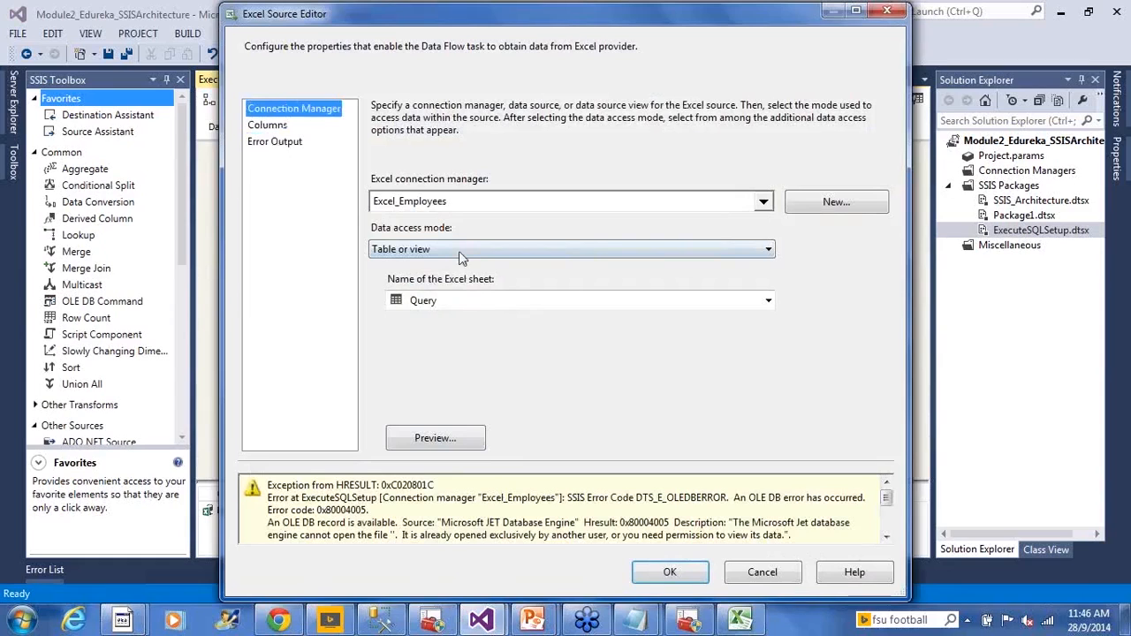
- Switch to Excel and close the Employees.xls workbook to release the file, and cancel the Excel Source editor in Visual Studio
{"action": "left_click", "coordinate": [742, 622]}
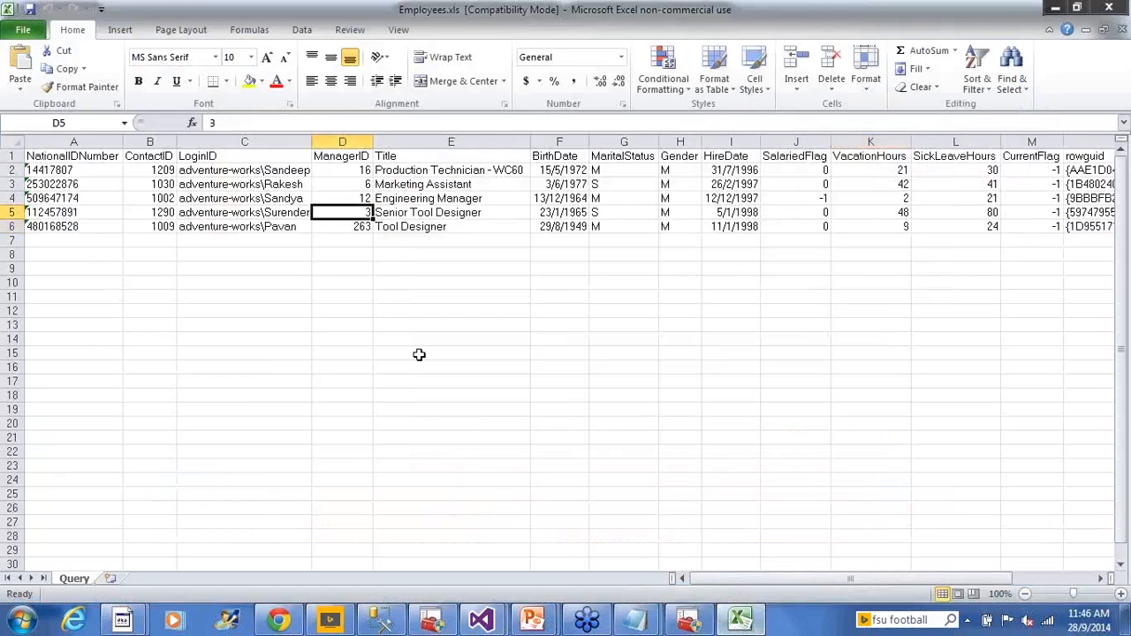
{"action": "left_click", "coordinate": [476, 300]}
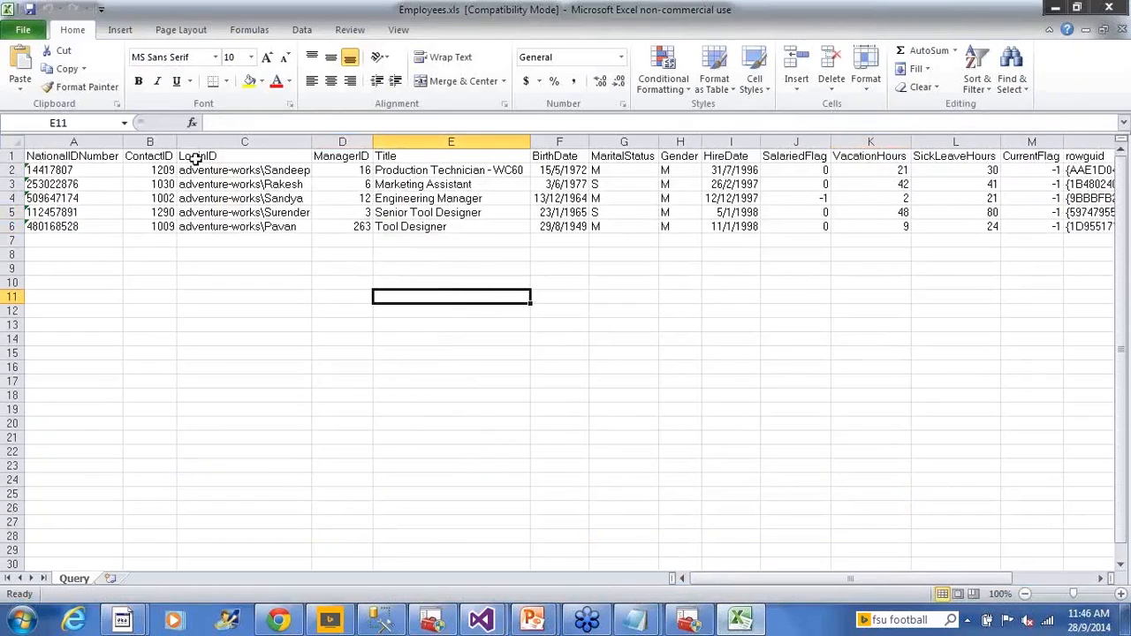
{"action": "left_click", "coordinate": [458, 272]}
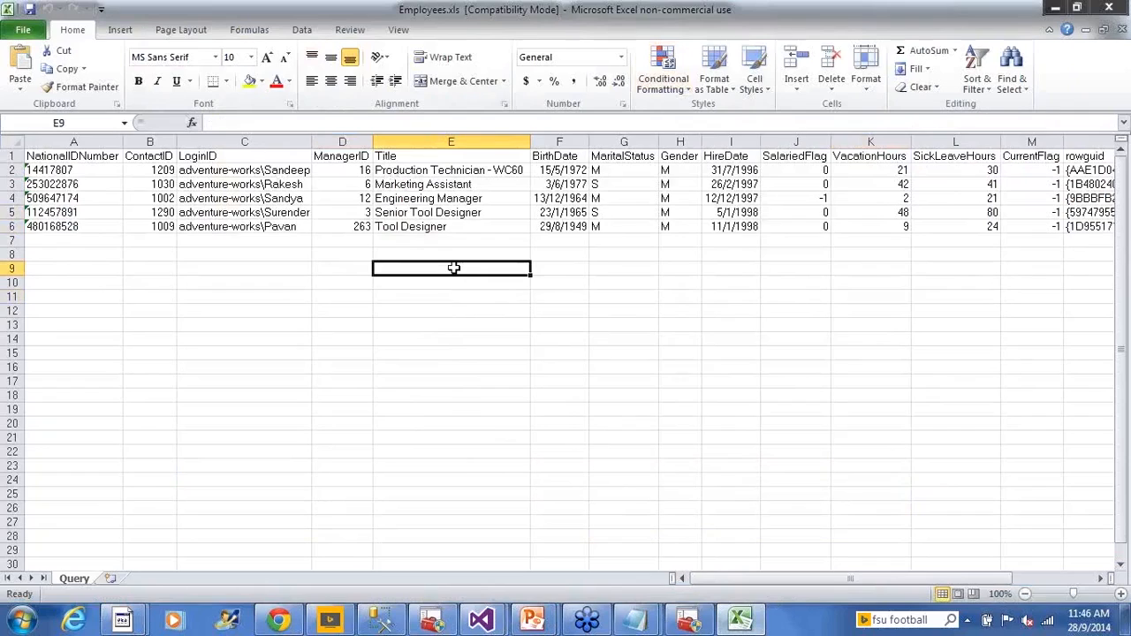
{"action": "left_click", "coordinate": [573, 265]}
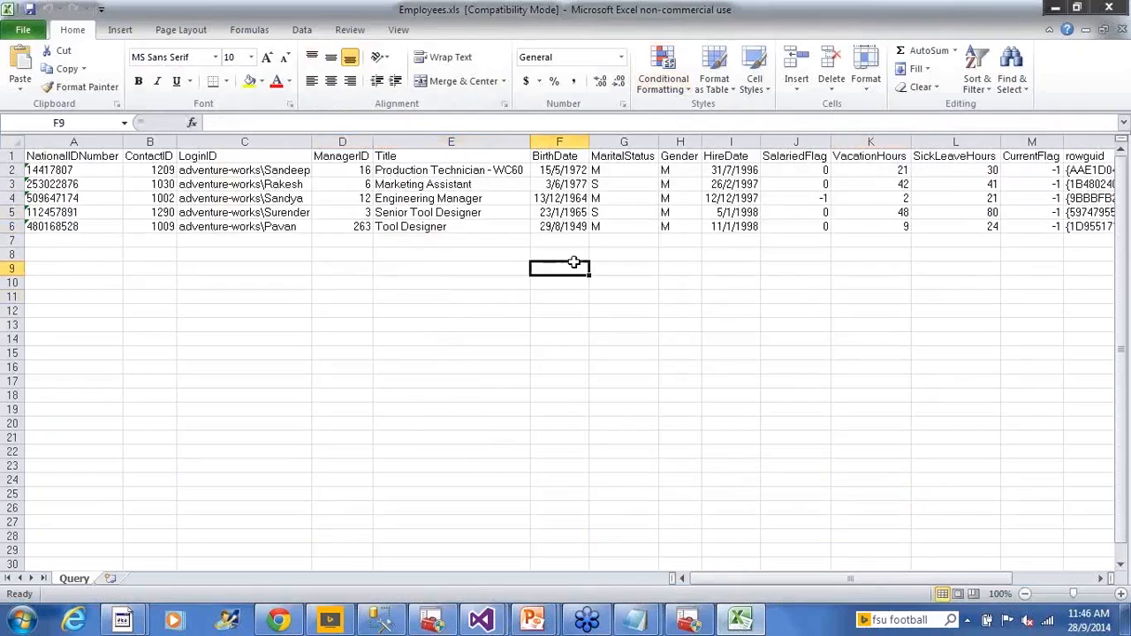
{"action": "left_click", "coordinate": [712, 228]}
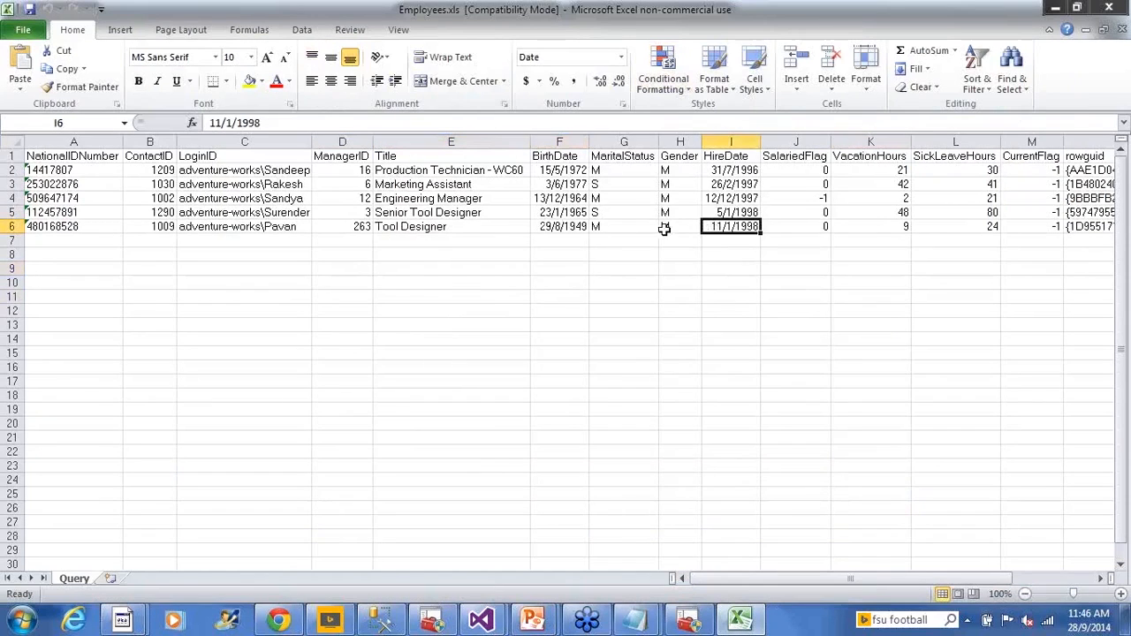
{"action": "left_click", "coordinate": [1106, 7]}
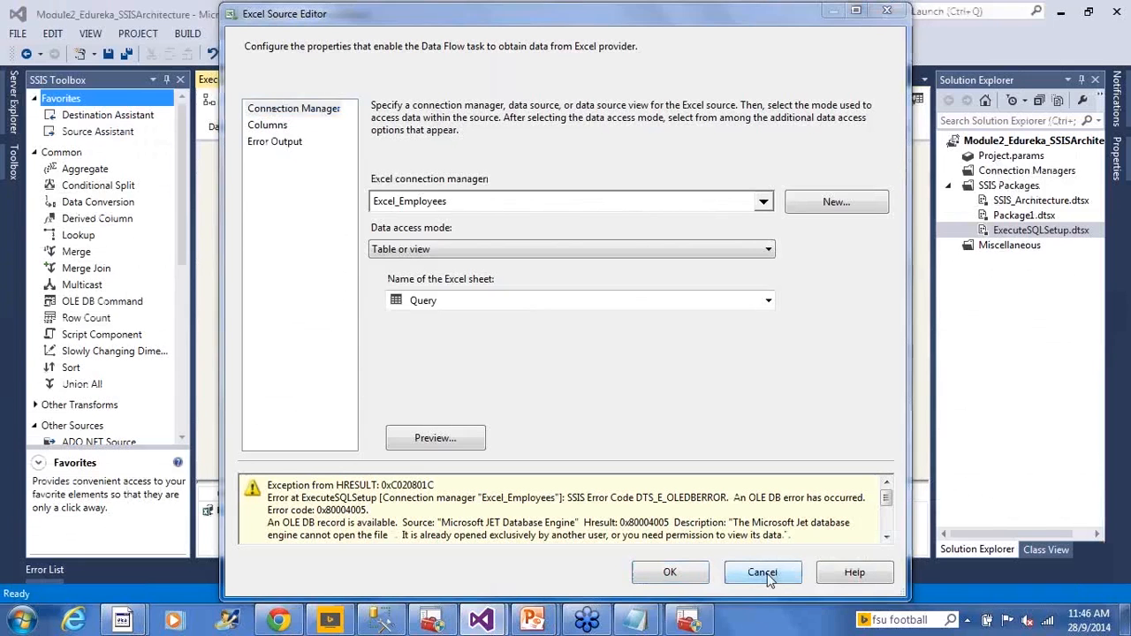
{"action": "left_click", "coordinate": [765, 573]}
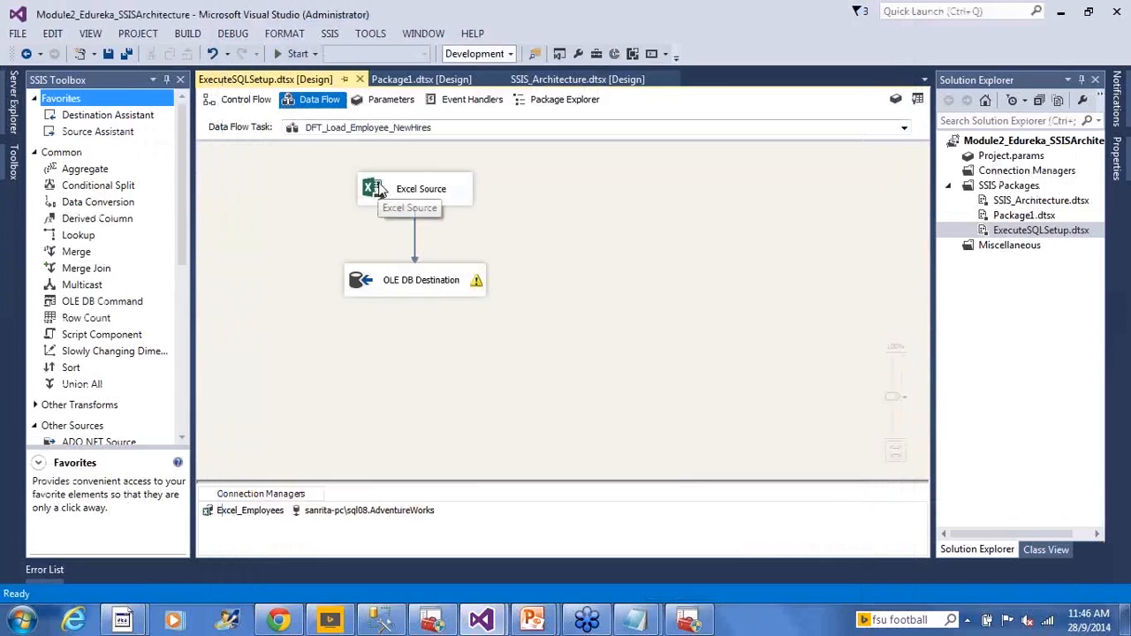
- Reopen the Excel Source editor, check its column mappings and cancel without changes
{"action": "double_click", "coordinate": [379, 195]}
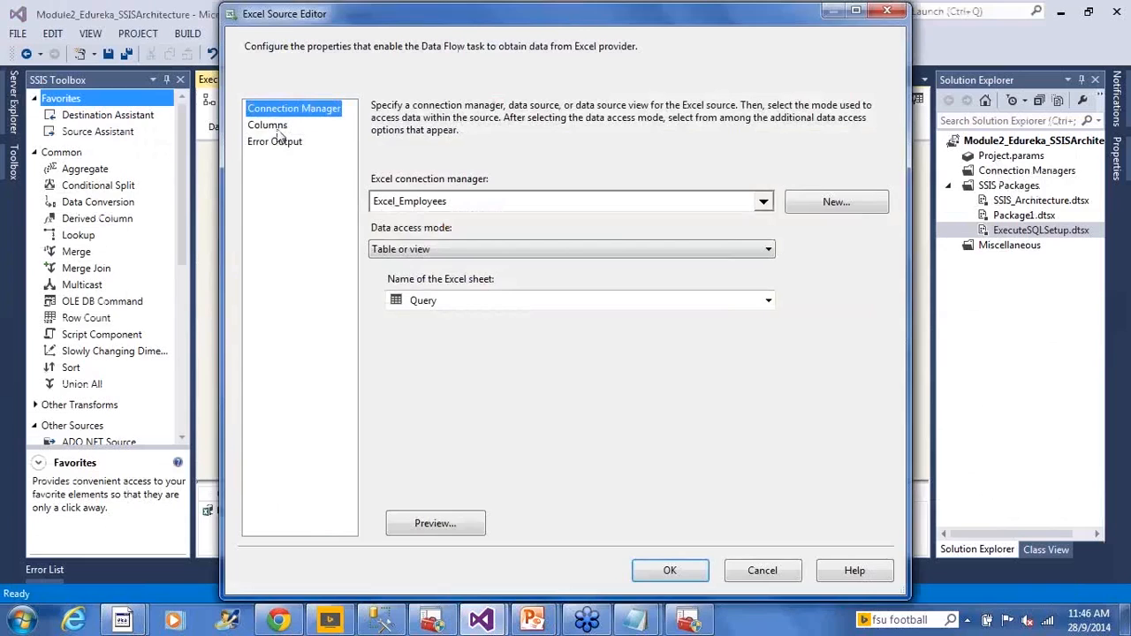
{"action": "left_click", "coordinate": [269, 127]}
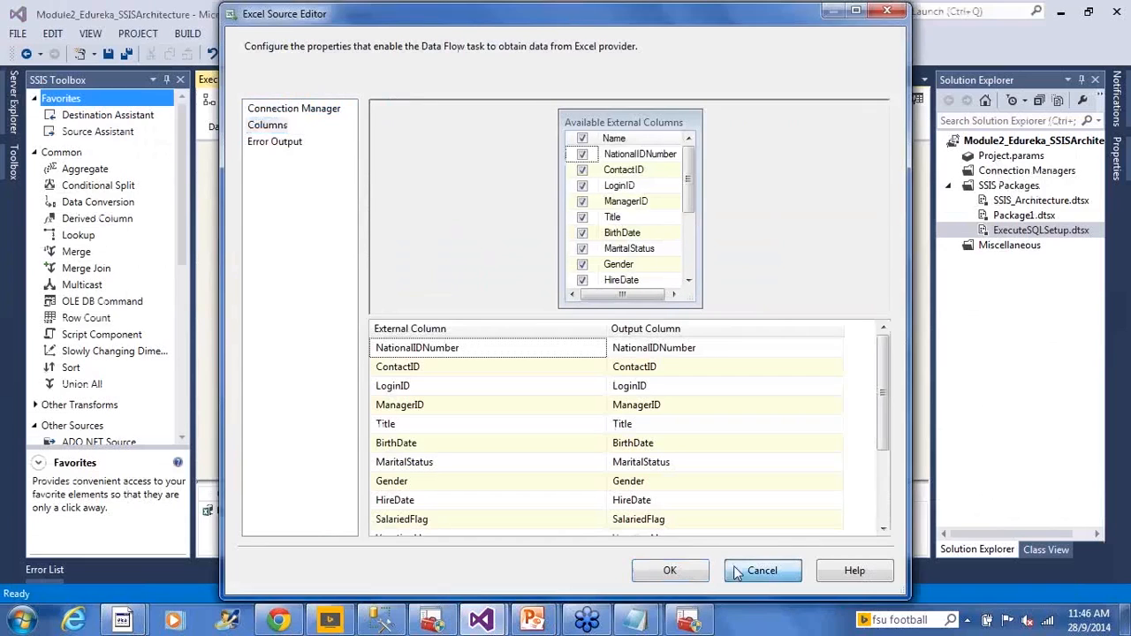
{"action": "left_click", "coordinate": [734, 569]}
- Show the package's control flow, save it and execute the package ExecuteSQLSetup.dtsx
{"action": "left_click", "coordinate": [256, 101]}
{"action": "left_click", "coordinate": [688, 253]}
{"action": "key", "text": "ctrl+s"}
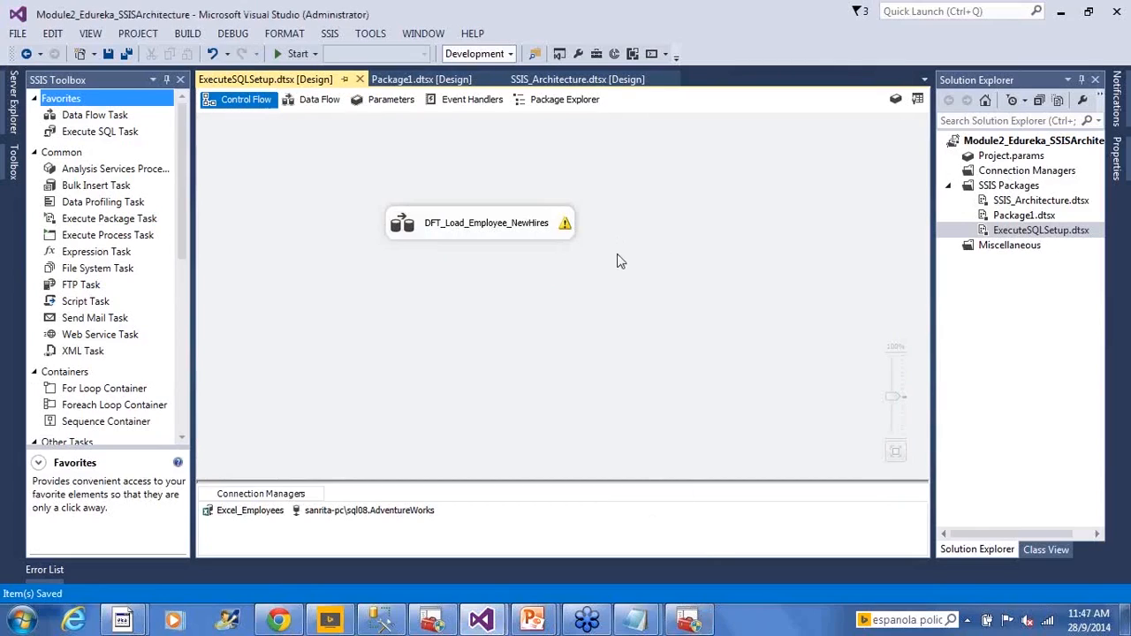
{"action": "right_click", "coordinate": [1008, 230]}
{"action": "left_click", "coordinate": [909, 254]}
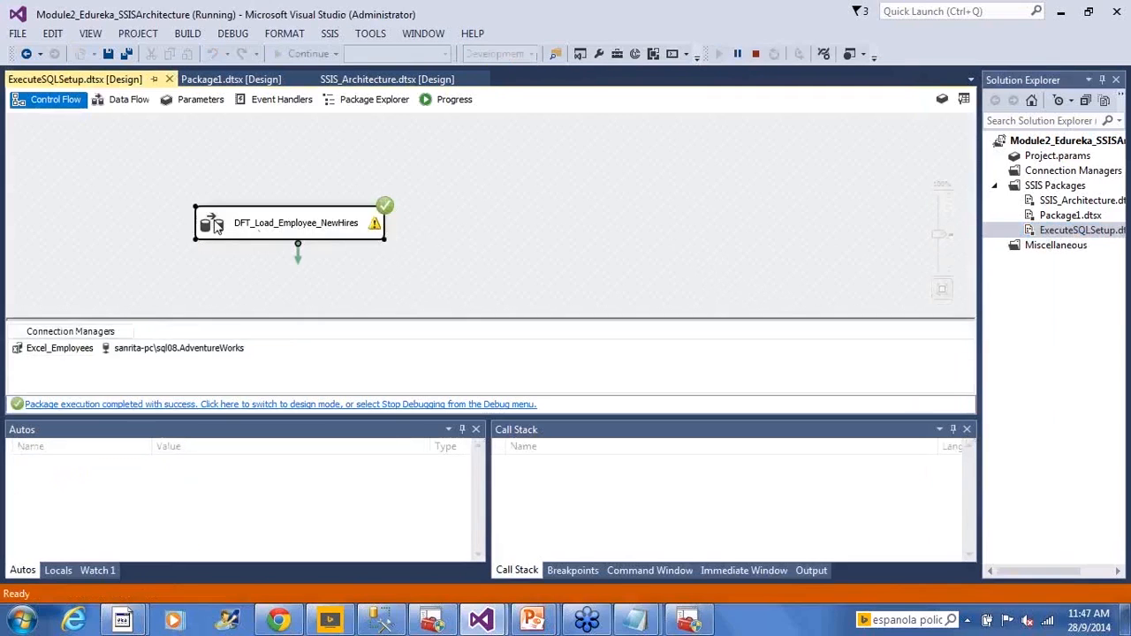
- Review the executed data flow of DFT_Load_Employee_NewHires, and query HumanResources.NewHires in SQL Server Management Studio to check the loaded rows
{"action": "double_click", "coordinate": [240, 231]}
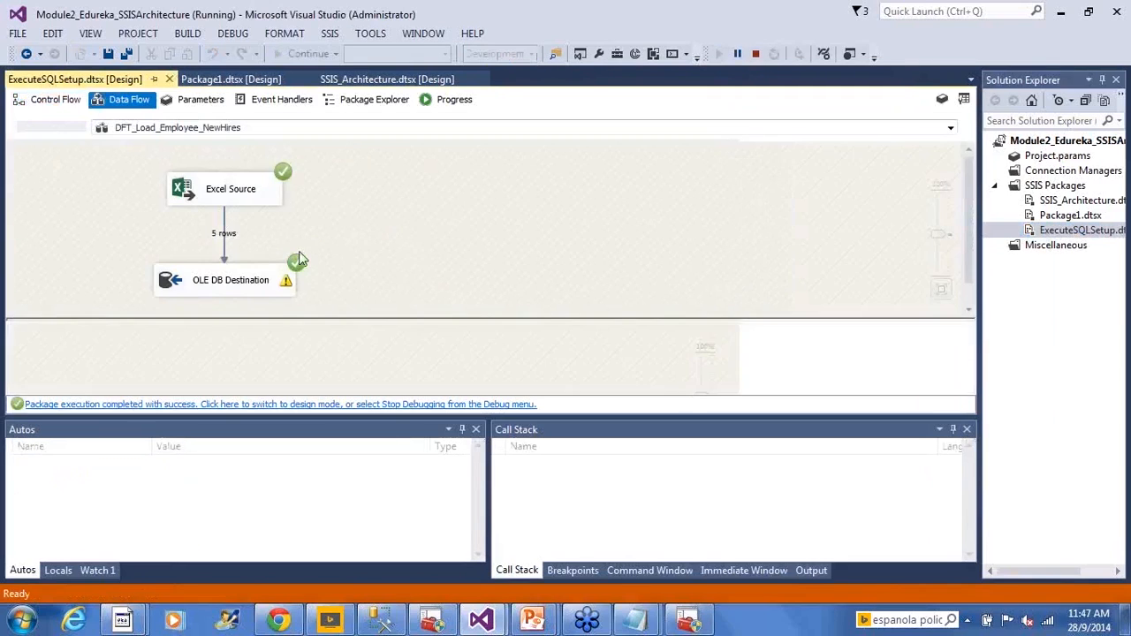
{"action": "left_click", "coordinate": [51, 100]}
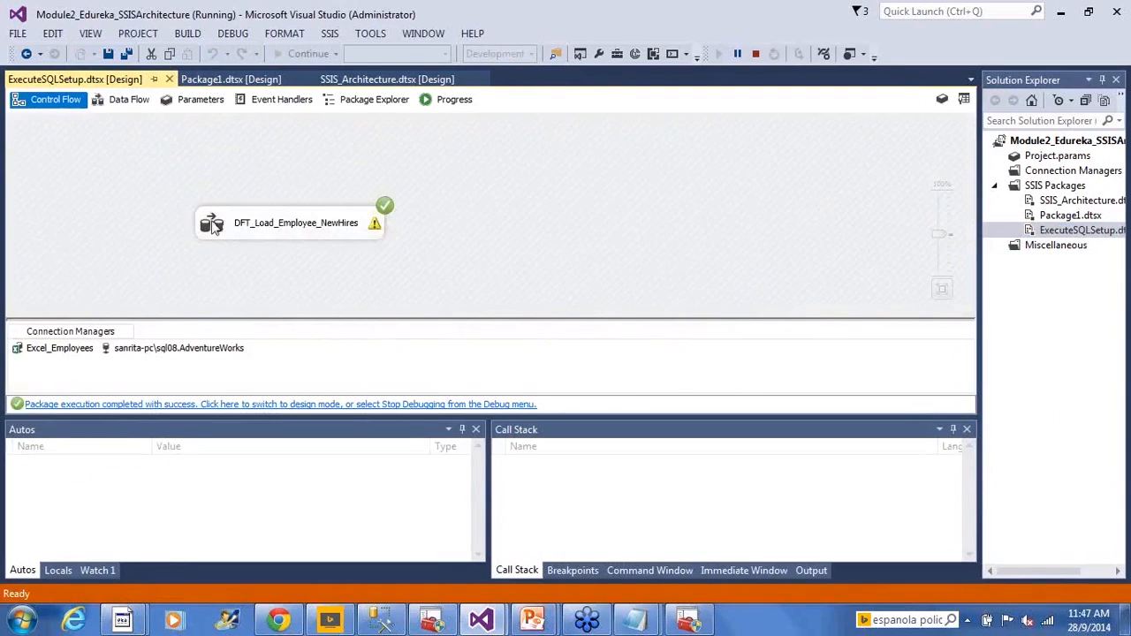
{"action": "double_click", "coordinate": [212, 226]}
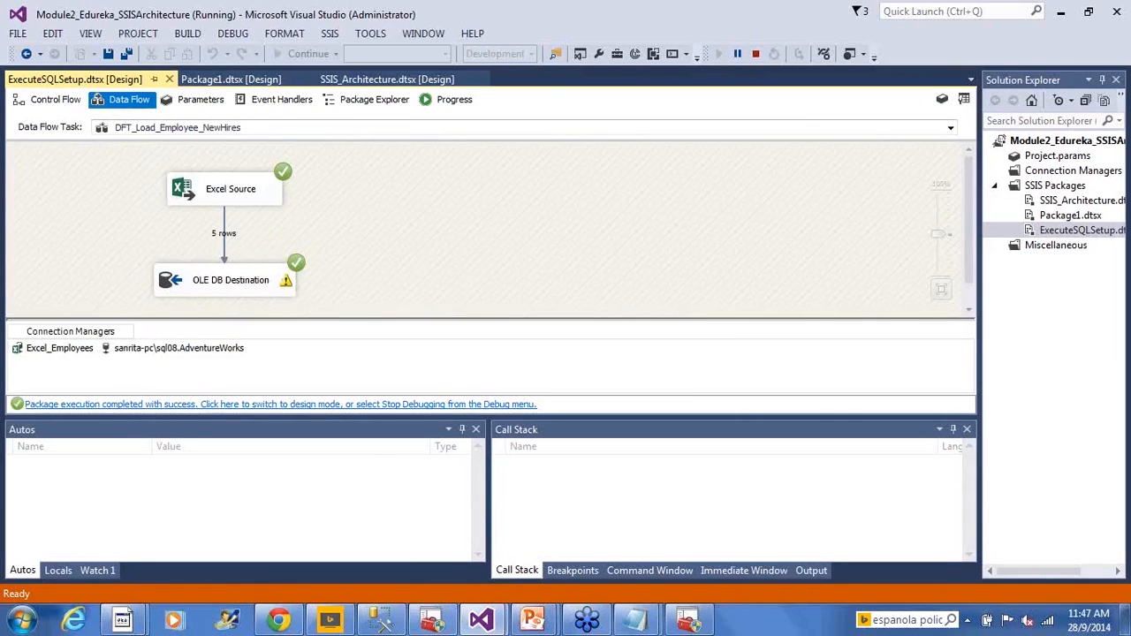
{"action": "left_click", "coordinate": [382, 621]}
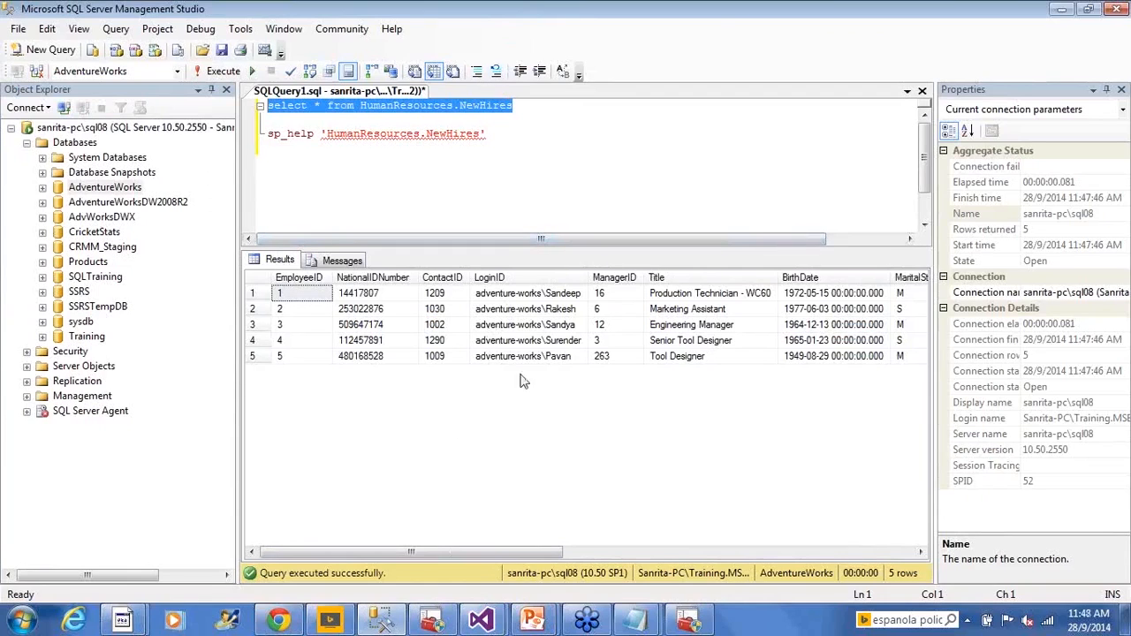
- Return to the package's control flow in Visual Studio and stop debugging
{"action": "key", "text": "alt+Tab"}
{"action": "left_click", "coordinate": [45, 104]}
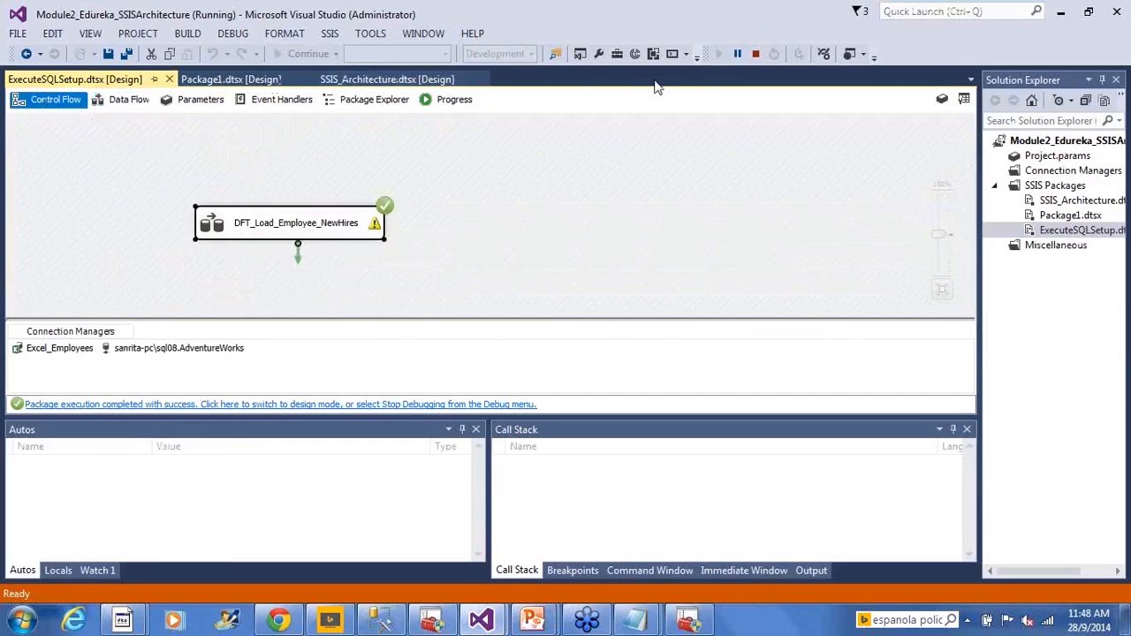
{"action": "left_click", "coordinate": [652, 170]}
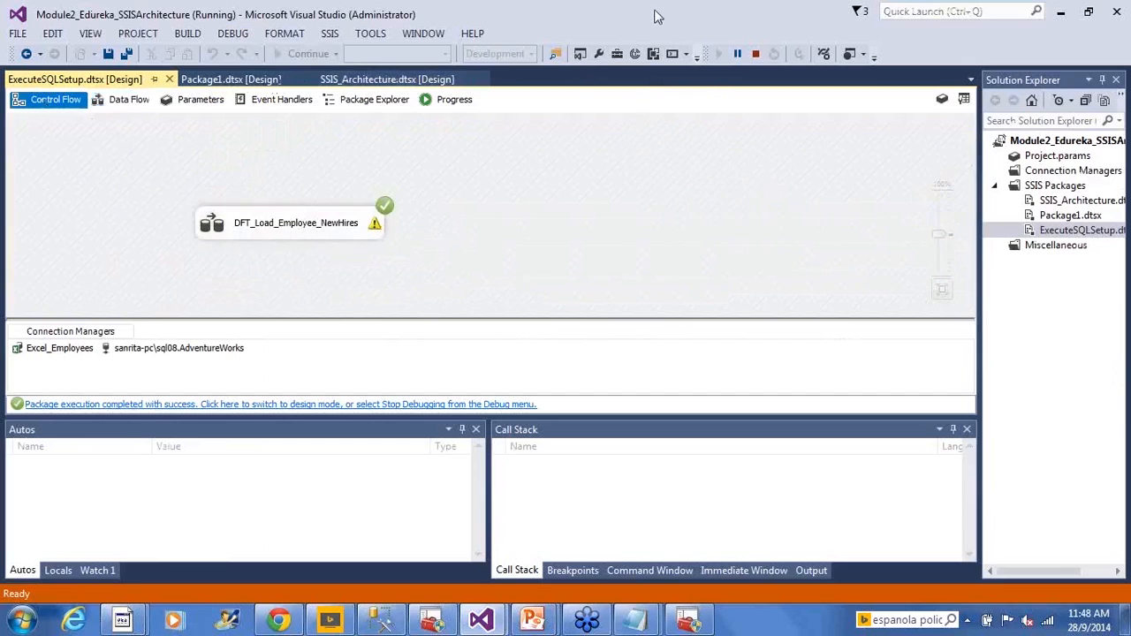
{"action": "left_click_drag", "start_coordinate": [661, 14], "coordinate": [801, 101]}
{"action": "double_click", "coordinate": [857, 115]}
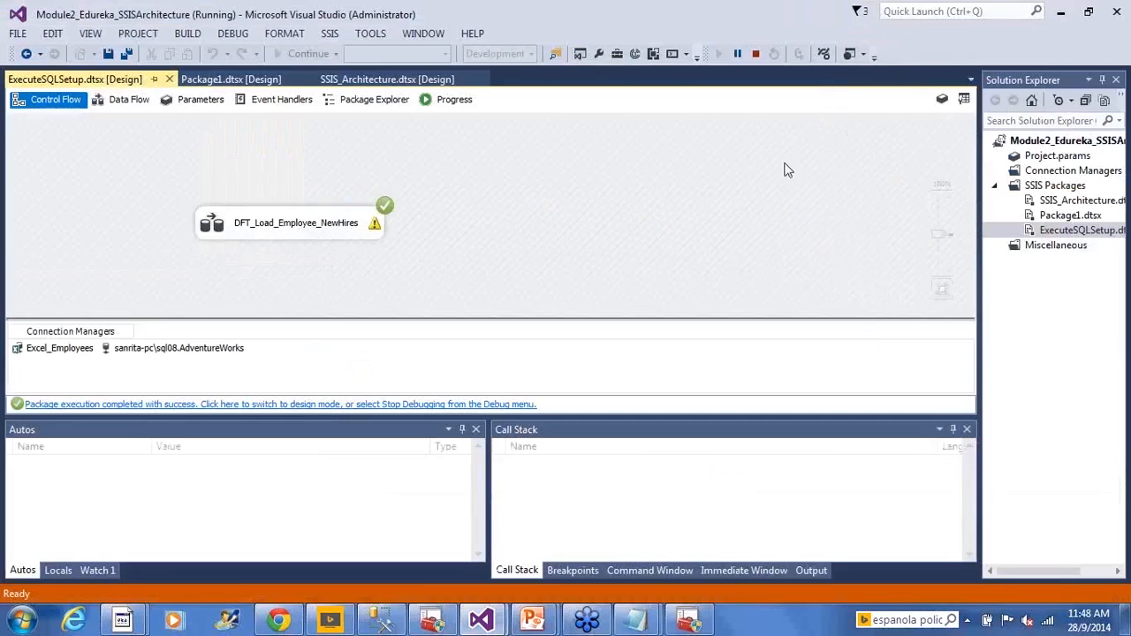
{"action": "left_click", "coordinate": [756, 54]}
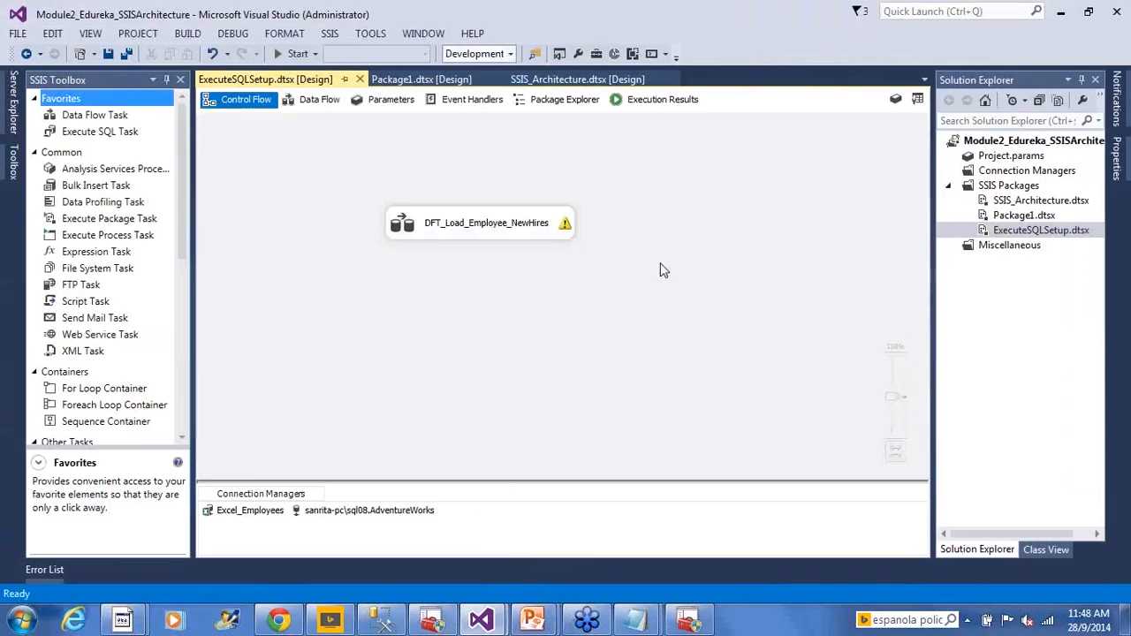
- Execute ExecuteSQLSetup.dtsx again, check the row flow inside DFT_Load_Employee_NewHires and stop debugging
{"action": "right_click", "coordinate": [1004, 232]}
{"action": "left_click", "coordinate": [875, 261]}
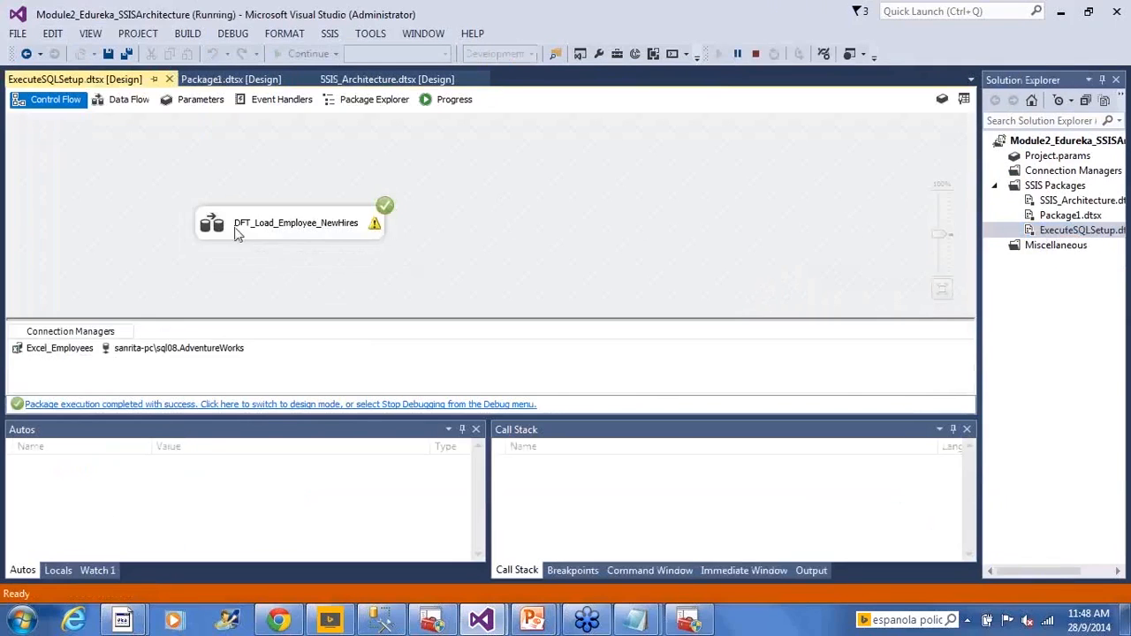
{"action": "double_click", "coordinate": [236, 229]}
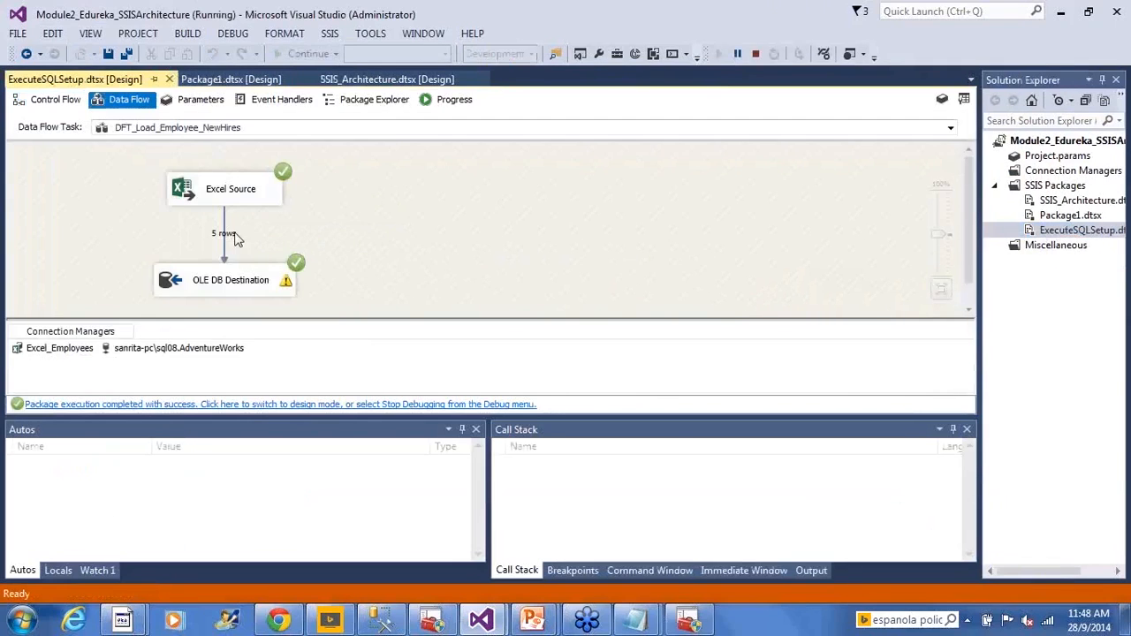
{"action": "left_click", "coordinate": [756, 56]}
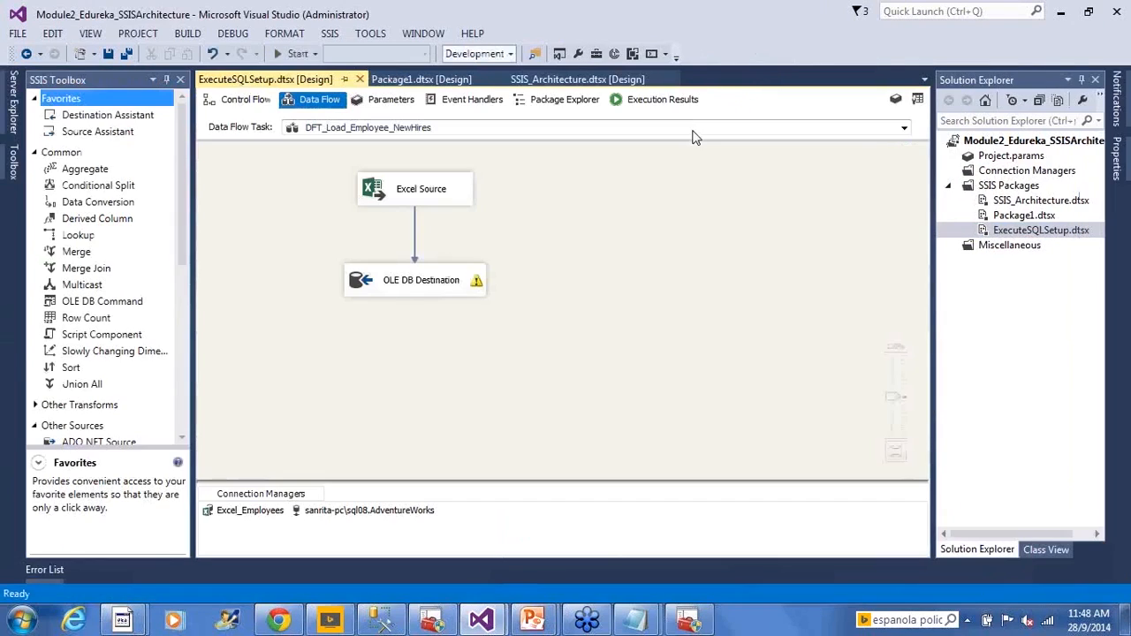
- Switch to SQL Server Management Studio, rerun the select query on HumanResources.NewHires and compare rows 1 to 5 with rows 6 to 10
{"action": "key", "text": "alt+Tab"}
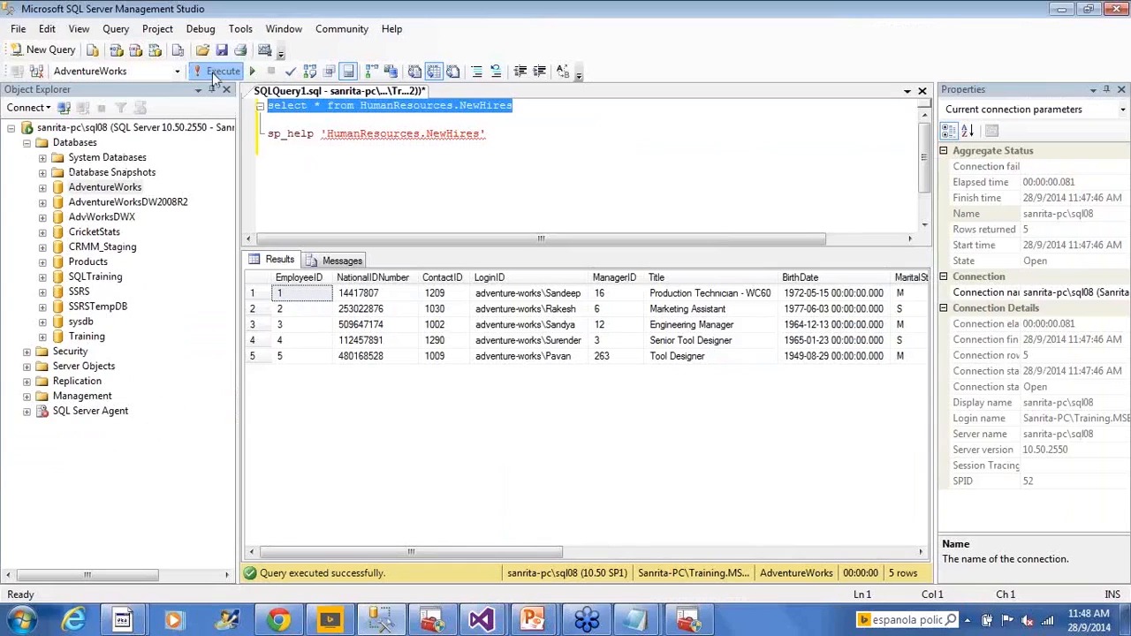
{"action": "left_click", "coordinate": [216, 73]}
{"action": "left_click", "coordinate": [389, 388]}
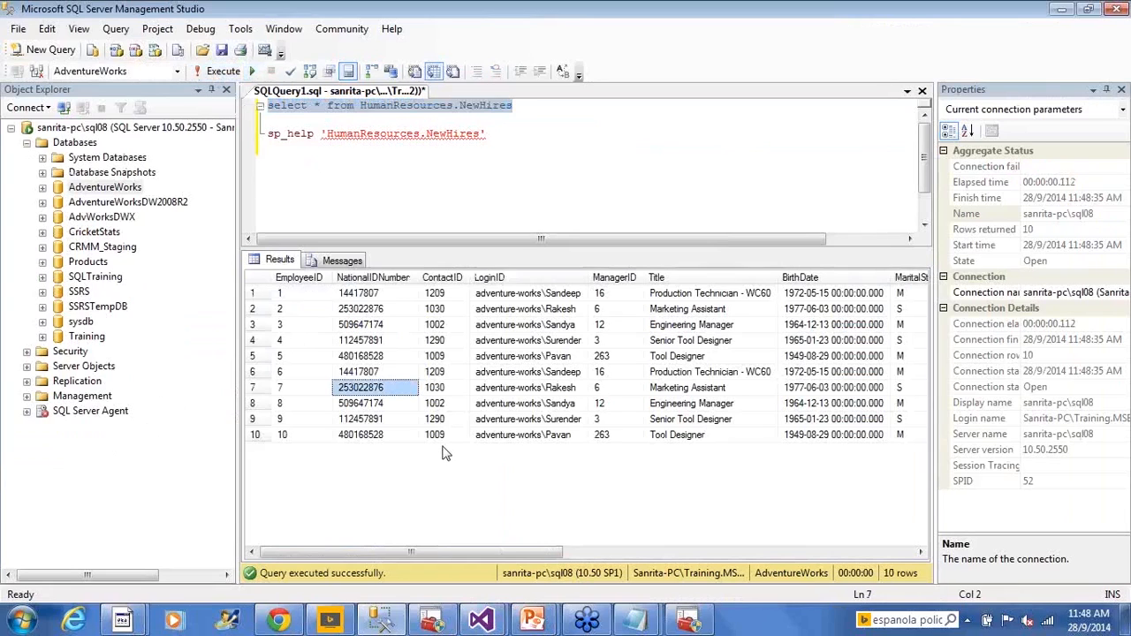
{"action": "left_click", "coordinate": [697, 405]}
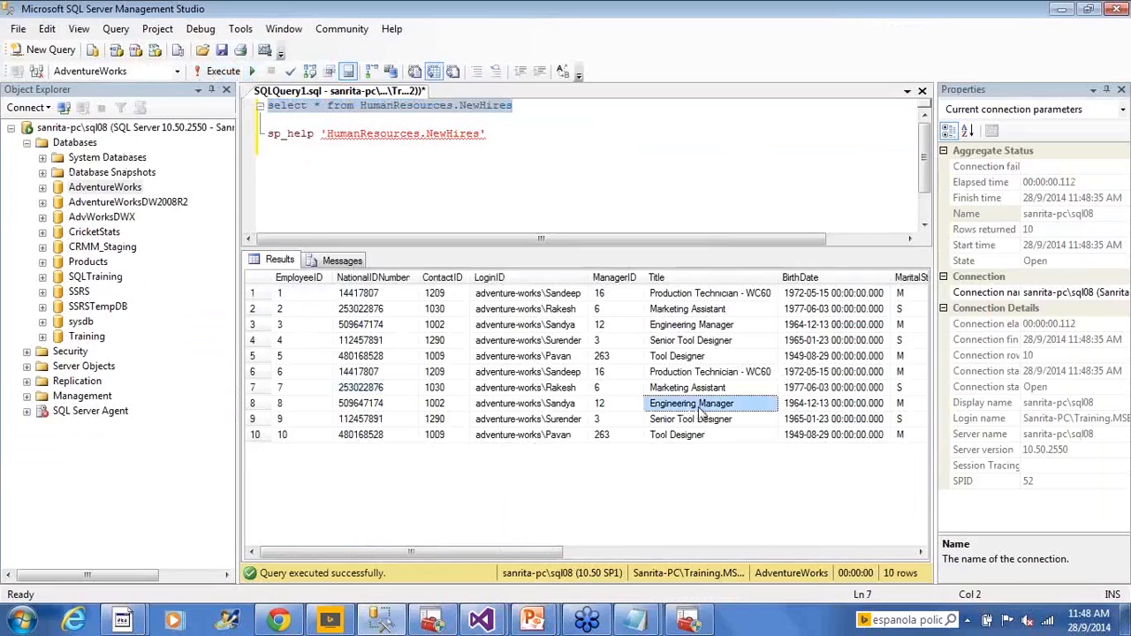
{"action": "left_click", "coordinate": [269, 375]}
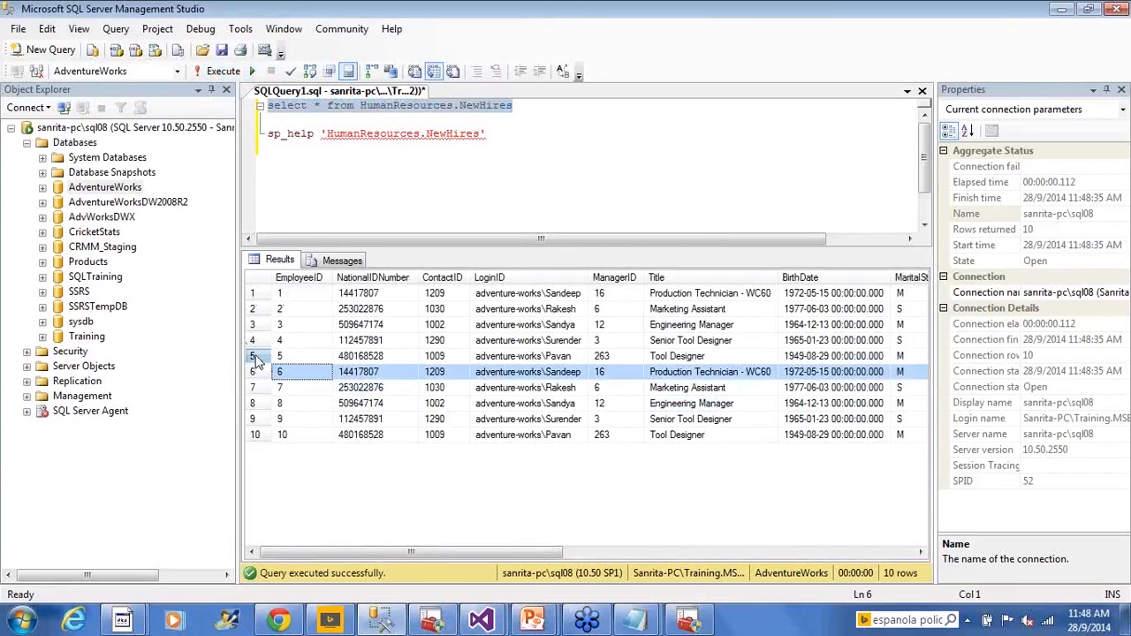
{"action": "left_click", "coordinate": [256, 356]}
{"action": "left_click", "coordinate": [254, 293], "text": "shift"}
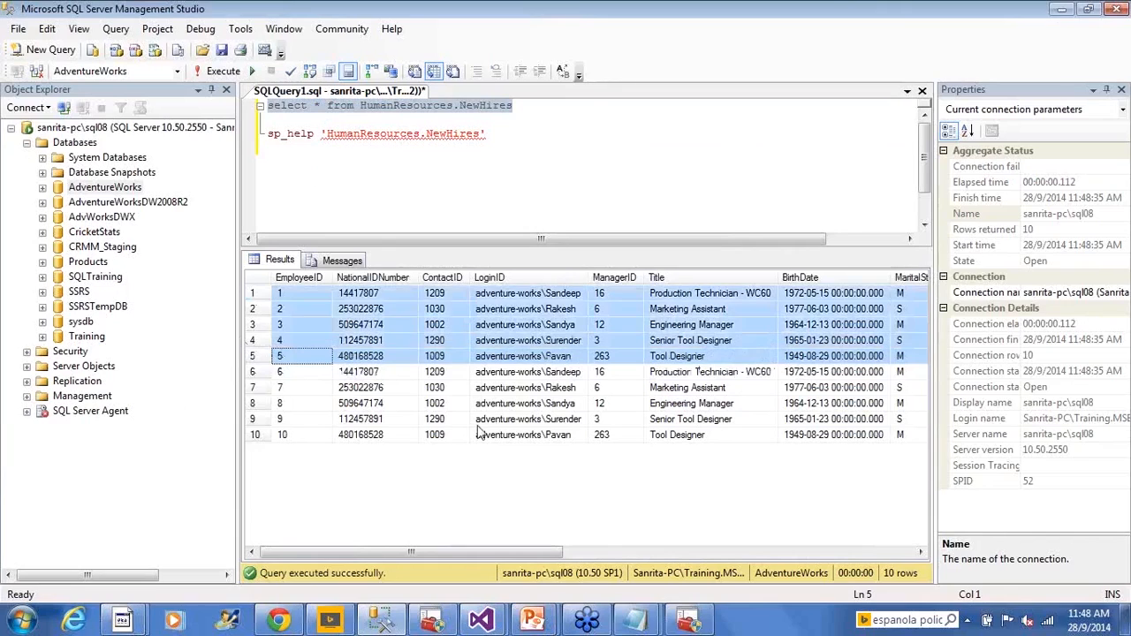
{"action": "left_click", "coordinate": [258, 371]}
{"action": "left_click", "coordinate": [255, 435], "text": "shift"}
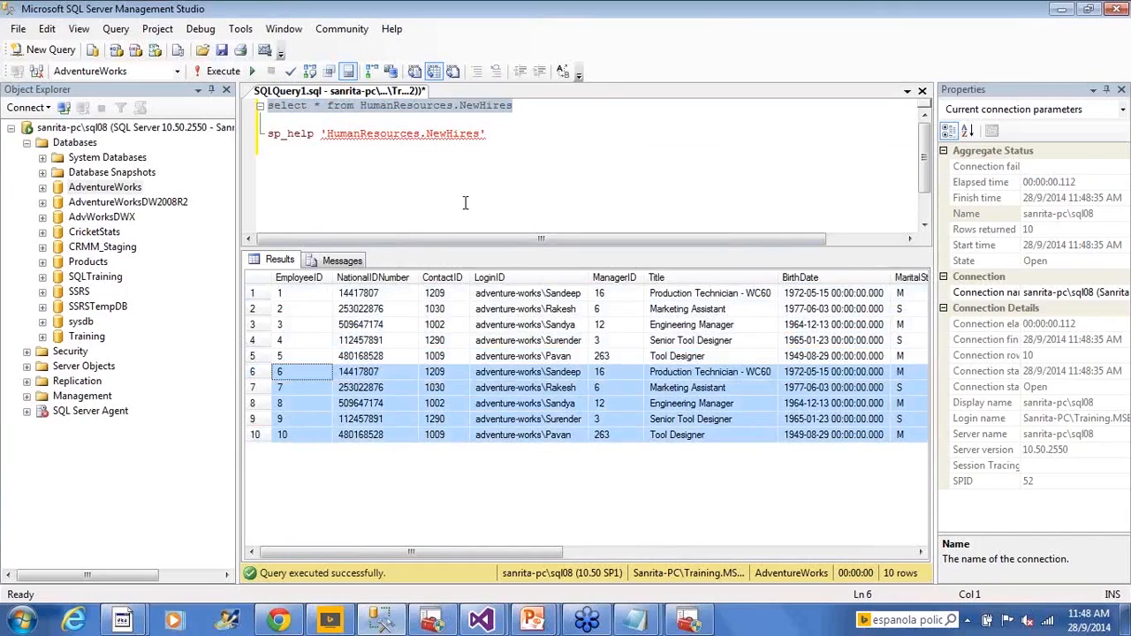
- Return to Visual Studio, execute ExecuteSQLSetup.dtsx once more and stop debugging
{"action": "key", "text": "alt+Tab"}
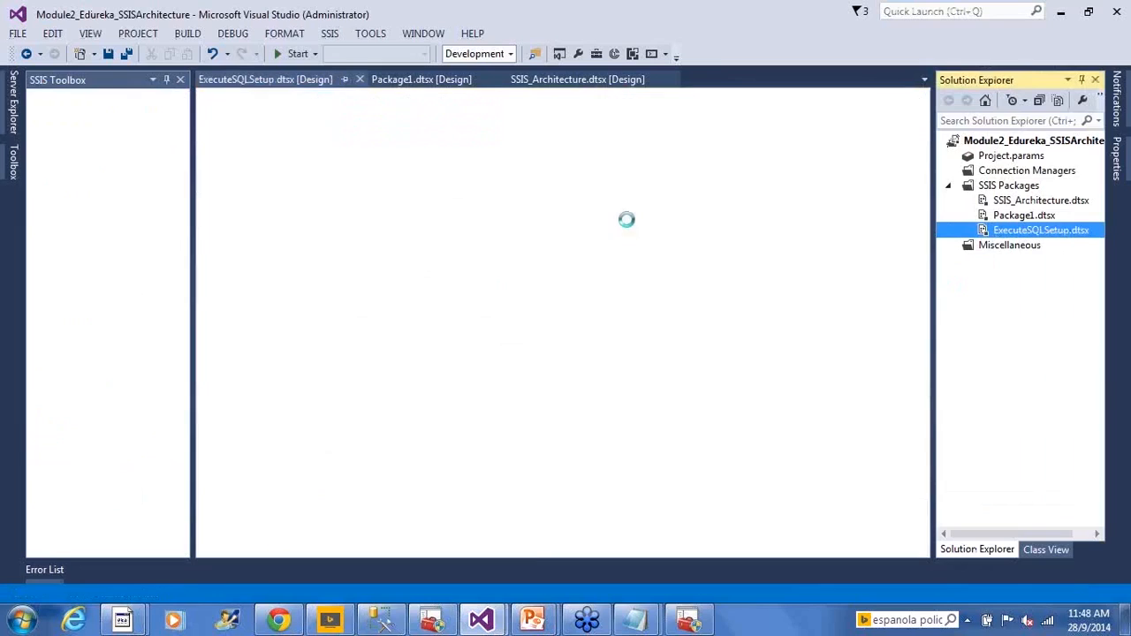
{"action": "left_click", "coordinate": [751, 54]}
- Switch to SQL Server Management Studio and rerun the select query on HumanResources.NewHires to examine the rows added by the repeated load
{"action": "key", "text": "alt+Tab"}
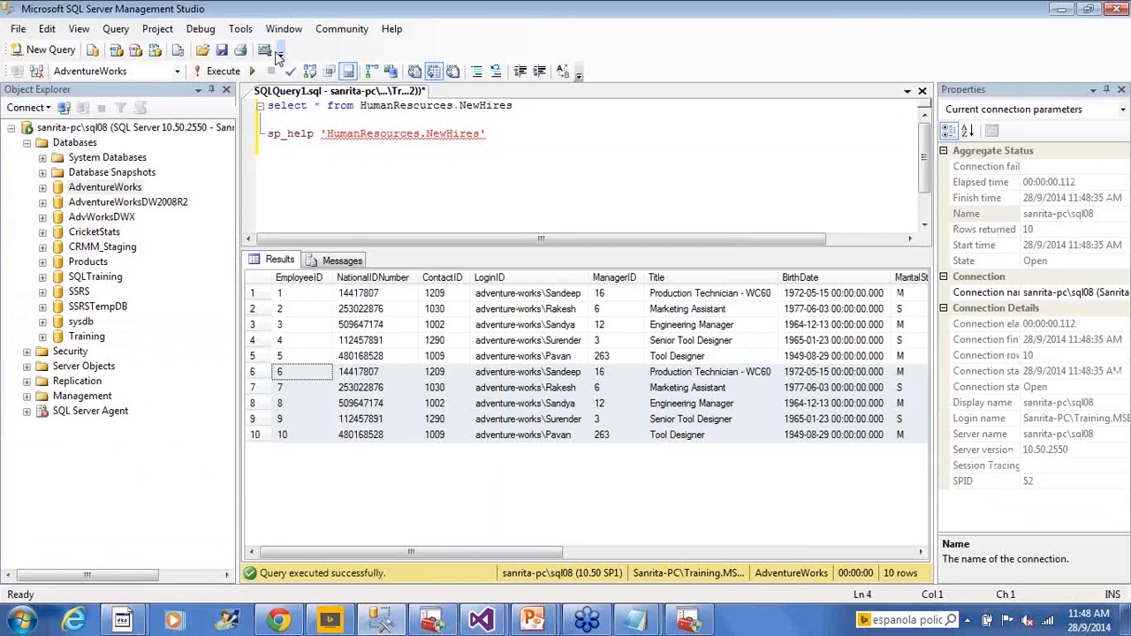
{"action": "left_click", "coordinate": [221, 75]}
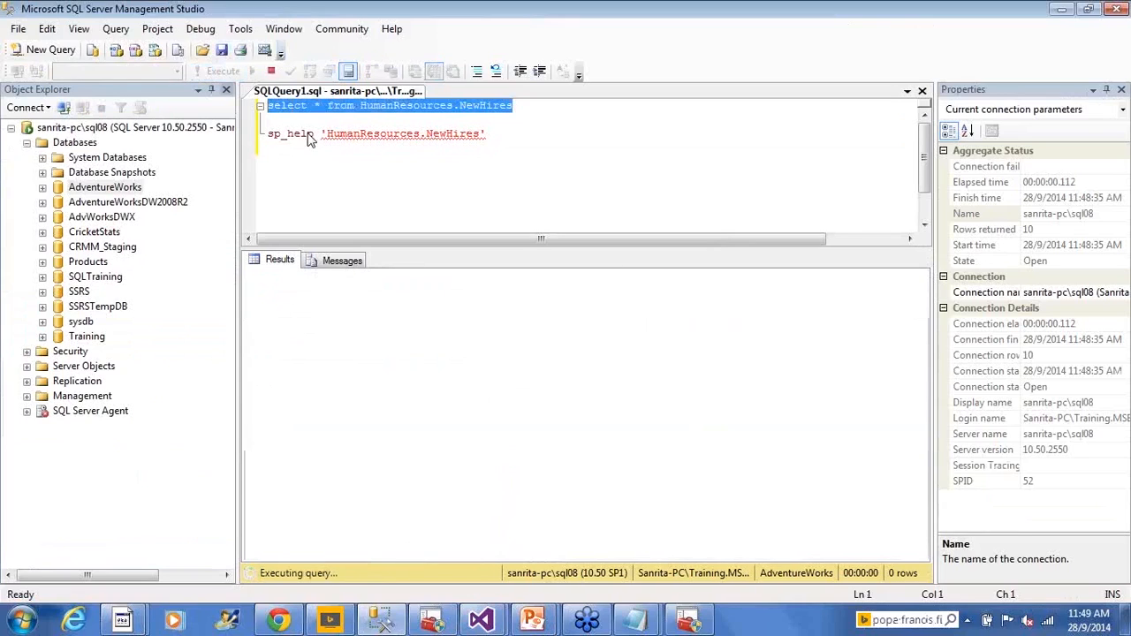
{"action": "left_click", "coordinate": [530, 372]}
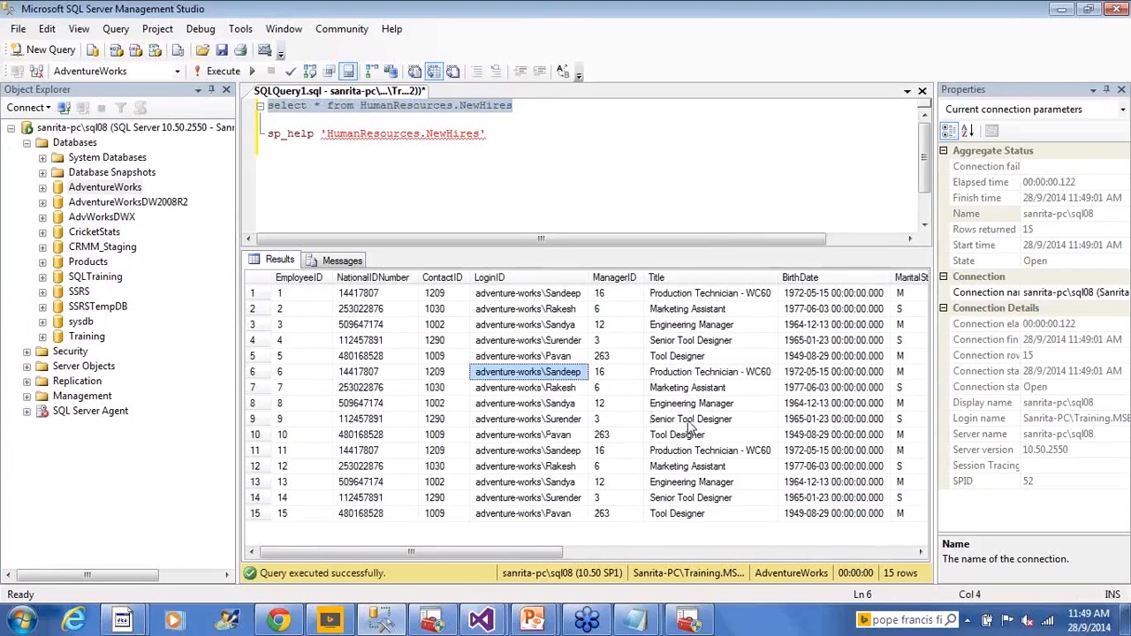
{"action": "left_click", "coordinate": [1117, 223]}
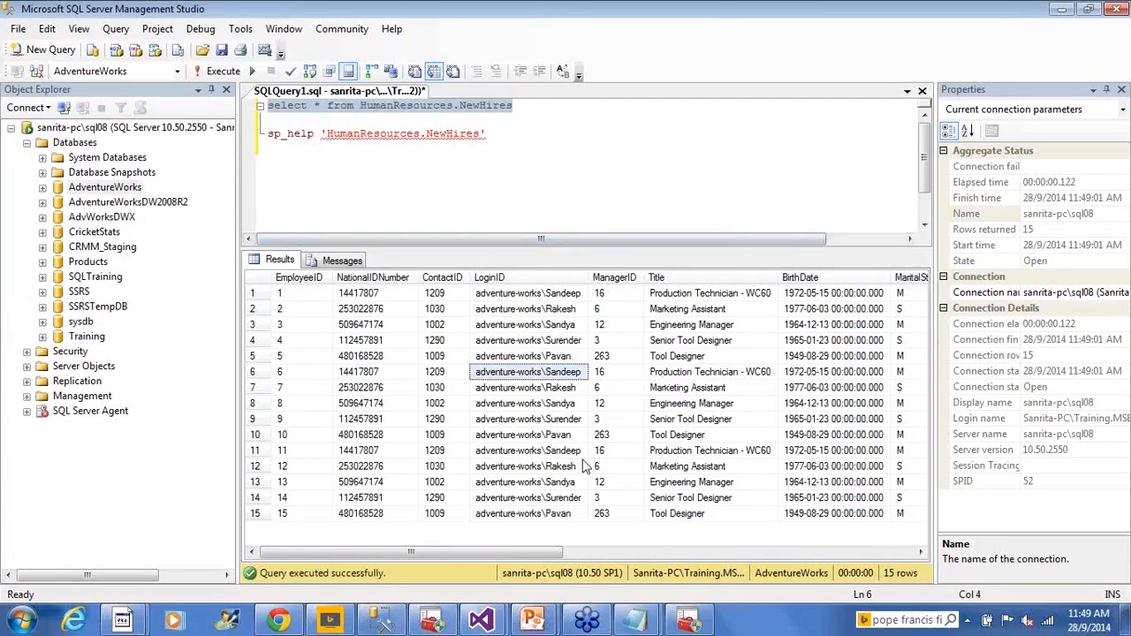
{"action": "left_click", "coordinate": [705, 342]}
{"action": "left_click", "coordinate": [645, 212]}
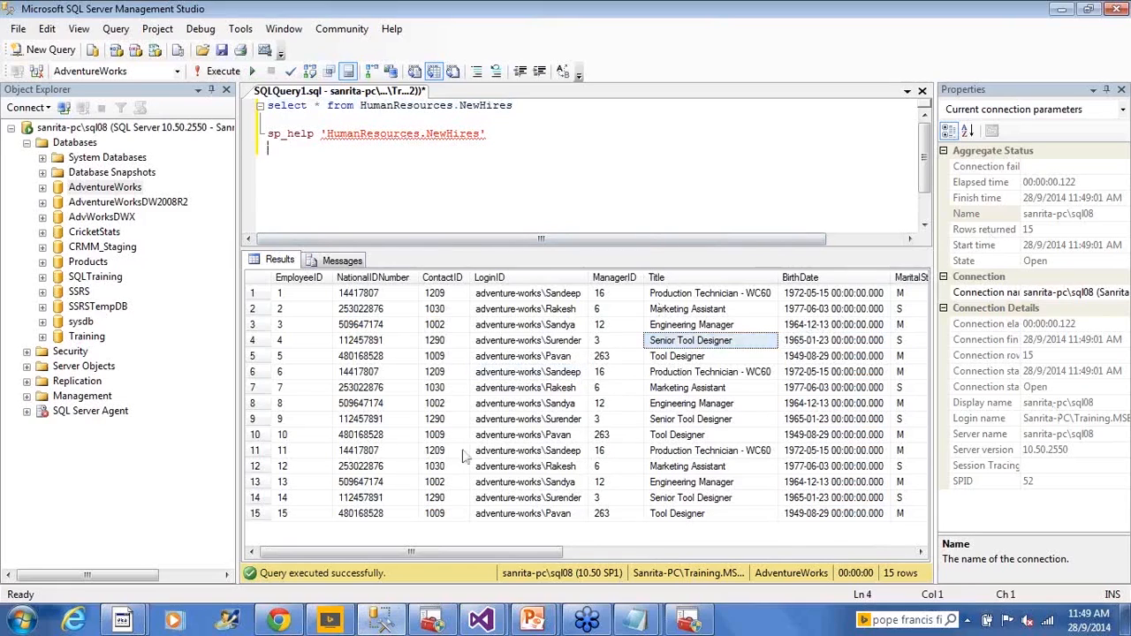
{"action": "left_click", "coordinate": [440, 452]}
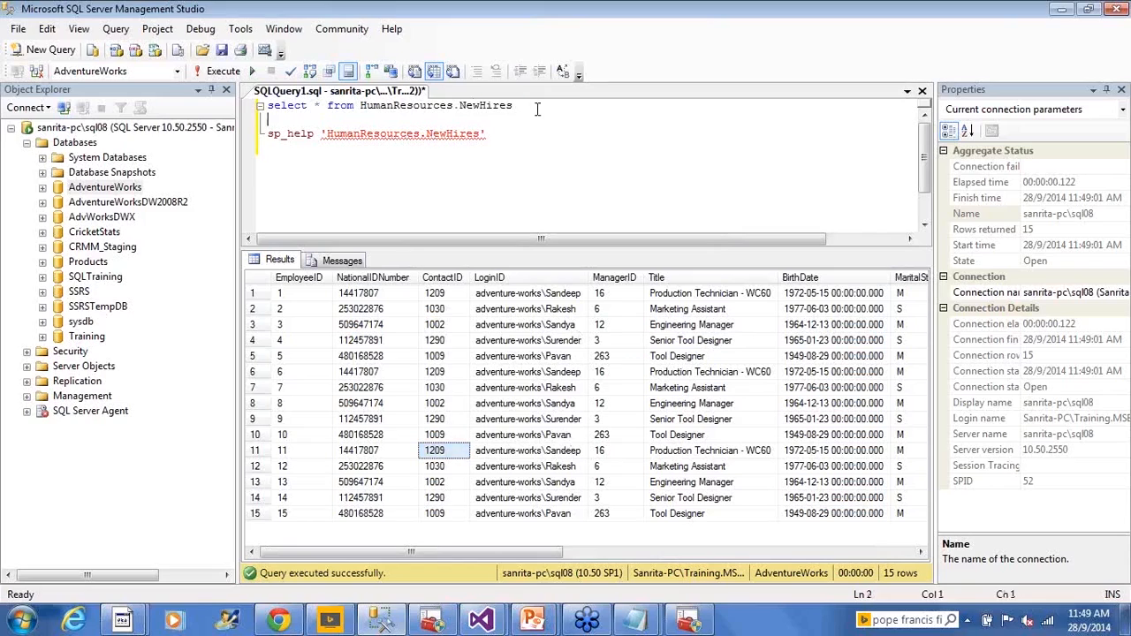
{"action": "left_click_drag", "start_coordinate": [521, 105], "coordinate": [267, 106]}
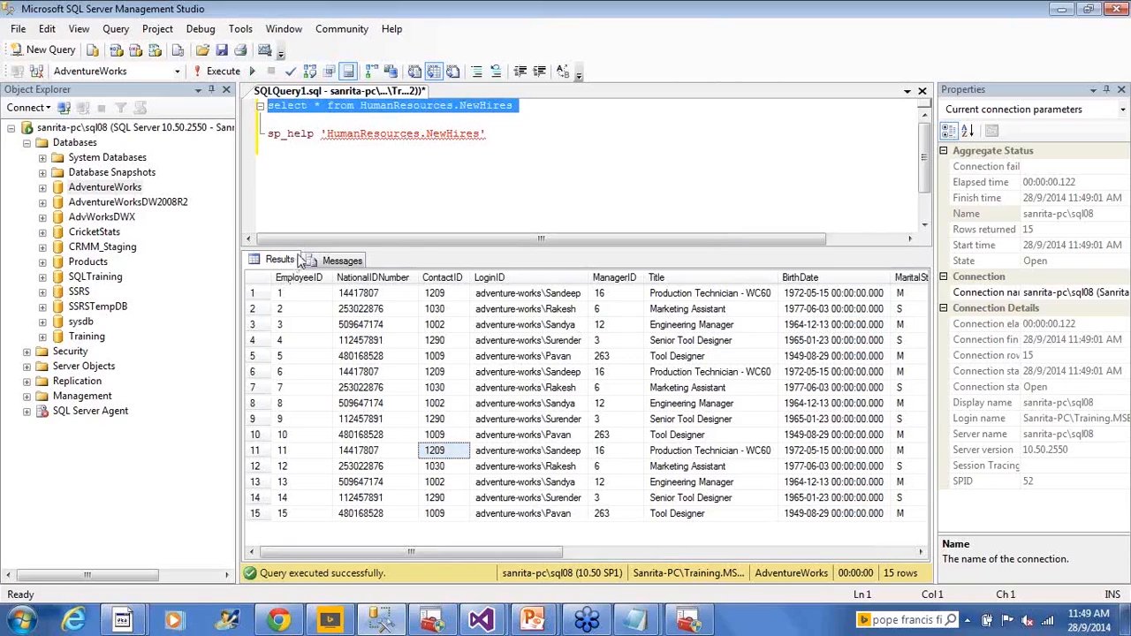
{"action": "left_click", "coordinate": [491, 135]}
- Write "Truncate table HumanResources.NewHires" between the select and sp_help statements, reusing the table name copied from the select query
{"action": "left_click_drag", "start_coordinate": [357, 105], "coordinate": [513, 106]}
{"action": "key", "text": "ctrl+c"}
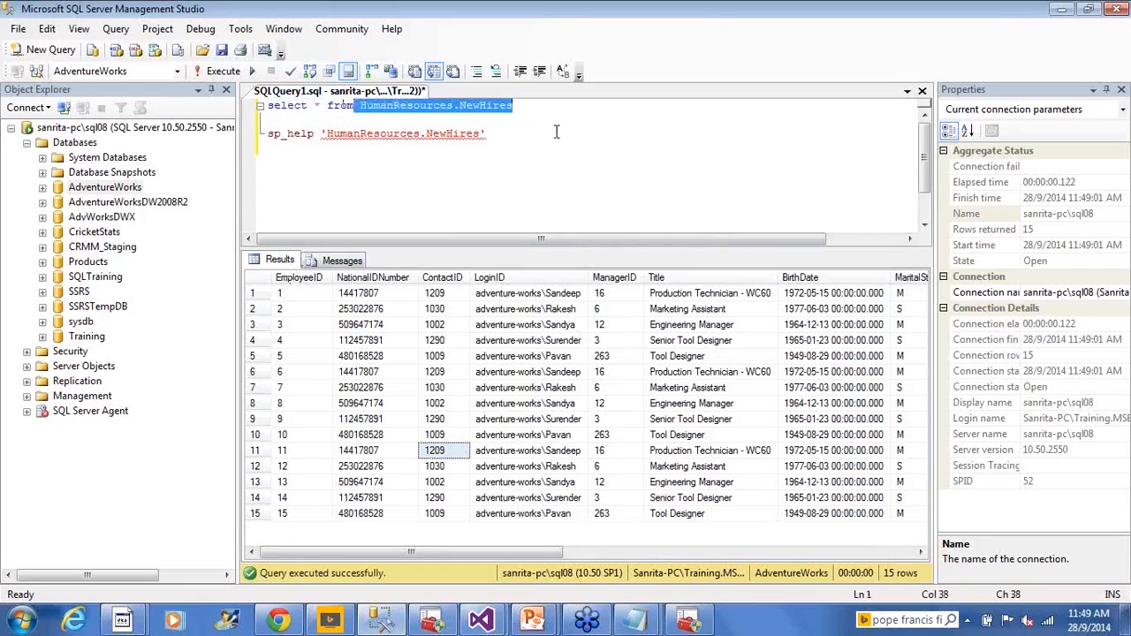
{"action": "left_click", "coordinate": [509, 130]}
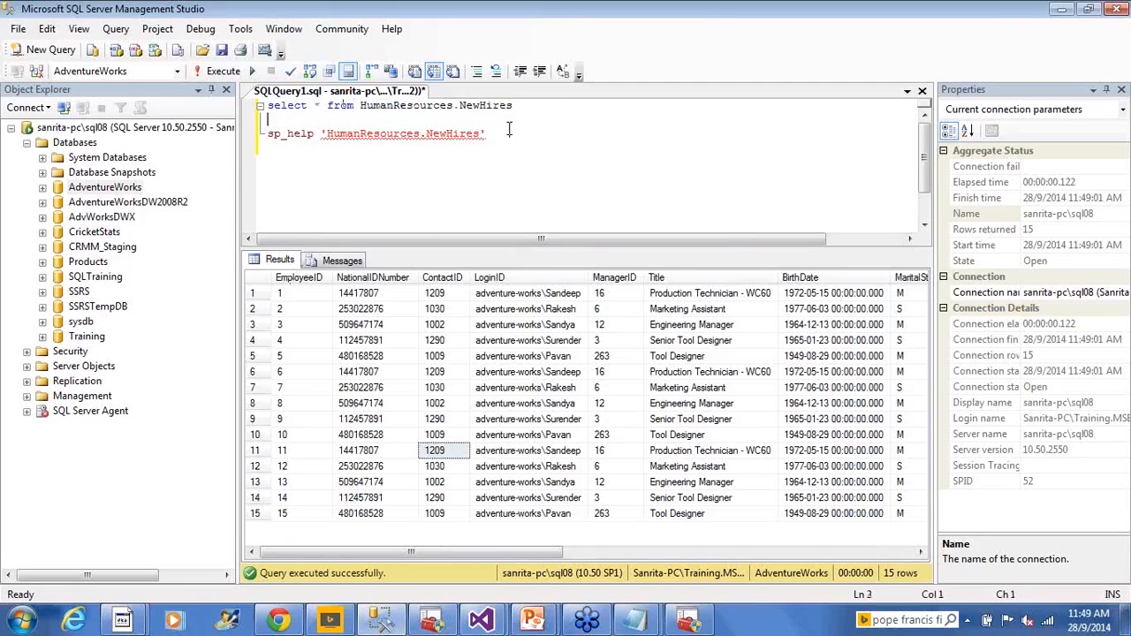
{"action": "key", "text": "Home"}
{"action": "key", "text": "Return"}
{"action": "key", "text": "Return"}
{"action": "key", "text": "Return"}
{"action": "key", "text": "Up"}
{"action": "key", "text": "Up"}
{"action": "type", "text": "Trunvcate table"}
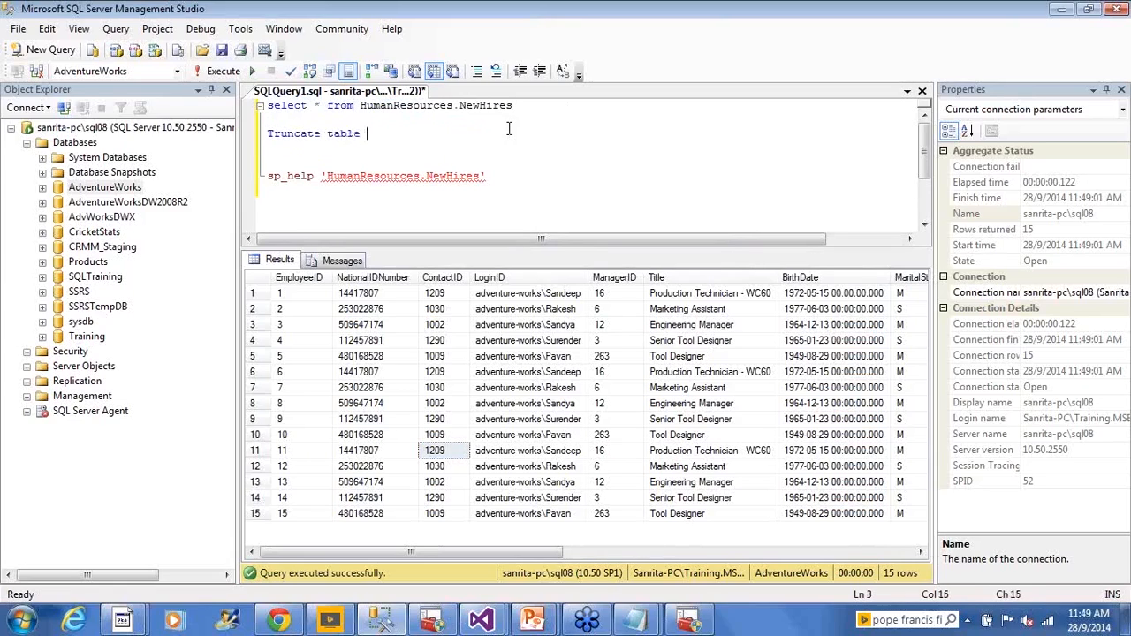
{"action": "key", "text": "ctrl+v"}
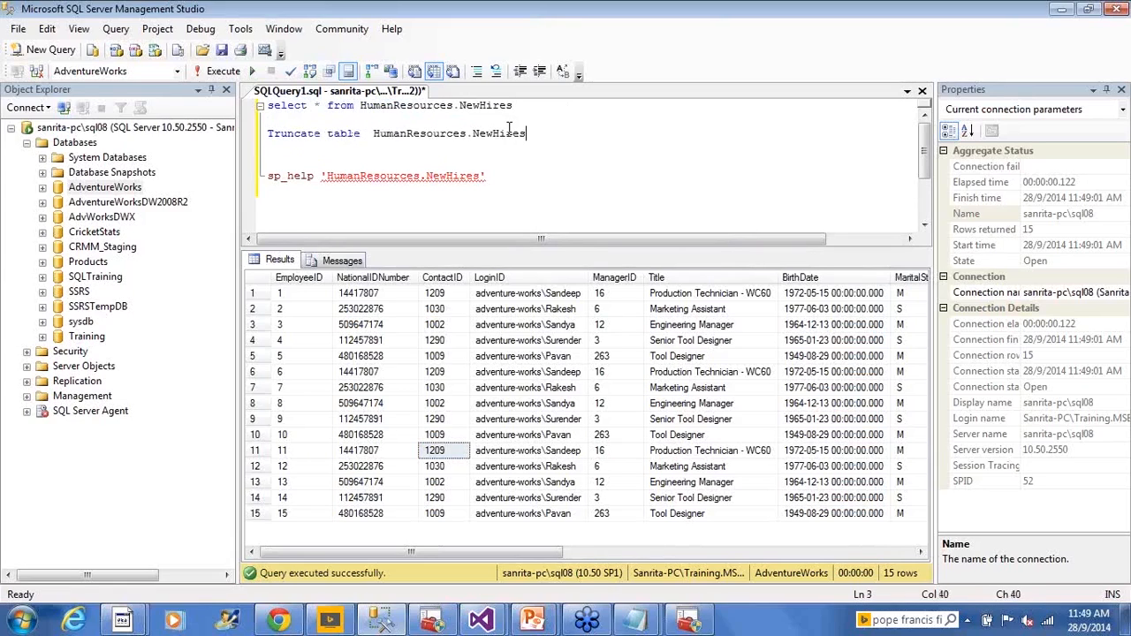
- Select and copy the whole Truncate table statement
{"action": "key", "text": "shift+Home"}
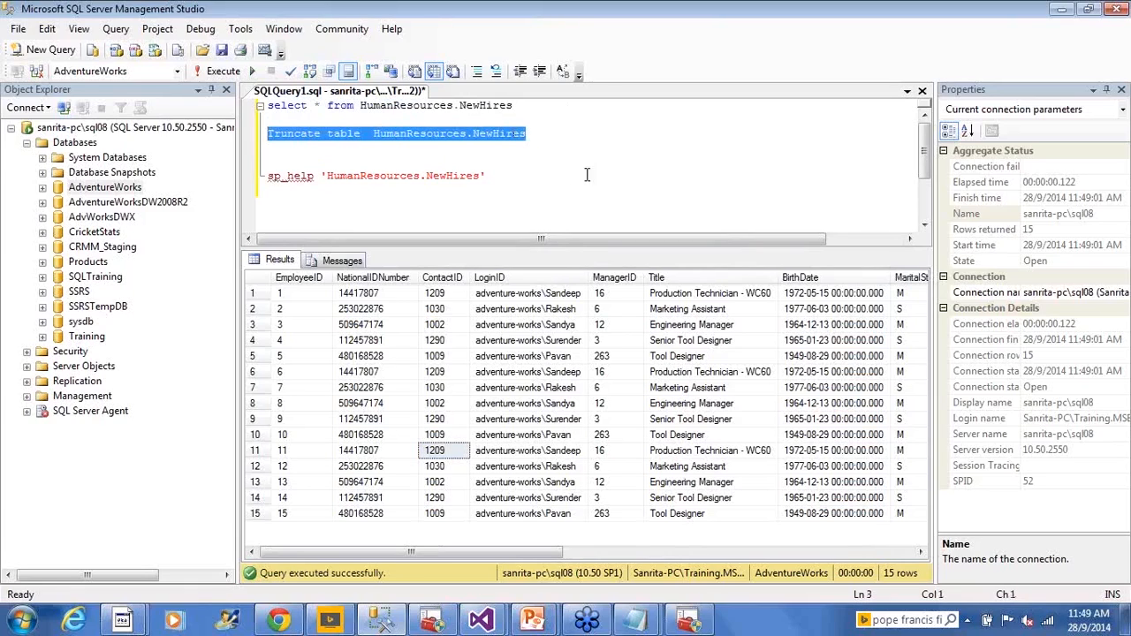
{"action": "left_click", "coordinate": [661, 183]}
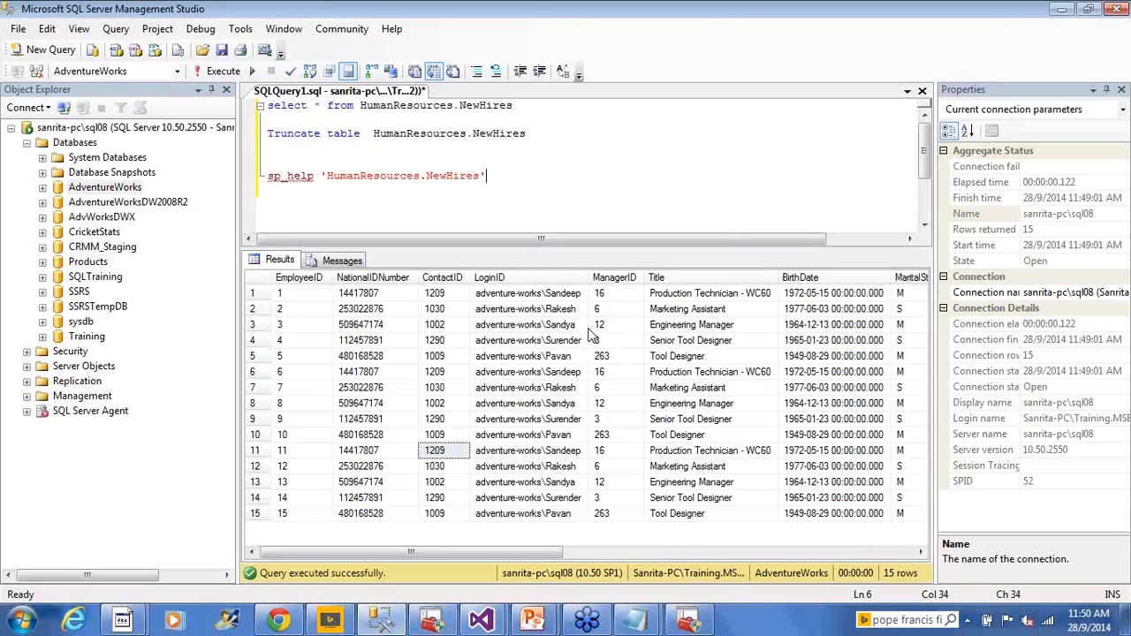
{"action": "left_click", "coordinate": [610, 137]}
{"action": "key", "text": "shift+Up"}
- Write DDL, DML, DCL and TCL on separate lines below the sp_help statement and highlight the list briefly
{"action": "left_click", "coordinate": [512, 162]}
{"action": "left_click", "coordinate": [448, 157]}
{"action": "key", "text": "Return"}
{"action": "key", "text": "Return"}
{"action": "type", "text": "Cre"}
{"action": "key", "text": "BackSpace"}
{"action": "key", "text": "BackSpace"}
{"action": "key", "text": "BackSpace"}
{"action": "type", "text": "DDD"}
{"action": "key", "text": "Return"}
{"action": "type", "text": "DM"}
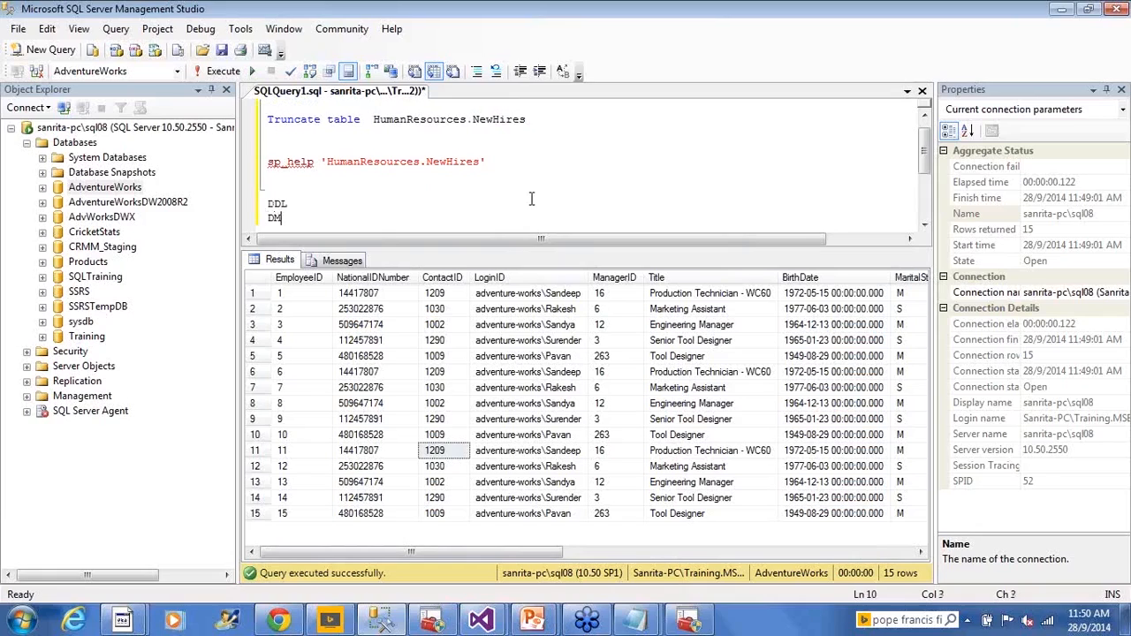
{"action": "type", "text": "L"}
{"action": "key", "text": "Return"}
{"action": "type", "text": "DCL"}
{"action": "key", "text": "Return"}
{"action": "type", "text": "TCL"}
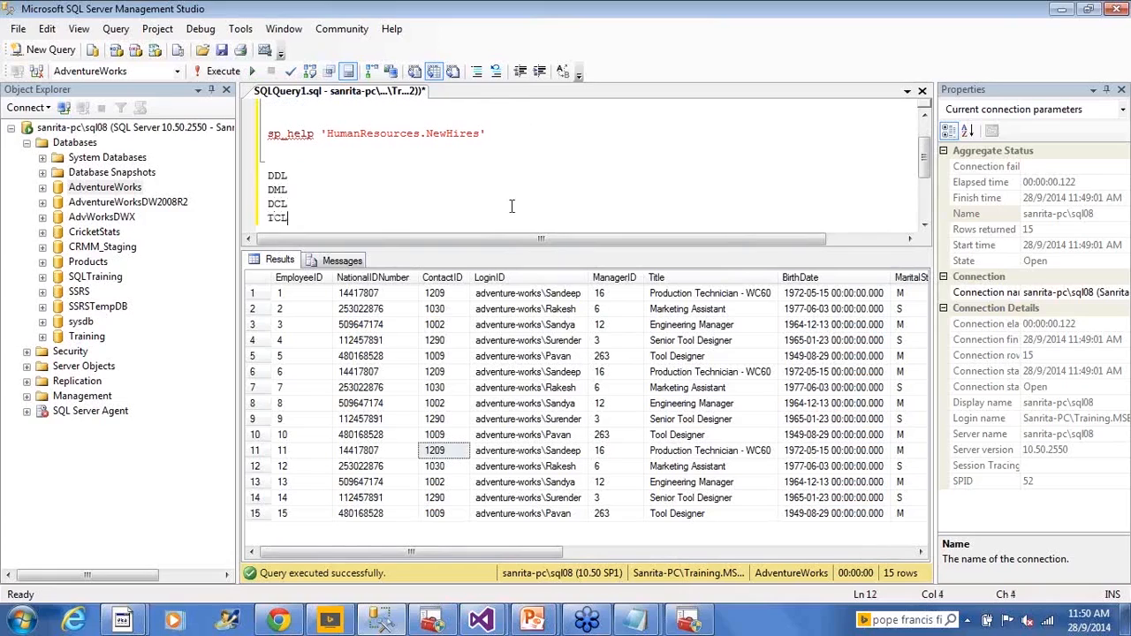
{"action": "left_click_drag", "start_coordinate": [291, 218], "coordinate": [237, 187]}
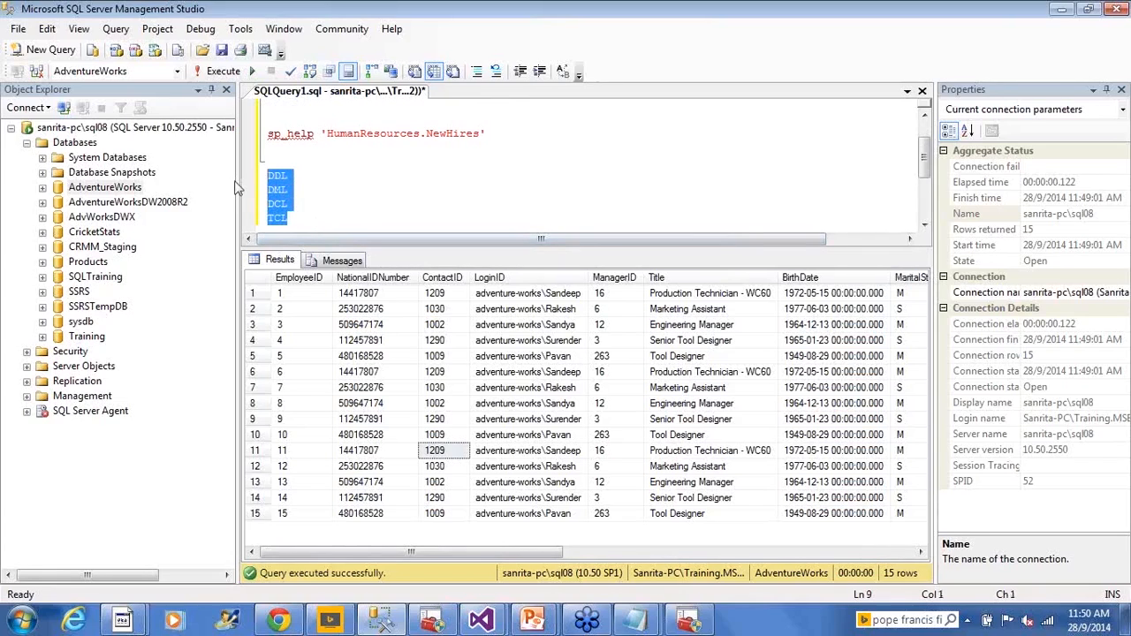
{"action": "left_click", "coordinate": [336, 206]}
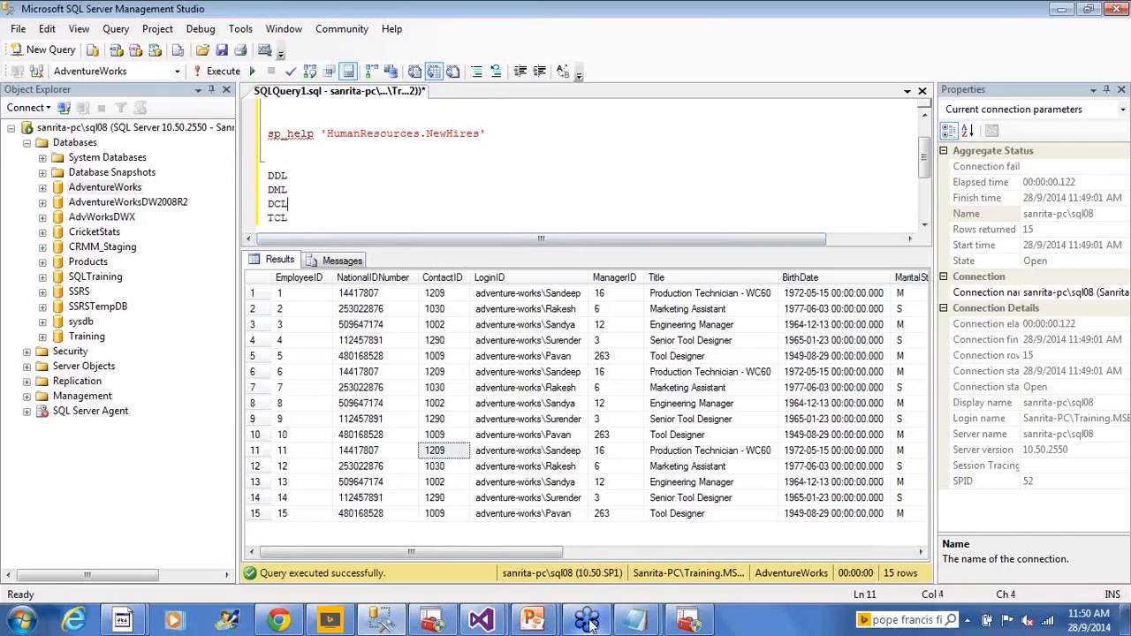
- Switch to the Module2_Edureka_SSISArchitecture project in Visual Studio and add an Execute SQL Task above DFT_Load_Employee_NewHires in the control flow
{"action": "mouse_move", "coordinate": [495, 622]}
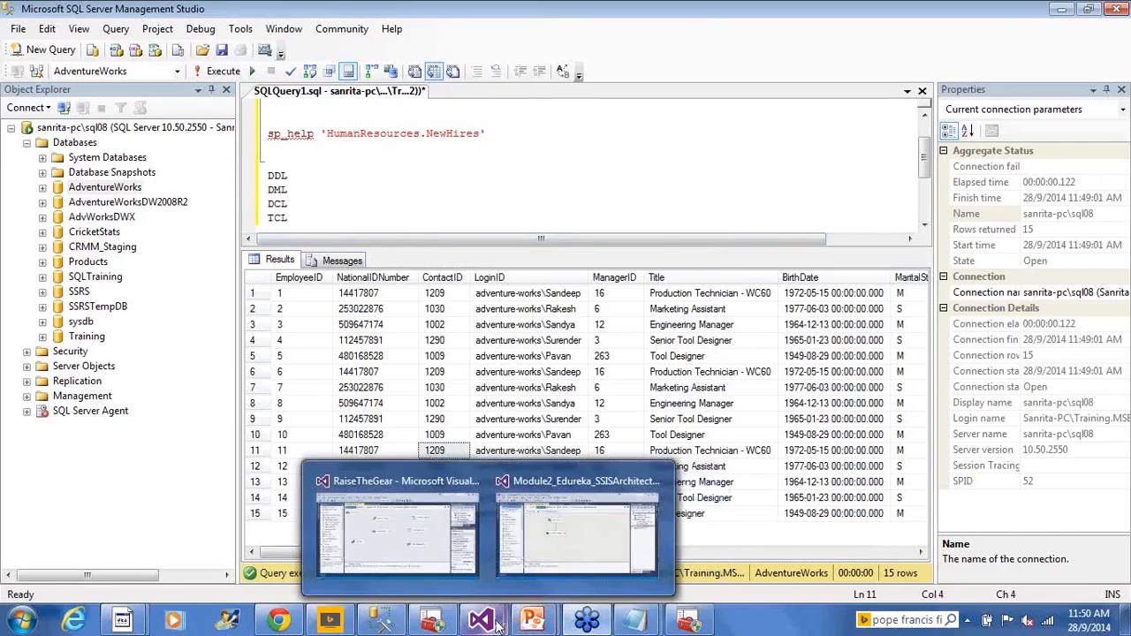
{"action": "left_click", "coordinate": [540, 556]}
{"action": "left_click", "coordinate": [237, 99]}
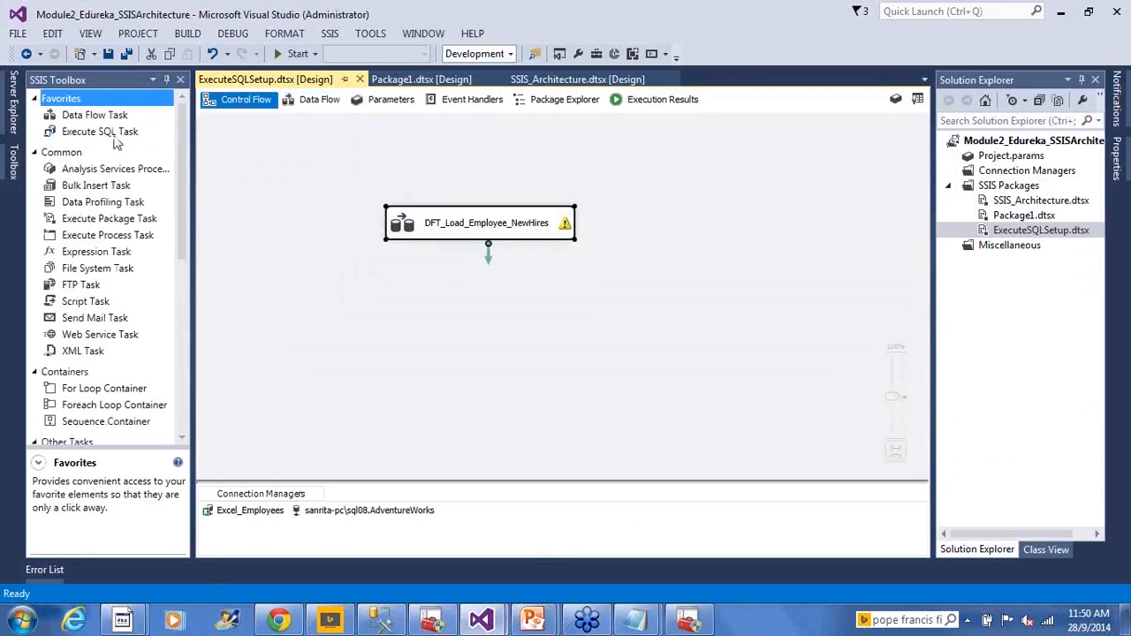
{"action": "left_click_drag", "start_coordinate": [113, 132], "coordinate": [427, 150]}
{"action": "left_click_drag", "start_coordinate": [419, 228], "coordinate": [425, 296]}
{"action": "left_click_drag", "start_coordinate": [449, 175], "coordinate": [417, 197]}
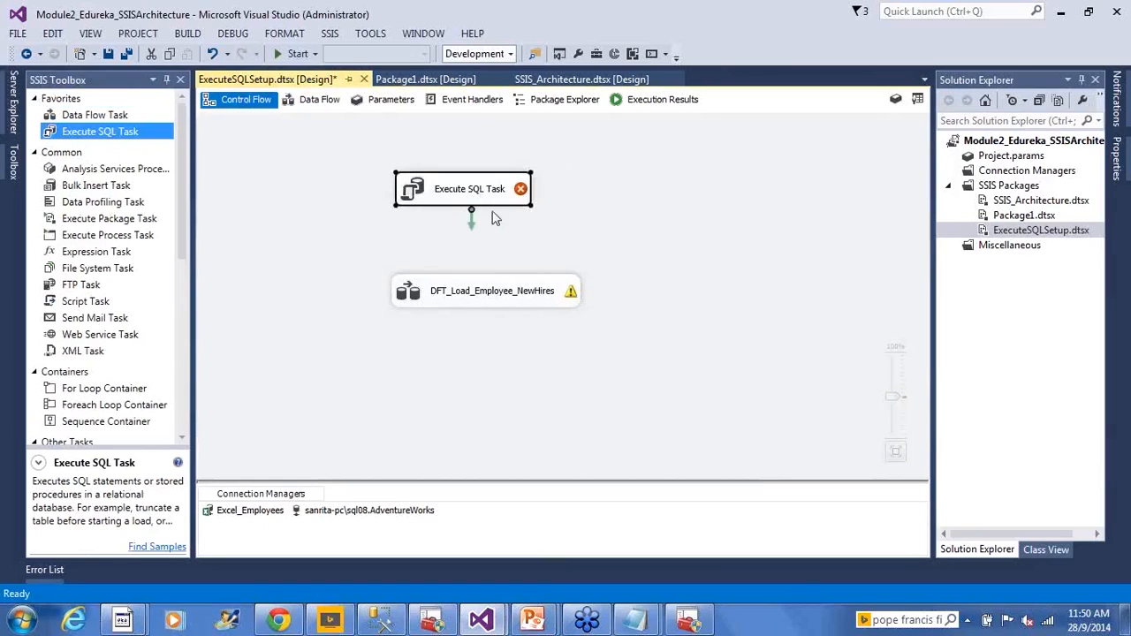
- Rename the new Execute SQL Task as SQL_Truncate_NewHires
{"action": "left_click", "coordinate": [478, 199]}
{"action": "type", "text": "SQL"}
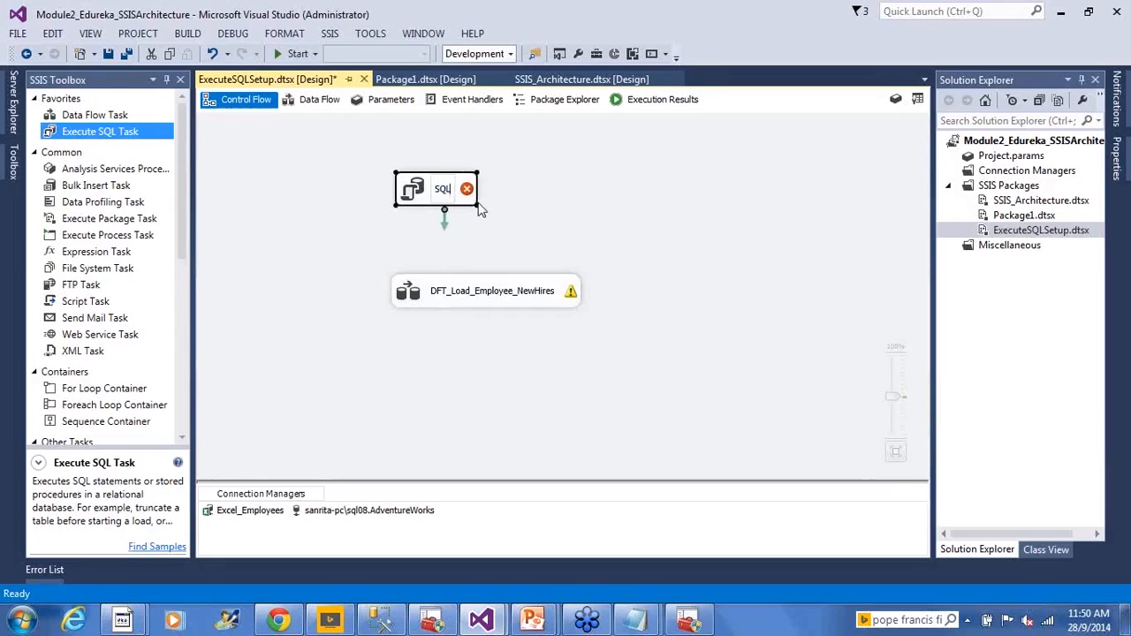
{"action": "type", "text": "_Truncat"}
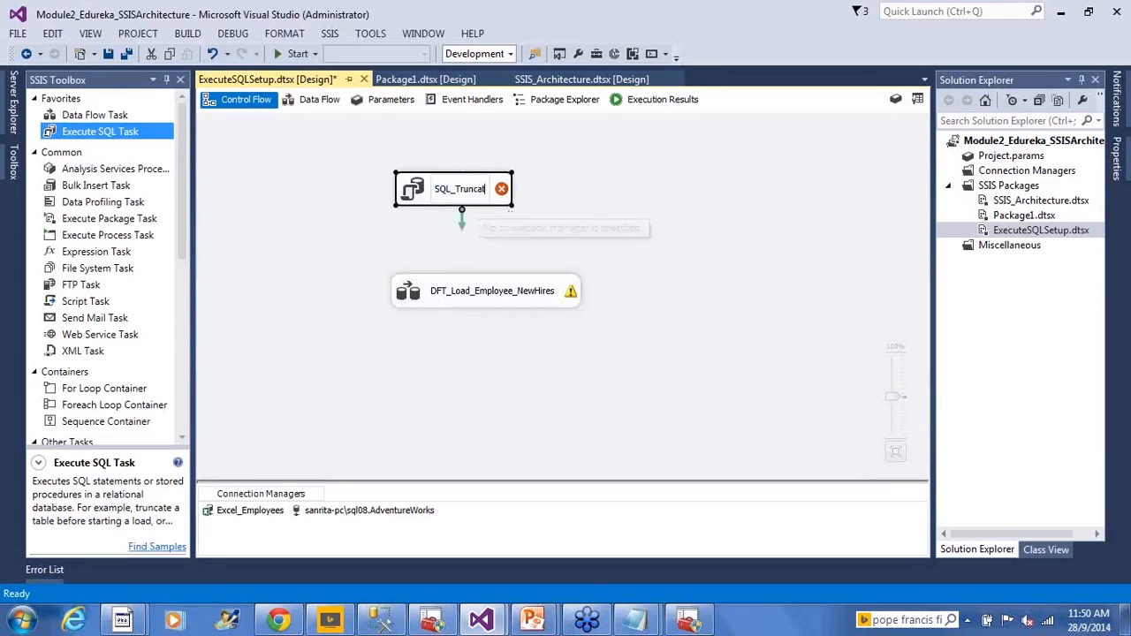
{"action": "type", "text": "e_NewHire"}
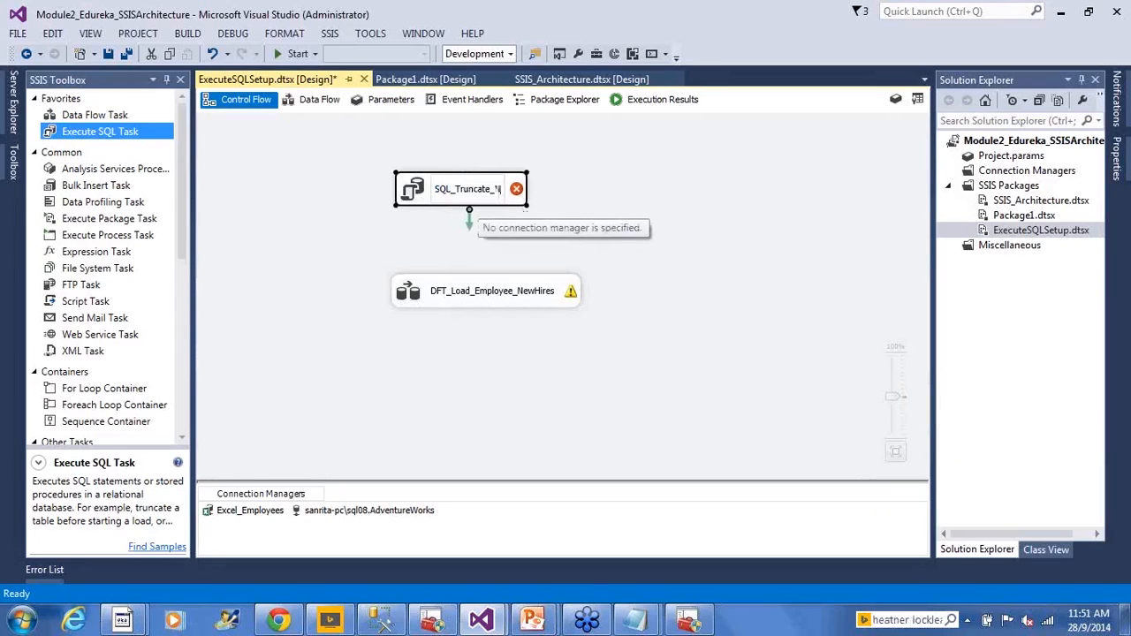
{"action": "type", "text": "s"}
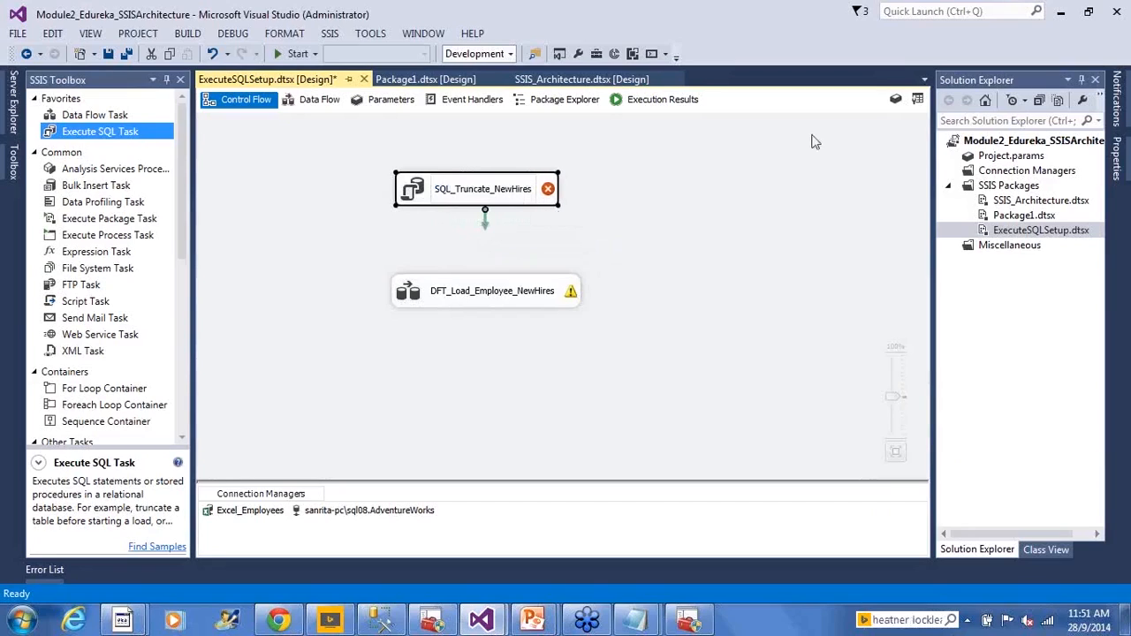
{"action": "left_click", "coordinate": [631, 237]}
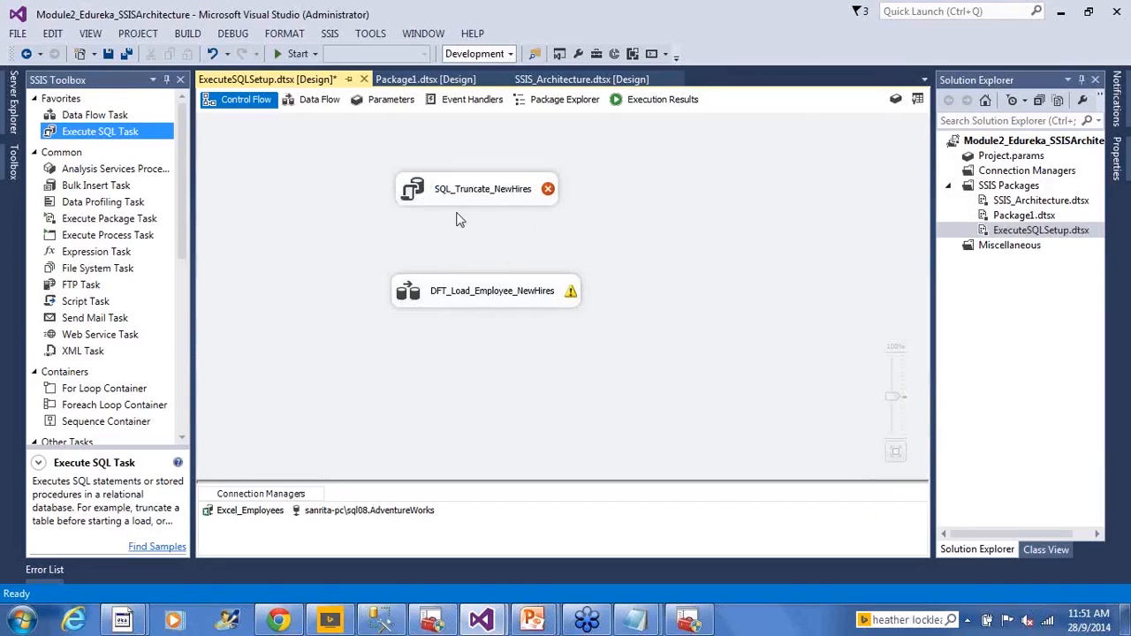
- Open the SQL_Truncate_NewHires task for editing and set its Connection to sanrita-pc\sql08.AdventureWorks
{"action": "left_click", "coordinate": [413, 196]}
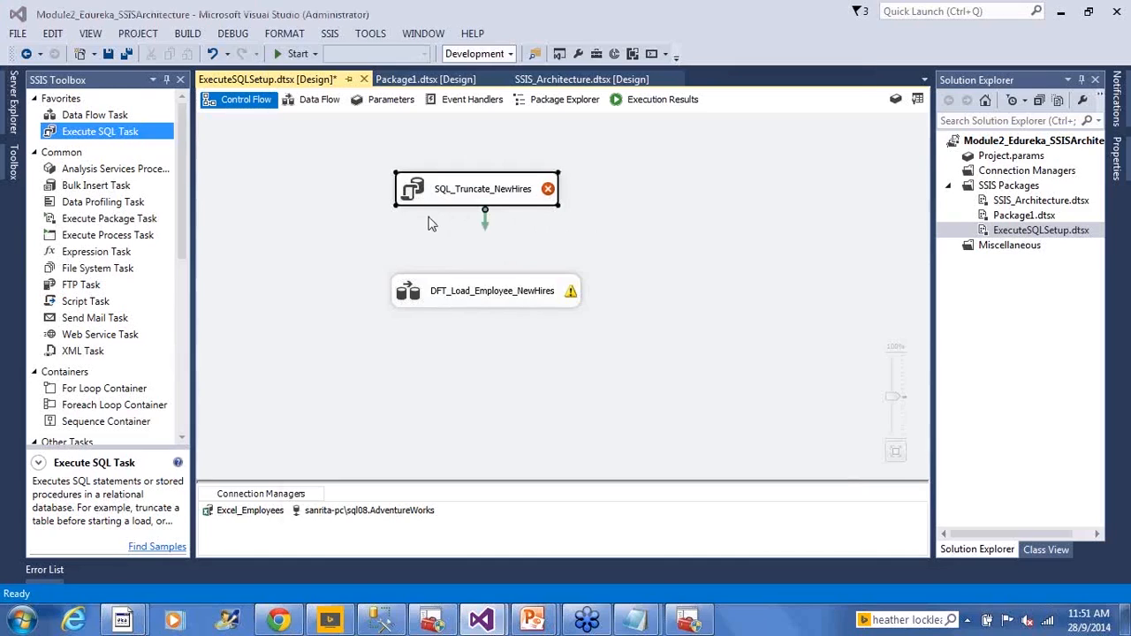
{"action": "double_click", "coordinate": [433, 193]}
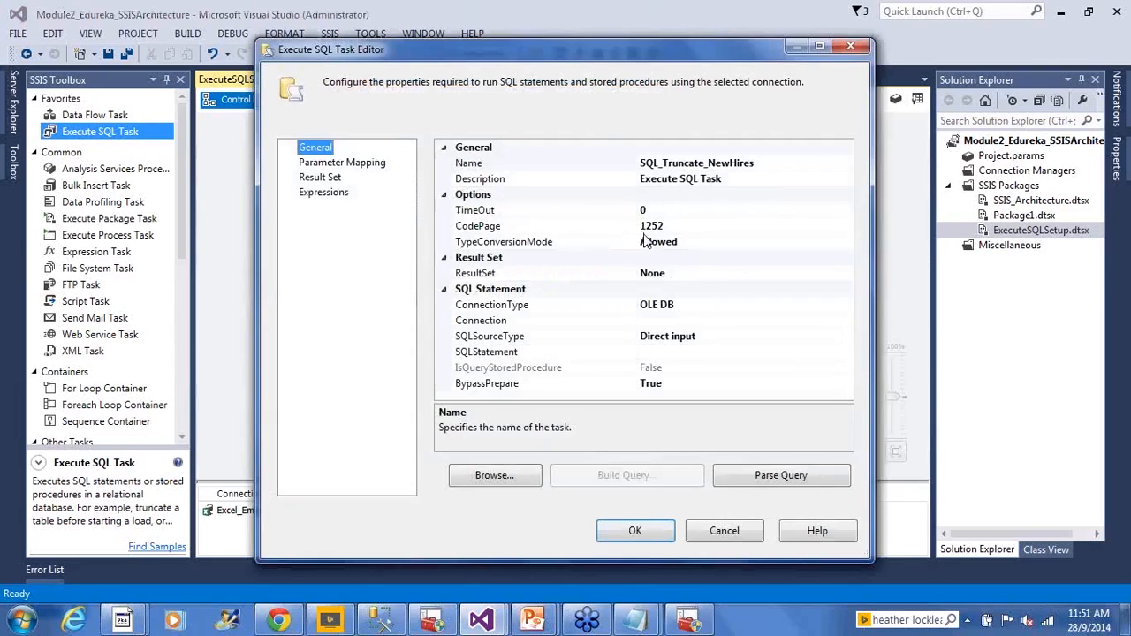
{"action": "left_click", "coordinate": [706, 323]}
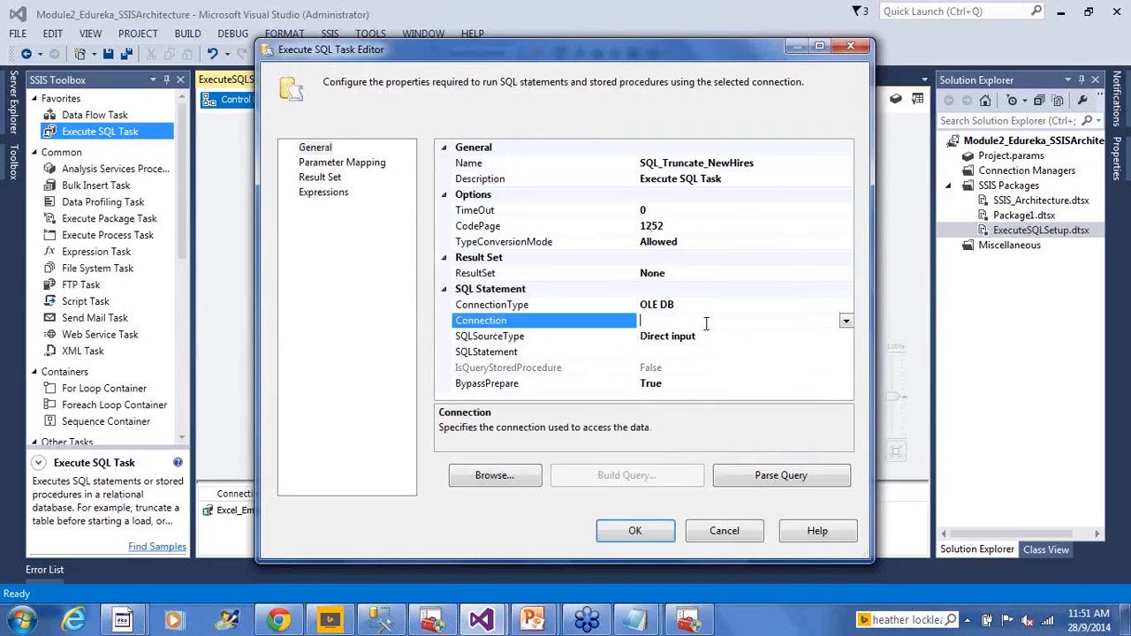
{"action": "left_click", "coordinate": [845, 324]}
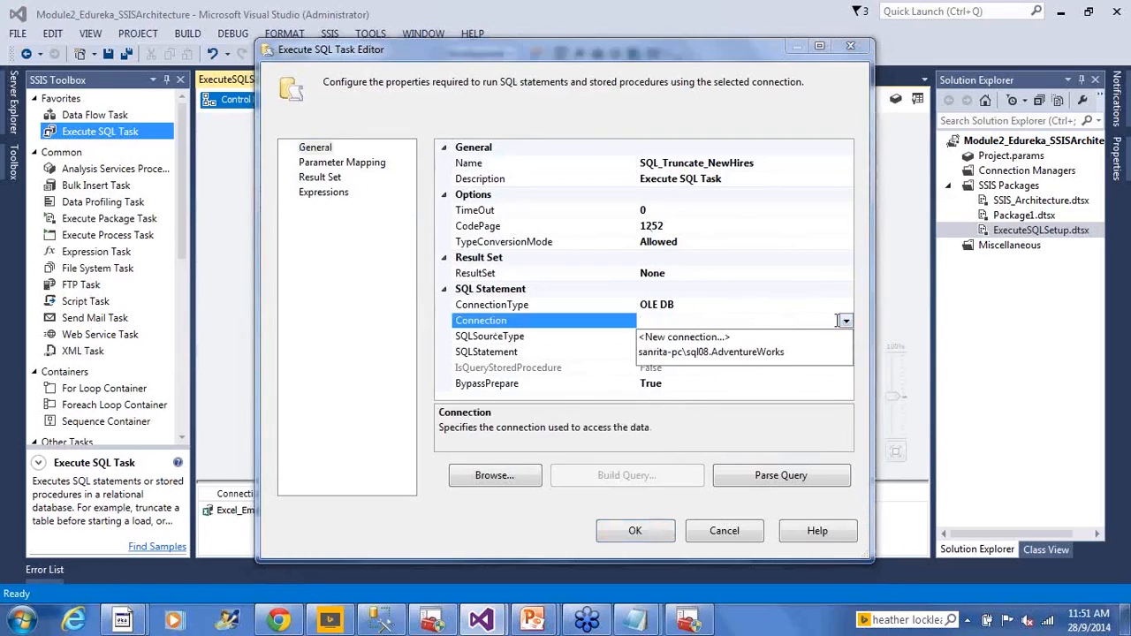
{"action": "left_click", "coordinate": [694, 352]}
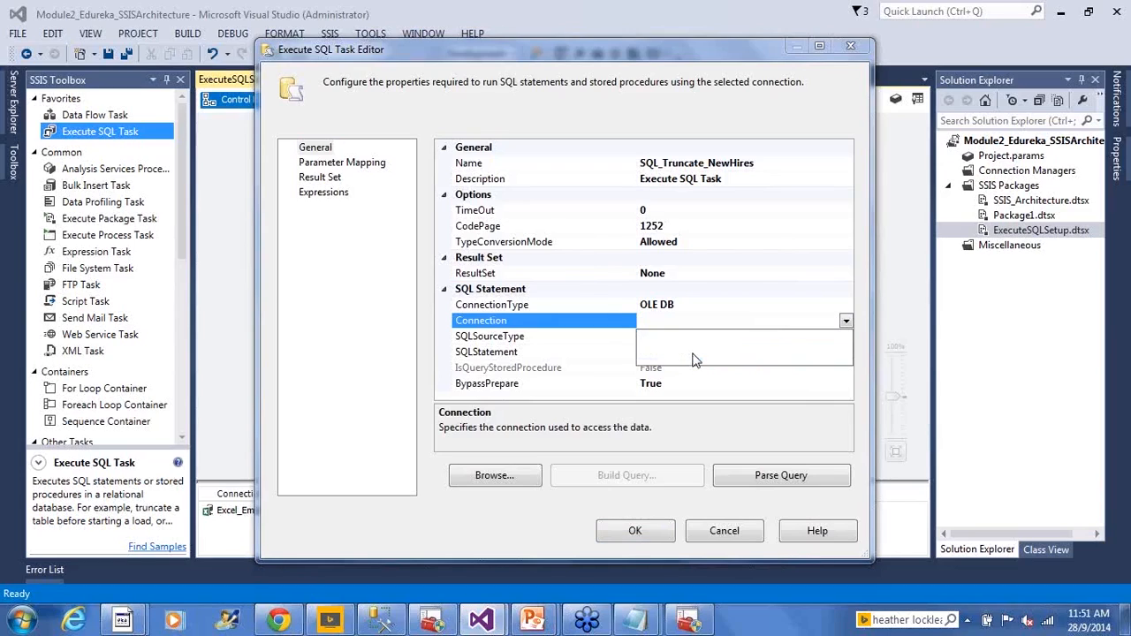
{"action": "left_click", "coordinate": [695, 353]}
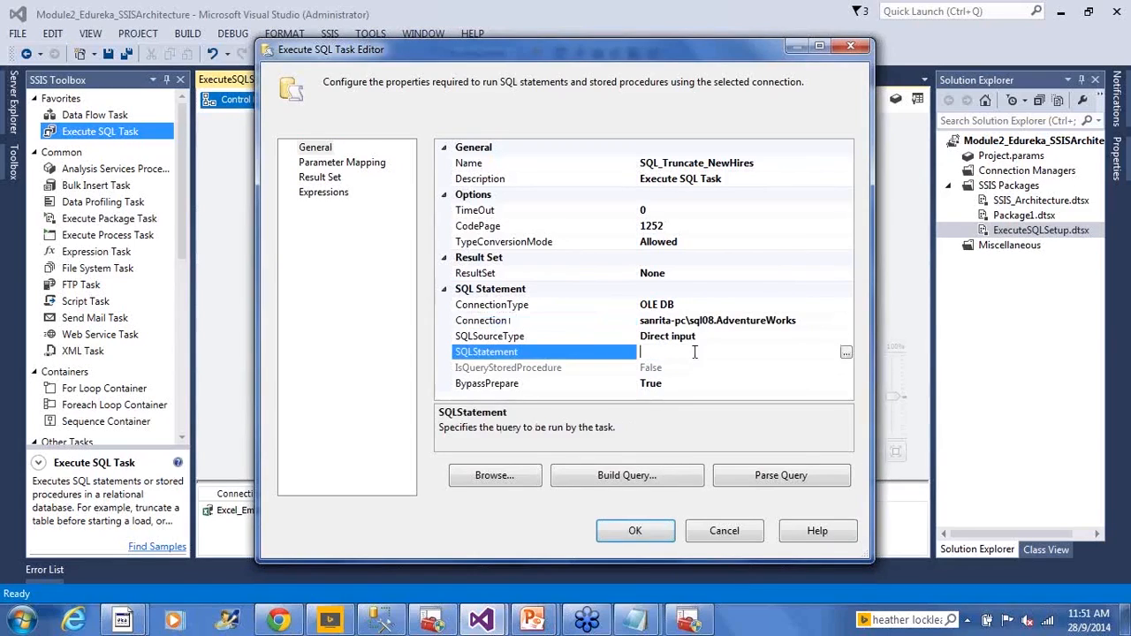
- Choose Direct input as the SQLSourceType and paste "Truncate table HumanResources.NewHires" as the task's SQLStatement
{"action": "left_click", "coordinate": [566, 341]}
{"action": "left_click", "coordinate": [770, 337]}
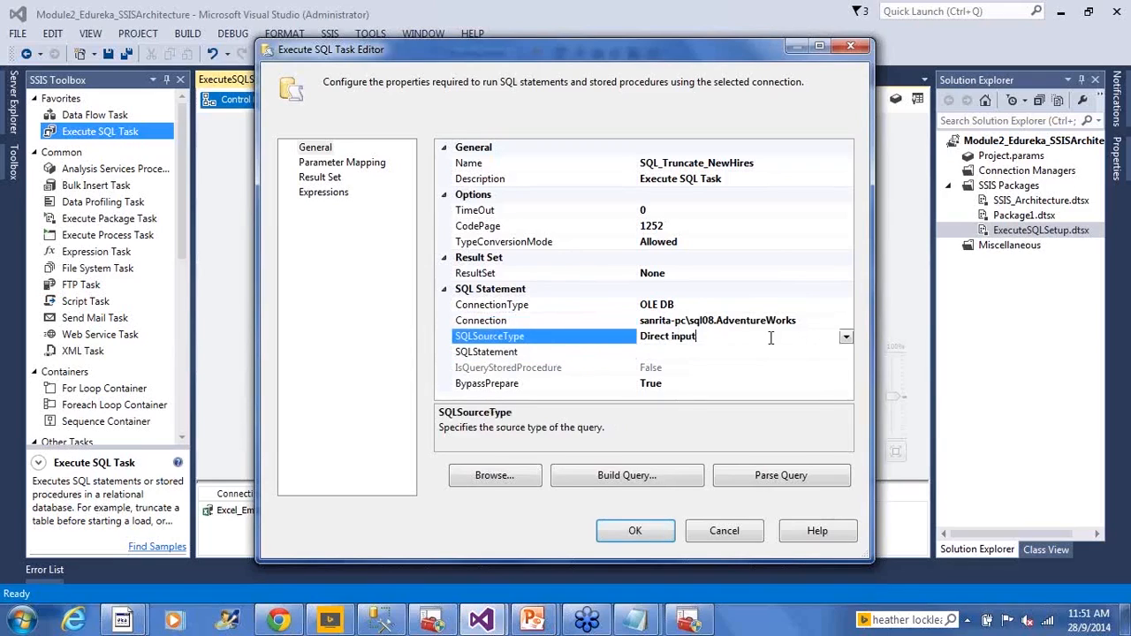
{"action": "left_click", "coordinate": [846, 337]}
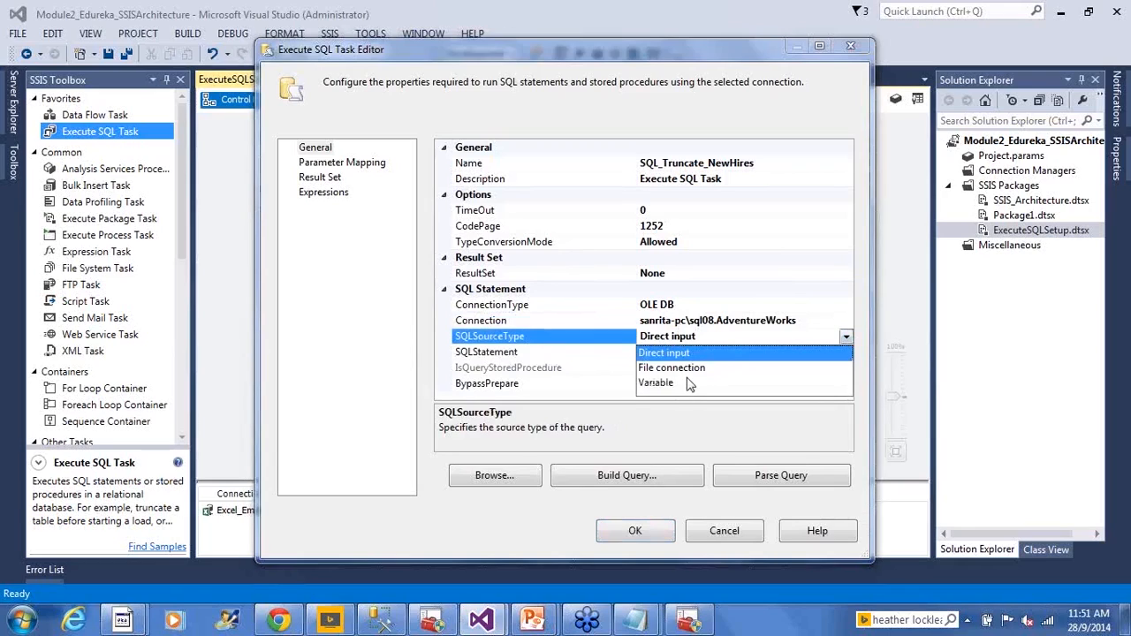
{"action": "left_click", "coordinate": [698, 353]}
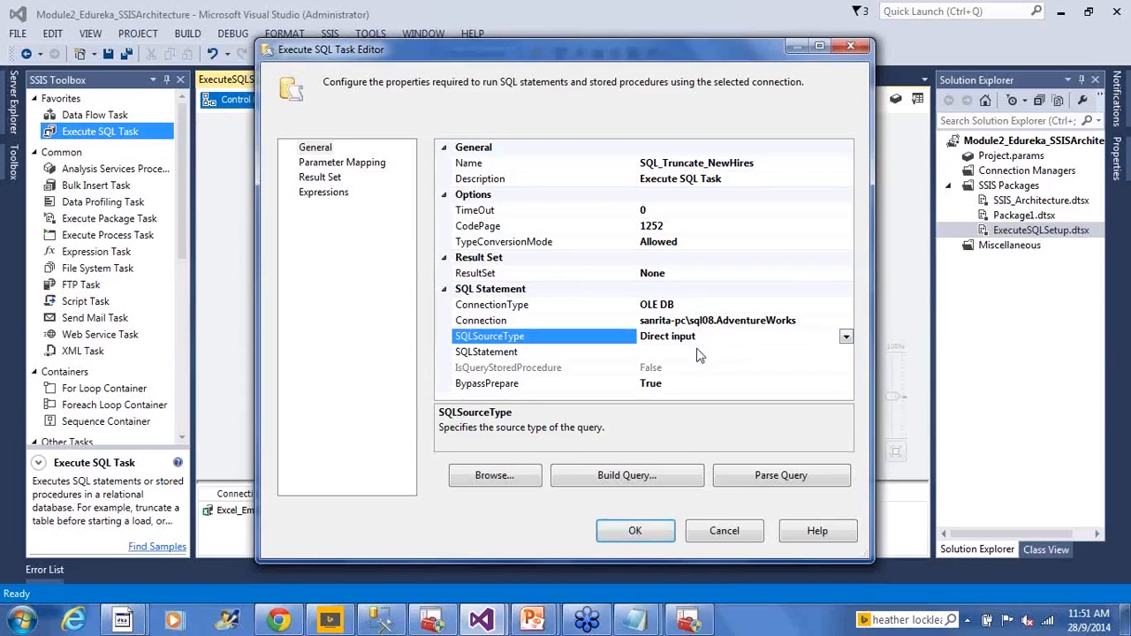
{"action": "left_click", "coordinate": [684, 352]}
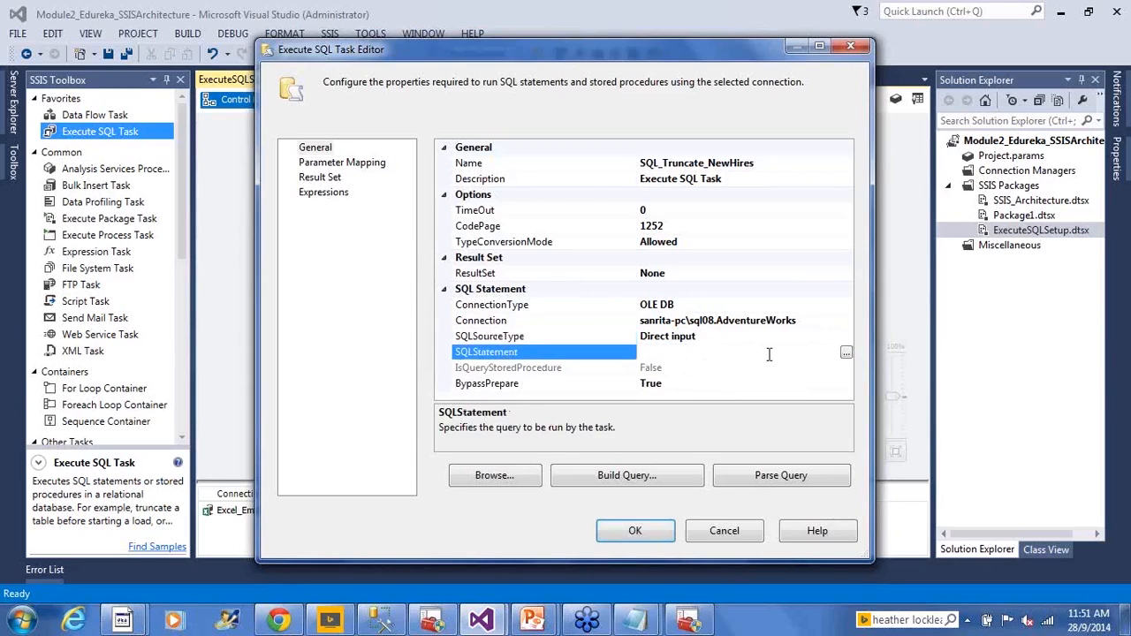
{"action": "left_click", "coordinate": [846, 353]}
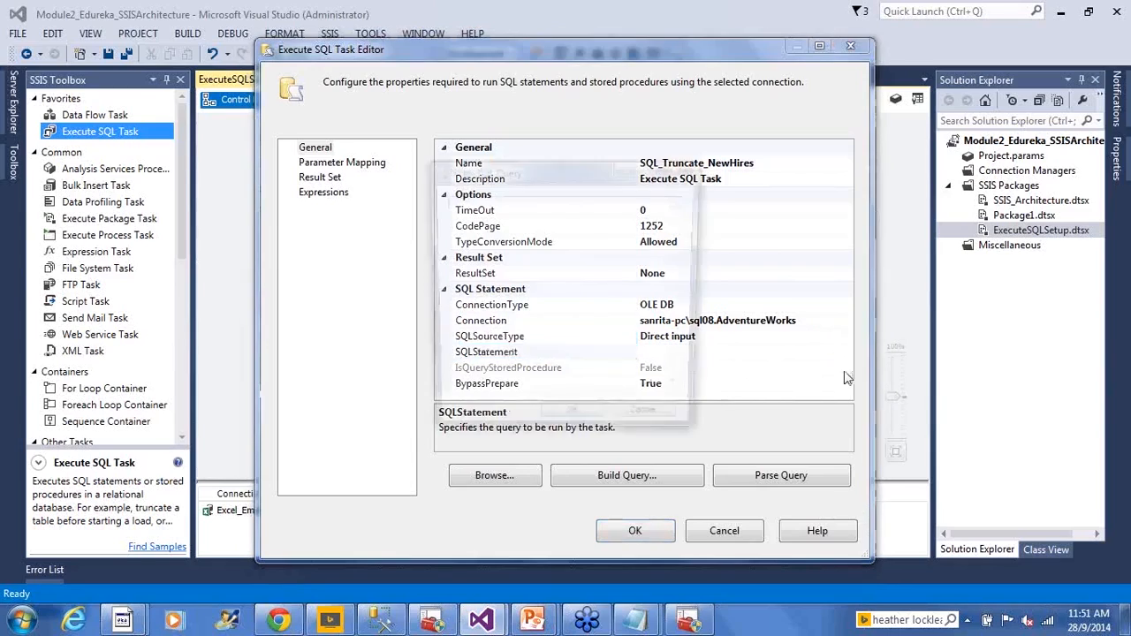
{"action": "type", "text": "Truncate table  HumanResources.NewHires"}
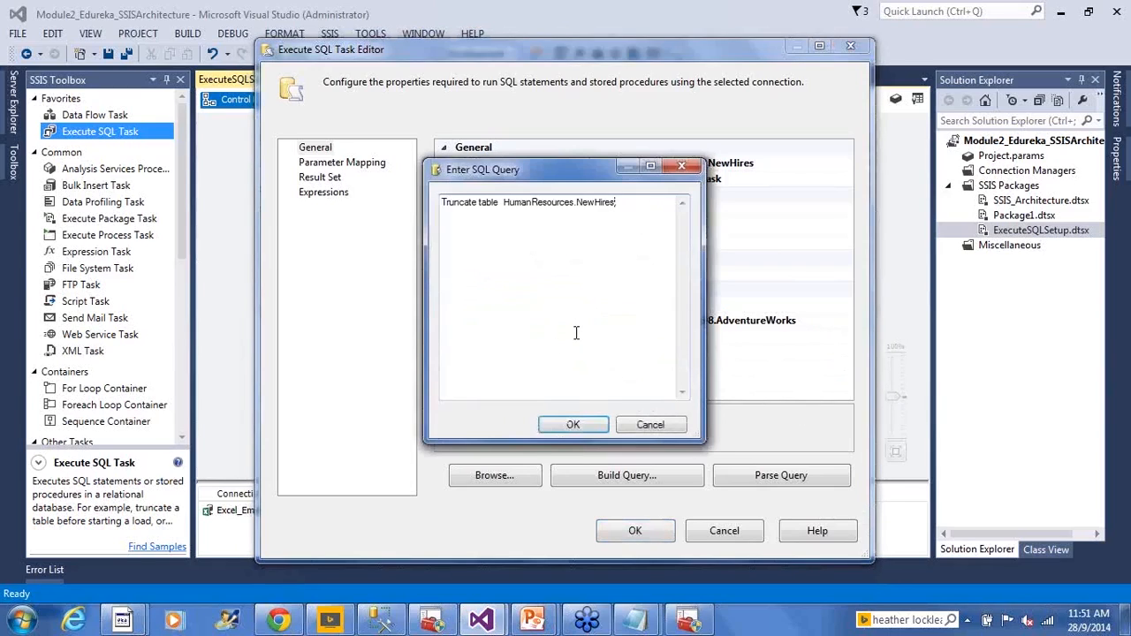
{"action": "left_click", "coordinate": [581, 425]}
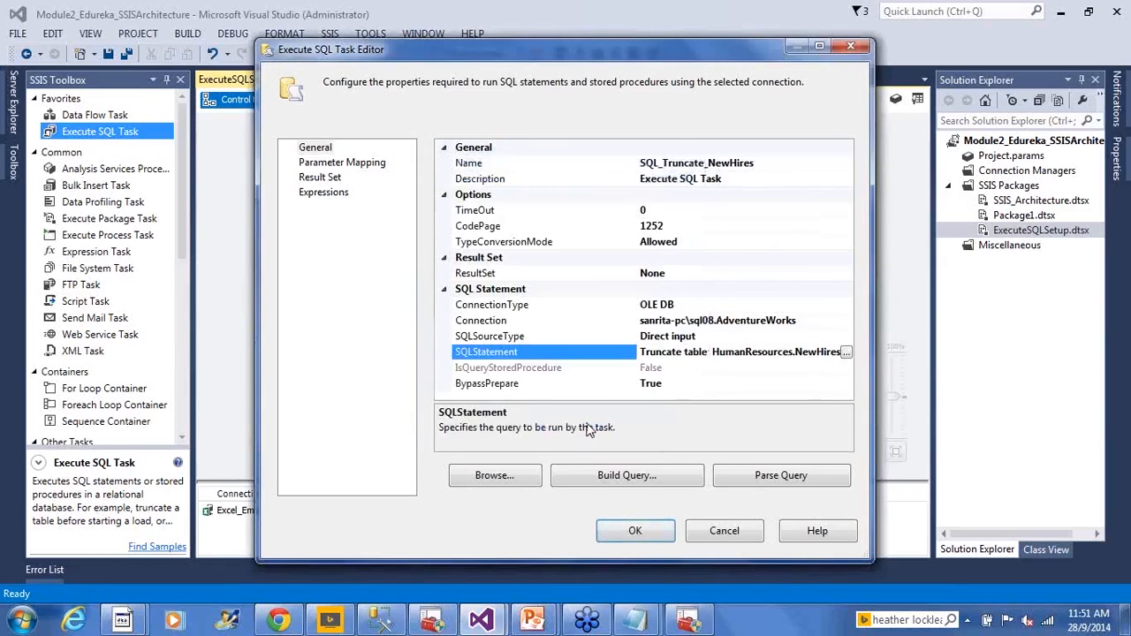
- Review the task's Parameter Mapping, Result Set and Expressions pages, then its Connection, SQLSourceType and SQLStatement settings under General
{"action": "left_click", "coordinate": [363, 164]}
{"action": "left_click", "coordinate": [336, 179]}
{"action": "left_click", "coordinate": [323, 191]}
{"action": "left_click", "coordinate": [315, 148]}
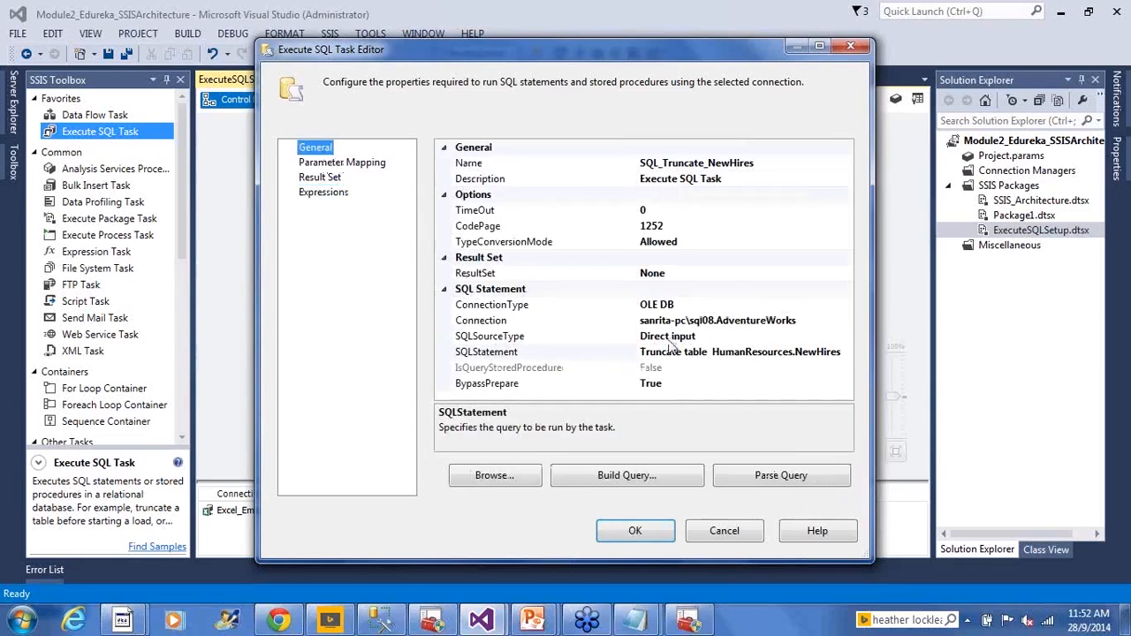
{"action": "left_click", "coordinate": [695, 323]}
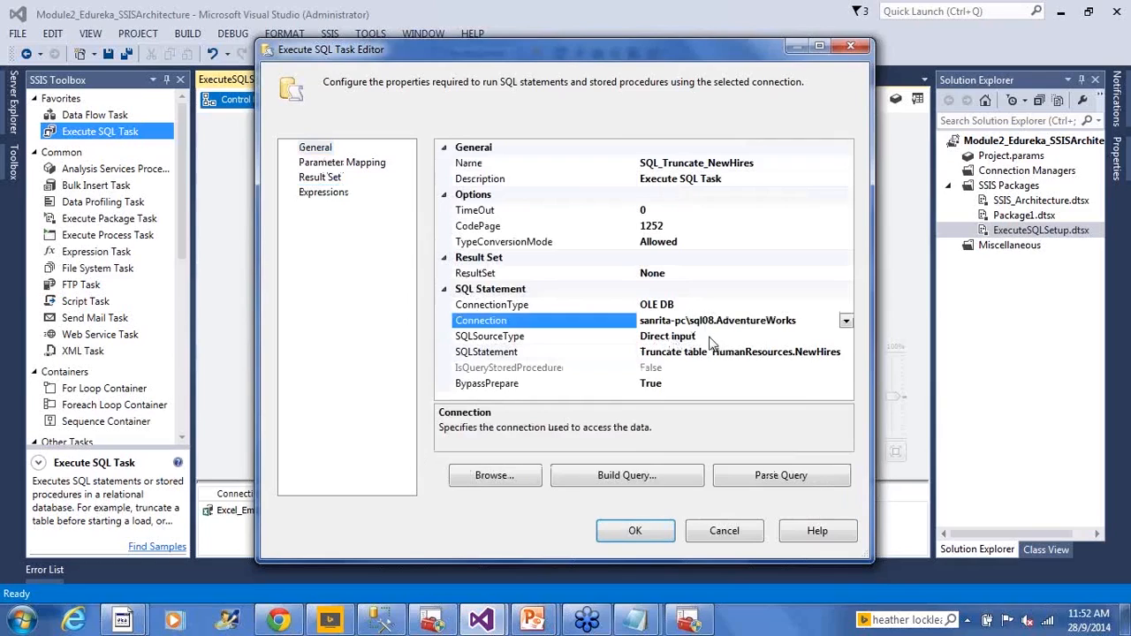
{"action": "left_click", "coordinate": [709, 335]}
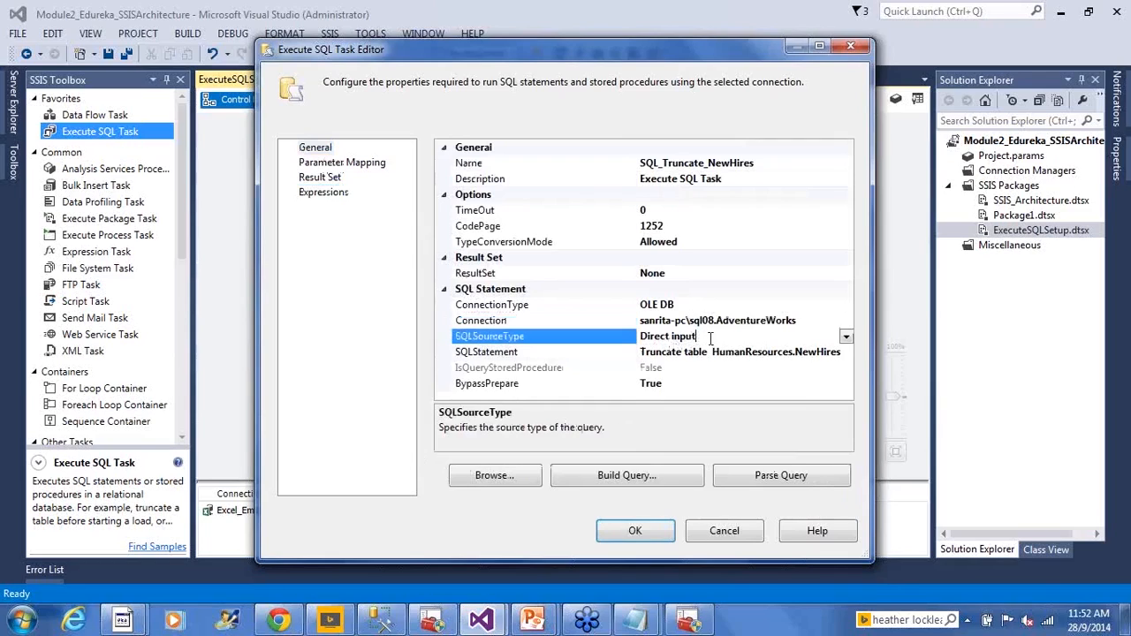
{"action": "left_click", "coordinate": [714, 353]}
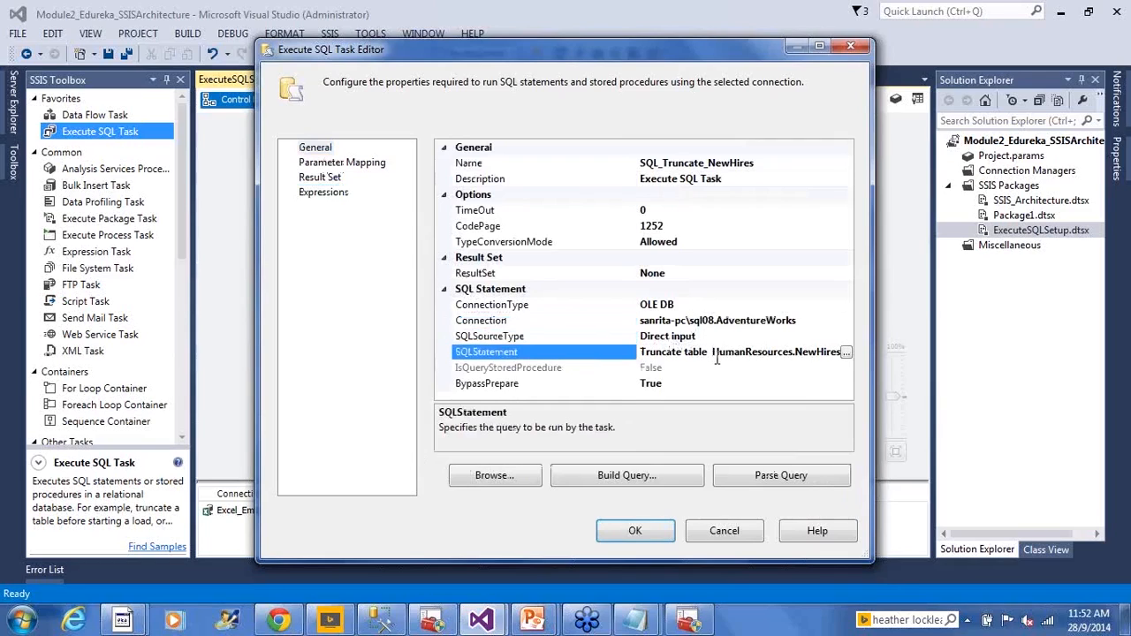
- Accept the SQL_Truncate_NewHires task settings and save the package
{"action": "left_click", "coordinate": [647, 546]}
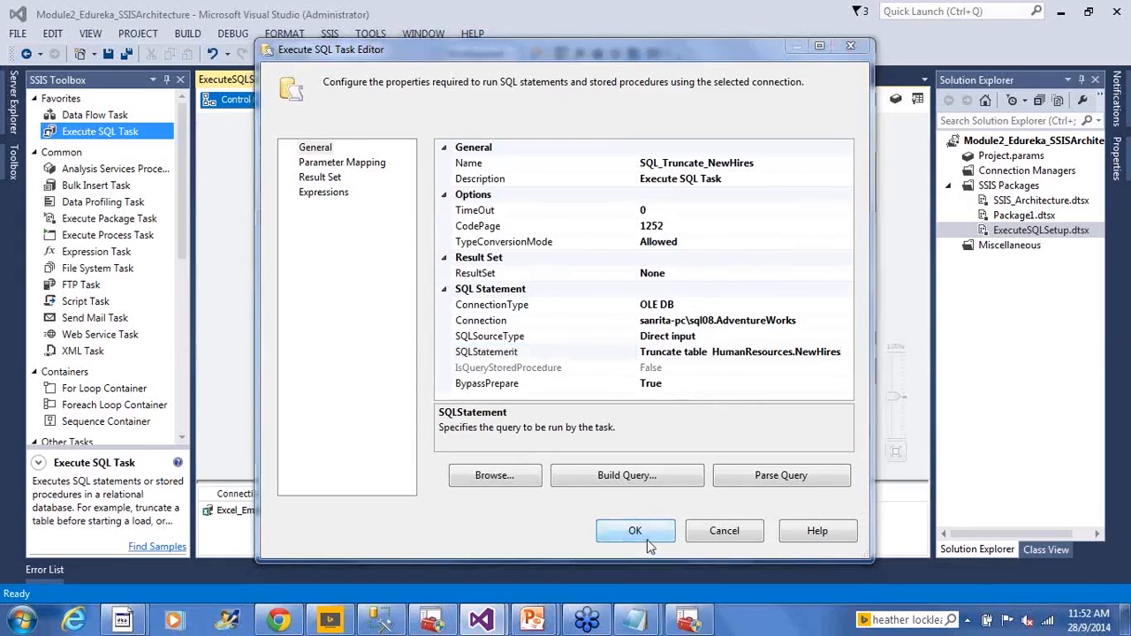
{"action": "key", "text": "ctrl+s"}
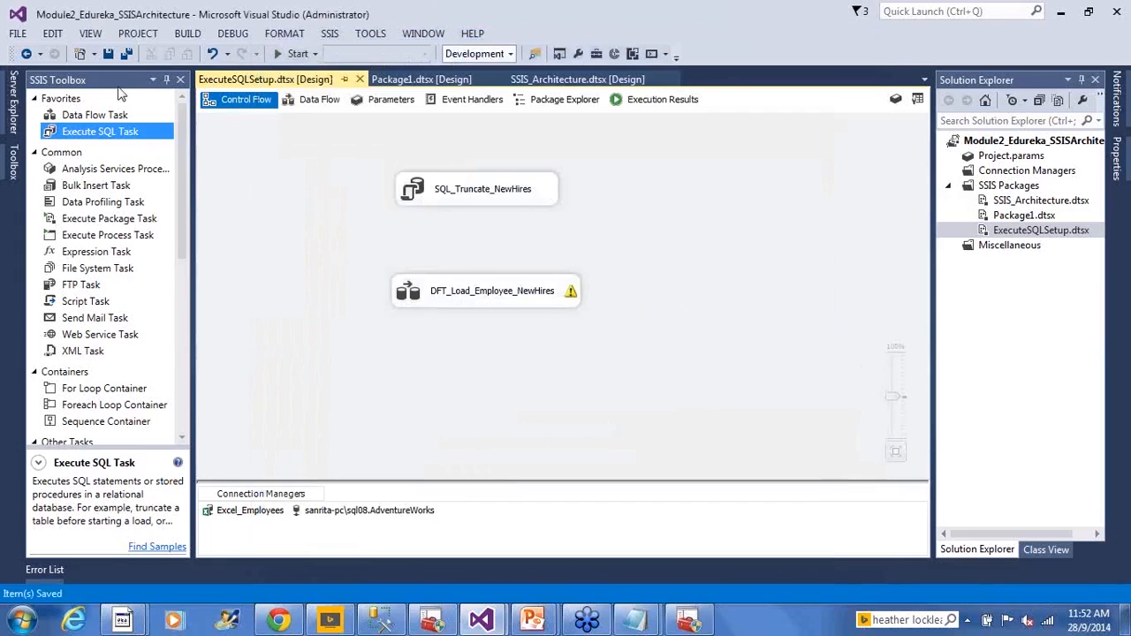
{"action": "left_click", "coordinate": [108, 54]}
- Connect SQL_Truncate_NewHires to DFT_Load_Employee_NewHires with a success precedence constraint and save the package
{"action": "left_click", "coordinate": [484, 196]}
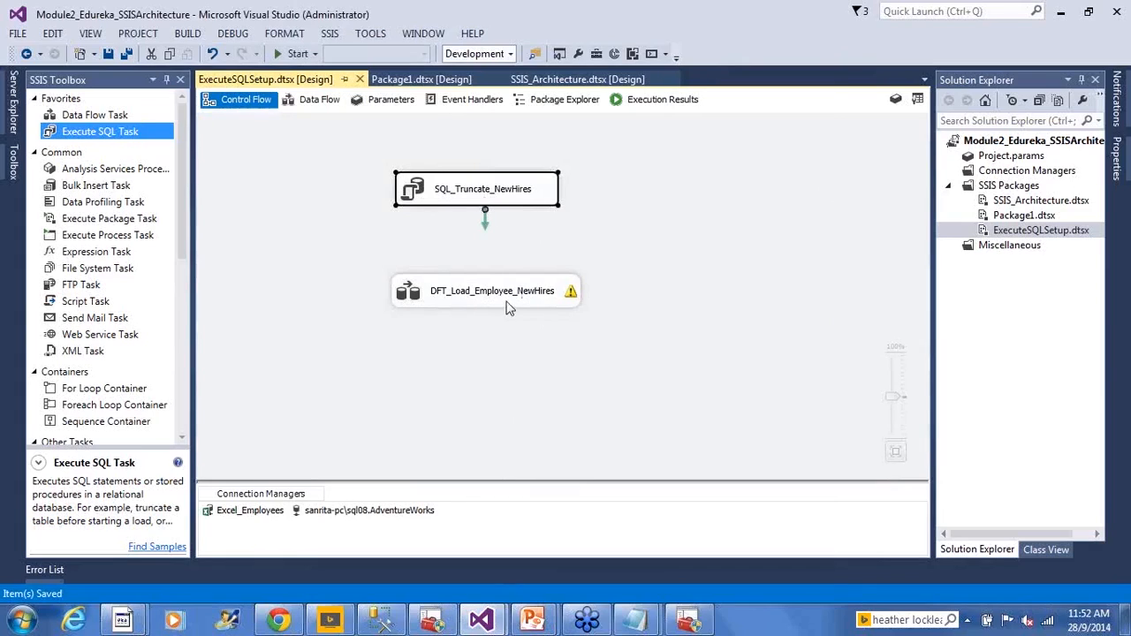
{"action": "left_click", "coordinate": [621, 278]}
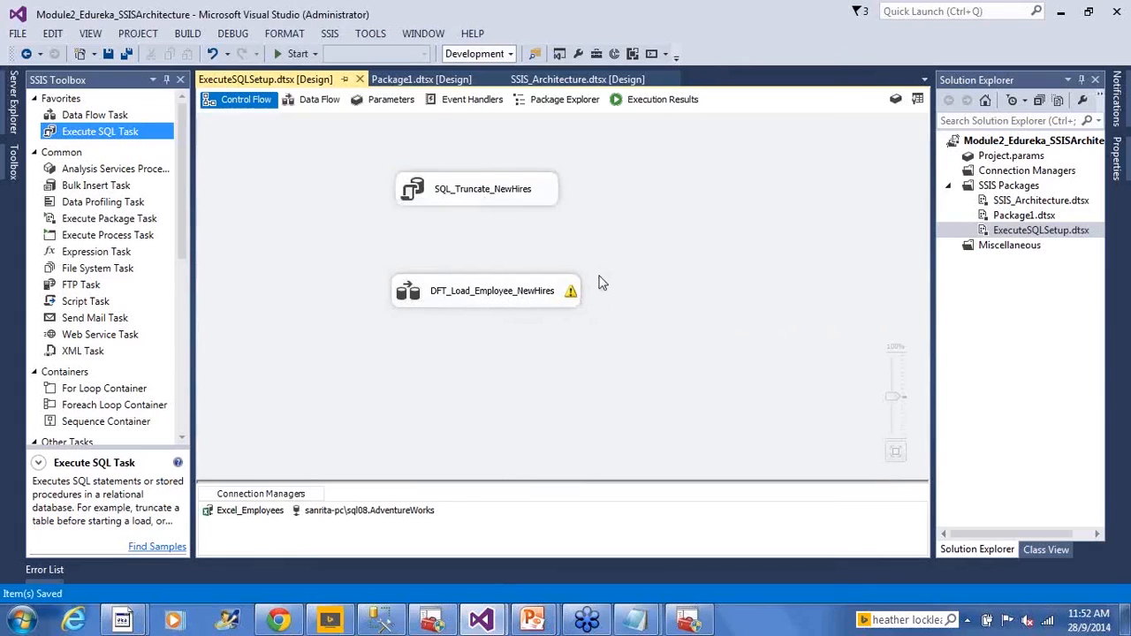
{"action": "left_click", "coordinate": [503, 196]}
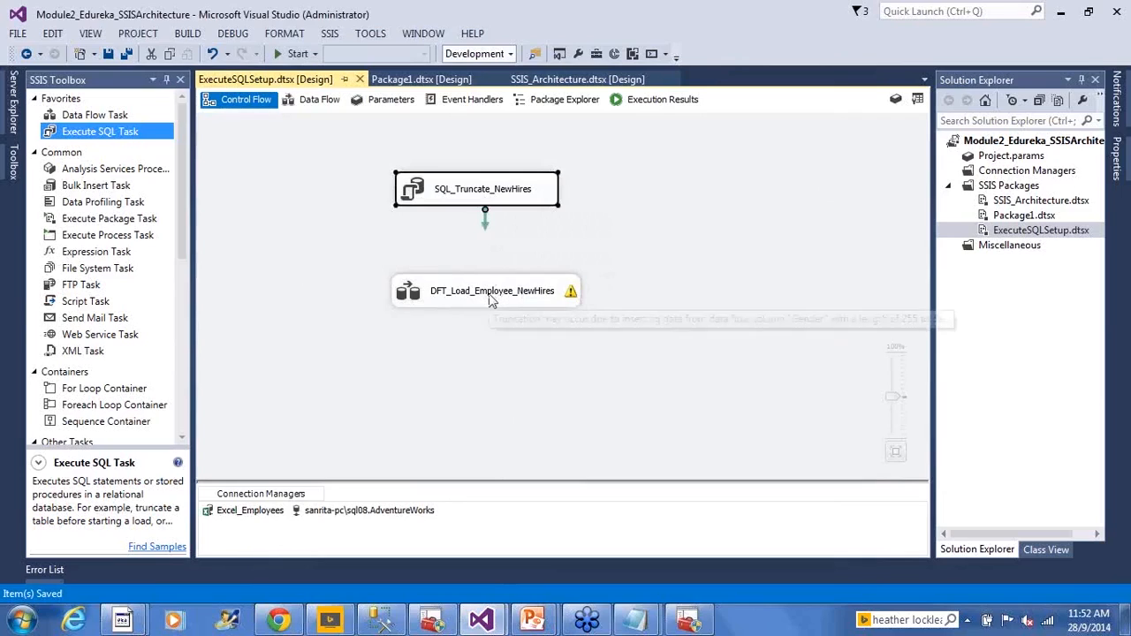
{"action": "left_click", "coordinate": [493, 299]}
{"action": "left_click", "coordinate": [508, 196]}
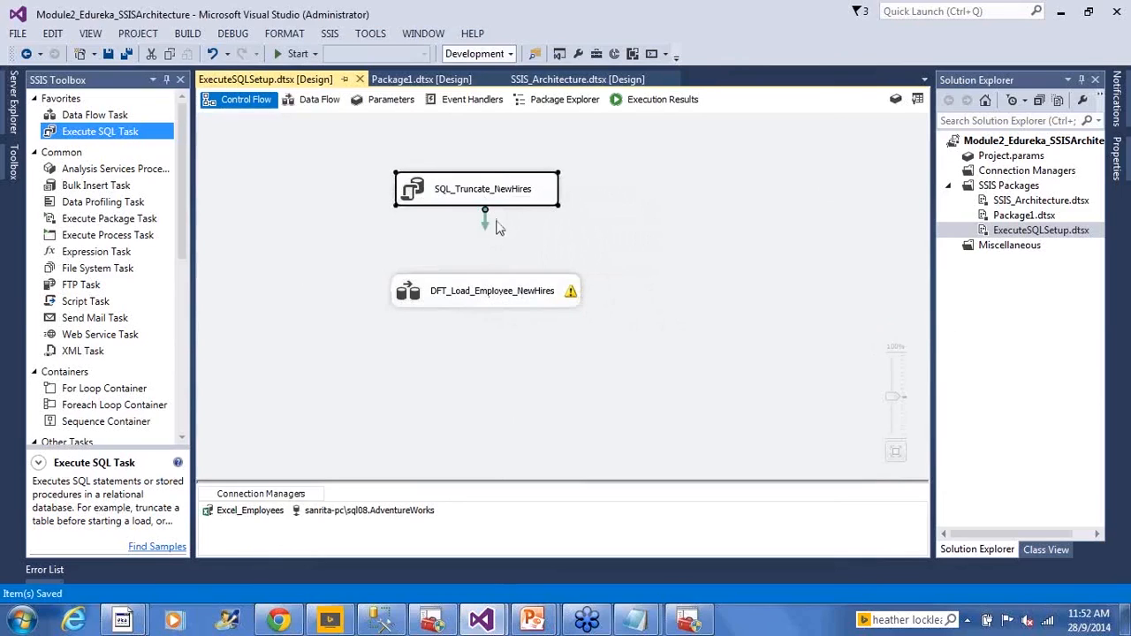
{"action": "left_click_drag", "start_coordinate": [486, 225], "coordinate": [488, 294]}
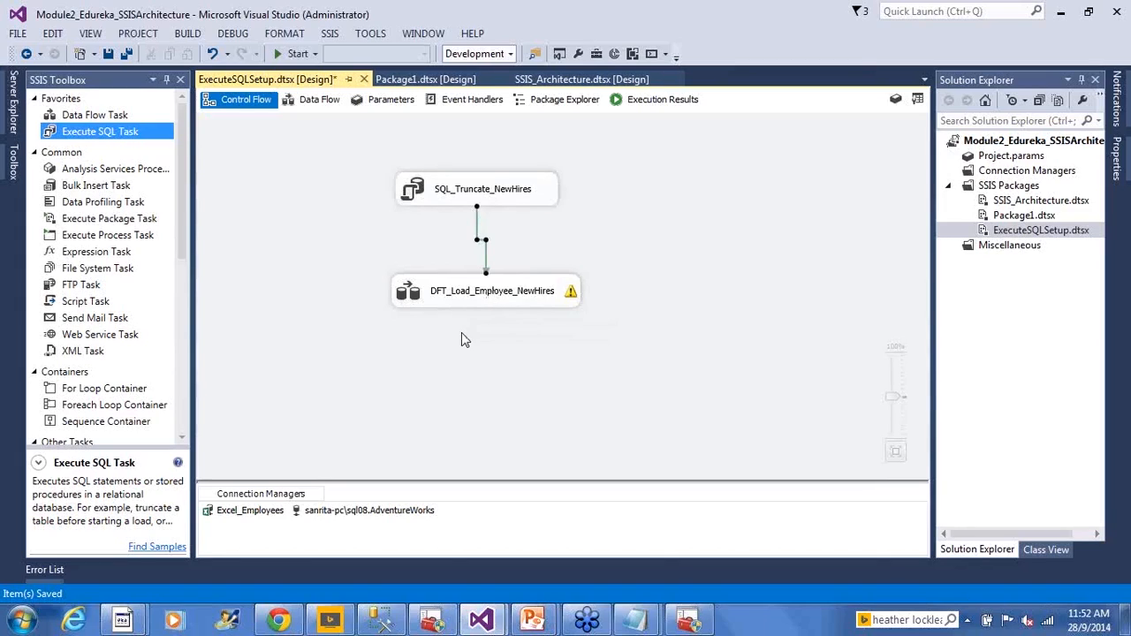
{"action": "left_click", "coordinate": [465, 190]}
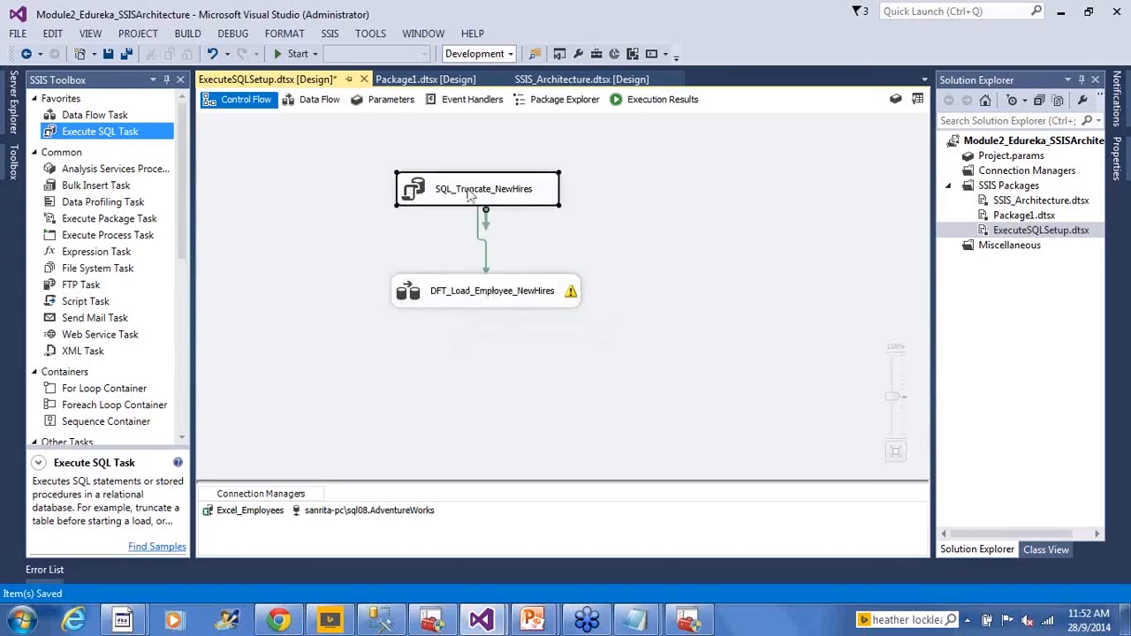
{"action": "left_click", "coordinate": [502, 299]}
{"action": "left_click", "coordinate": [498, 367]}
{"action": "key", "text": "ctrl+s"}
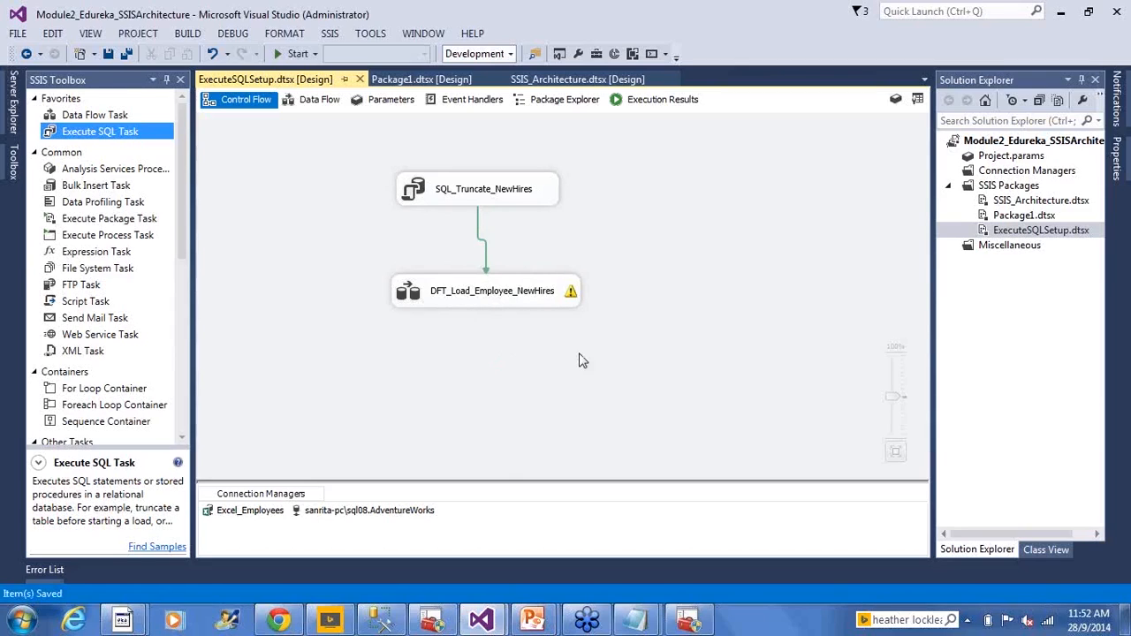
- Execute the ExecuteSQLSetup.dtsx package from the project
{"action": "right_click", "coordinate": [992, 233]}
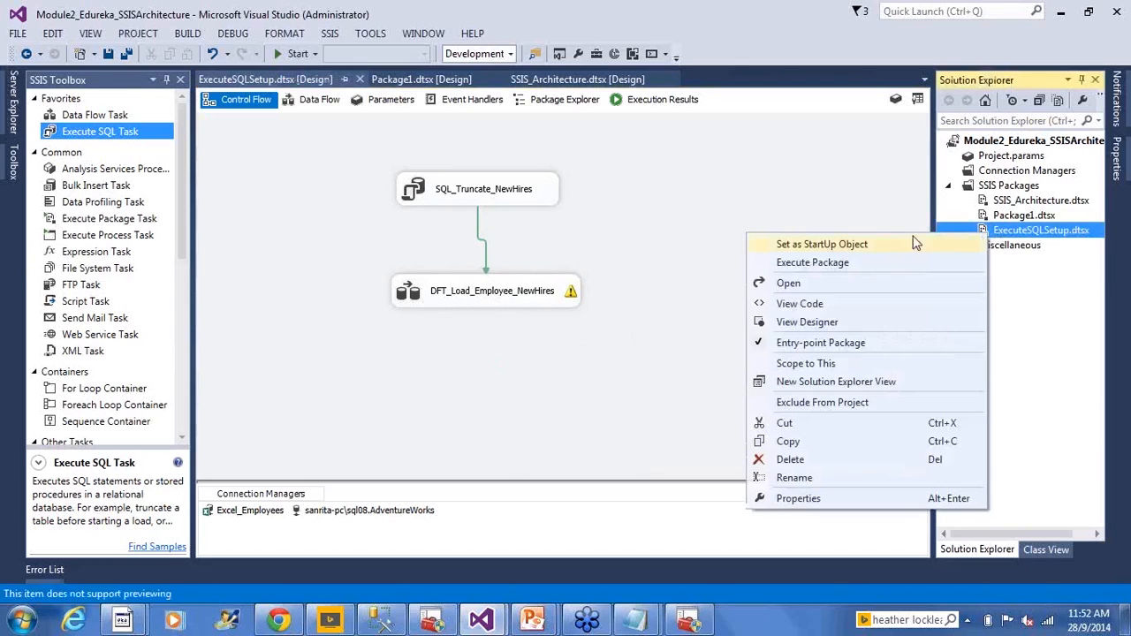
{"action": "left_click", "coordinate": [851, 264]}
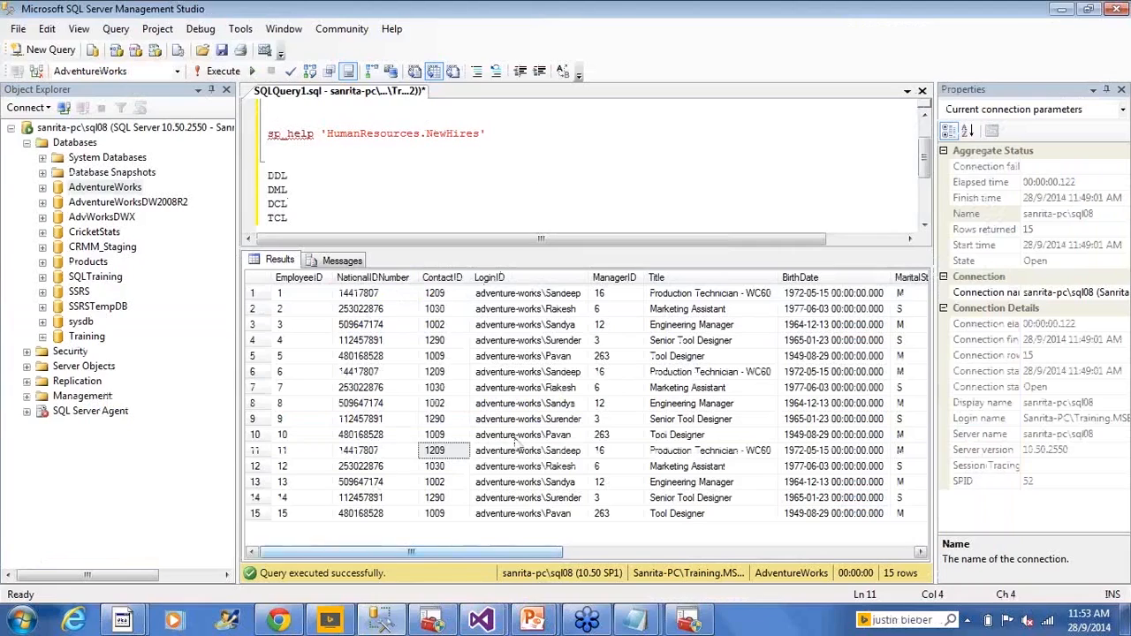
- Switch to SQL Server Management Studio, run "select * from HumanResources.NewHires" and select all the returned rows
{"action": "left_click", "coordinate": [572, 148]}
{"action": "scroll", "coordinate": [550, 160], "scroll_direction": "up", "scroll_amount": 1}
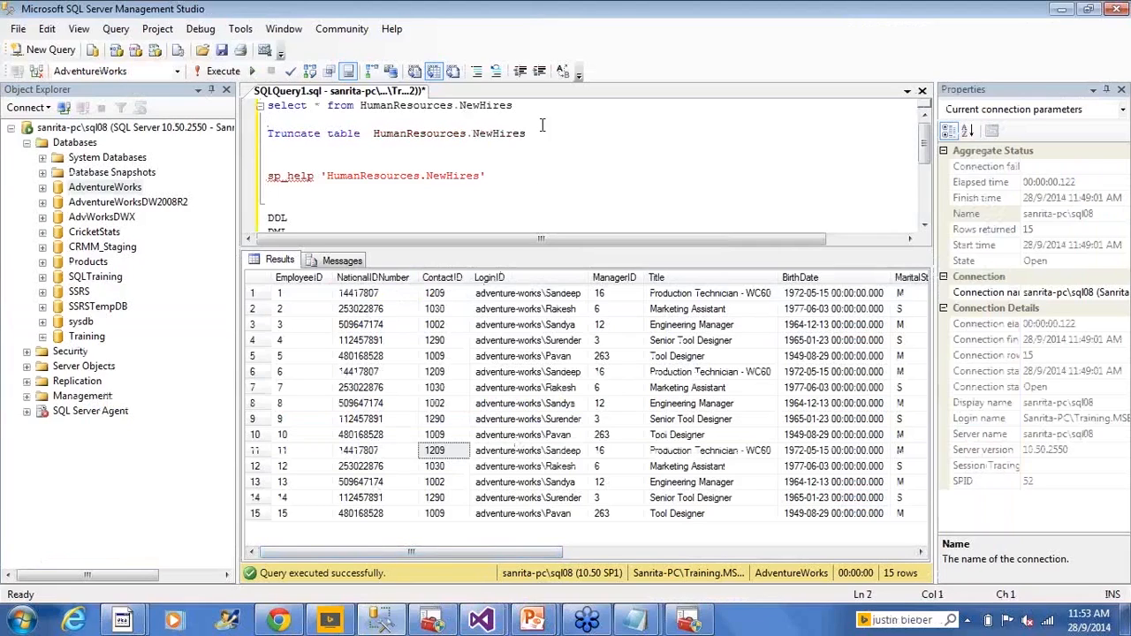
{"action": "left_click_drag", "start_coordinate": [514, 105], "coordinate": [267, 105]}
{"action": "left_click", "coordinate": [217, 71]}
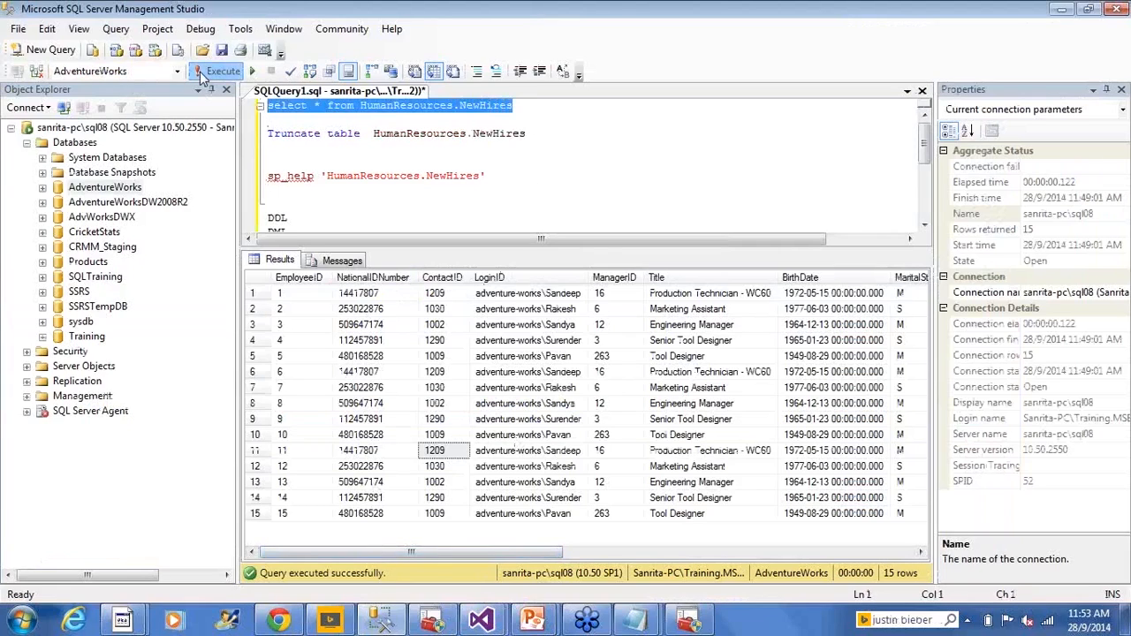
{"action": "left_click", "coordinate": [303, 324]}
{"action": "left_click", "coordinate": [263, 279]}
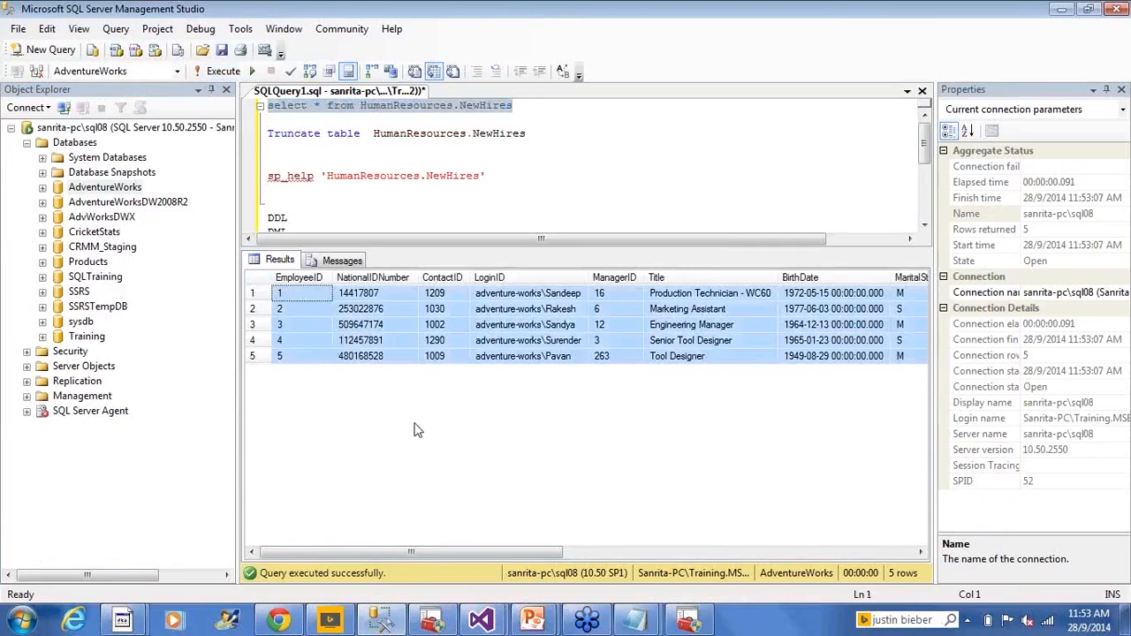
- Stop debugging in Visual Studio and execute ExecuteSQLSetup.dtsx again, then requery HumanResources.NewHires in SQL Server Management Studio
{"action": "key", "text": "alt+Tab"}
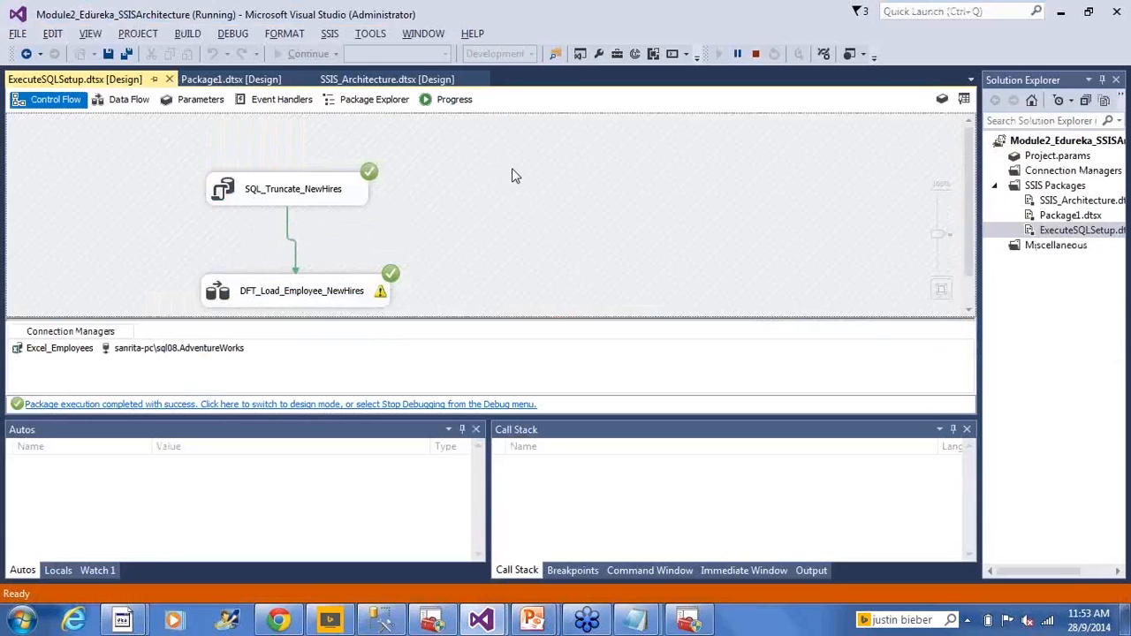
{"action": "left_click", "coordinate": [757, 54]}
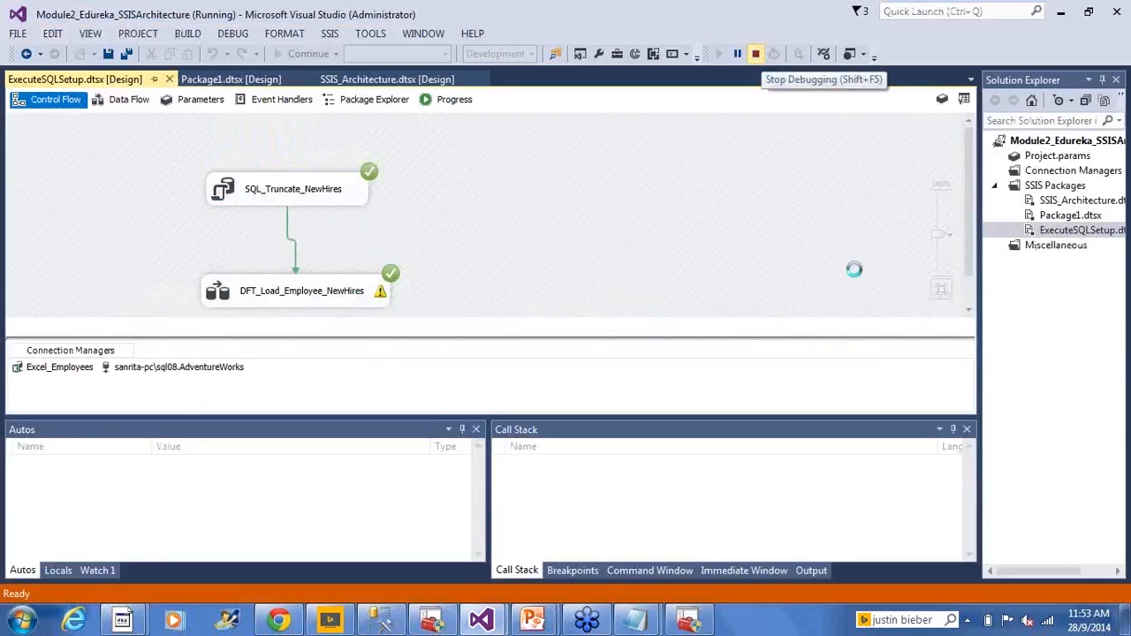
{"action": "right_click", "coordinate": [1032, 232]}
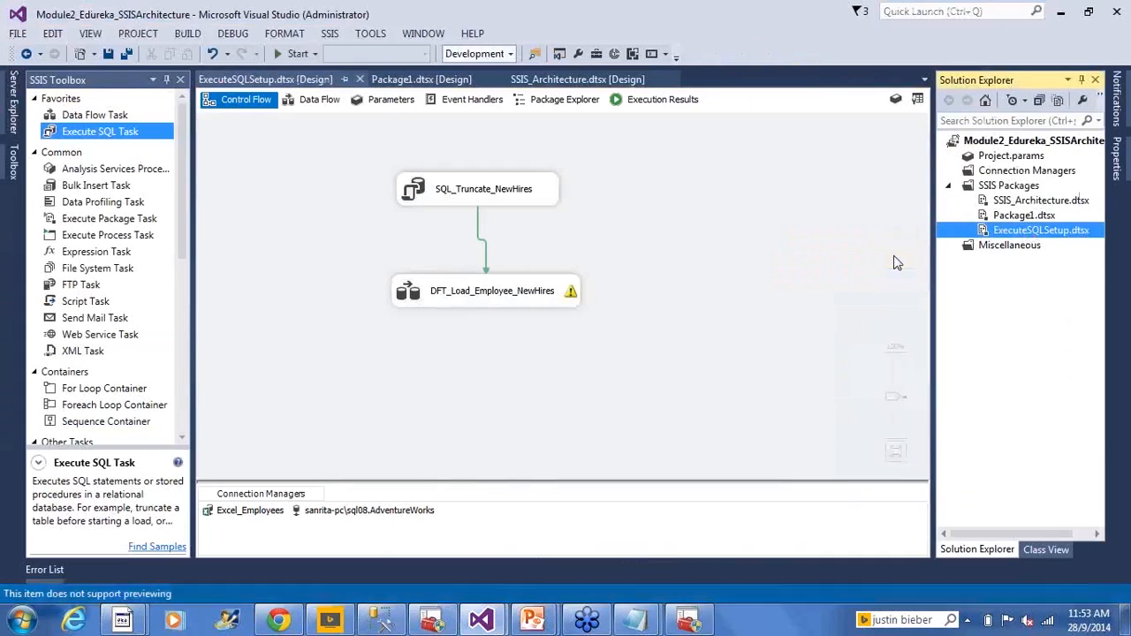
{"action": "left_click", "coordinate": [897, 257]}
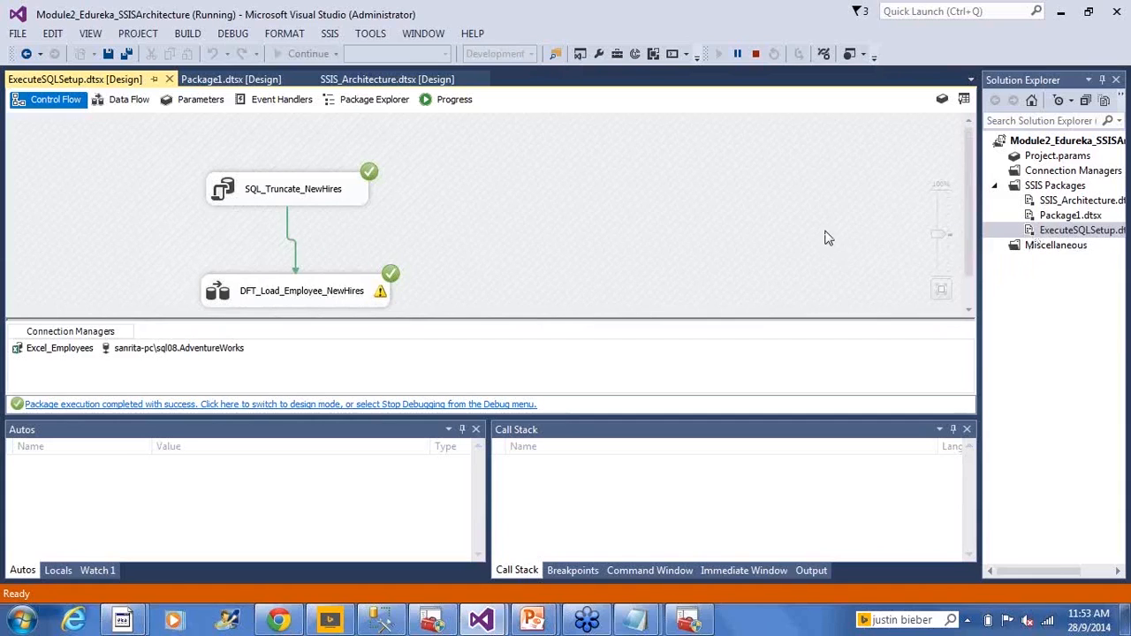
{"action": "key", "text": "alt+Tab"}
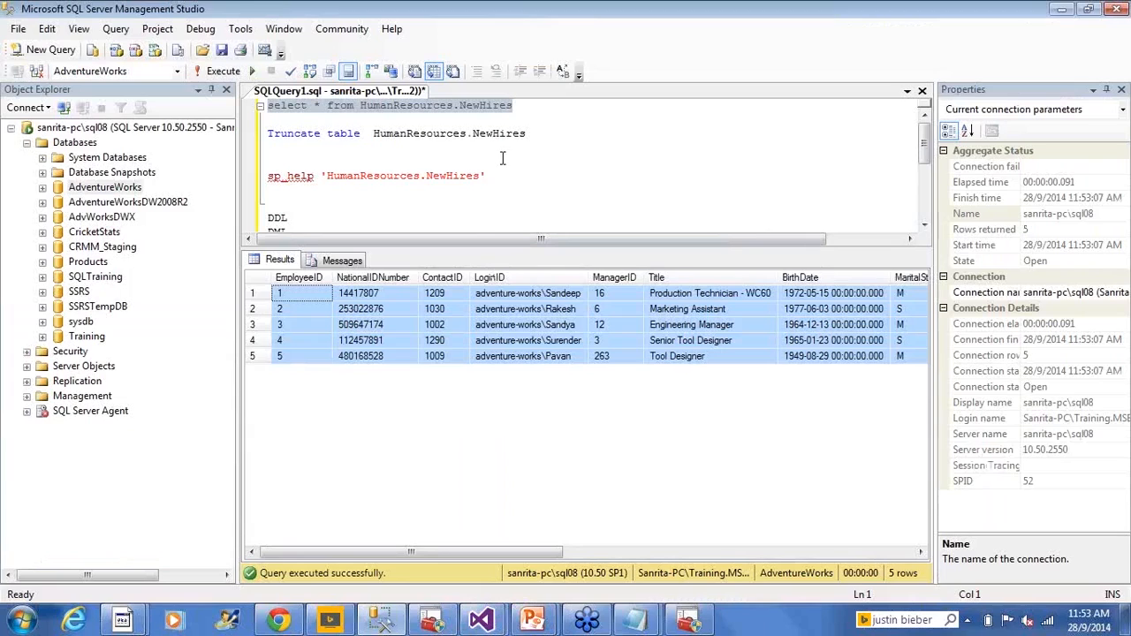
{"action": "left_click", "coordinate": [216, 71]}
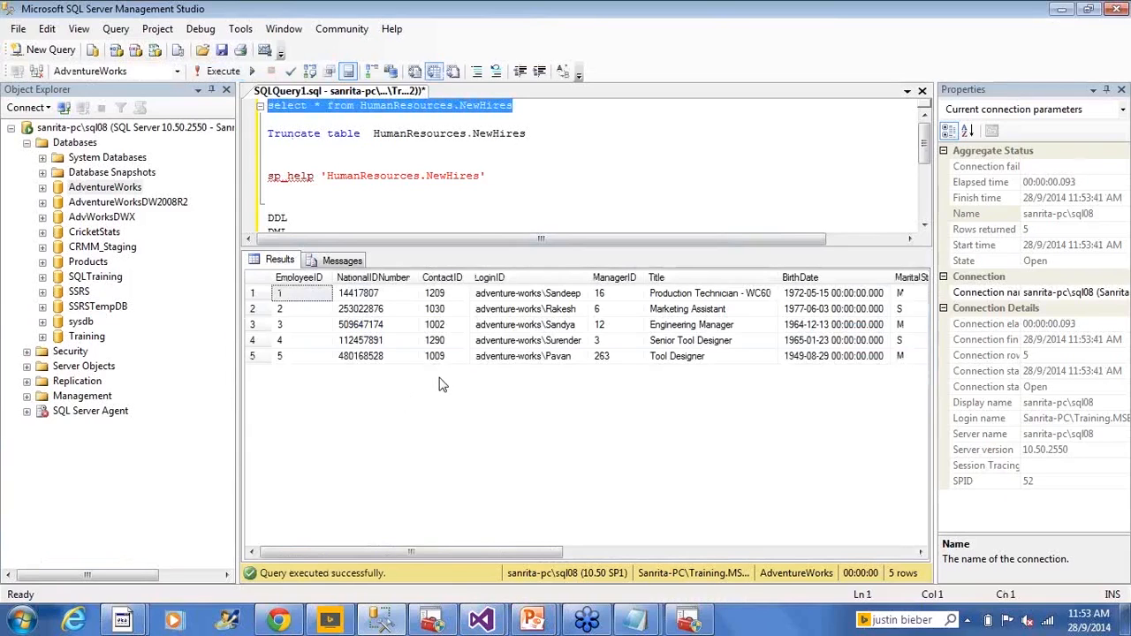
- Return to Visual Studio, rerun ExecuteSQLSetup.dtsx, inspect the data flow of DFT_Load_Employee_NewHires and stop debugging
{"action": "key", "text": "alt+Tab"}
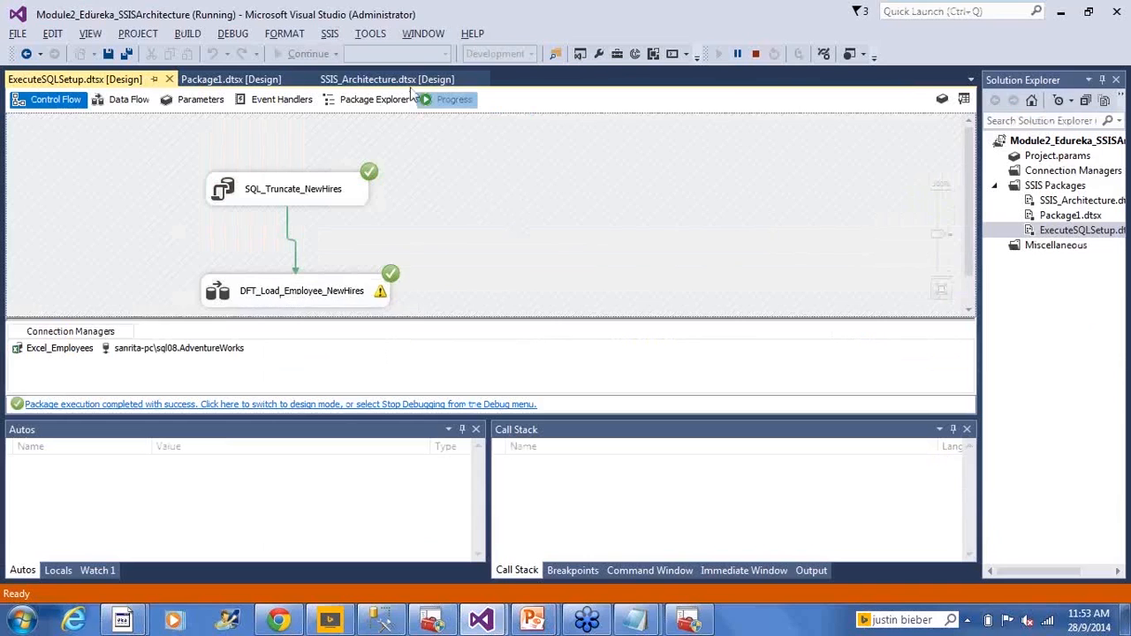
{"action": "key", "text": "shift+F5"}
{"action": "right_click", "coordinate": [1003, 232]}
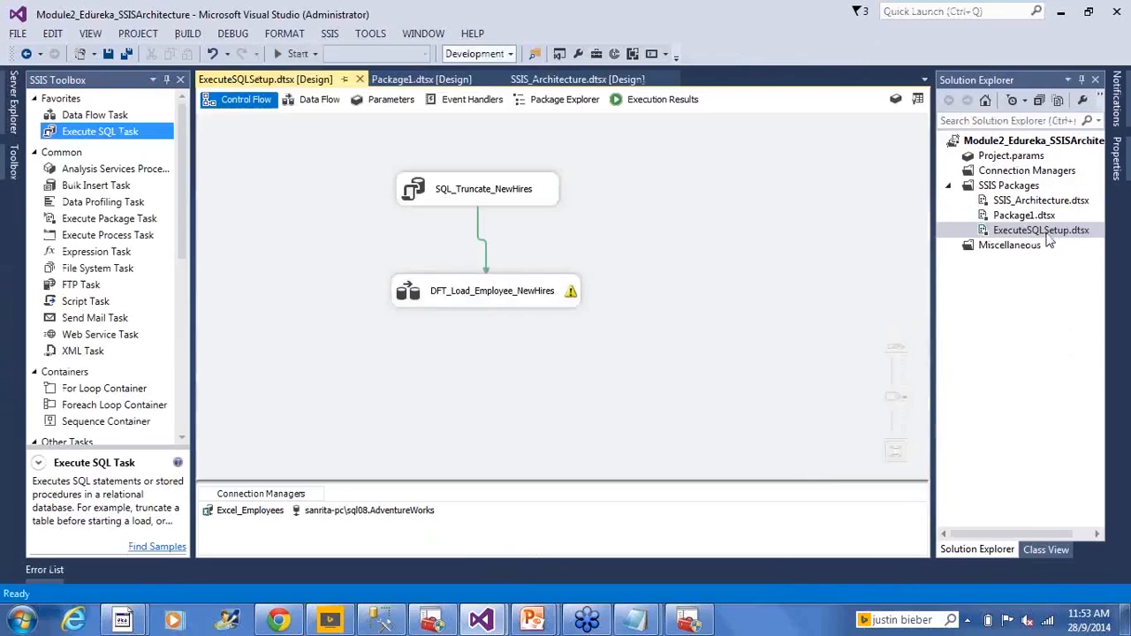
{"action": "left_click", "coordinate": [990, 262]}
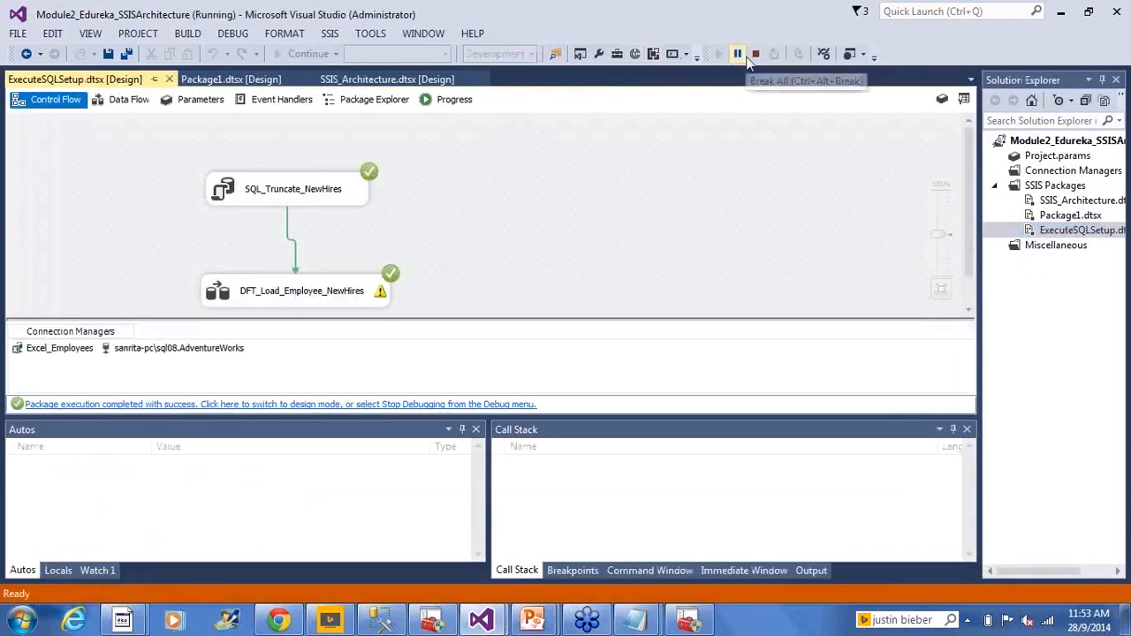
{"action": "double_click", "coordinate": [243, 298]}
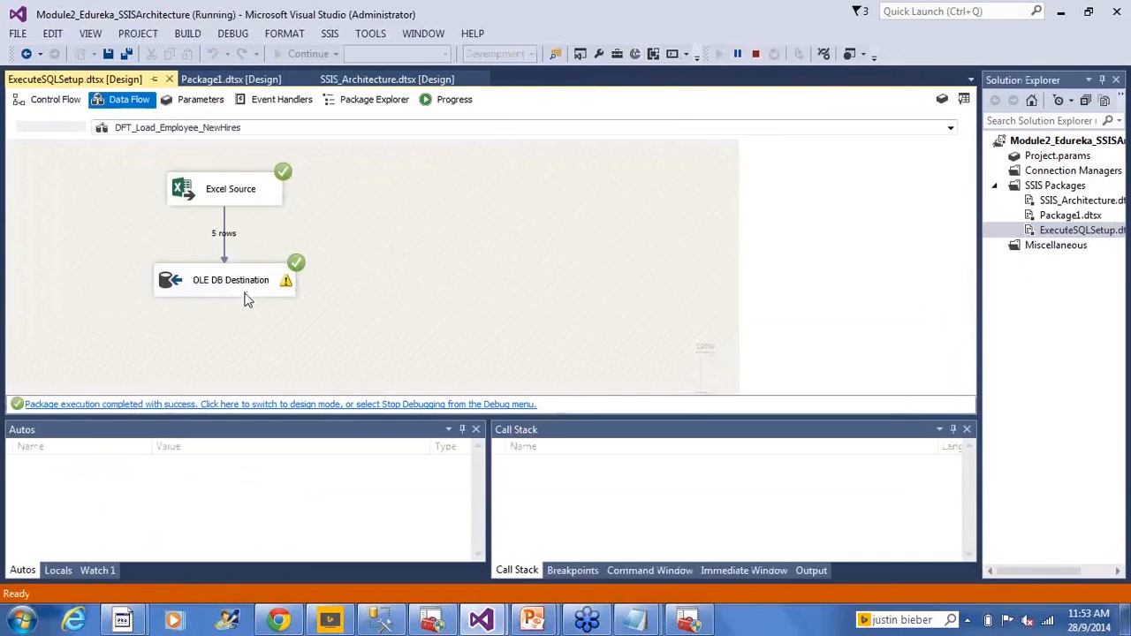
{"action": "left_click", "coordinate": [756, 54]}
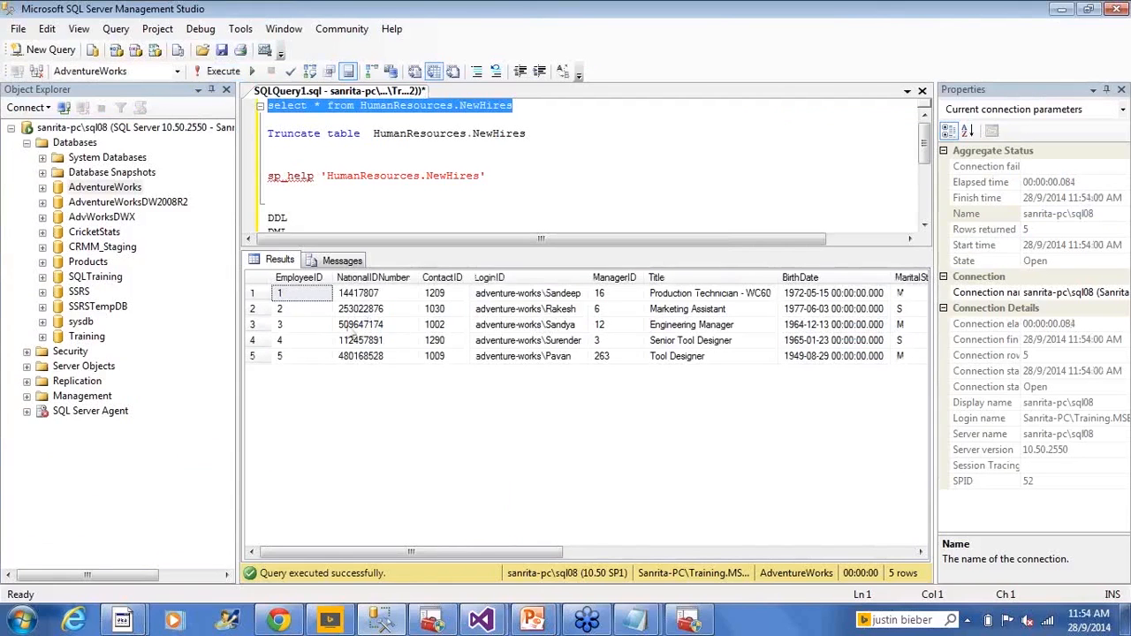
- Rerun the select query on HumanResources.NewHires in SQL Server Management Studio and check the returned rows
{"action": "left_click_drag", "start_coordinate": [360, 324], "coordinate": [361, 340]}
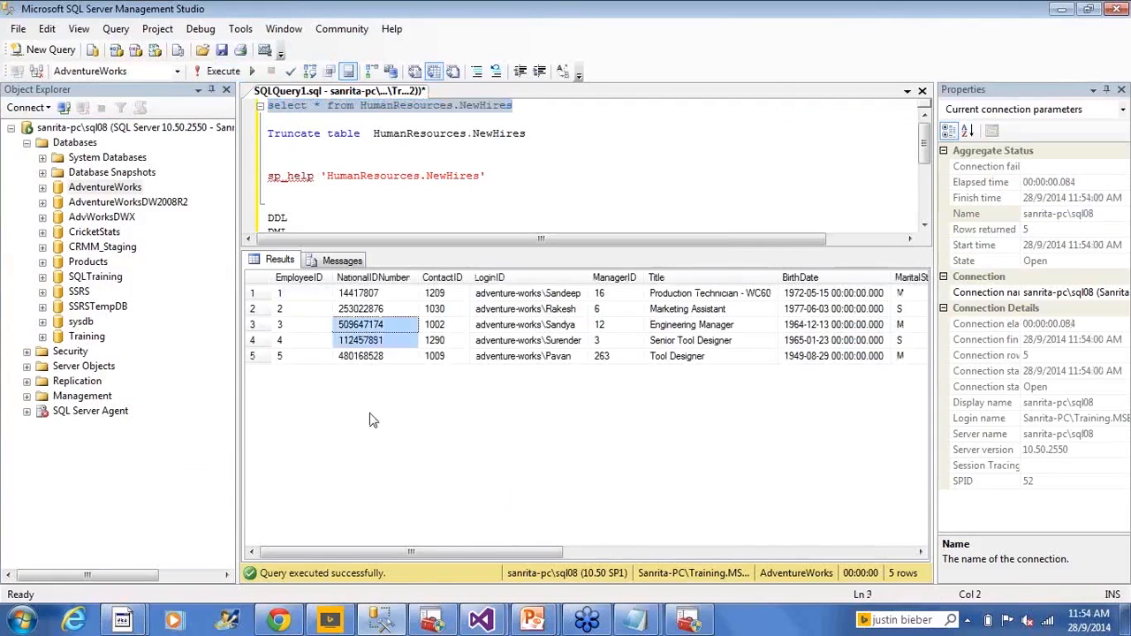
{"action": "left_click", "coordinate": [618, 177]}
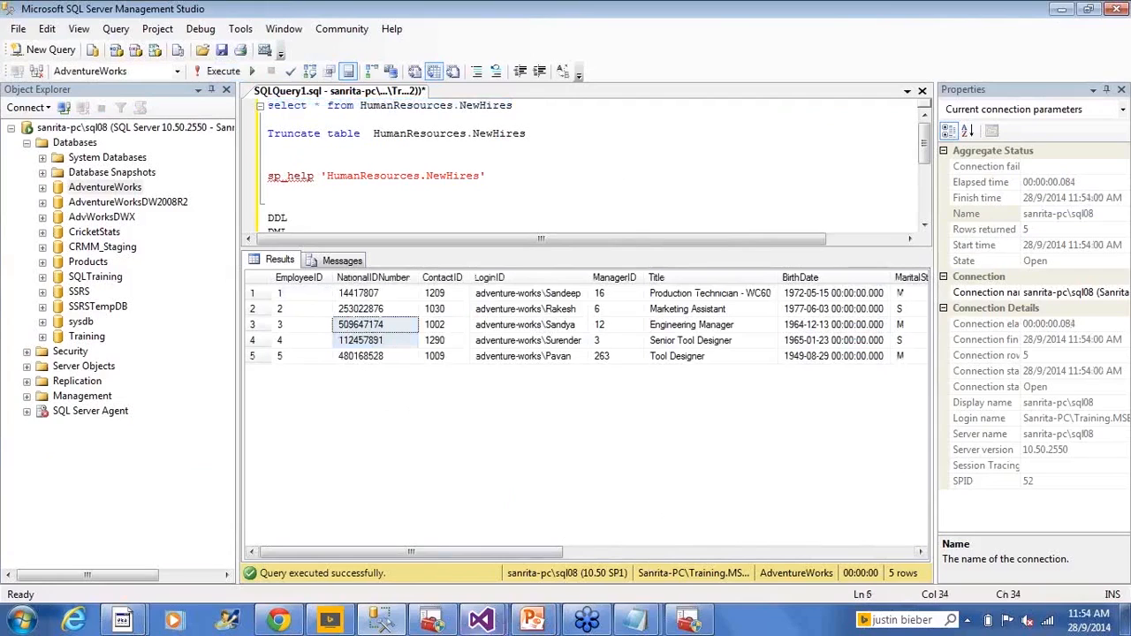
- Switch back to Visual Studio, then to the PowerPoint slide show with the Control Flow example scenarios
{"action": "mouse_move", "coordinate": [481, 619]}
{"action": "left_click", "coordinate": [568, 539]}
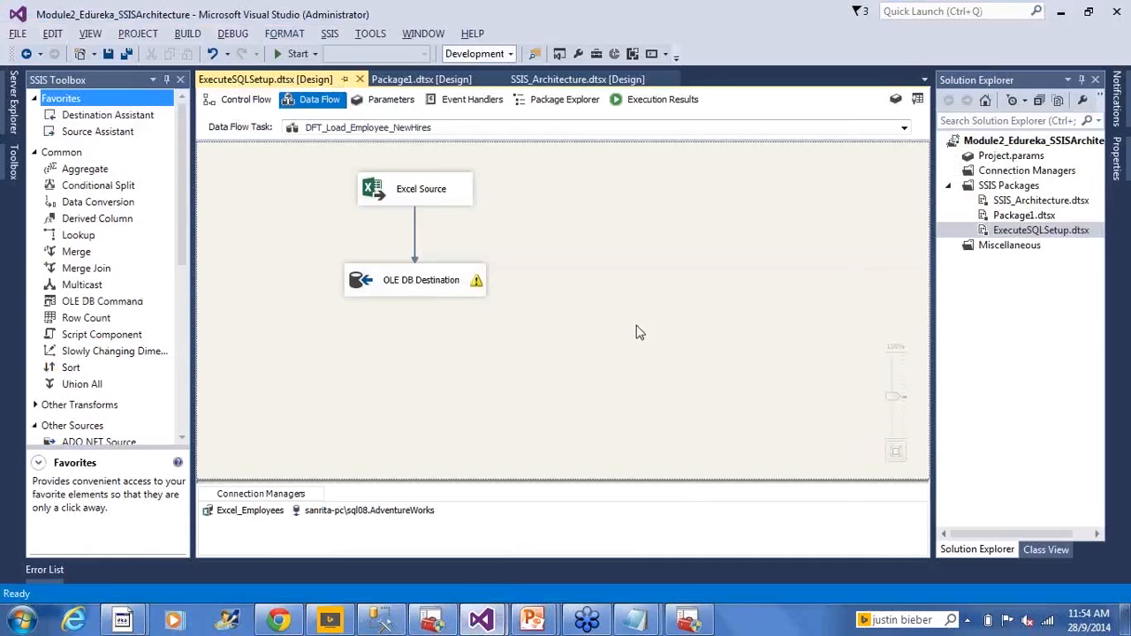
{"action": "left_click", "coordinate": [533, 621]}
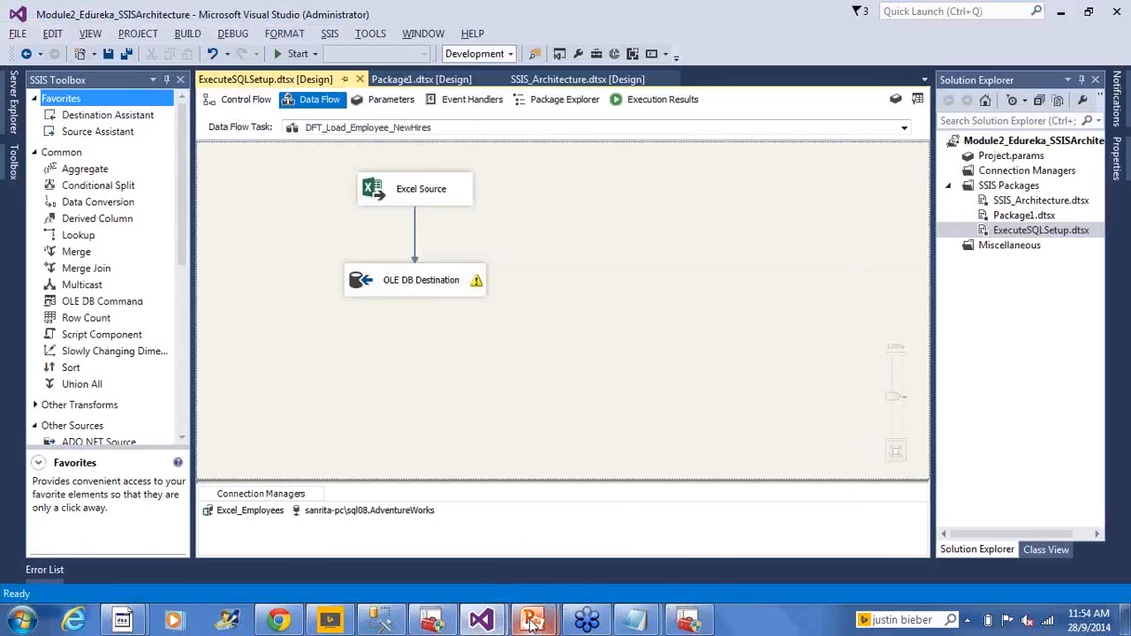
{"action": "left_click", "coordinate": [643, 549]}
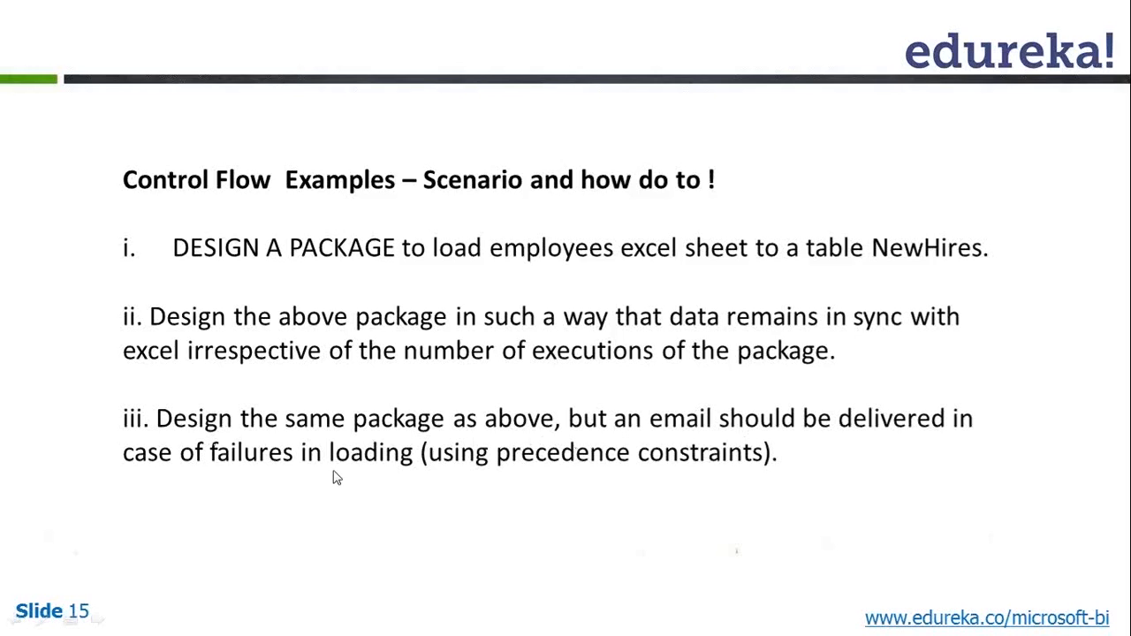
- Switch to Visual Studio and connect SQL_Truncate_NewHires to the Send Mail Task with a second precedence constraint
{"action": "key", "text": "alt+Tab"}
{"action": "left_click", "coordinate": [473, 363]}
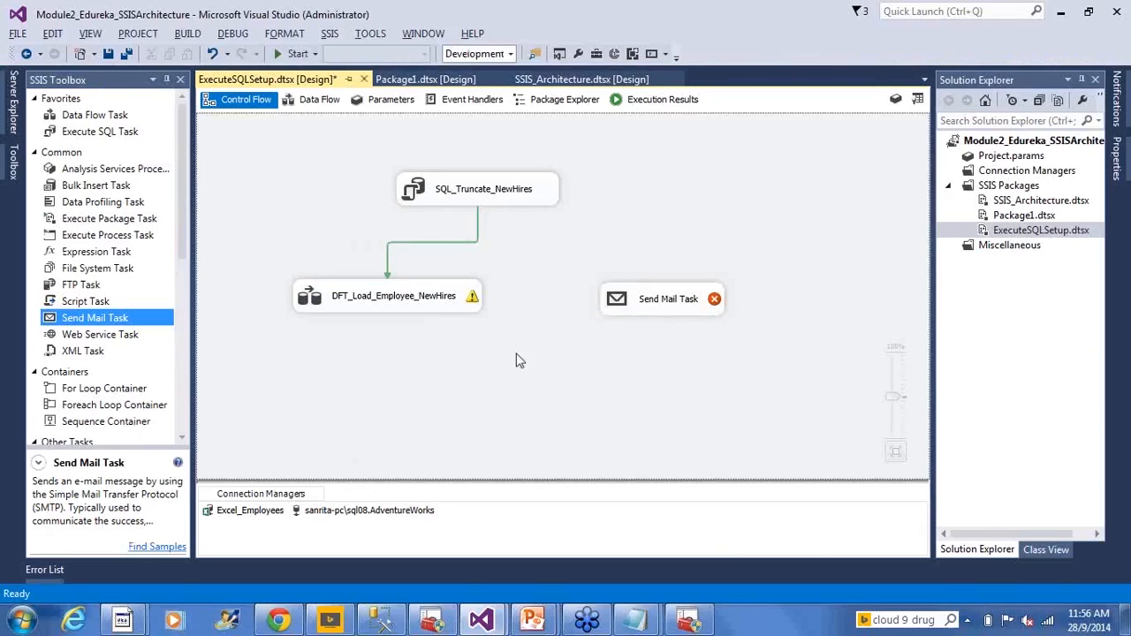
{"action": "left_click", "coordinate": [518, 197]}
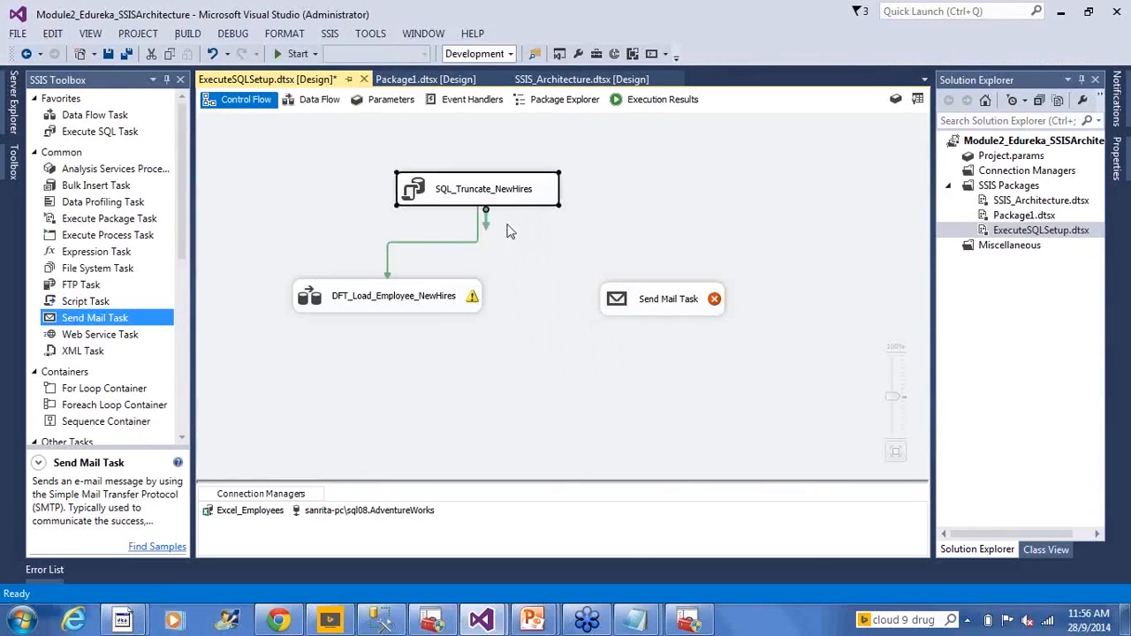
{"action": "left_click_drag", "start_coordinate": [486, 224], "coordinate": [701, 299]}
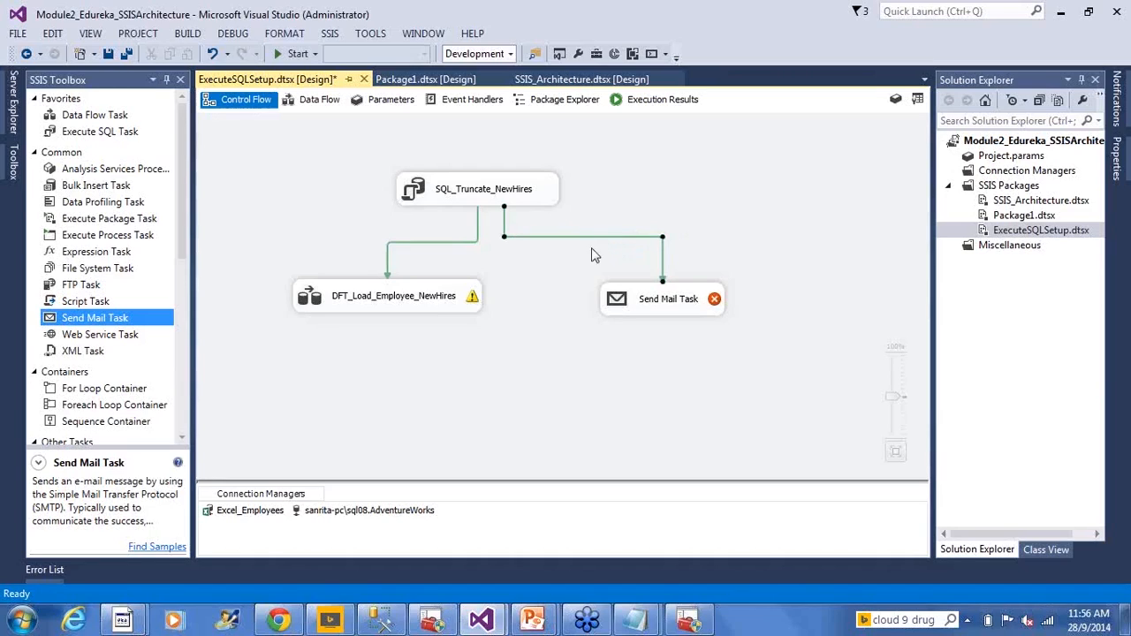
- Set the precedence constraint leading to the Send Mail Task to Failure and save the package
{"action": "double_click", "coordinate": [596, 237]}
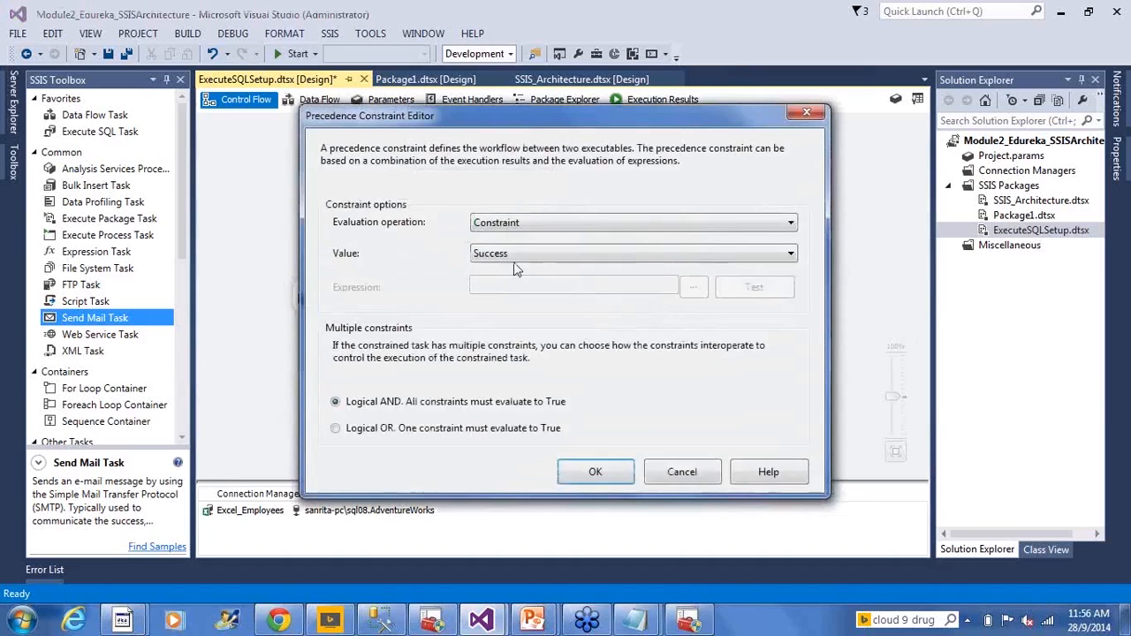
{"action": "left_click", "coordinate": [541, 257]}
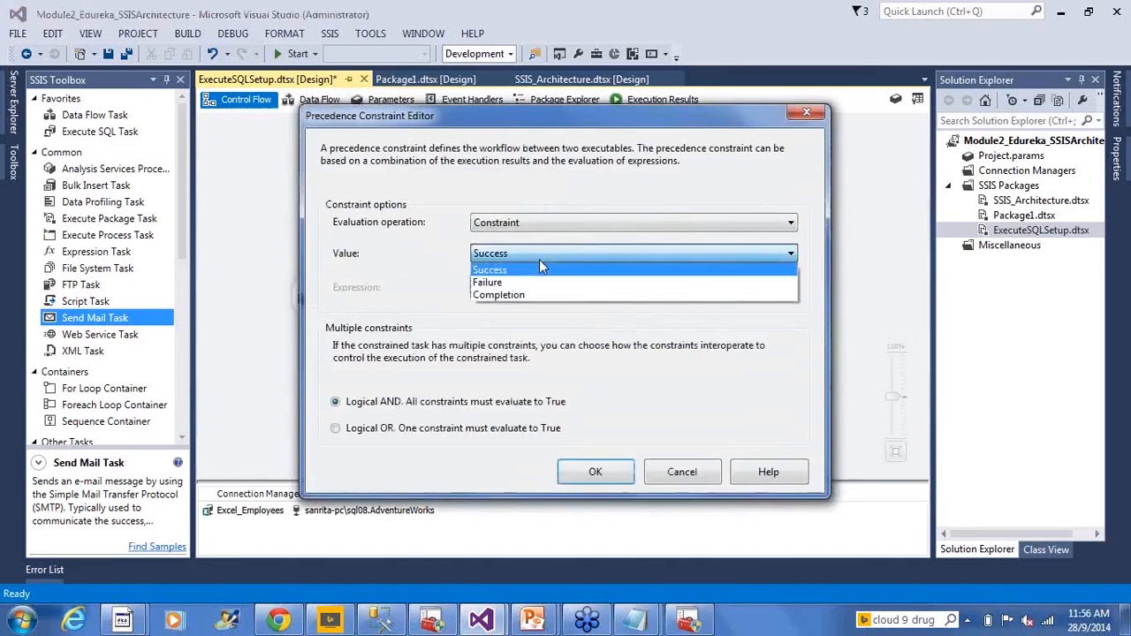
{"action": "left_click", "coordinate": [500, 283]}
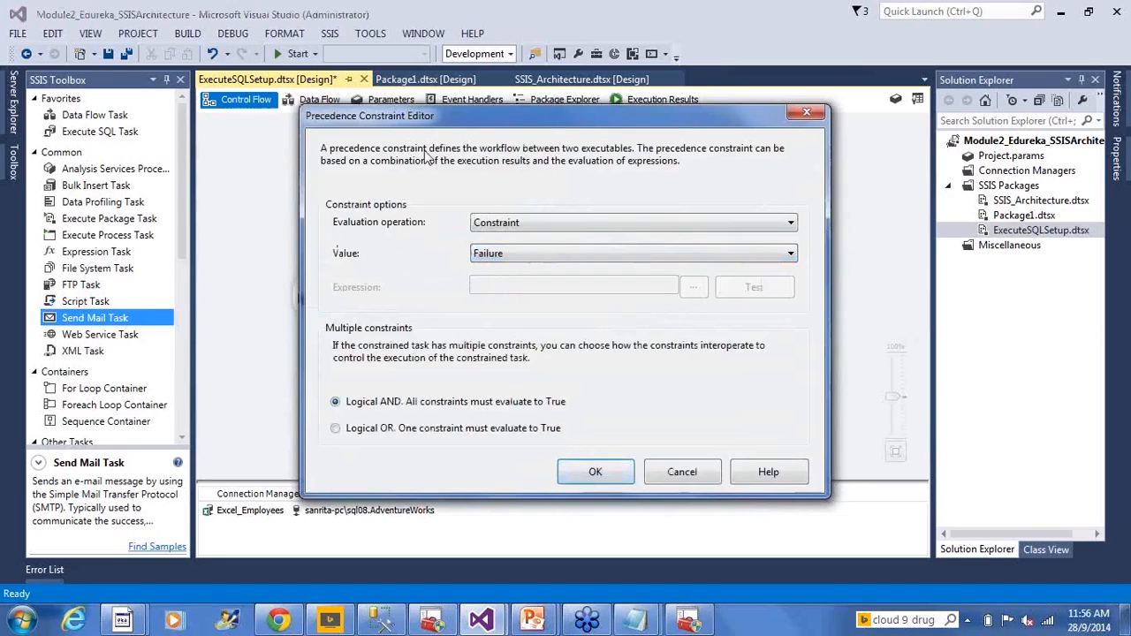
{"action": "left_click", "coordinate": [596, 474]}
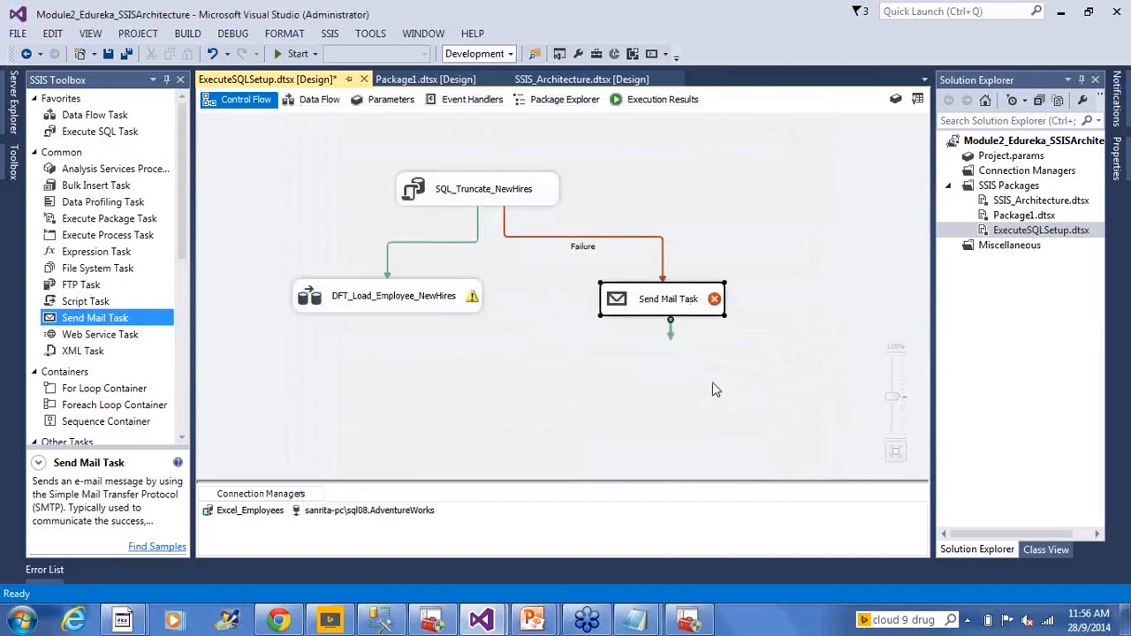
{"action": "key", "text": "ctrl+s"}
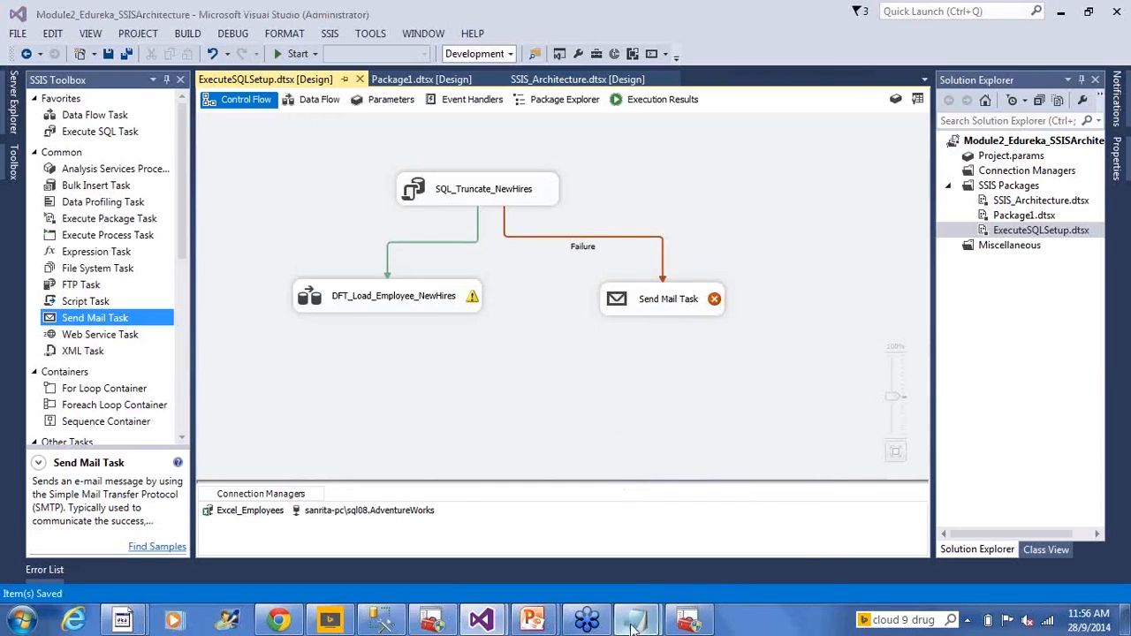
- Switch to the untitled Notepad notes and save them in the Class Slides folder as 2014-09-28
{"action": "mouse_move", "coordinate": [635, 620]}
{"action": "left_click", "coordinate": [765, 574]}
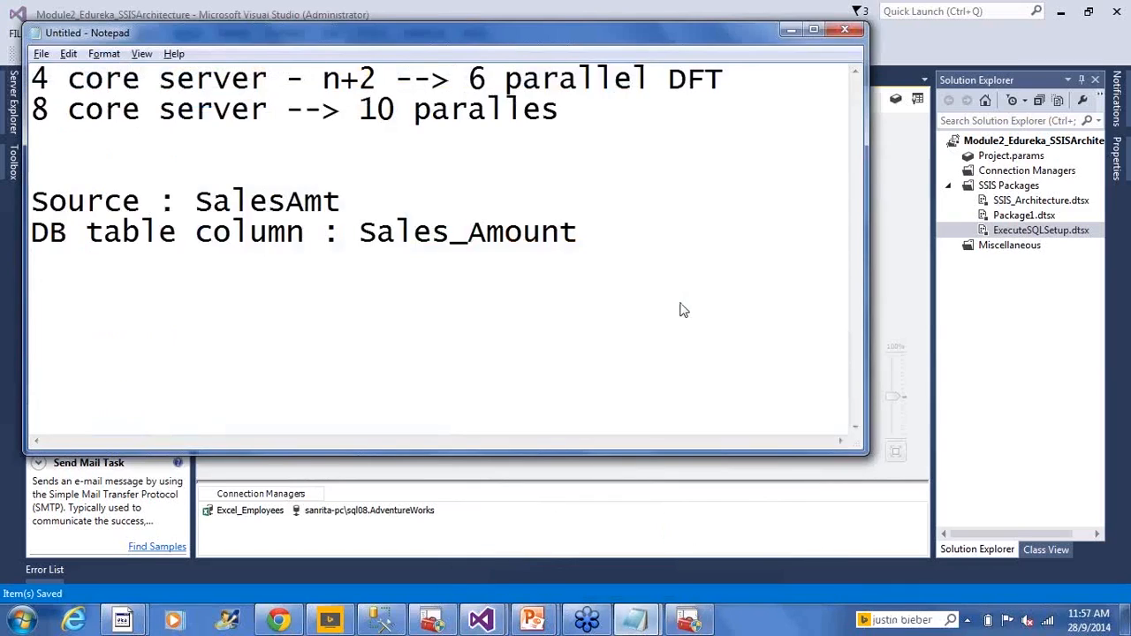
{"action": "key", "text": "ctrl+s"}
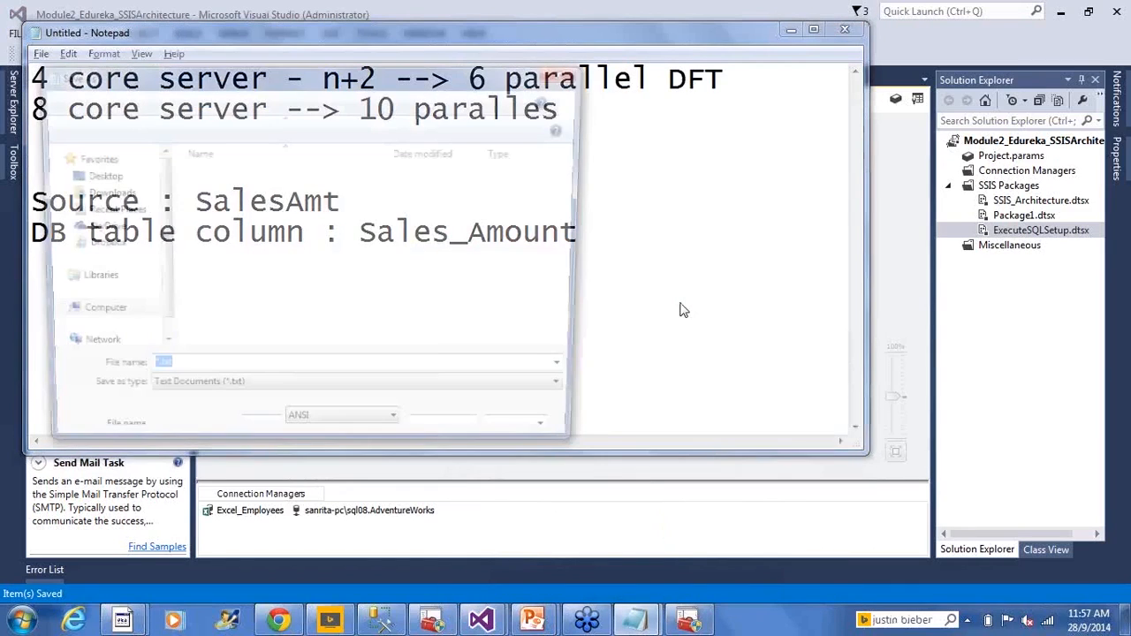
{"action": "left_click", "coordinate": [311, 193]}
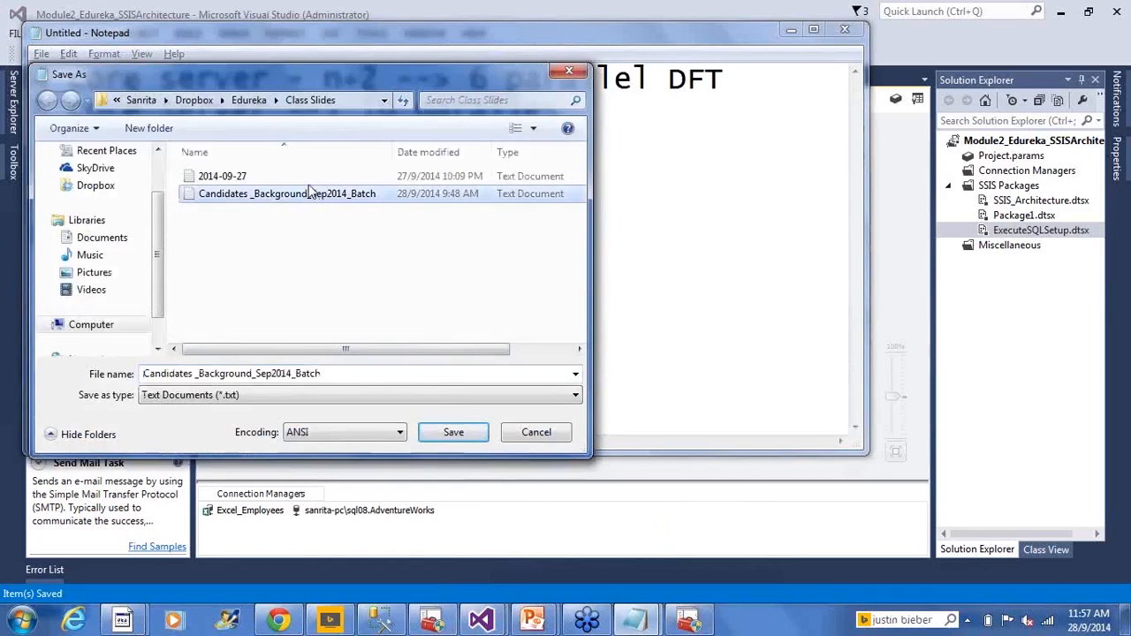
{"action": "left_click", "coordinate": [311, 178]}
{"action": "left_click", "coordinate": [230, 372]}
{"action": "left_click", "coordinate": [230, 370]}
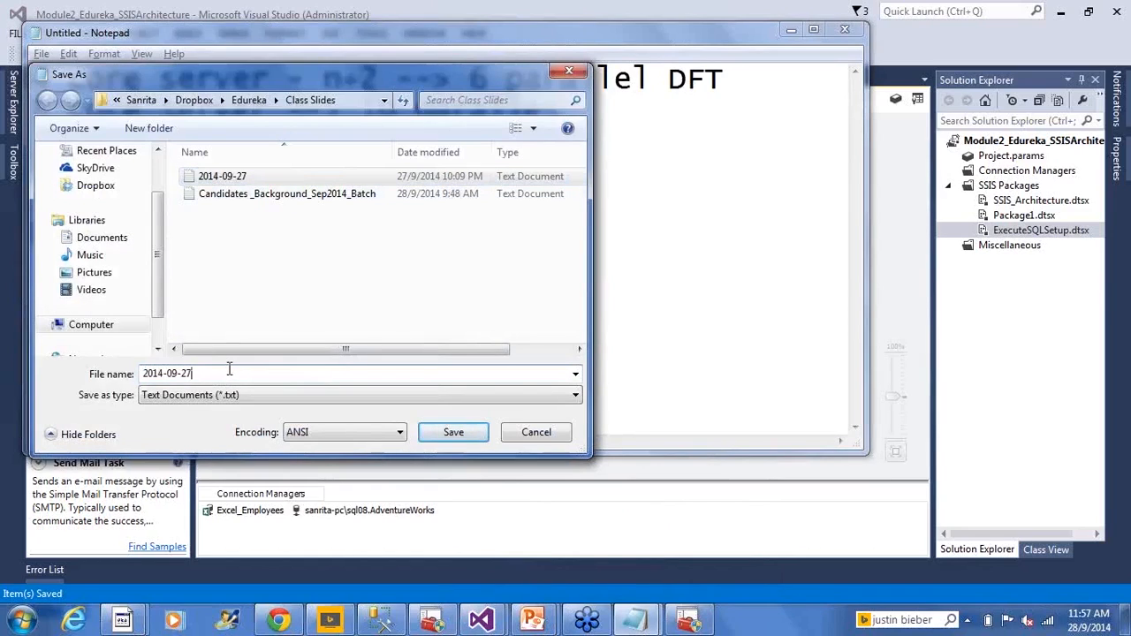
{"action": "key", "text": "BackSpace"}
{"action": "type", "text": "8"}
{"action": "key", "text": "Return"}
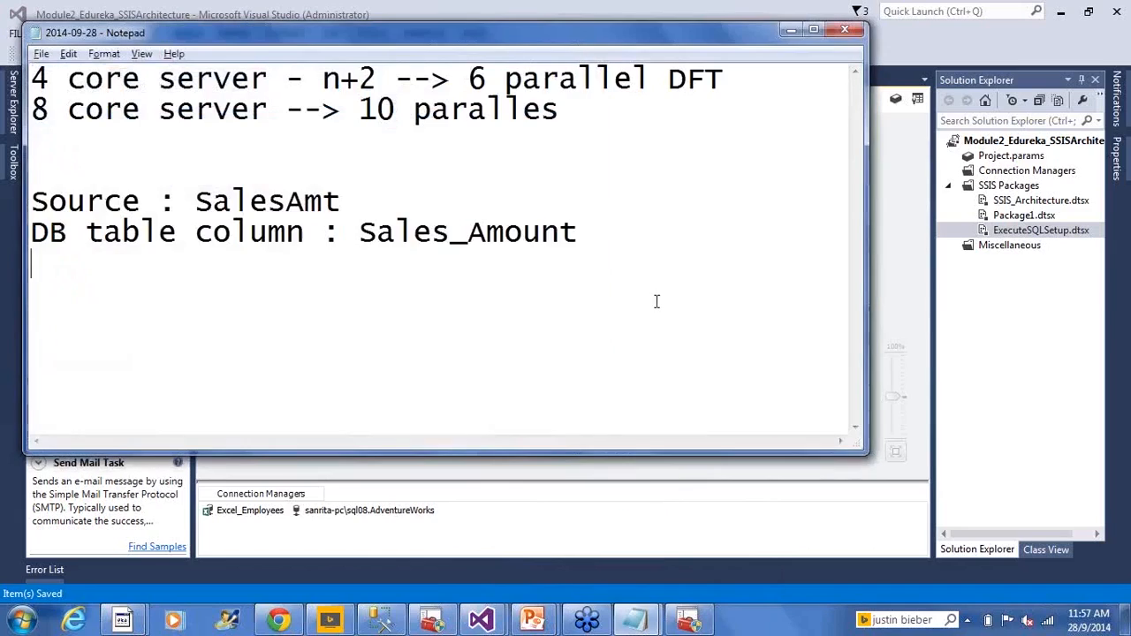
- Add the lines "Send an email :" and "SMTP" below the existing notes
{"action": "key", "text": "Return"}
{"action": "key", "text": "Return"}
{"action": "type", "text": "Send an email L"}
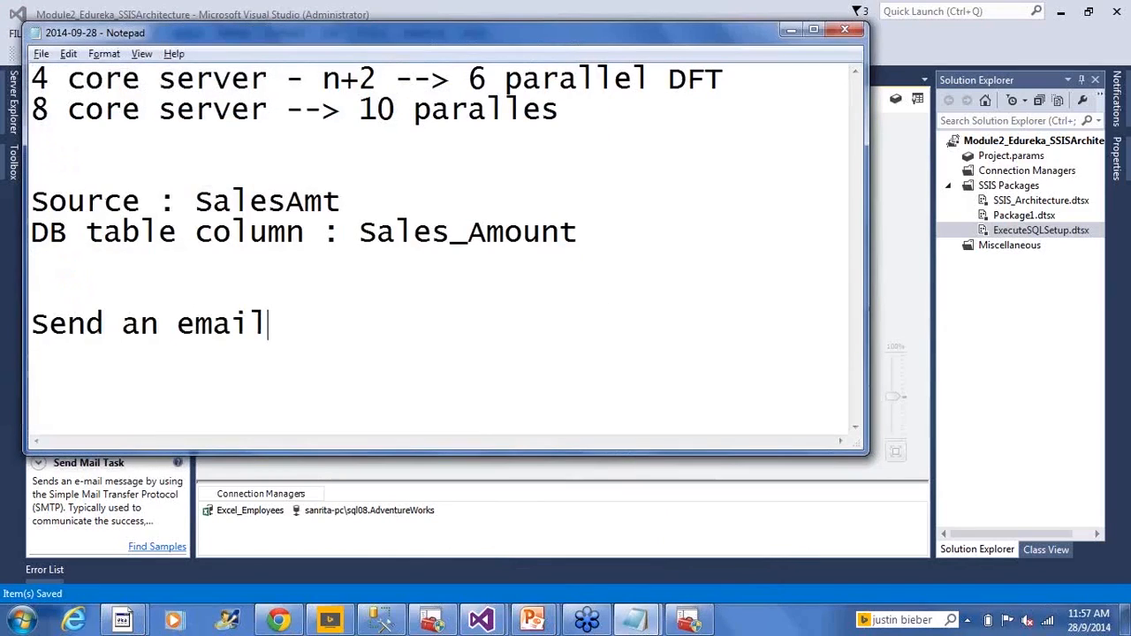
{"action": "key", "text": "BackSpace"}
{"action": "type", "text": ":"}
{"action": "key", "text": "Return"}
{"action": "key", "text": "Return"}
{"action": "type", "text": "SMTO"}
{"action": "key", "text": "BackSpace"}
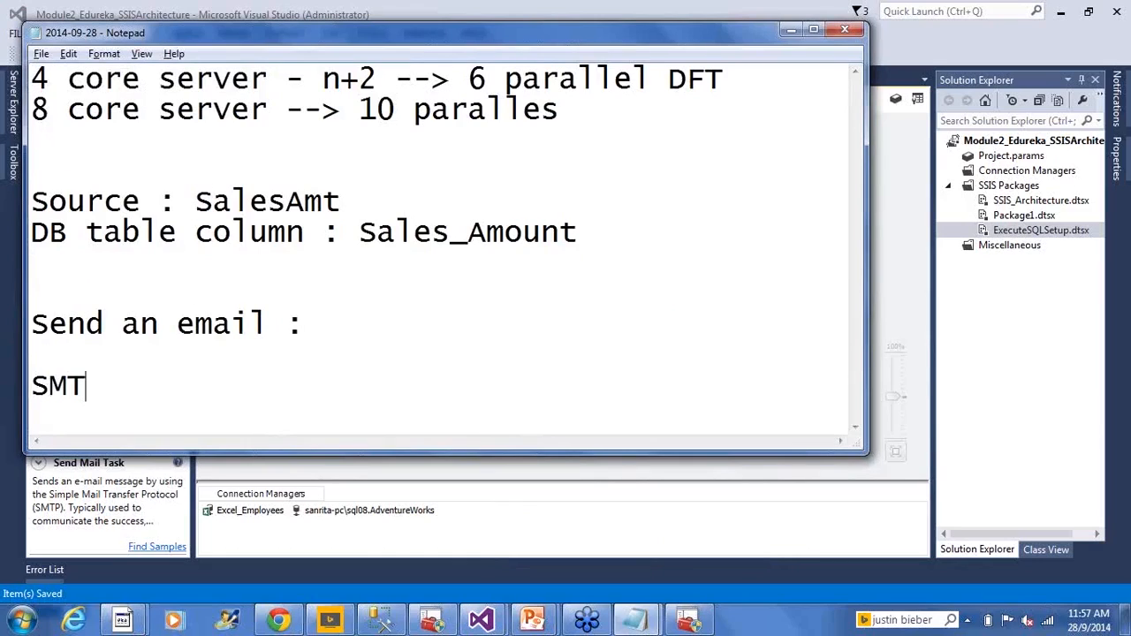
{"action": "type", "text": "P"}
{"action": "key", "text": "Return"}
{"action": "key", "text": "Return"}
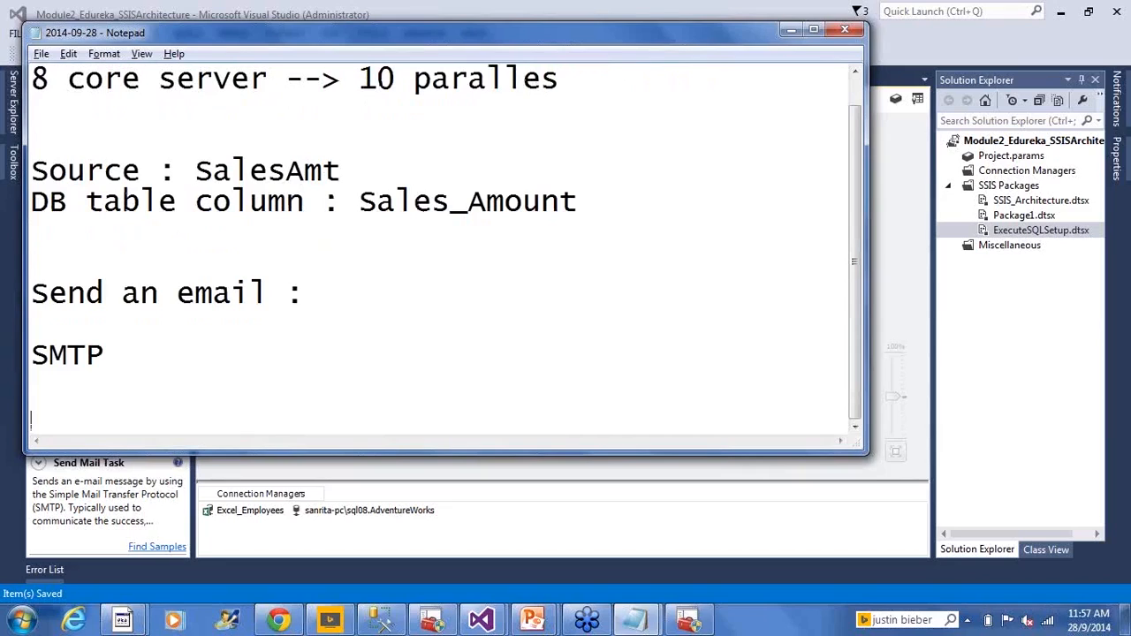
- Return to Visual Studio and start a new SMTP connection in the Send Mail Task's mail settings
{"action": "key", "text": "alt+Tab"}
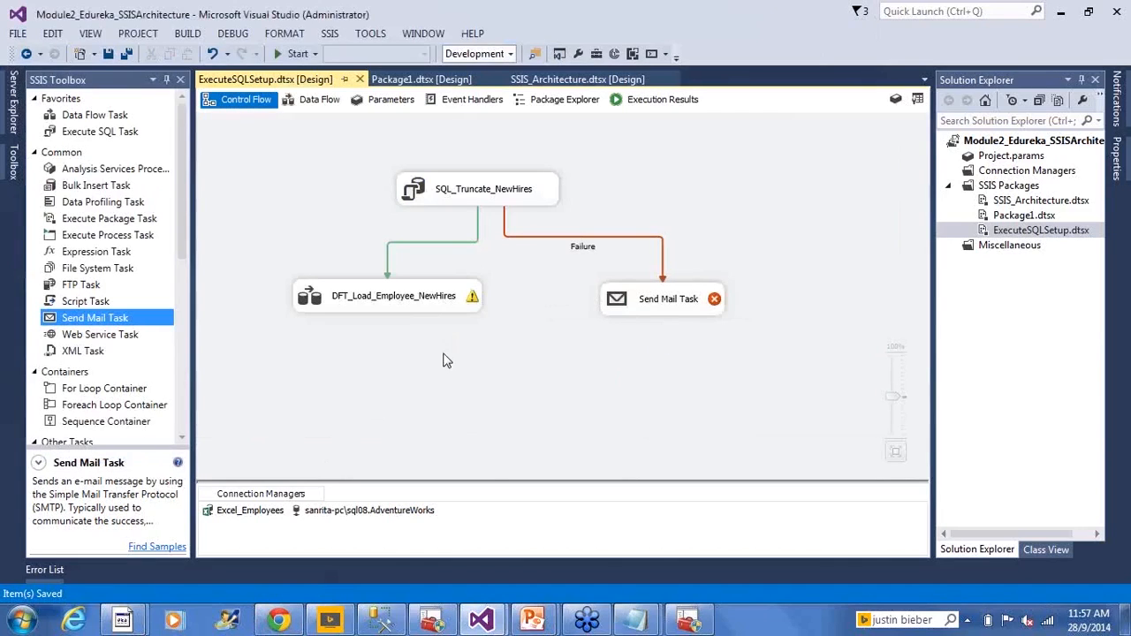
{"action": "left_click", "coordinate": [617, 303]}
{"action": "double_click", "coordinate": [617, 303]}
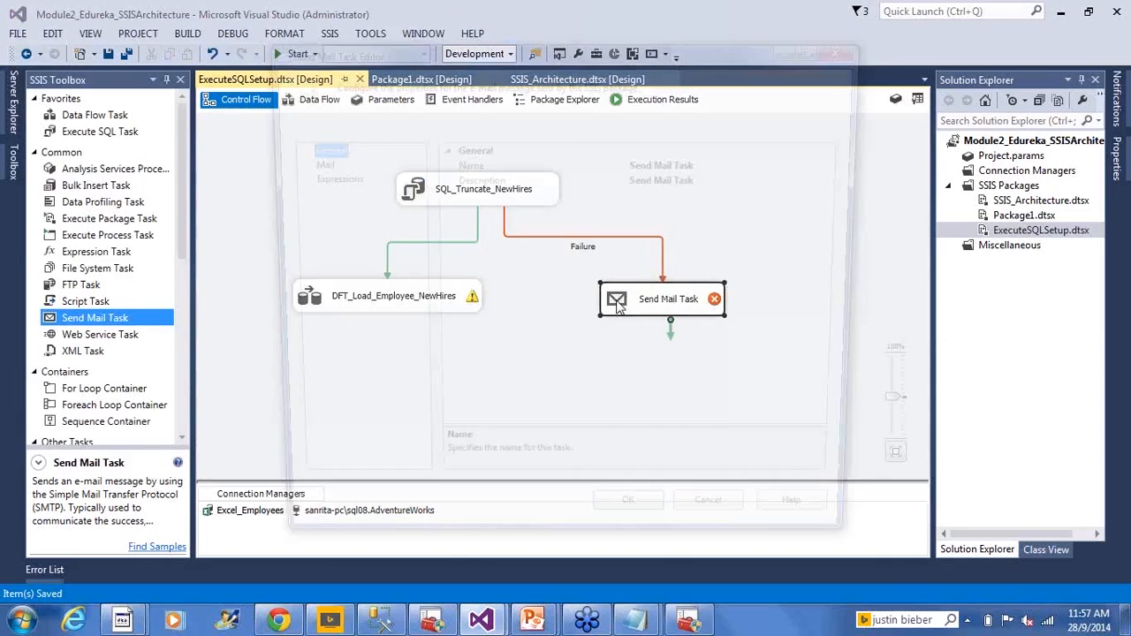
{"action": "left_click", "coordinate": [311, 164]}
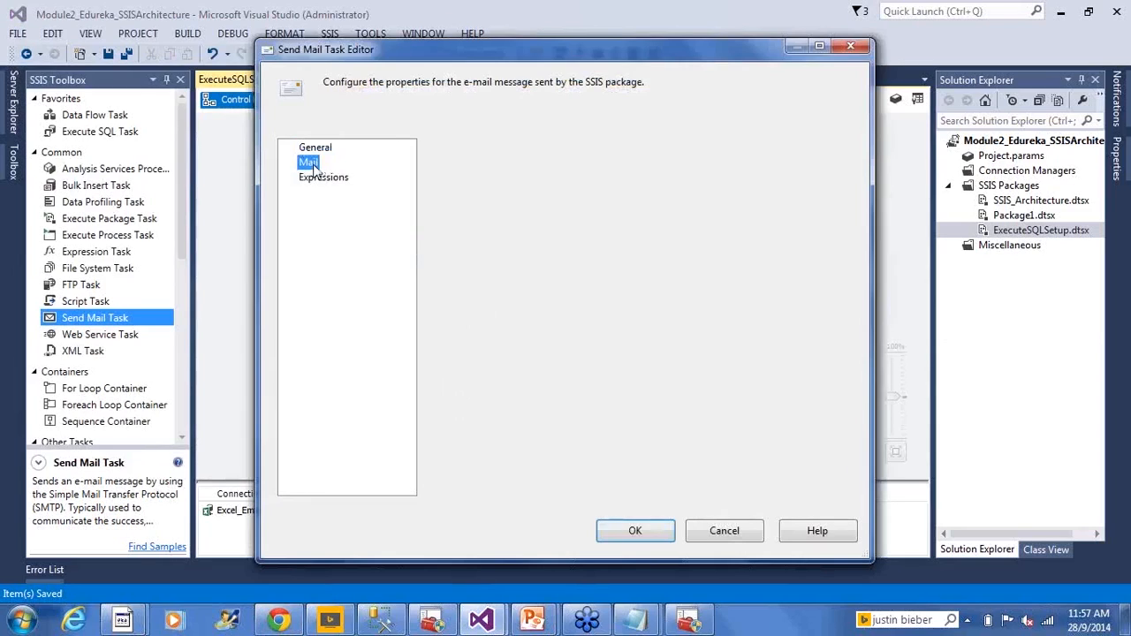
{"action": "left_click", "coordinate": [656, 168]}
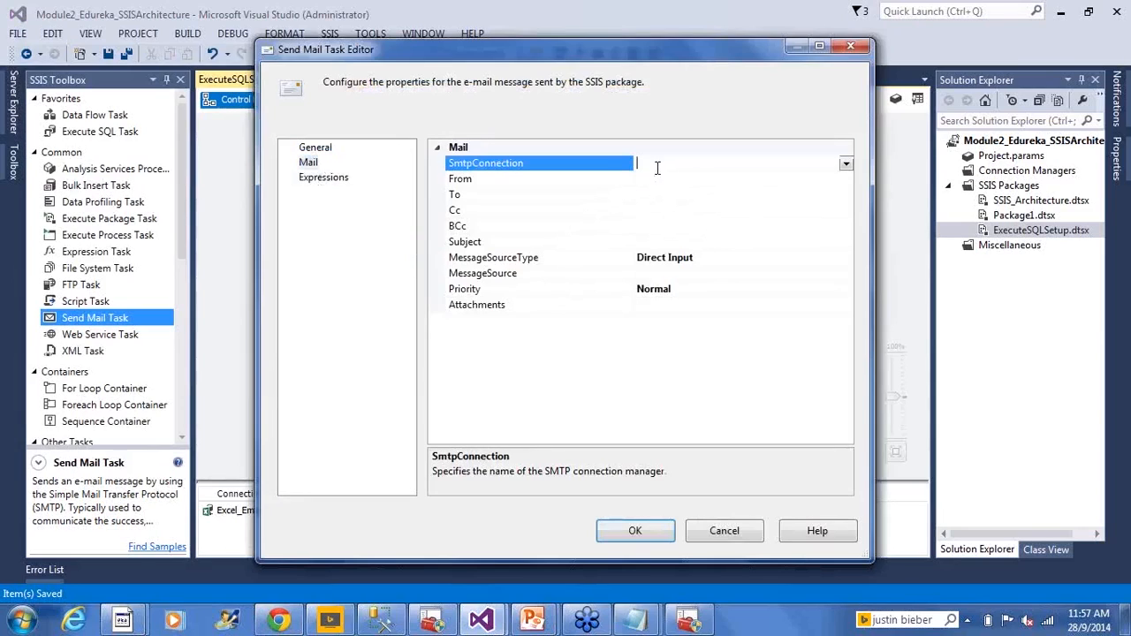
{"action": "left_click", "coordinate": [845, 166]}
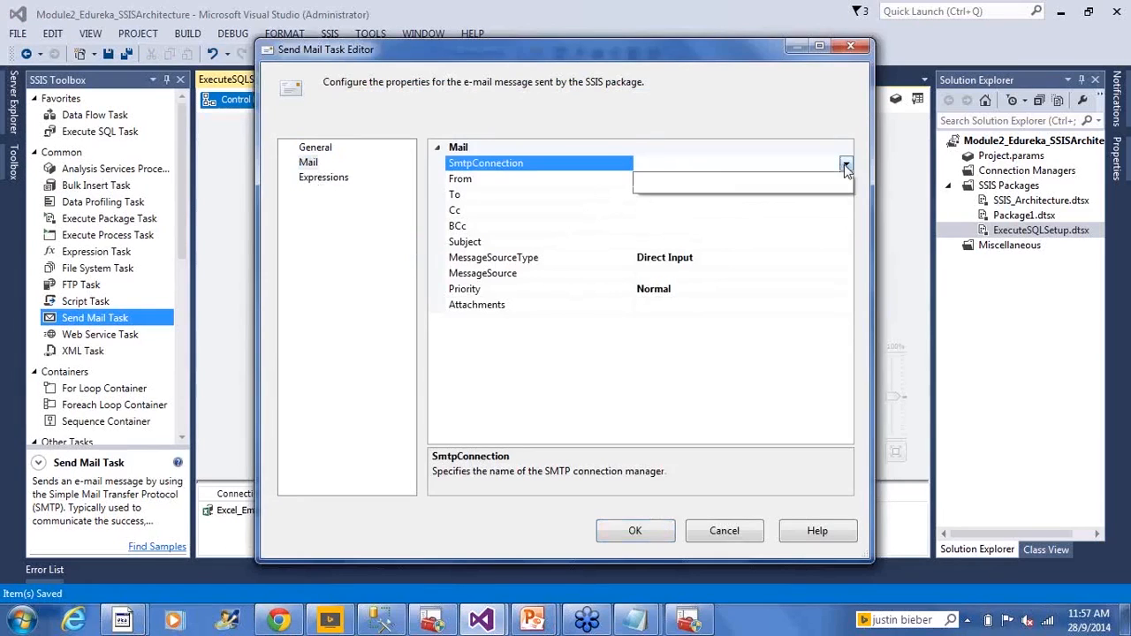
{"action": "left_click", "coordinate": [721, 182]}
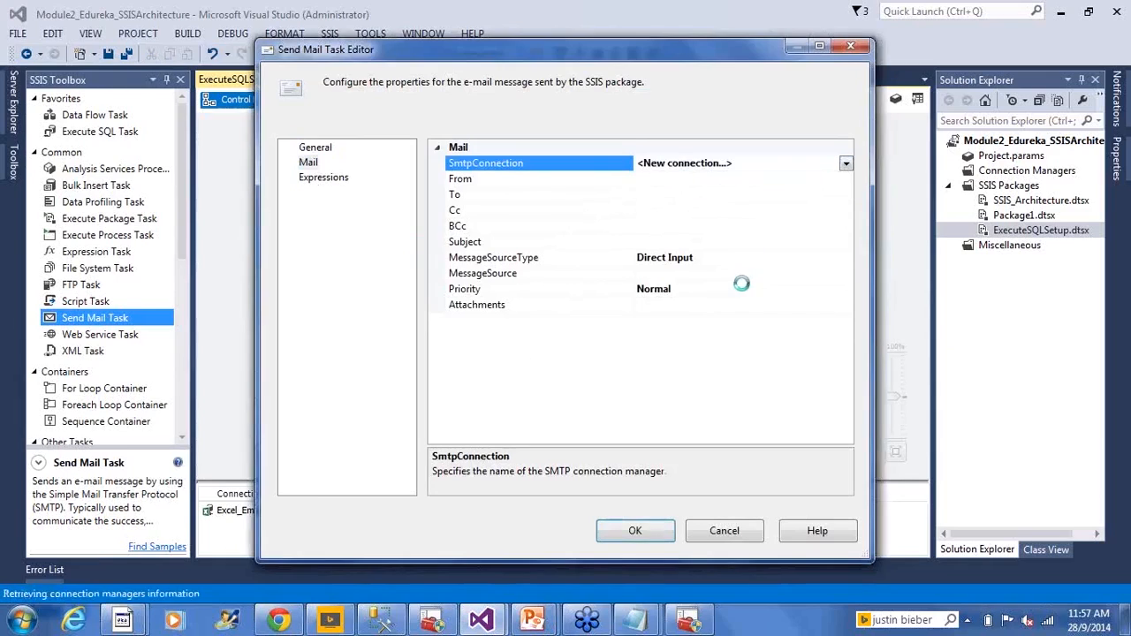
- Create the SMTP connection with server smtp.abc.net and Windows Authentication enabled
{"action": "left_click", "coordinate": [532, 274]}
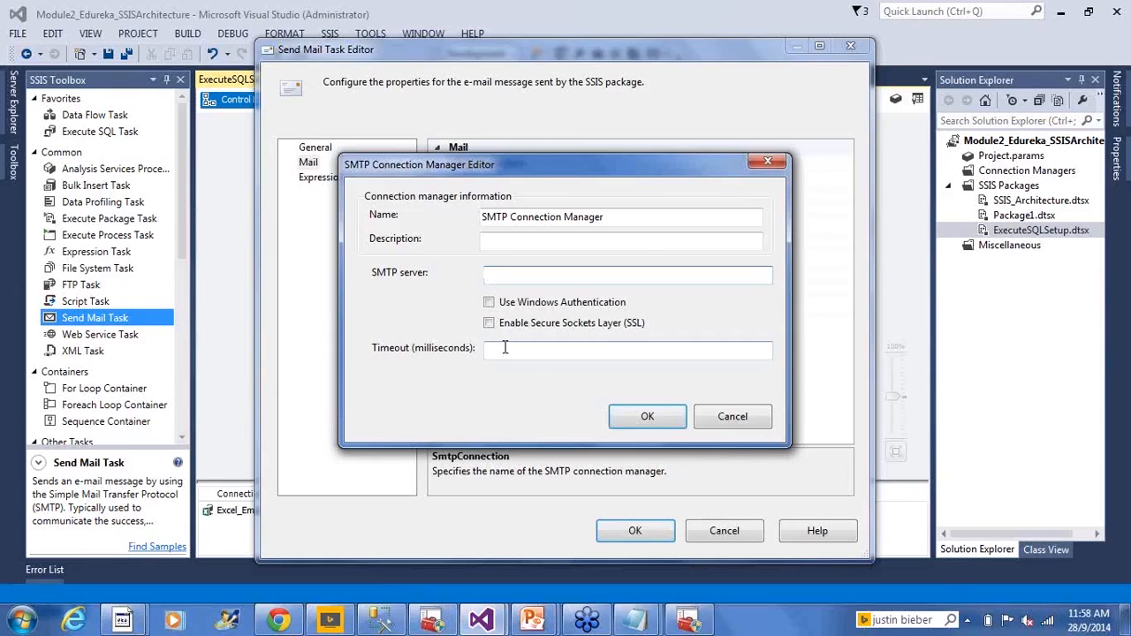
{"action": "type", "text": "smtp.abc.net"}
{"action": "left_click", "coordinate": [532, 303]}
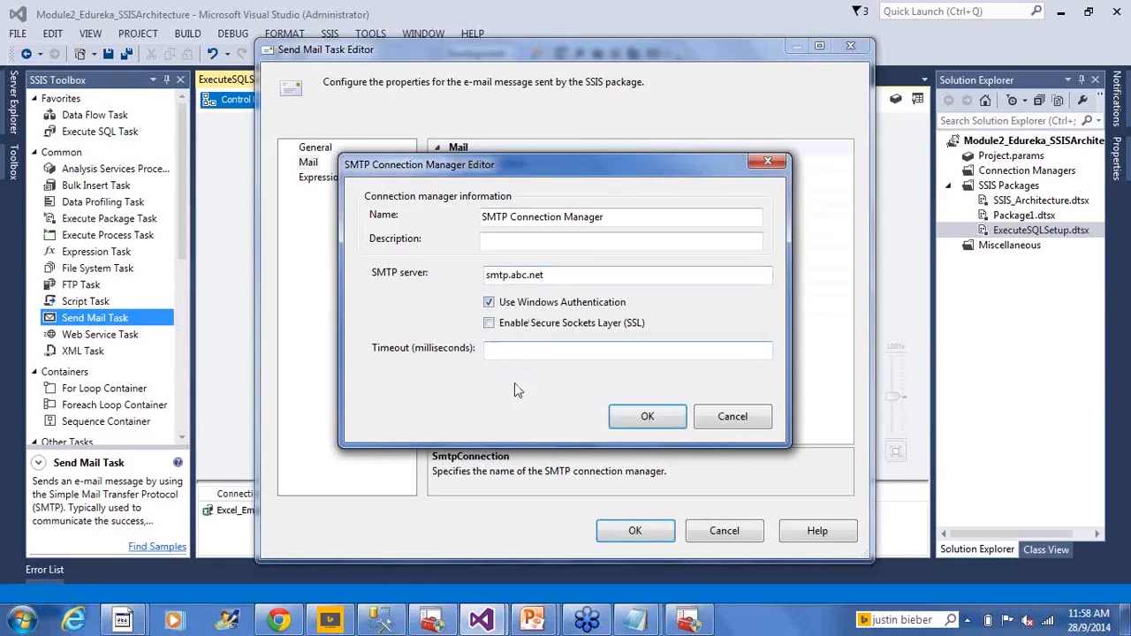
{"action": "left_click", "coordinate": [633, 424]}
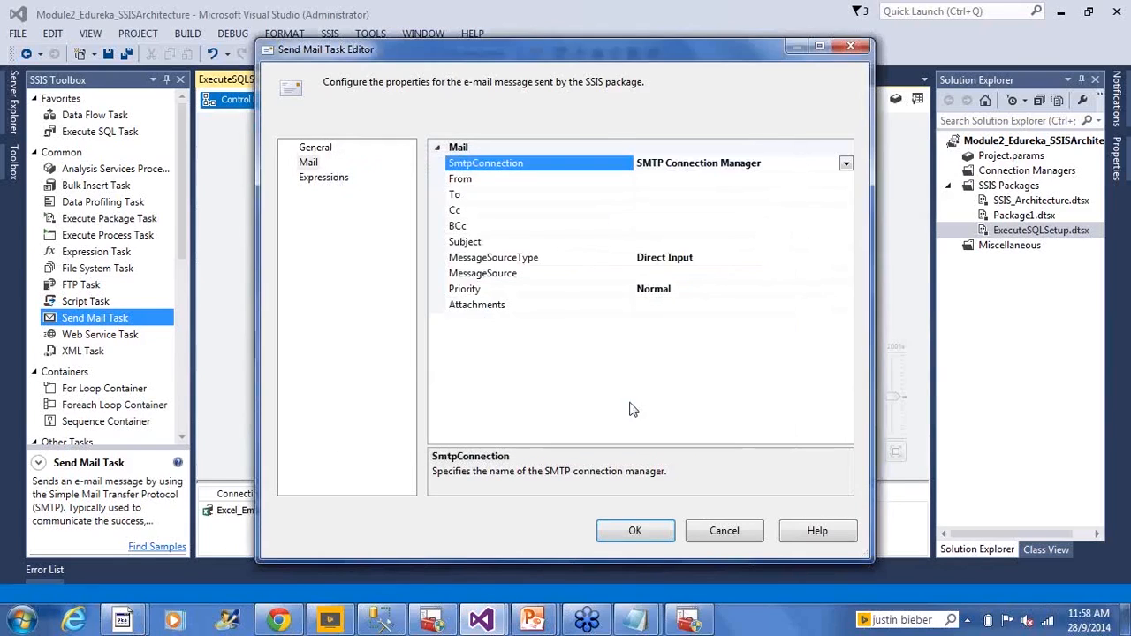
- Enter the sender's e-mail address as the From value of the Send Mail Task
{"action": "left_click", "coordinate": [671, 179]}
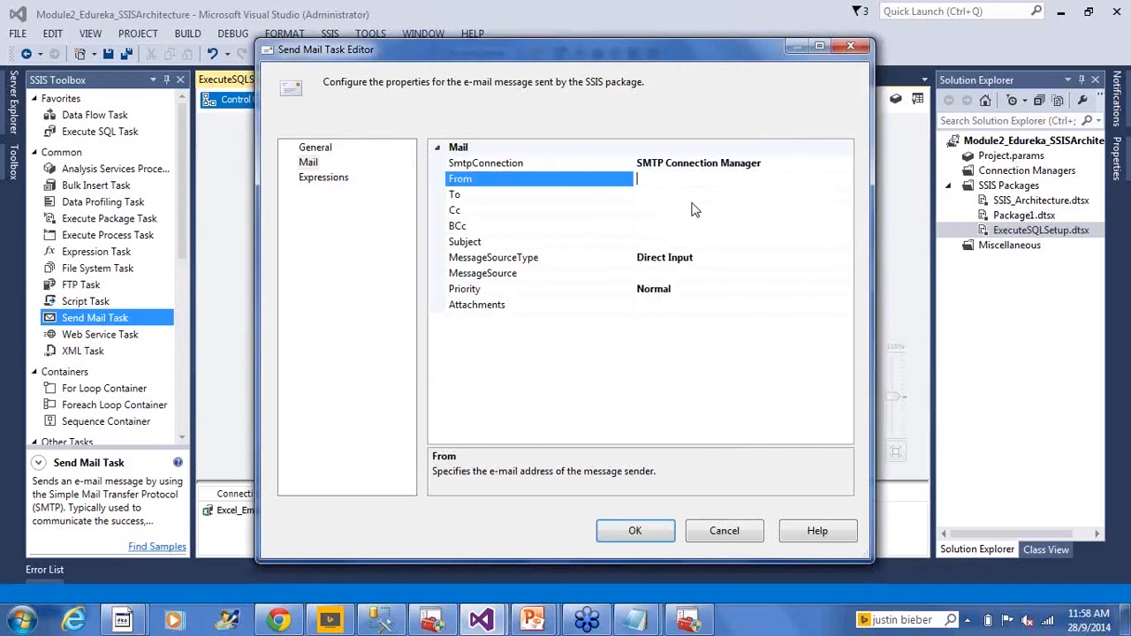
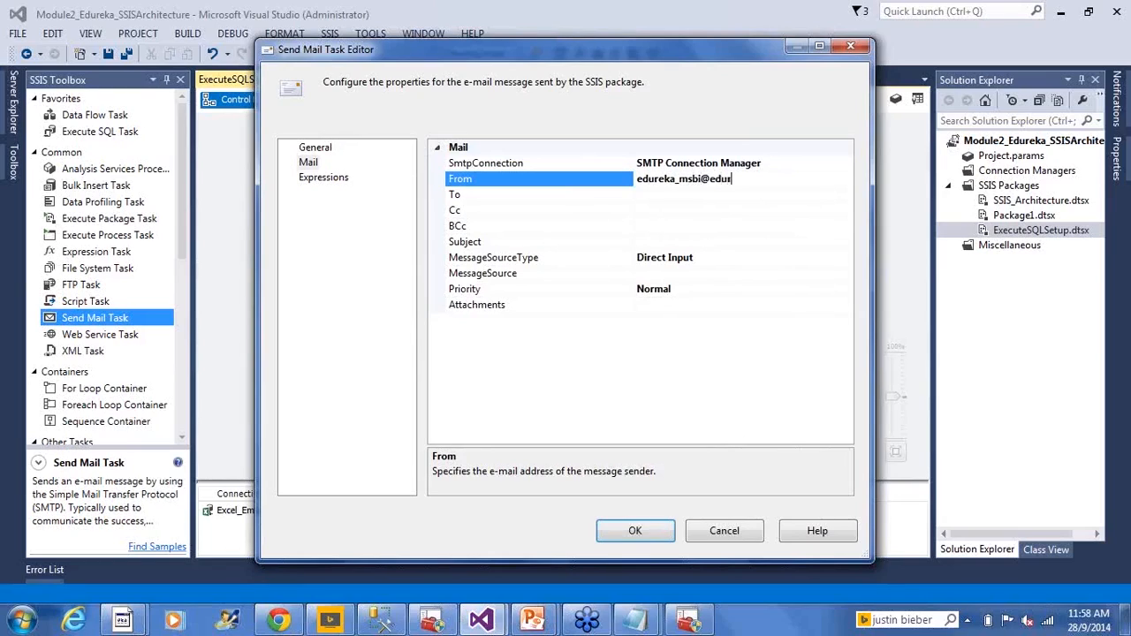
- Enter the administrator's e-mail address as the To recipient of the Send Mail Task
{"action": "left_click", "coordinate": [694, 196]}
{"action": "type", "text": "abc"}
{"action": "key", "text": "BackSpace"}
{"action": "key", "text": "BackSpace"}
{"action": "key", "text": "BackSpace"}
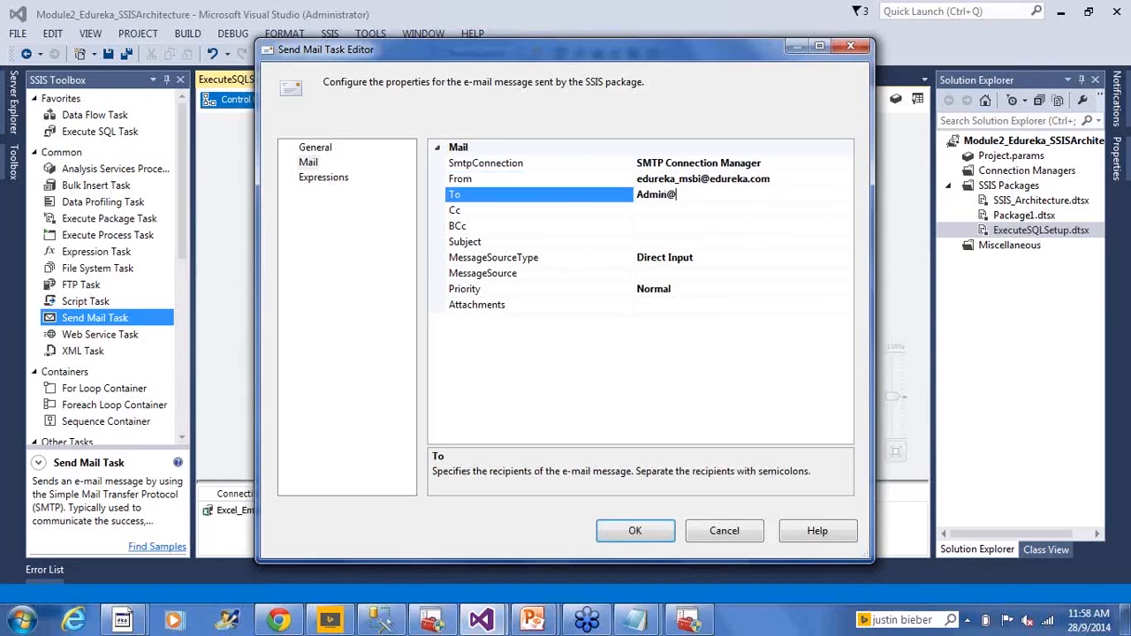
- Keep Direct Input as the message source type and enter the message "SSIS Package ExecuteSQLSetup faled with errors. Please look into this."
{"action": "left_click", "coordinate": [687, 224]}
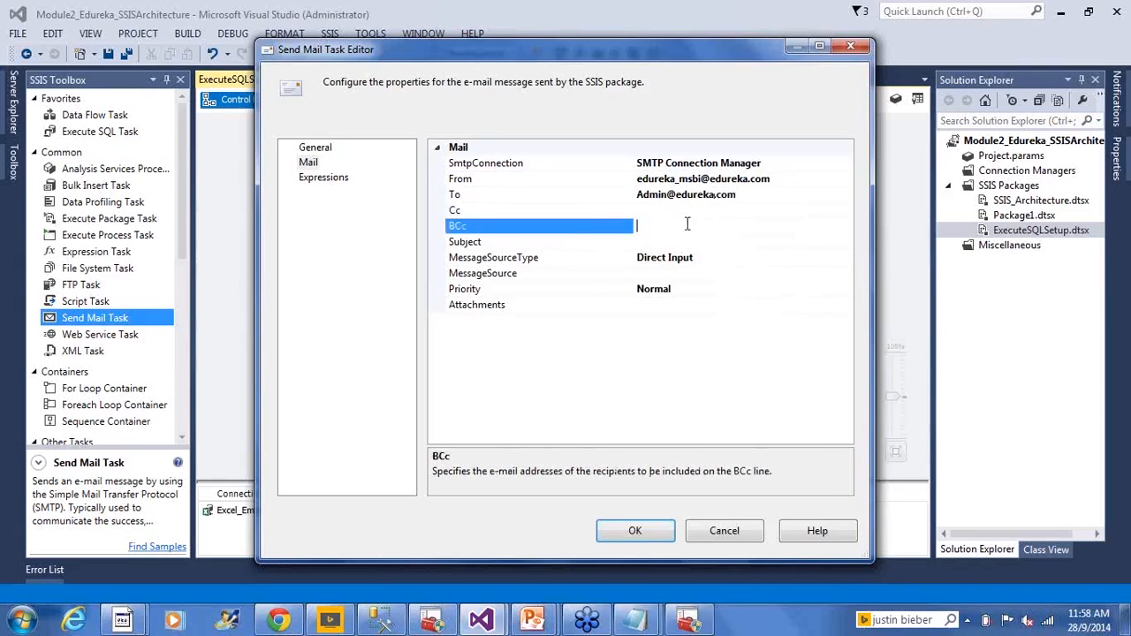
{"action": "left_click", "coordinate": [672, 276]}
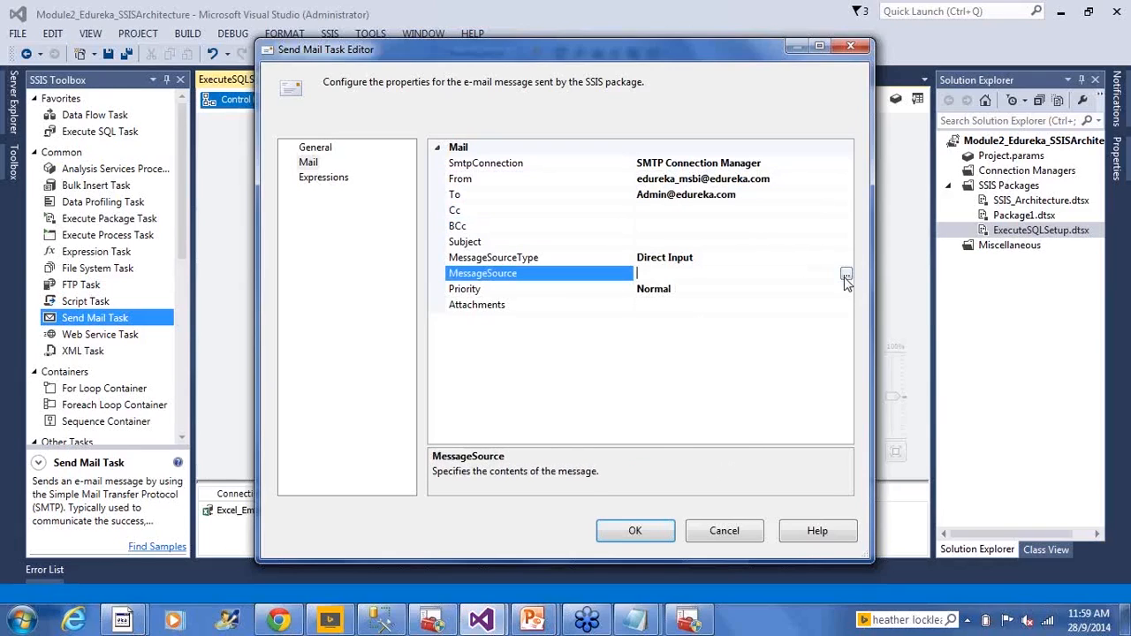
{"action": "left_click", "coordinate": [797, 258]}
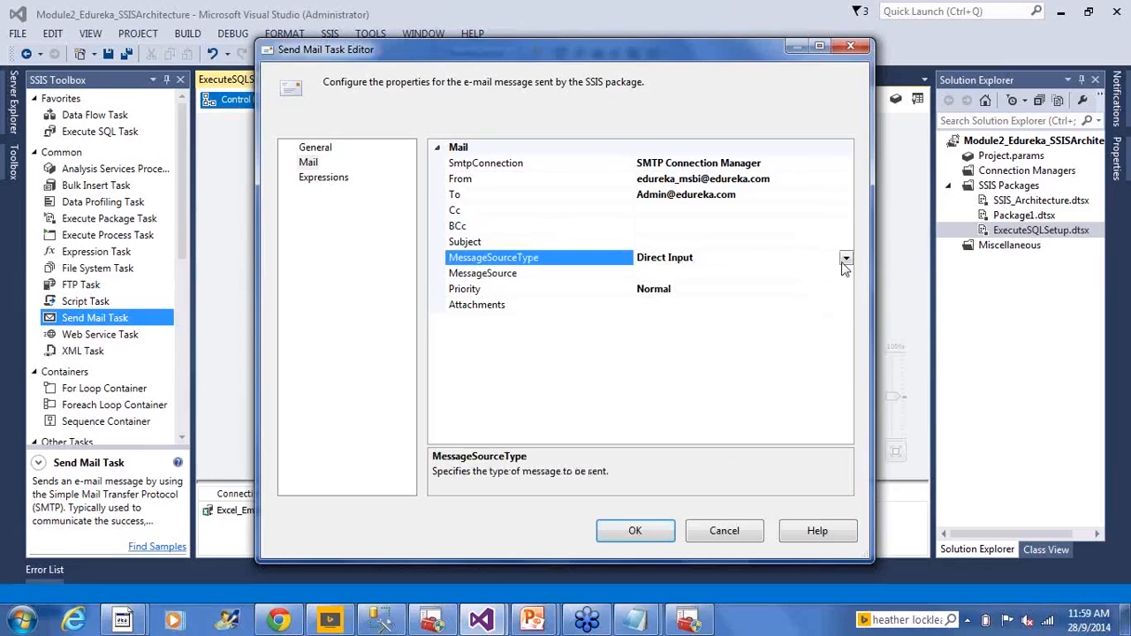
{"action": "left_click", "coordinate": [845, 259]}
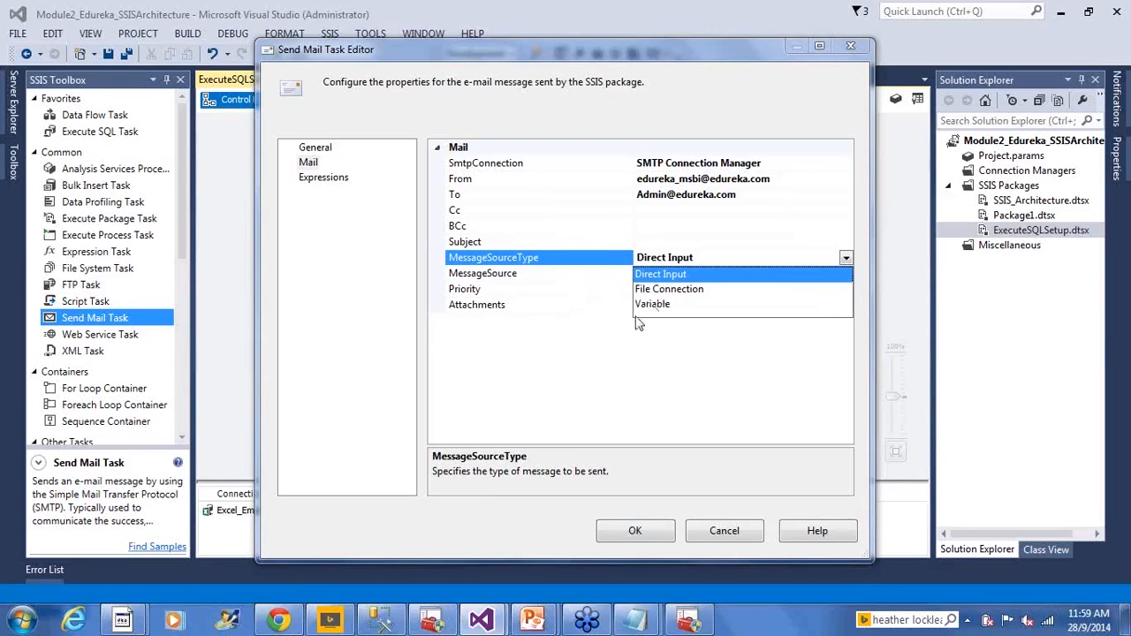
{"action": "left_click", "coordinate": [665, 274]}
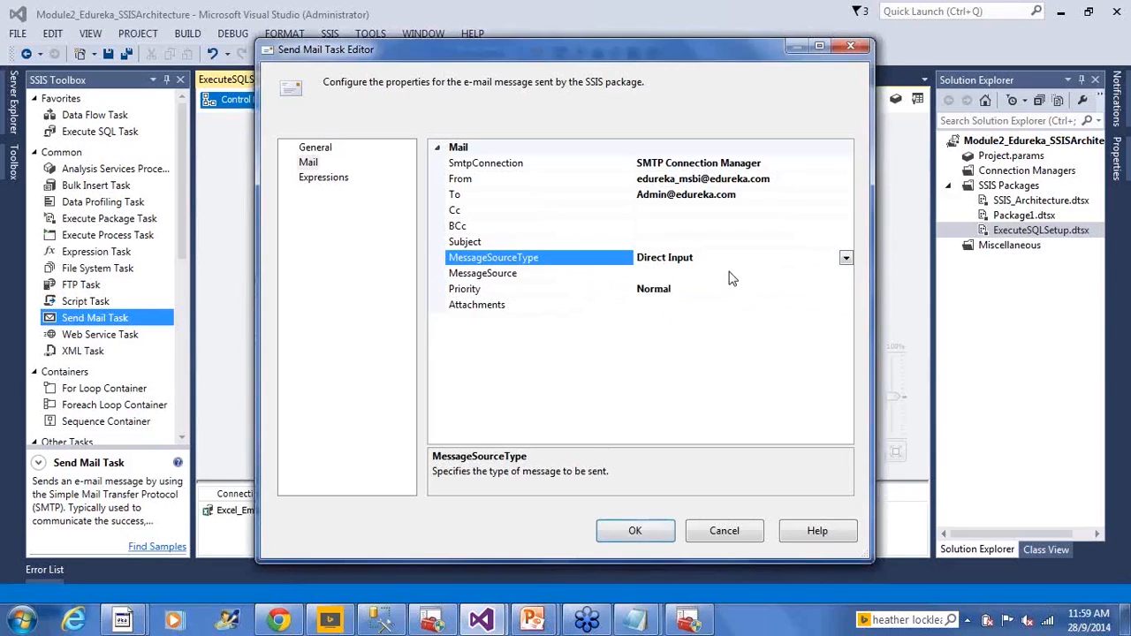
{"action": "left_click", "coordinate": [727, 274]}
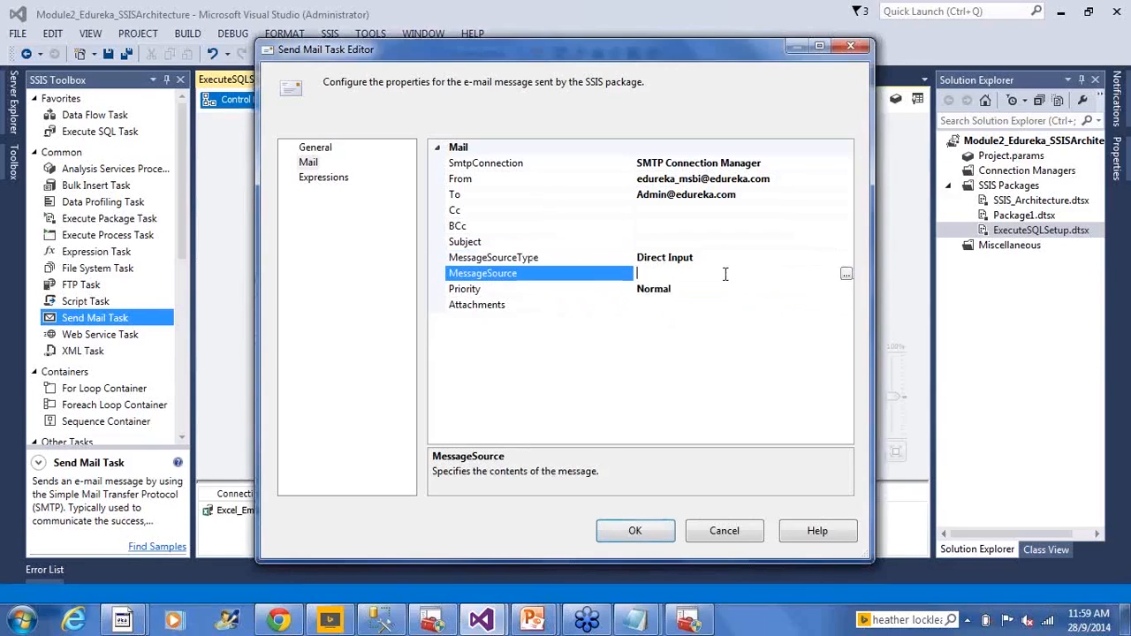
{"action": "left_click", "coordinate": [847, 274]}
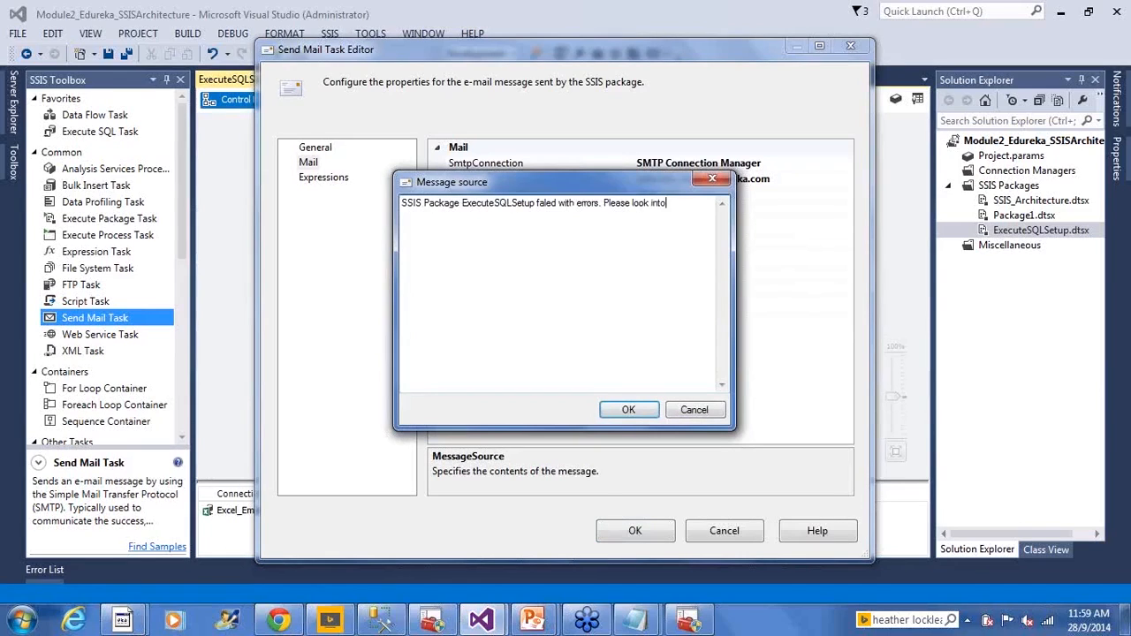
{"action": "left_click", "coordinate": [630, 411]}
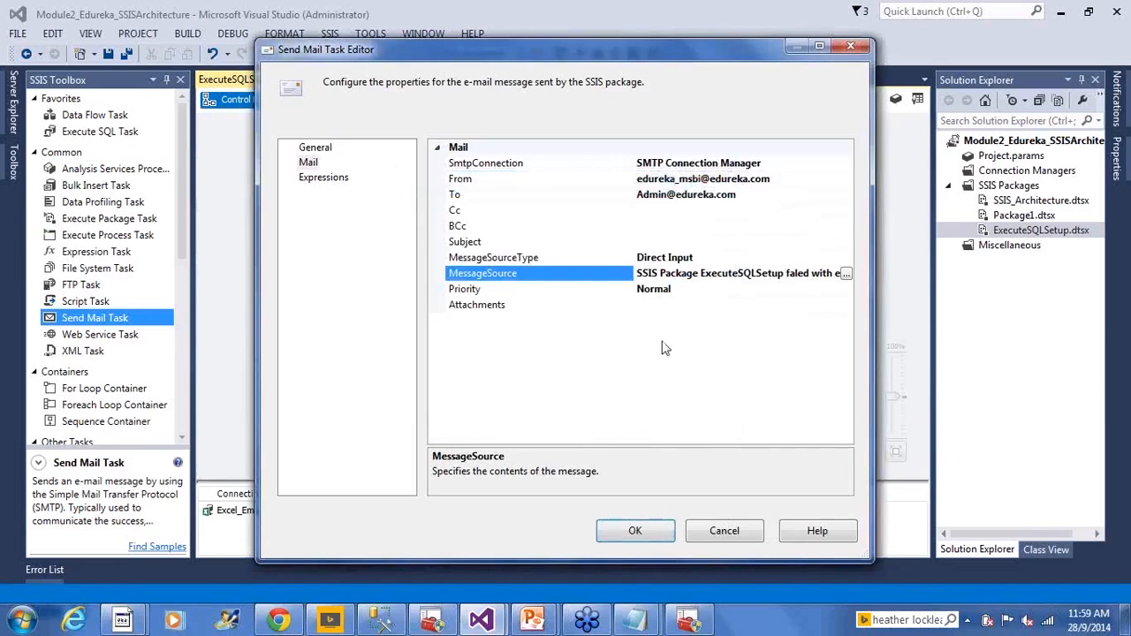
- Leave the attachments empty, accept the Send Mail Task settings and save the package
{"action": "left_click", "coordinate": [696, 305]}
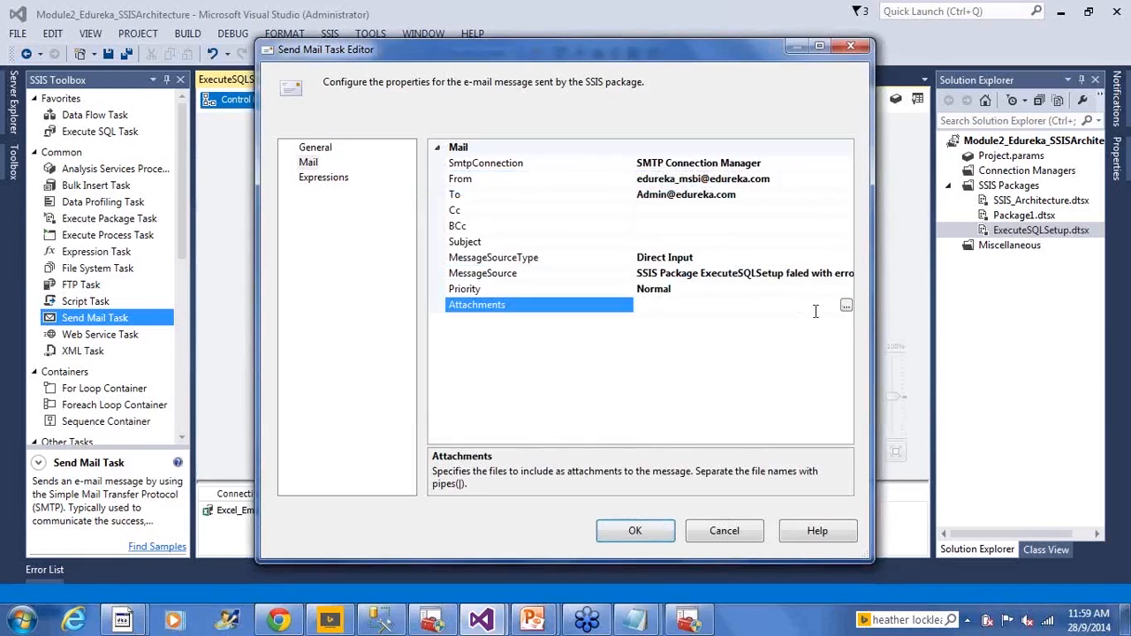
{"action": "left_click", "coordinate": [846, 306]}
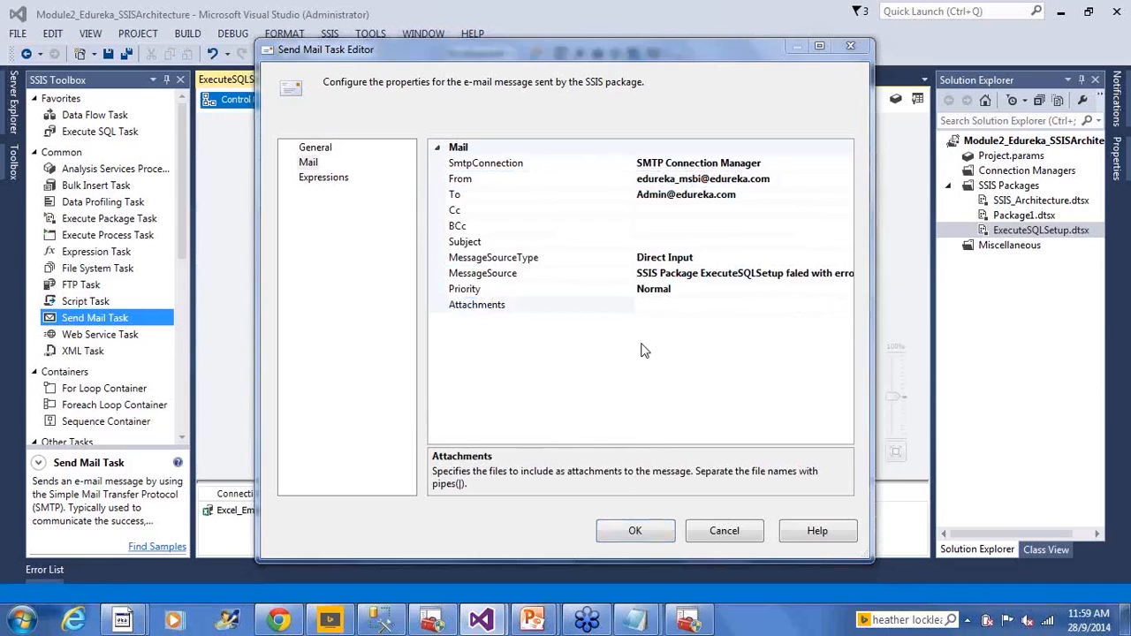
{"action": "left_click", "coordinate": [763, 431]}
{"action": "left_click", "coordinate": [642, 529]}
{"action": "key", "text": "ctrl+s"}
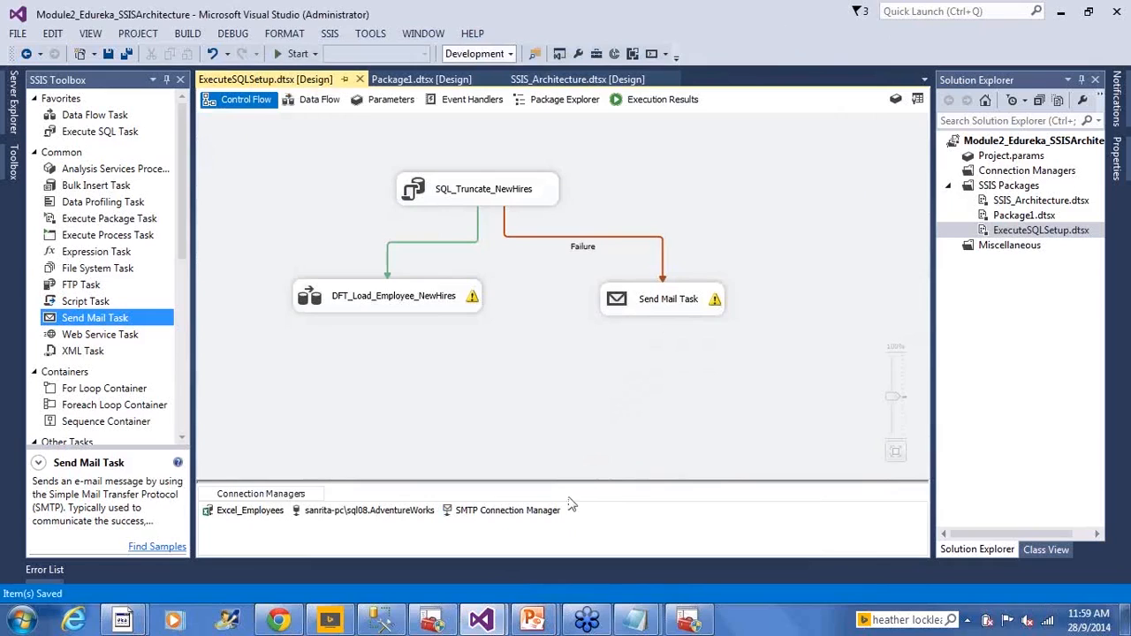
- Review the SMTP server setting of the SMTP Connection Manager without changing it
{"action": "double_click", "coordinate": [536, 512]}
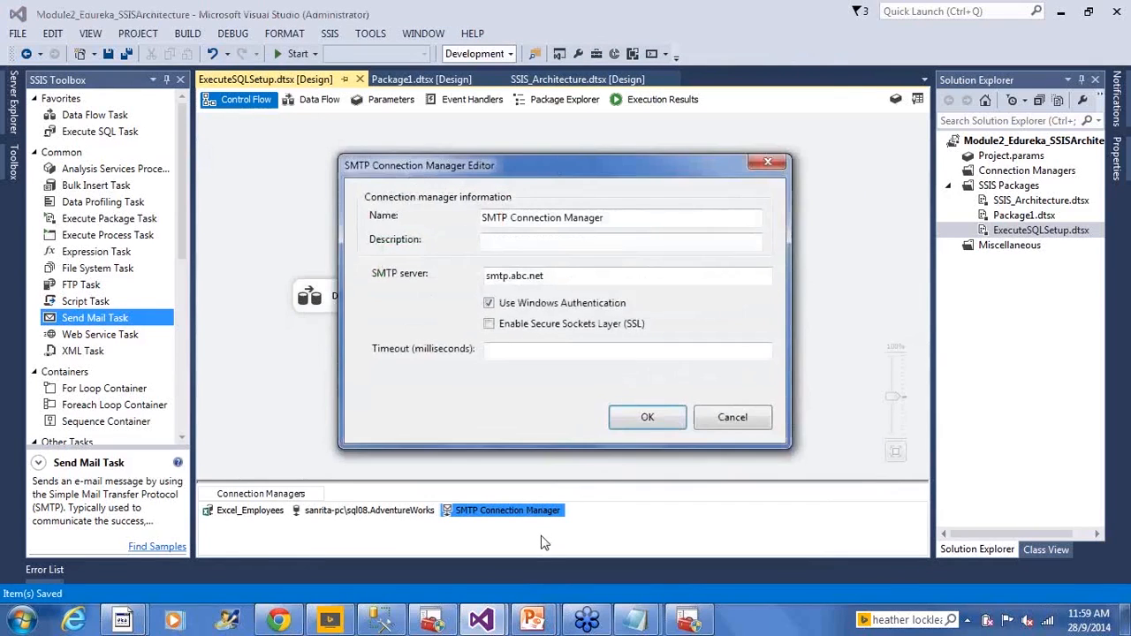
{"action": "left_click_drag", "start_coordinate": [571, 274], "coordinate": [499, 275]}
{"action": "left_click", "coordinate": [732, 416]}
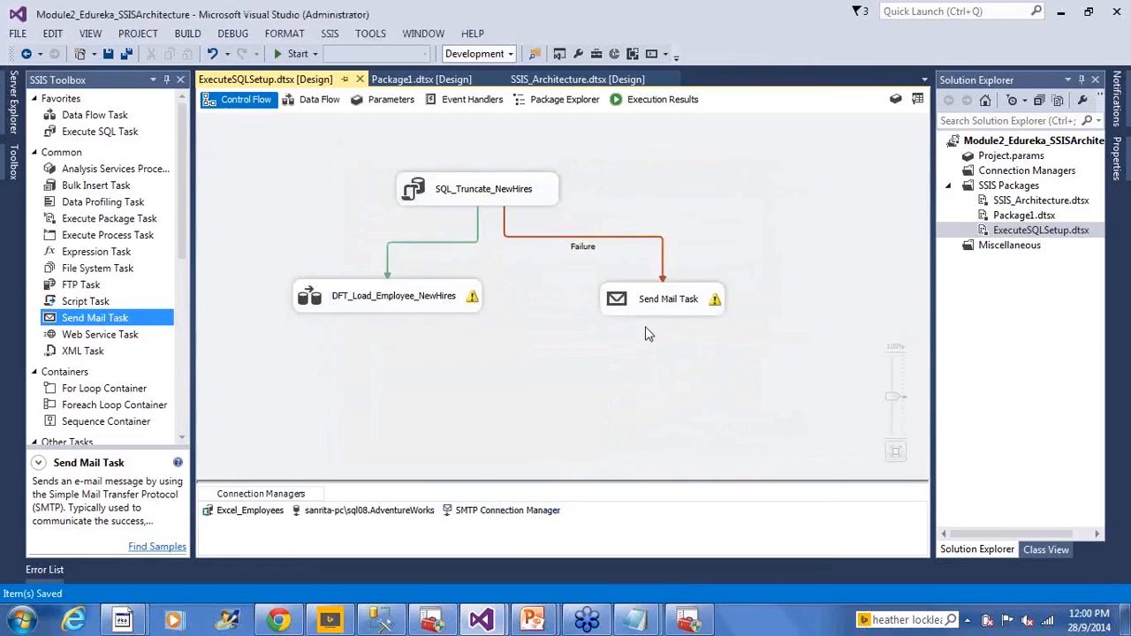
{"action": "left_click", "coordinate": [482, 194]}
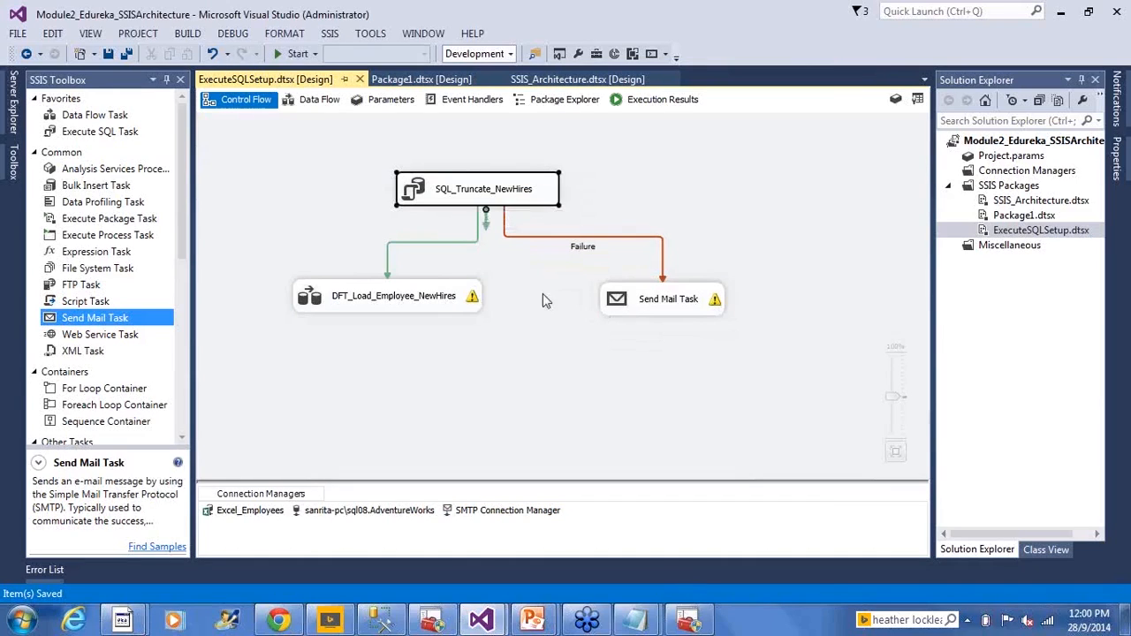
{"action": "left_click", "coordinate": [657, 312]}
{"action": "left_click", "coordinate": [486, 208]}
- Execute the ExecuteSQLSetup.dtsx package as a test run and stop debugging after checking the task results
{"action": "left_click", "coordinate": [1052, 229]}
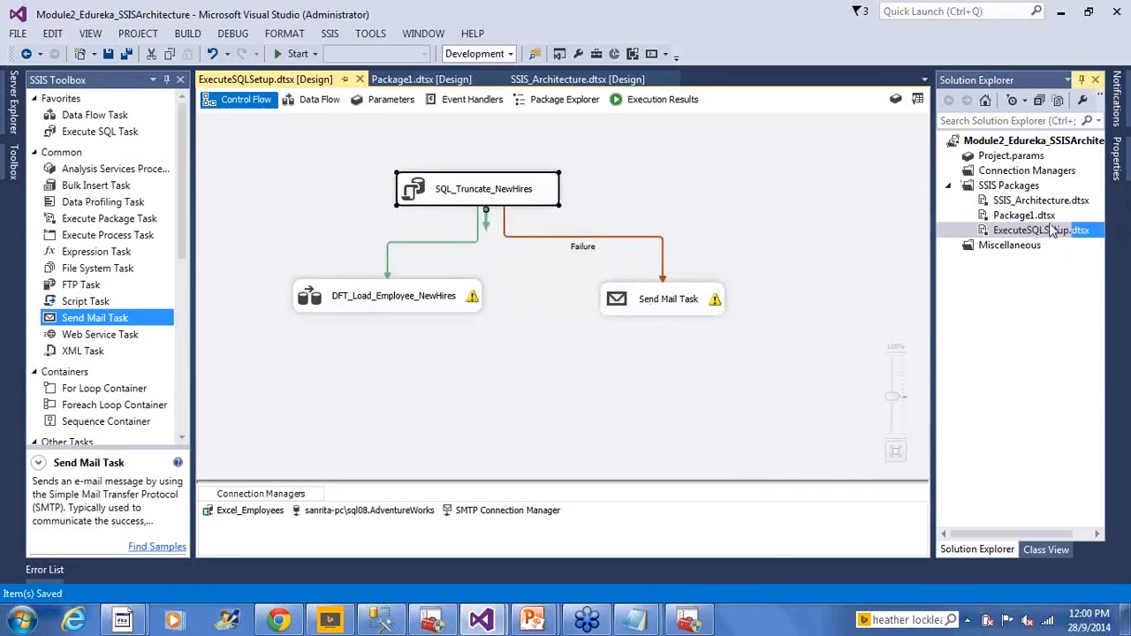
{"action": "right_click", "coordinate": [1051, 229]}
{"action": "left_click", "coordinate": [875, 253]}
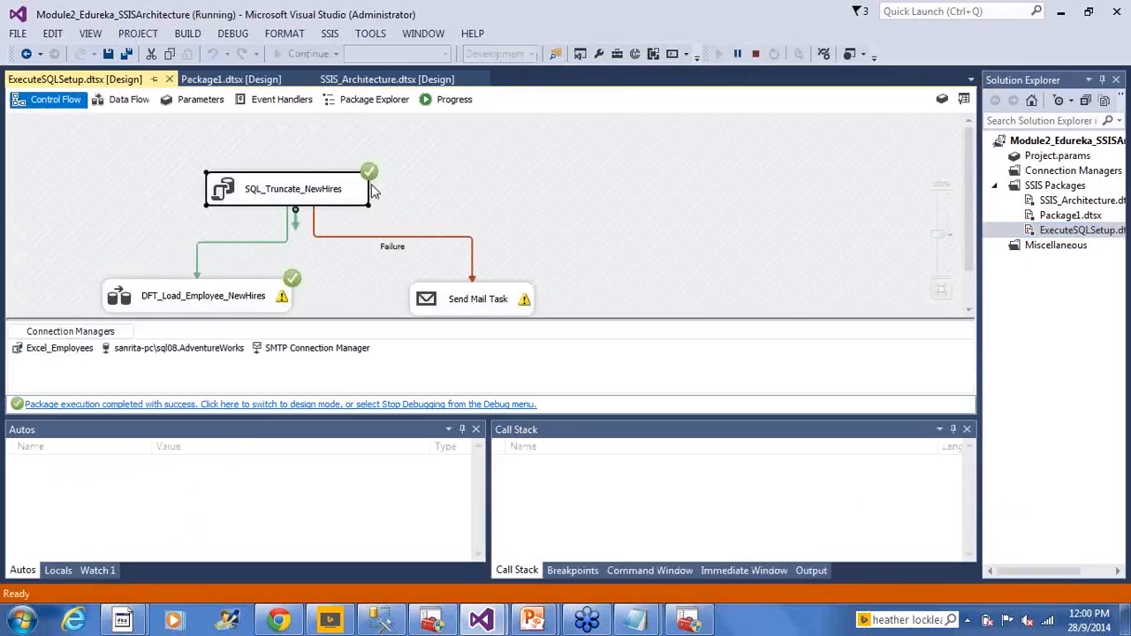
{"action": "scroll", "coordinate": [371, 184], "scroll_direction": "down", "scroll_amount": 1}
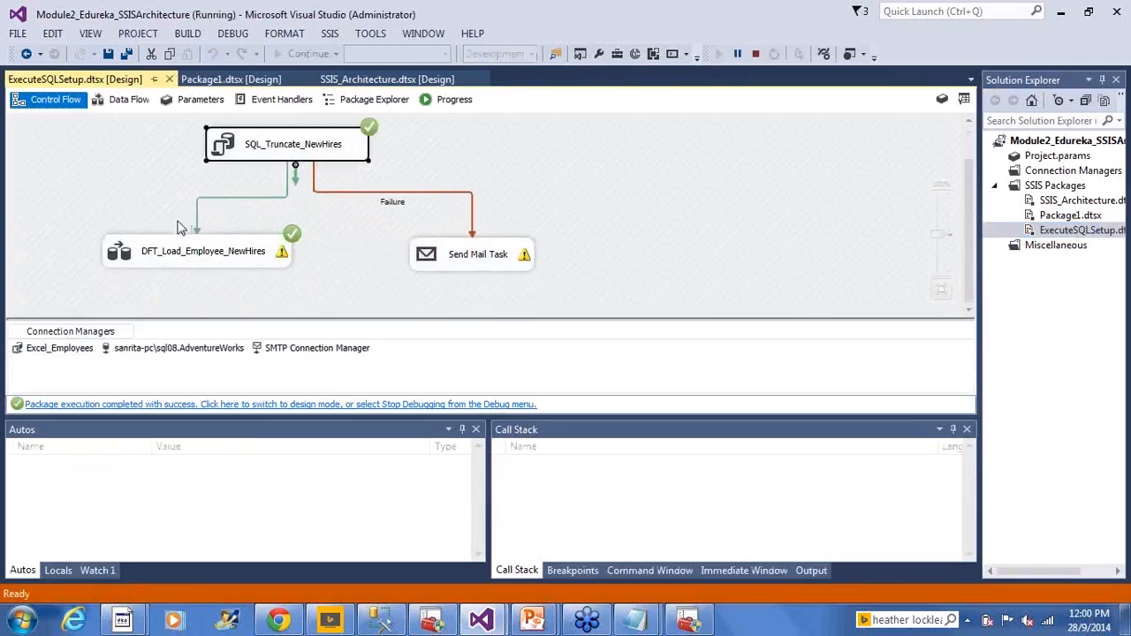
{"action": "mouse_move", "coordinate": [196, 256]}
{"action": "left_click", "coordinate": [755, 53]}
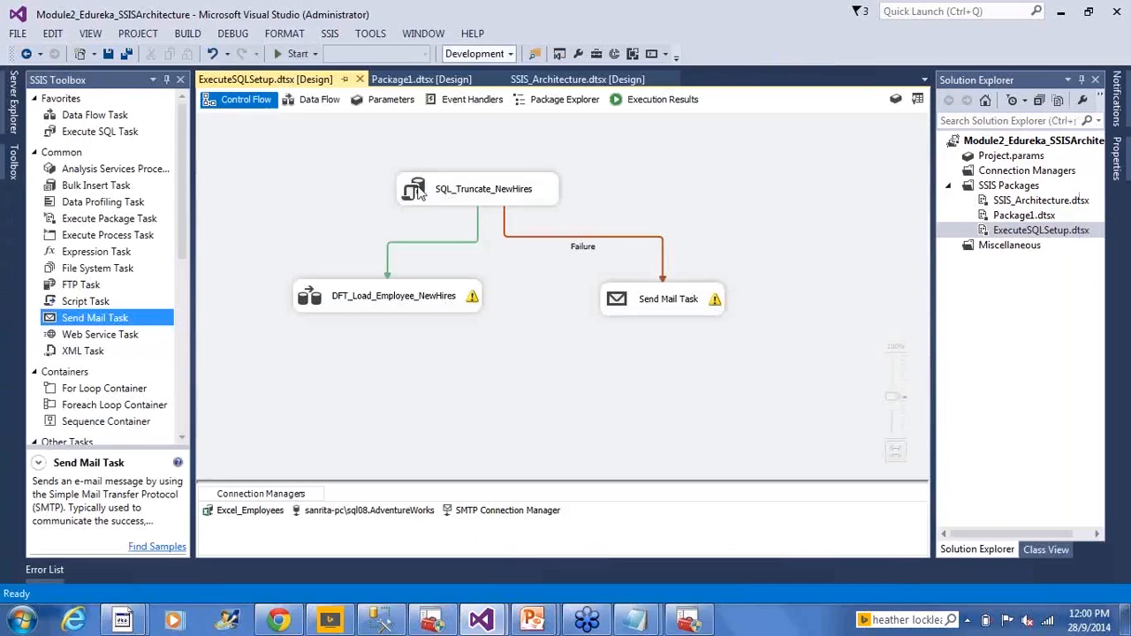
- View the properties of the SQL_Truncate_NewHires task and of the ExecuteSQLSetup package
{"action": "left_click", "coordinate": [418, 193]}
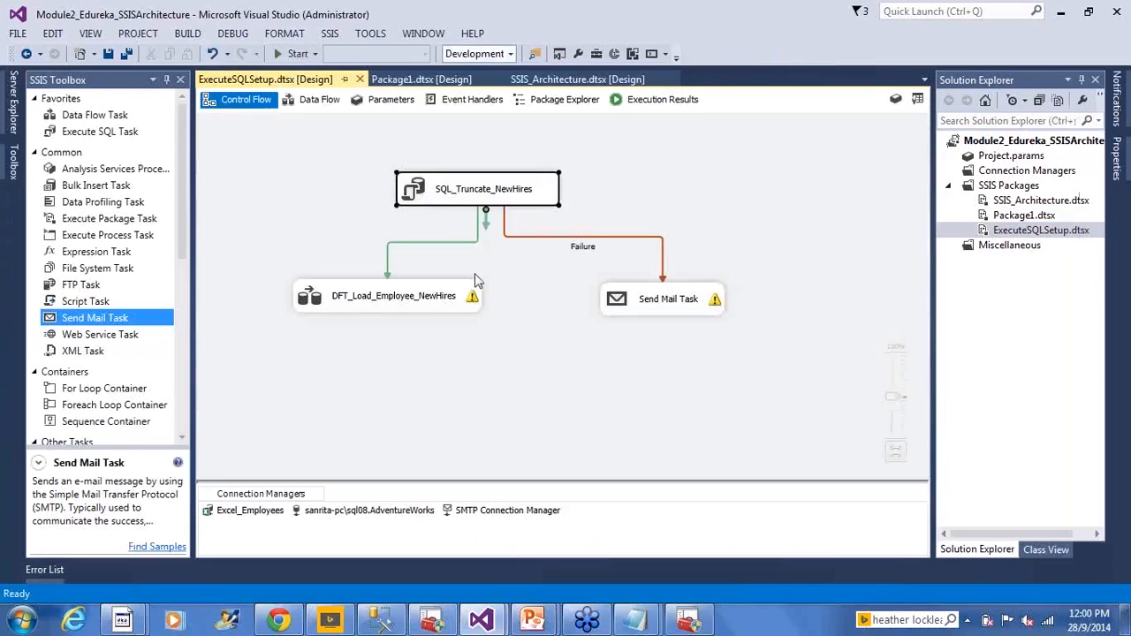
{"action": "right_click", "coordinate": [407, 189]}
{"action": "left_click", "coordinate": [463, 492]}
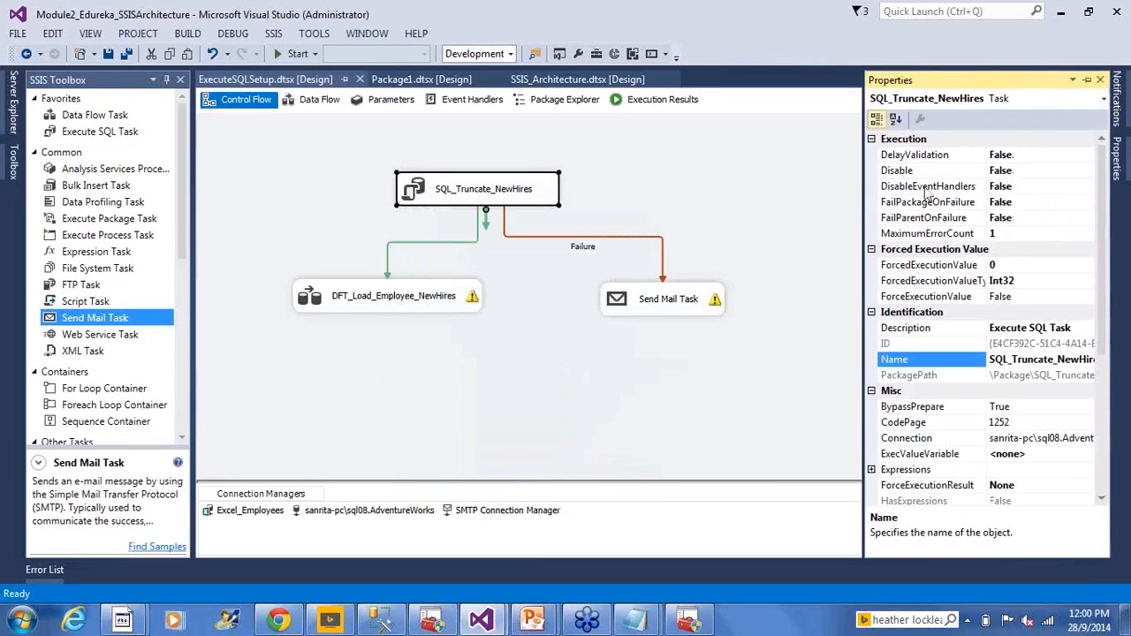
{"action": "left_click", "coordinate": [351, 181]}
{"action": "right_click", "coordinate": [335, 189]}
{"action": "left_click", "coordinate": [371, 606]}
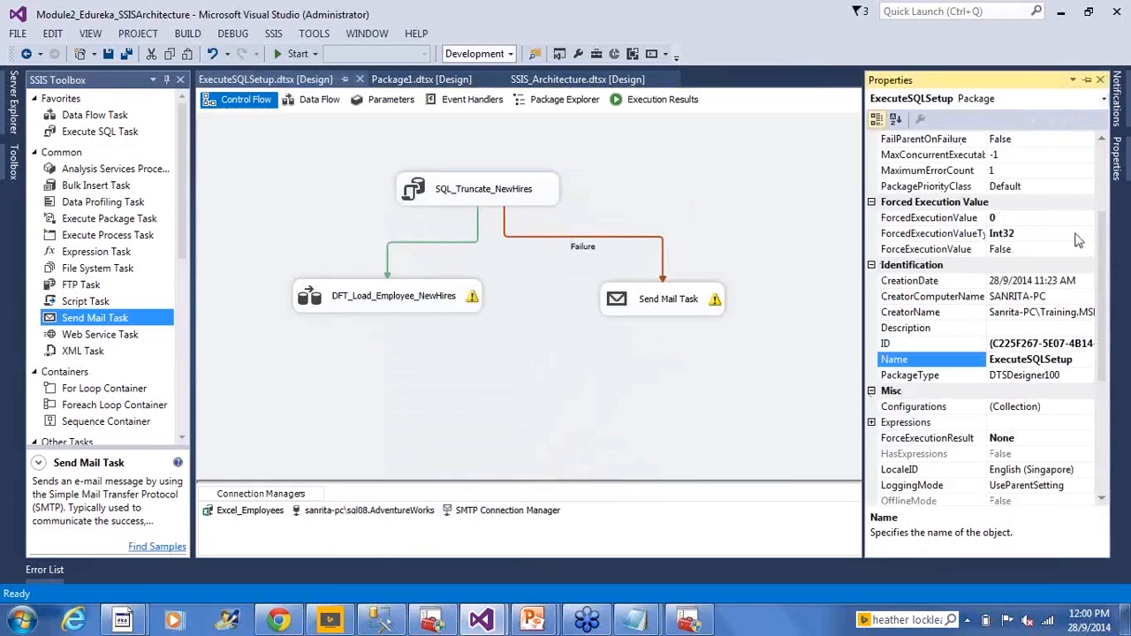
- Set the ForceExecutionResult property of the SQL_Truncate_NewHires task to Failure and save the package
{"action": "left_click", "coordinate": [431, 191]}
{"action": "right_click", "coordinate": [431, 191]}
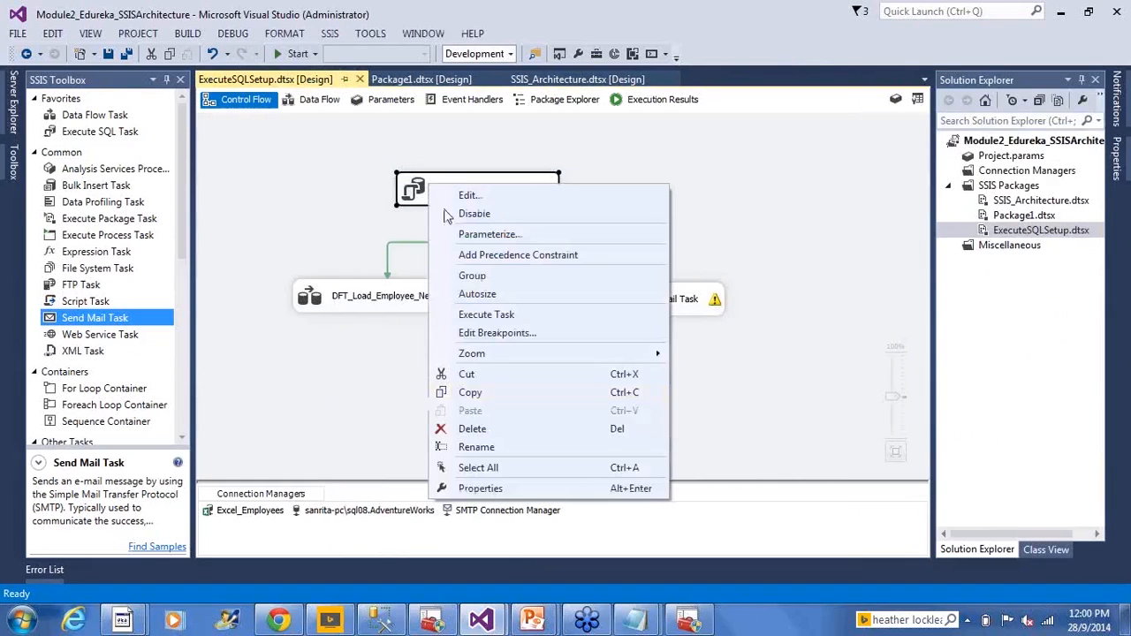
{"action": "left_click", "coordinate": [481, 489]}
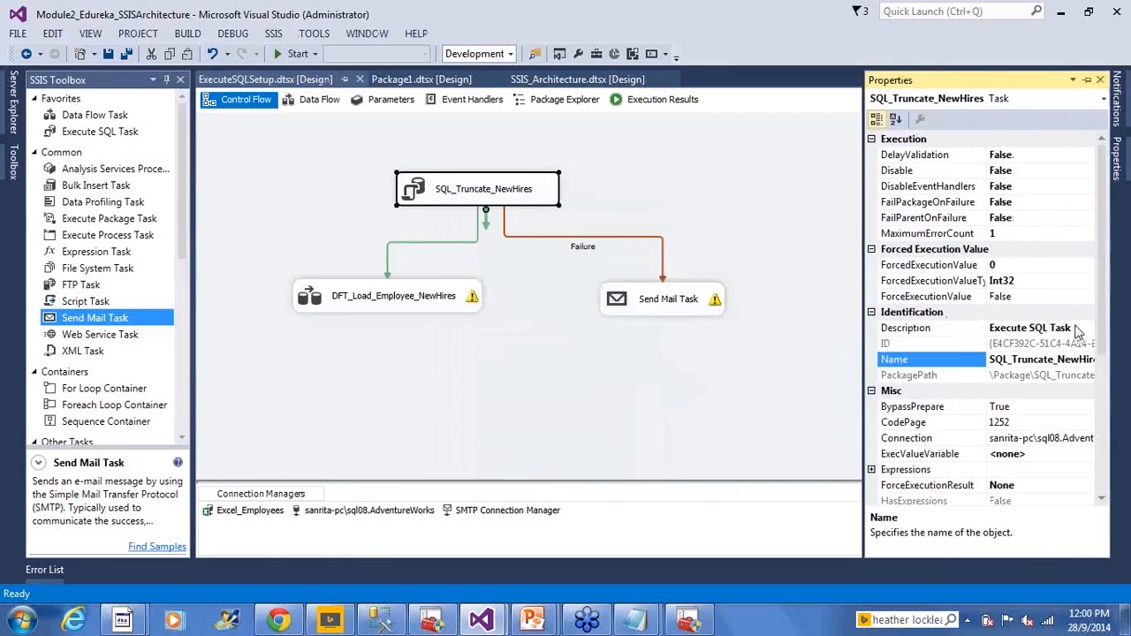
{"action": "left_click", "coordinate": [1053, 299]}
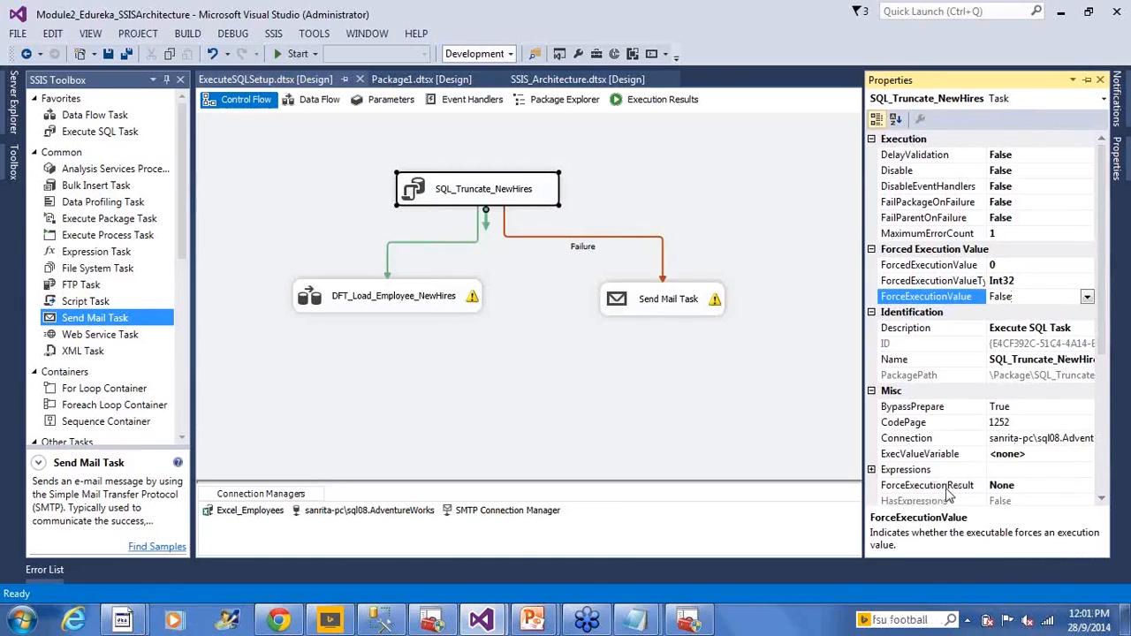
{"action": "left_click", "coordinate": [1054, 486]}
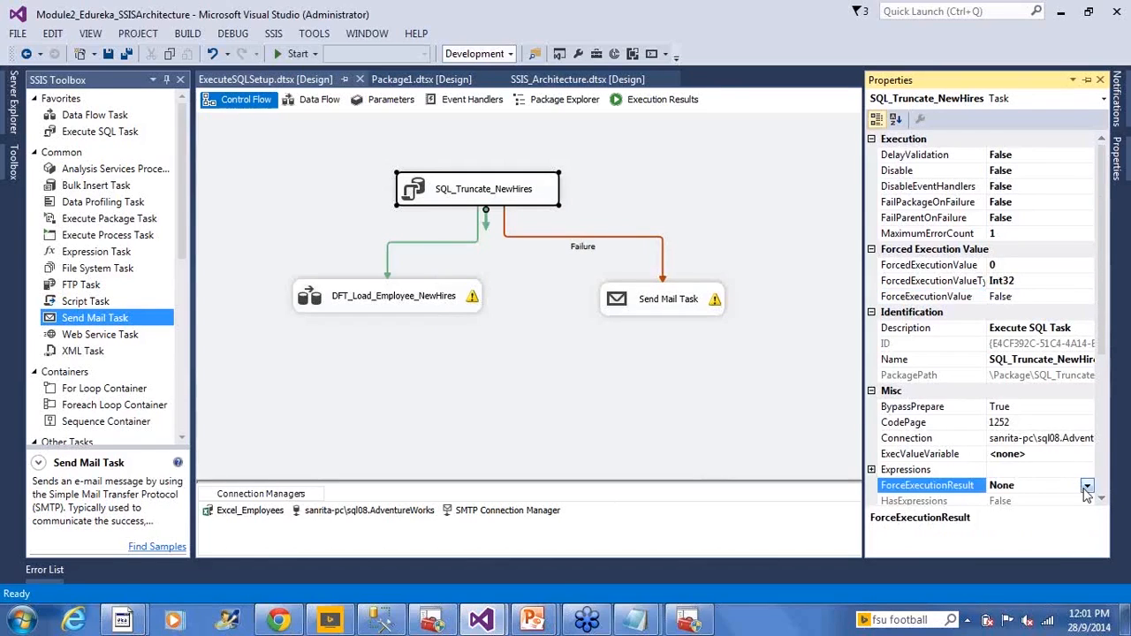
{"action": "left_click", "coordinate": [1087, 487]}
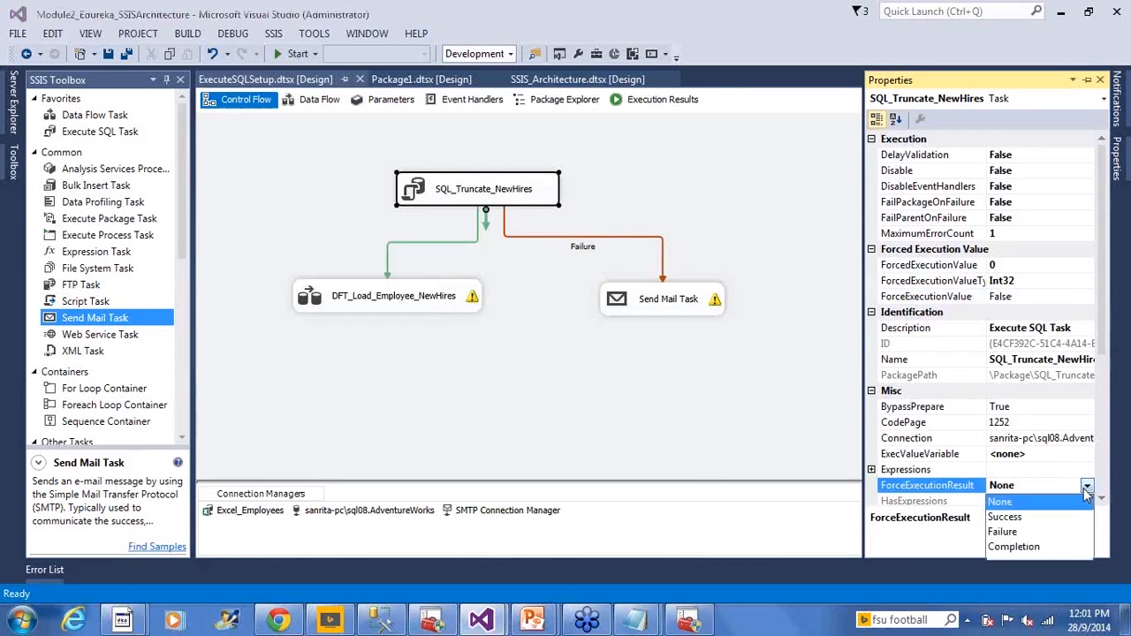
{"action": "left_click", "coordinate": [1032, 532]}
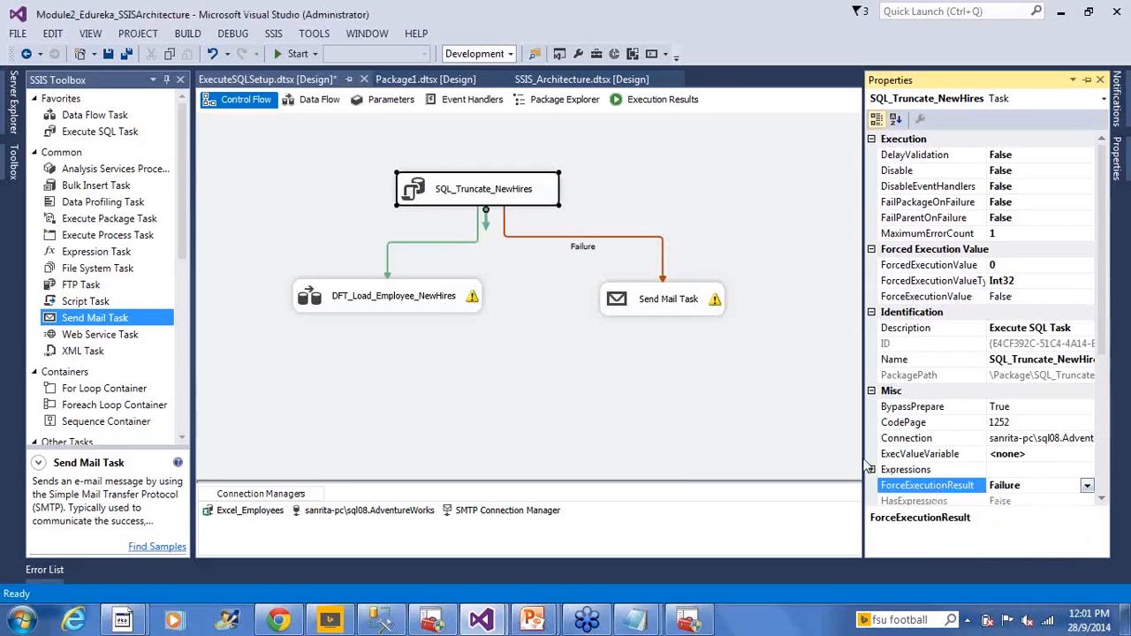
{"action": "left_click", "coordinate": [754, 231]}
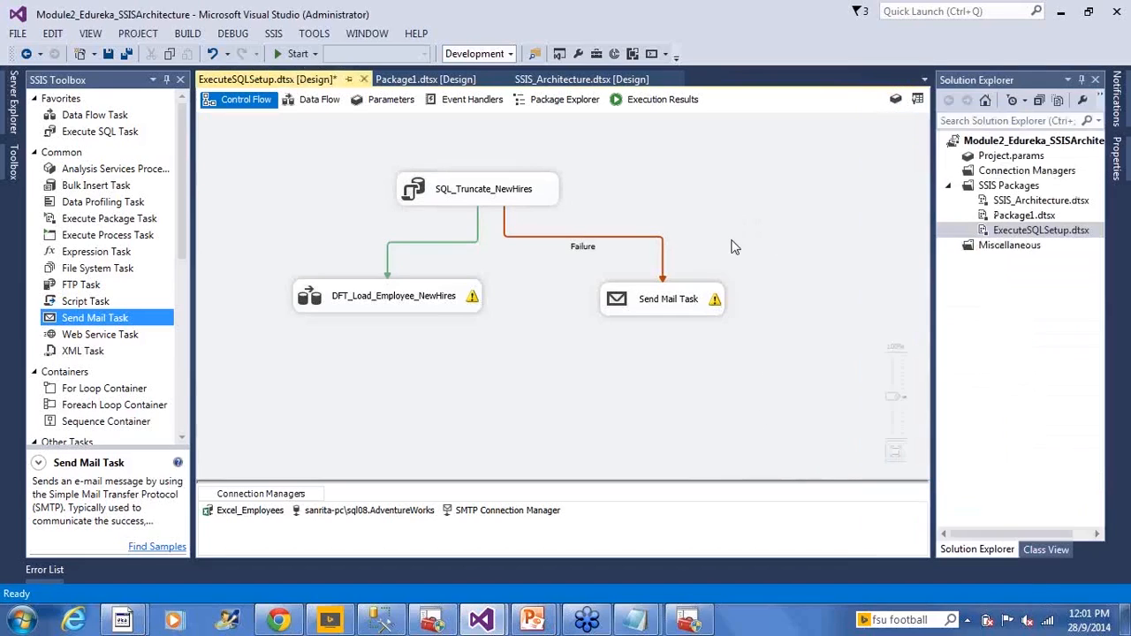
{"action": "key", "text": "ctrl+s"}
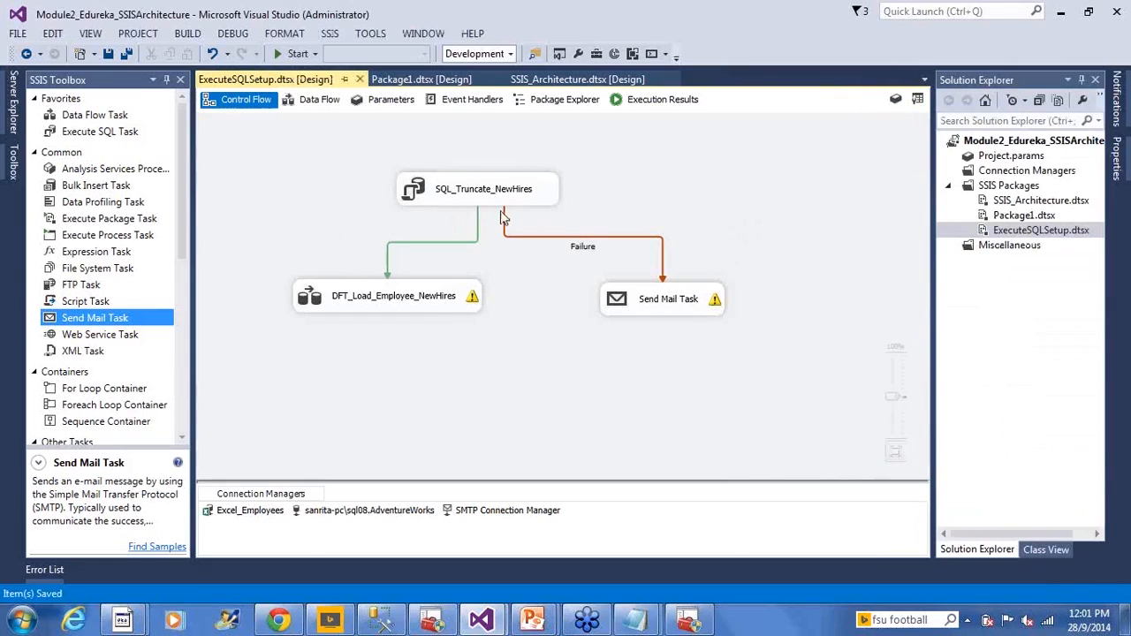
{"action": "left_click", "coordinate": [477, 183]}
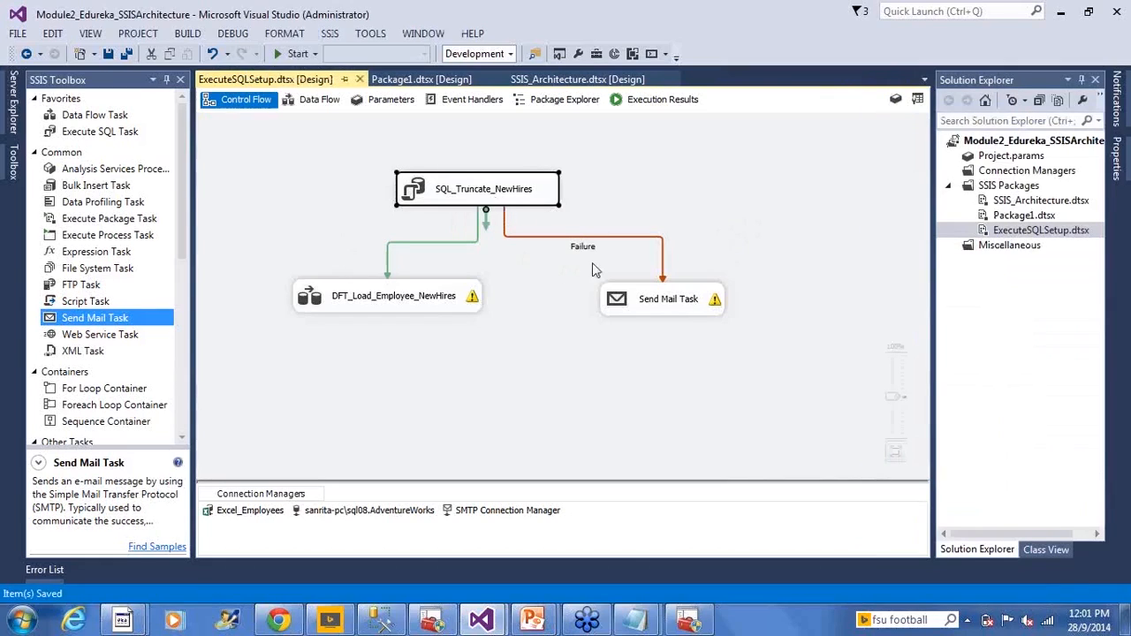
{"action": "left_click", "coordinate": [652, 329]}
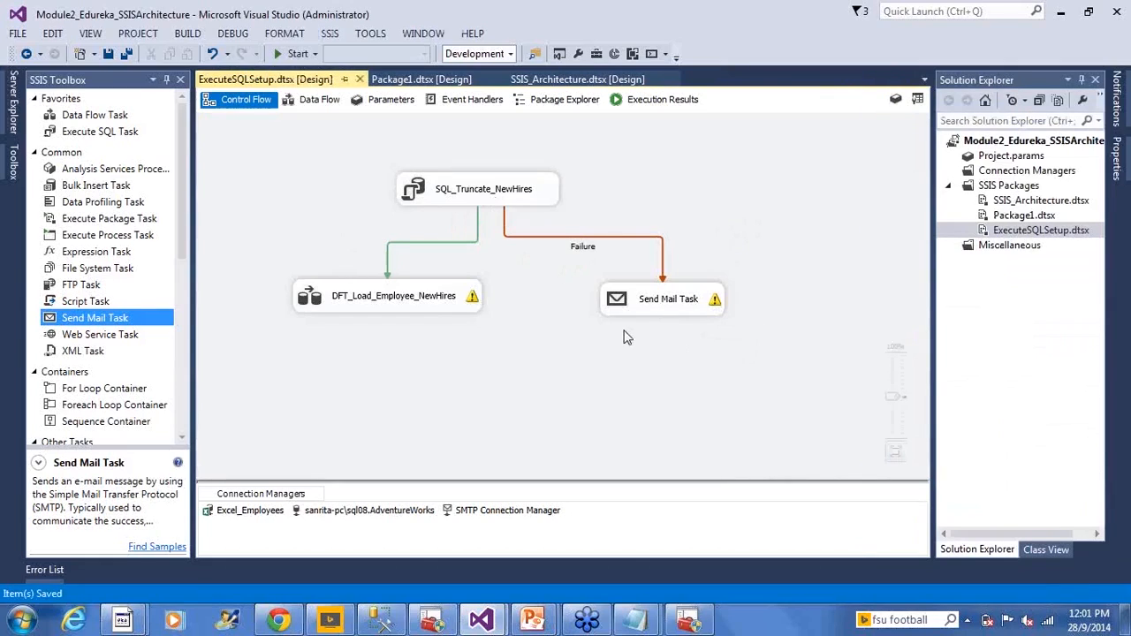
{"action": "left_click", "coordinate": [477, 202]}
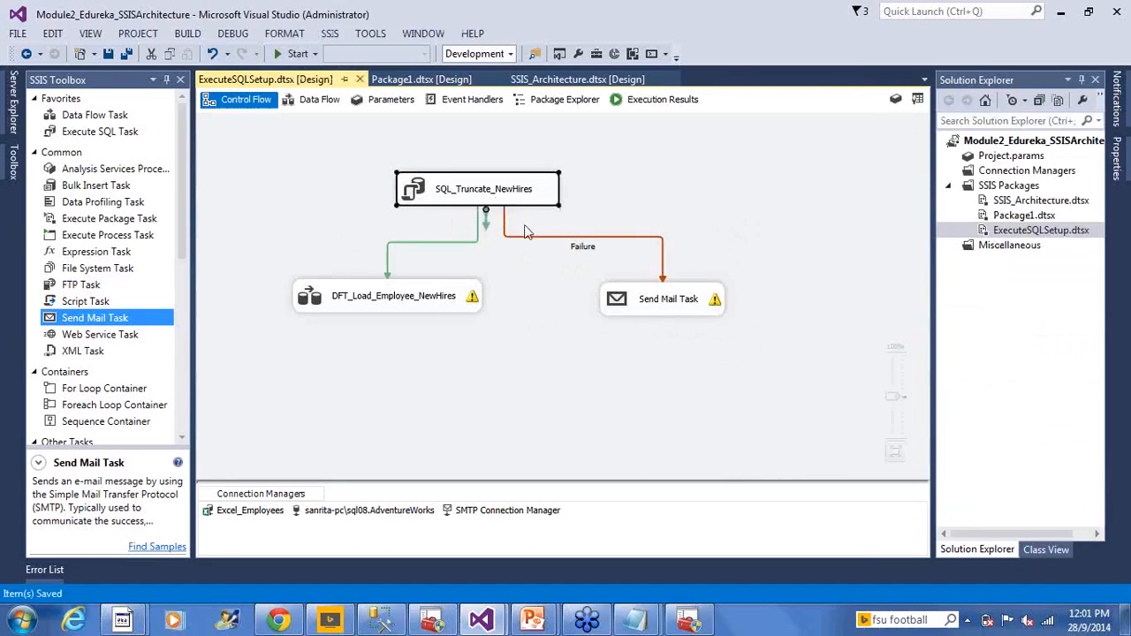
{"action": "left_click", "coordinate": [639, 309]}
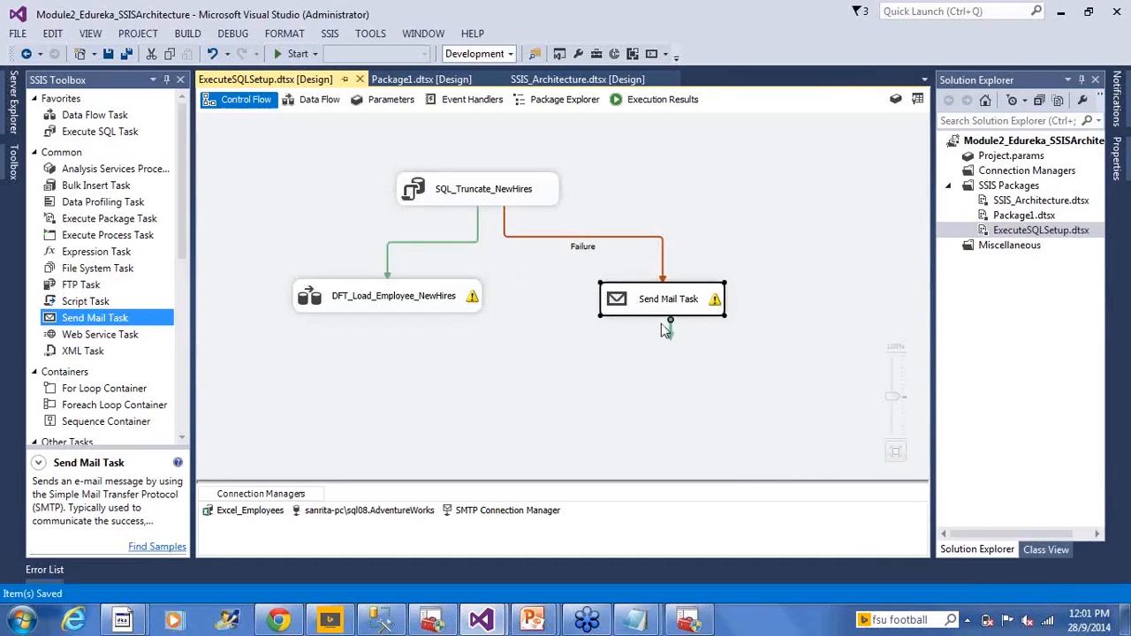
{"action": "left_click_drag", "start_coordinate": [579, 265], "coordinate": [754, 375]}
- Execute ExecuteSQLSetup.dtsx again to test the failure path from SQL_Truncate_NewHires to the Send Mail Task
{"action": "left_click", "coordinate": [753, 375]}
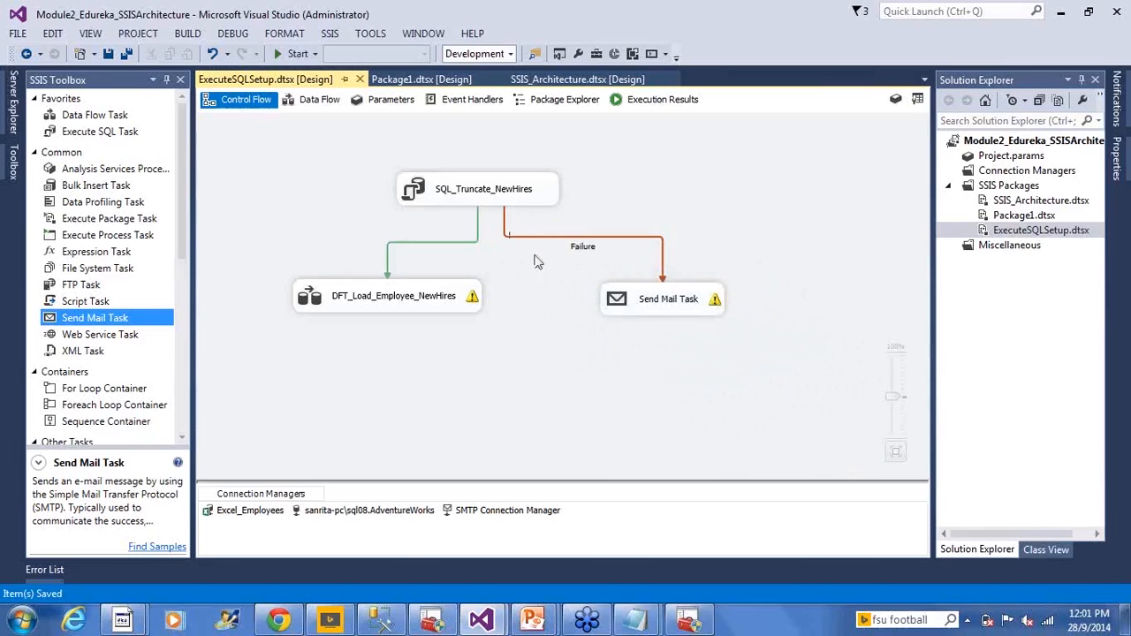
{"action": "right_click", "coordinate": [996, 231]}
{"action": "left_click", "coordinate": [880, 262]}
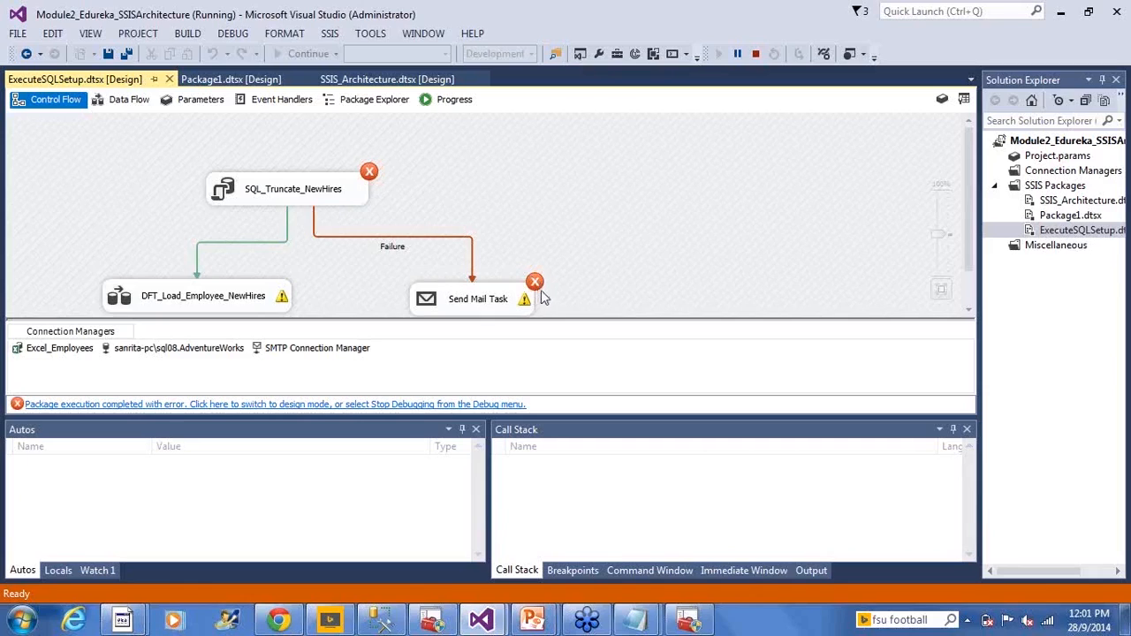
- Check the status of SQL_Truncate_NewHires and the Send Mail Task in the forced-failure run, and stop debugging
{"action": "scroll", "coordinate": [542, 295], "scroll_direction": "down", "scroll_amount": 1}
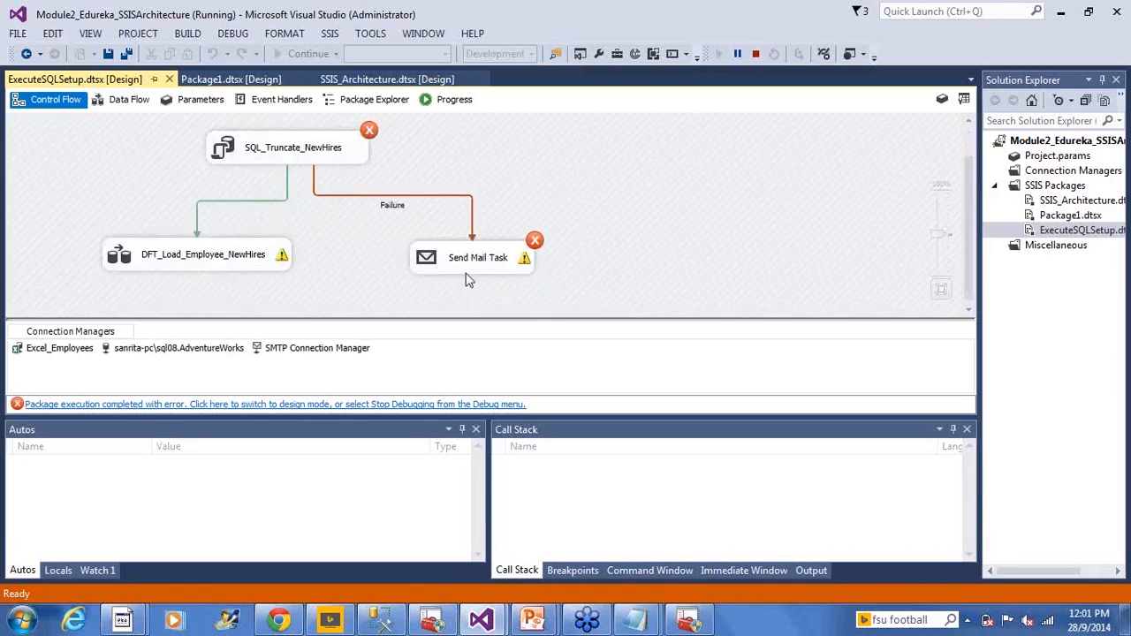
{"action": "mouse_move", "coordinate": [482, 273]}
{"action": "left_click", "coordinate": [755, 55]}
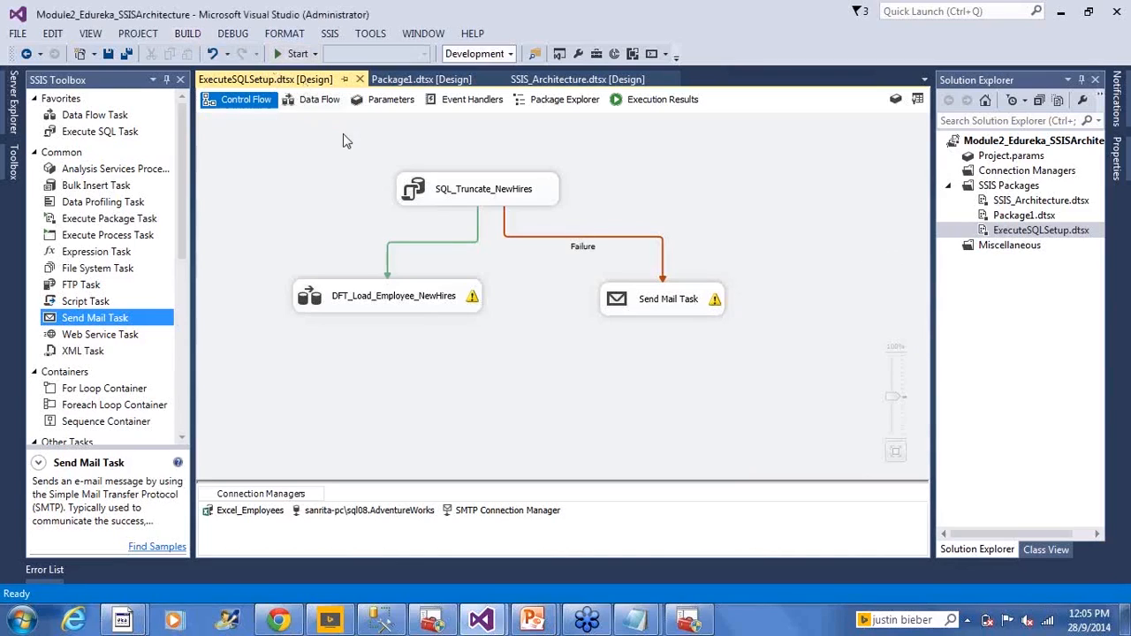
- Build the Module2_Edureka_SSISArchitecture project
{"action": "left_click", "coordinate": [188, 37]}
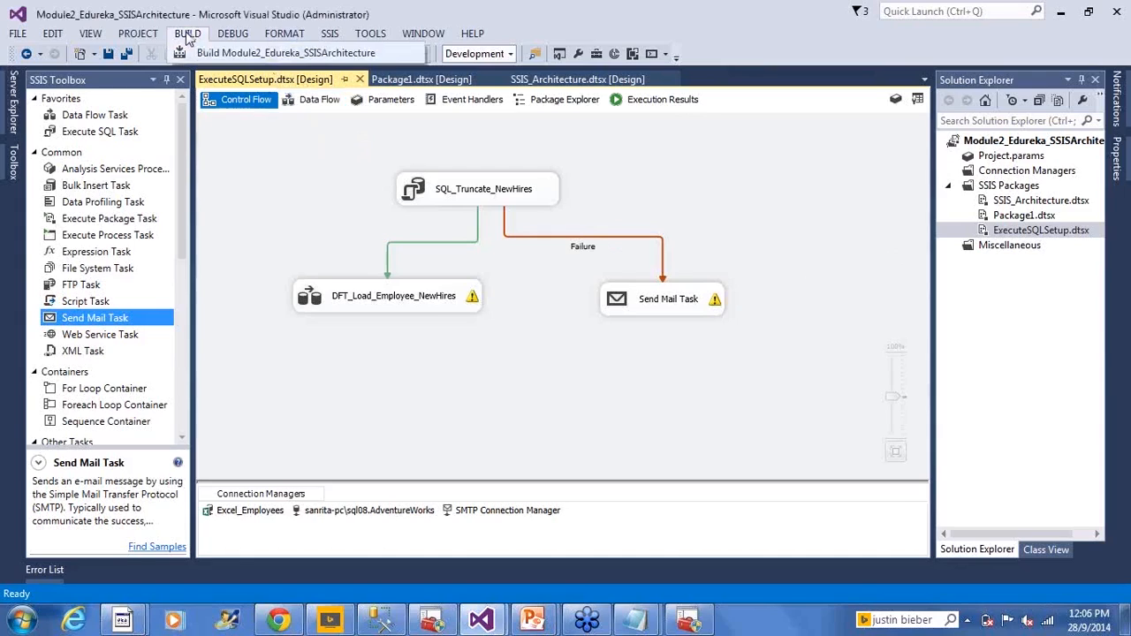
{"action": "left_click", "coordinate": [185, 36]}
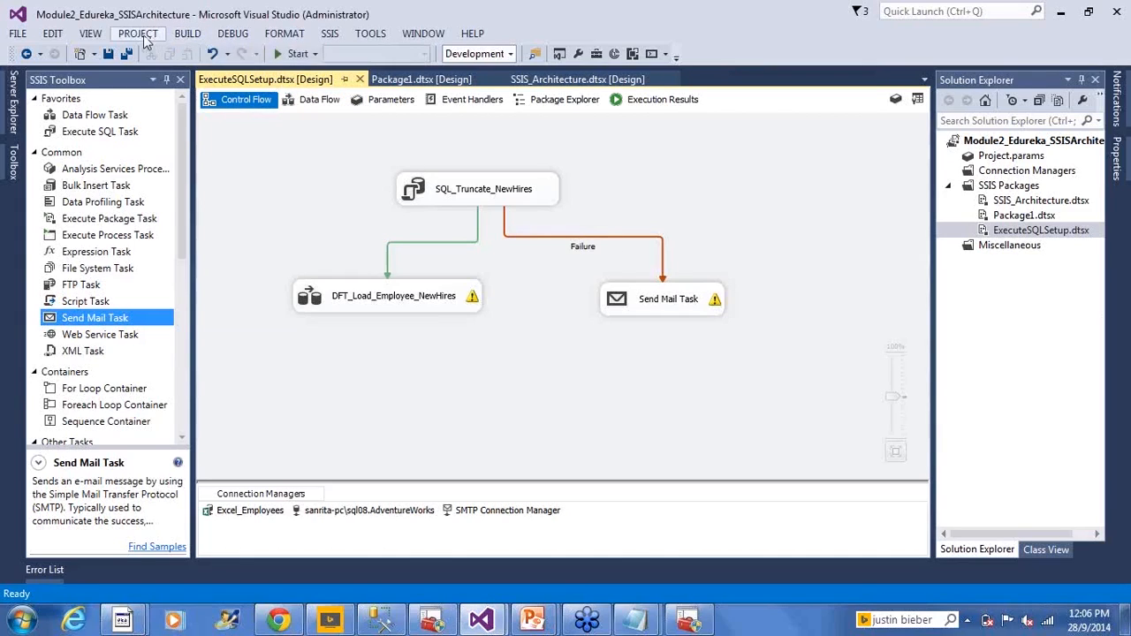
{"action": "left_click", "coordinate": [146, 40]}
{"action": "mouse_move", "coordinate": [185, 40]}
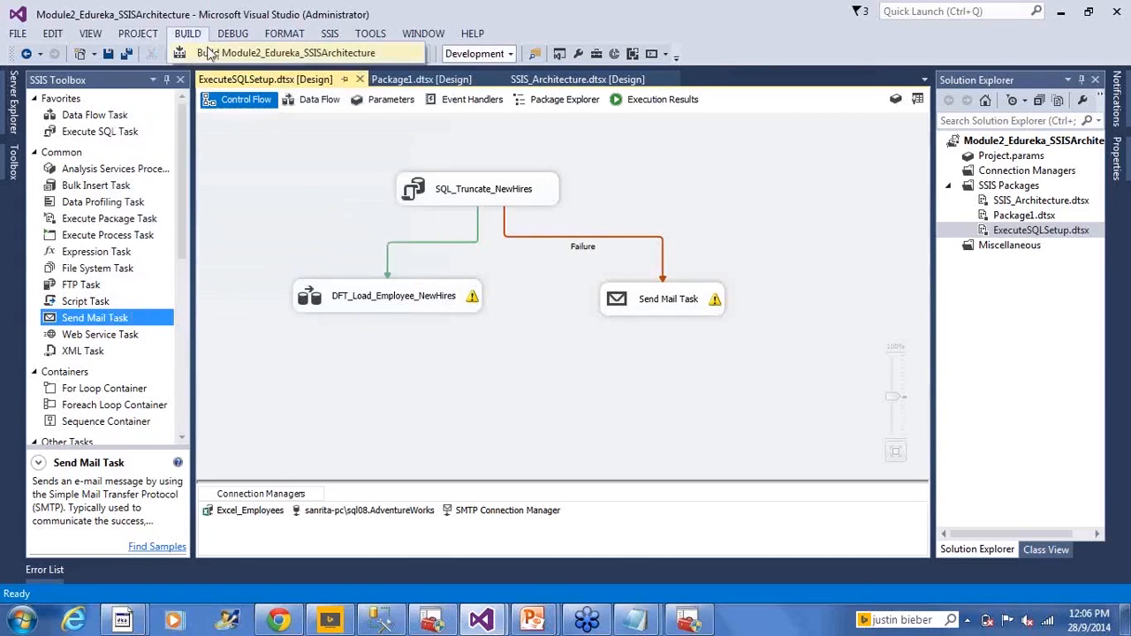
{"action": "left_click", "coordinate": [209, 52]}
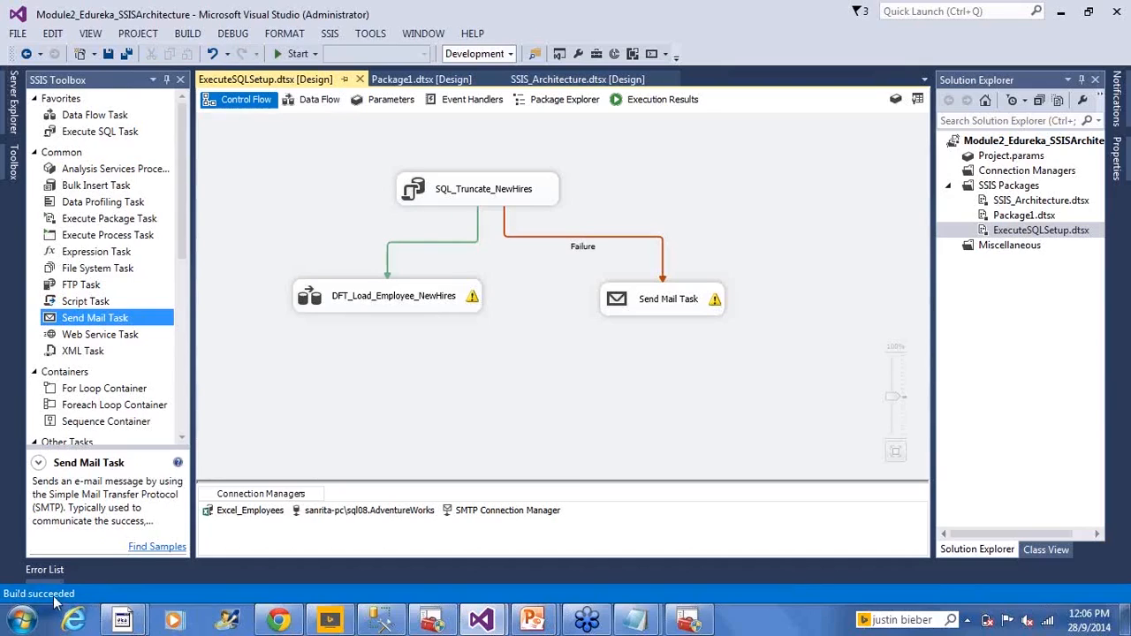
{"action": "right_click", "coordinate": [1039, 231]}
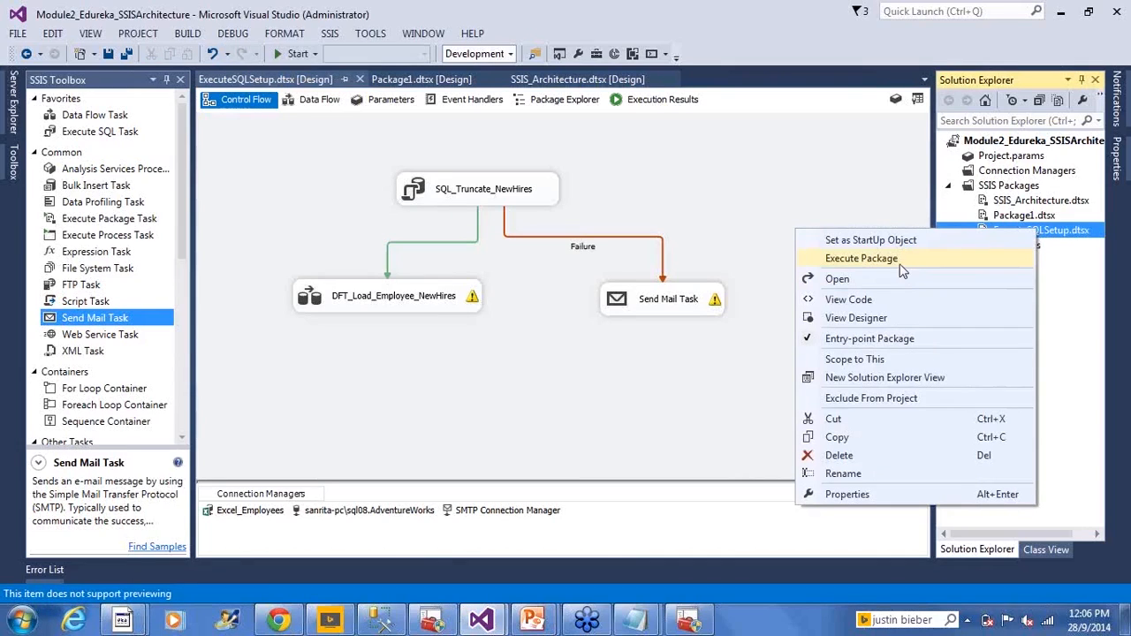
{"action": "left_click", "coordinate": [635, 380]}
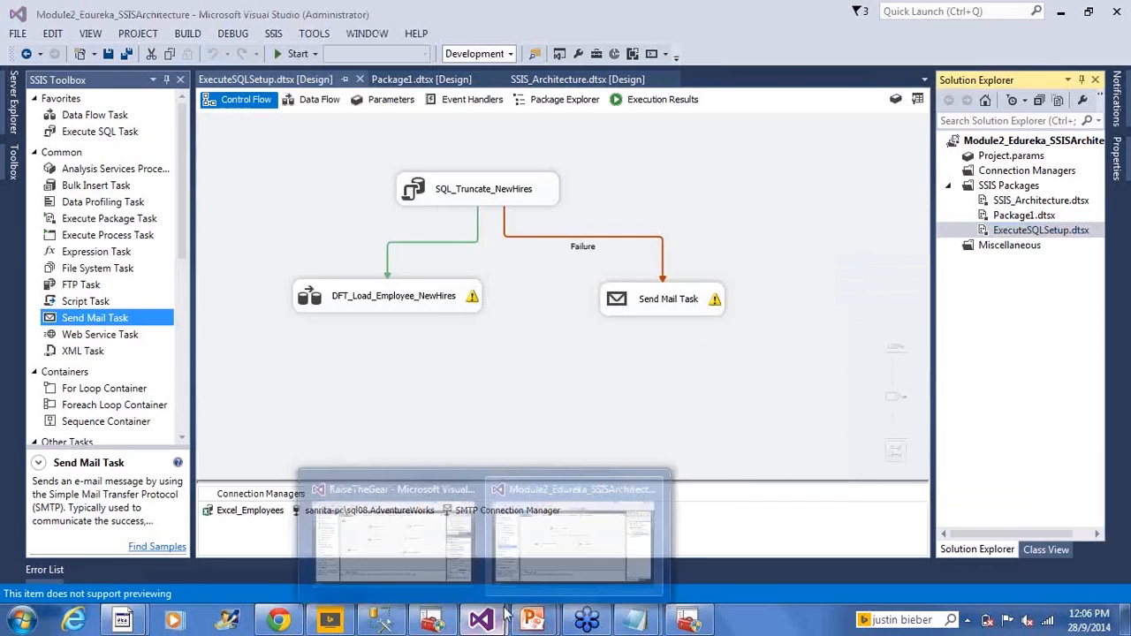
{"action": "left_click", "coordinate": [542, 587]}
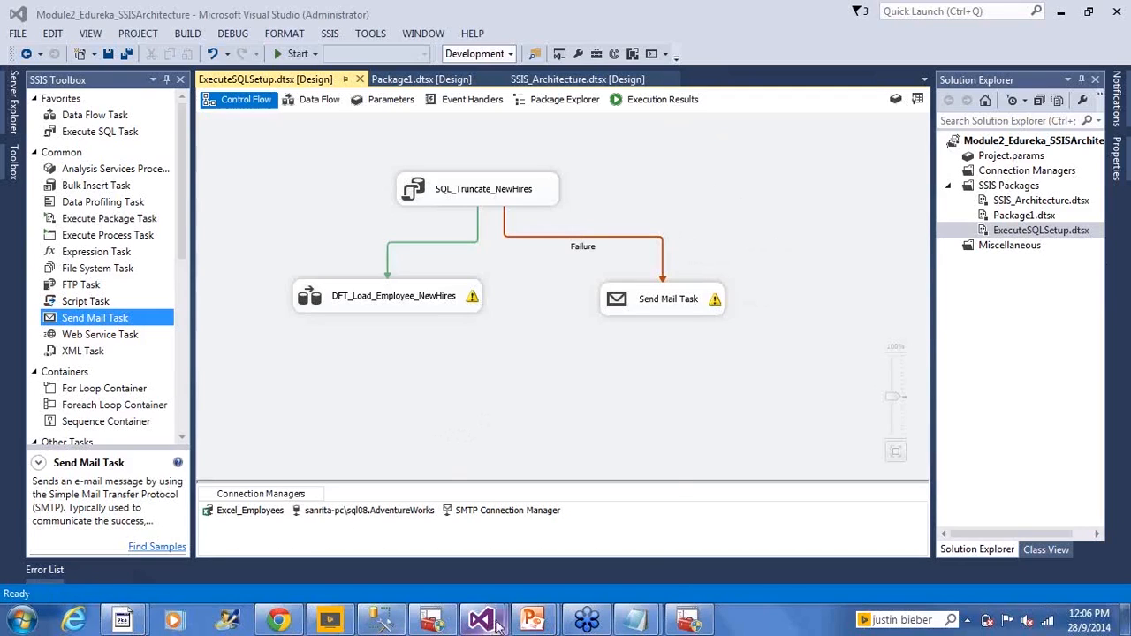
- Check the Error List and the validation warning on the DFT_Load_Employee_NewHires task
{"action": "left_click", "coordinate": [48, 578]}
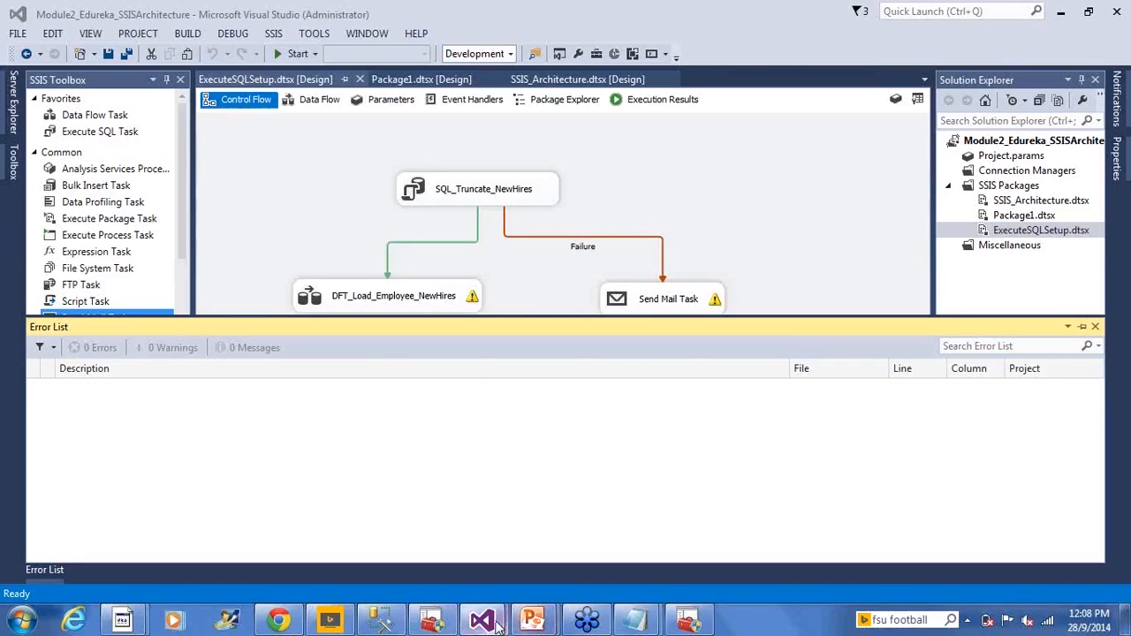
{"action": "mouse_move", "coordinate": [482, 621]}
{"action": "left_click", "coordinate": [541, 570]}
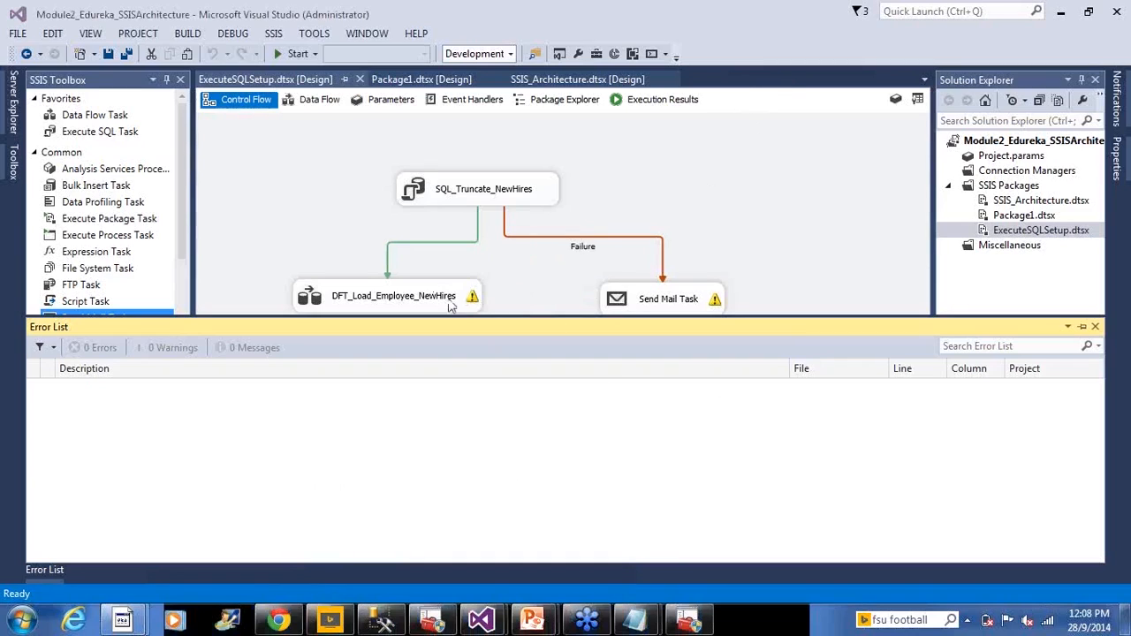
{"action": "mouse_move", "coordinate": [474, 302]}
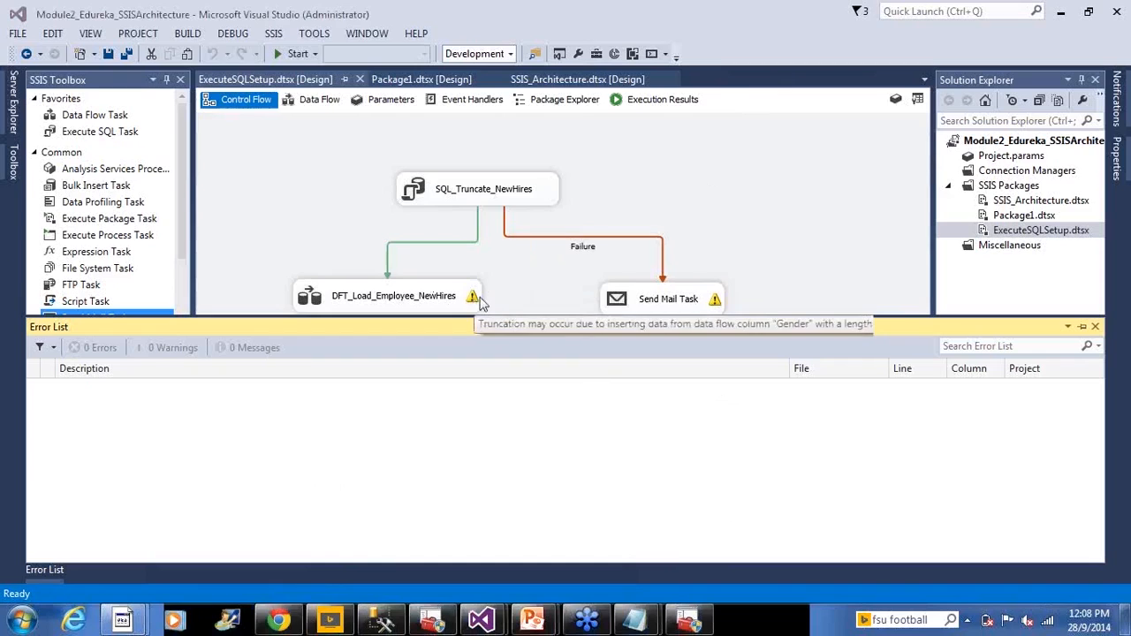
- Inspect the data flow inside DFT_Load_Employee_NewHires and return to the package's control flow
{"action": "double_click", "coordinate": [433, 298]}
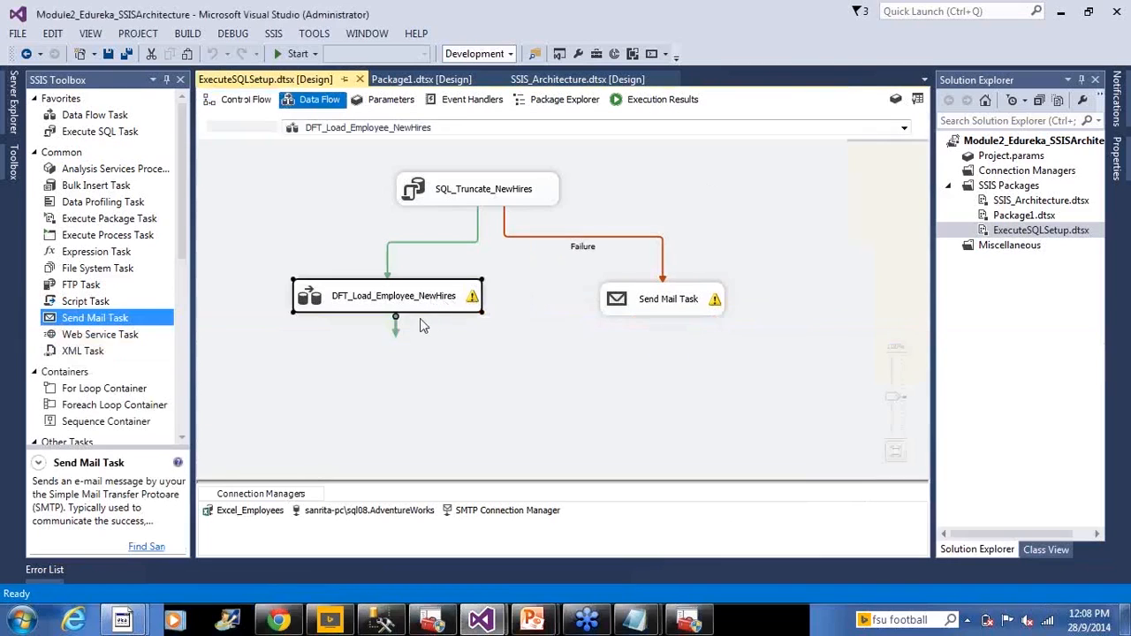
{"action": "mouse_move", "coordinate": [454, 288]}
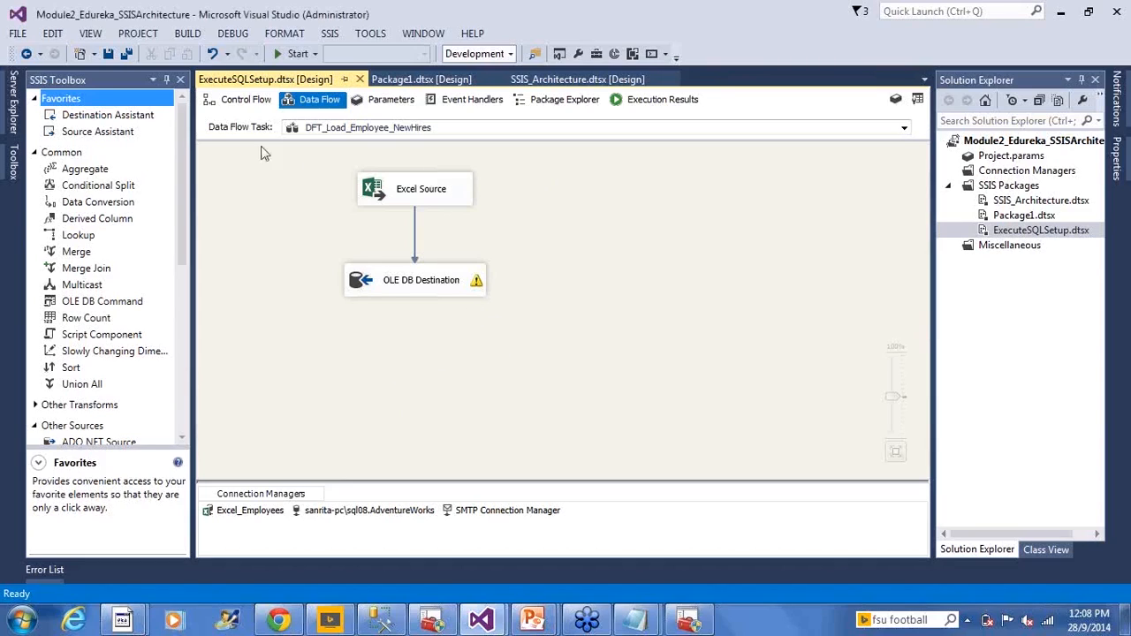
{"action": "left_click", "coordinate": [251, 106]}
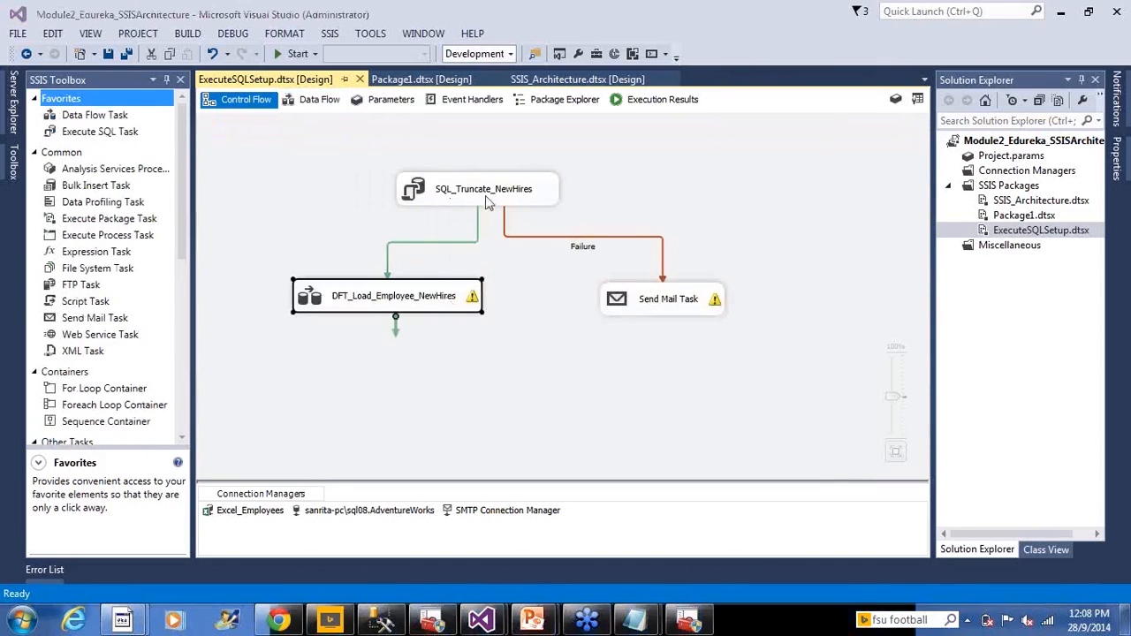
{"action": "left_click", "coordinate": [535, 319]}
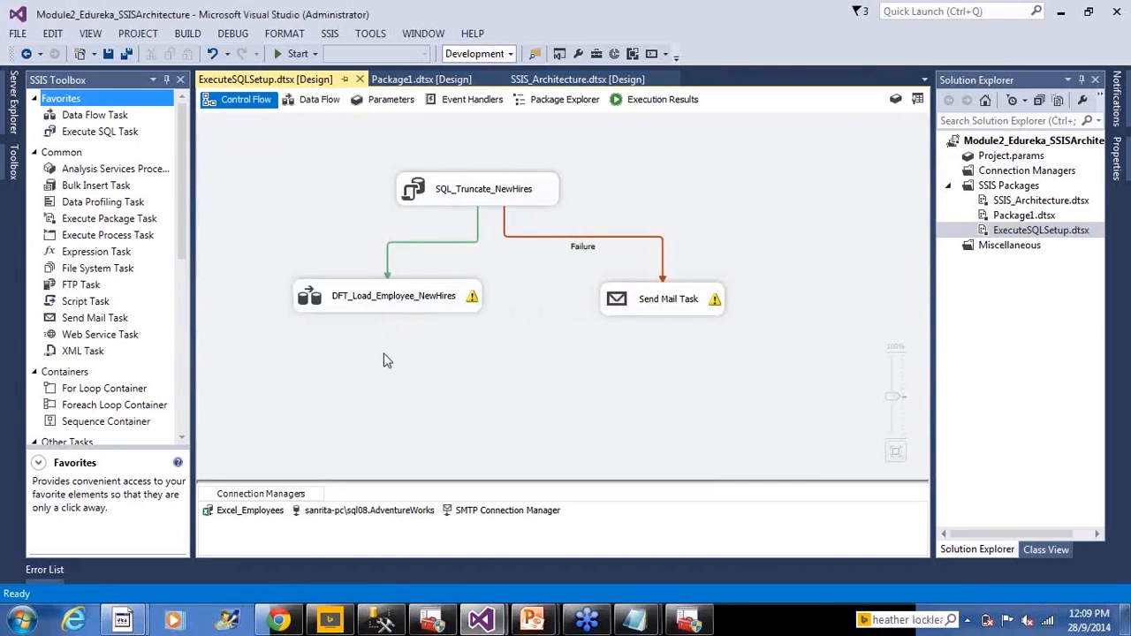
- View the Slowly Changing Dimension component's description in the DFT_Load_Employee_NewHires data flow, and review the execution results of the last run
{"action": "double_click", "coordinate": [323, 300]}
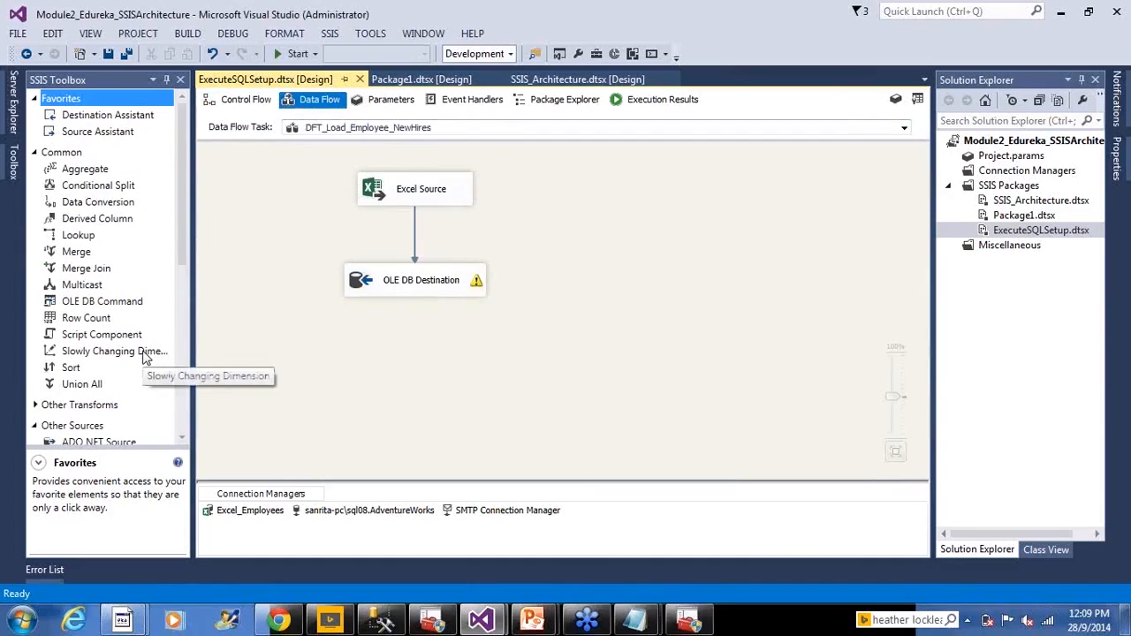
{"action": "left_click", "coordinate": [147, 356]}
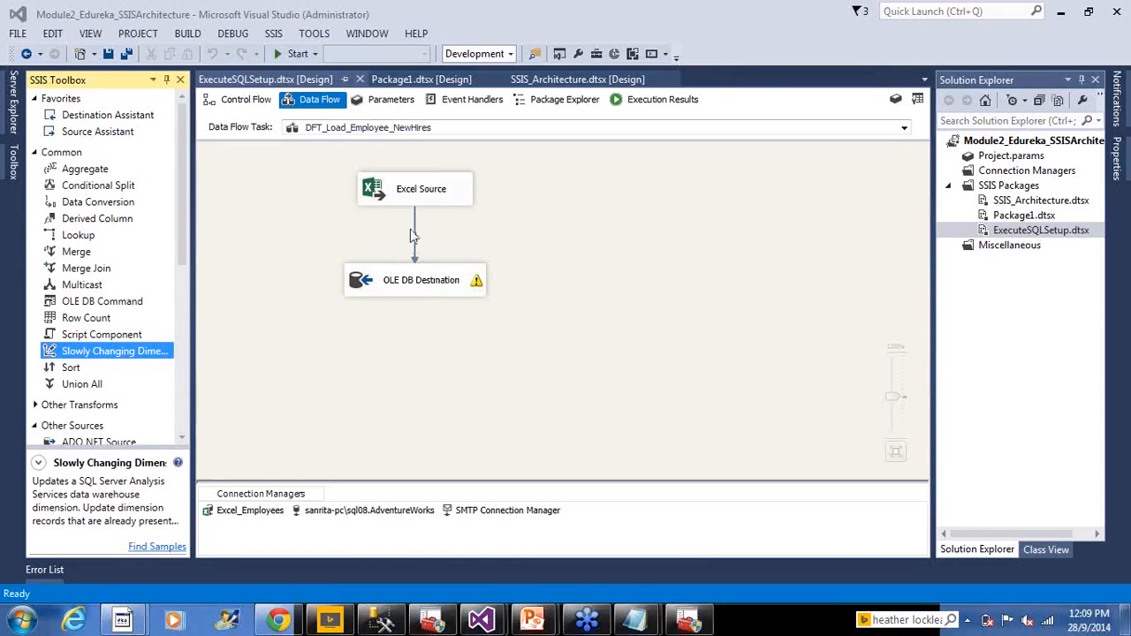
{"action": "left_click", "coordinate": [569, 243]}
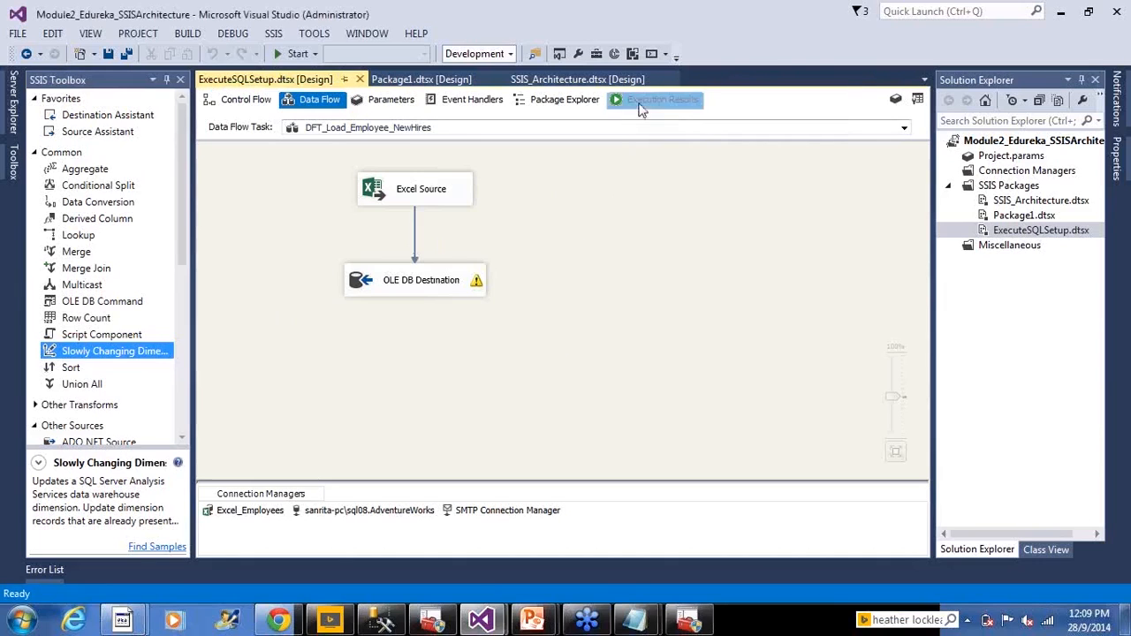
{"action": "left_click", "coordinate": [641, 102]}
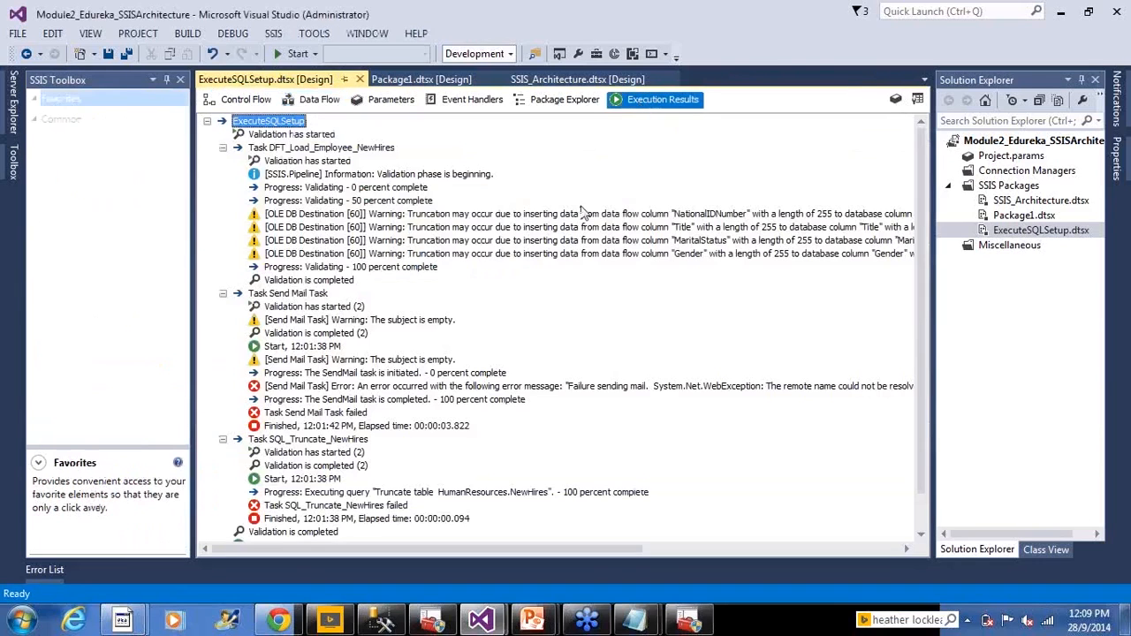
- Reset the ForceExecutionResult property of the SQL_Truncate_NewHires task so that no result is forced, and save the package
{"action": "left_click", "coordinate": [246, 99]}
{"action": "left_click", "coordinate": [471, 201]}
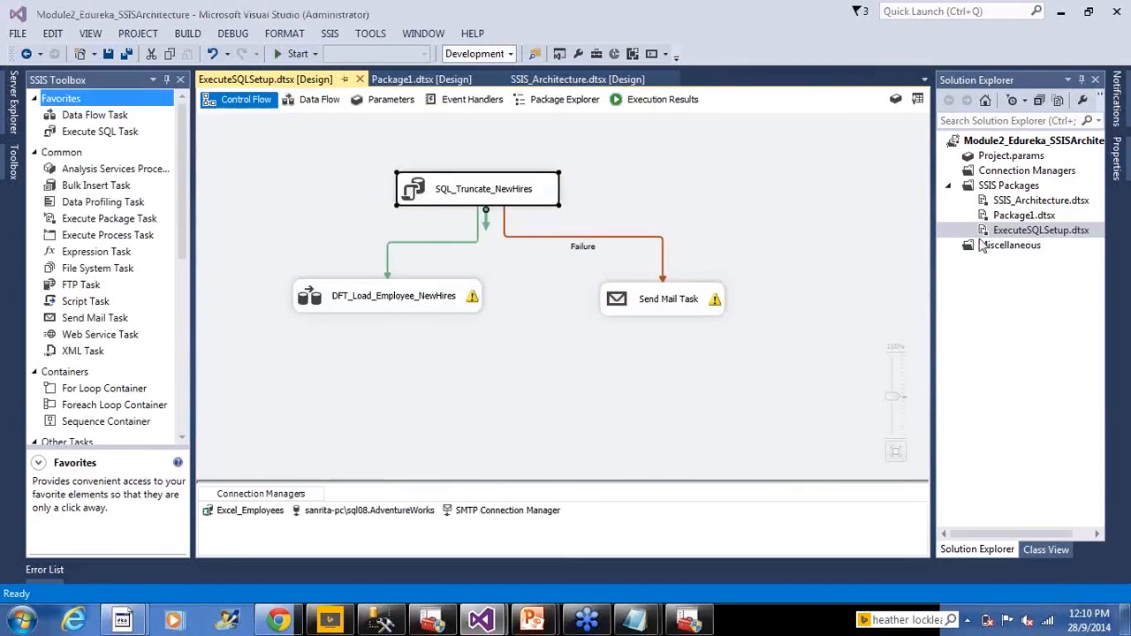
{"action": "right_click", "coordinate": [433, 189]}
{"action": "left_click", "coordinate": [474, 493]}
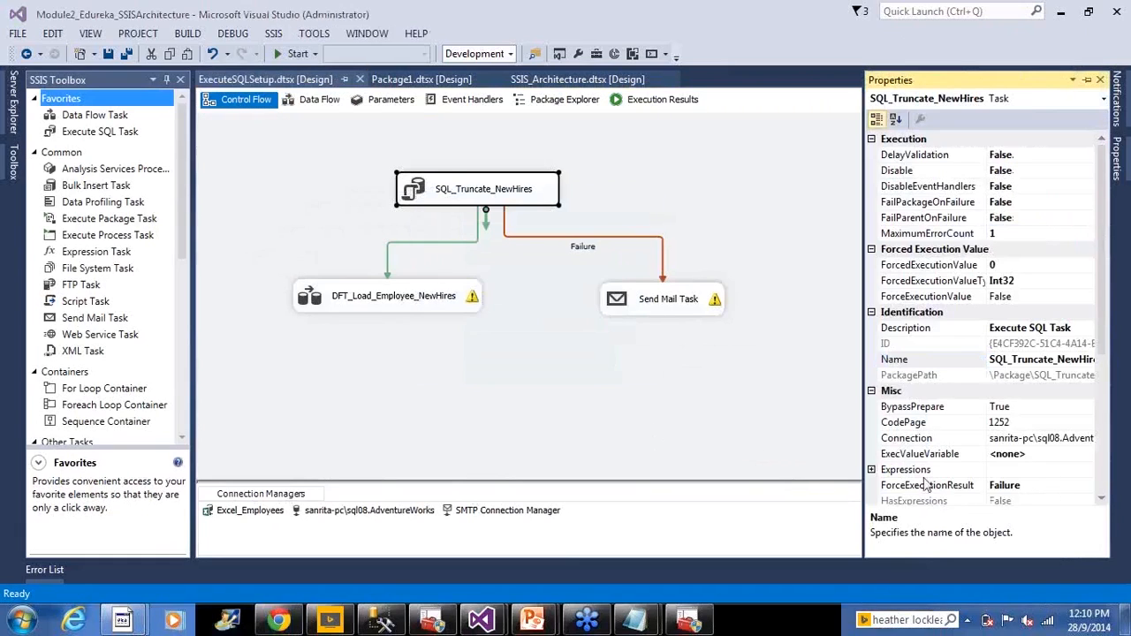
{"action": "left_click", "coordinate": [1032, 486]}
{"action": "left_click", "coordinate": [1088, 493]}
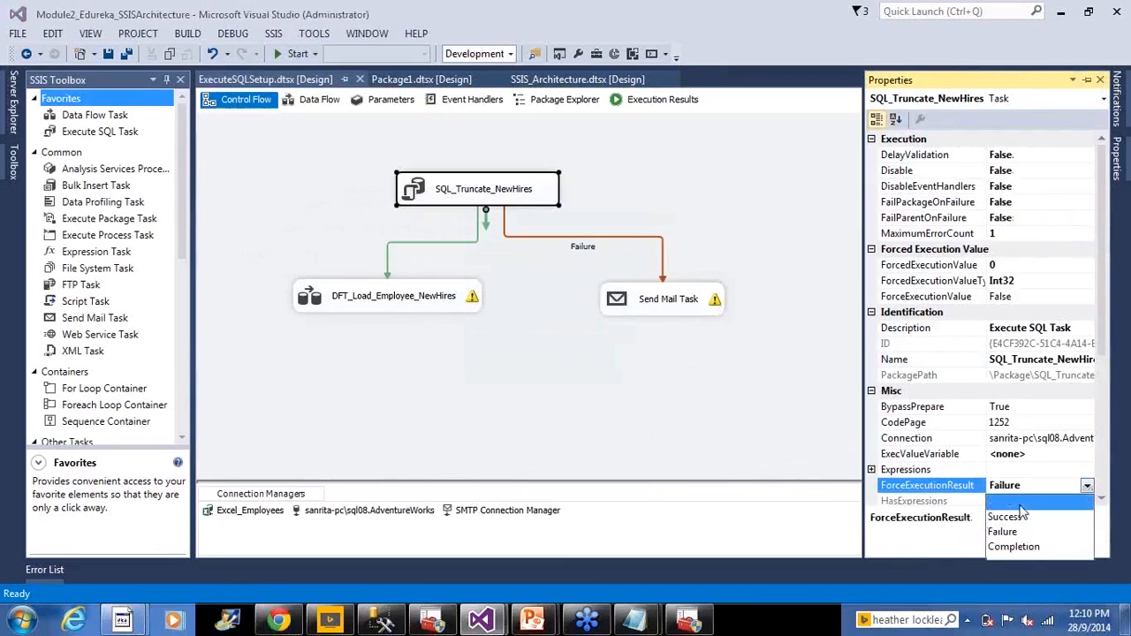
{"action": "left_click", "coordinate": [1052, 500]}
{"action": "left_click", "coordinate": [715, 262]}
{"action": "left_click", "coordinate": [108, 53]}
- Execute ExecuteSQLSetup.dtsx and check the rows passed through the DFT_Load_Employee_NewHires data flow
{"action": "right_click", "coordinate": [1016, 232]}
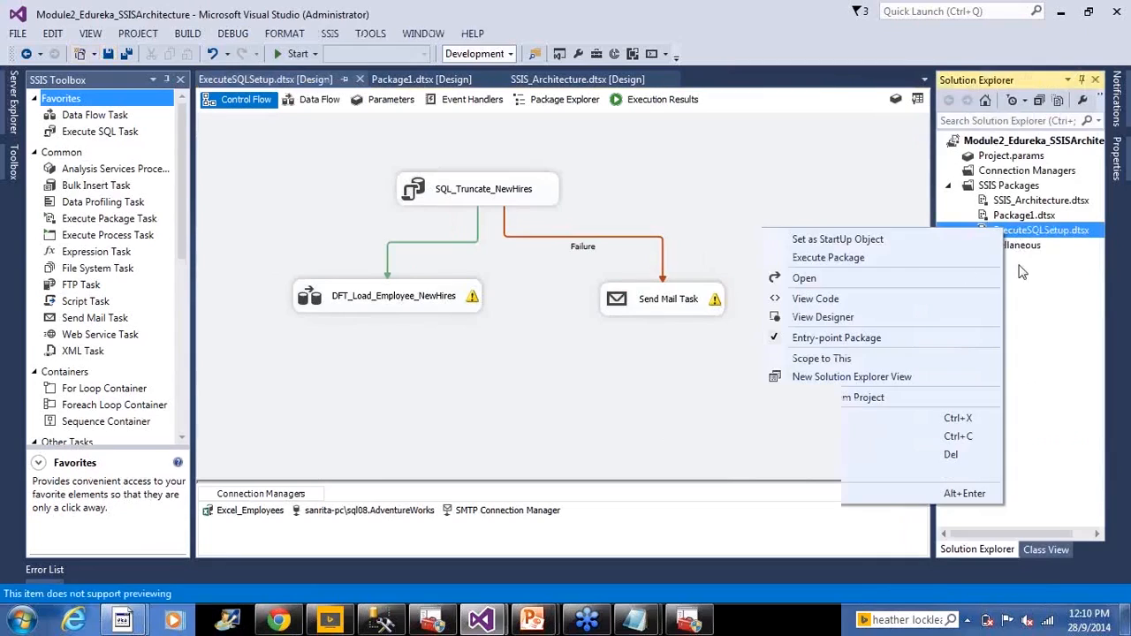
{"action": "left_click", "coordinate": [933, 257]}
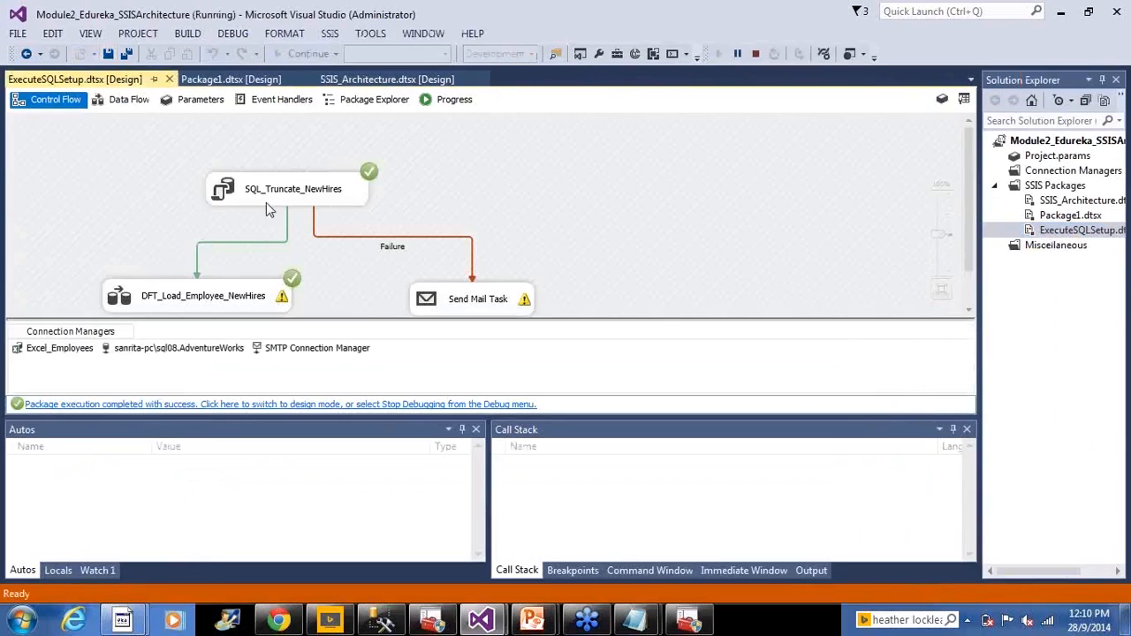
{"action": "double_click", "coordinate": [144, 295]}
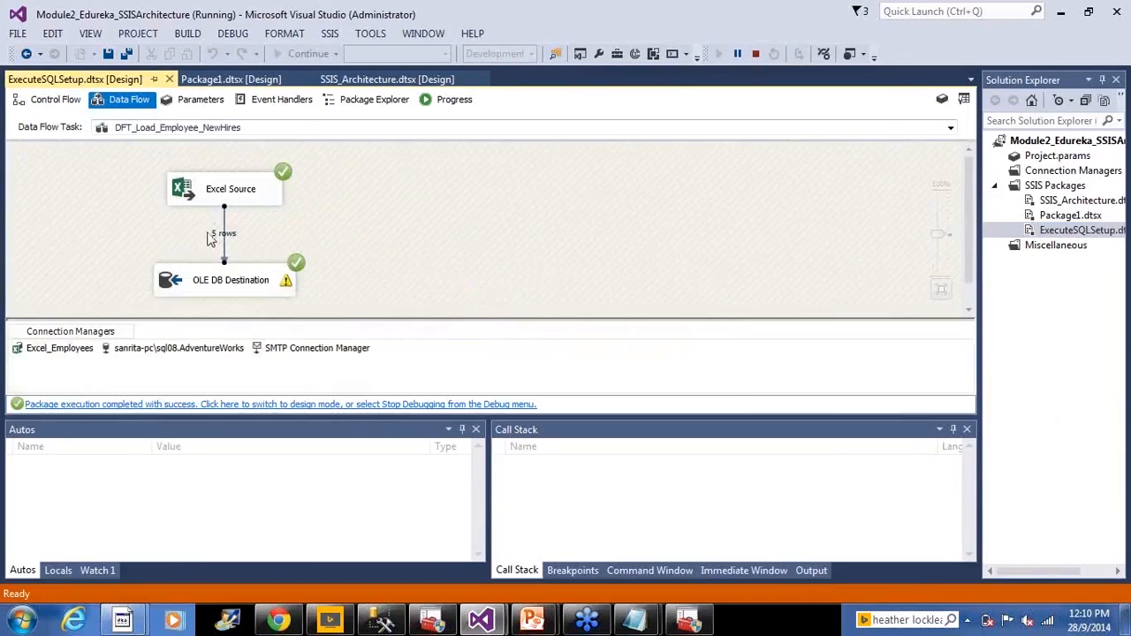
- Examine the run's progress log for validation warnings, execution phases and the rows written by the OLE DB Destination
{"action": "left_click", "coordinate": [452, 101]}
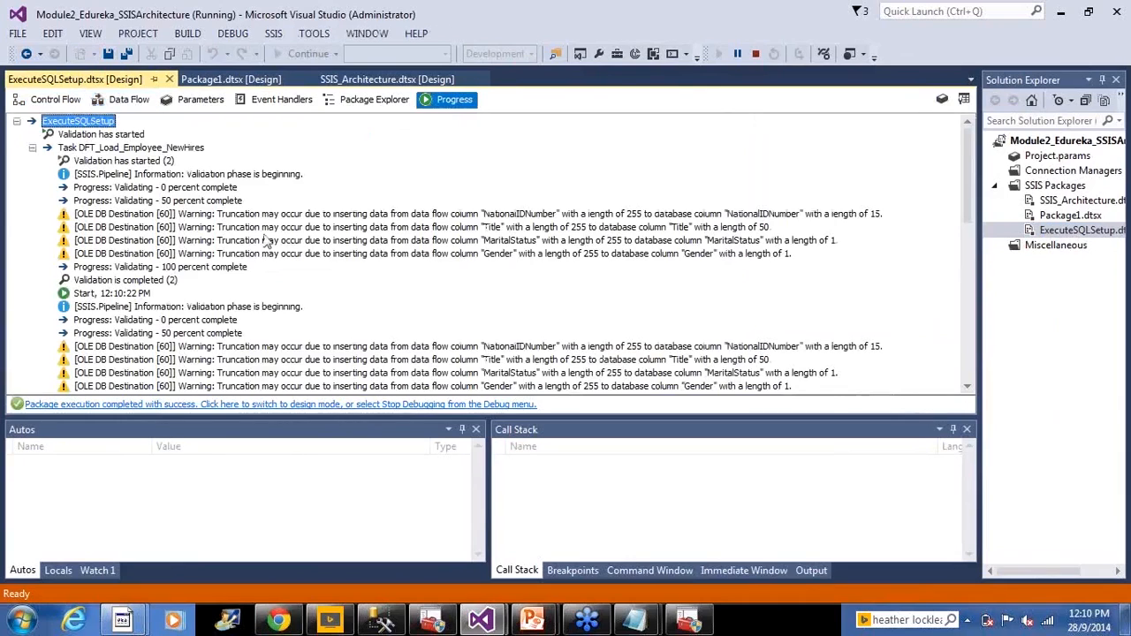
{"action": "scroll", "coordinate": [256, 300], "scroll_direction": "down", "scroll_amount": 9}
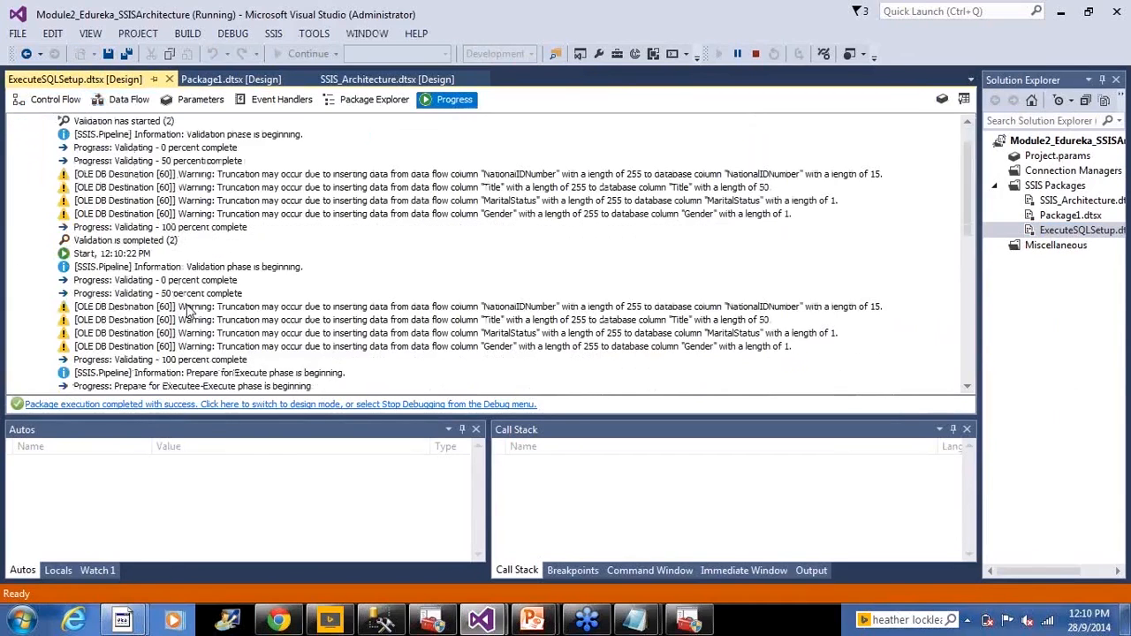
{"action": "scroll", "coordinate": [323, 315], "scroll_direction": "down", "scroll_amount": 1}
{"action": "scroll", "coordinate": [323, 313], "scroll_direction": "up", "scroll_amount": 1}
{"action": "scroll", "coordinate": [335, 318], "scroll_direction": "up", "scroll_amount": 1}
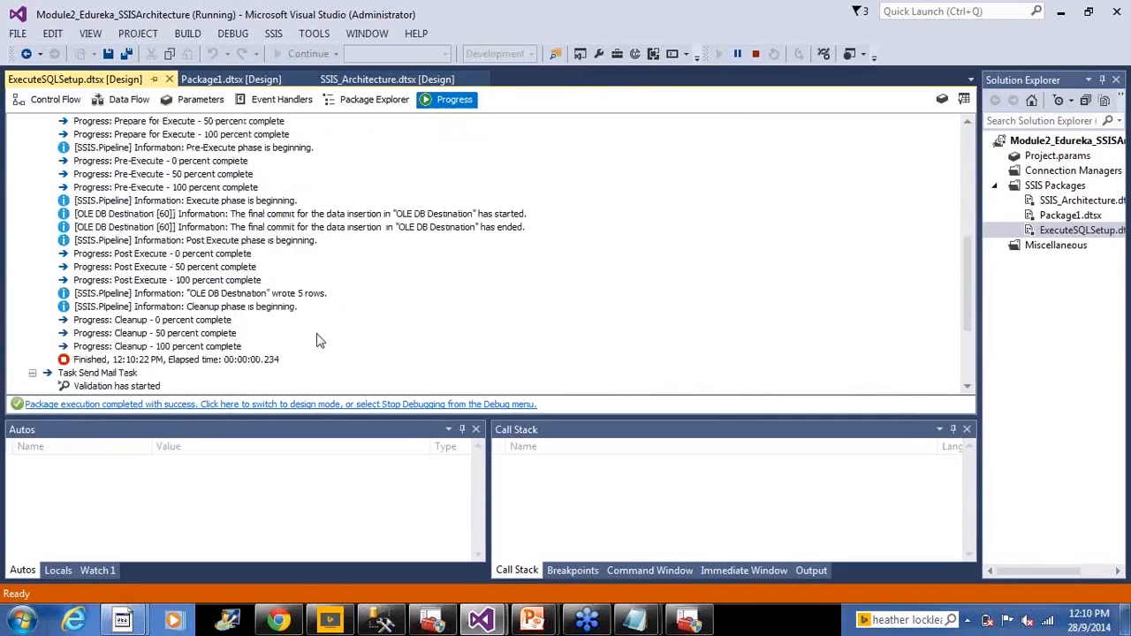
{"action": "scroll", "coordinate": [318, 345], "scroll_direction": "up", "scroll_amount": 3}
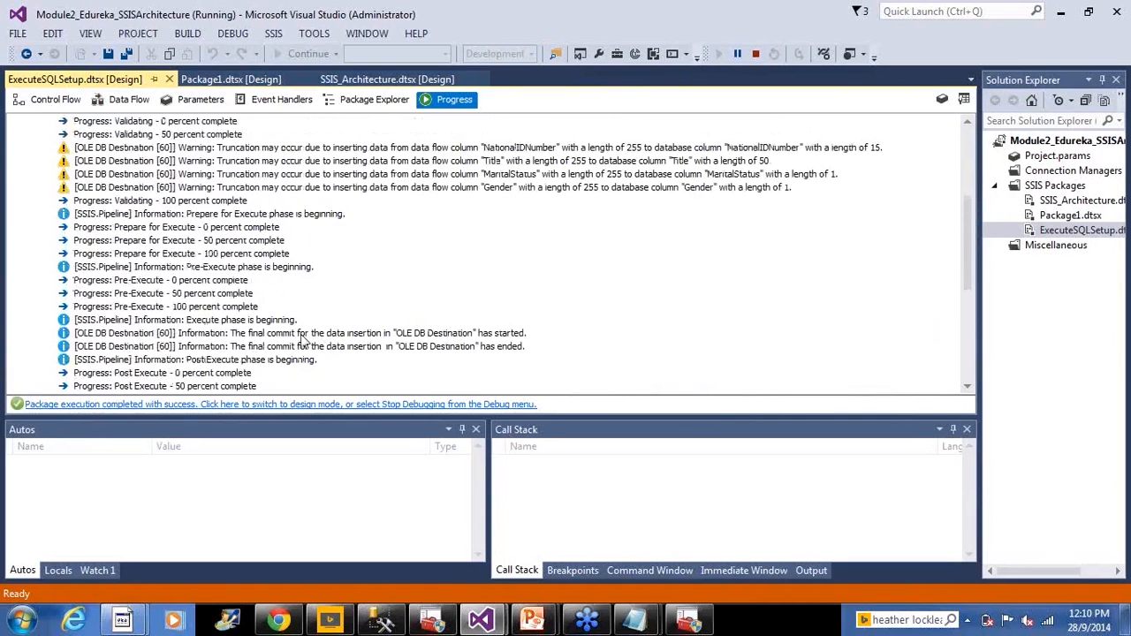
{"action": "scroll", "coordinate": [343, 336], "scroll_direction": "up", "scroll_amount": 1}
{"action": "scroll", "coordinate": [342, 335], "scroll_direction": "up", "scroll_amount": 2}
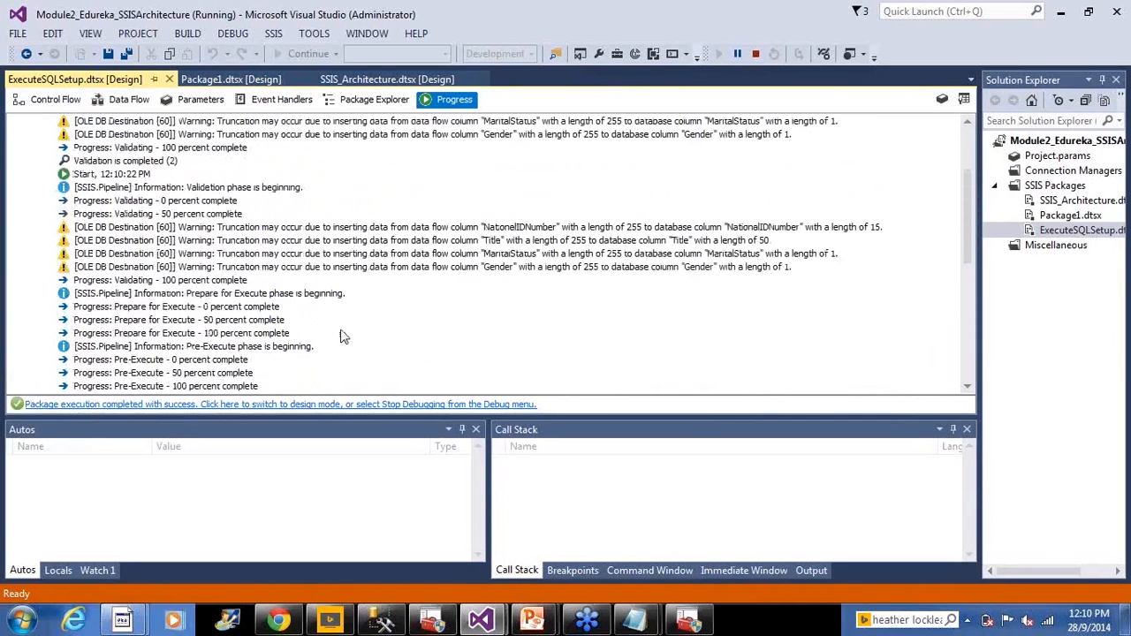
{"action": "scroll", "coordinate": [343, 339], "scroll_direction": "up", "scroll_amount": 2}
{"action": "scroll", "coordinate": [343, 340], "scroll_direction": "down", "scroll_amount": 1}
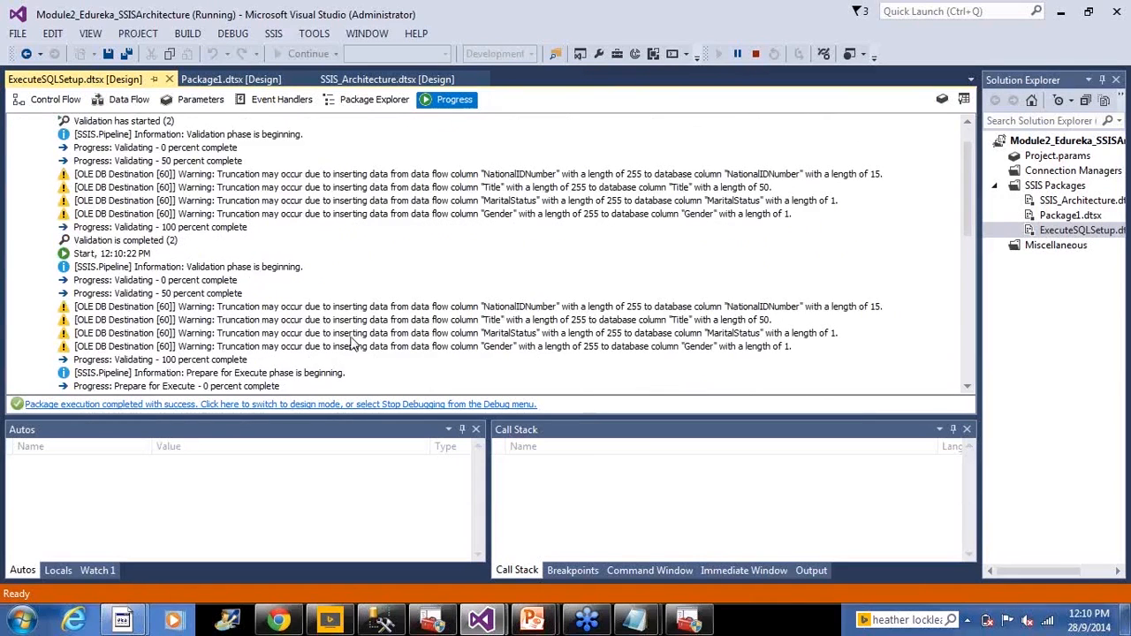
- Return to the control flow, stop debugging, and open the execution results of the completed run
{"action": "left_click", "coordinate": [57, 103]}
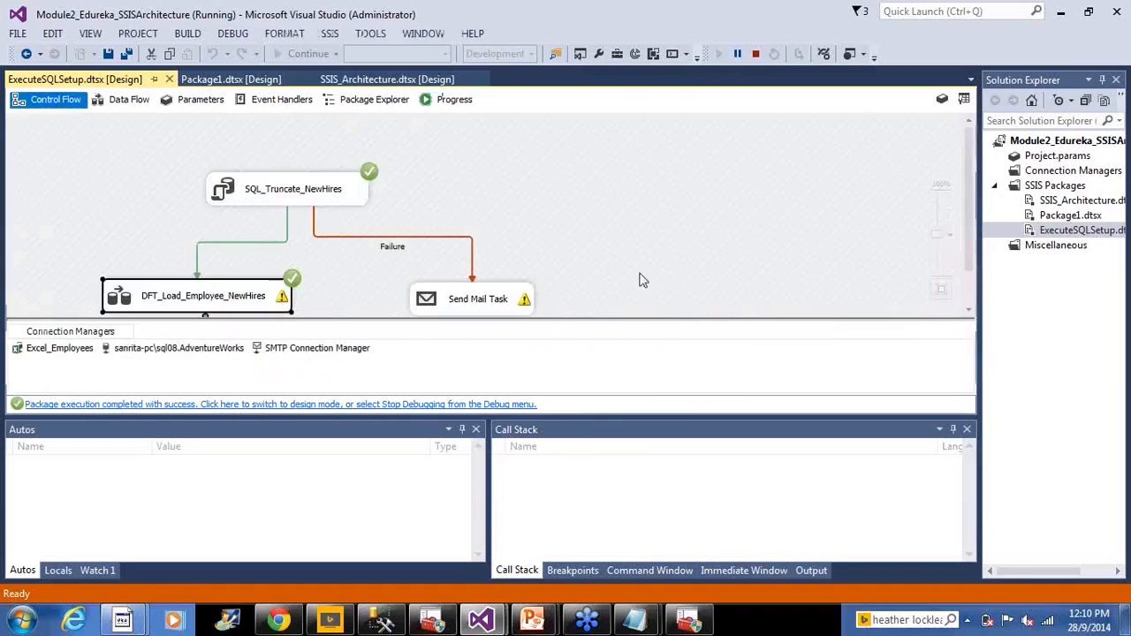
{"action": "left_click", "coordinate": [755, 54]}
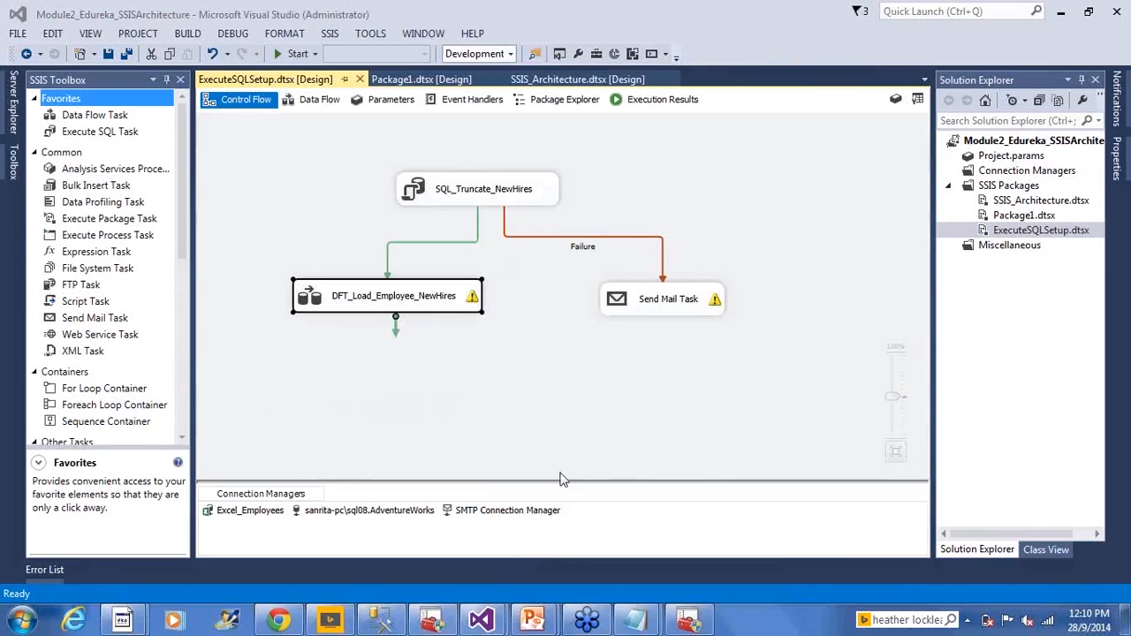
{"action": "left_click", "coordinate": [639, 103]}
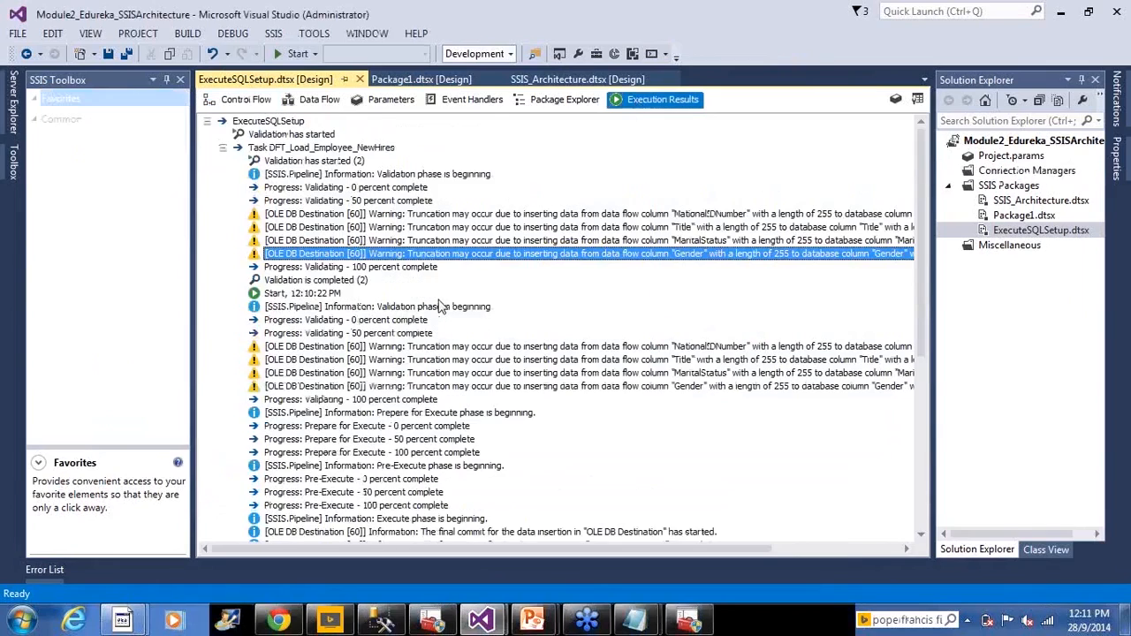
- Examine the execution results for each task's validation, warnings, progress phases and start and finish entries, and return to the control flow
{"action": "scroll", "coordinate": [439, 305], "scroll_direction": "down", "scroll_amount": 7}
{"action": "scroll", "coordinate": [439, 305], "scroll_direction": "up", "scroll_amount": 8}
{"action": "scroll", "coordinate": [409, 353], "scroll_direction": "down", "scroll_amount": 5}
{"action": "scroll", "coordinate": [410, 354], "scroll_direction": "down", "scroll_amount": 3}
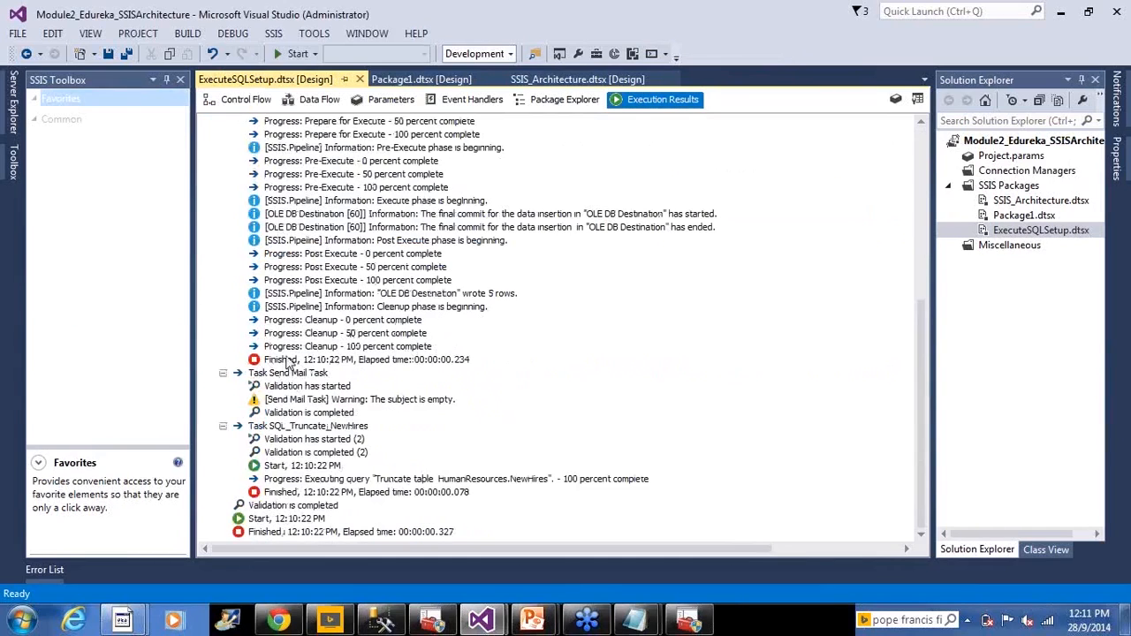
{"action": "scroll", "coordinate": [286, 362], "scroll_direction": "up", "scroll_amount": 3}
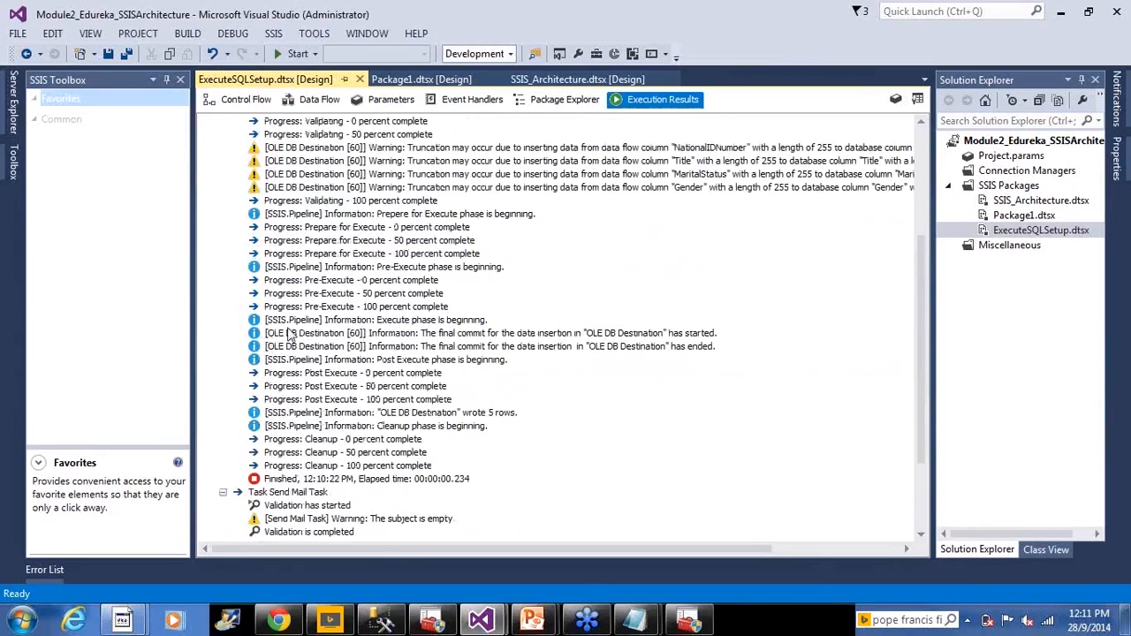
{"action": "scroll", "coordinate": [286, 334], "scroll_direction": "up", "scroll_amount": 5}
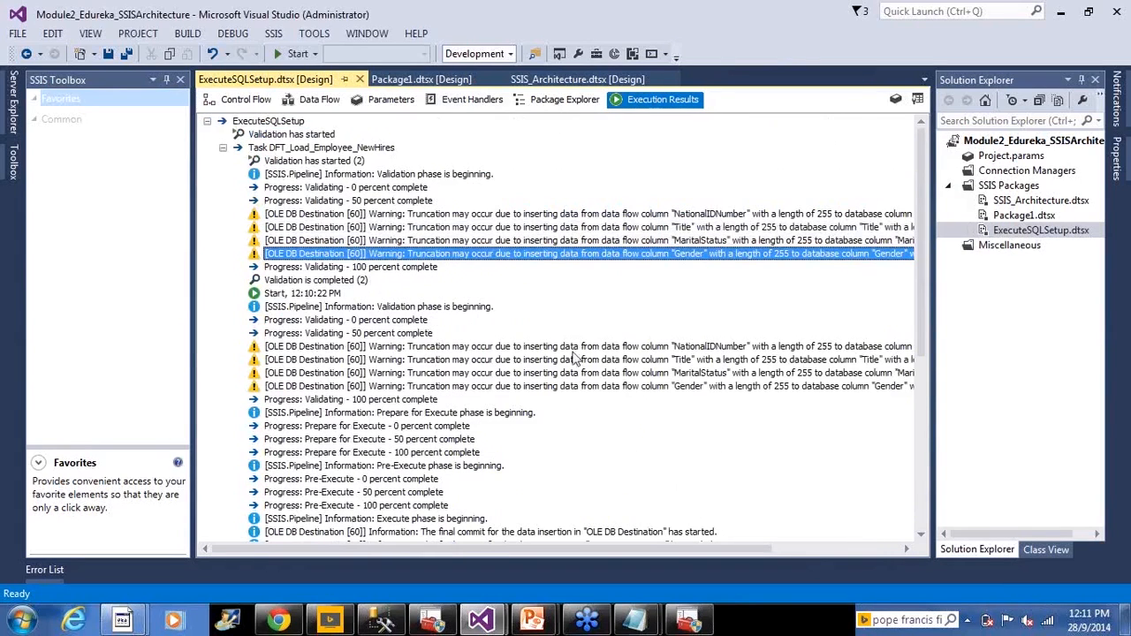
{"action": "scroll", "coordinate": [484, 389], "scroll_direction": "down", "scroll_amount": 8}
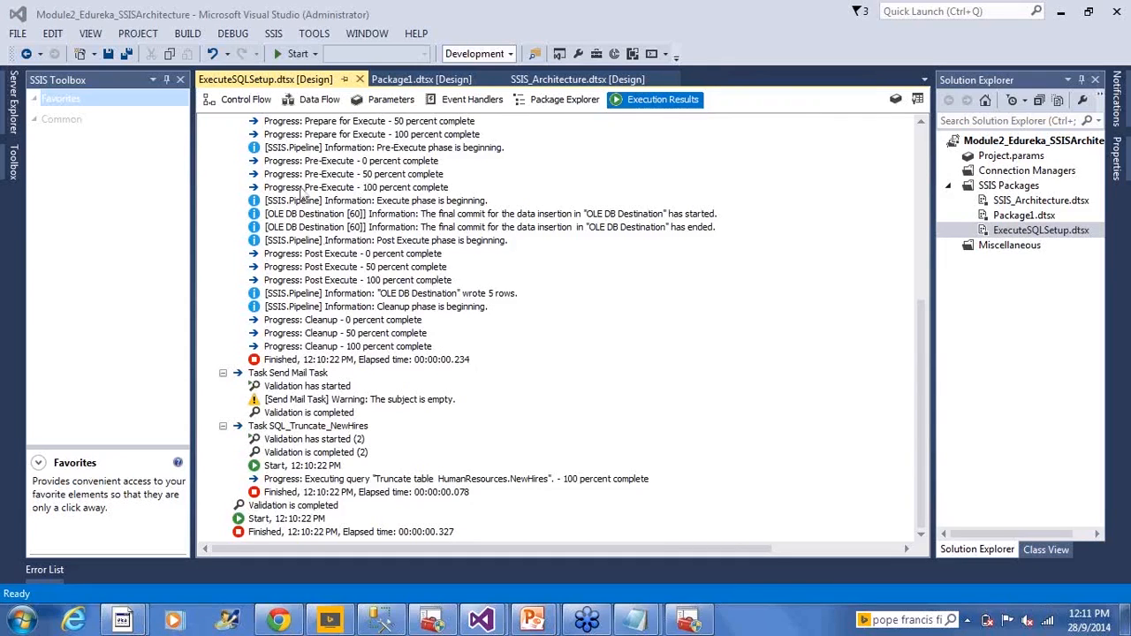
{"action": "left_click", "coordinate": [239, 102]}
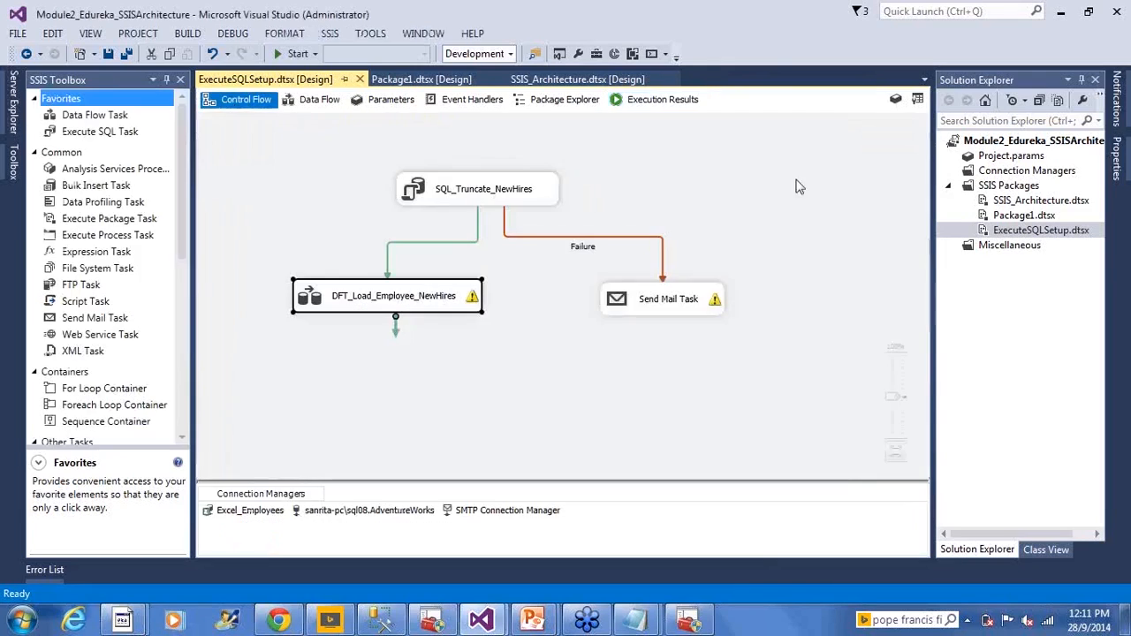
{"action": "left_click", "coordinate": [261, 513]}
{"action": "left_click", "coordinate": [277, 532]}
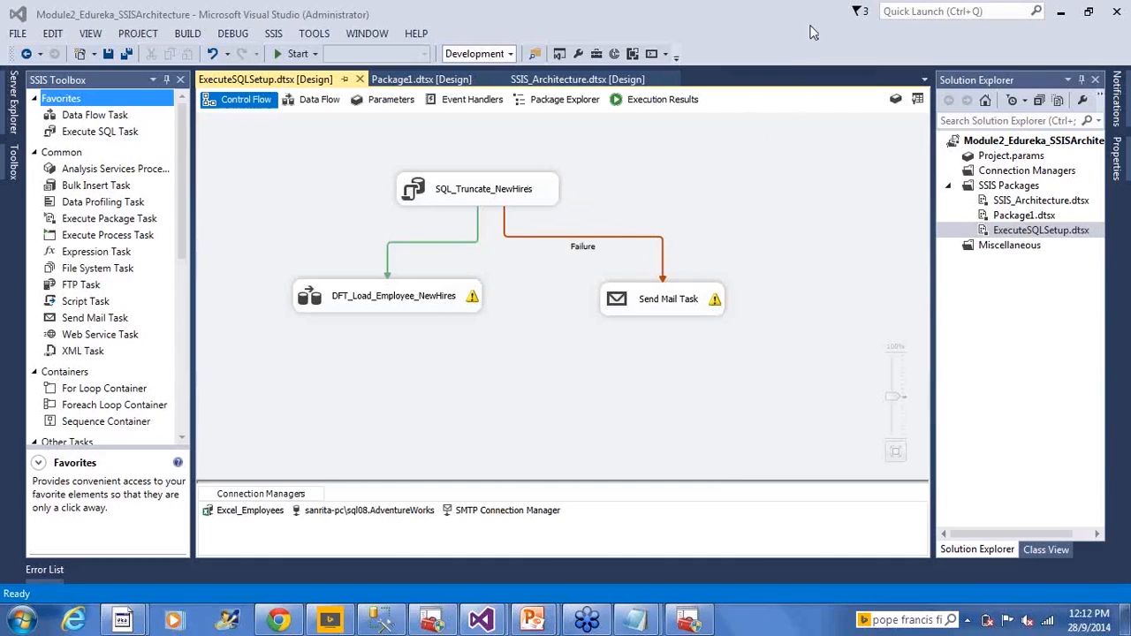
{"action": "left_click", "coordinate": [807, 318]}
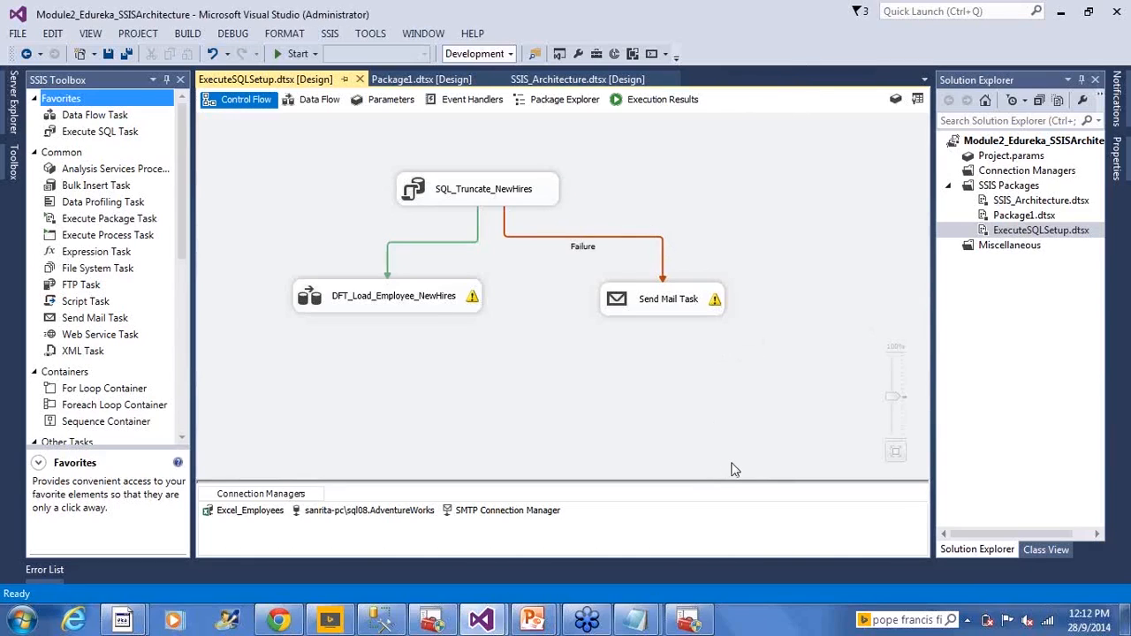
{"action": "left_click_drag", "start_coordinate": [284, 143], "coordinate": [820, 343]}
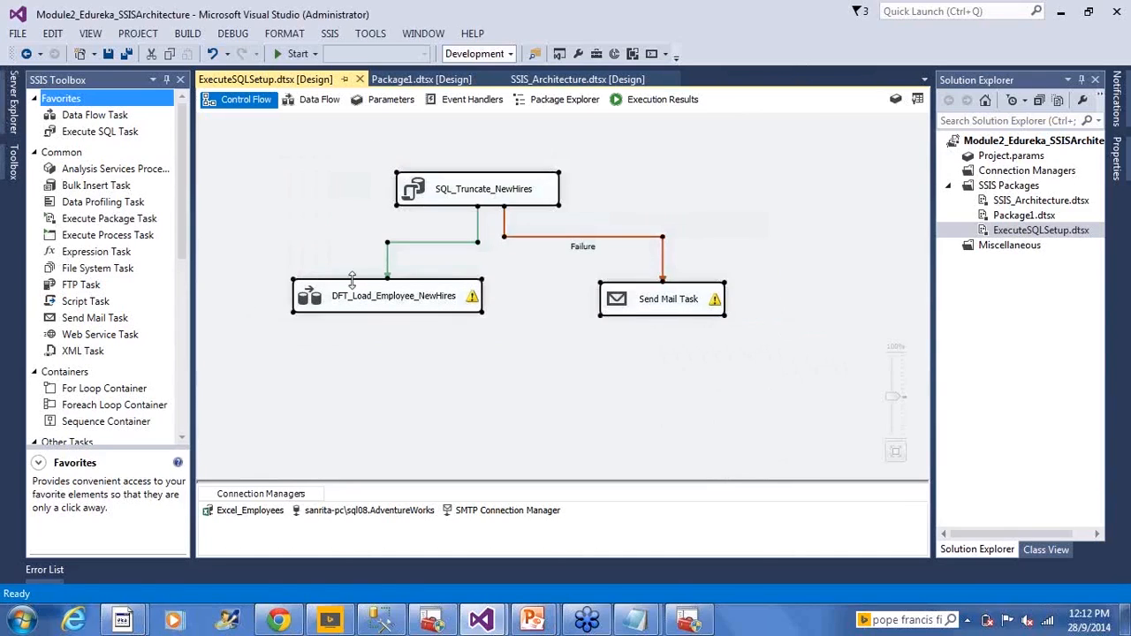
{"action": "left_click", "coordinate": [355, 212]}
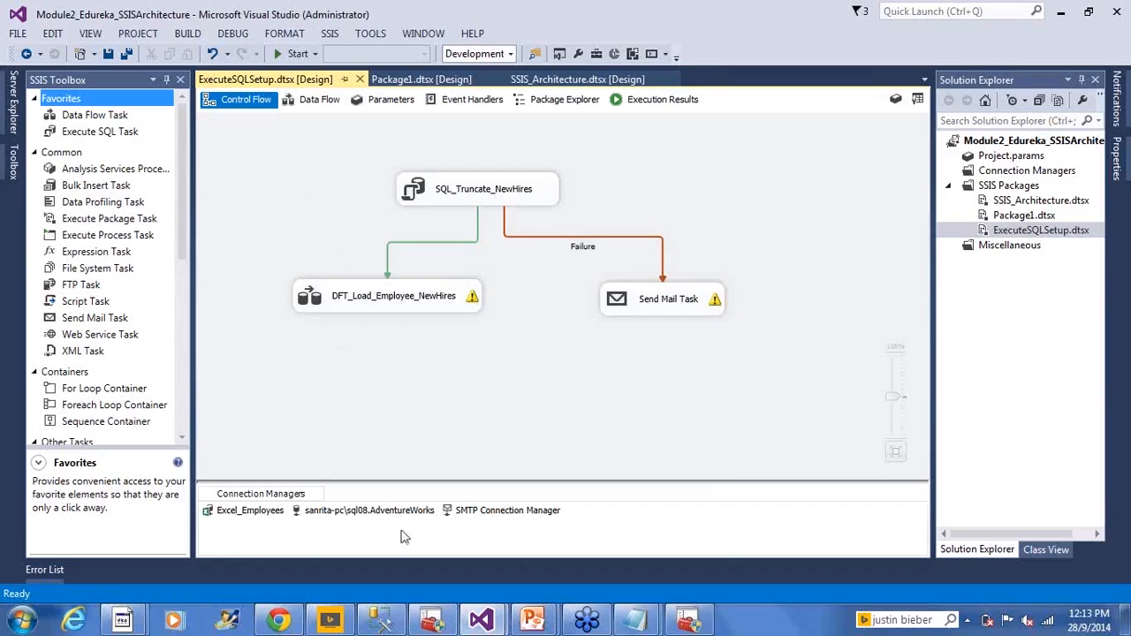
- Switch to the running PowerPoint slide show to view the Control Flow Examples slide
{"action": "mouse_move", "coordinate": [543, 623]}
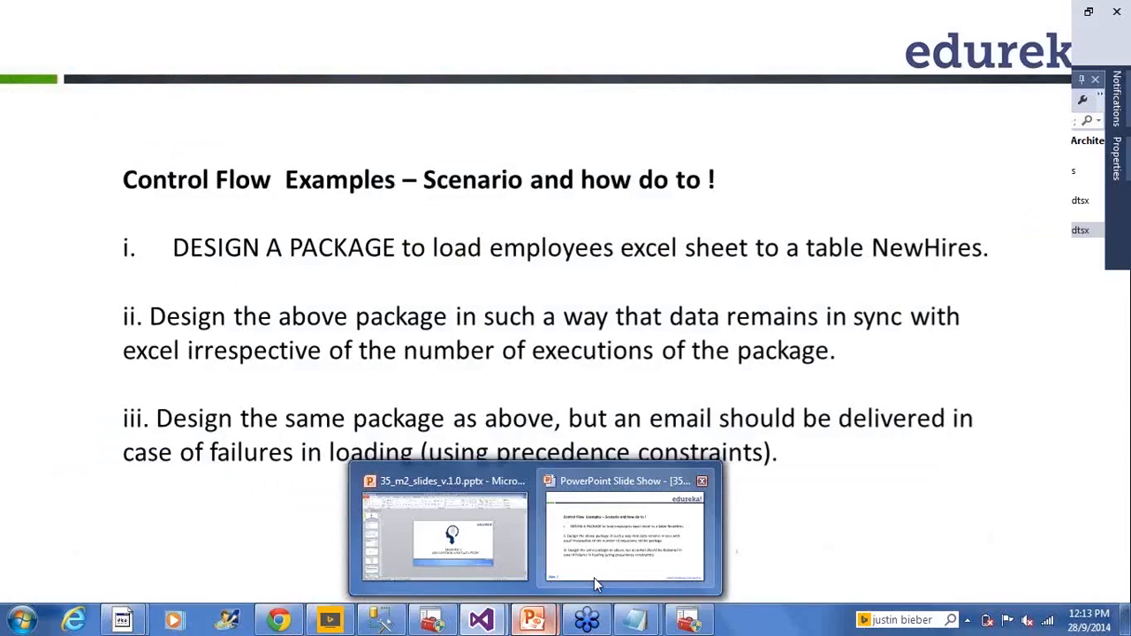
{"action": "left_click", "coordinate": [594, 578]}
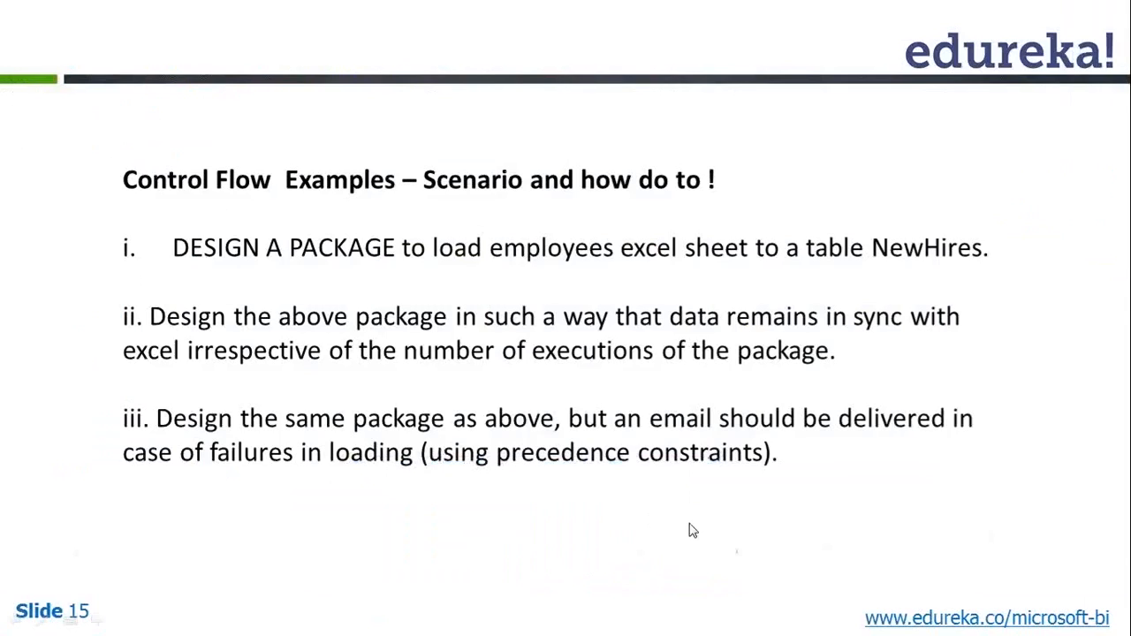
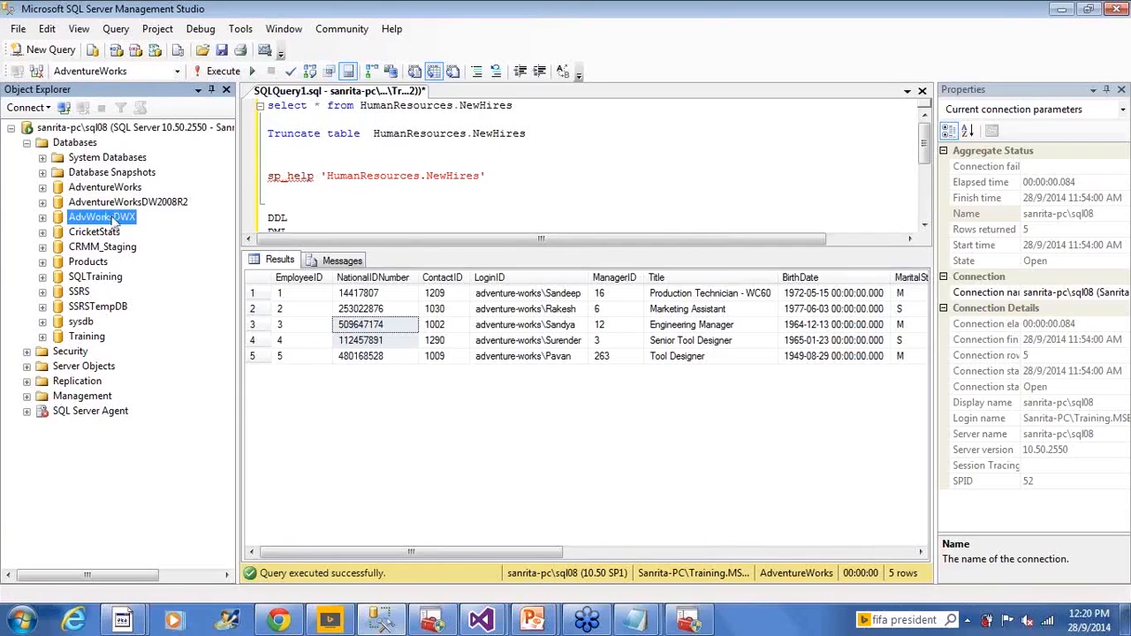
- View the backup and restore tasks offered for the AdvWorksDWX database, and return to the RDBMS Server Tasks demo slide
{"action": "right_click", "coordinate": [114, 223]}
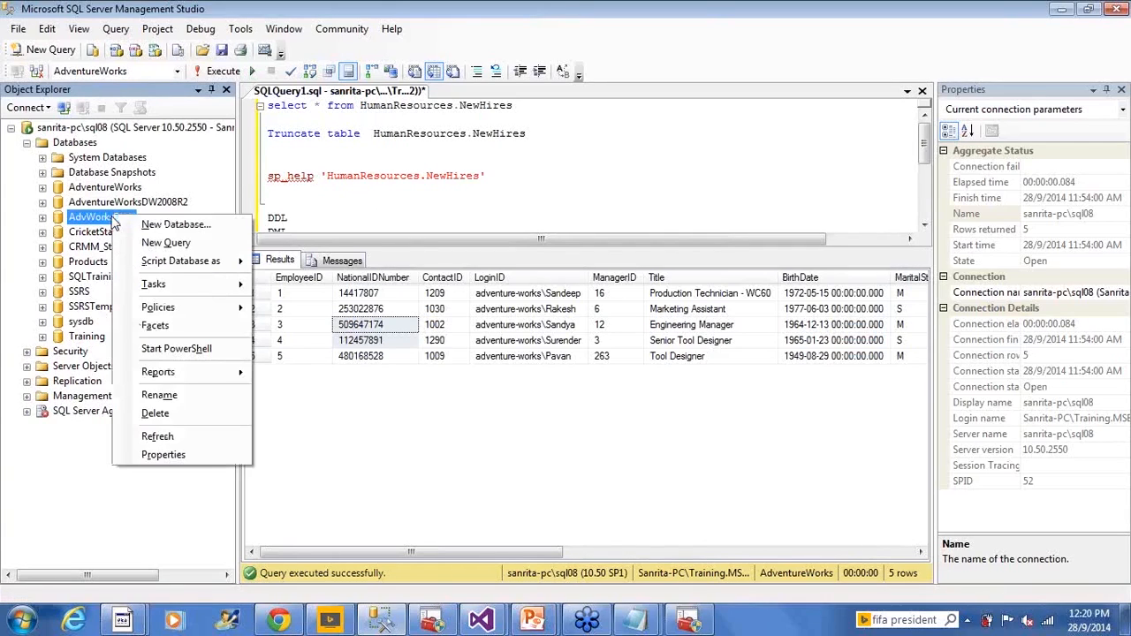
{"action": "left_click", "coordinate": [174, 296]}
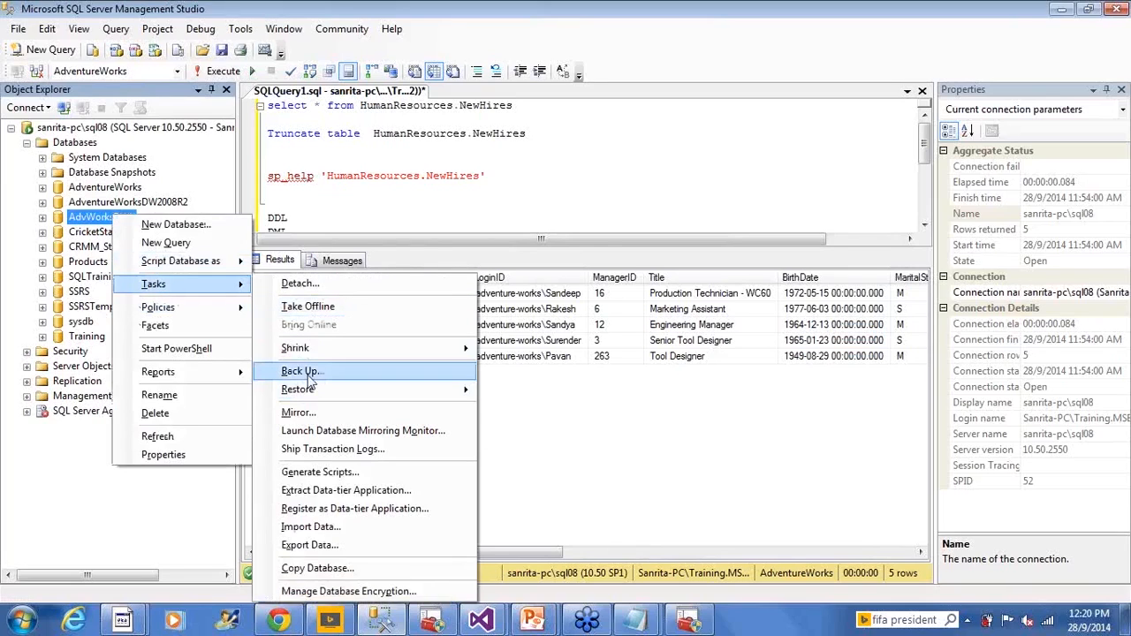
{"action": "left_click", "coordinate": [424, 183]}
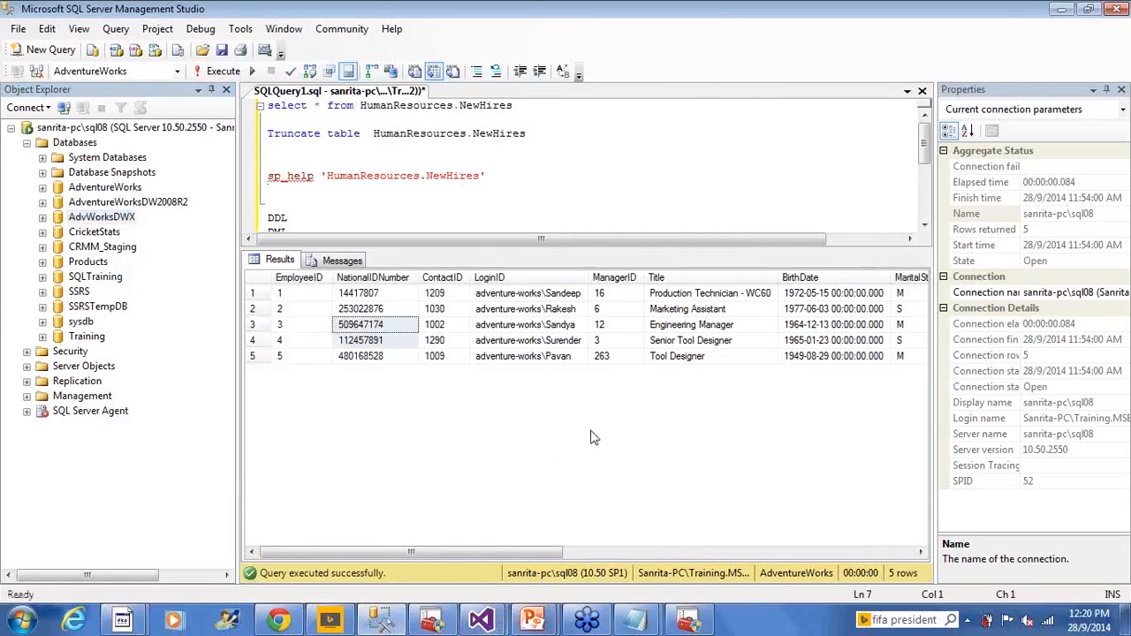
{"action": "key", "text": "alt+Tab"}
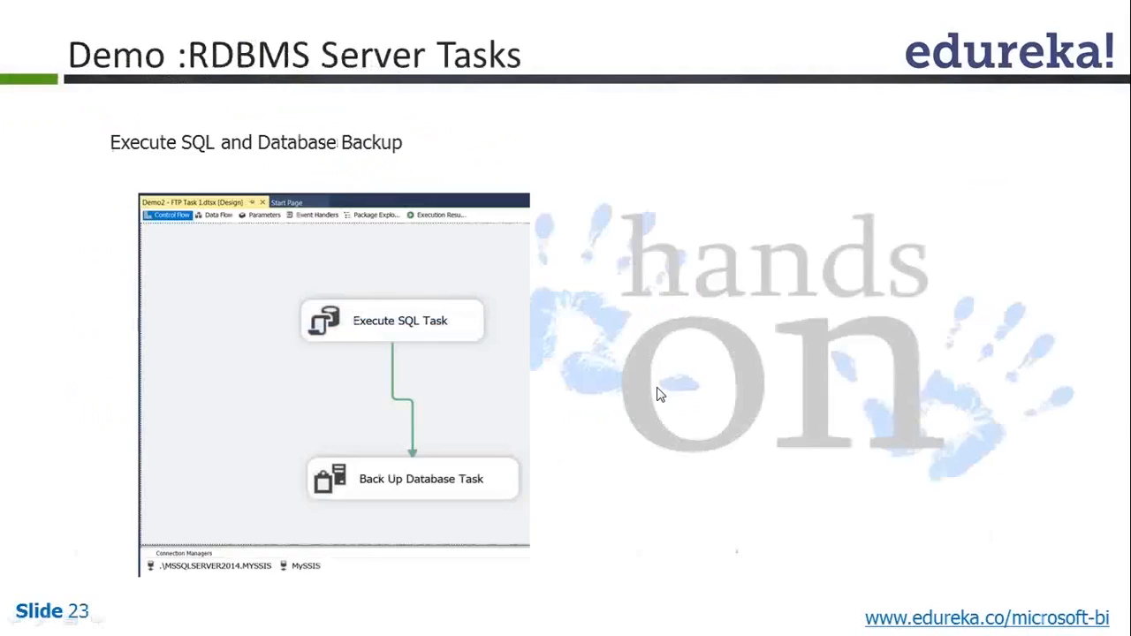
- Switch to Visual Studio, add a new SSIS package to the project and rename it BackupDB.dtsx
{"action": "key", "text": "alt+Tab"}
{"action": "mouse_move", "coordinate": [481, 621]}
{"action": "left_click", "coordinate": [631, 522]}
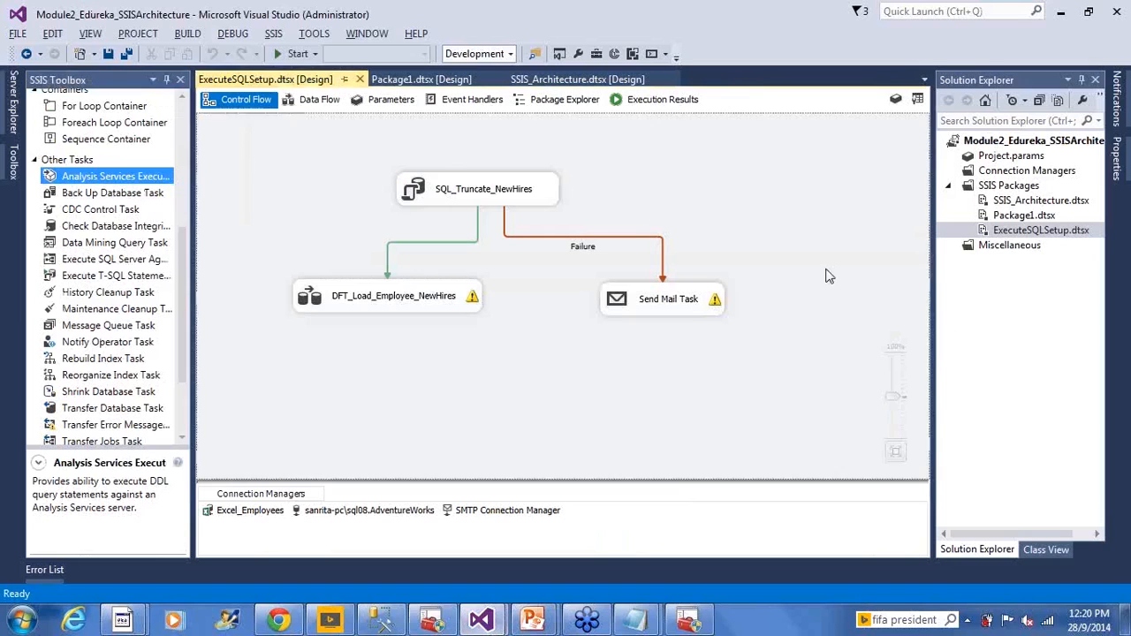
{"action": "right_click", "coordinate": [1008, 188]}
{"action": "left_click", "coordinate": [979, 199]}
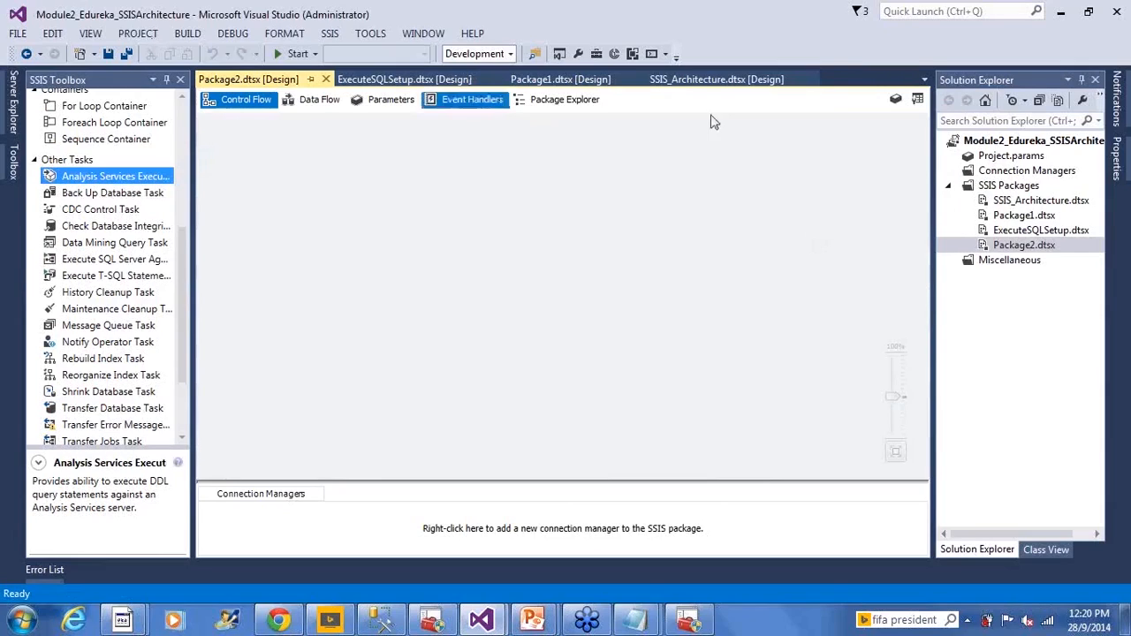
{"action": "right_click", "coordinate": [1016, 250]}
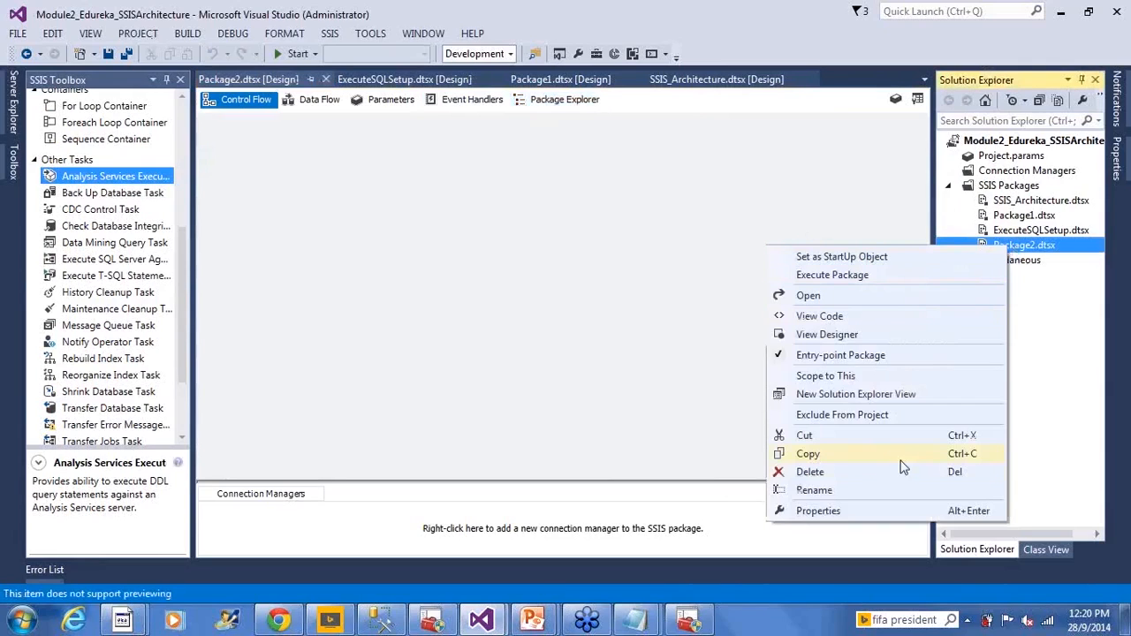
{"action": "left_click", "coordinate": [877, 493]}
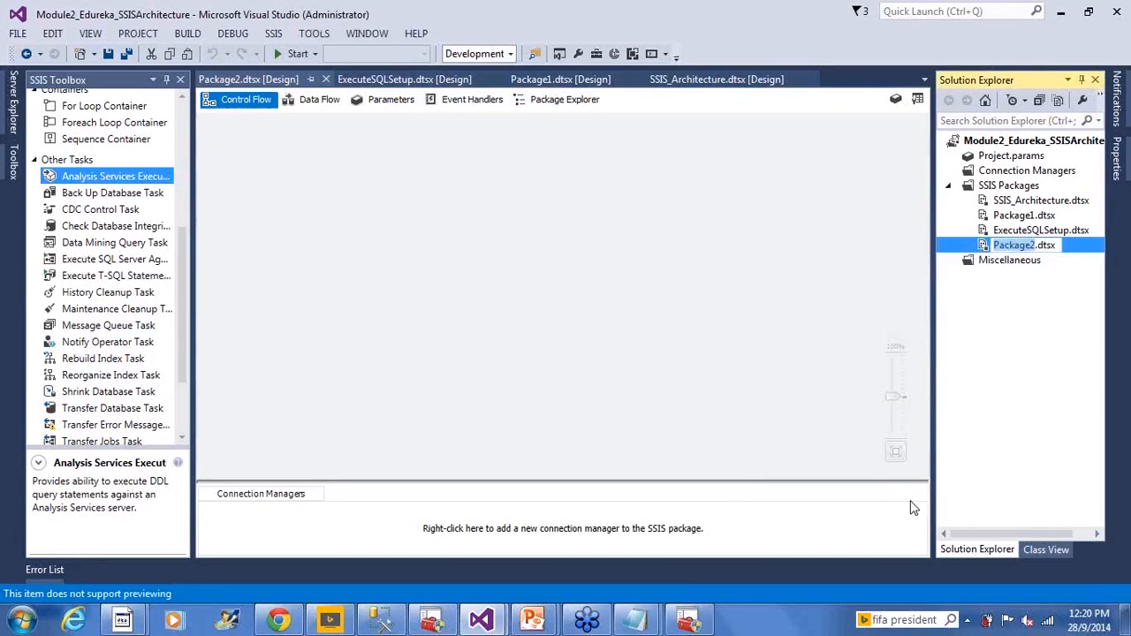
{"action": "type", "text": "BackupDB"}
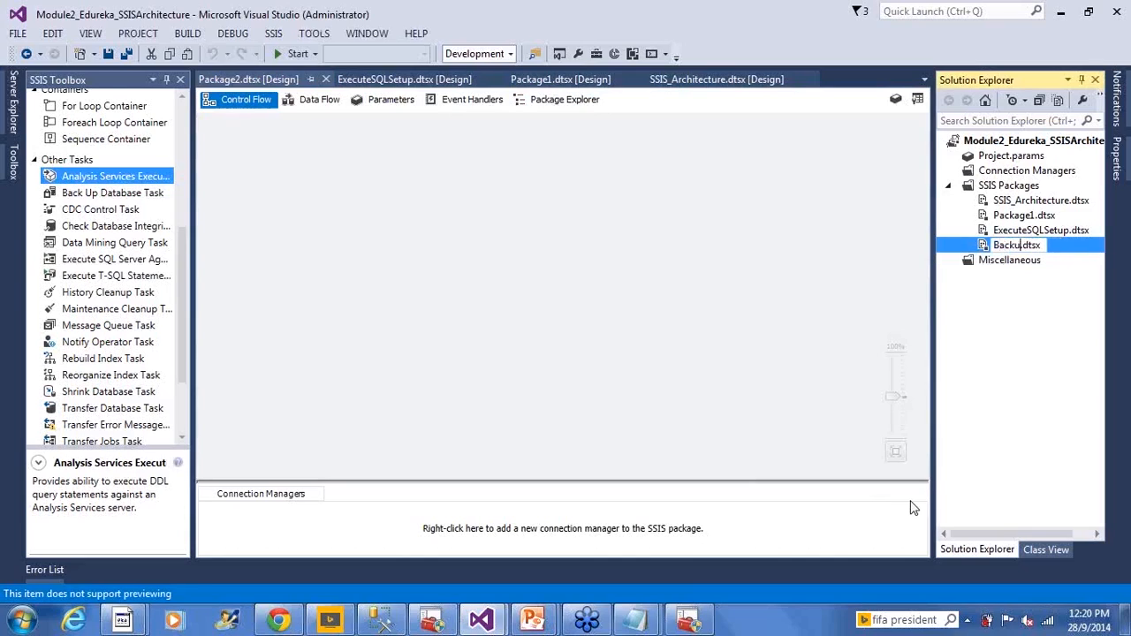
{"action": "left_click", "coordinate": [631, 388]}
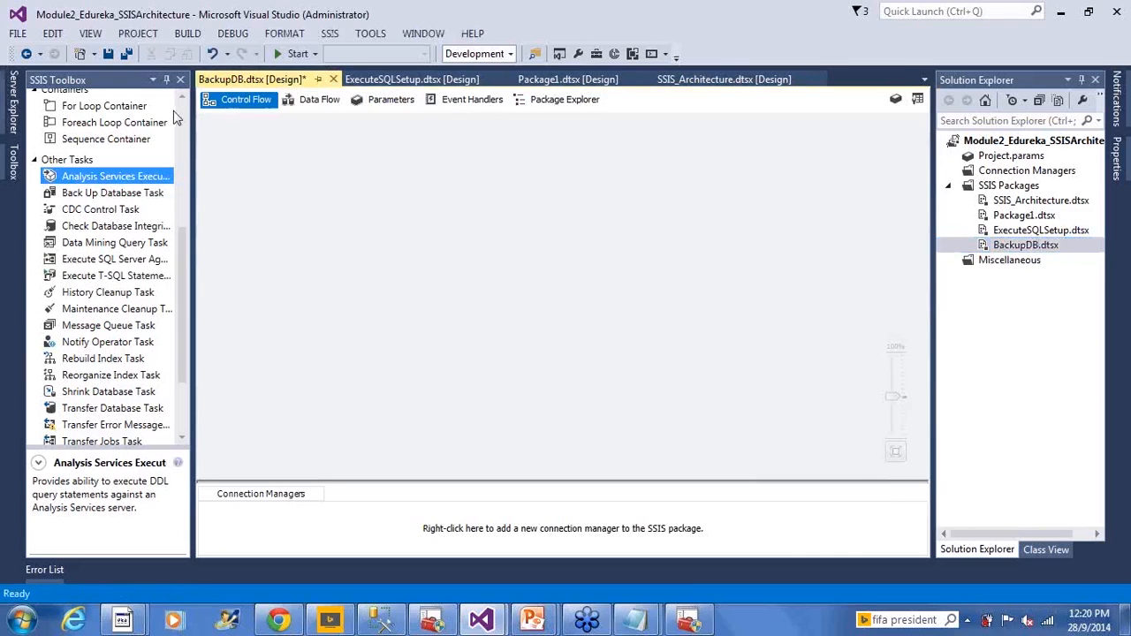
- Add a Back Up Database Task to the control flow of BackupDB.dtsx
{"action": "scroll", "coordinate": [181, 117], "scroll_direction": "up", "scroll_amount": 6}
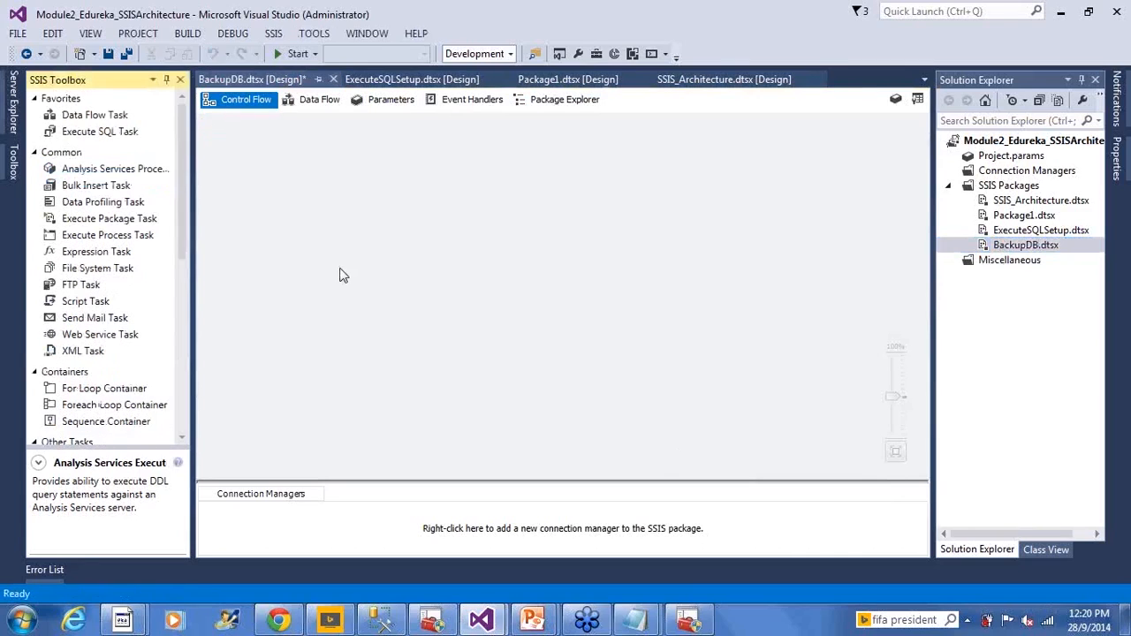
{"action": "left_click", "coordinate": [342, 274]}
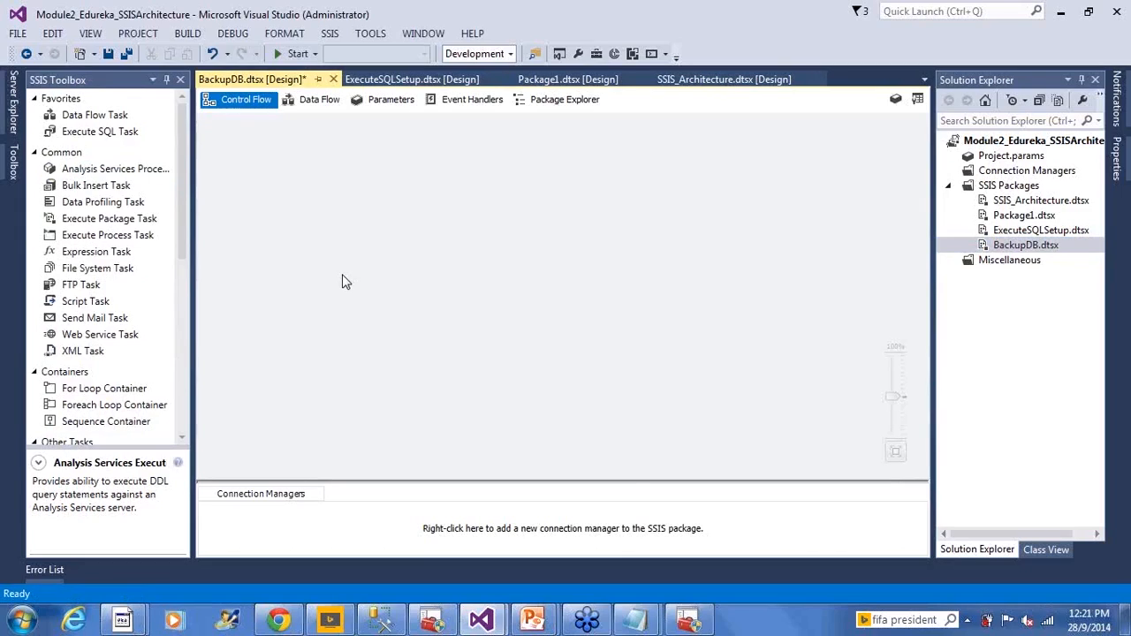
{"action": "left_click", "coordinate": [180, 212]}
{"action": "scroll", "coordinate": [174, 270], "scroll_direction": "down", "scroll_amount": 5}
{"action": "scroll", "coordinate": [157, 320], "scroll_direction": "down", "scroll_amount": 3}
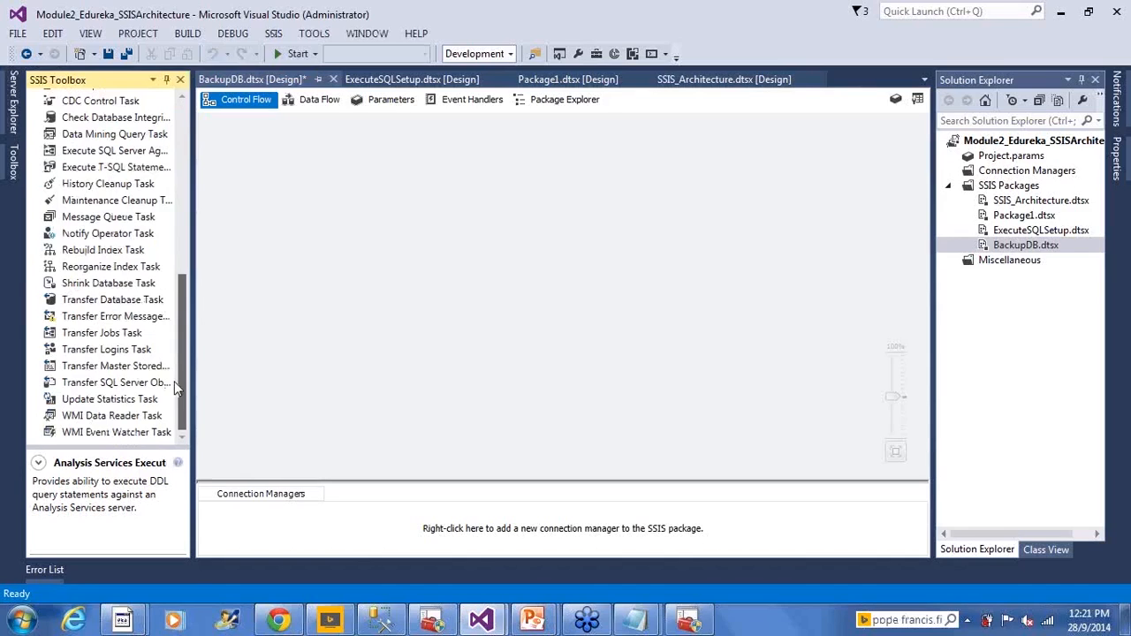
{"action": "scroll", "coordinate": [177, 362], "scroll_direction": "up", "scroll_amount": 3}
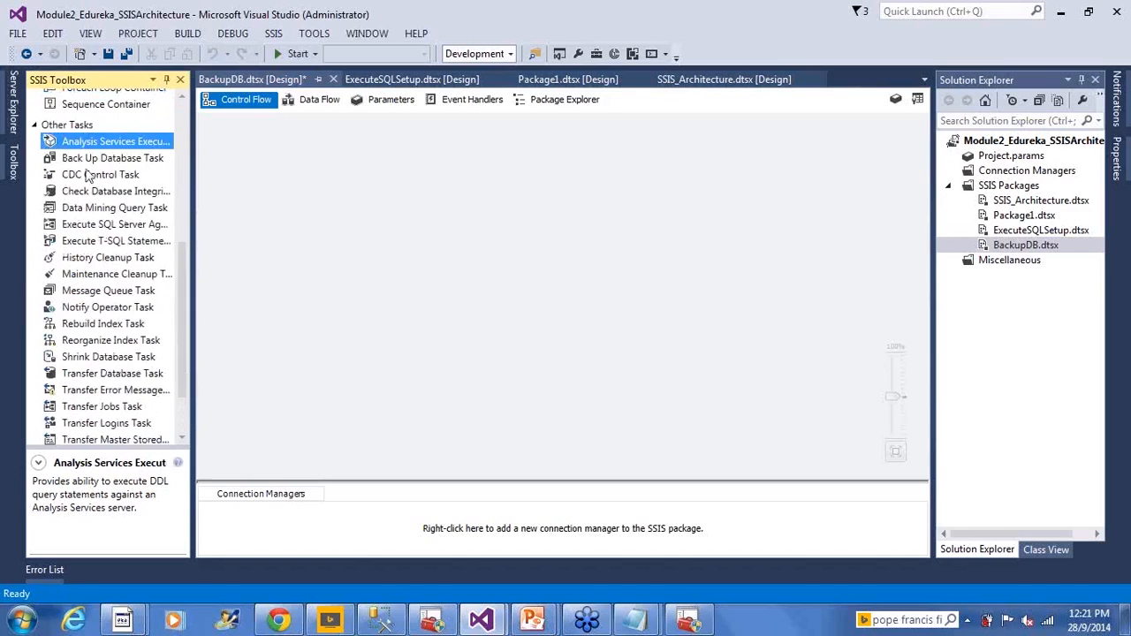
{"action": "left_click", "coordinate": [86, 160]}
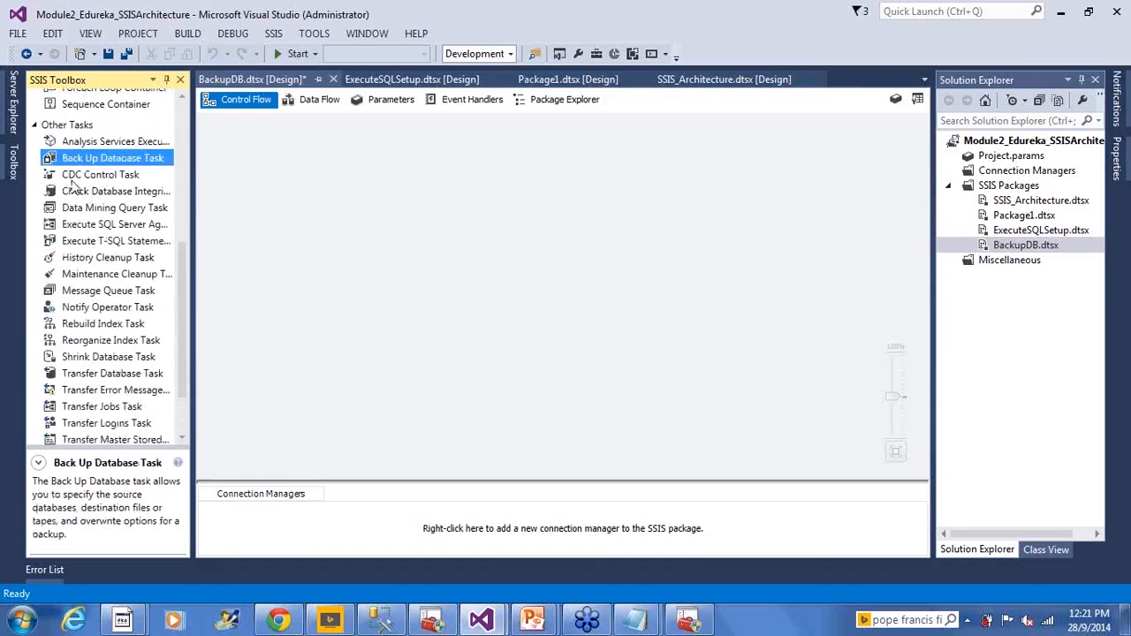
{"action": "left_click_drag", "start_coordinate": [92, 154], "coordinate": [334, 203]}
{"action": "left_click", "coordinate": [415, 283]}
- Rename the Back Up Database Task as AdvWorksDWX BackUp, checking the database's name in Management Studio
{"action": "left_click", "coordinate": [418, 220]}
{"action": "left_click", "coordinate": [418, 221]}
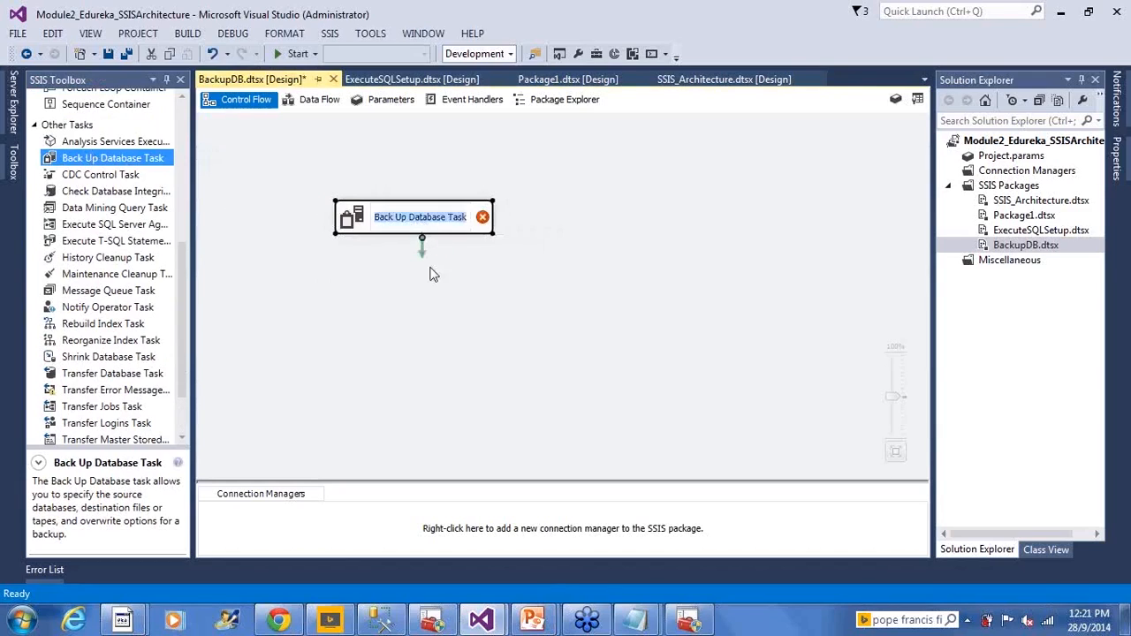
{"action": "left_click", "coordinate": [380, 619]}
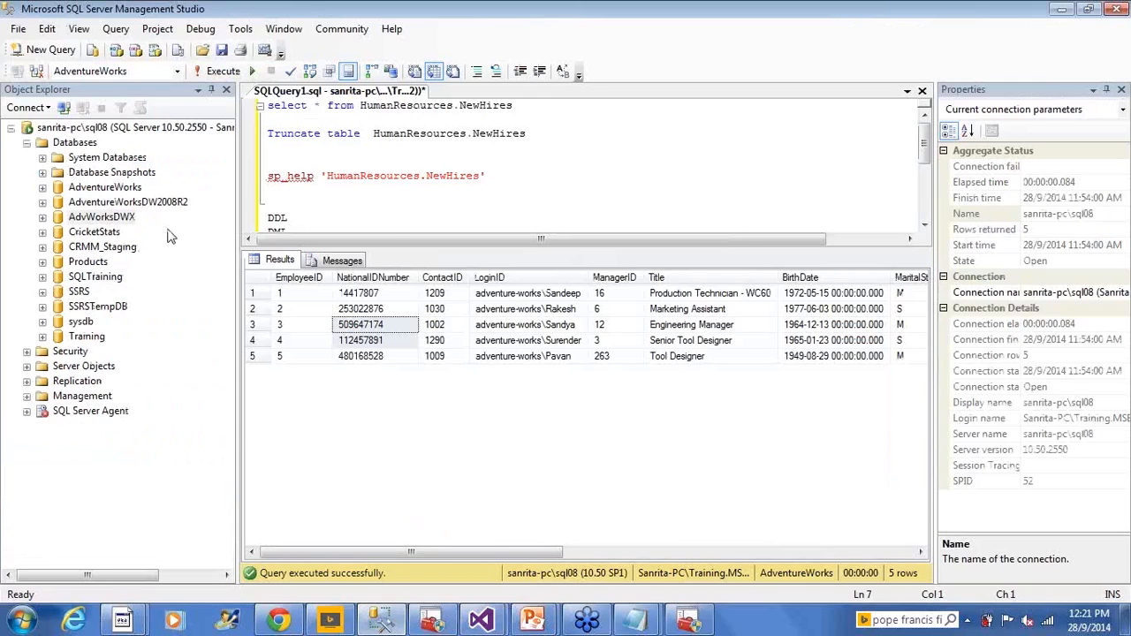
{"action": "key", "text": "alt+Tab"}
{"action": "type", "text": "Adv"}
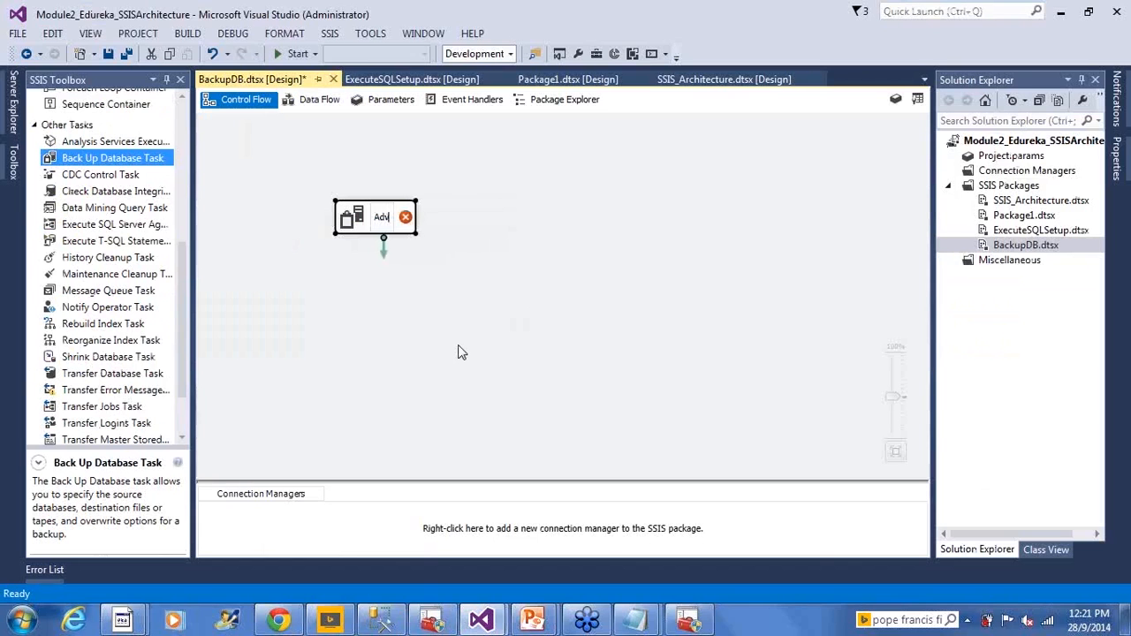
{"action": "type", "text": "WorksDW"}
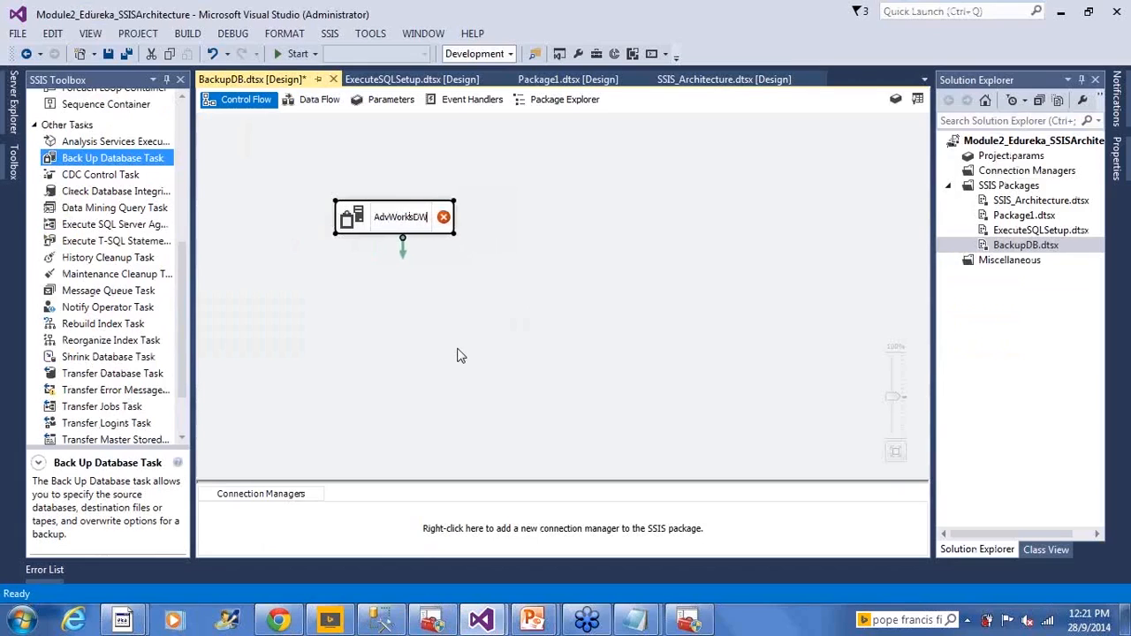
{"action": "type", "text": "X Backup"}
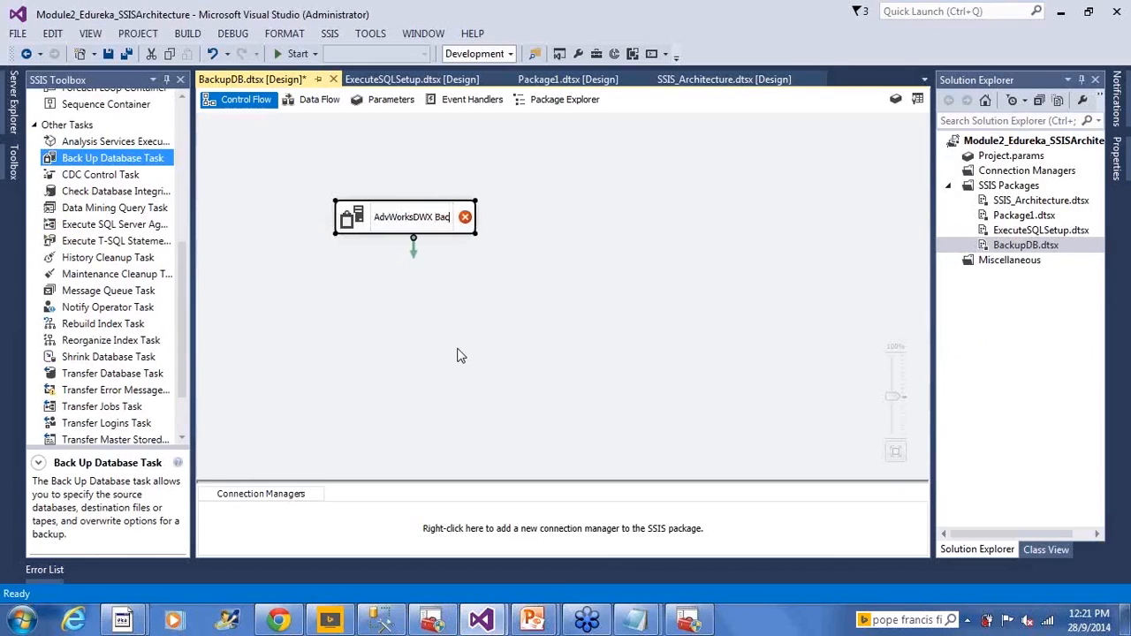
{"action": "key", "text": "BackSpace"}
{"action": "key", "text": "BackSpace"}
{"action": "type", "text": "Up"}
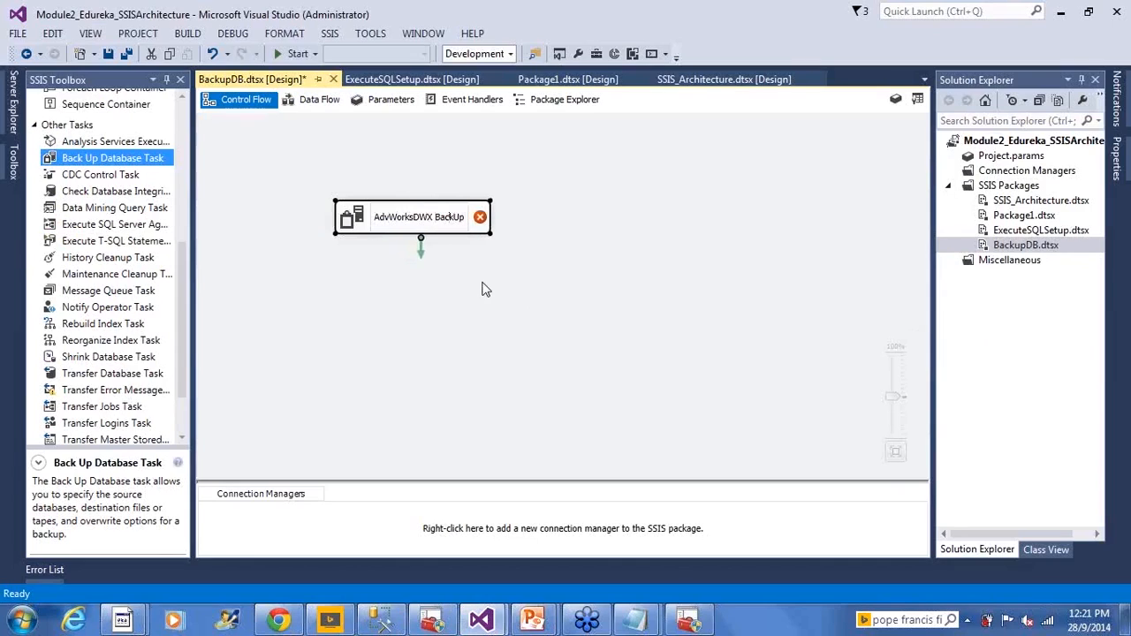
- Open the backup task's editor and choose Full as the backup type
{"action": "left_click", "coordinate": [362, 223]}
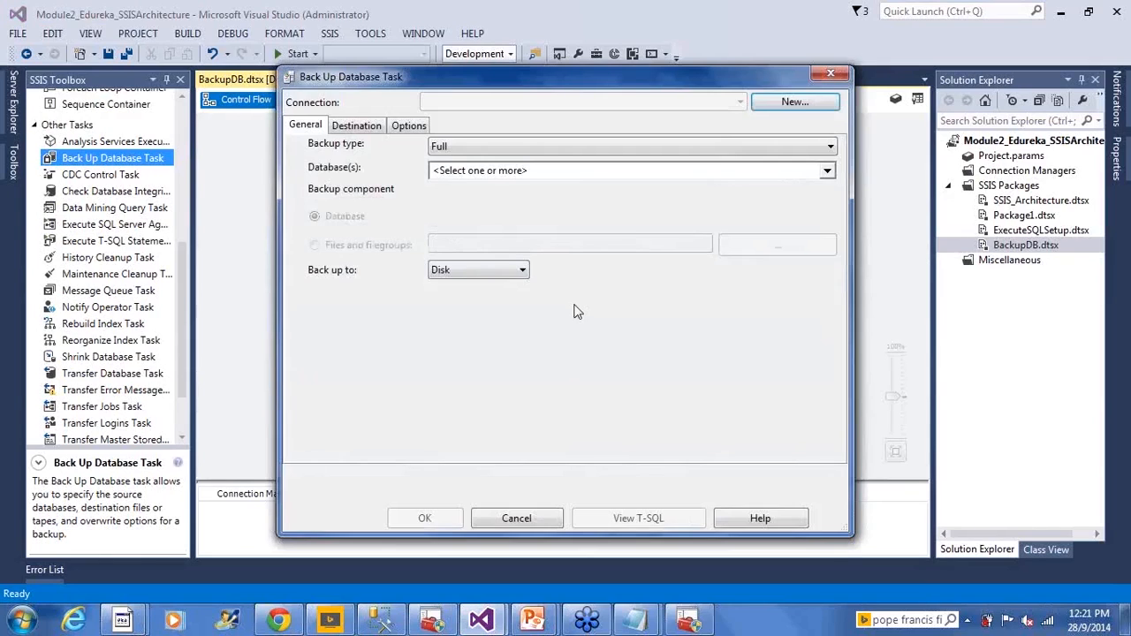
{"action": "left_click", "coordinate": [478, 147]}
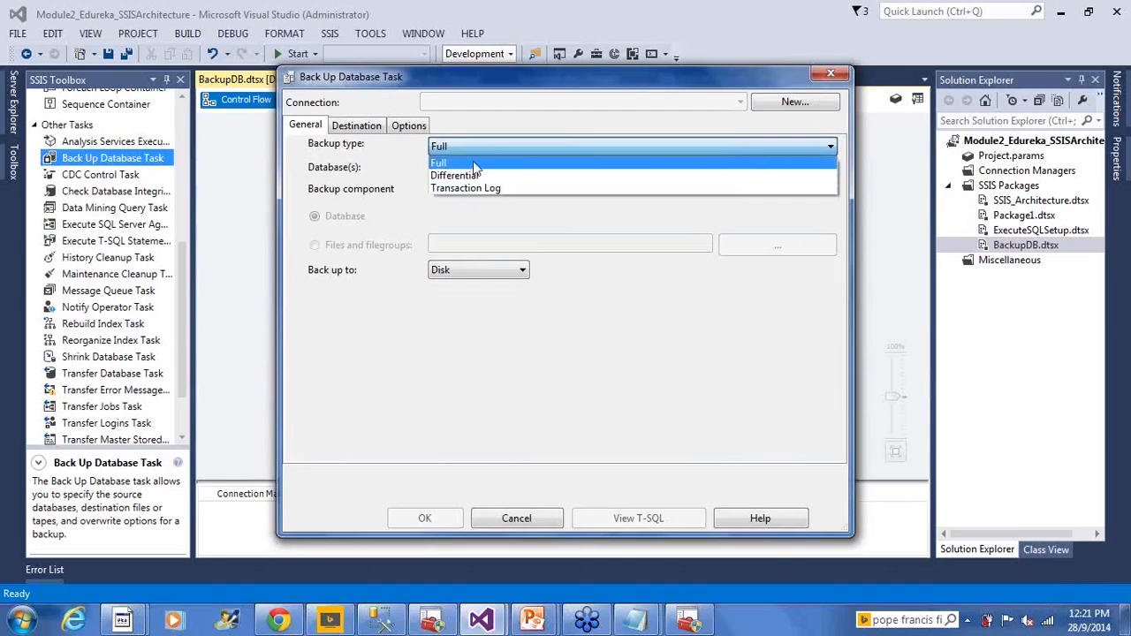
{"action": "left_click", "coordinate": [475, 168]}
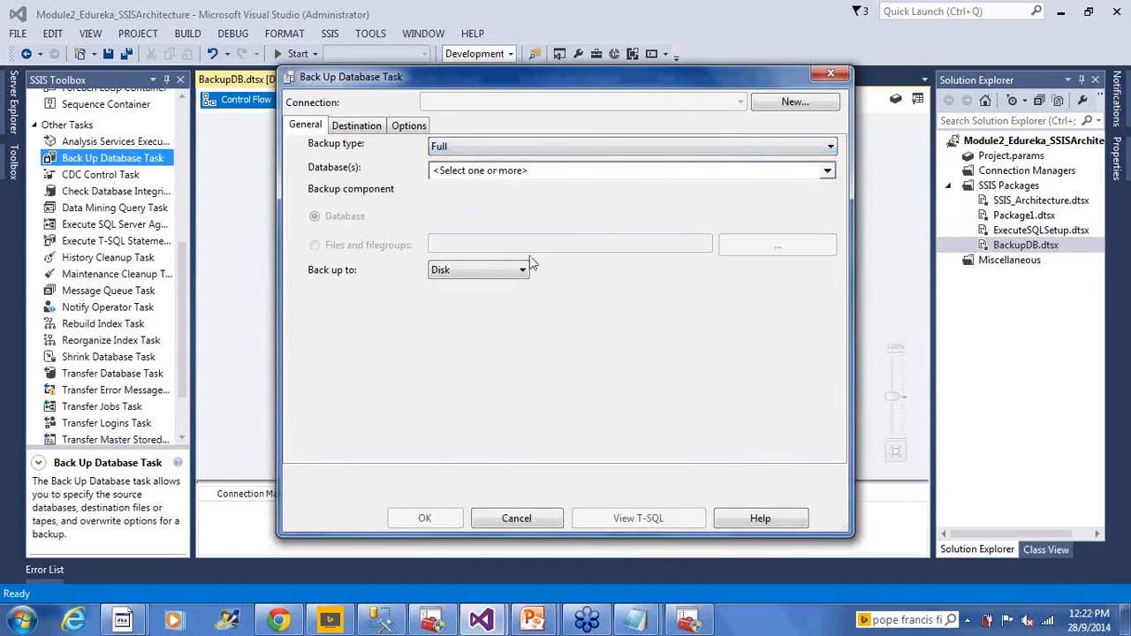
{"action": "left_click", "coordinate": [826, 171]}
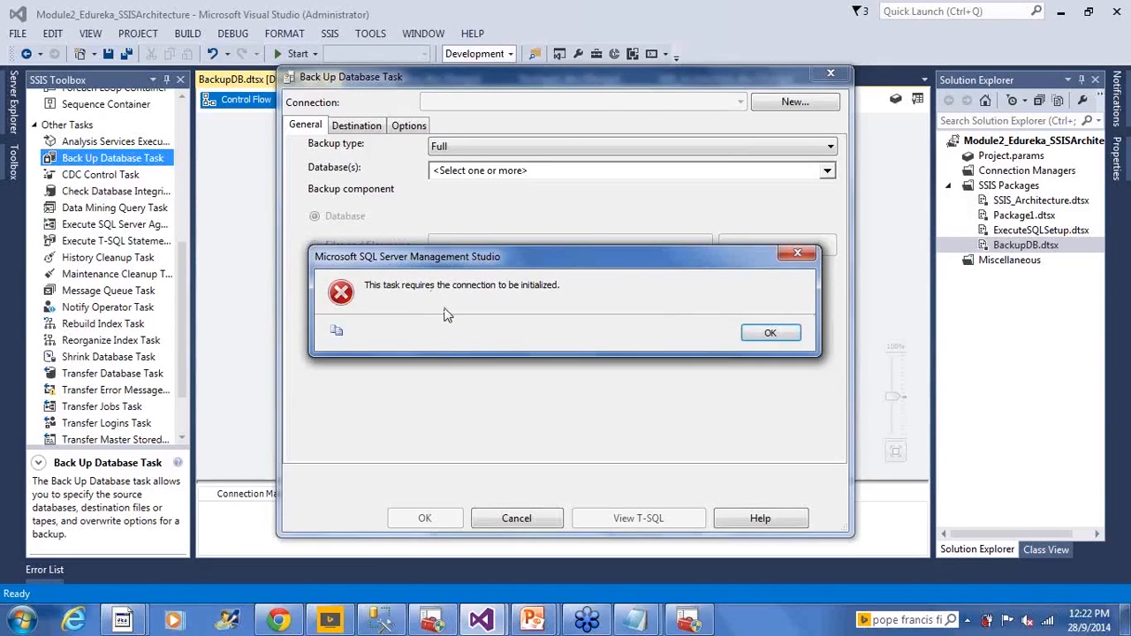
{"action": "left_click", "coordinate": [768, 339]}
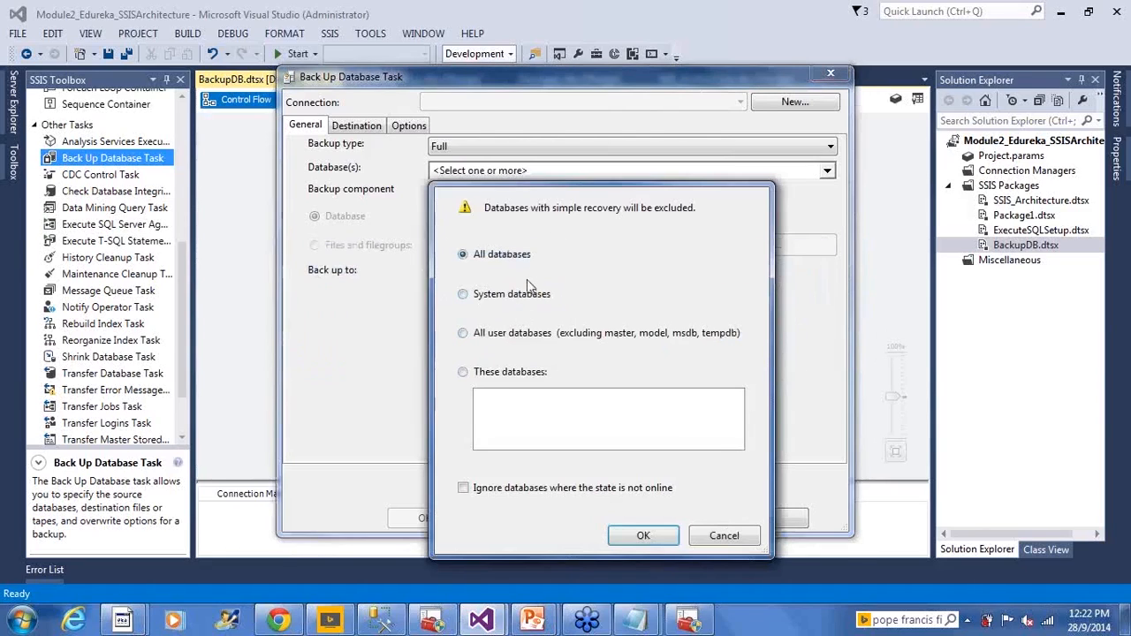
{"action": "left_click", "coordinate": [515, 302]}
{"action": "left_click", "coordinate": [510, 344]}
{"action": "left_click", "coordinate": [721, 536]}
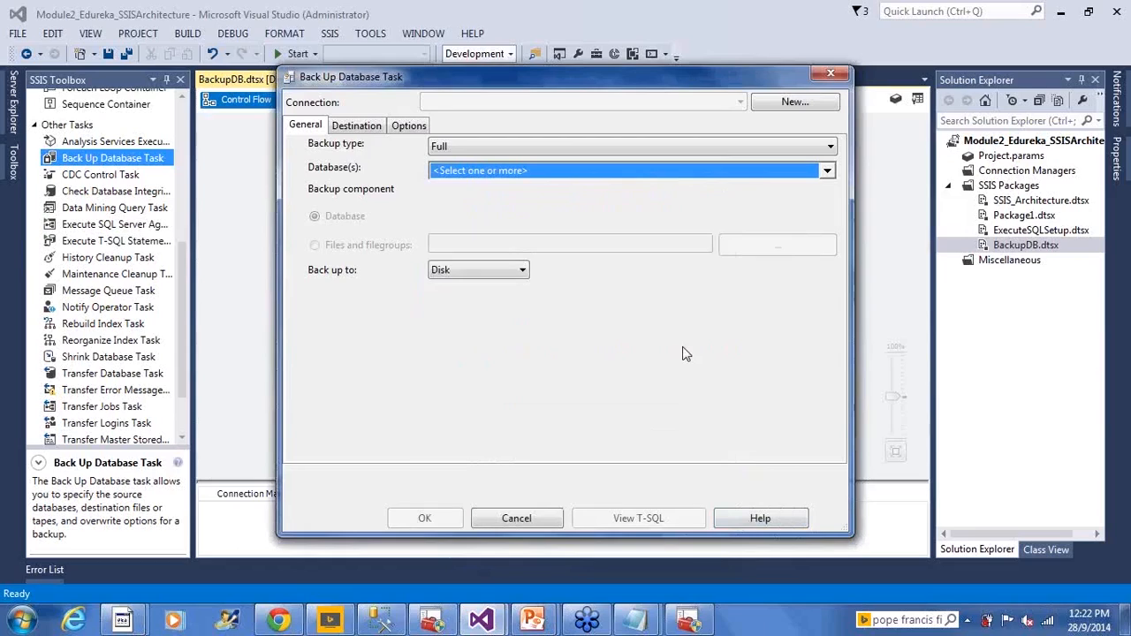
- Start a new connection for the backup task, name it AdventureWrks DWX and browse for the available servers
{"action": "left_click", "coordinate": [804, 111]}
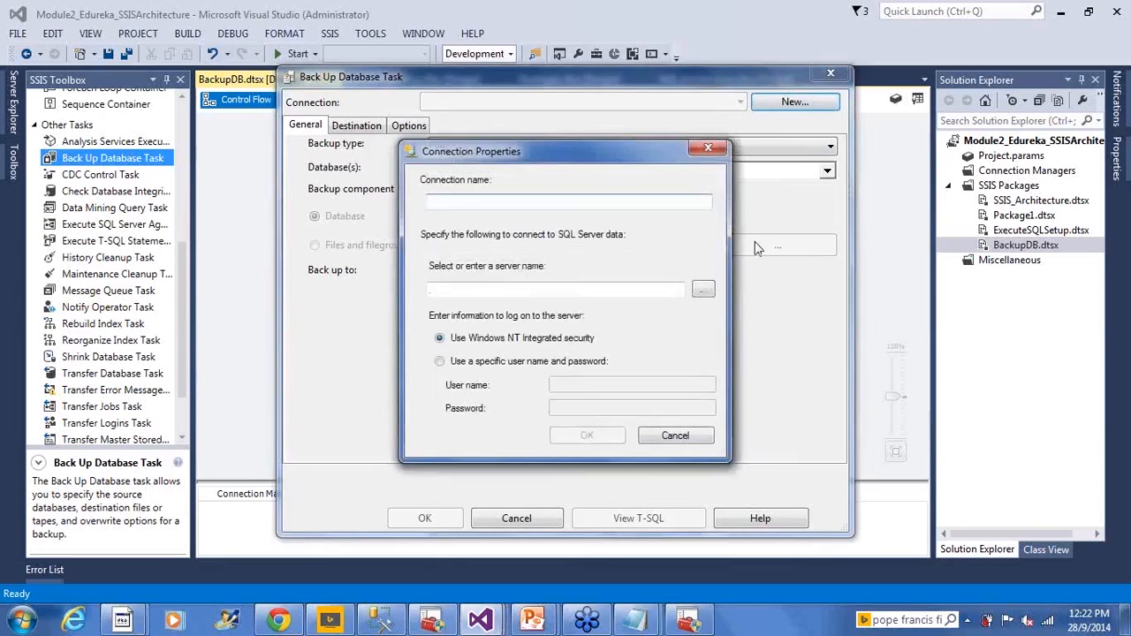
{"action": "type", "text": "Adventure"}
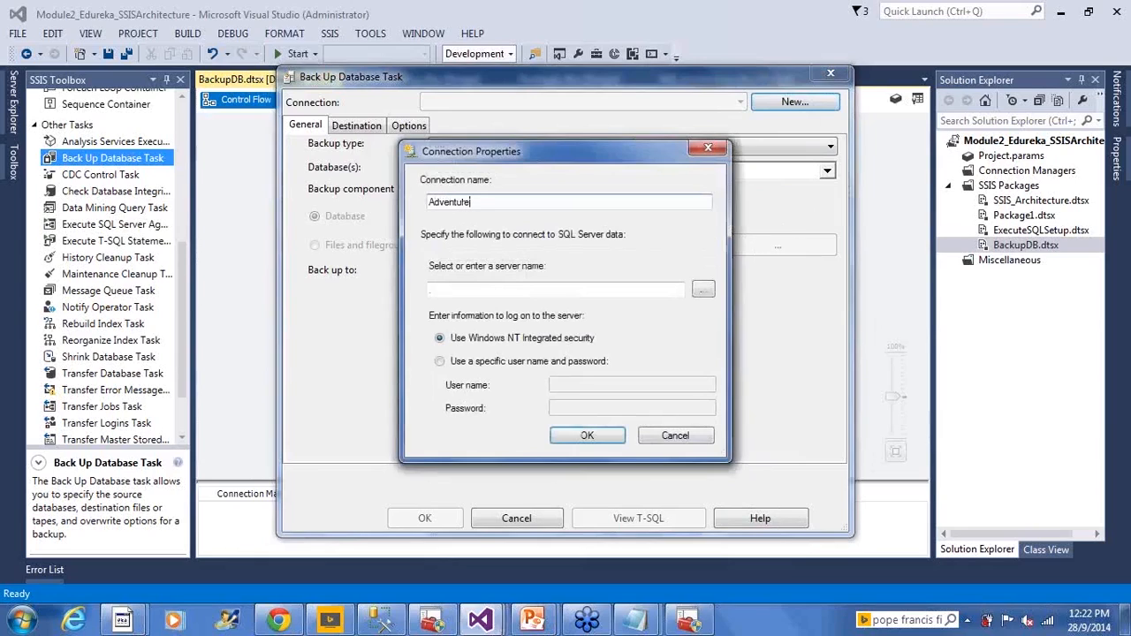
{"action": "type", "text": "W"}
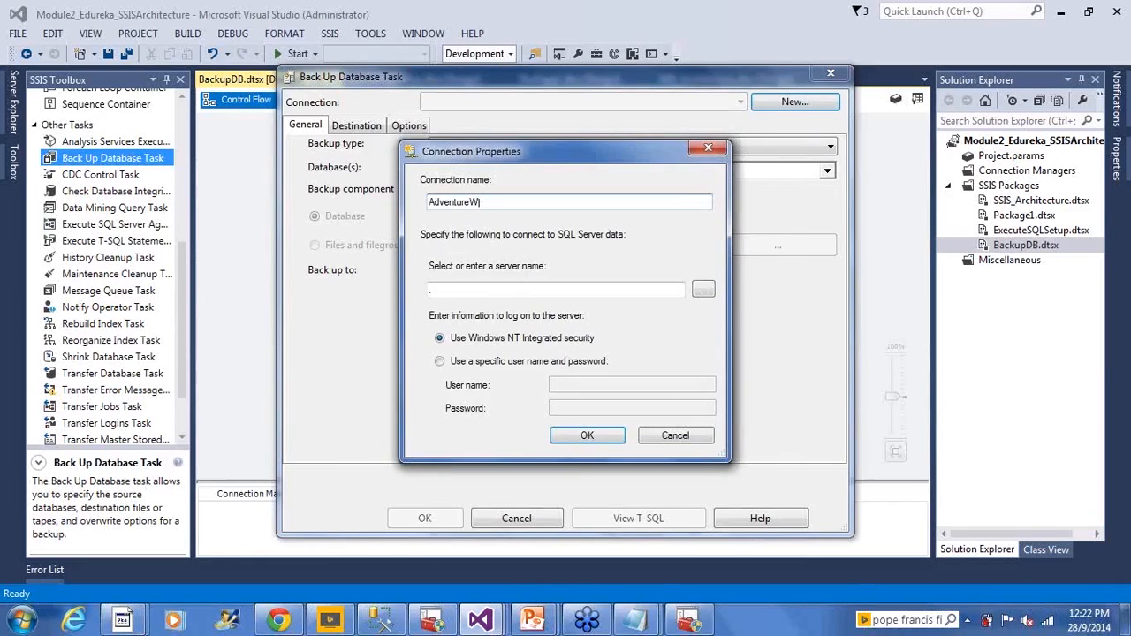
{"action": "type", "text": "oks DWX"}
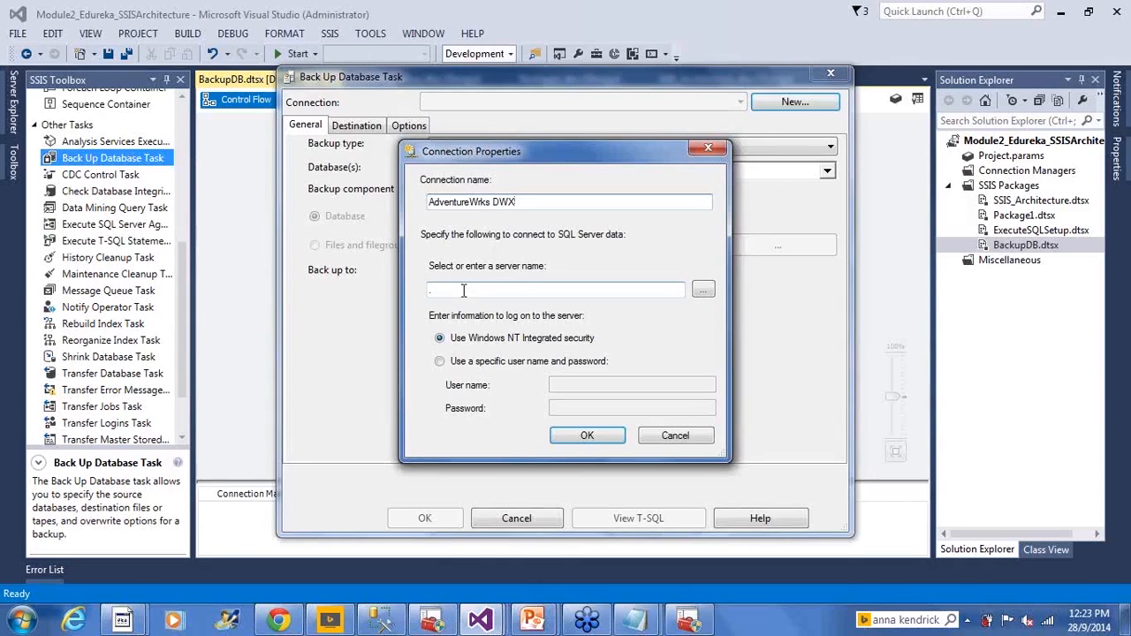
{"action": "left_click", "coordinate": [702, 292]}
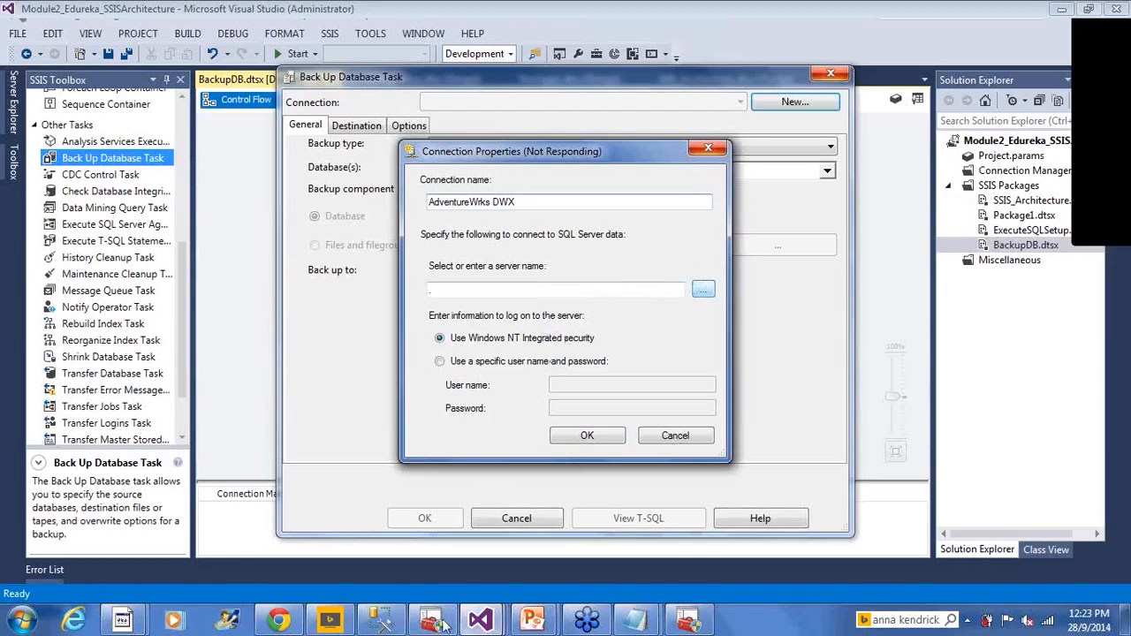
- Switch to Management Studio and copy the SQL08 instance's server name from the query's connection dialog without reconnecting
{"action": "left_click", "coordinate": [387, 624]}
{"action": "right_click", "coordinate": [526, 153]}
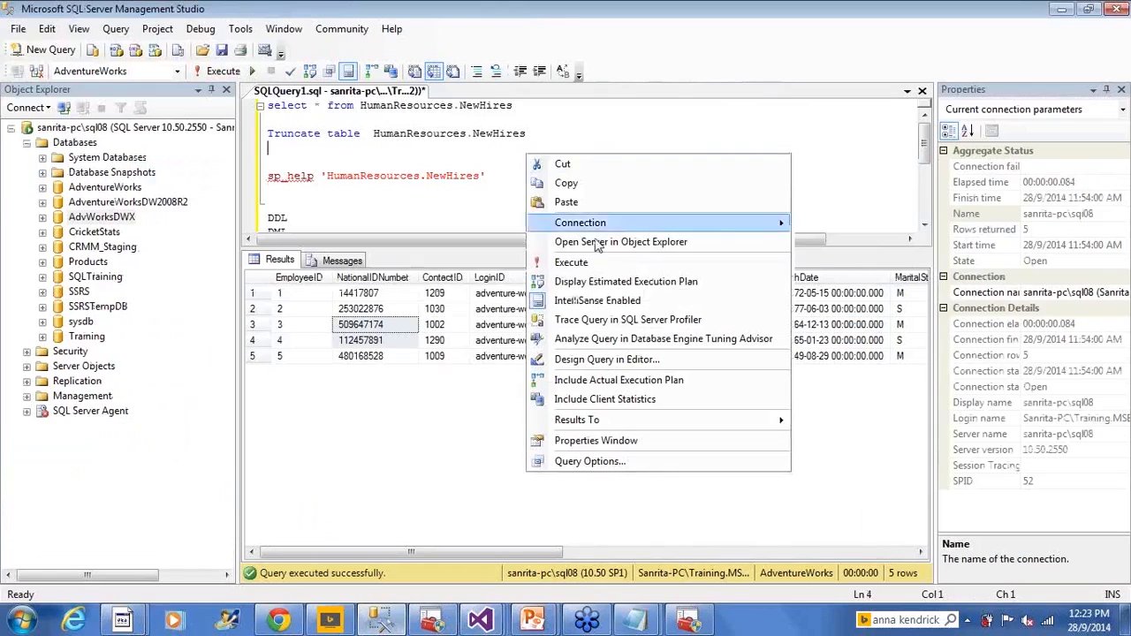
{"action": "mouse_move", "coordinate": [596, 223]}
{"action": "left_click", "coordinate": [848, 283]}
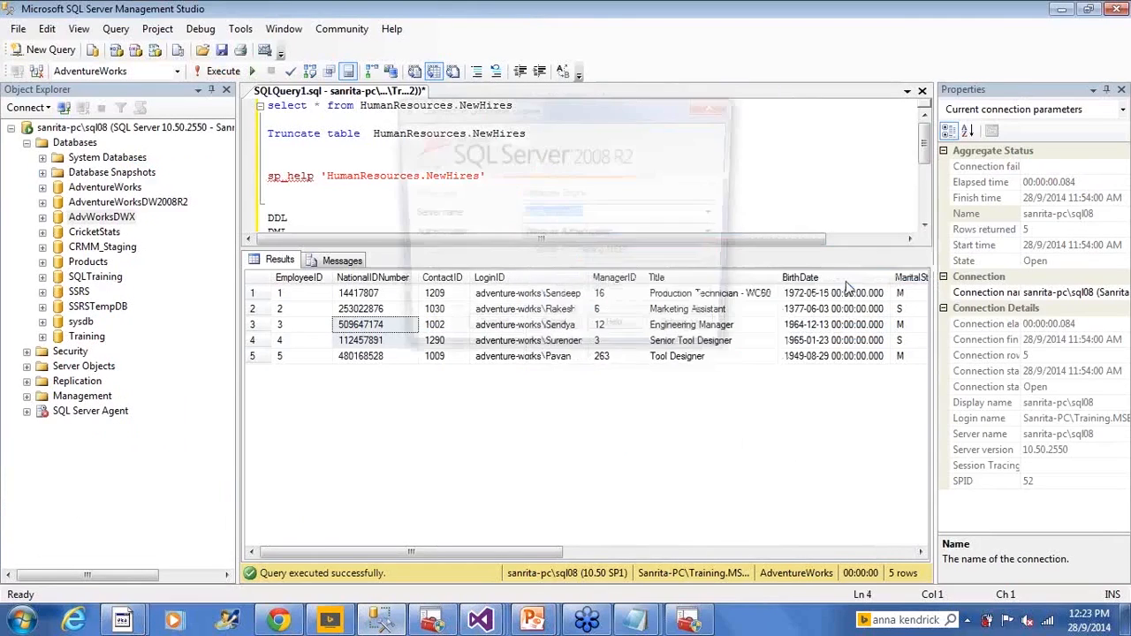
{"action": "right_click", "coordinate": [565, 218]}
{"action": "left_click", "coordinate": [592, 265]}
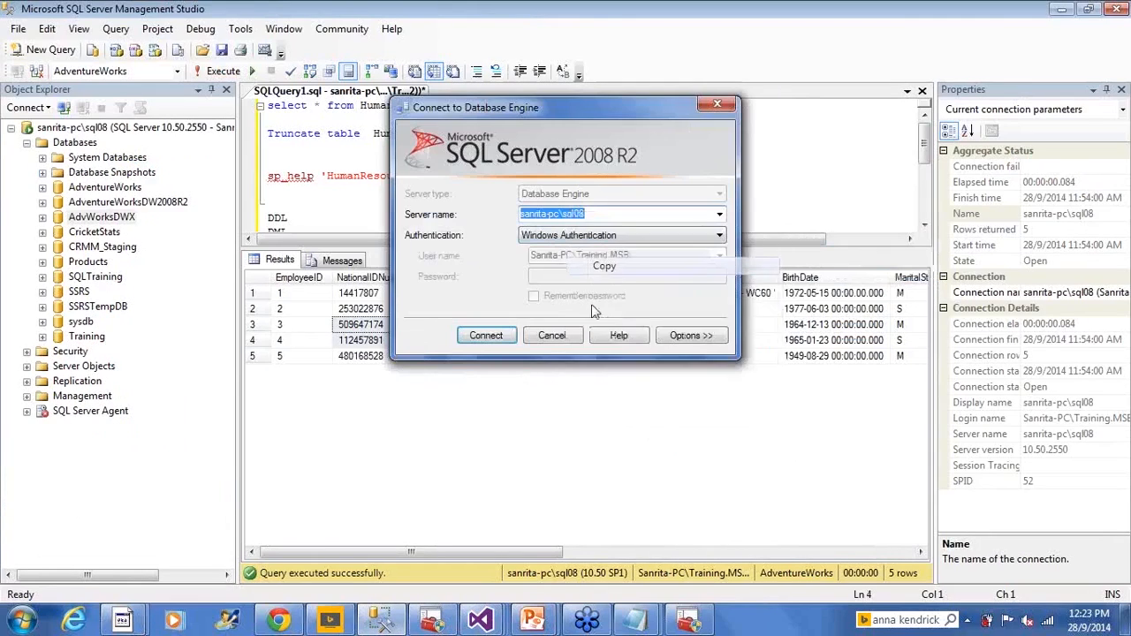
{"action": "left_click", "coordinate": [551, 335]}
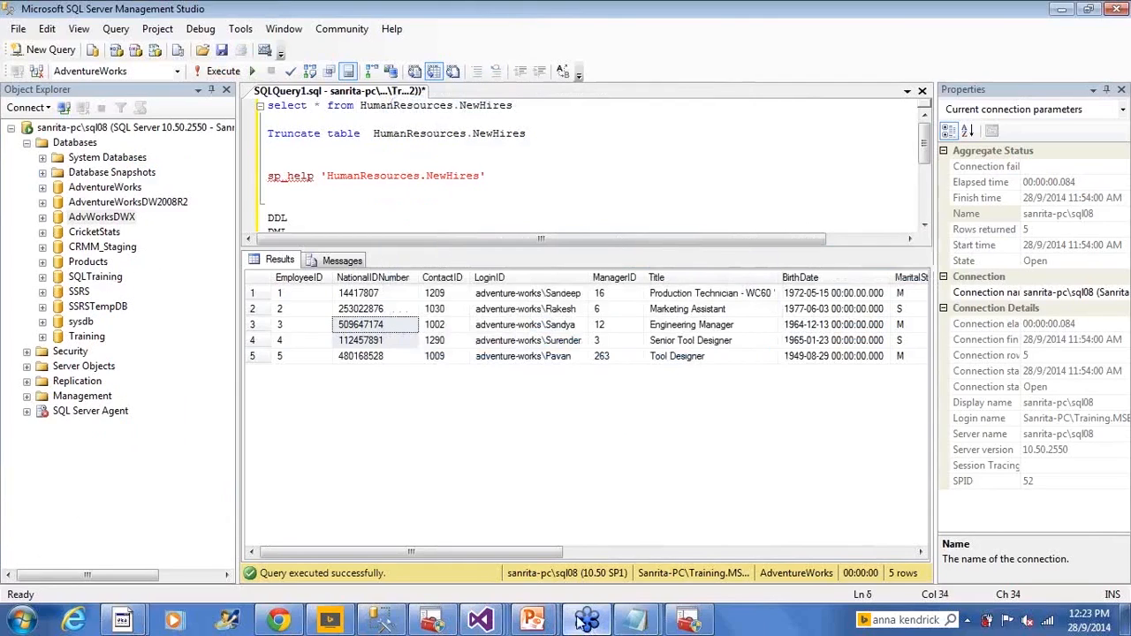
{"action": "left_click", "coordinate": [605, 193]}
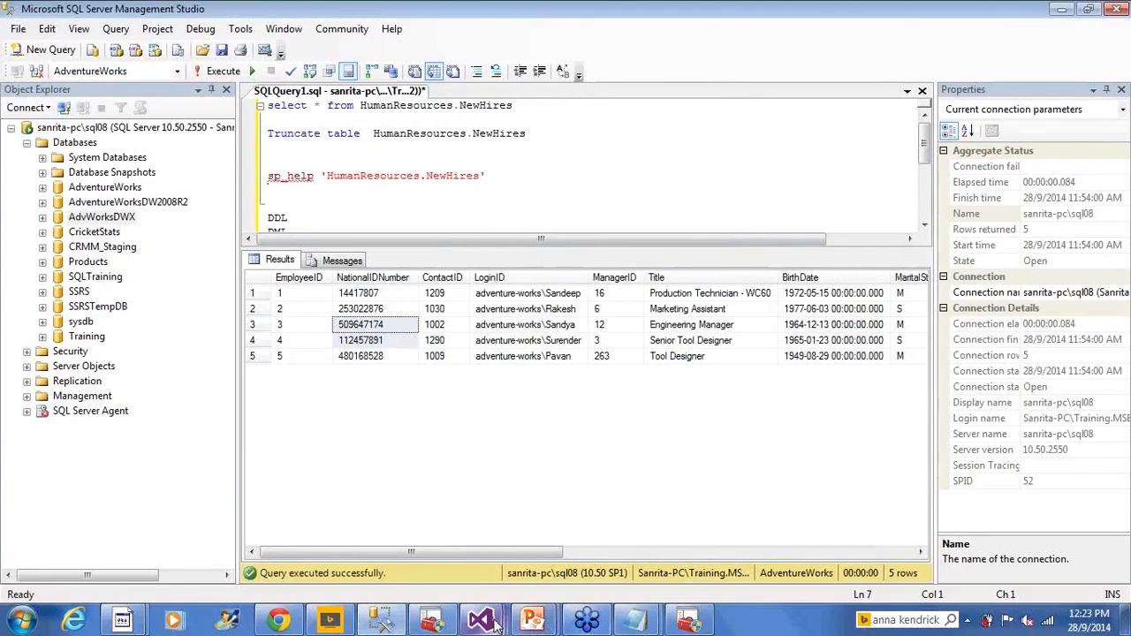
- Return to Visual Studio, choose the SQL08 instance as the connection's server and confirm the connection properties
{"action": "mouse_move", "coordinate": [485, 623]}
{"action": "left_click", "coordinate": [636, 534]}
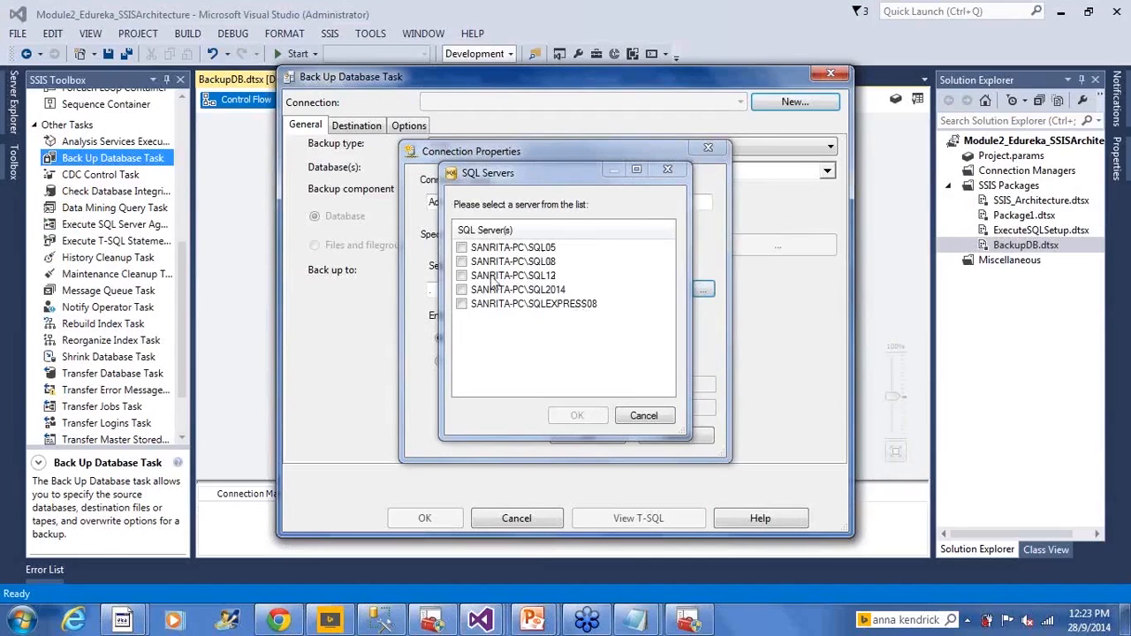
{"action": "left_click", "coordinate": [461, 261]}
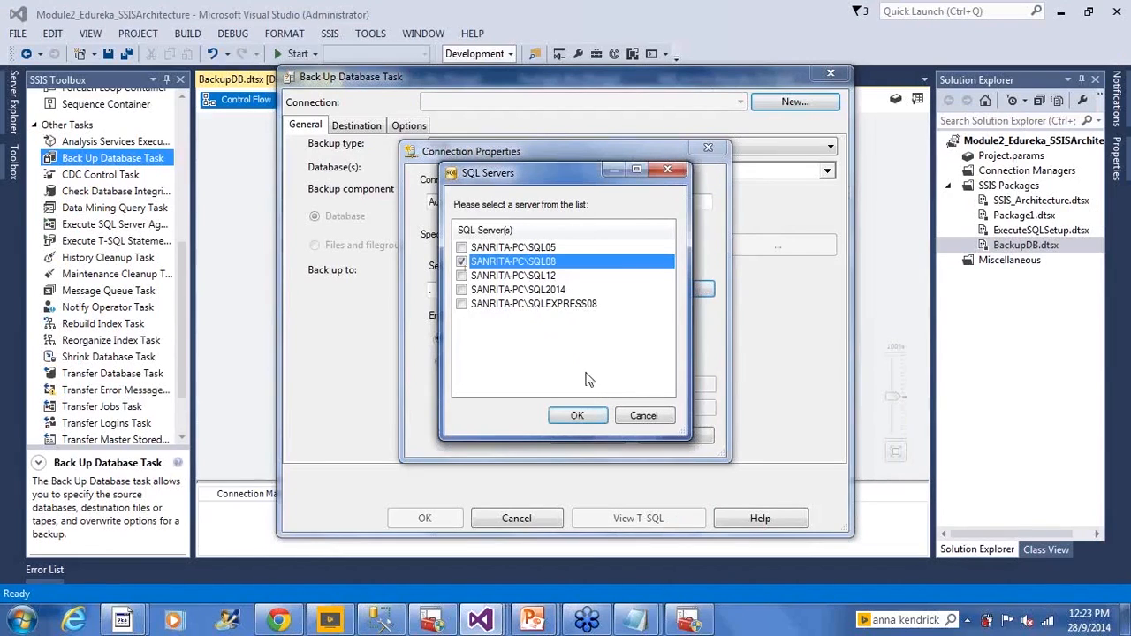
{"action": "left_click", "coordinate": [576, 416]}
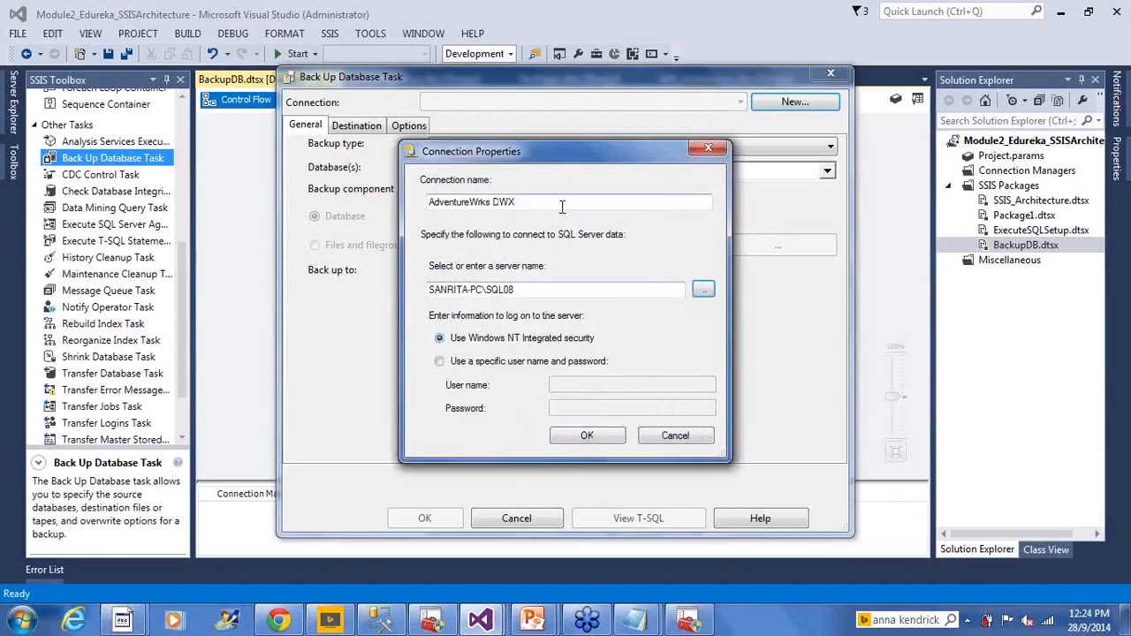
{"action": "left_click_drag", "start_coordinate": [578, 203], "coordinate": [341, 209]}
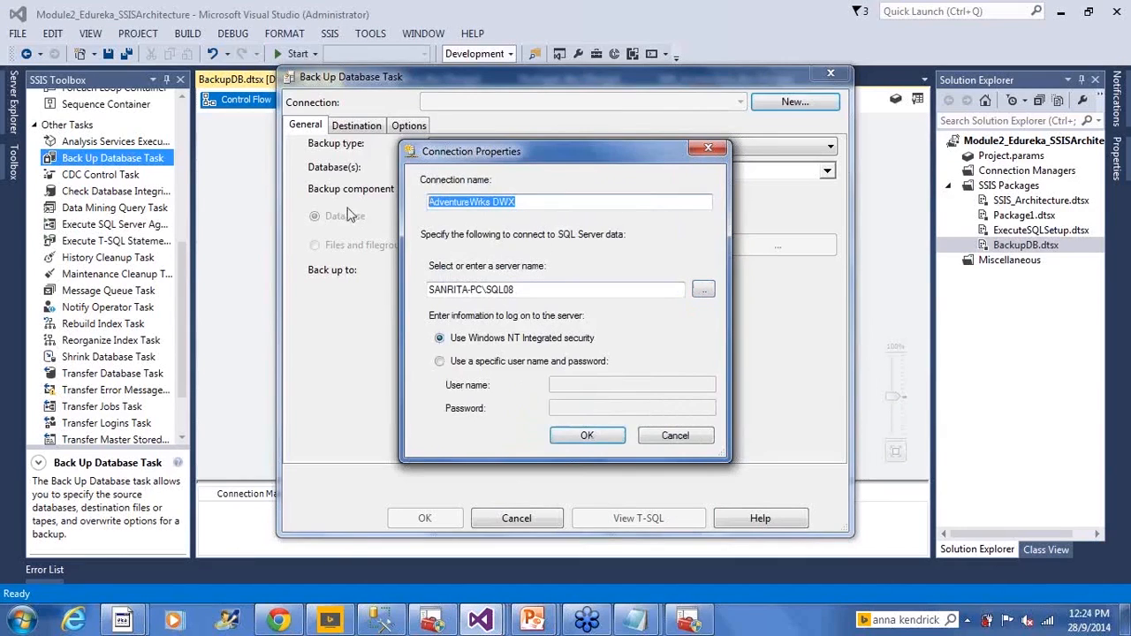
{"action": "left_click", "coordinate": [583, 439]}
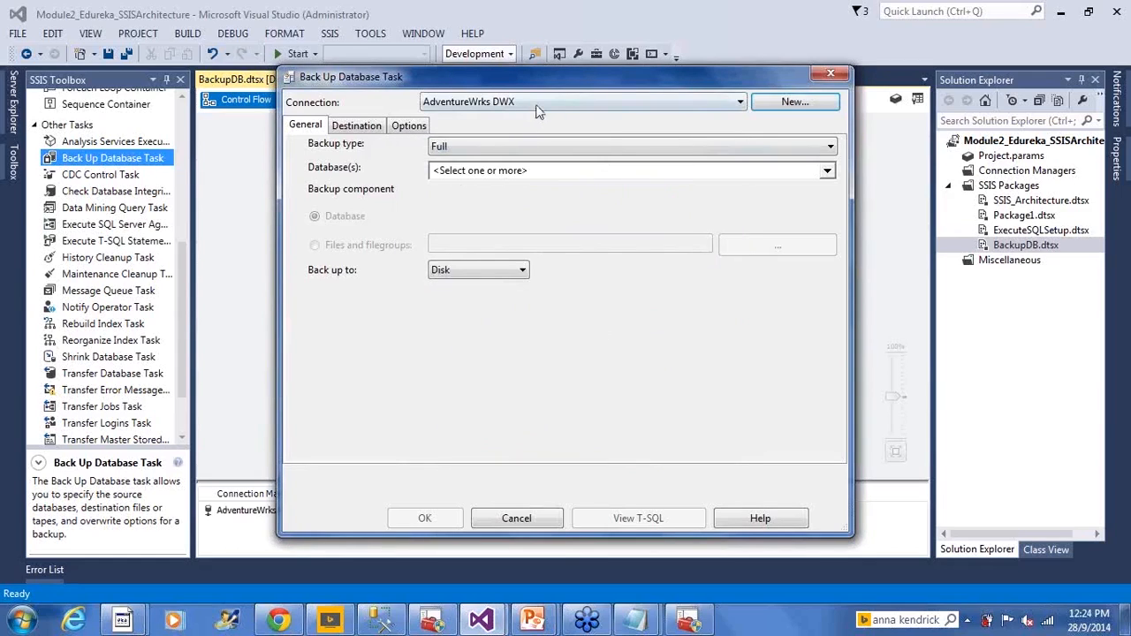
- Select only AdvWorksDWX as the database to back up and recheck that selection
{"action": "left_click", "coordinate": [829, 172]}
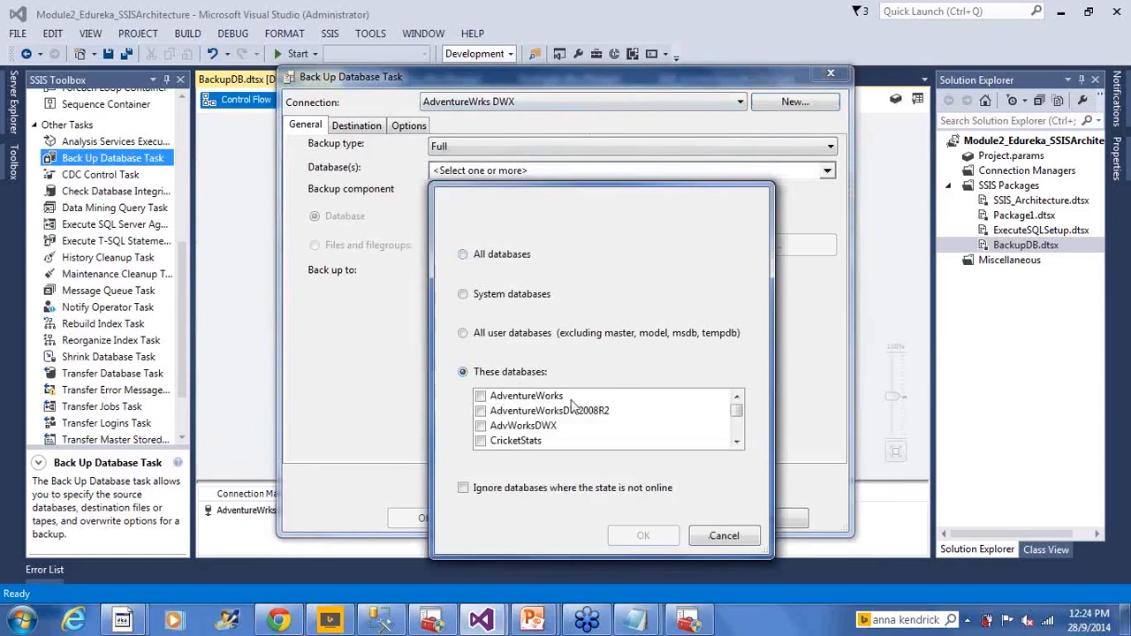
{"action": "left_click", "coordinate": [481, 426]}
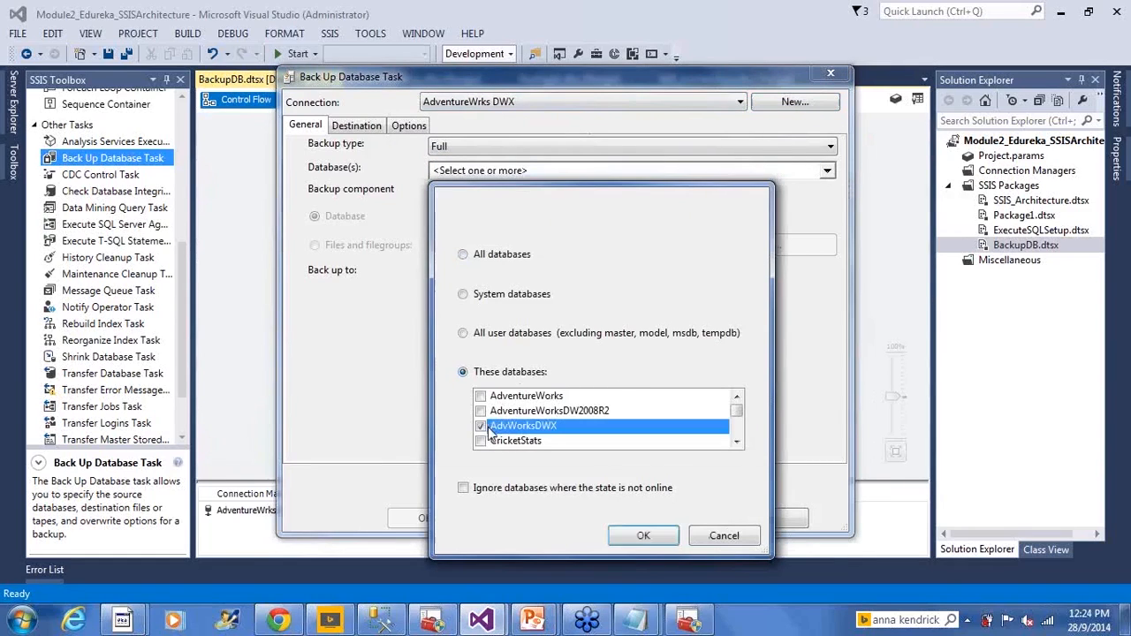
{"action": "left_click", "coordinate": [644, 536]}
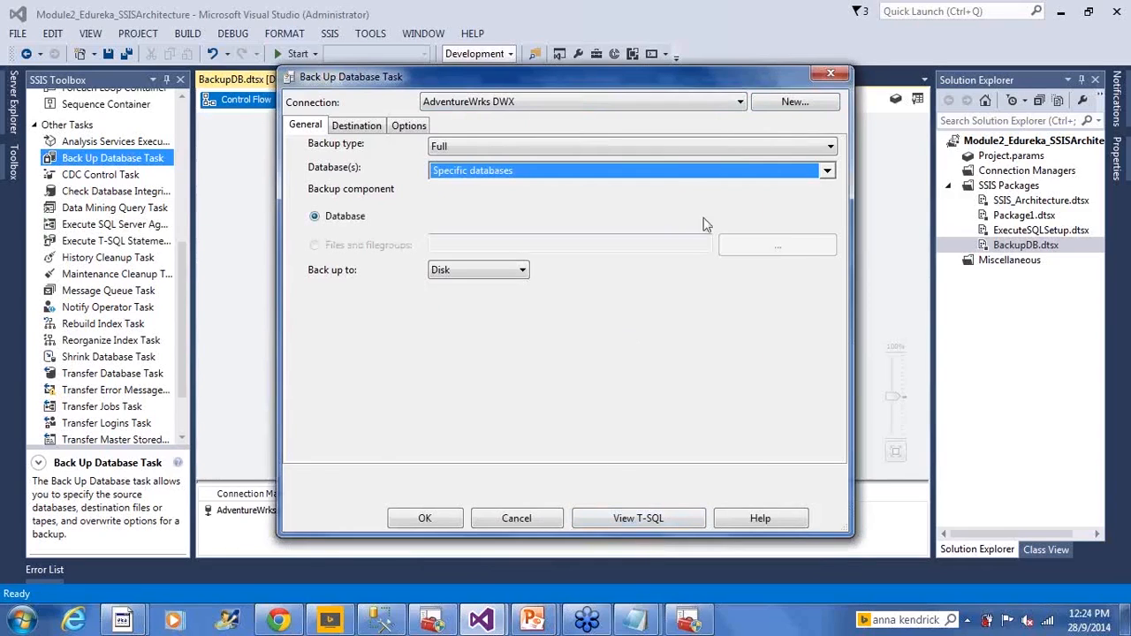
{"action": "left_click", "coordinate": [827, 173]}
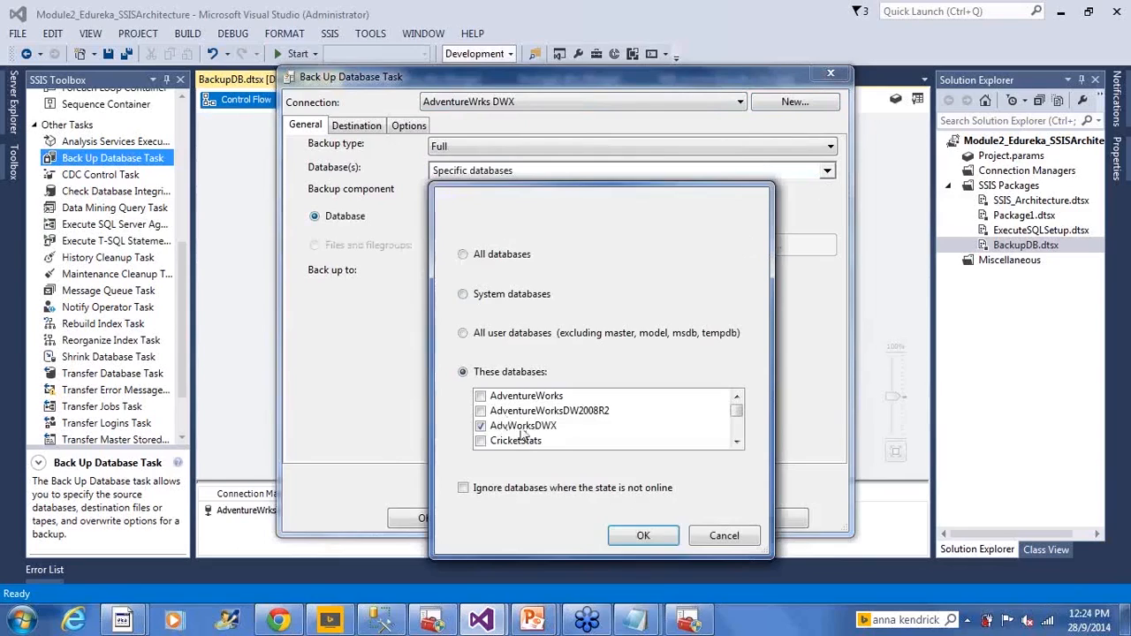
{"action": "left_click", "coordinate": [645, 535]}
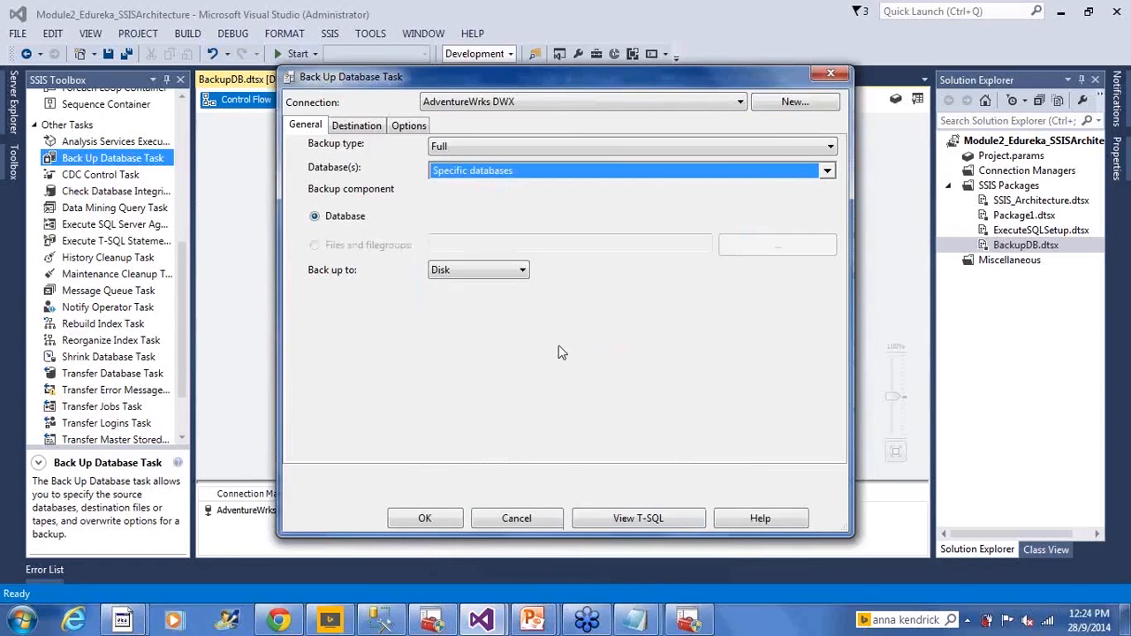
- Copy the default backup folder path from the task's destination settings and open that folder in Windows Explorer
{"action": "left_click", "coordinate": [366, 126]}
{"action": "left_click", "coordinate": [306, 126]}
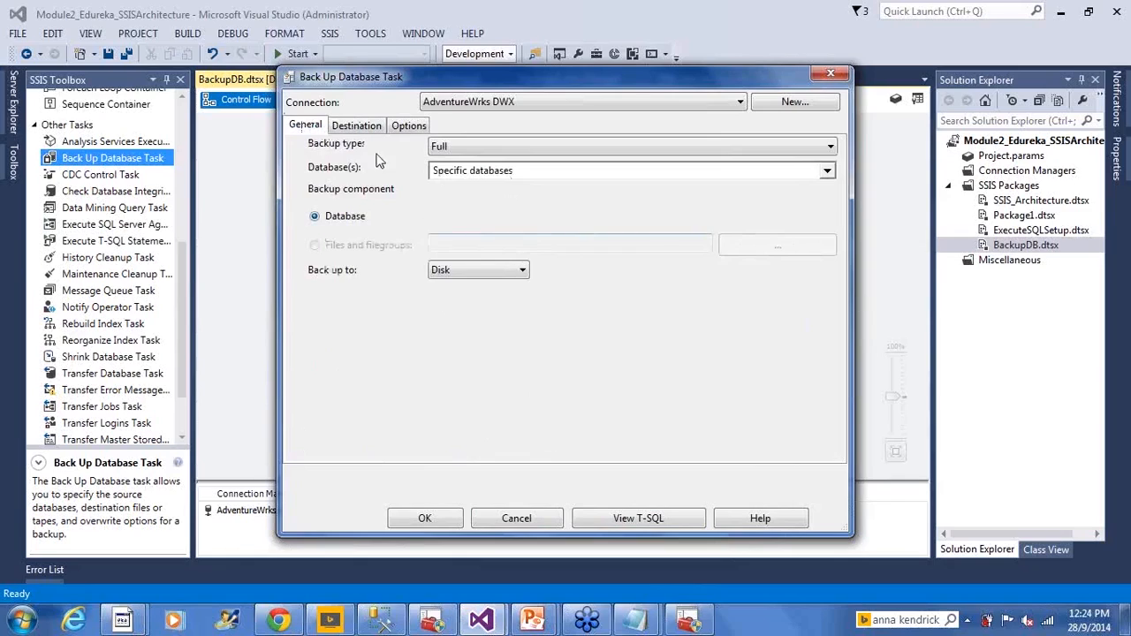
{"action": "left_click", "coordinate": [367, 128]}
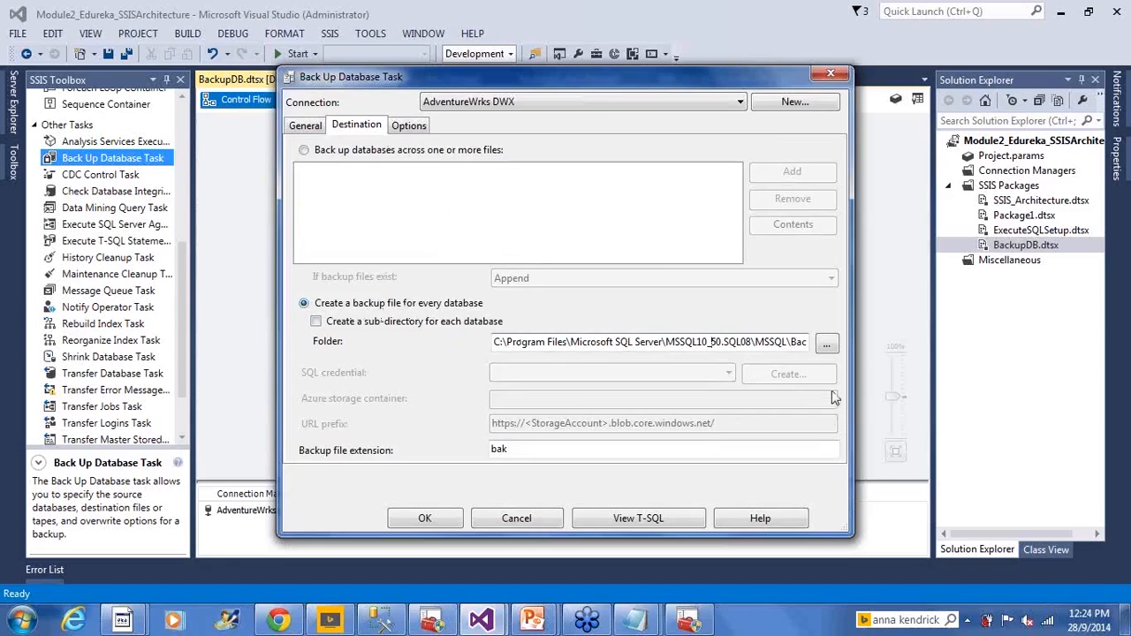
{"action": "key", "text": "Right"}
{"action": "key", "text": "Right"}
{"action": "key", "text": "Right"}
{"action": "key", "text": "Right"}
{"action": "key", "text": "Right"}
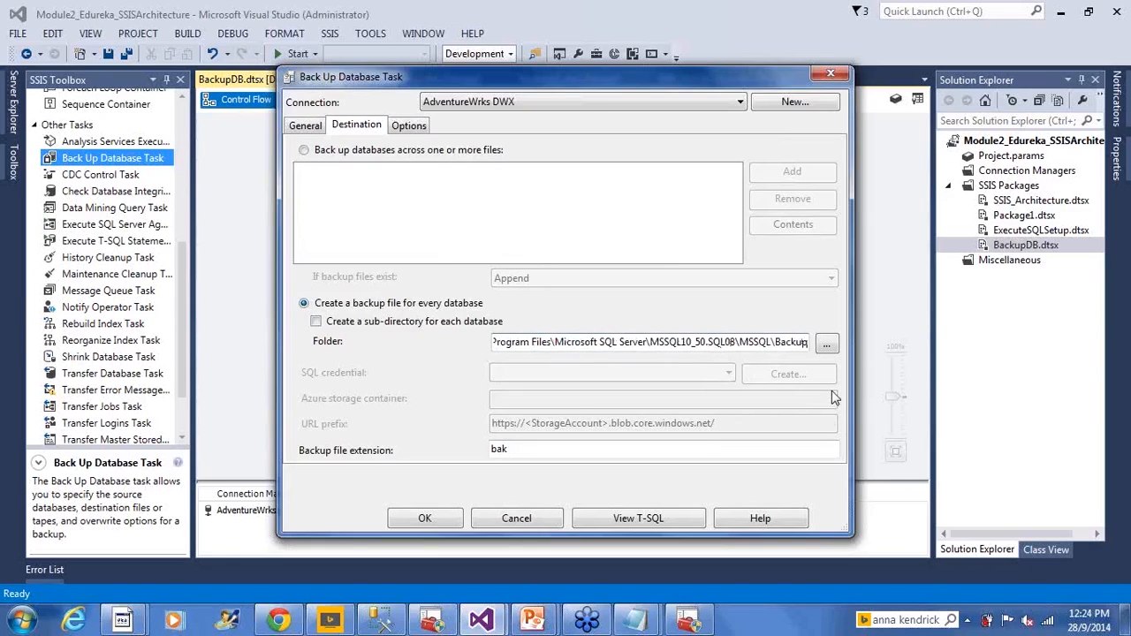
{"action": "key", "text": "shift+Home"}
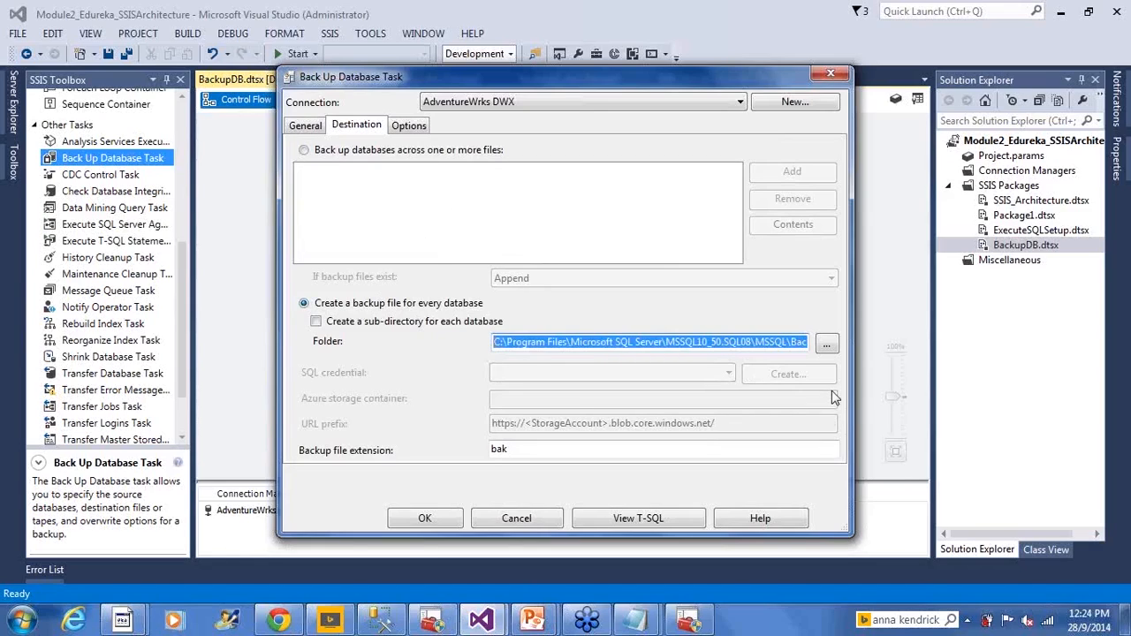
{"action": "key", "text": "super+e"}
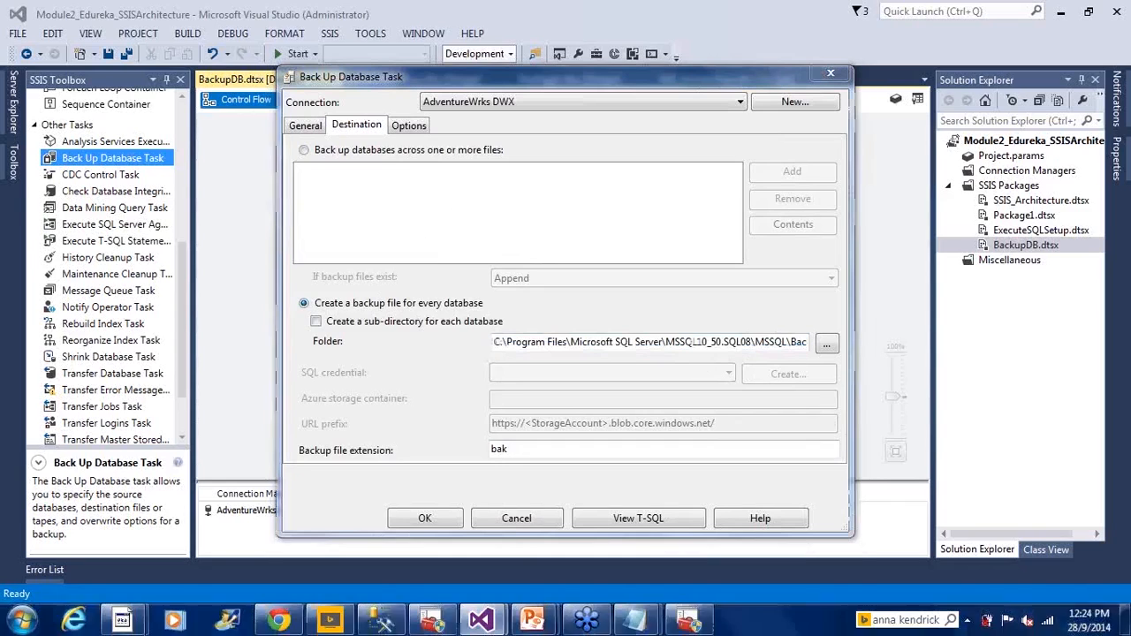
{"action": "left_click", "coordinate": [441, 33]}
{"action": "key", "text": "ctrl+v"}
{"action": "key", "text": "Return"}
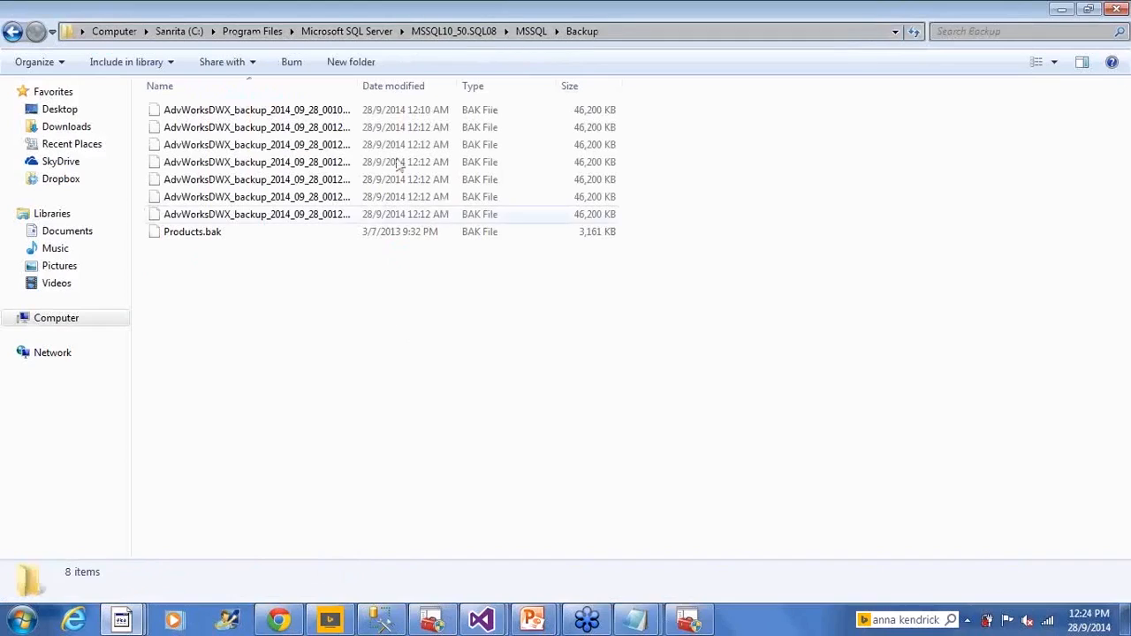
- Delete the seven old AdvWorksDWX backup files from the Backup folder and refresh the file list
{"action": "left_click_drag", "start_coordinate": [365, 82], "coordinate": [469, 86]}
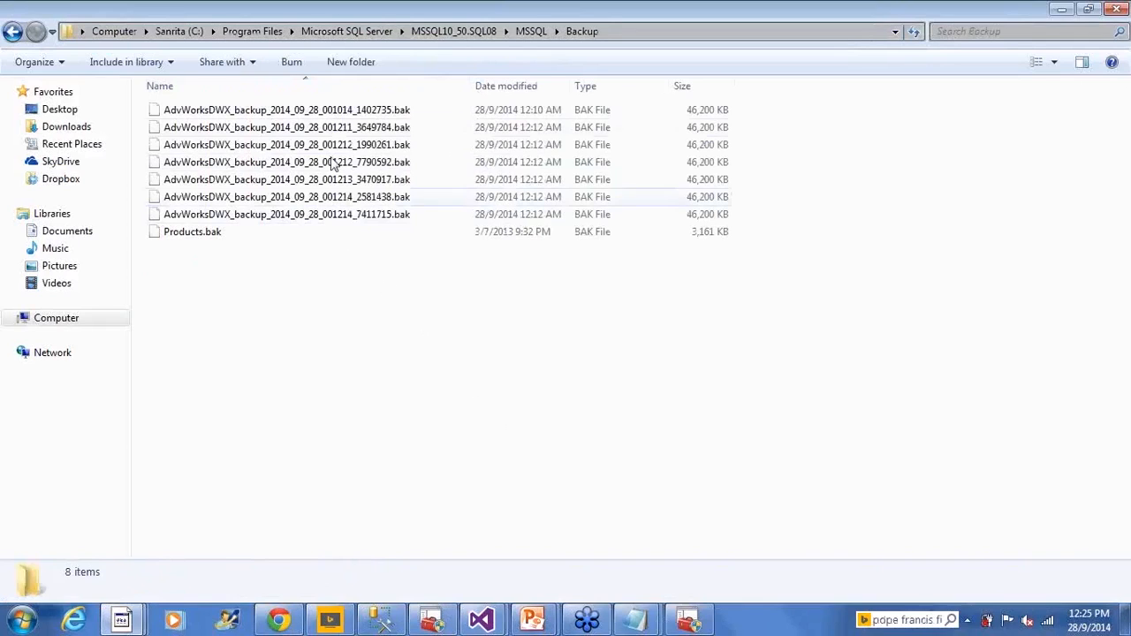
{"action": "left_click", "coordinate": [388, 220]}
{"action": "left_click", "coordinate": [384, 112], "text": "shift"}
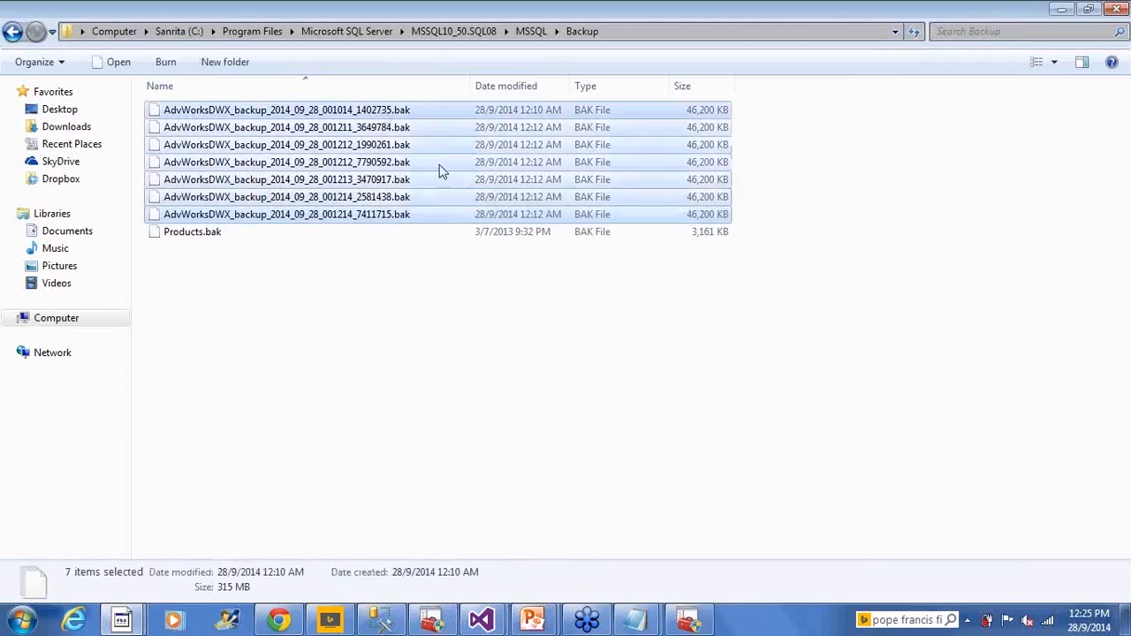
{"action": "key", "text": "Delete"}
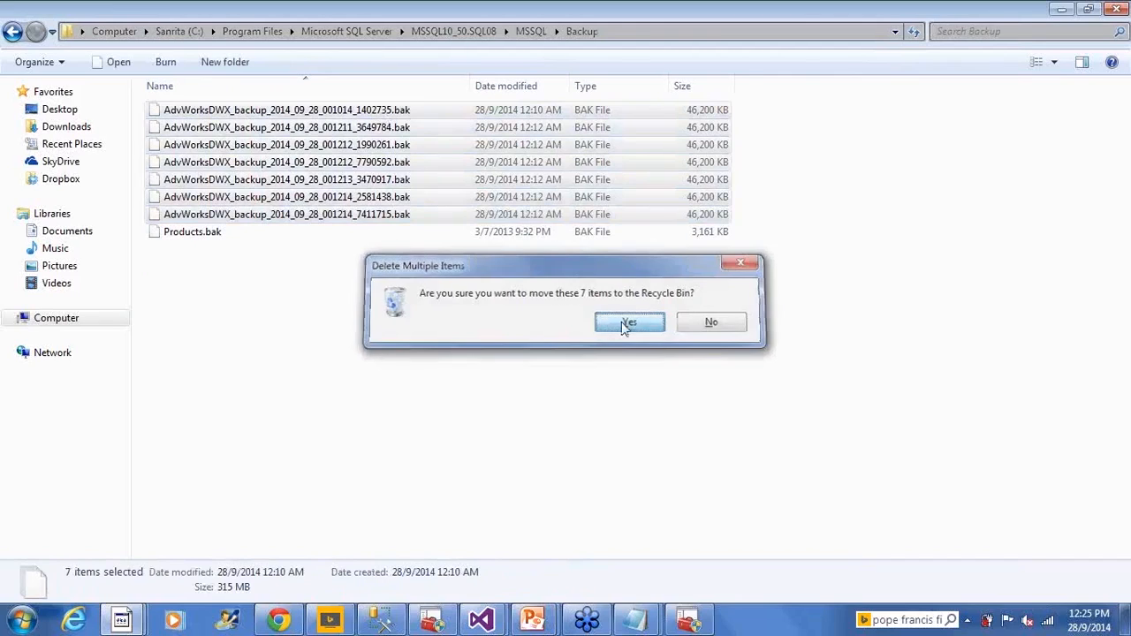
{"action": "left_click", "coordinate": [626, 324]}
{"action": "right_click", "coordinate": [382, 269]}
{"action": "left_click", "coordinate": [480, 333]}
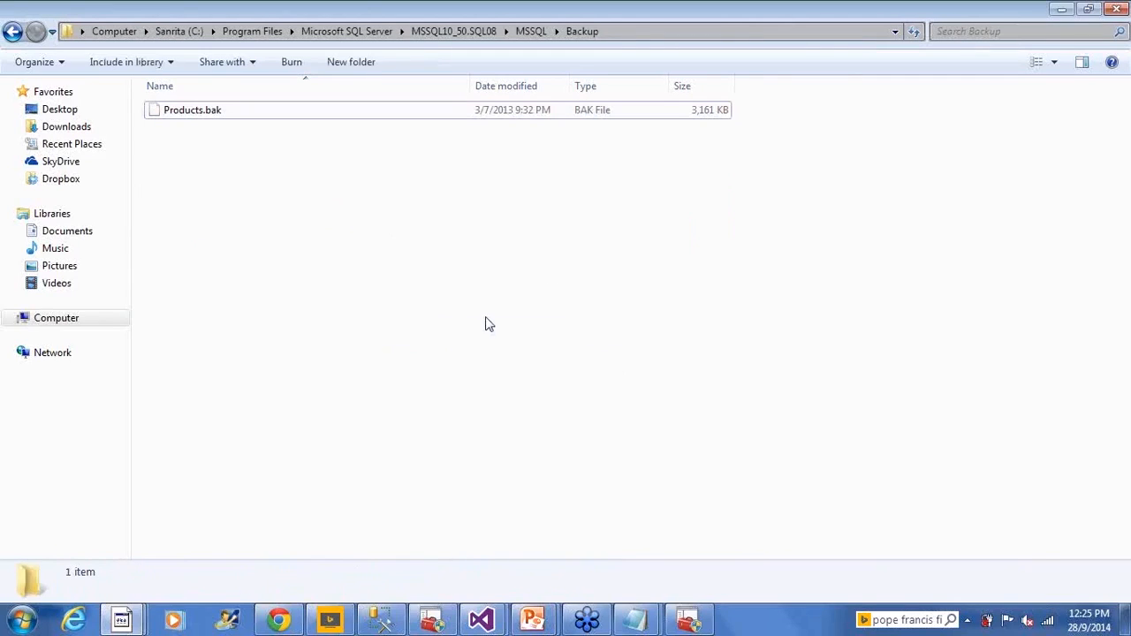
- Return to the backup task's editor in Visual Studio, recheck its settings and copy the whole generated T-SQL statement
{"action": "key", "text": "alt+Tab"}
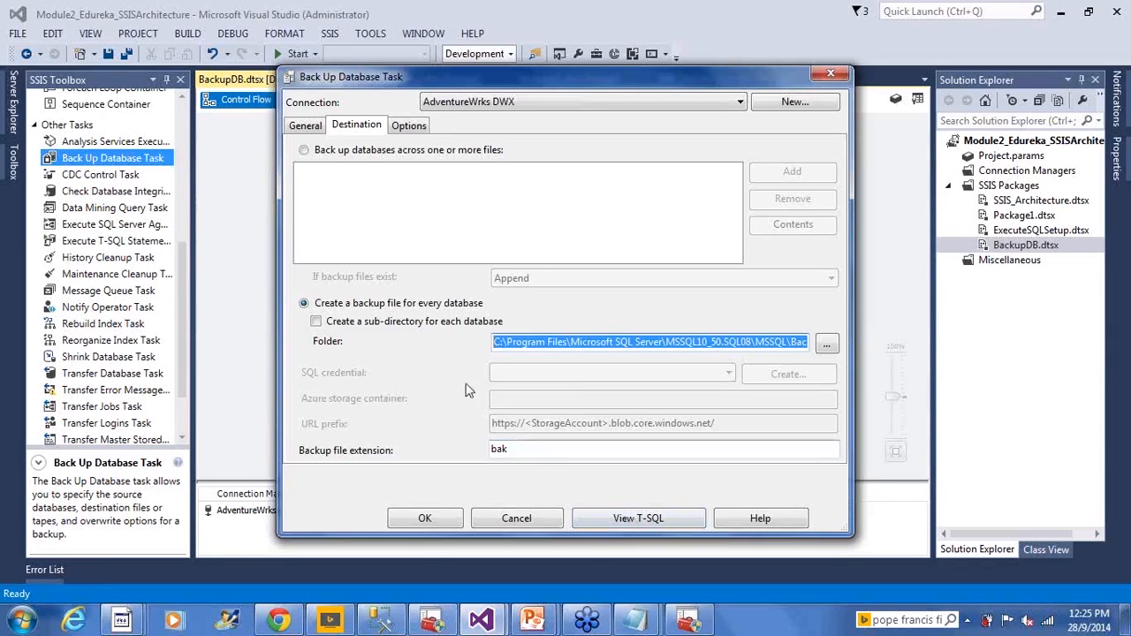
{"action": "left_click", "coordinate": [310, 126]}
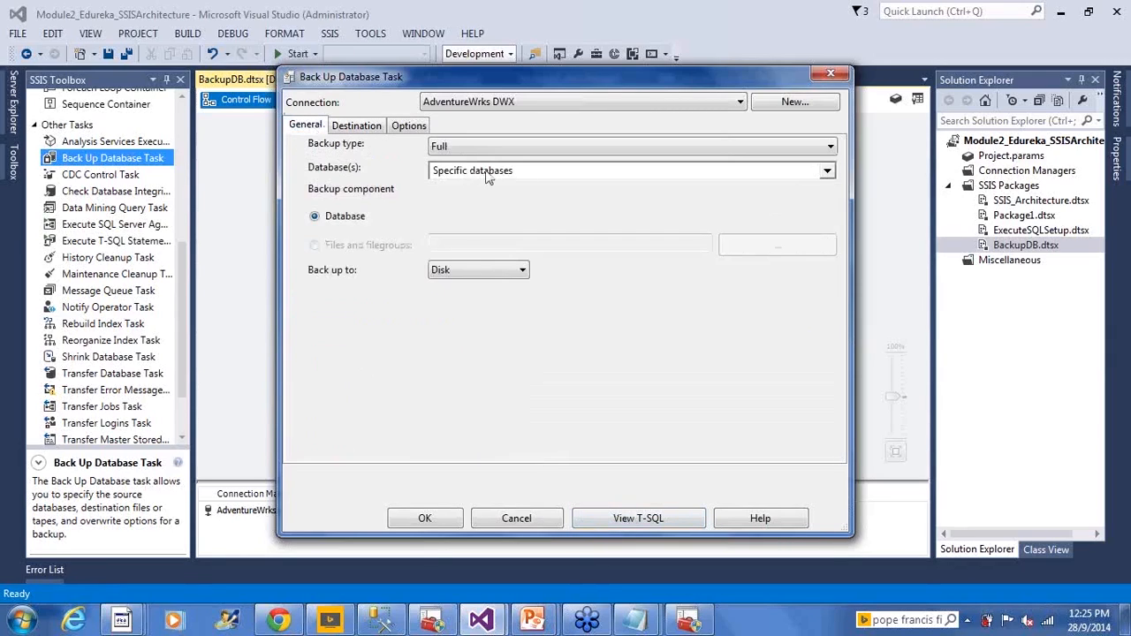
{"action": "left_click", "coordinate": [368, 126]}
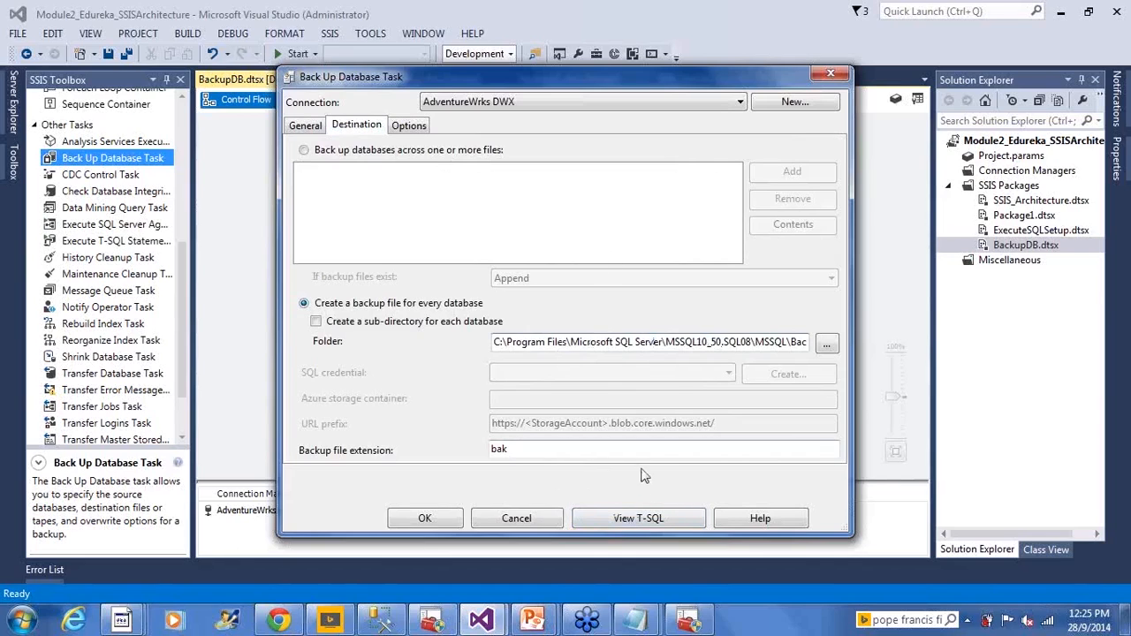
{"action": "left_click", "coordinate": [653, 522]}
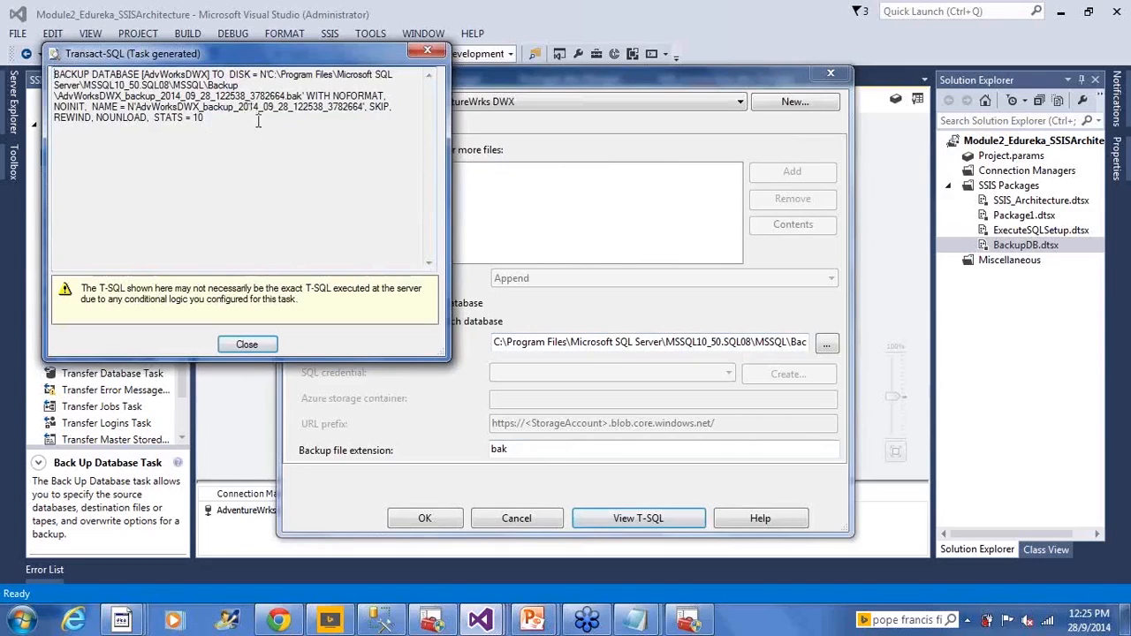
{"action": "left_click_drag", "start_coordinate": [205, 117], "coordinate": [53, 74]}
{"action": "right_click", "coordinate": [82, 87]}
{"action": "left_click", "coordinate": [132, 140]}
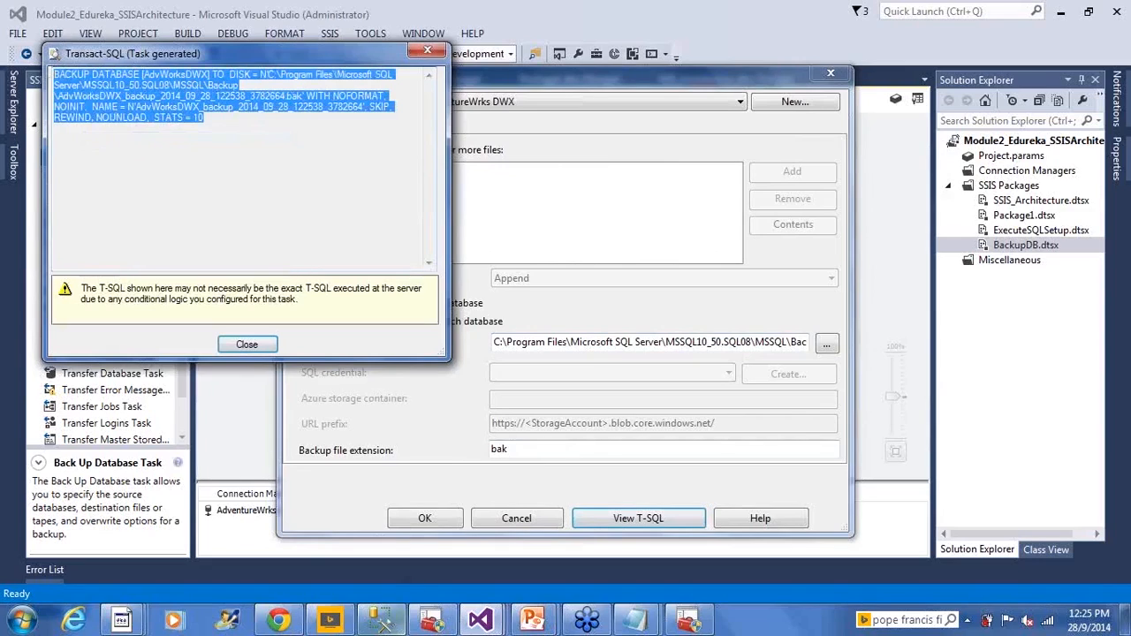
- Paste the generated BACKUP DATABASE statement at the end of SQLQuery1.sql in Management Studio and examine its full length
{"action": "left_click", "coordinate": [388, 623]}
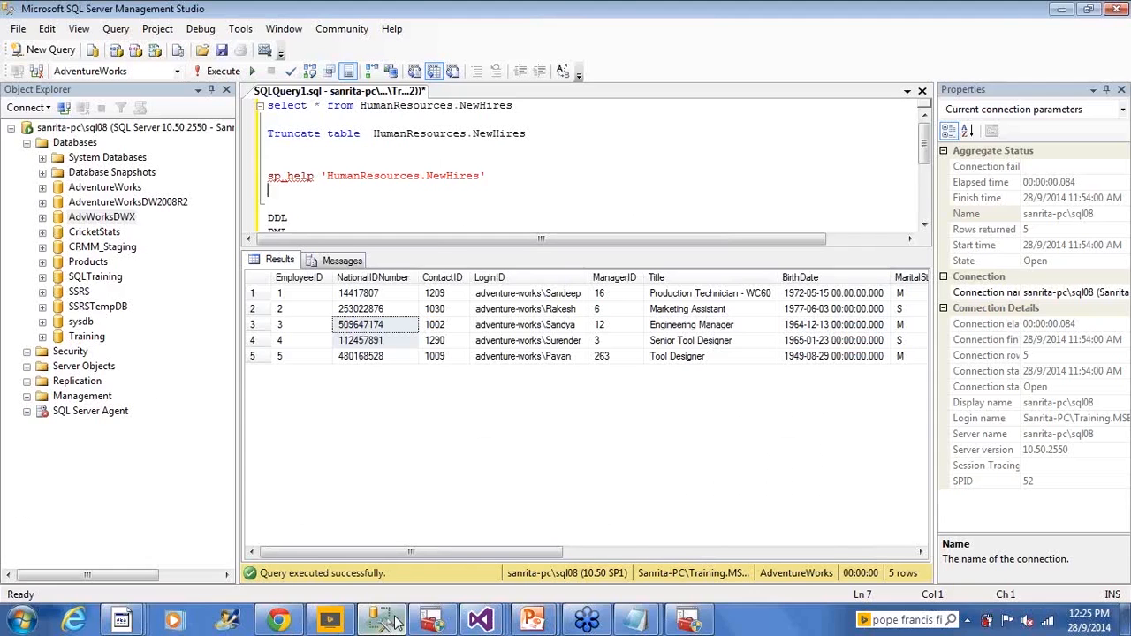
{"action": "scroll", "coordinate": [631, 204], "scroll_direction": "down", "scroll_amount": 4}
{"action": "left_click", "coordinate": [599, 196]}
{"action": "key", "text": "Return"}
{"action": "key", "text": "Return"}
{"action": "key", "text": "Return"}
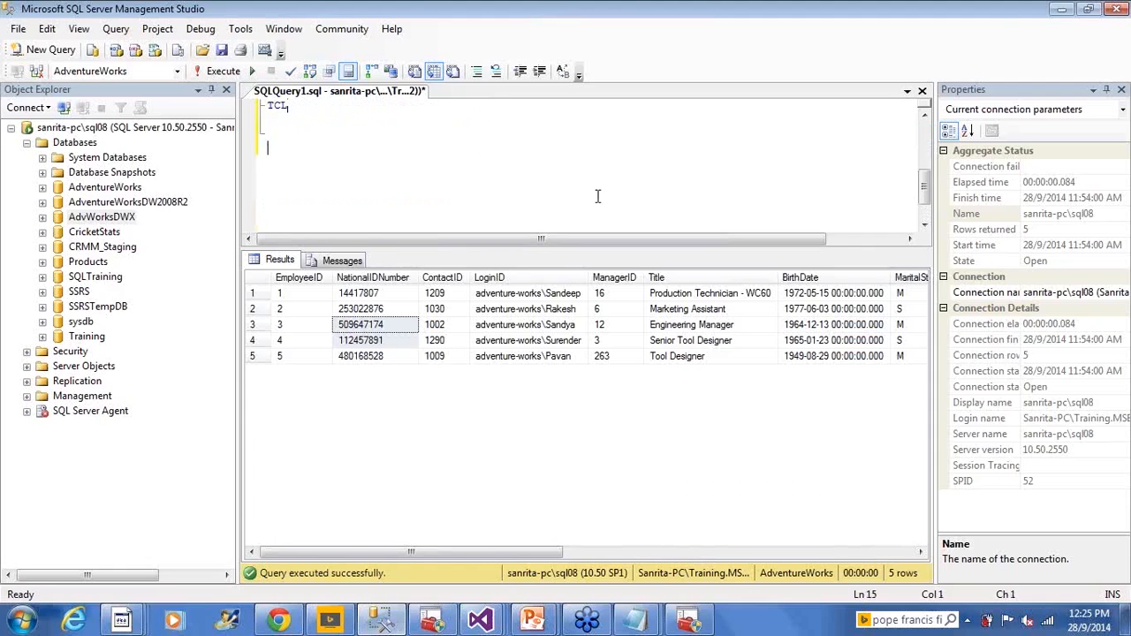
{"action": "key", "text": "ctrl+v"}
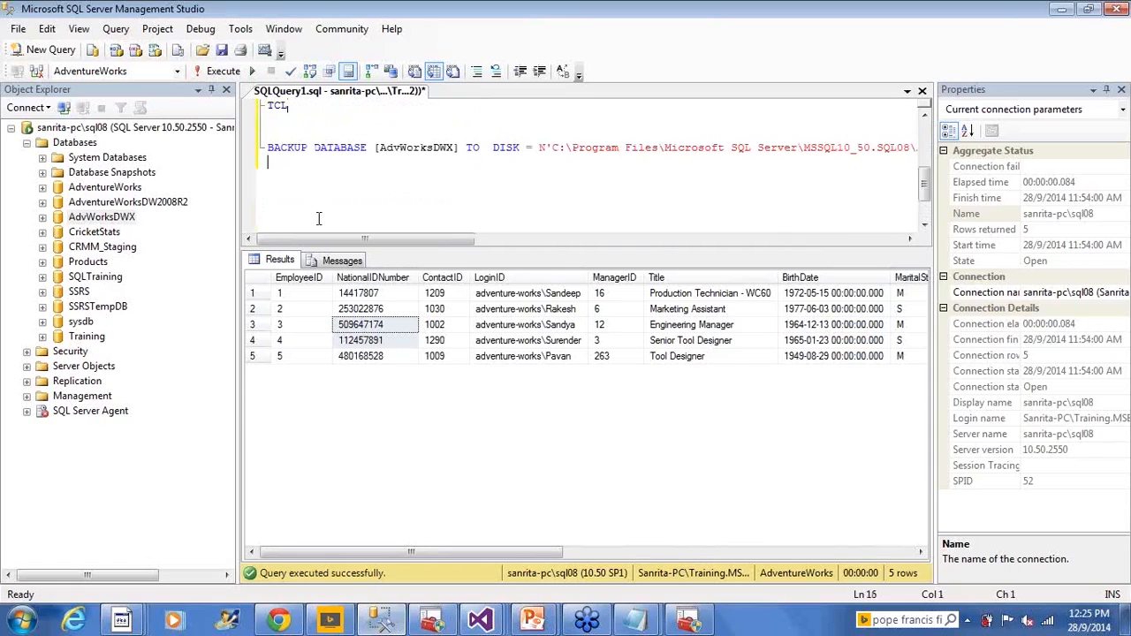
{"action": "left_click_drag", "start_coordinate": [367, 240], "coordinate": [549, 148]}
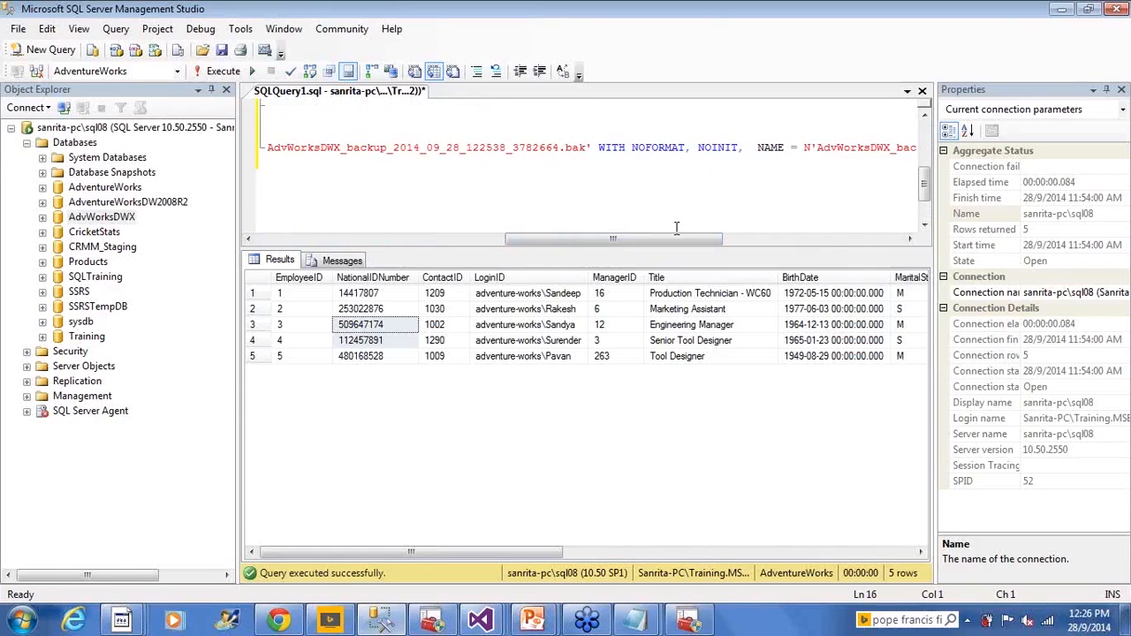
{"action": "left_click_drag", "start_coordinate": [677, 239], "coordinate": [292, 247]}
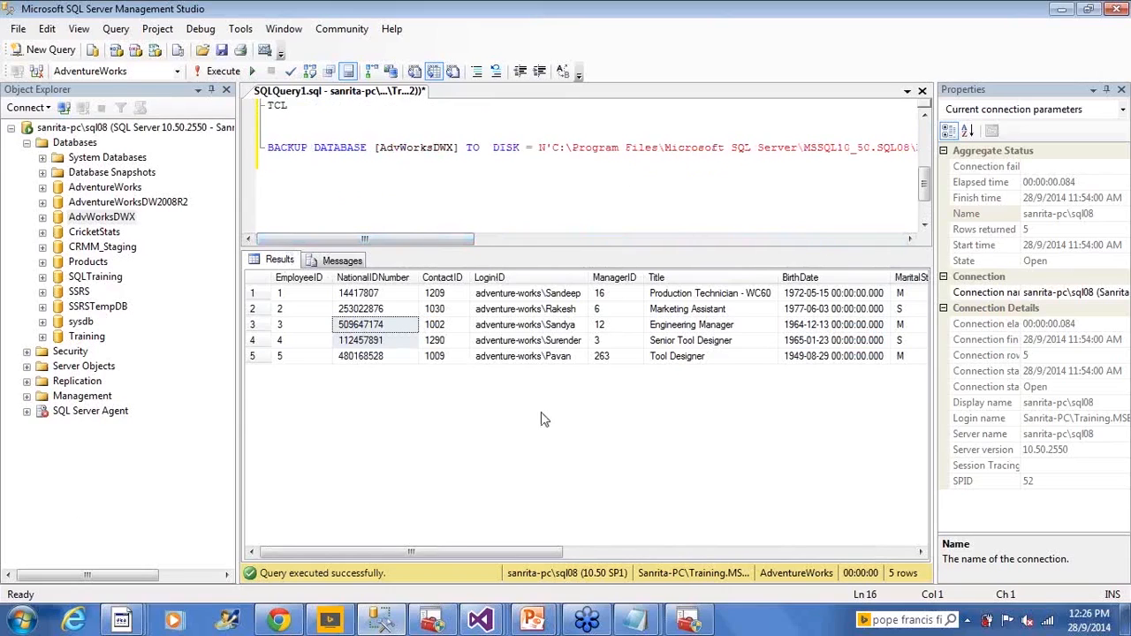
{"action": "mouse_move", "coordinate": [489, 619]}
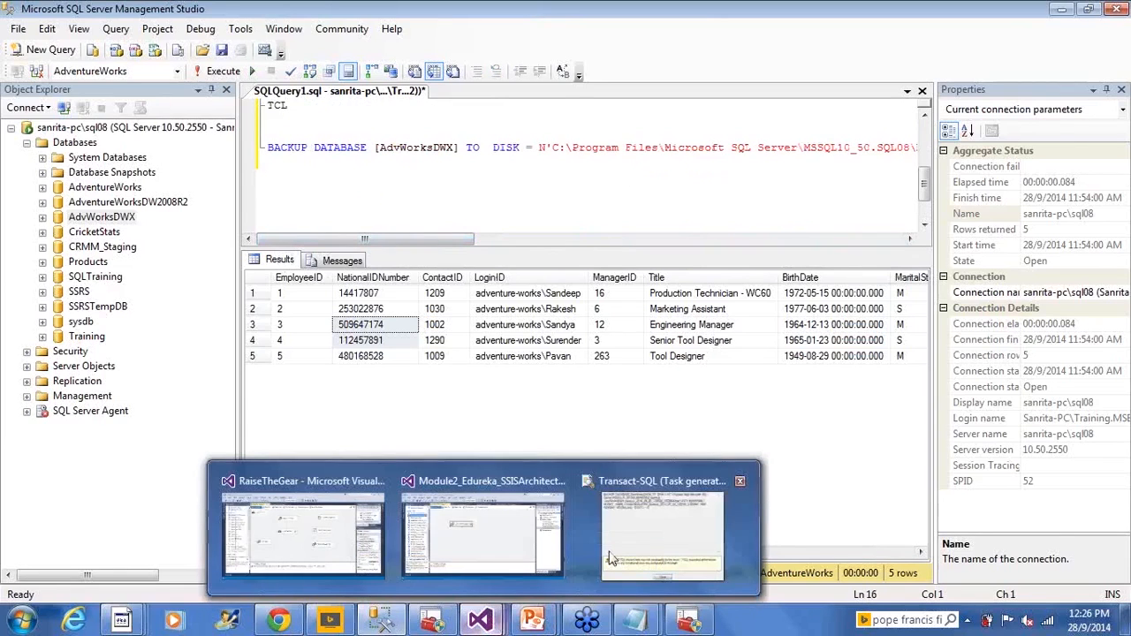
- Close the generated T-SQL view, recheck the backup task's options and general settings, accept them and save the BackupDB.dtsx package
{"action": "left_click", "coordinate": [658, 535]}
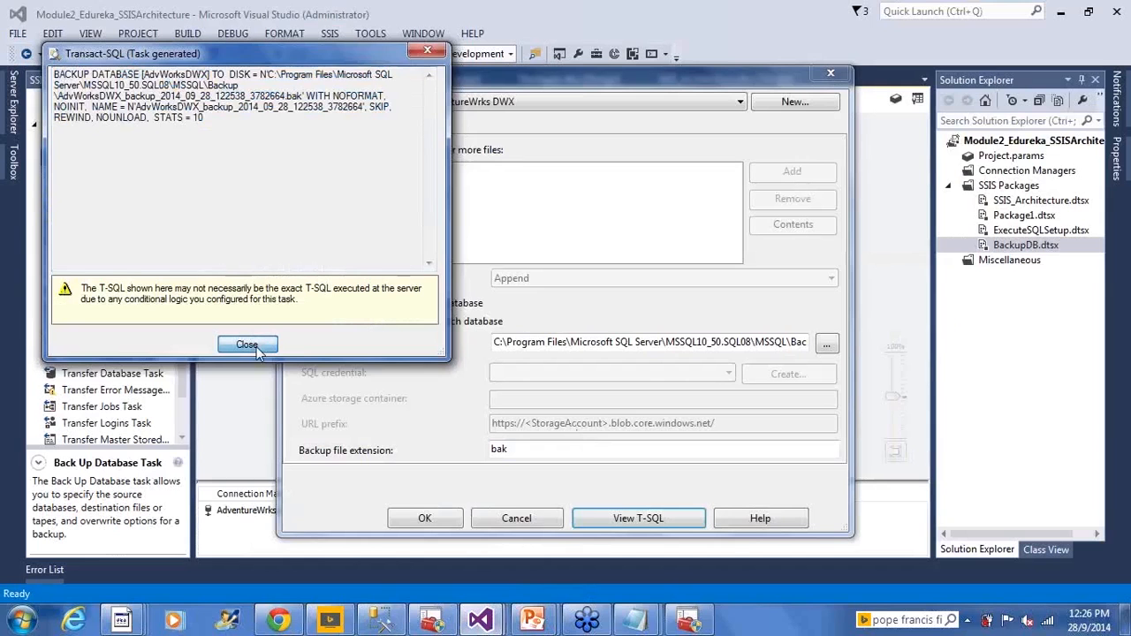
{"action": "left_click", "coordinate": [247, 345]}
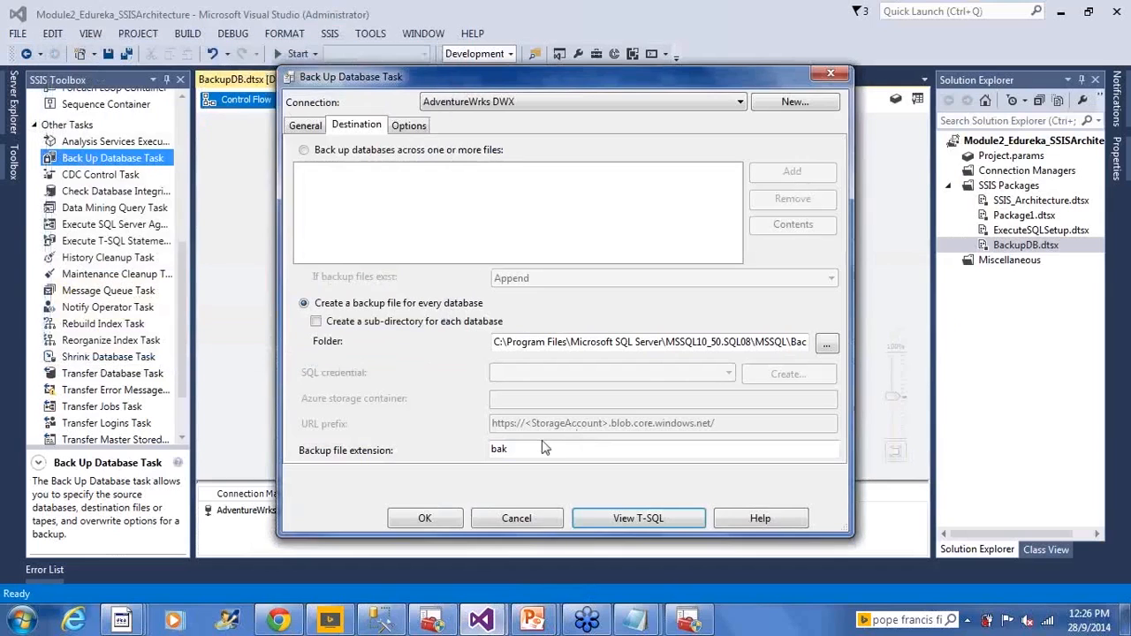
{"action": "left_click", "coordinate": [408, 126]}
{"action": "left_click", "coordinate": [305, 125]}
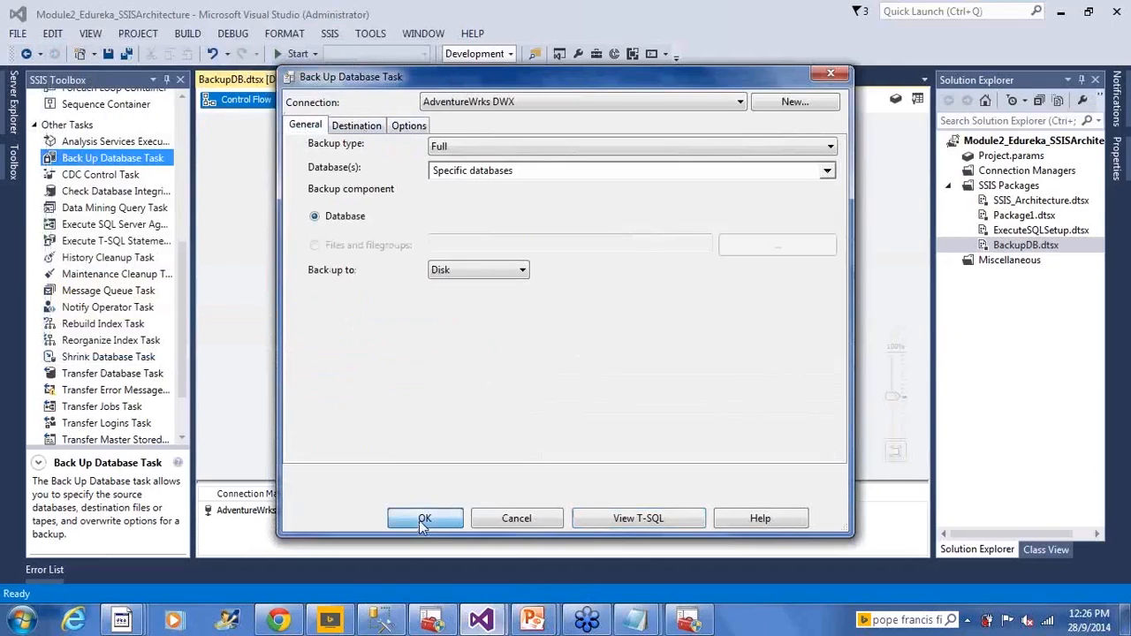
{"action": "left_click", "coordinate": [424, 521]}
{"action": "left_click", "coordinate": [106, 55]}
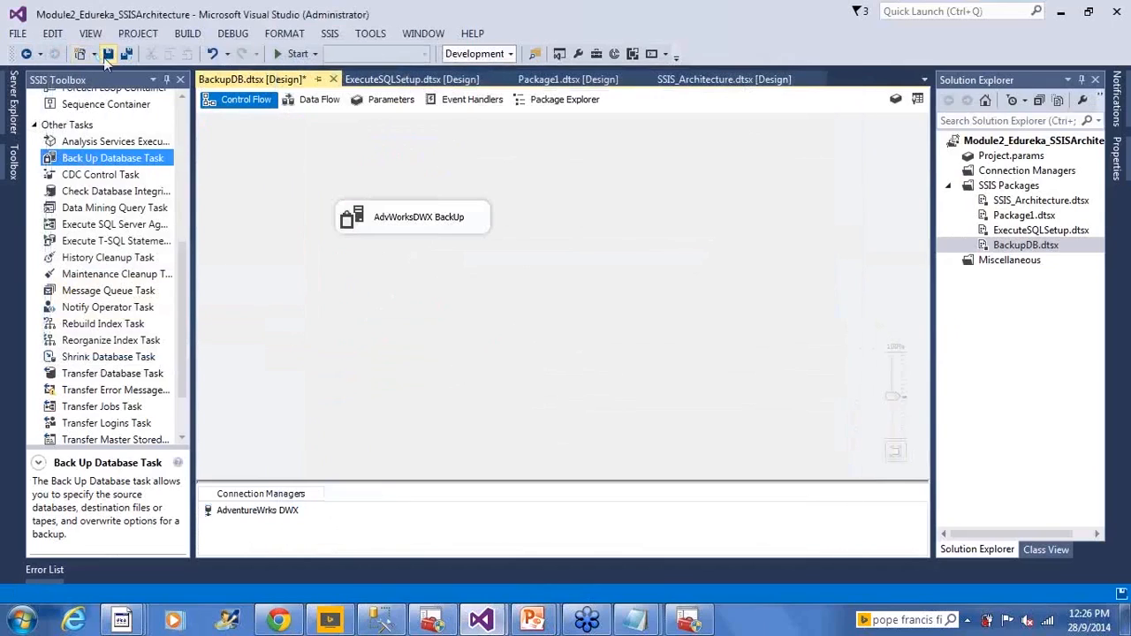
- Check the Backup folder's contents in Windows Explorer, then return to Visual Studio and execute the BackupDB.dtsx package
{"action": "key", "text": "alt+Tab"}
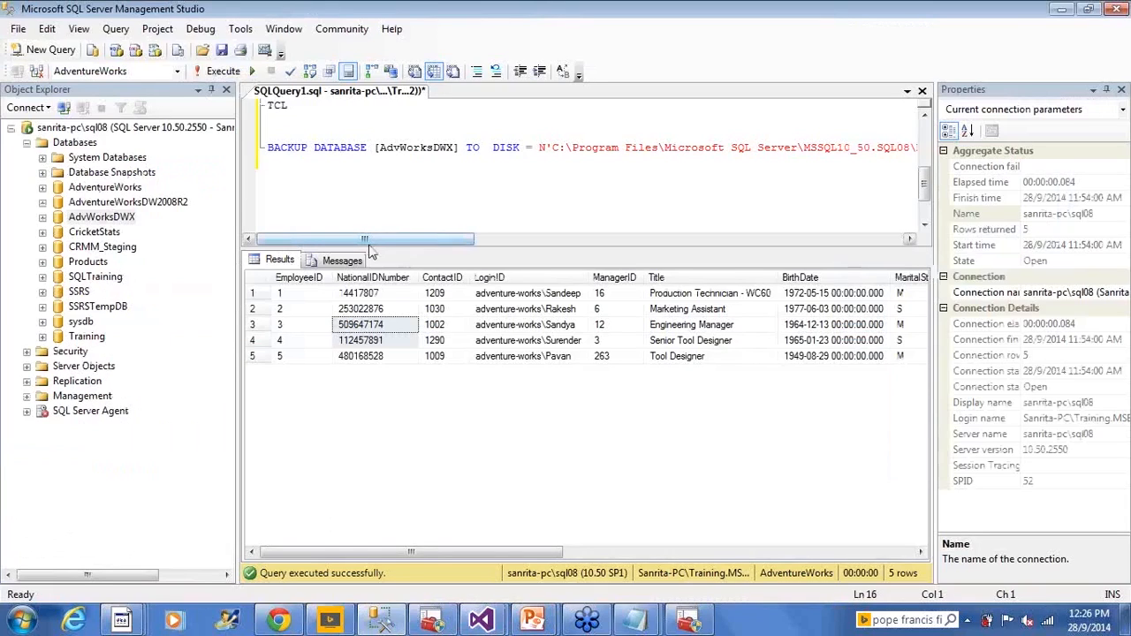
{"action": "key", "text": "alt+Tab"}
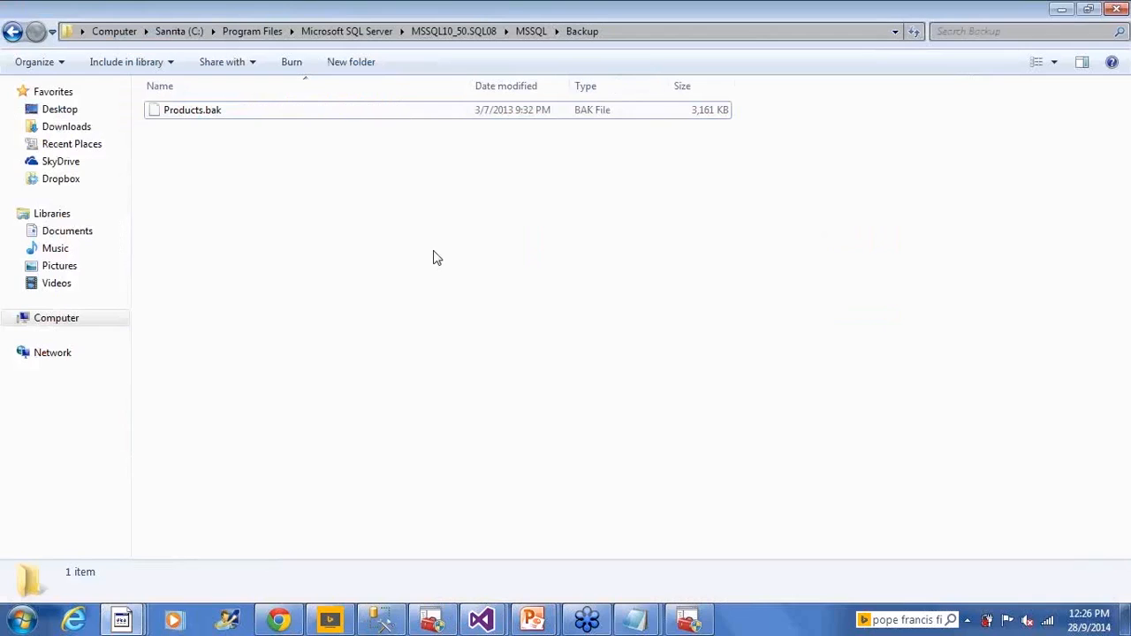
{"action": "key", "text": "alt+Tab"}
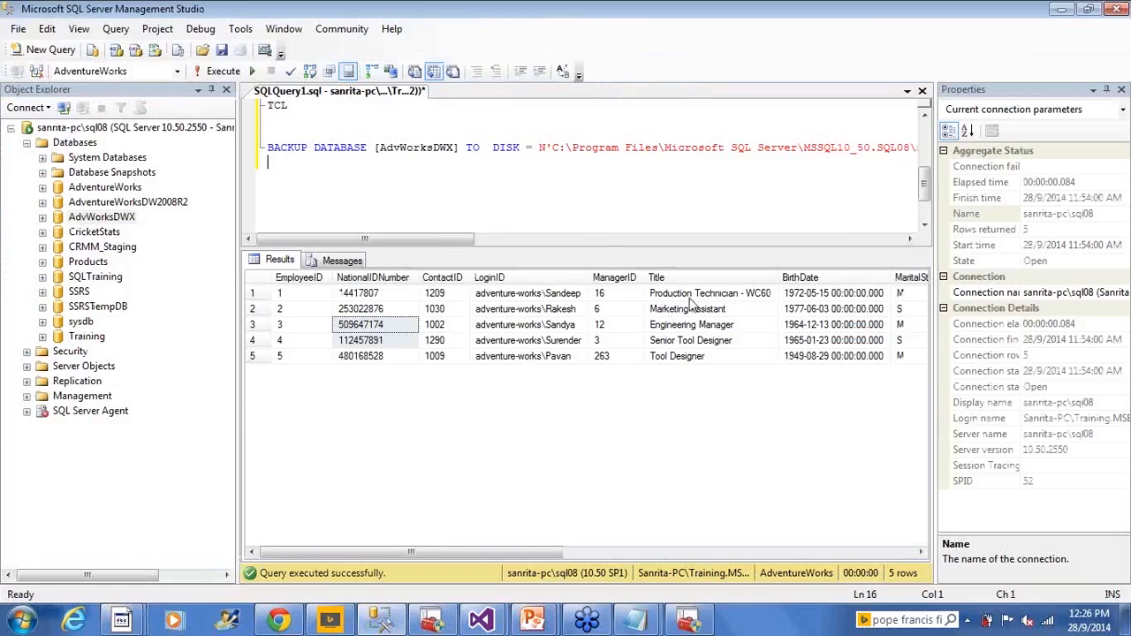
{"action": "key", "text": "alt+Tab"}
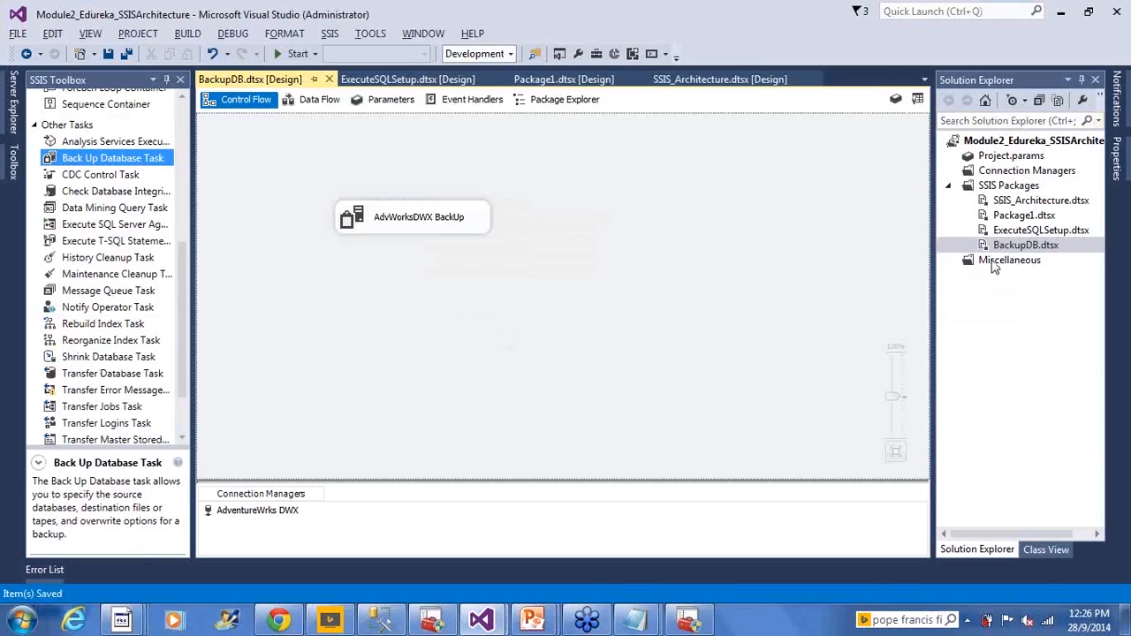
{"action": "right_click", "coordinate": [1005, 246]}
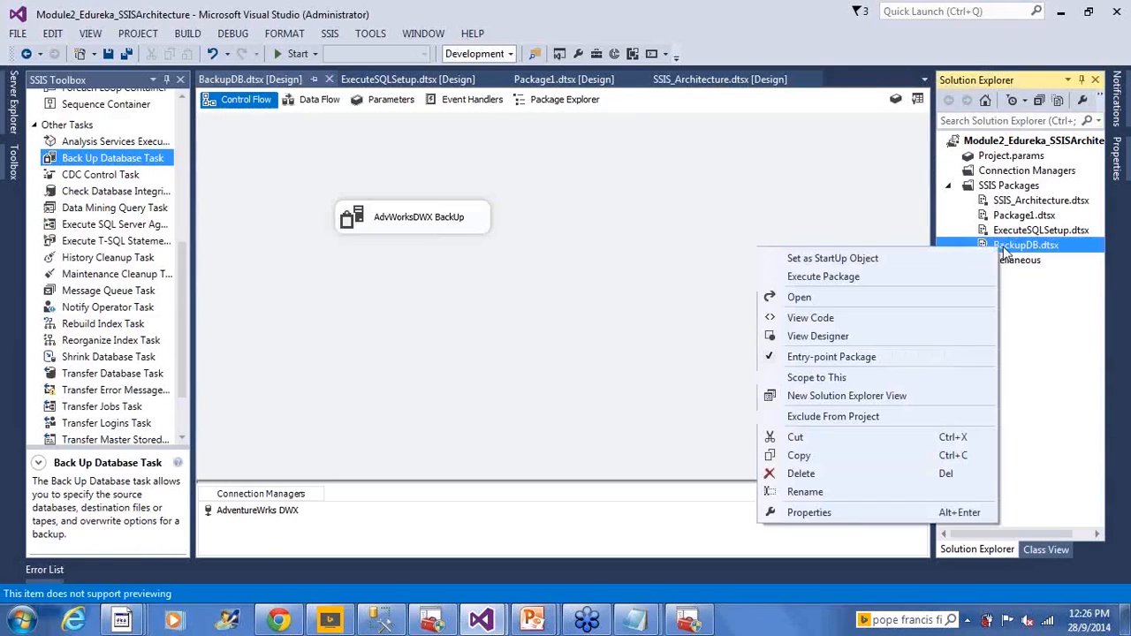
{"action": "left_click", "coordinate": [869, 281]}
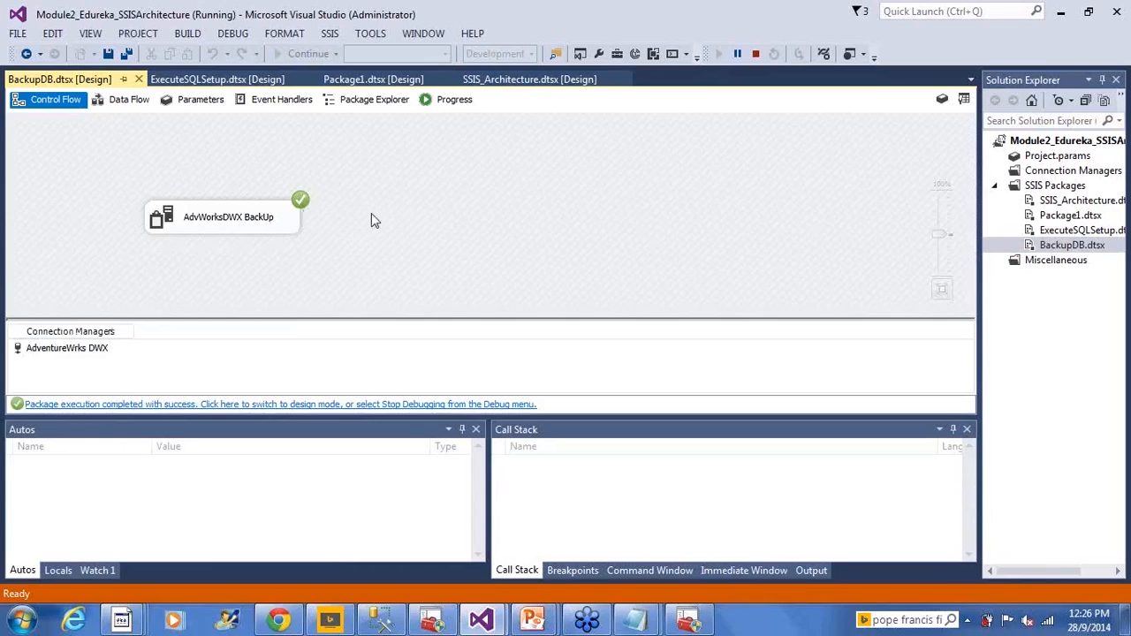
- Review the BackupDB package's execution progress log, return to the control flow and stop debugging
{"action": "left_click", "coordinate": [453, 100]}
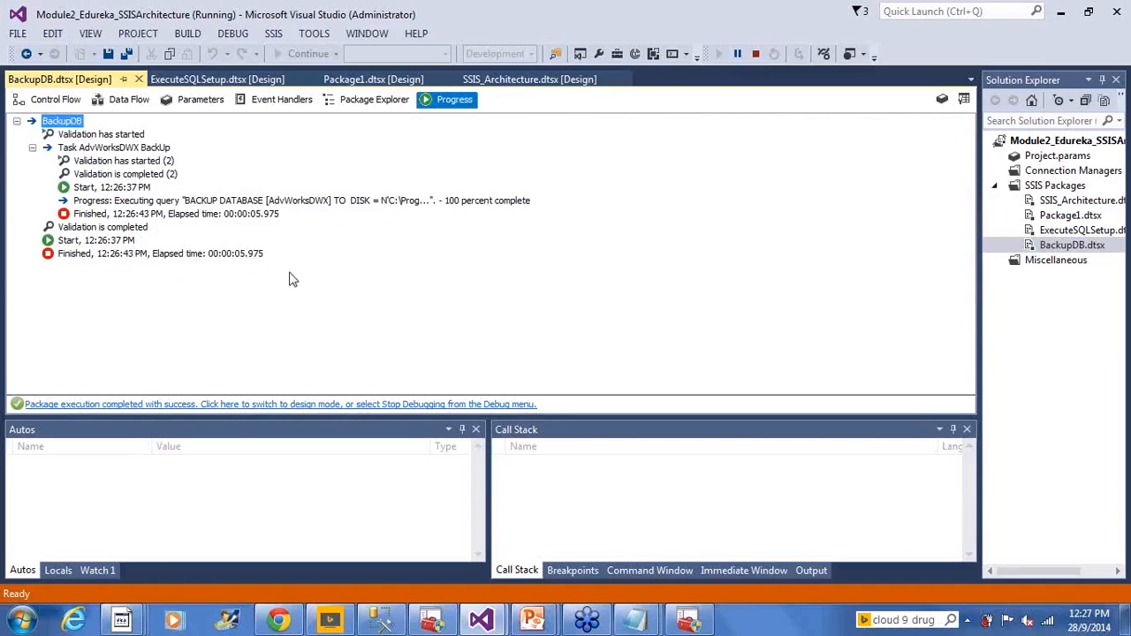
{"action": "left_click", "coordinate": [258, 255]}
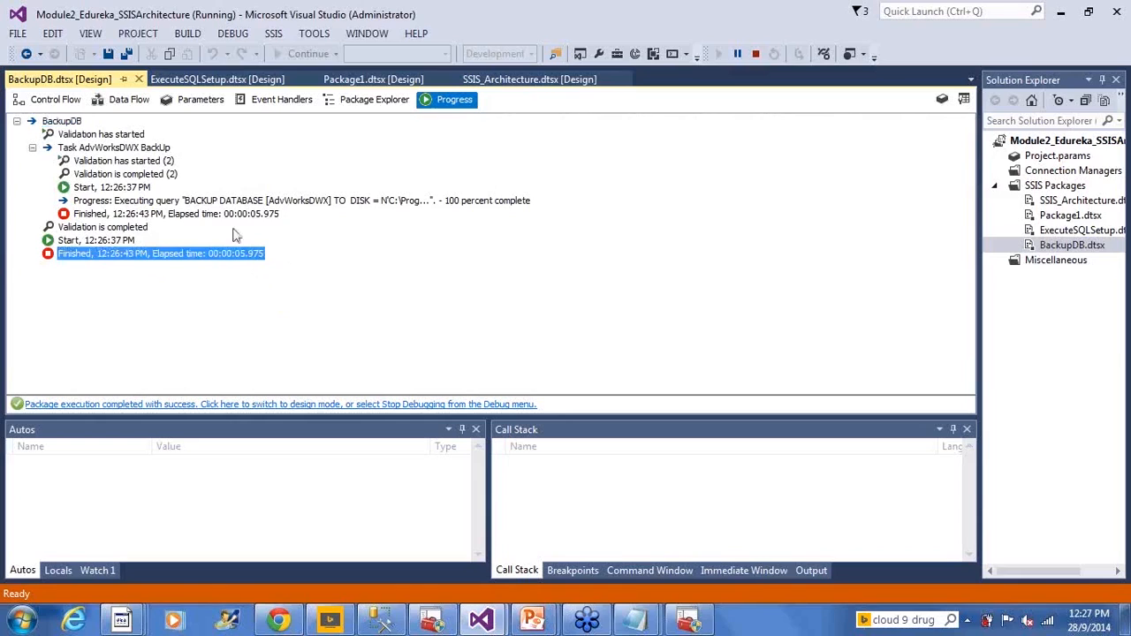
{"action": "left_click", "coordinate": [57, 101]}
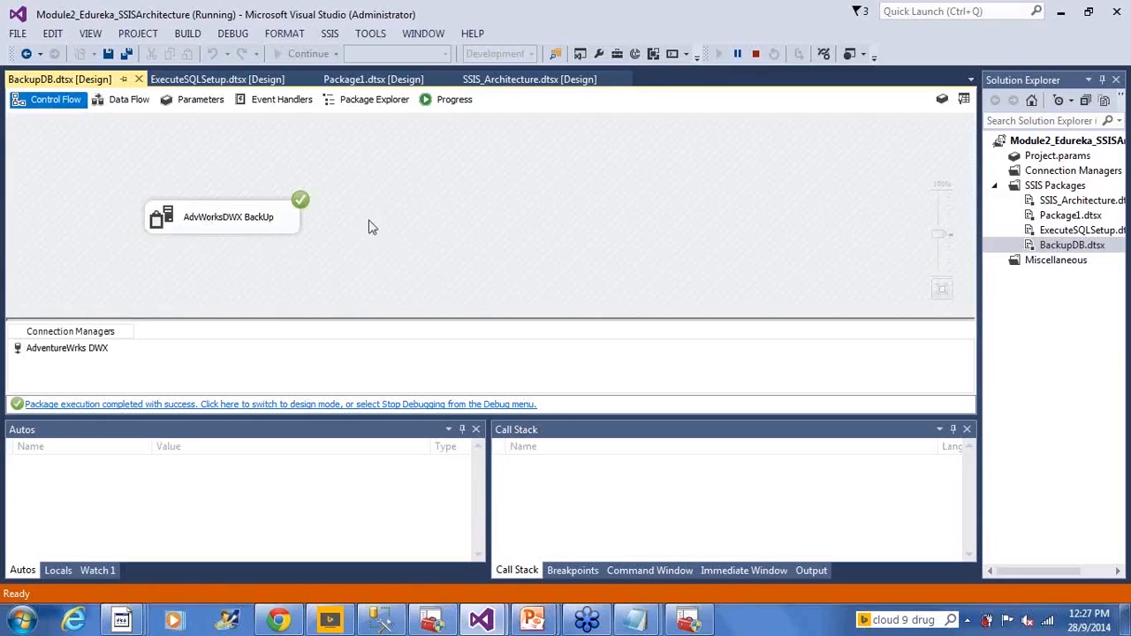
{"action": "left_click", "coordinate": [757, 55]}
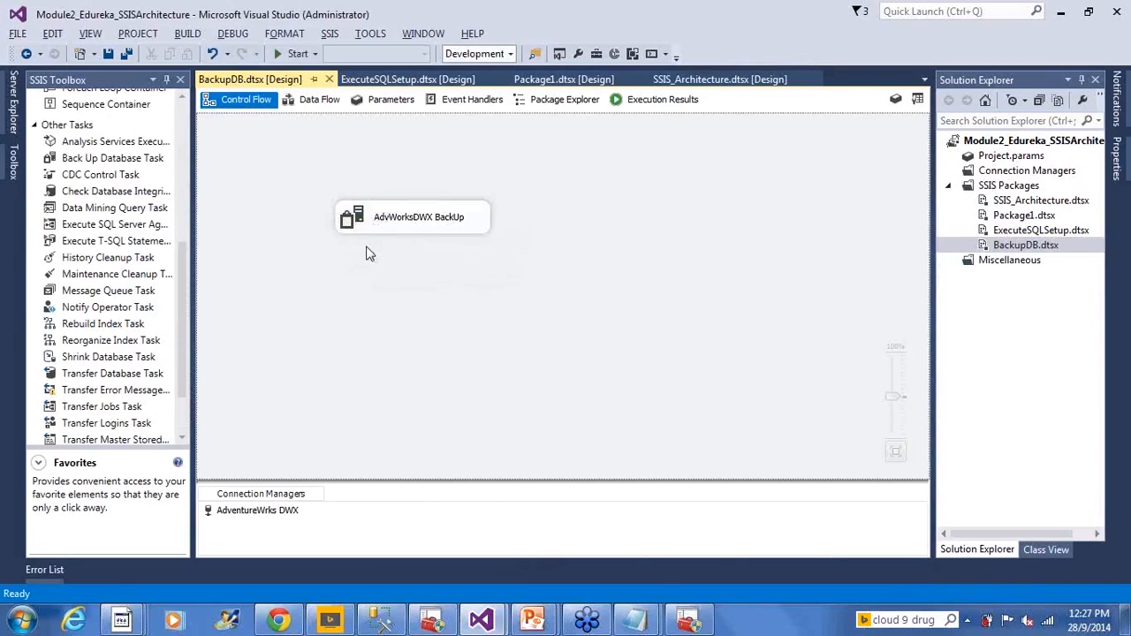
- Switch to the Backup folder in Windows Explorer and inspect the new AdvWorksDWX backup file's name, path, date and size
{"action": "left_click", "coordinate": [396, 222]}
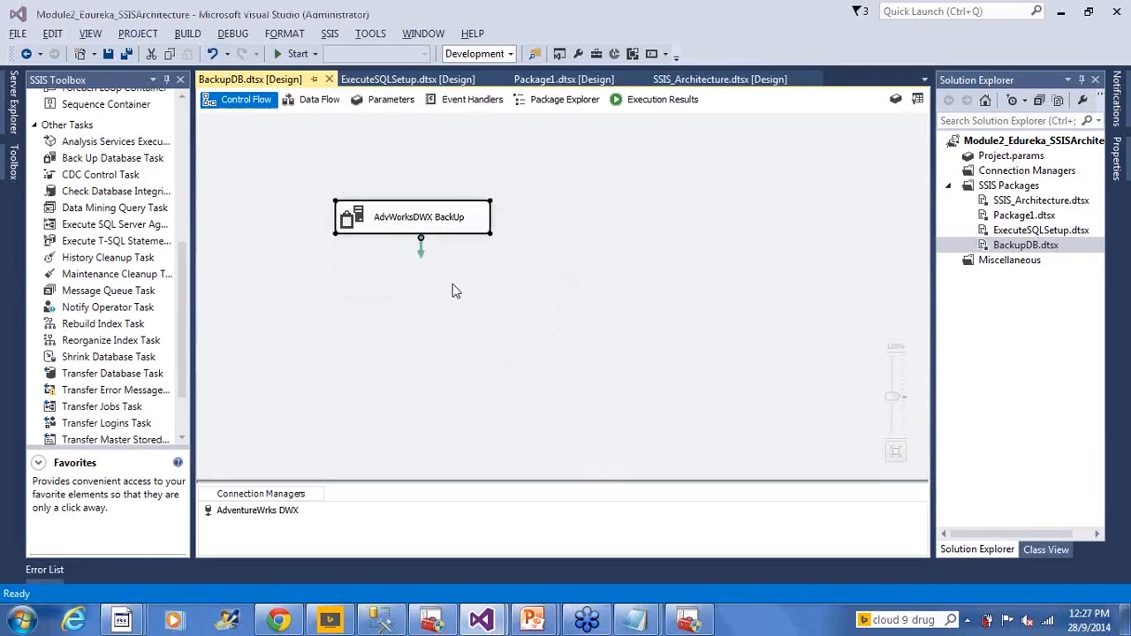
{"action": "key", "text": "alt+Tab"}
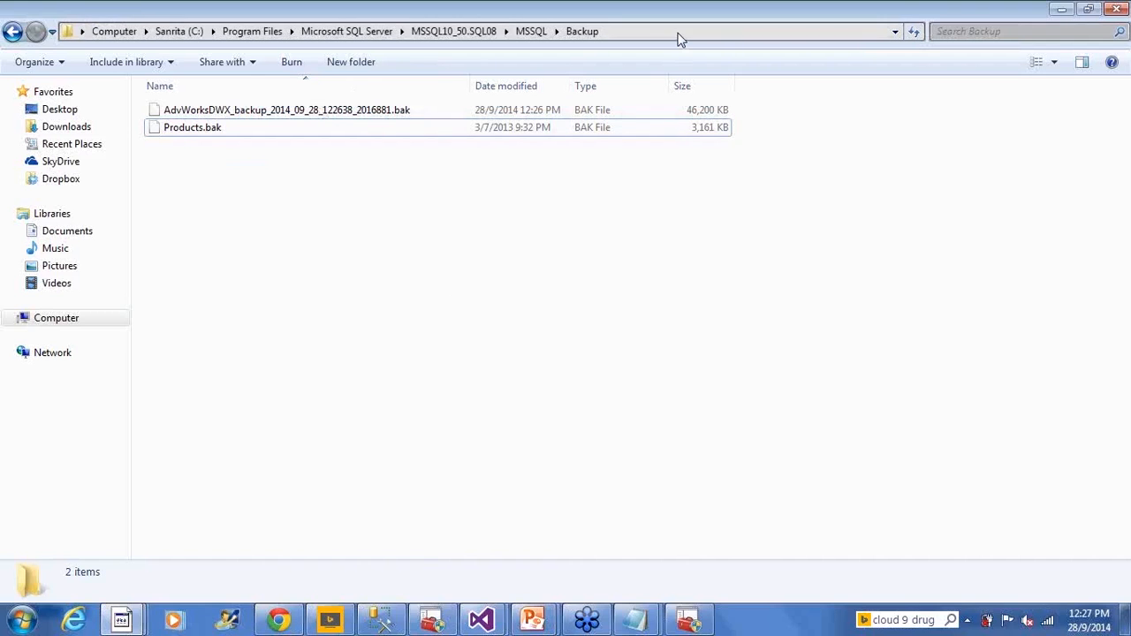
{"action": "left_click", "coordinate": [680, 37]}
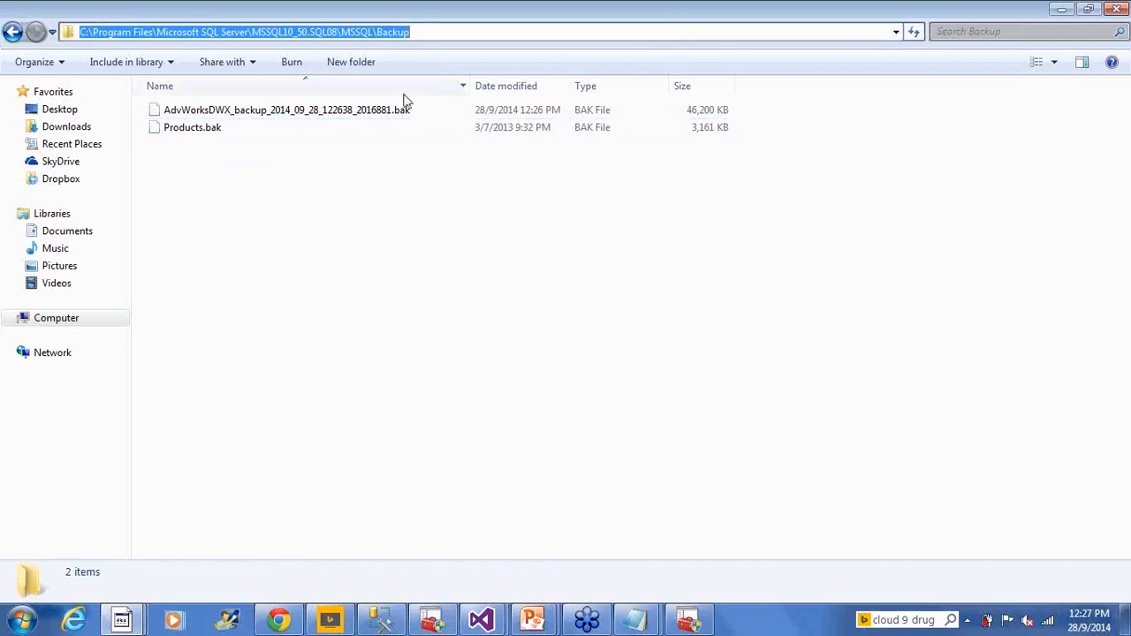
{"action": "left_click", "coordinate": [305, 117]}
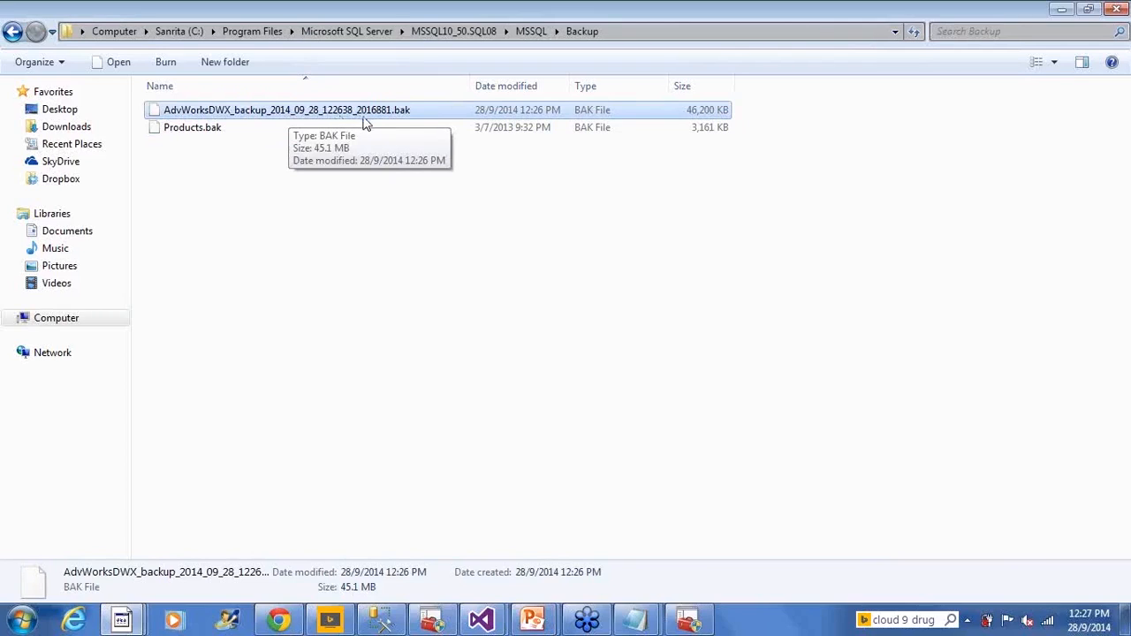
{"action": "left_click", "coordinate": [431, 231]}
{"action": "left_click", "coordinate": [728, 115]}
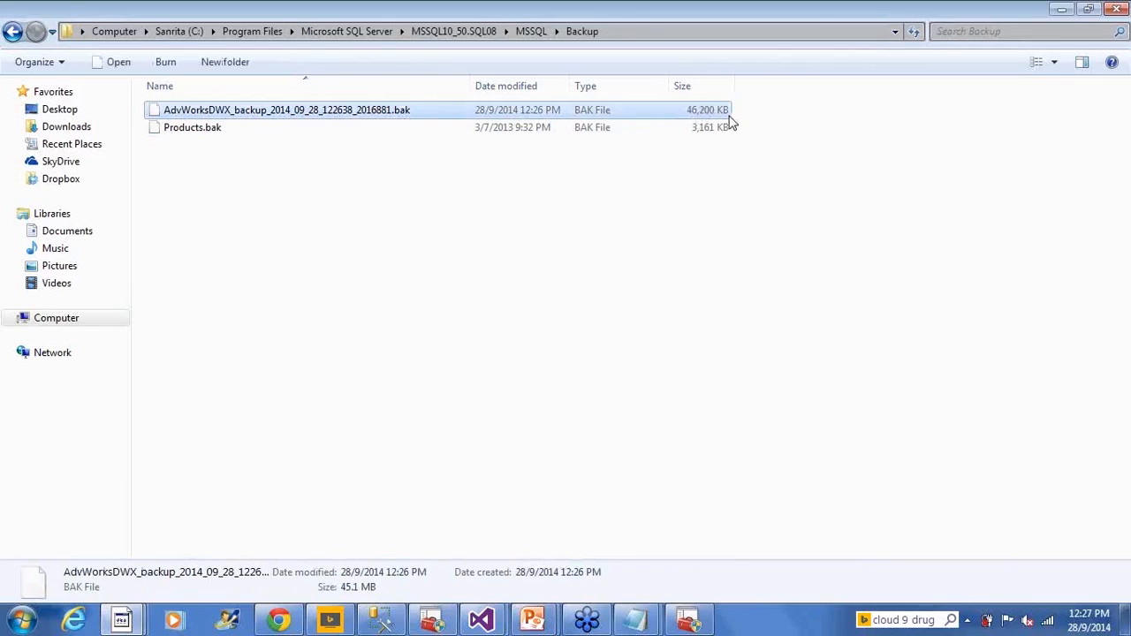
- Switch to the PowerPoint slide show and go through the Workflow Tasks slides up to slide 25, the workflow tasks demo
{"action": "left_click", "coordinate": [479, 624]}
{"action": "left_click", "coordinate": [565, 534]}
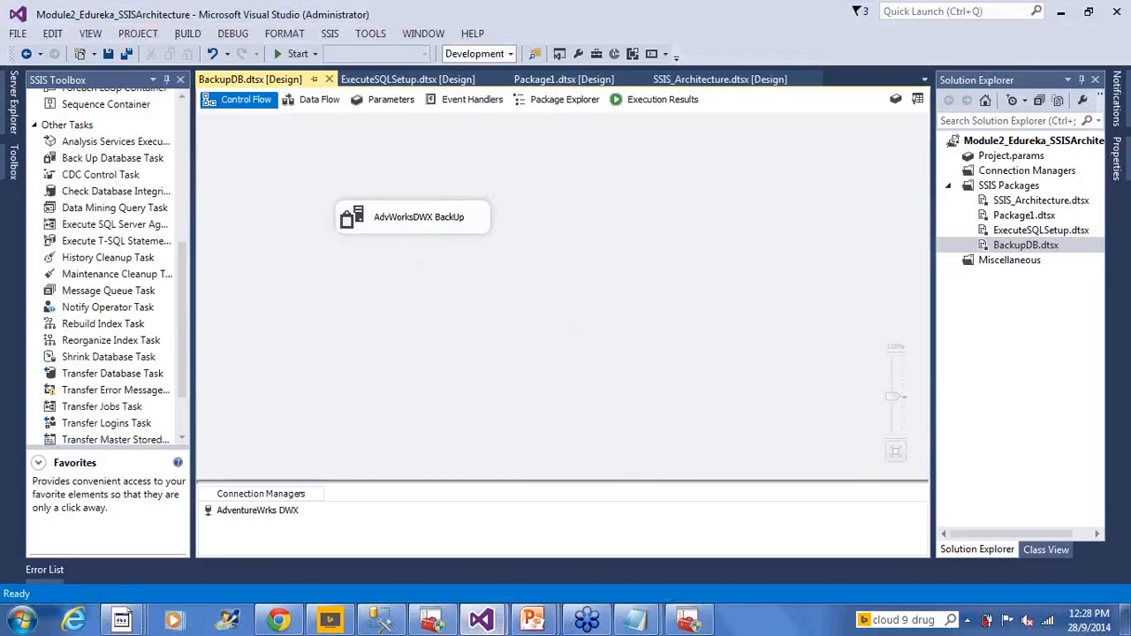
{"action": "mouse_move", "coordinate": [541, 616]}
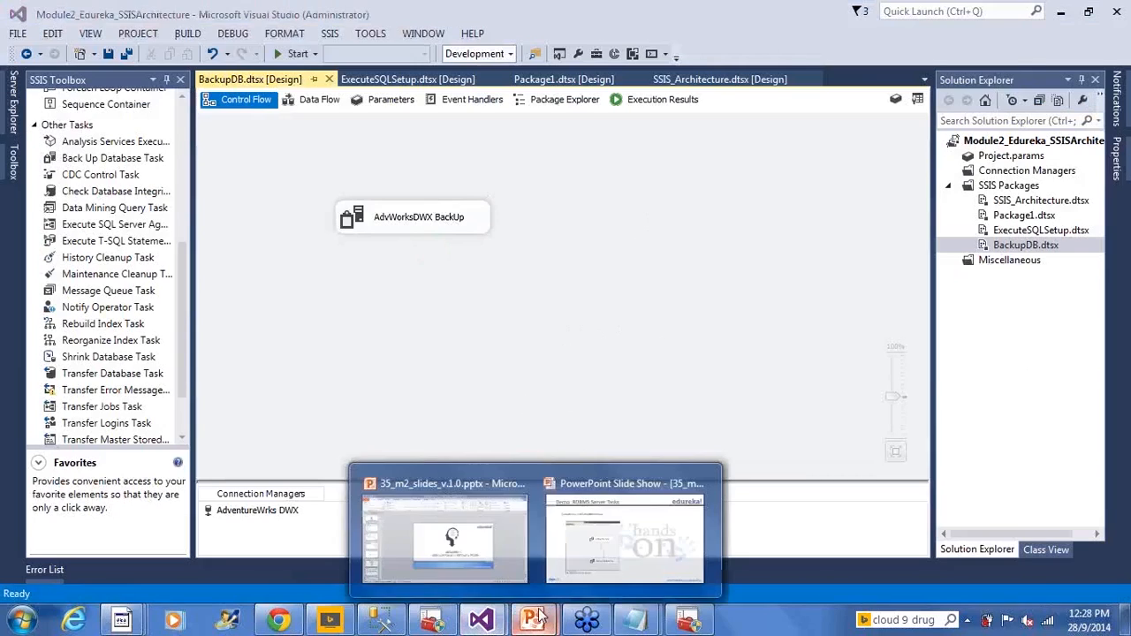
{"action": "left_click", "coordinate": [654, 552]}
{"action": "left_click", "coordinate": [654, 446]}
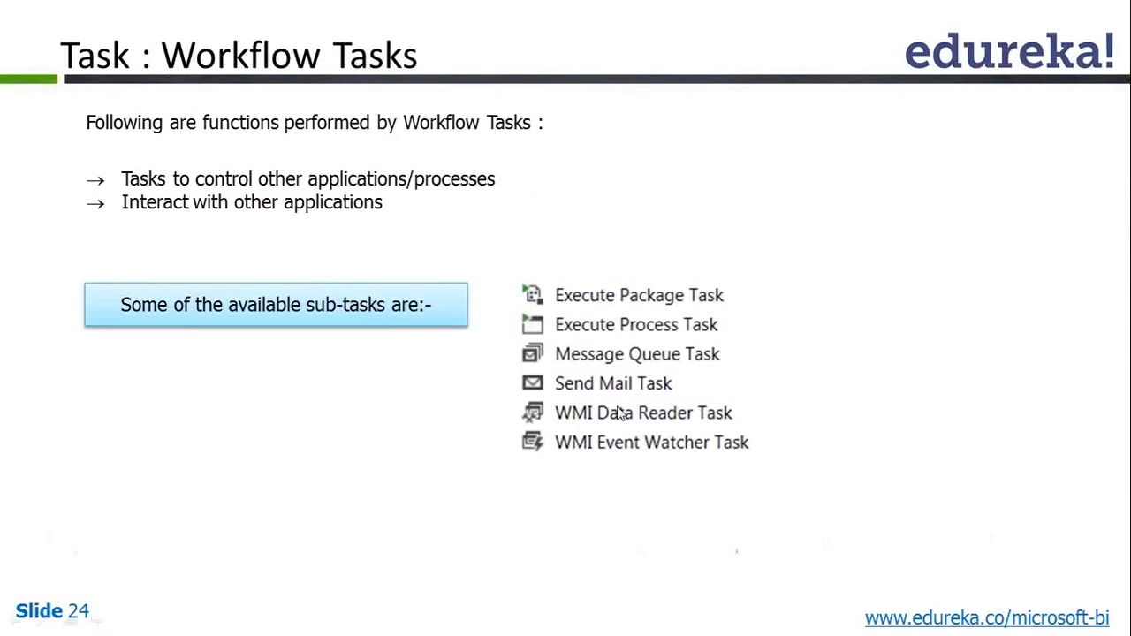
{"action": "left_click", "coordinate": [695, 451]}
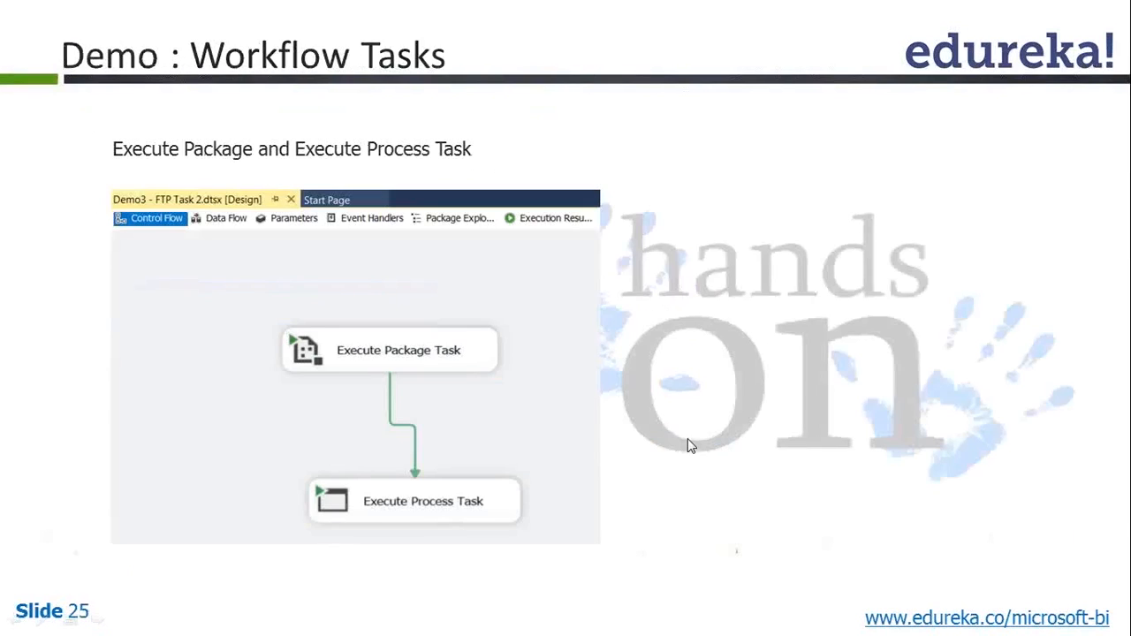
- Return to Visual Studio, add a new SSIS package to the project and rename it WorkFlowsTasks.dtsx
{"action": "key", "text": "alt+Tab"}
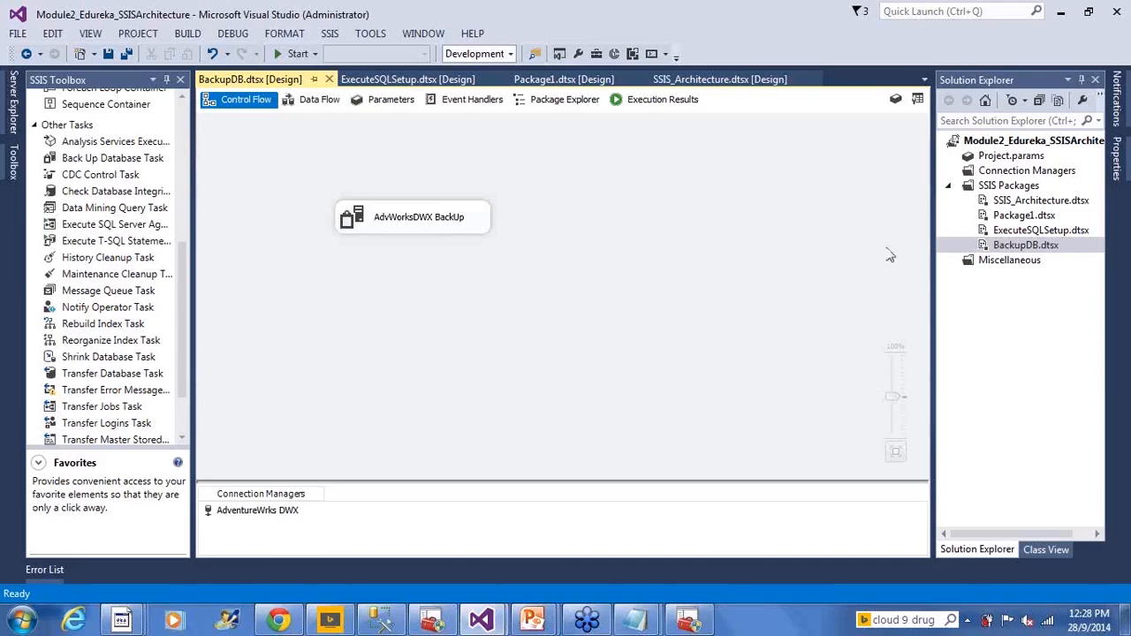
{"action": "right_click", "coordinate": [1007, 189]}
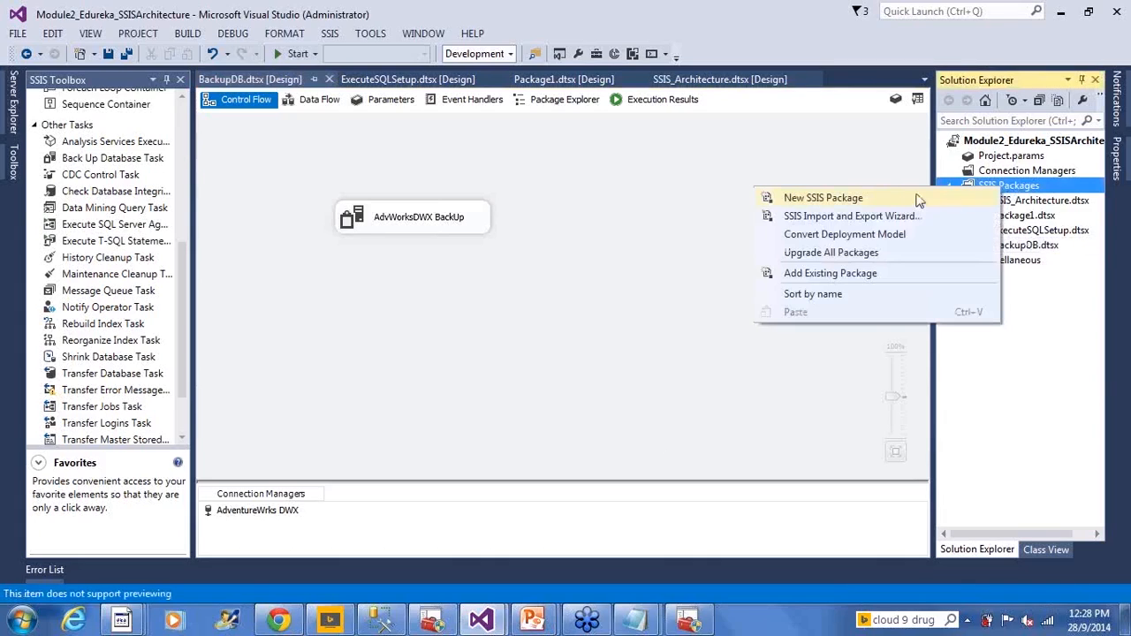
{"action": "left_click", "coordinate": [905, 202]}
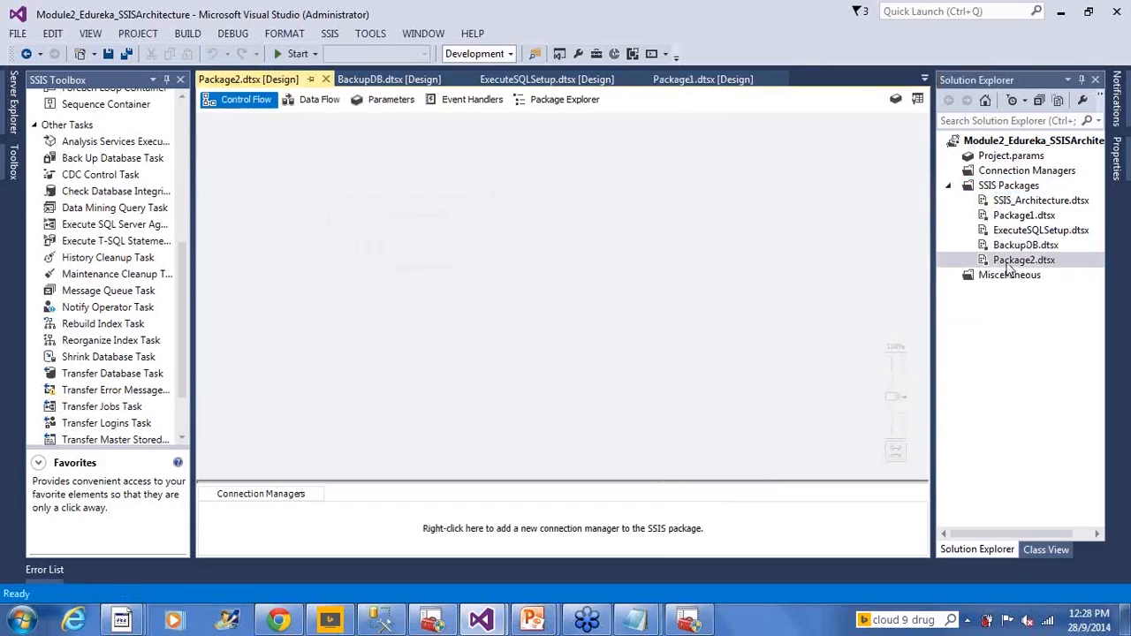
{"action": "left_click", "coordinate": [1010, 263]}
{"action": "type", "text": "WorkFlowsTas"}
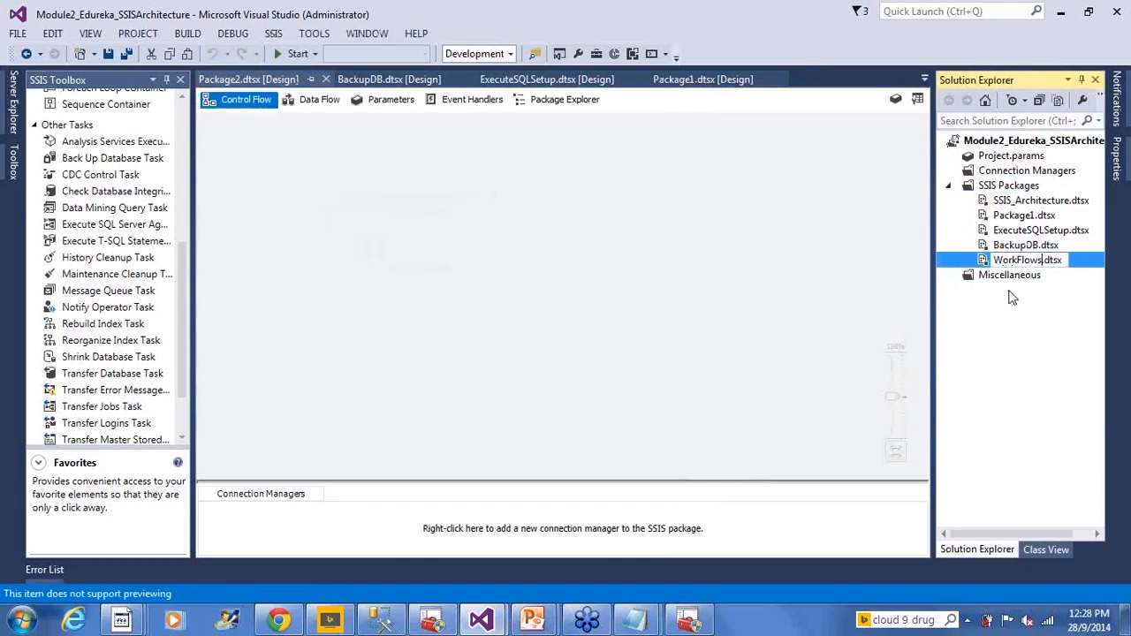
{"action": "type", "text": "ks"}
{"action": "key", "text": "Return"}
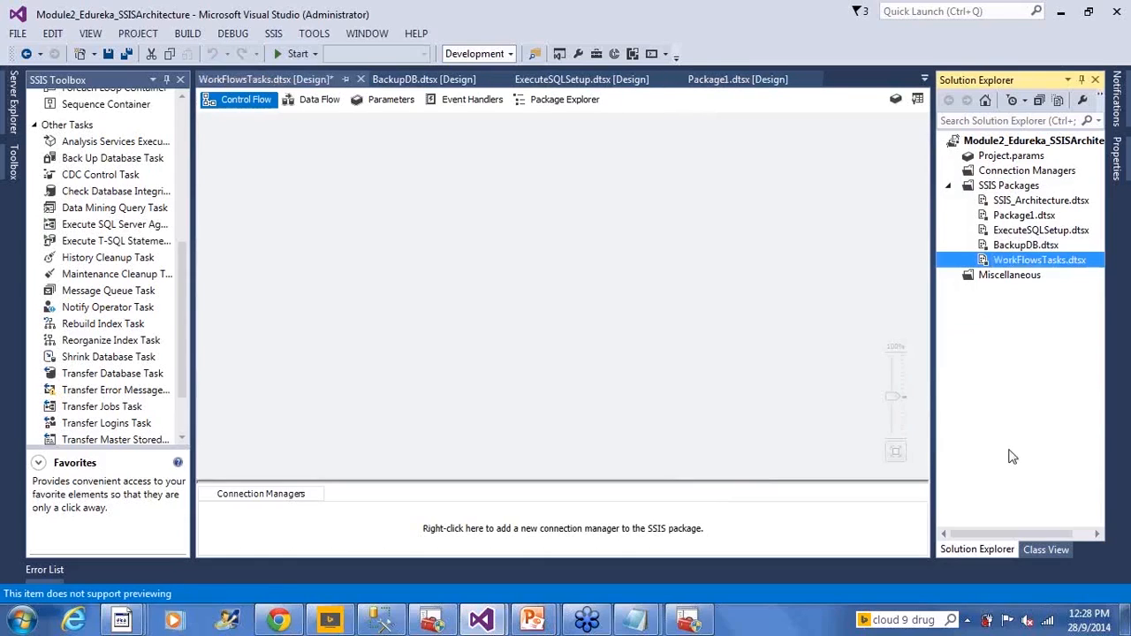
{"action": "left_click", "coordinate": [576, 189]}
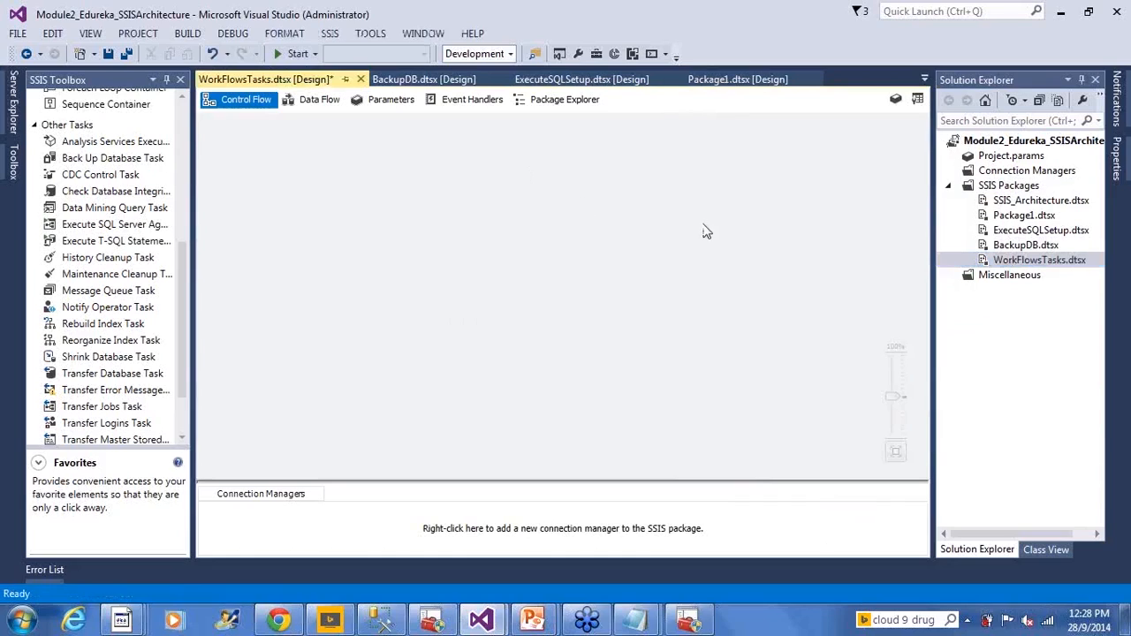
{"action": "left_click", "coordinate": [1025, 246]}
{"action": "left_click", "coordinate": [1027, 262]}
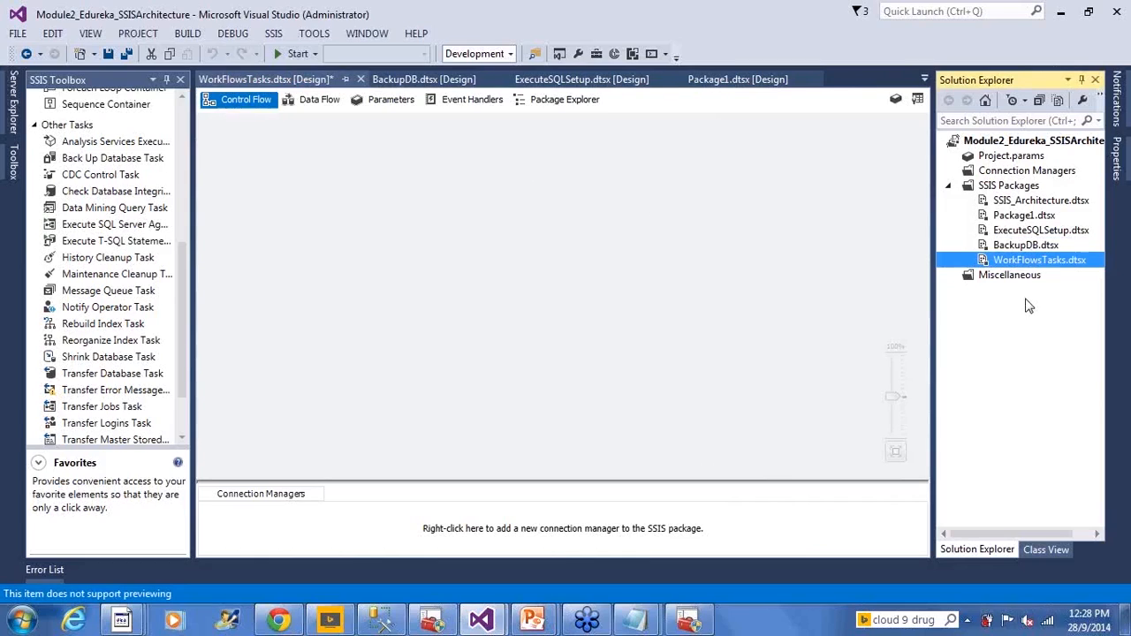
{"action": "left_click", "coordinate": [1021, 249]}
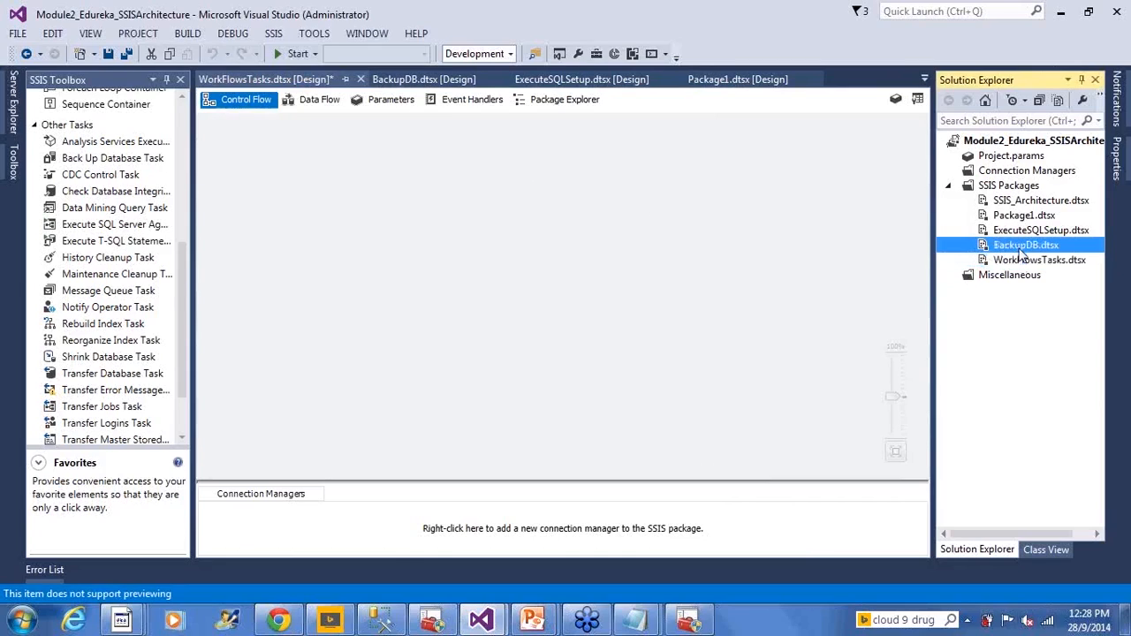
{"action": "left_click", "coordinate": [1020, 265]}
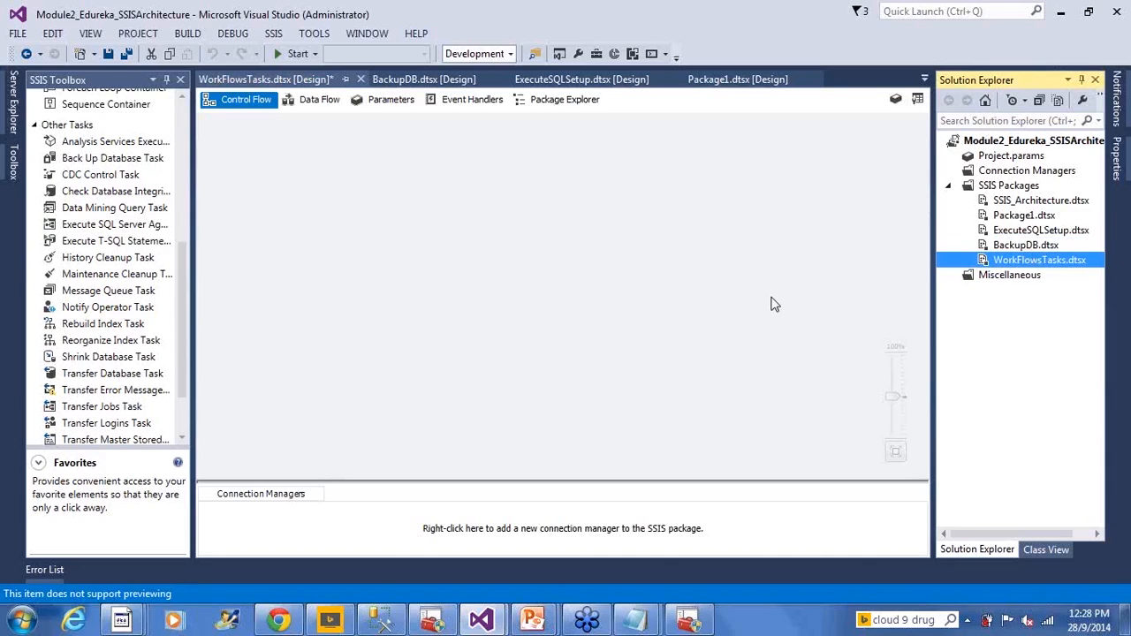
- Add an Execute Package Task to the WorkFlowsTasks control flow and rename it EPT_Exec_Child_Package
{"action": "left_click", "coordinate": [181, 128]}
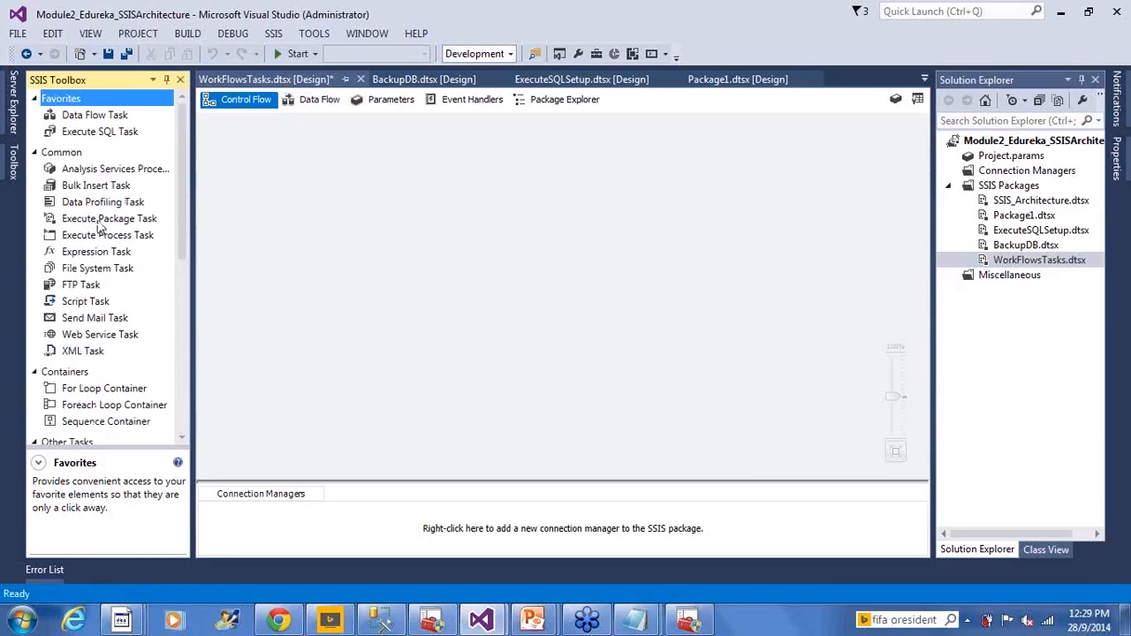
{"action": "left_click_drag", "start_coordinate": [99, 227], "coordinate": [357, 200]}
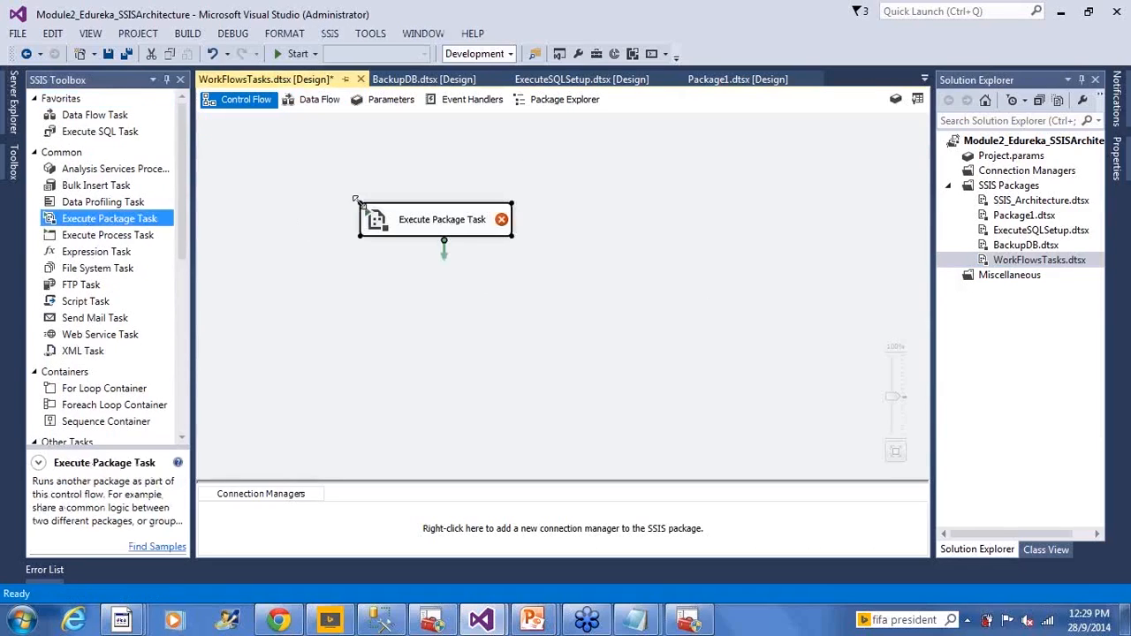
{"action": "left_click", "coordinate": [447, 221]}
{"action": "key", "text": "ctrl+a"}
{"action": "type", "text": "E"}
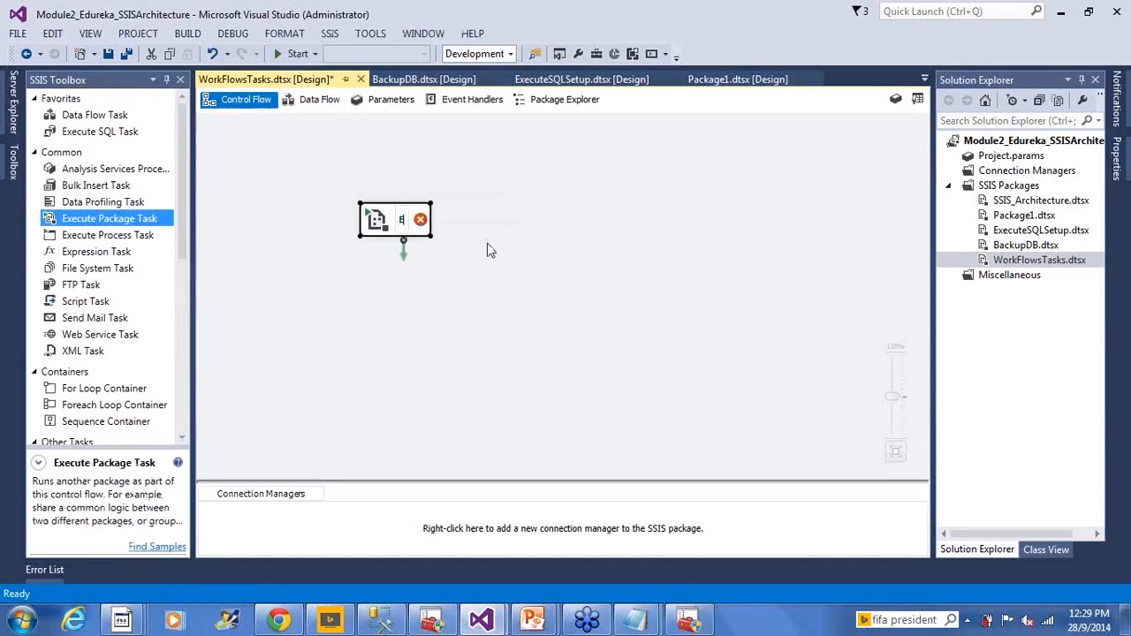
{"action": "type", "text": "PT_CHild_"}
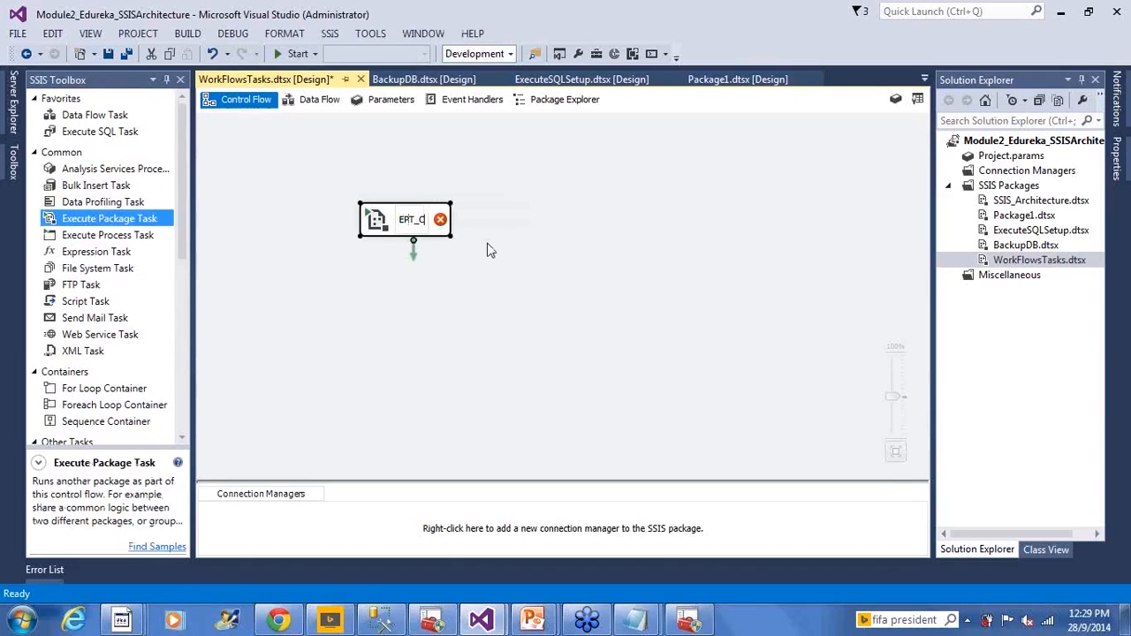
{"action": "key", "text": "BackSpace"}
{"action": "key", "text": "BackSpace"}
{"action": "key", "text": "BackSpace"}
{"action": "key", "text": "BackSpace"}
{"action": "key", "text": "BackSpace"}
{"action": "key", "text": "BackSpace"}
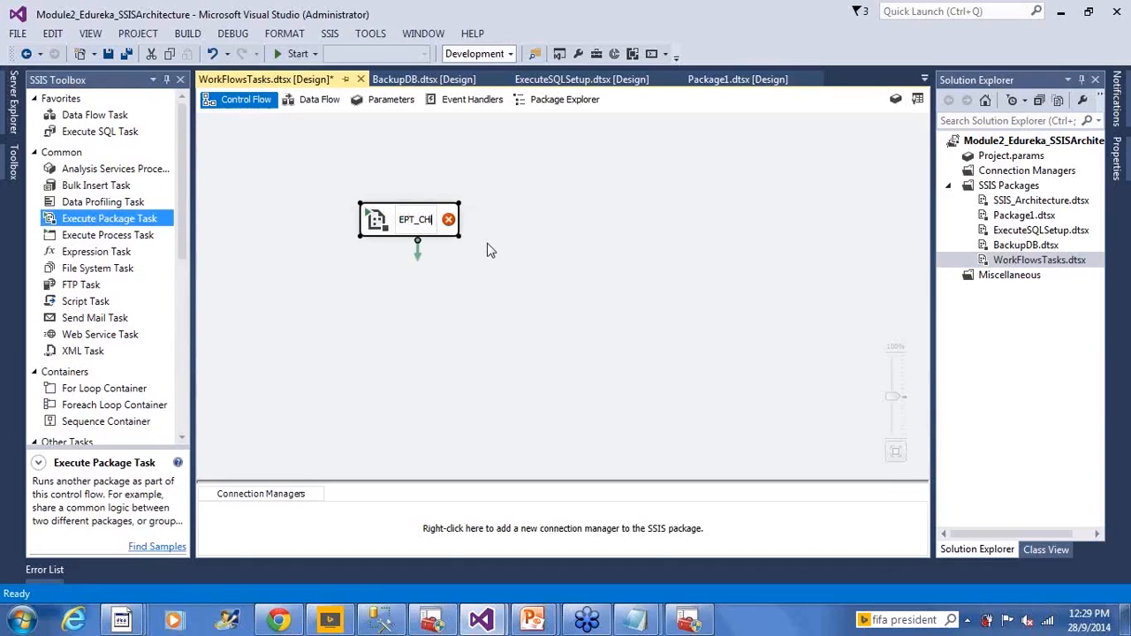
{"action": "type", "text": "Exec"}
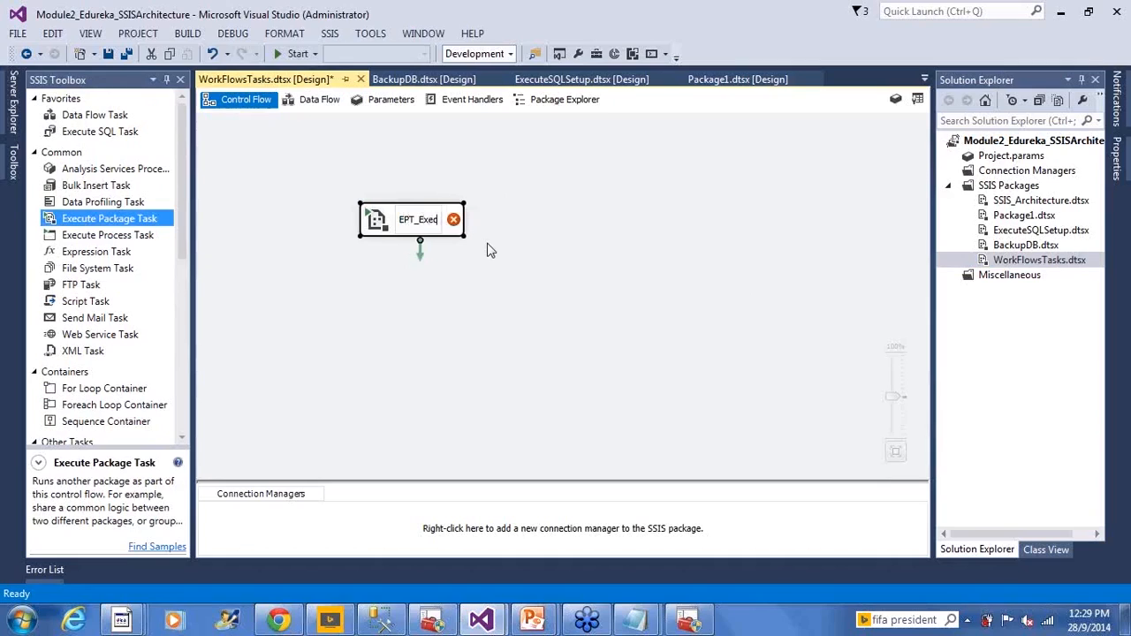
{"action": "type", "text": "_C"}
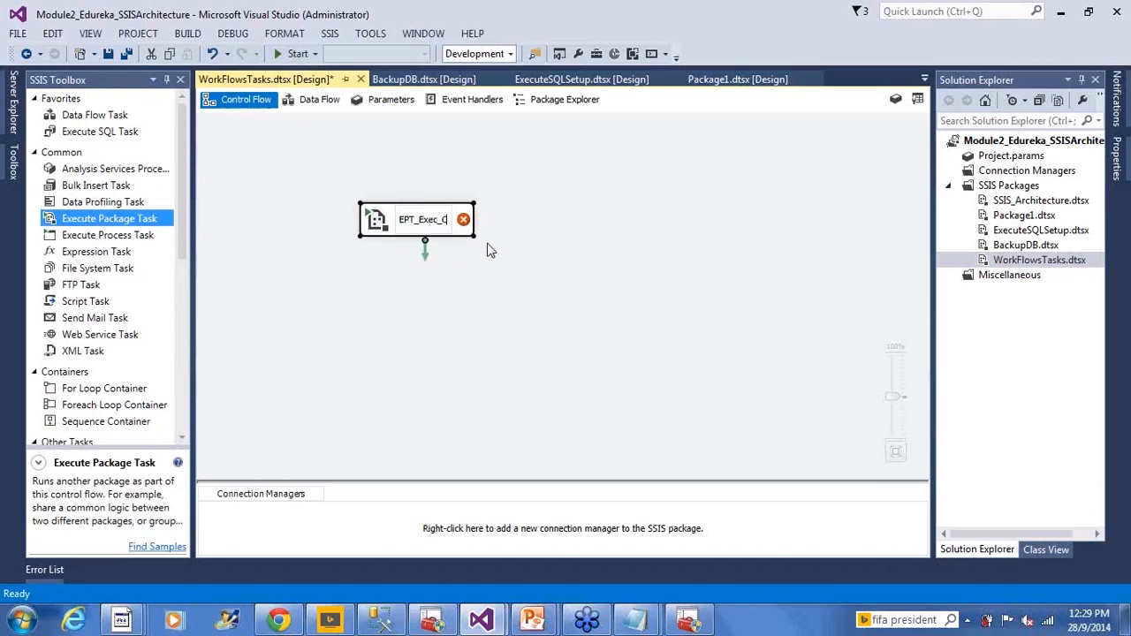
{"action": "type", "text": "hild_Package"}
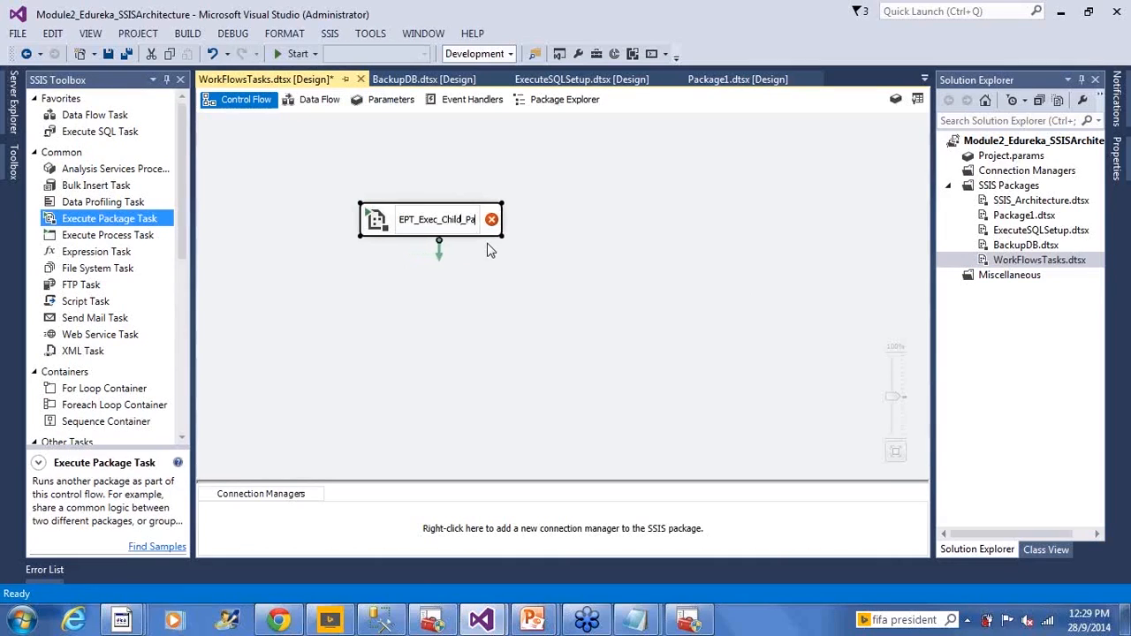
{"action": "left_click", "coordinate": [520, 276]}
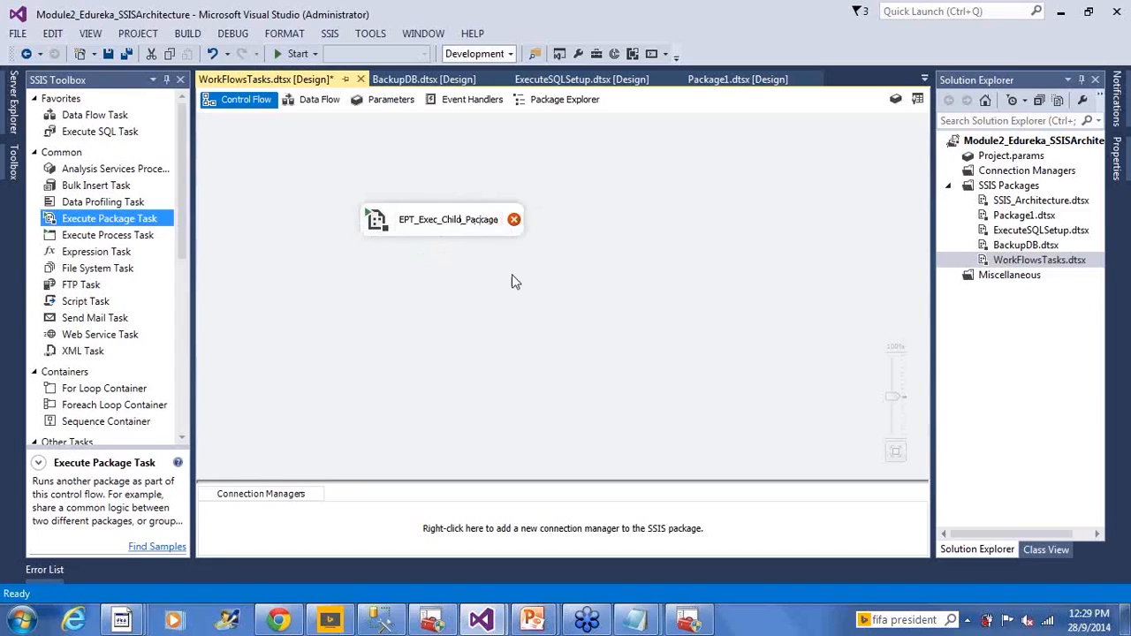
- Set EPT_Exec_Child_Package to run BackupDB.dtsx through a project reference, and save the package
{"action": "left_click", "coordinate": [375, 222]}
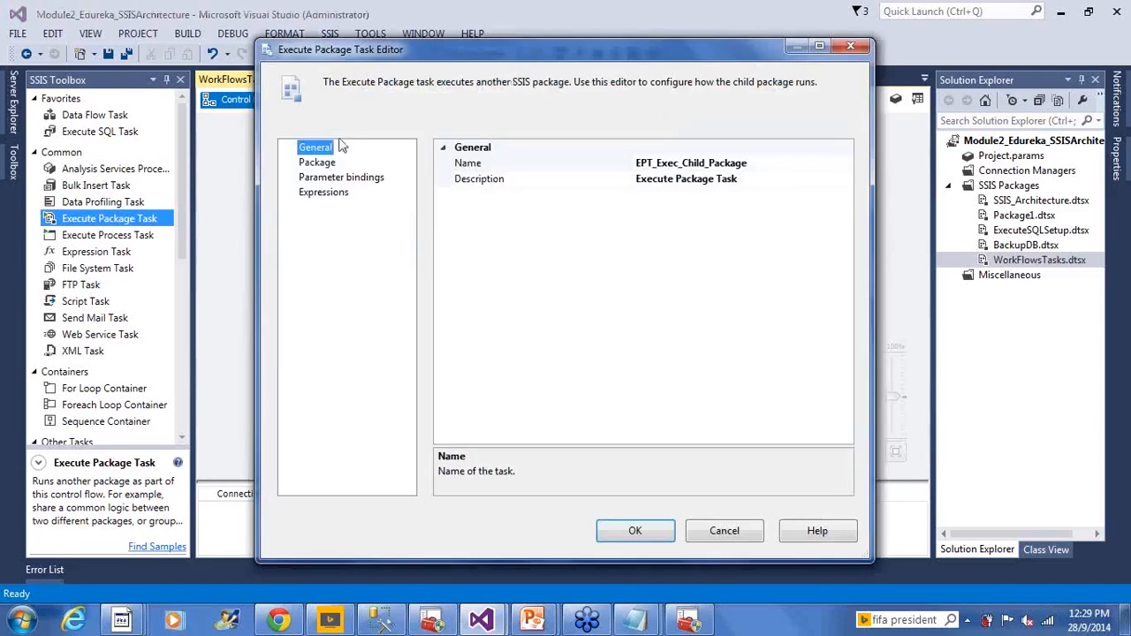
{"action": "left_click", "coordinate": [317, 162]}
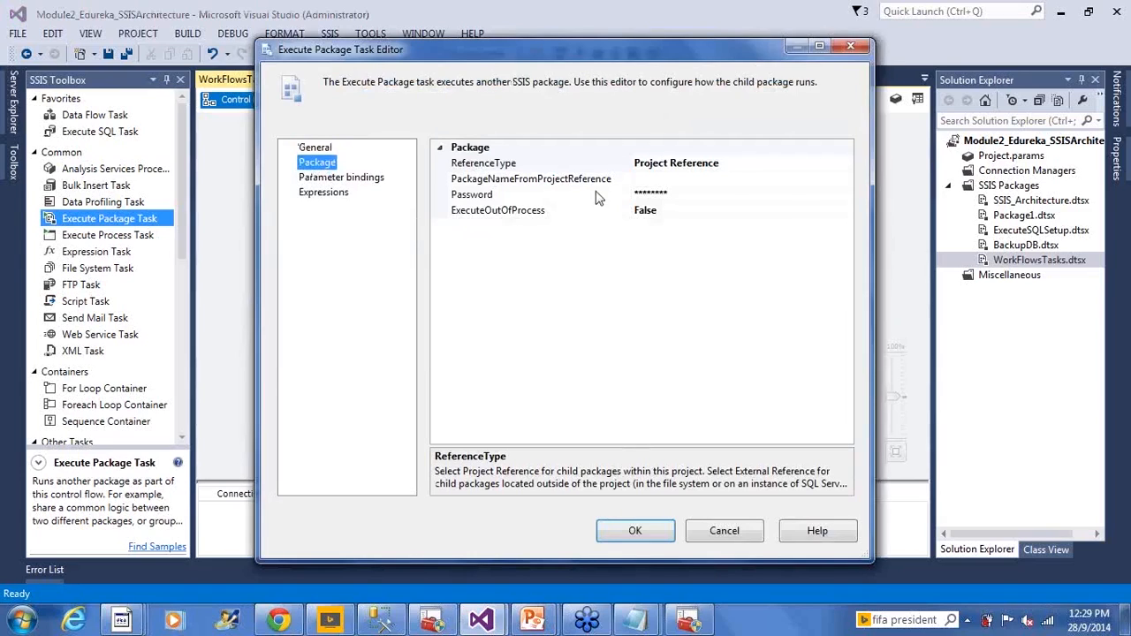
{"action": "left_click_drag", "start_coordinate": [616, 49], "coordinate": [368, 262]}
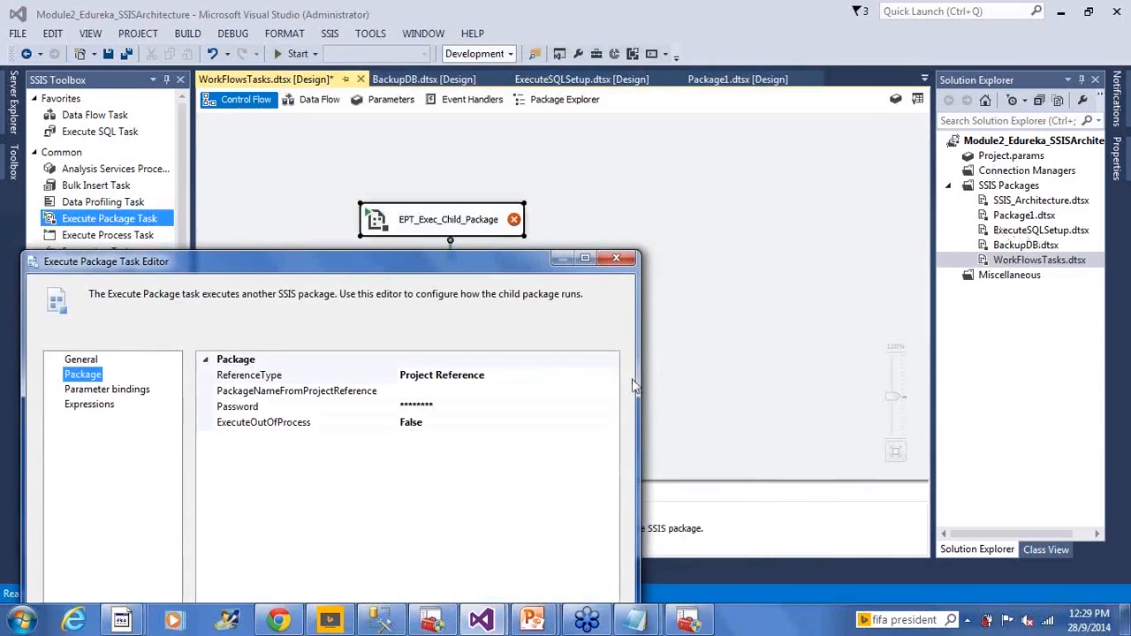
{"action": "left_click", "coordinate": [575, 391]}
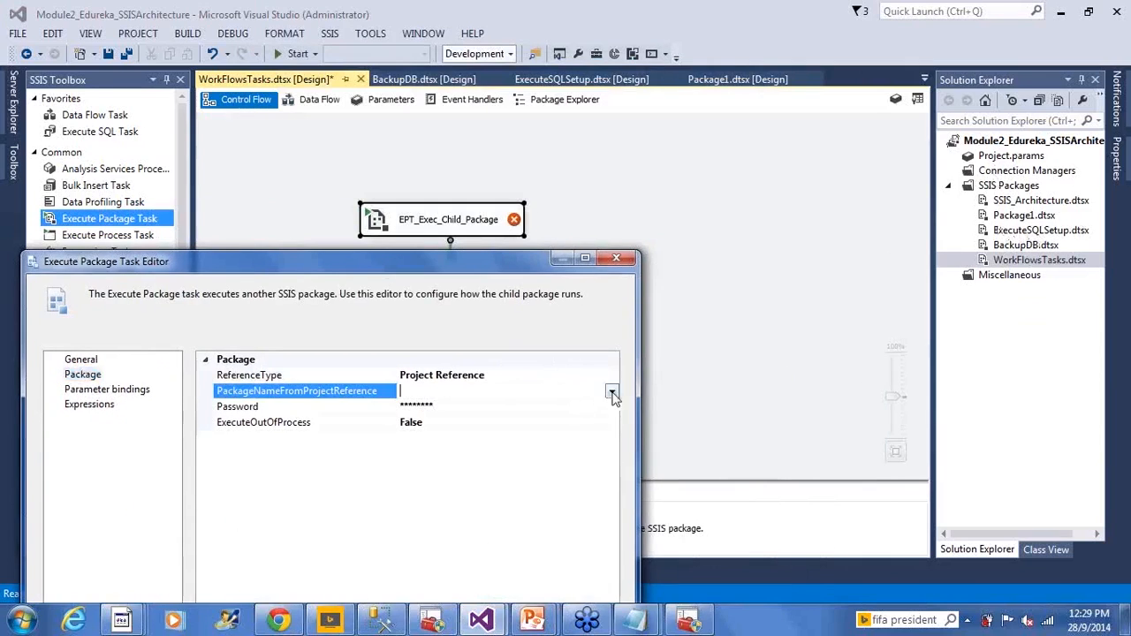
{"action": "left_click", "coordinate": [610, 391]}
{"action": "left_click", "coordinate": [515, 408]}
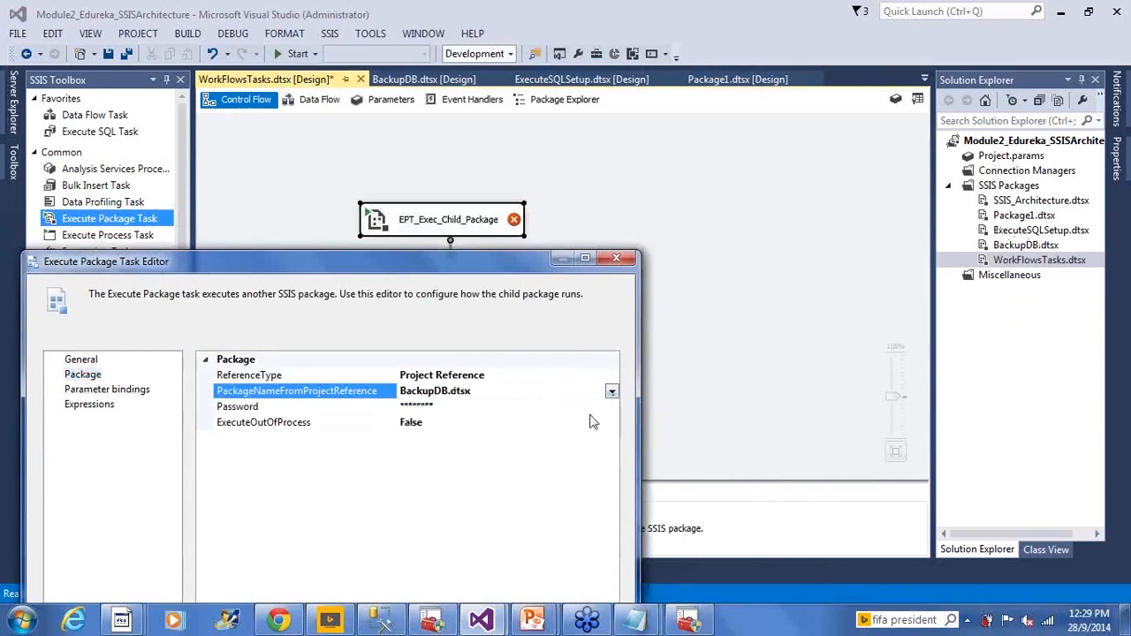
{"action": "left_click_drag", "start_coordinate": [506, 265], "coordinate": [501, 256]}
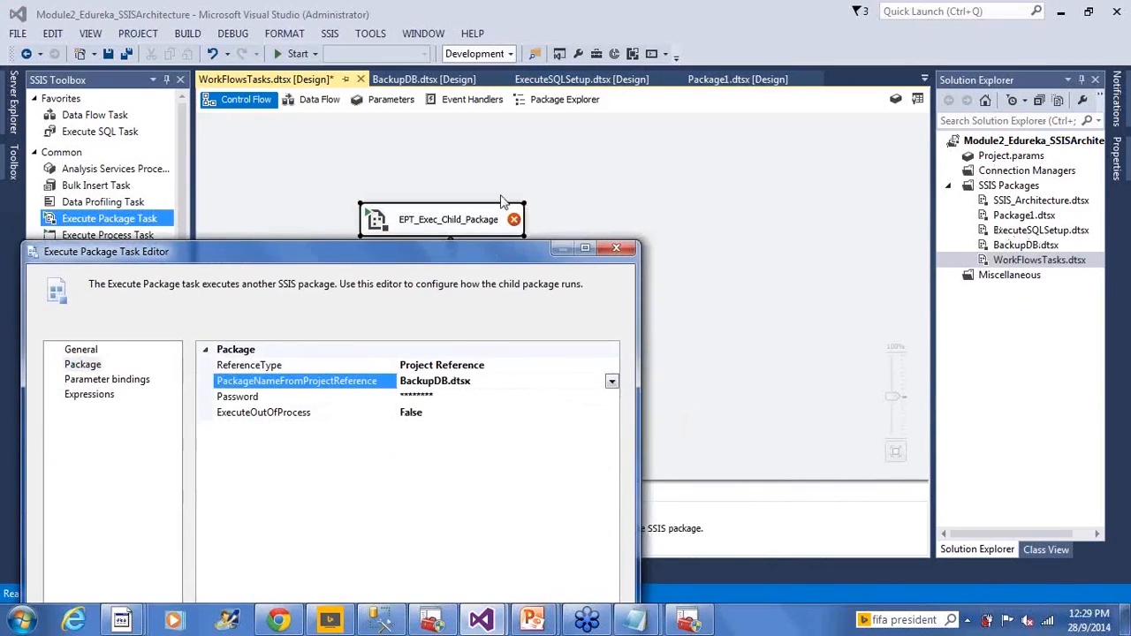
{"action": "left_click_drag", "start_coordinate": [501, 201], "coordinate": [492, 109]}
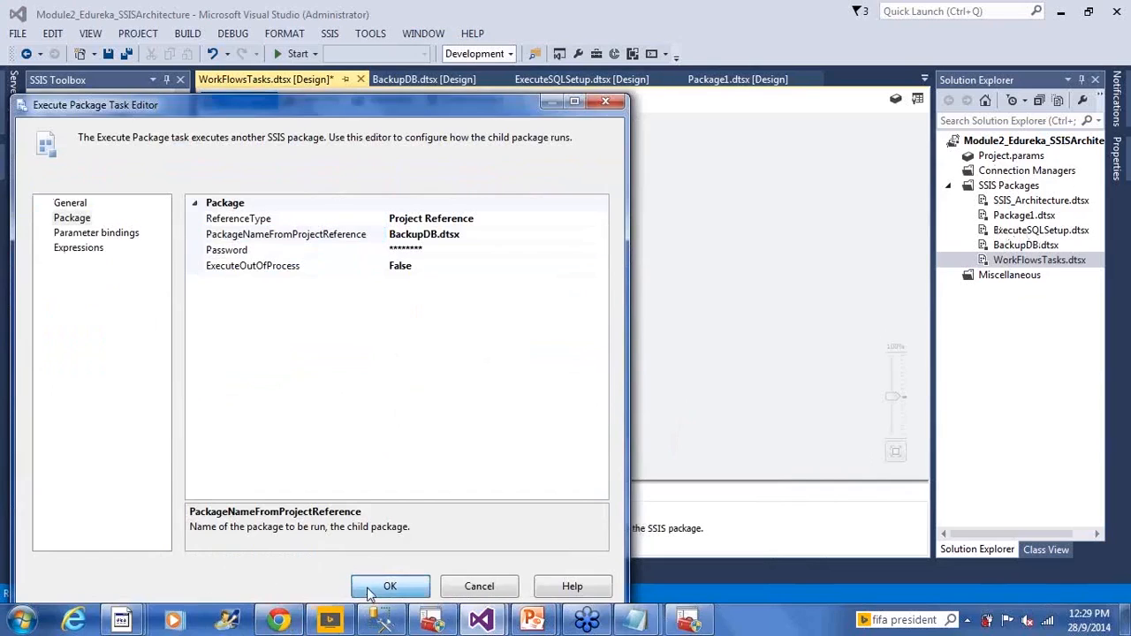
{"action": "left_click", "coordinate": [369, 590]}
{"action": "key", "text": "ctrl+s"}
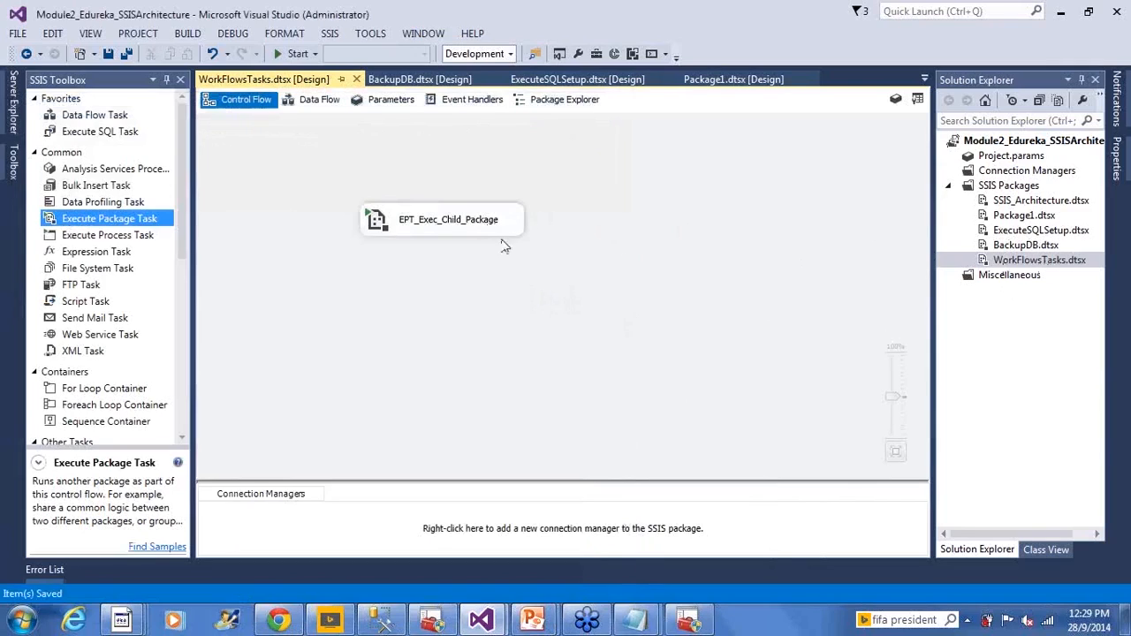
- Open the BackupDB.dtsx package to view its AdvWorksDWX BackUp task, and return to WorkFlowsTasks.dtsx
{"action": "left_click", "coordinate": [421, 227]}
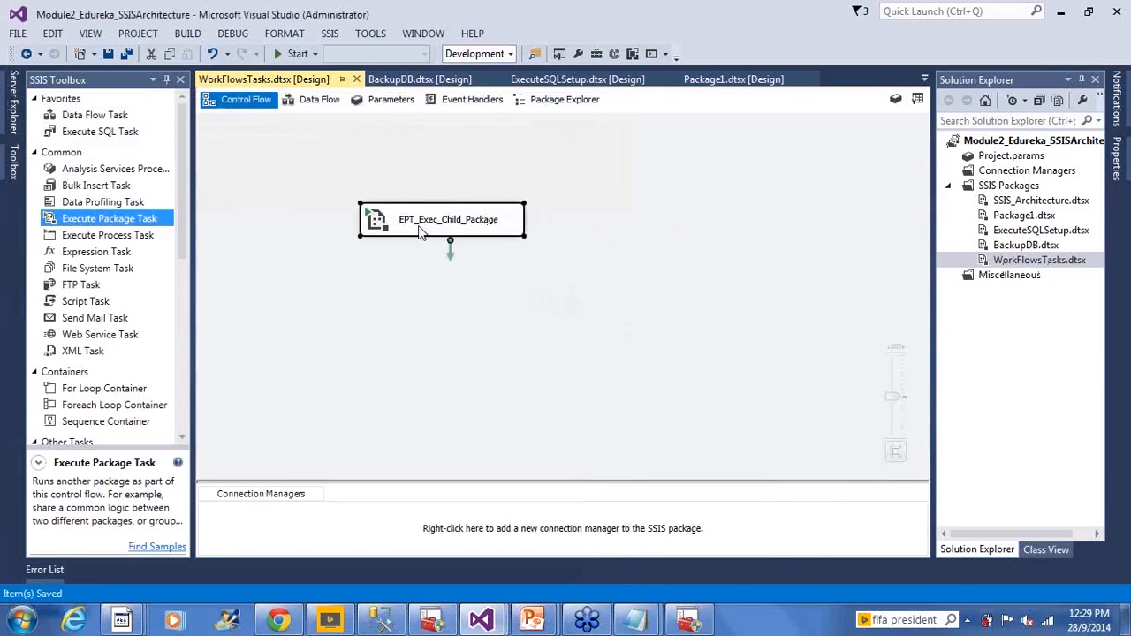
{"action": "left_click", "coordinate": [1014, 246]}
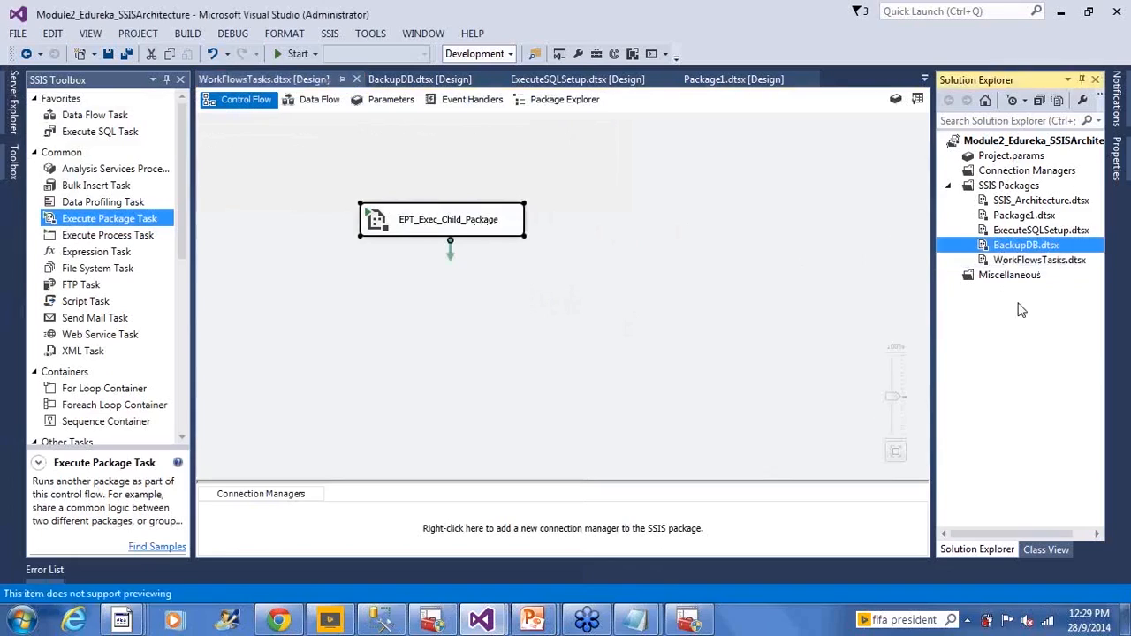
{"action": "double_click", "coordinate": [986, 250]}
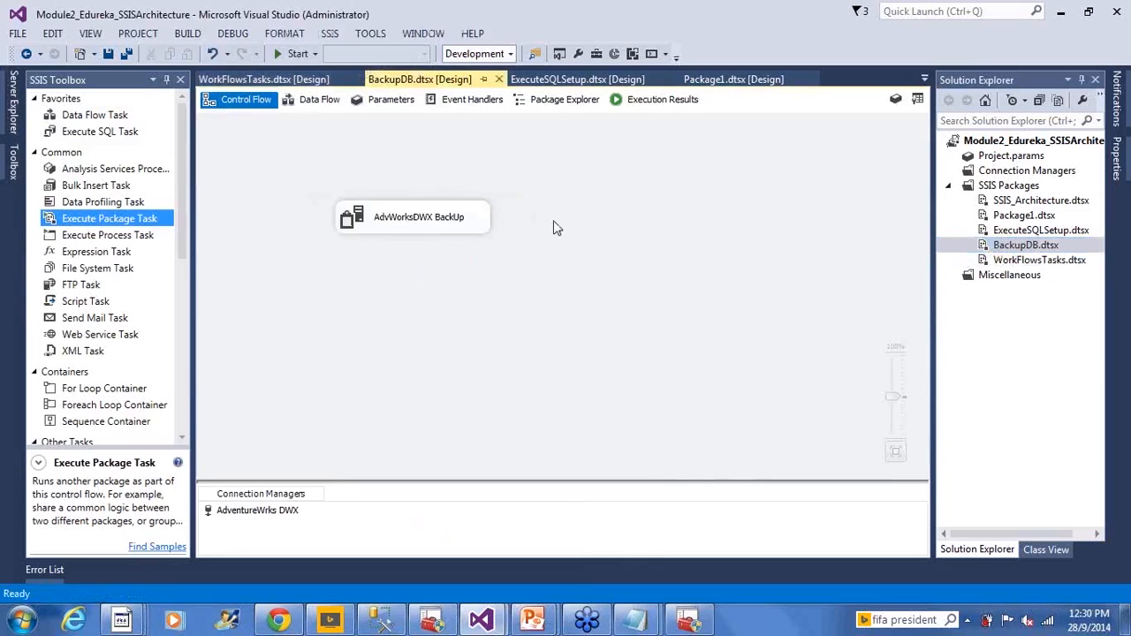
{"action": "left_click", "coordinate": [1005, 260]}
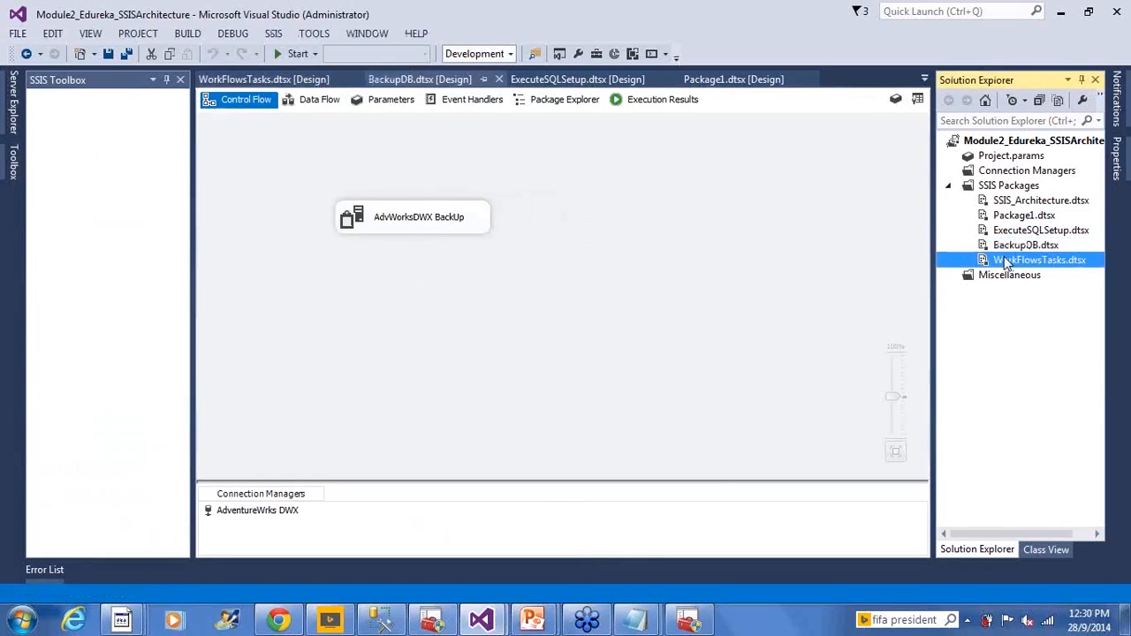
{"action": "double_click", "coordinate": [1004, 260]}
- Switch to the Backup folder in Windows Explorer, check the existing AdvWorksDWX backup file, and return to Visual Studio
{"action": "key", "text": "alt+Tab"}
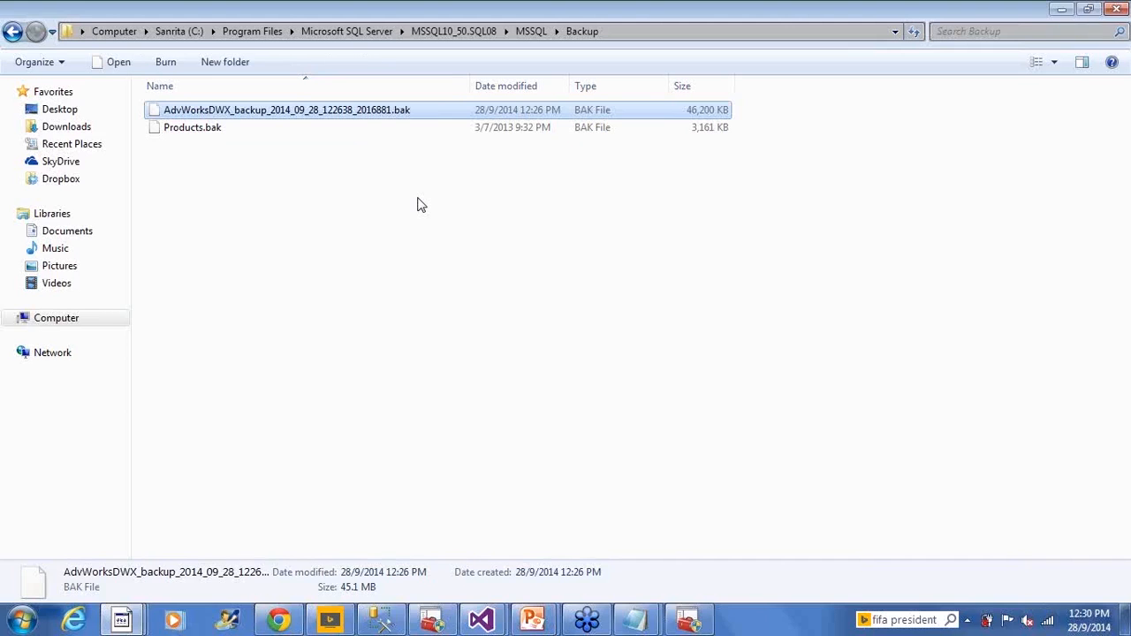
{"action": "left_click", "coordinate": [388, 260]}
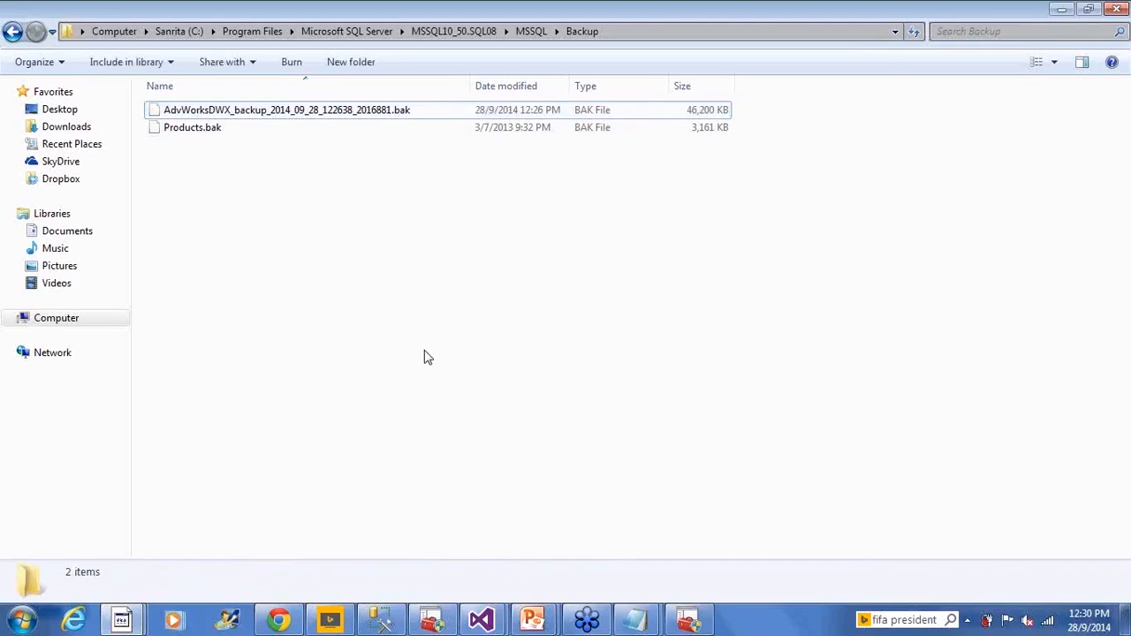
{"action": "left_click", "coordinate": [405, 116]}
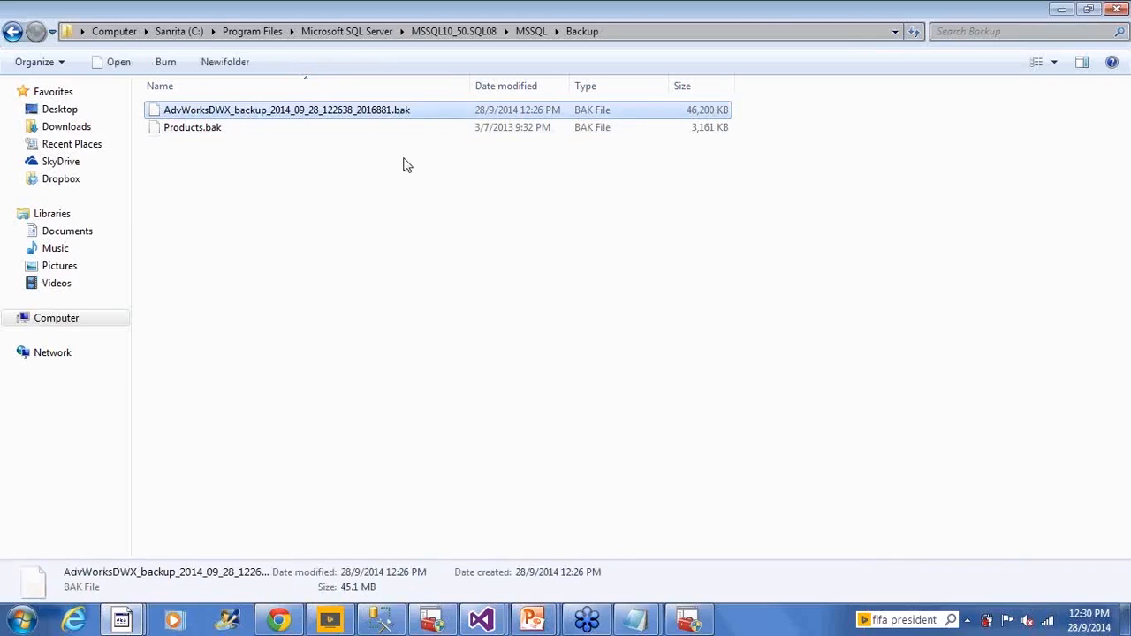
{"action": "left_click", "coordinate": [434, 249]}
{"action": "left_click", "coordinate": [386, 113]}
{"action": "key", "text": "alt+Tab"}
{"action": "key", "text": "alt+Tab"}
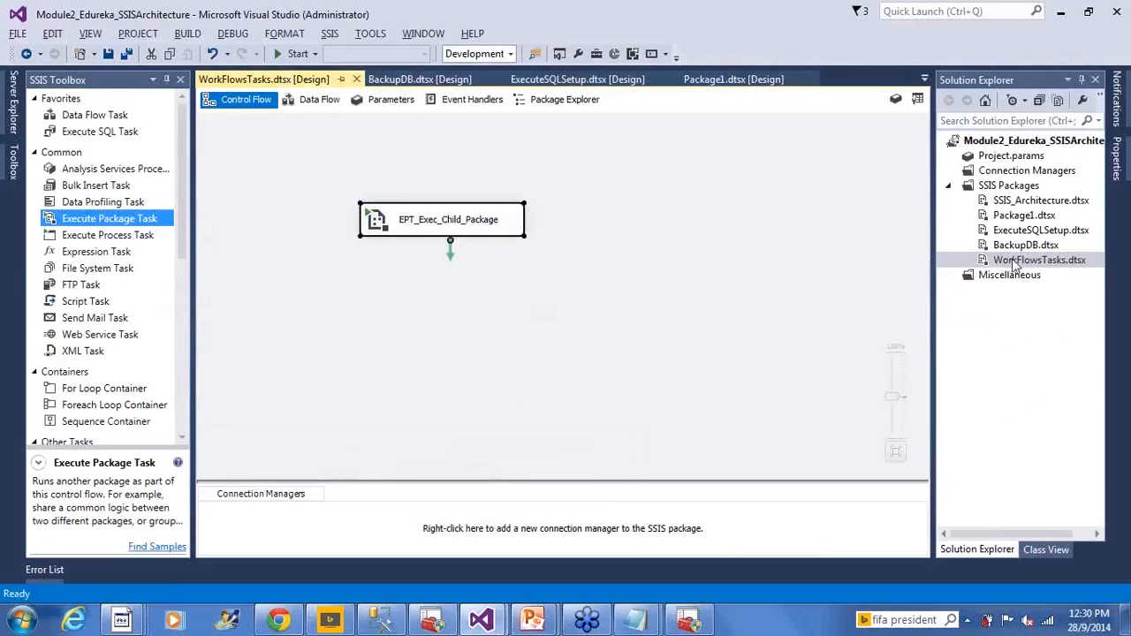
- Execute the WorkFlowsTasks.dtsx package and bring its control flow back into view
{"action": "right_click", "coordinate": [1014, 266]}
{"action": "left_click", "coordinate": [898, 290]}
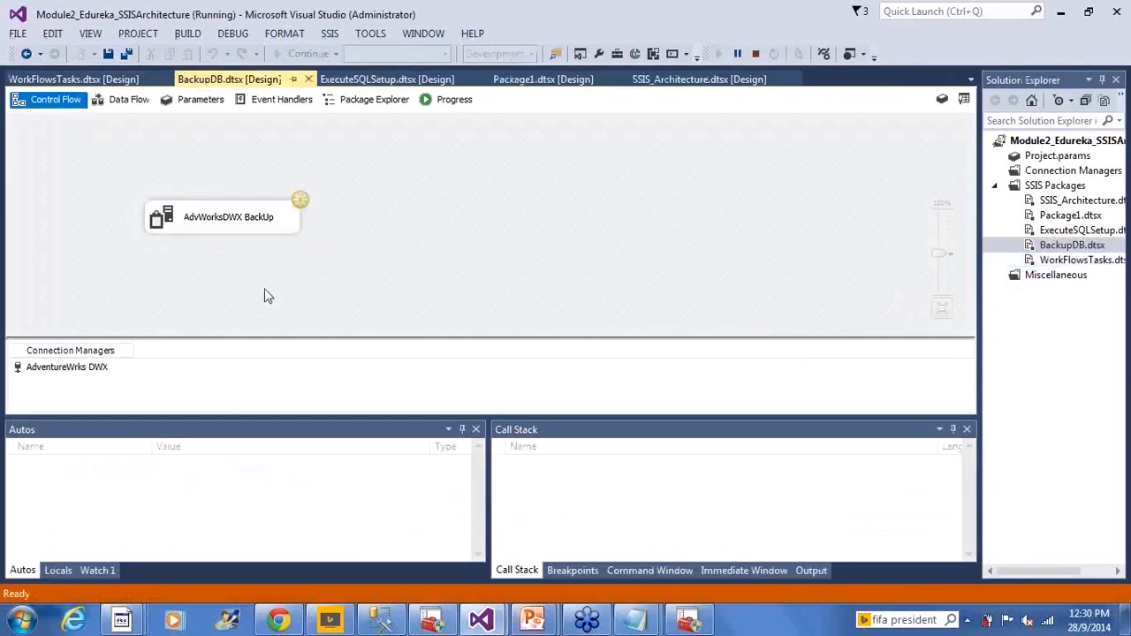
{"action": "left_click", "coordinate": [1076, 262]}
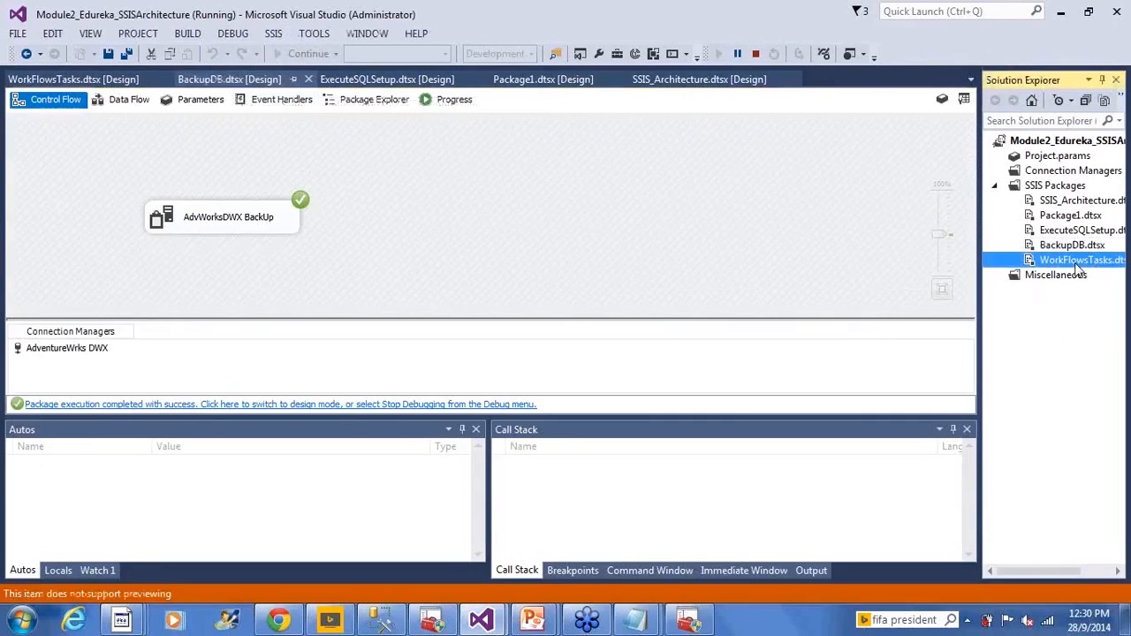
{"action": "left_click", "coordinate": [90, 79]}
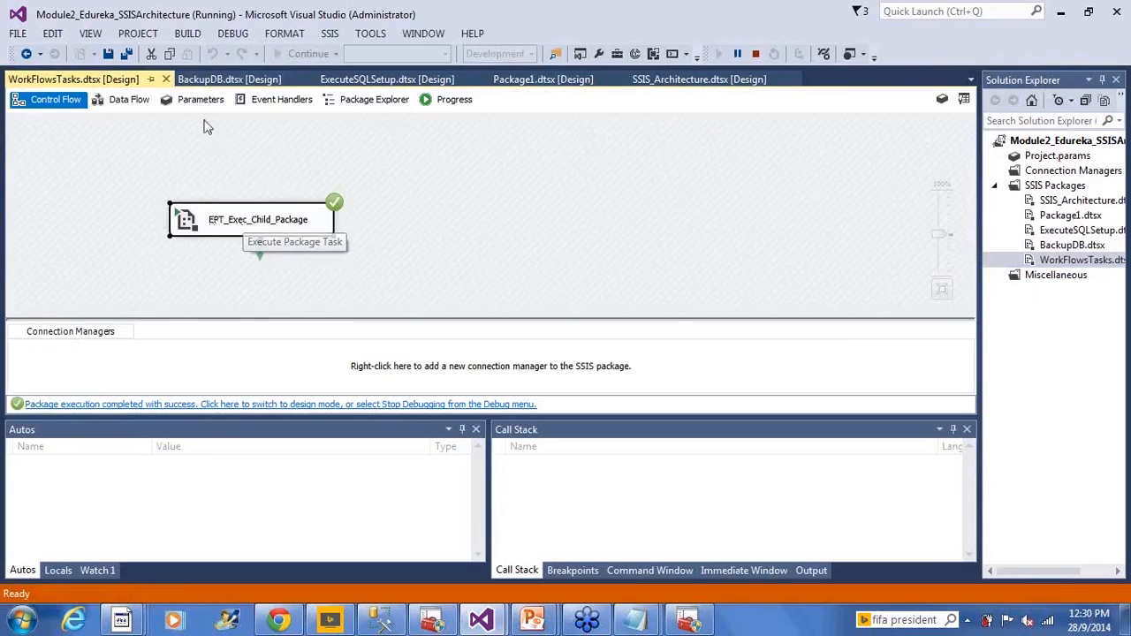
- Review the execution progress logs of the BackupDB child package and the WorkFlowsTasks parent package, ending on the parent's control flow
{"action": "left_click", "coordinate": [214, 79]}
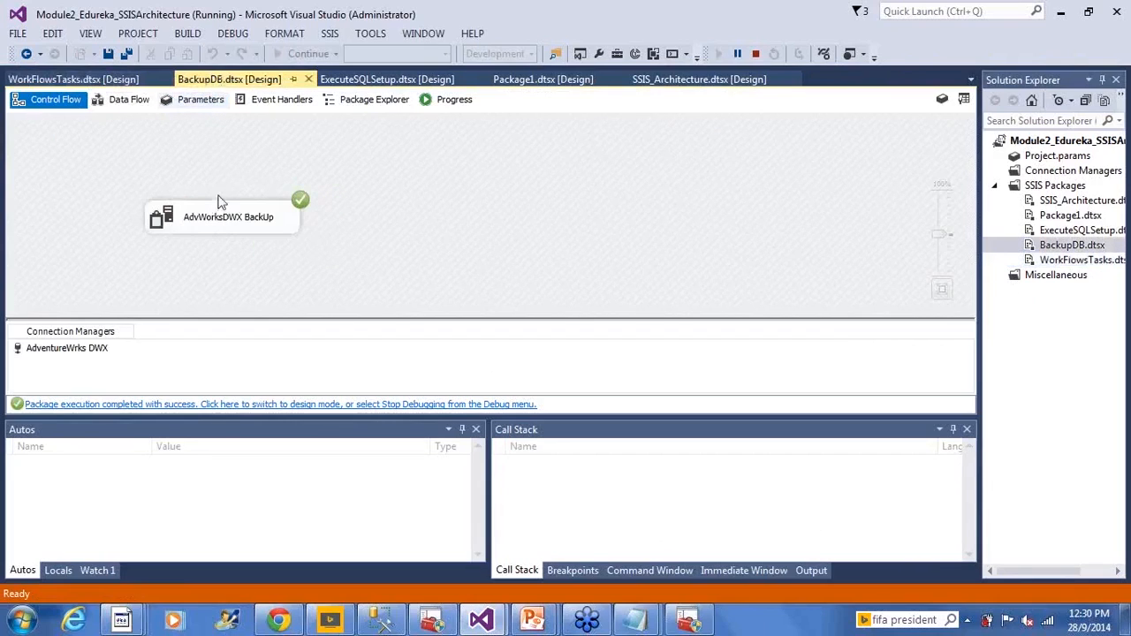
{"action": "left_click", "coordinate": [447, 102]}
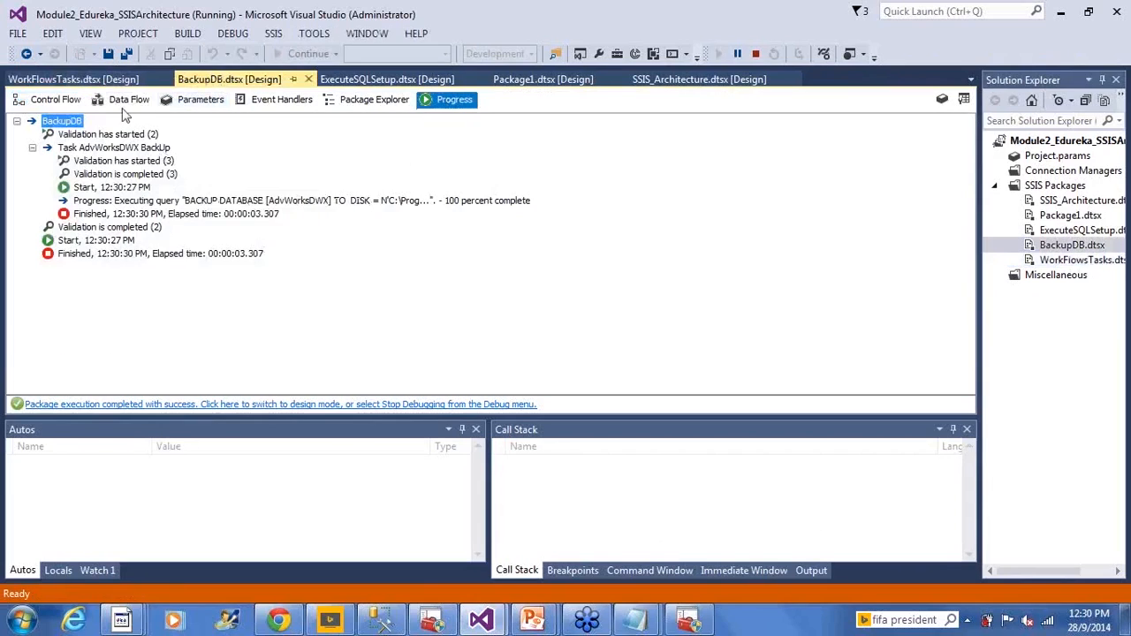
{"action": "left_click", "coordinate": [106, 80]}
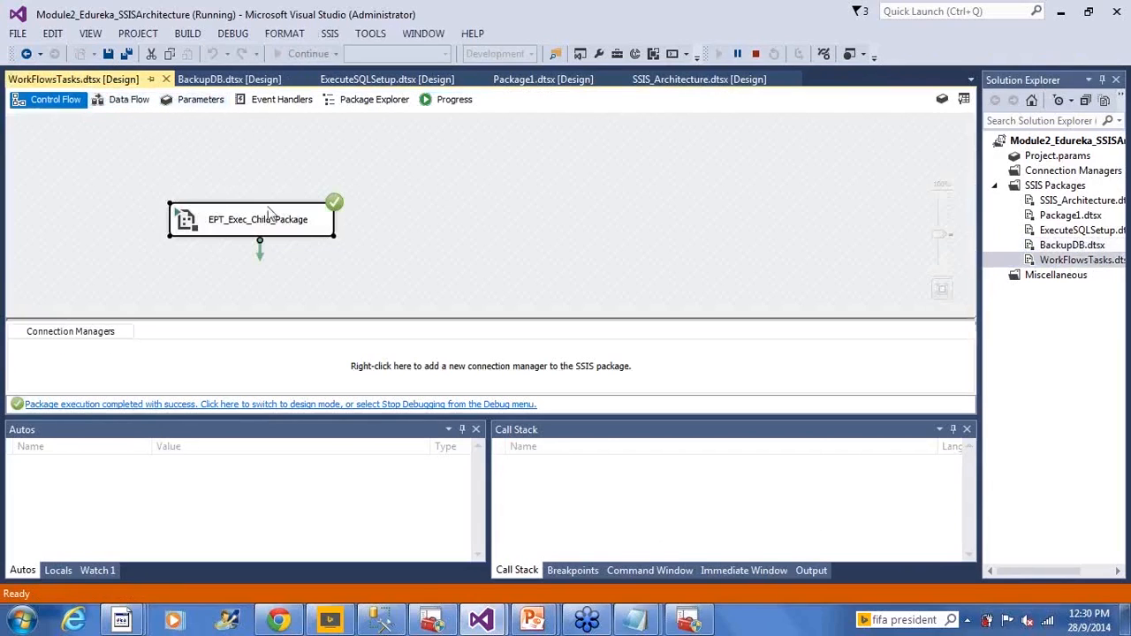
{"action": "left_click", "coordinate": [457, 101]}
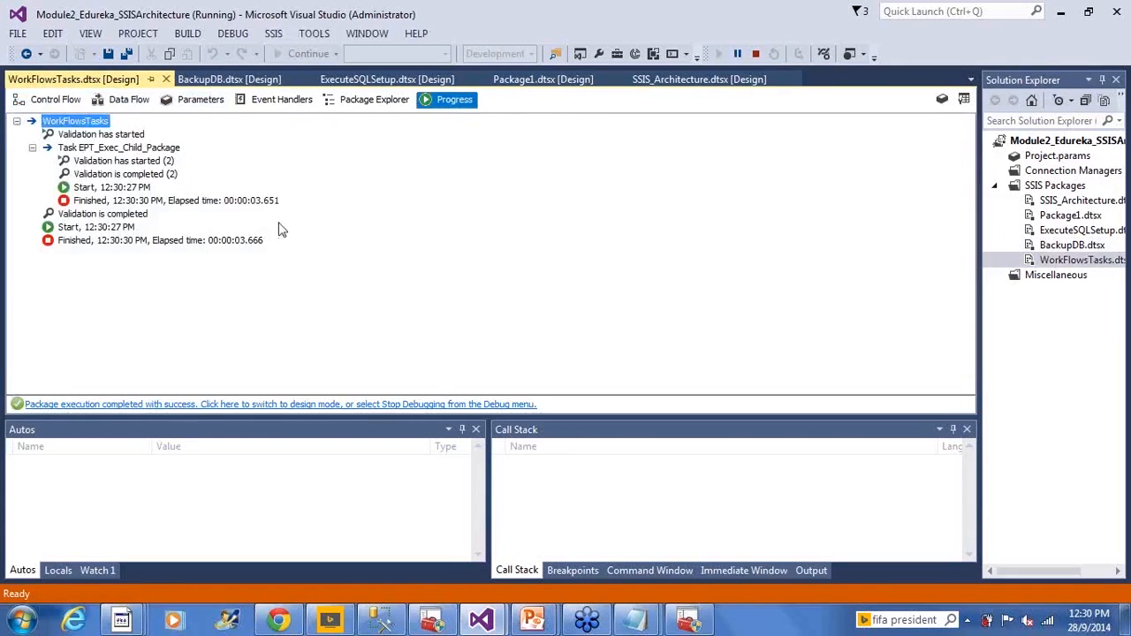
{"action": "left_click", "coordinate": [49, 99]}
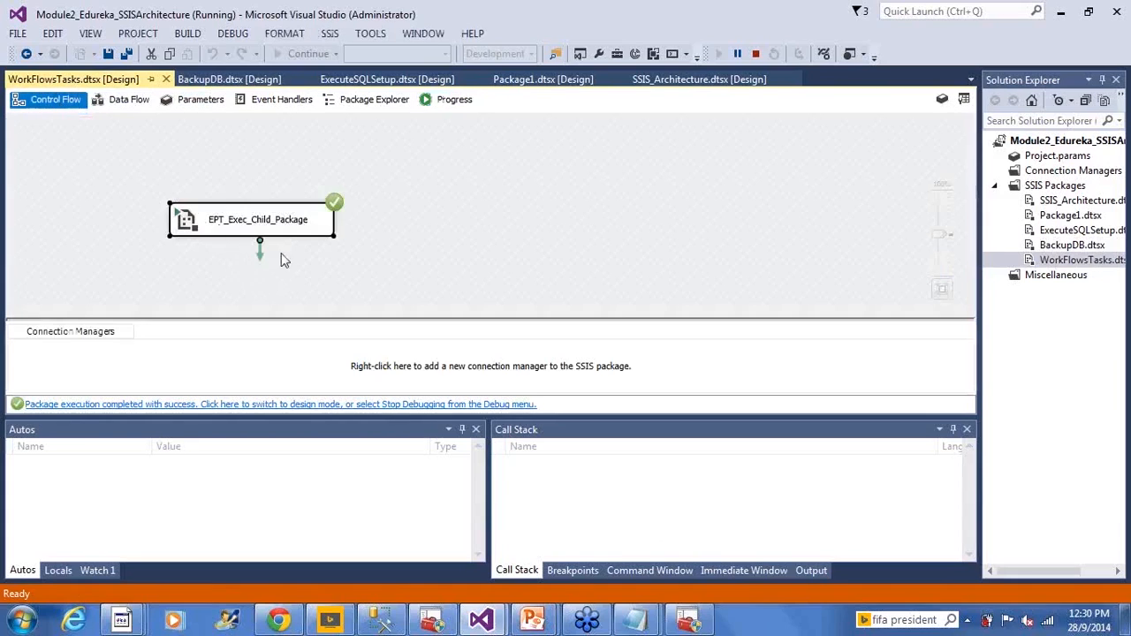
- View the BackupDB execution progress, then compare the AdvWorksDWX backup files in the Backup folder in Windows Explorer
{"action": "left_click", "coordinate": [229, 80]}
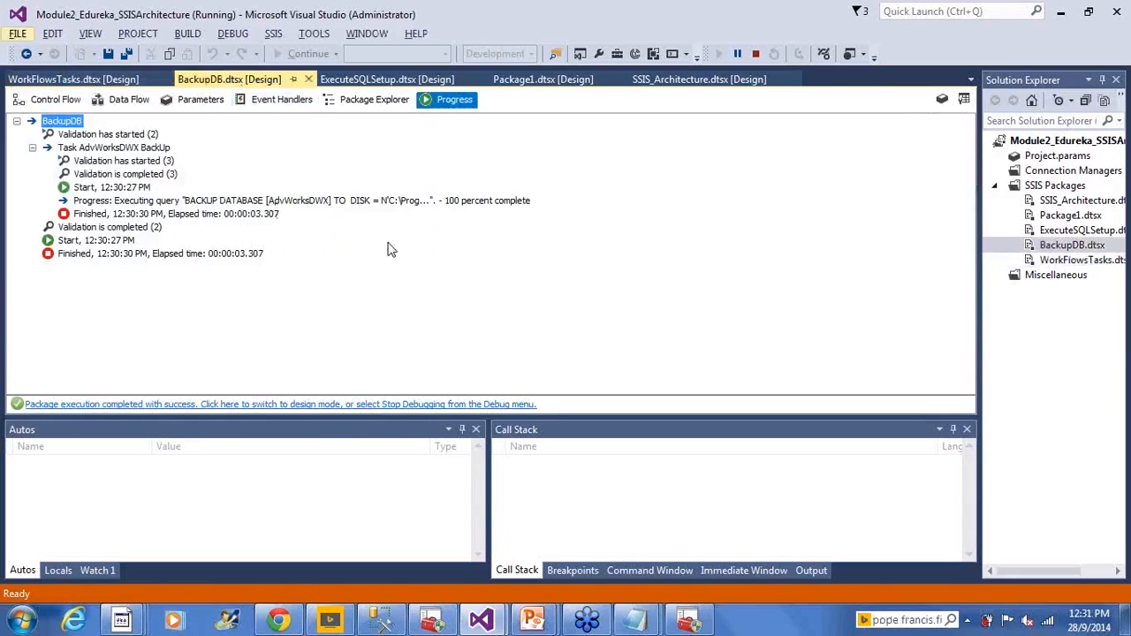
{"action": "key", "text": "alt+Tab"}
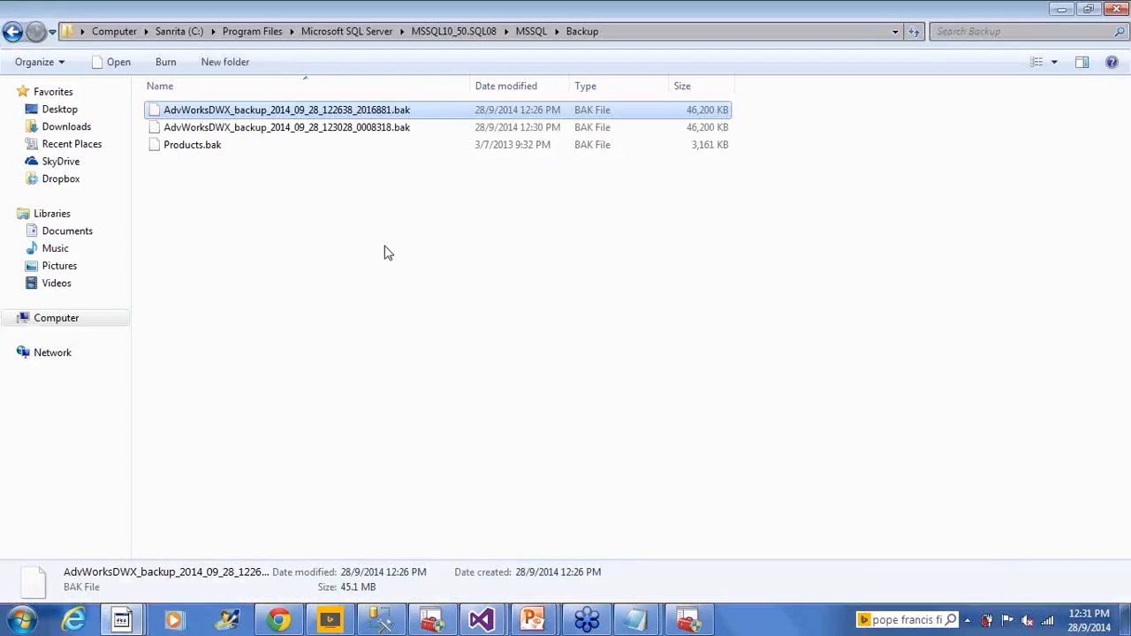
{"action": "left_click", "coordinate": [386, 251]}
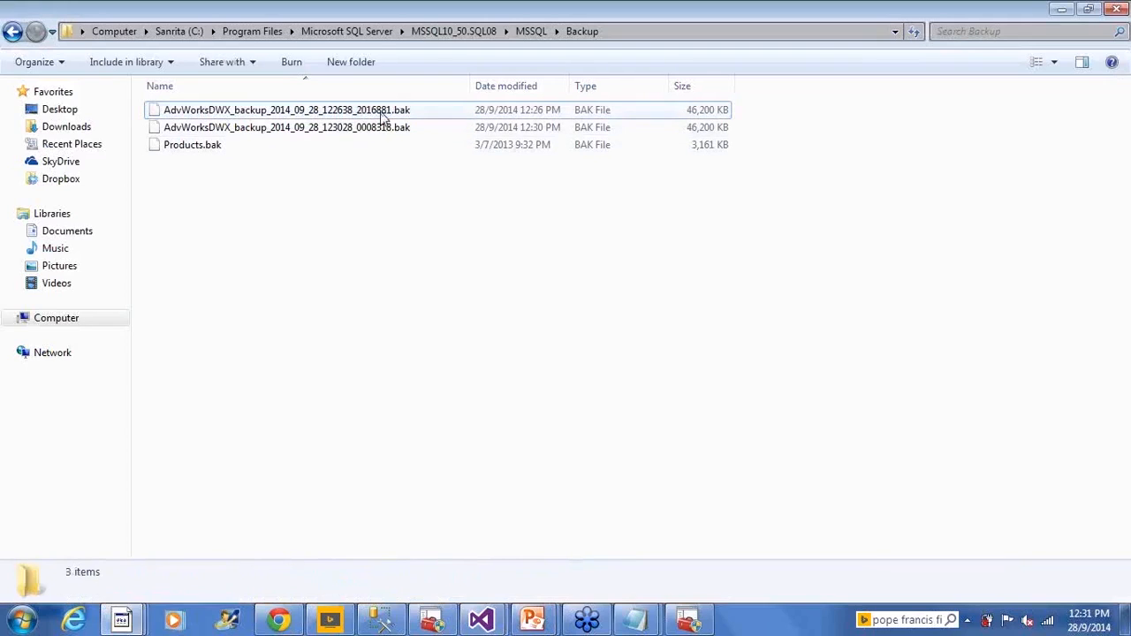
{"action": "left_click", "coordinate": [386, 117]}
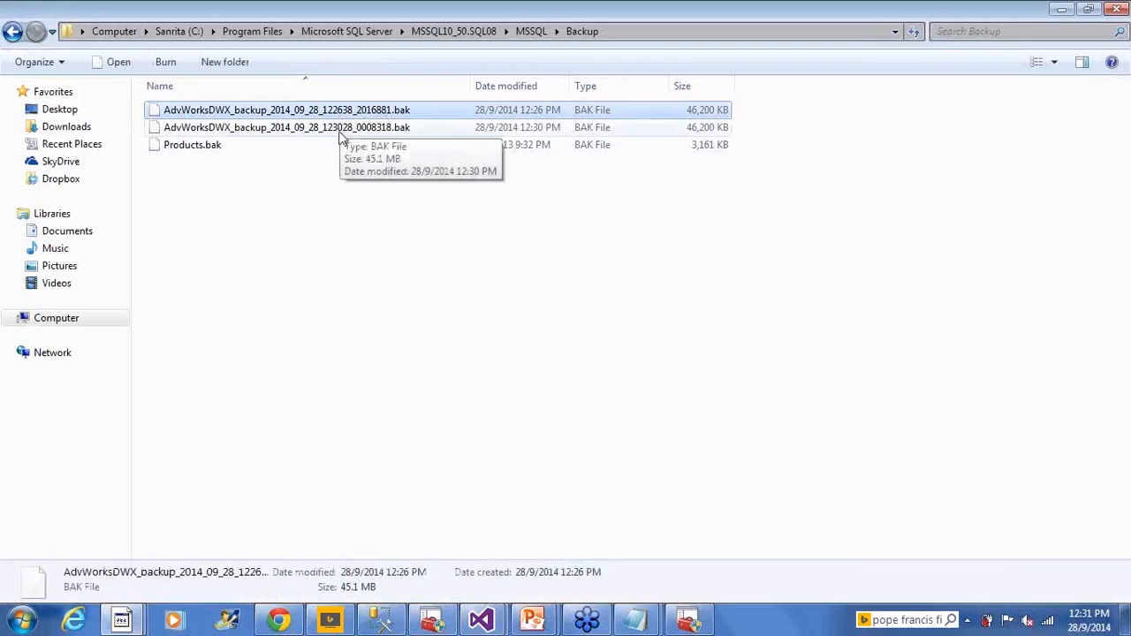
{"action": "left_click", "coordinate": [341, 133]}
{"action": "left_click", "coordinate": [459, 430]}
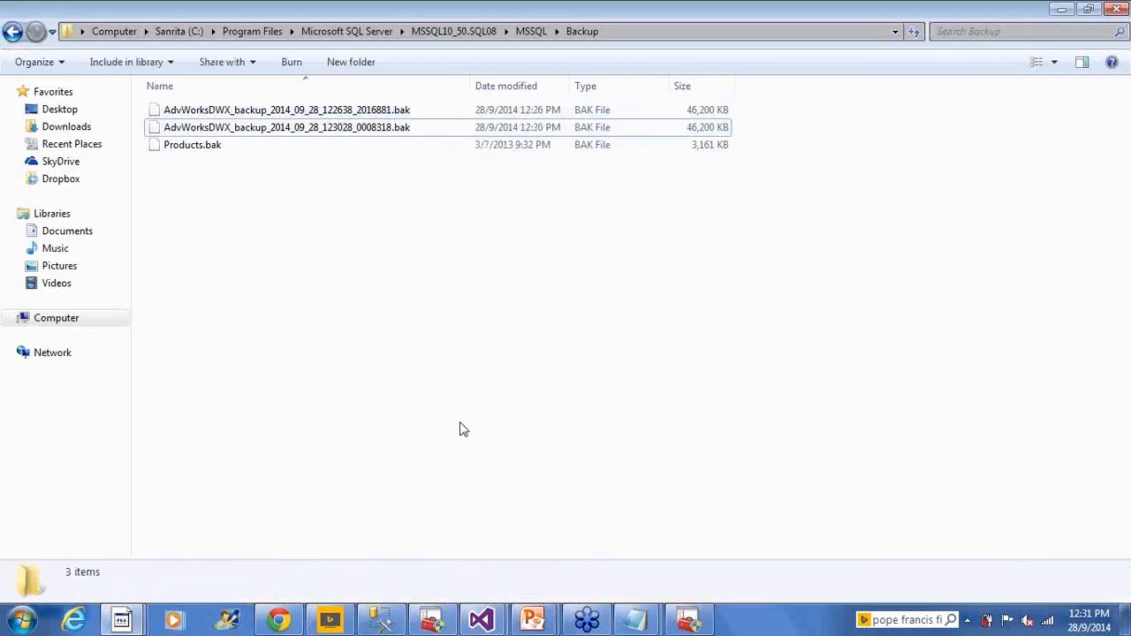
- Return to Visual Studio and stop debugging the package
{"action": "key", "text": "alt+Tab"}
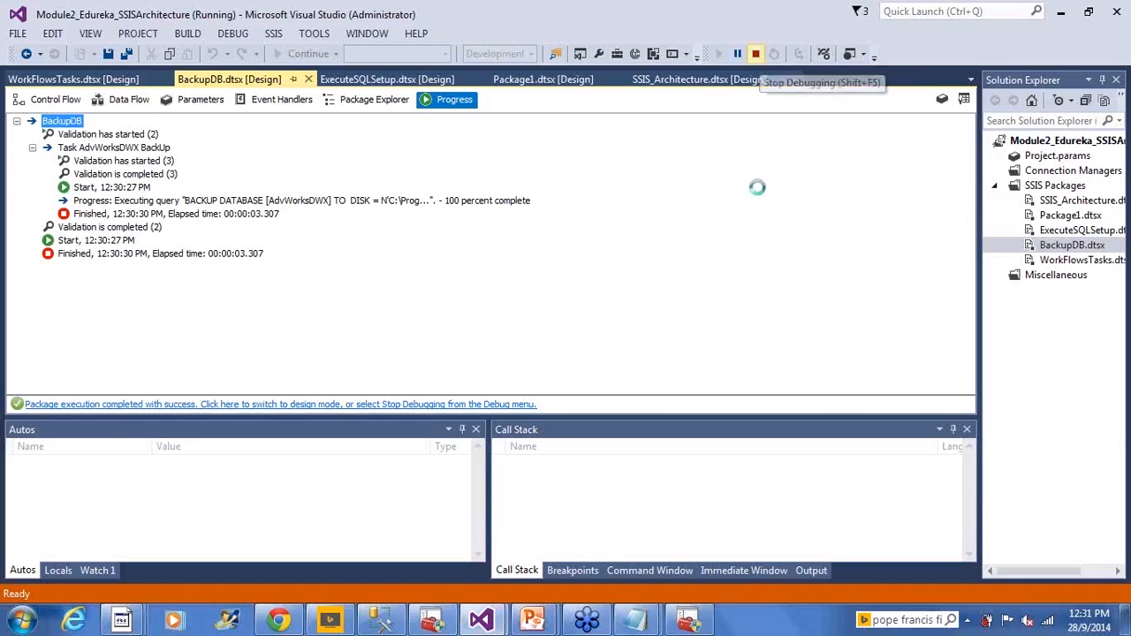
{"action": "left_click", "coordinate": [755, 53]}
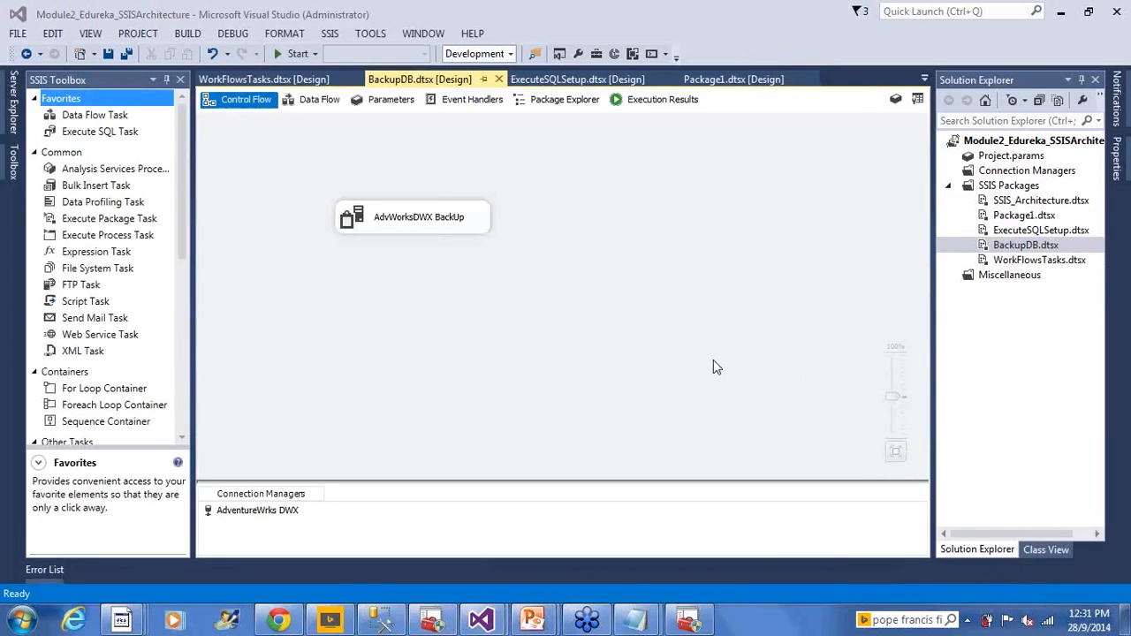
- Open the ExecuteSQLSetup.dtsx package and review the DFT_Load_Employee_NewHires task's properties down to the Transactions group
{"action": "mouse_move", "coordinate": [621, 621]}
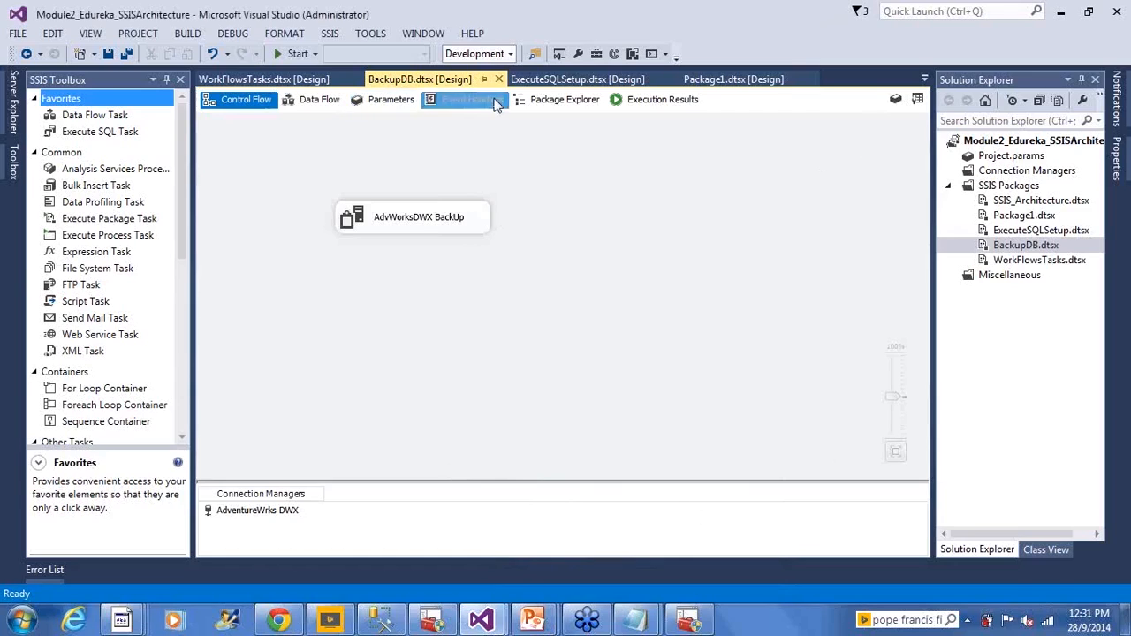
{"action": "left_click", "coordinate": [556, 79]}
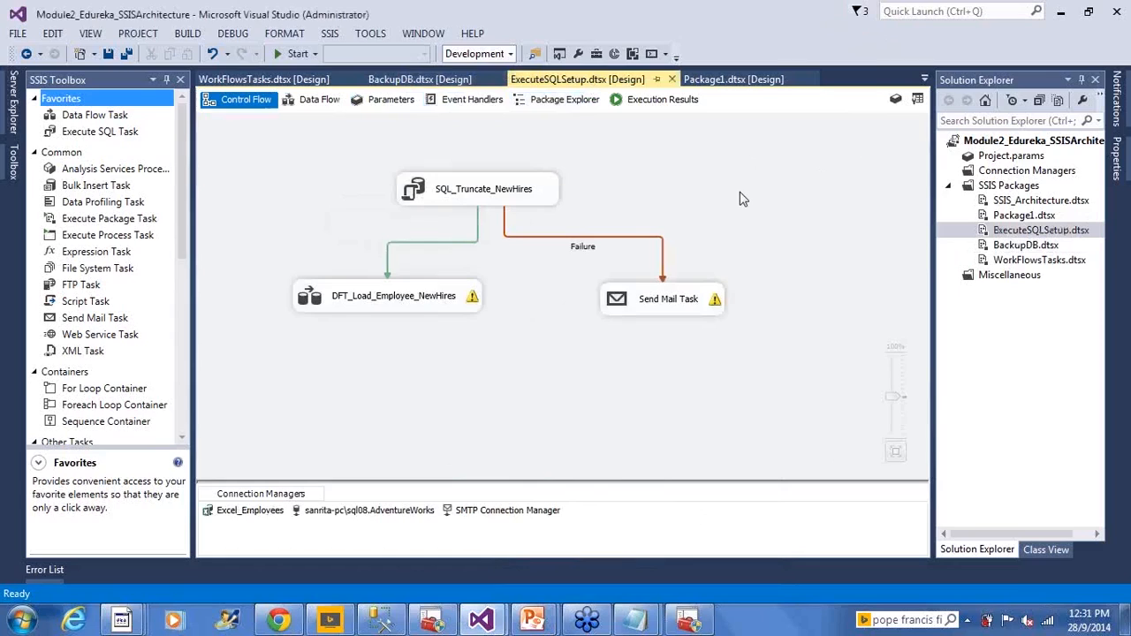
{"action": "right_click", "coordinate": [307, 294]}
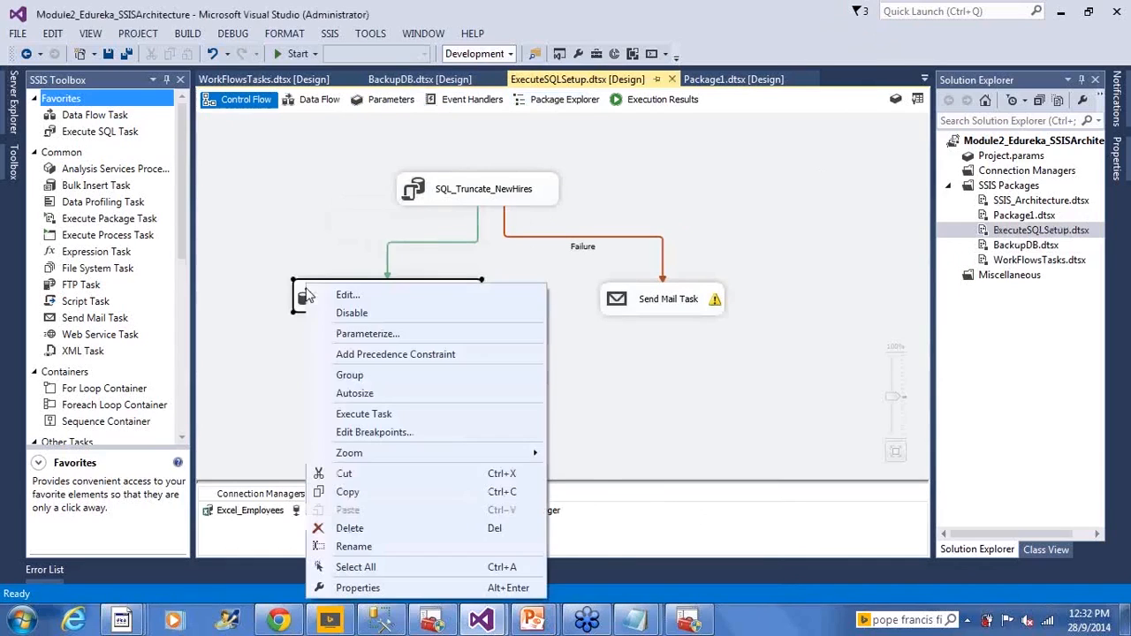
{"action": "left_click", "coordinate": [288, 306]}
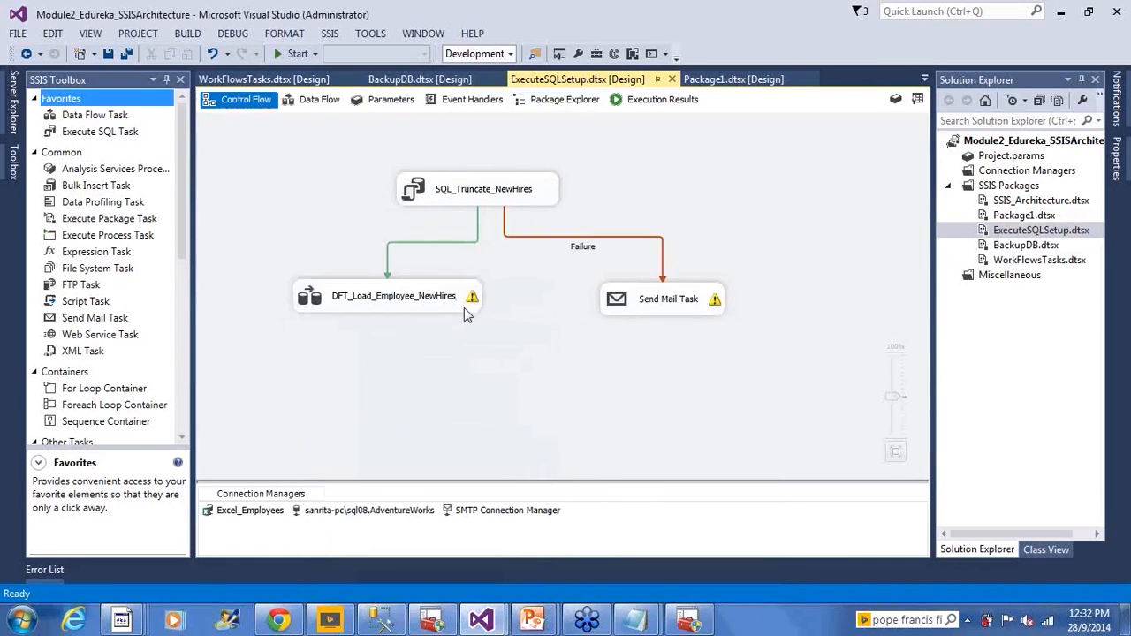
{"action": "right_click", "coordinate": [309, 300]}
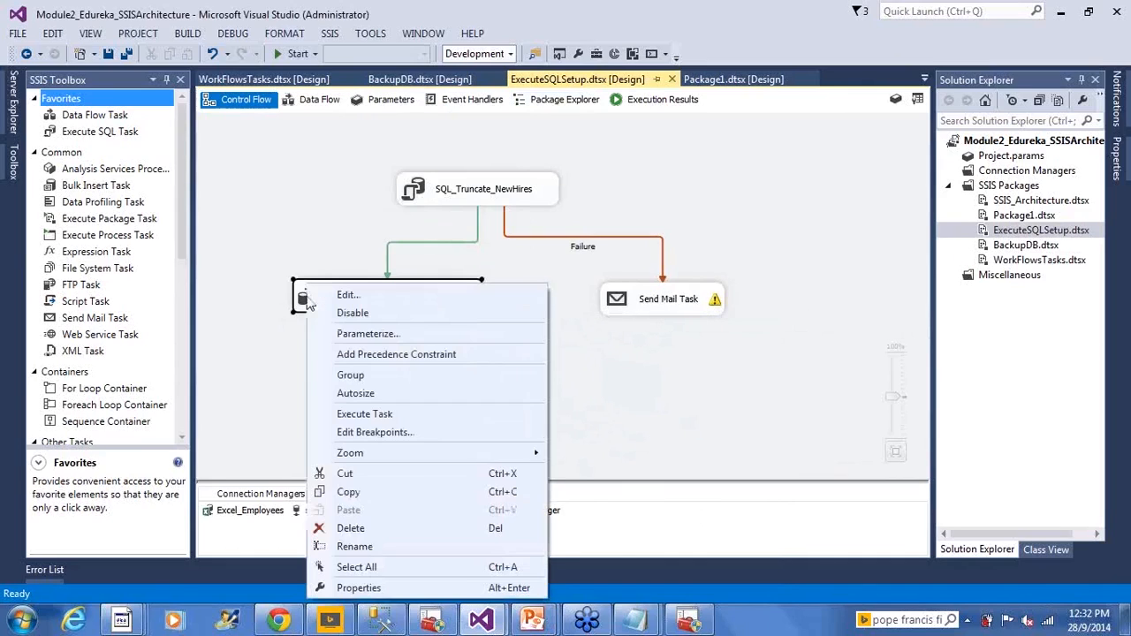
{"action": "left_click", "coordinate": [358, 588]}
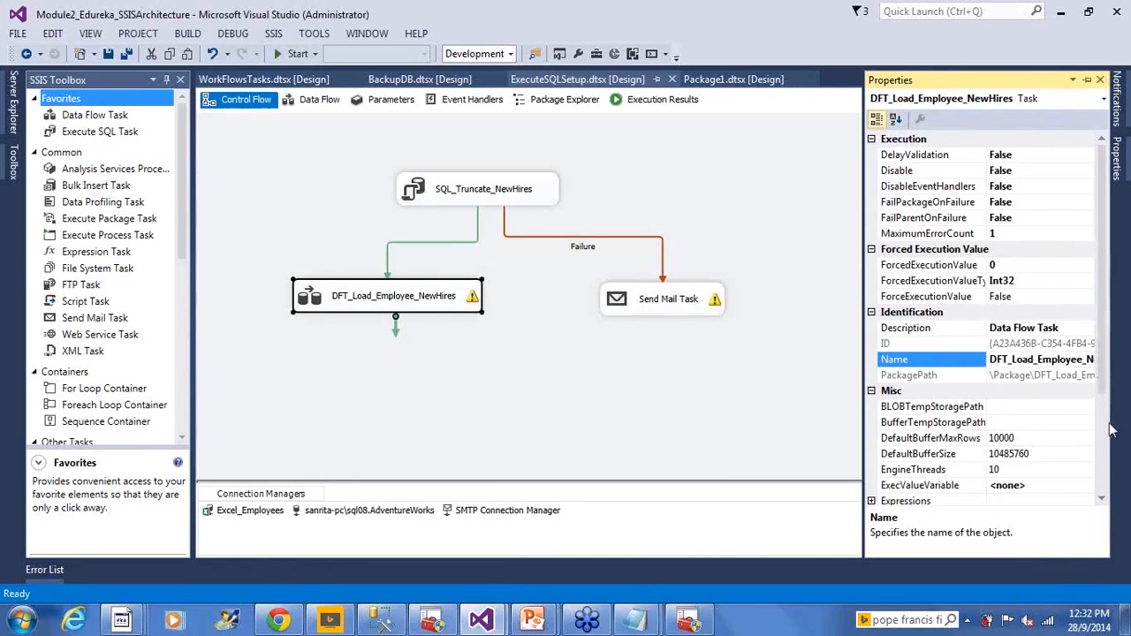
{"action": "left_click", "coordinate": [1101, 499]}
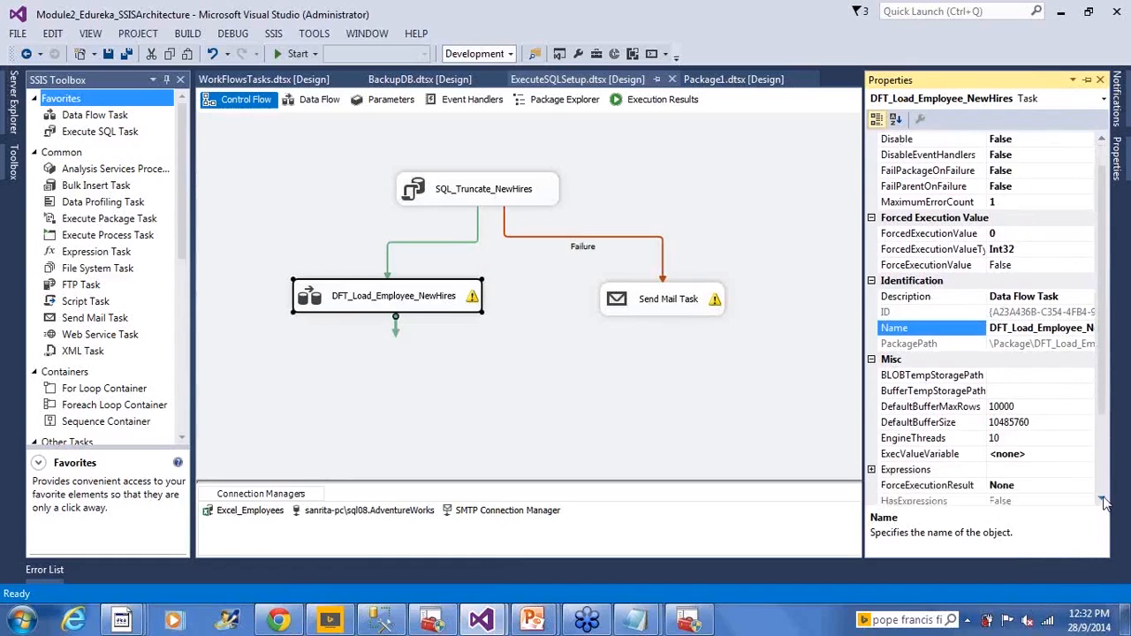
{"action": "left_click", "coordinate": [1101, 499]}
{"action": "left_click", "coordinate": [1101, 499]}
{"action": "left_click", "coordinate": [1101, 499]}
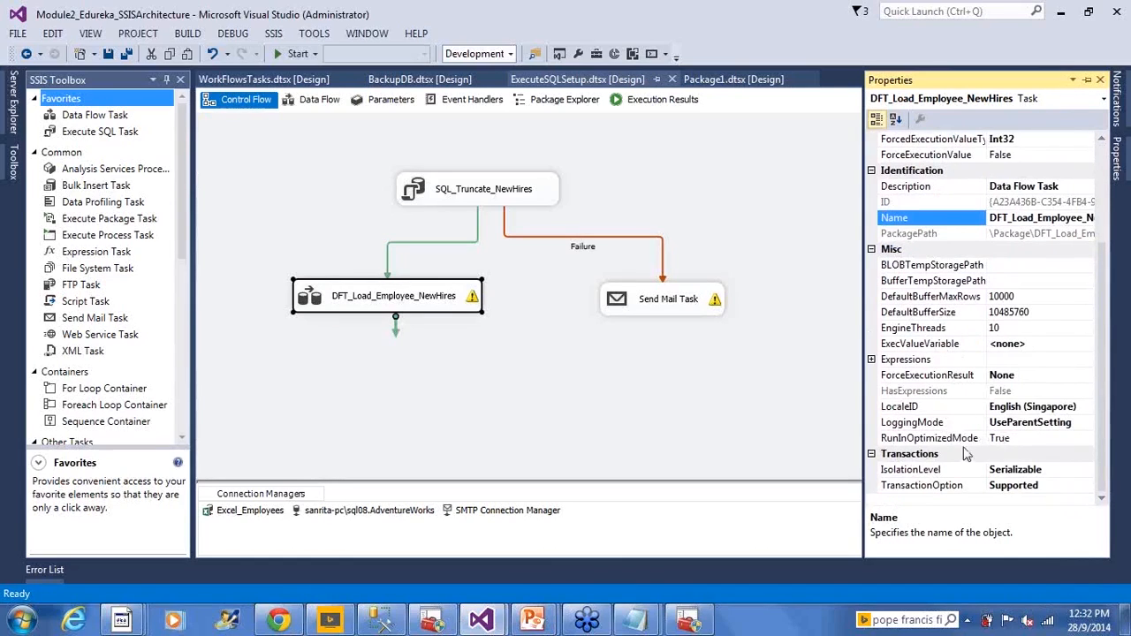
{"action": "left_click_drag", "start_coordinate": [1103, 465], "coordinate": [1080, 339]}
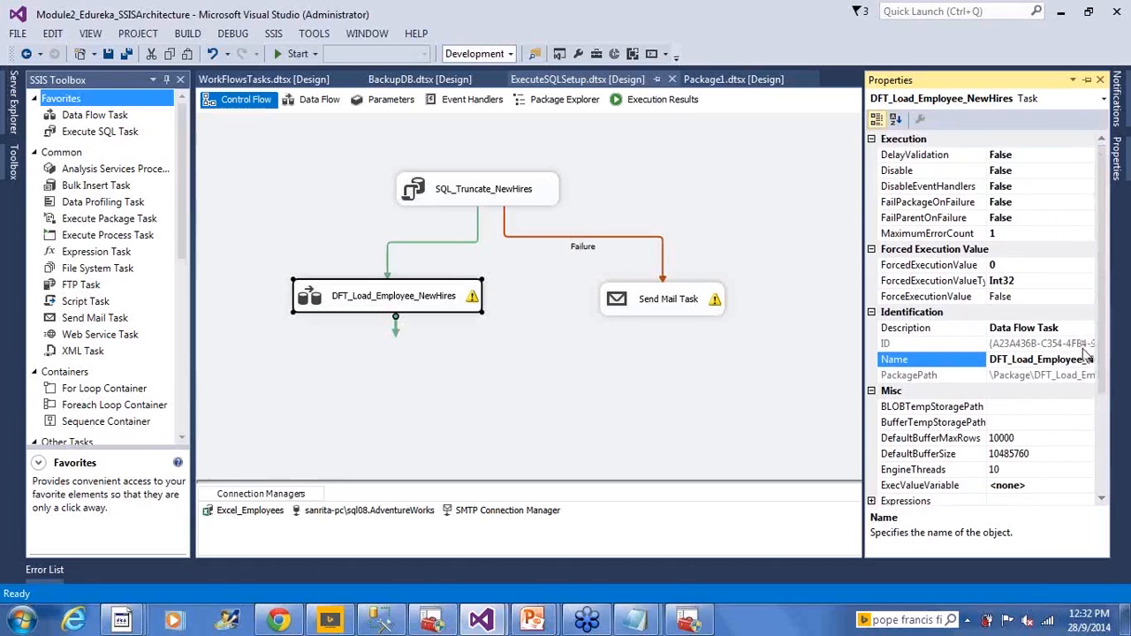
- Reopen the DFT_Load_Employee_NewHires task's properties, examine its Execution settings such as FailParentOnFailure, and return to the control flow
{"action": "right_click", "coordinate": [395, 304]}
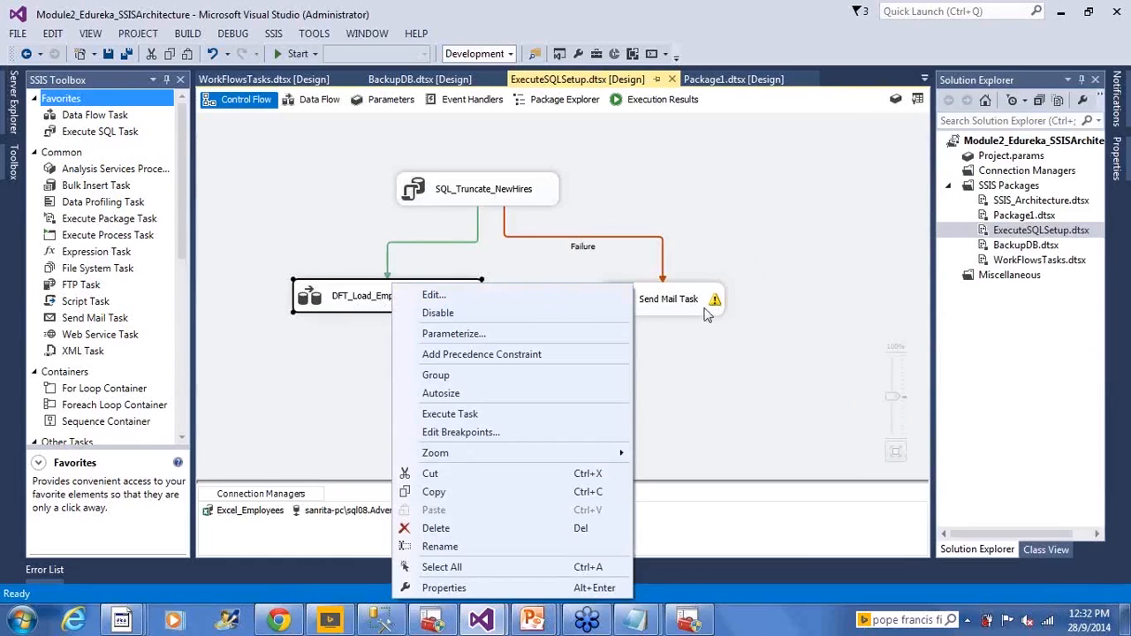
{"action": "left_click", "coordinate": [674, 357]}
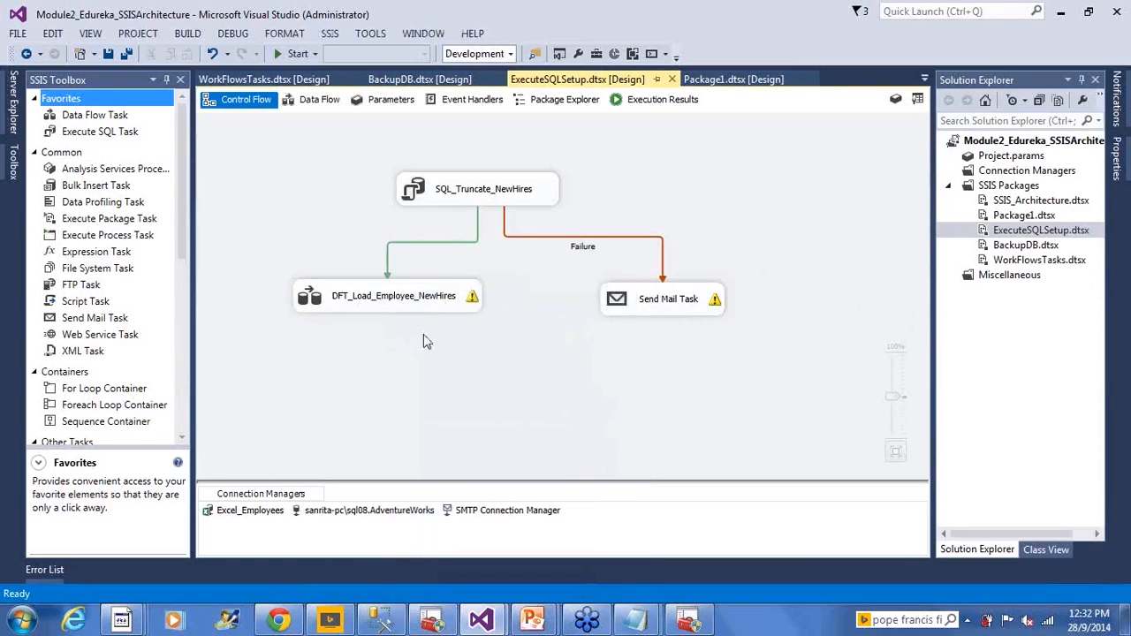
{"action": "right_click", "coordinate": [322, 283]}
{"action": "left_click", "coordinate": [373, 587]}
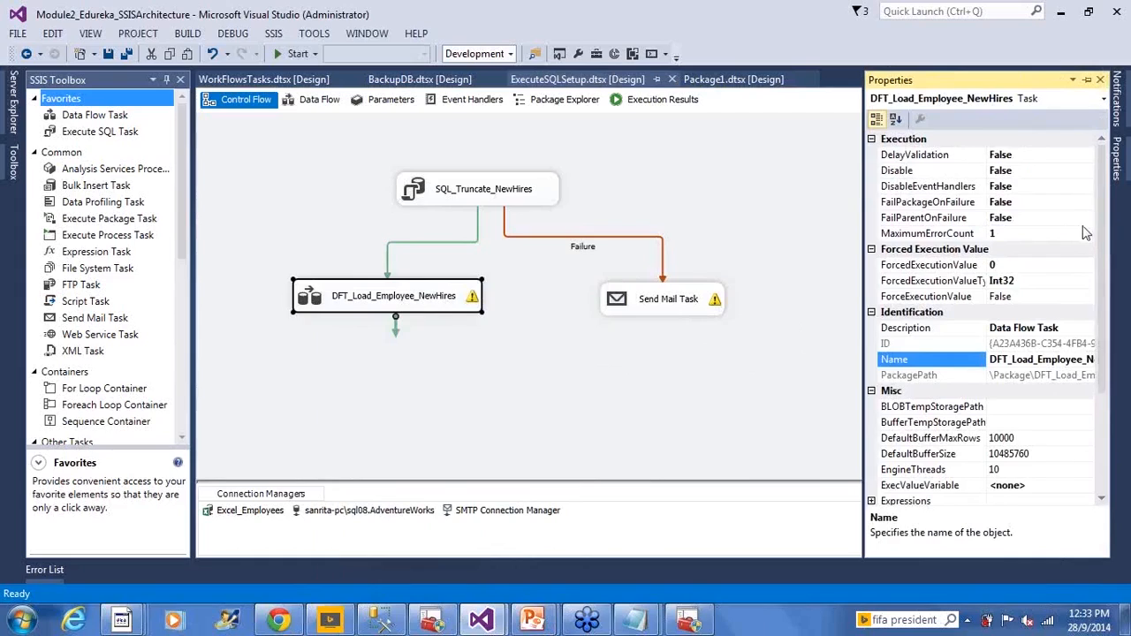
{"action": "left_click", "coordinate": [703, 291]}
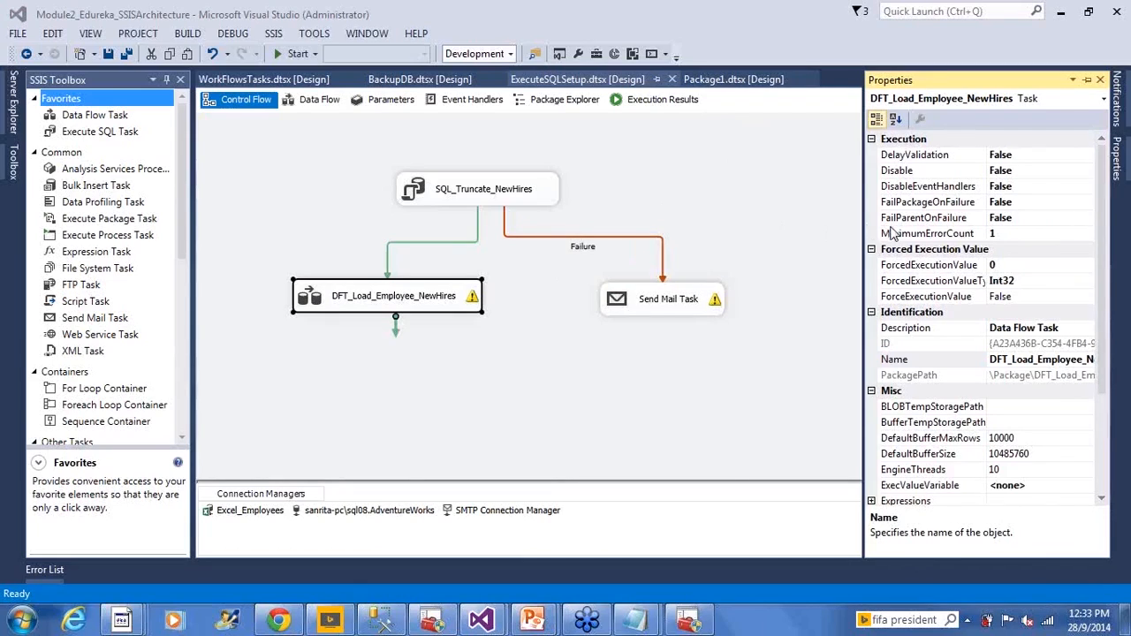
{"action": "left_click", "coordinate": [740, 186]}
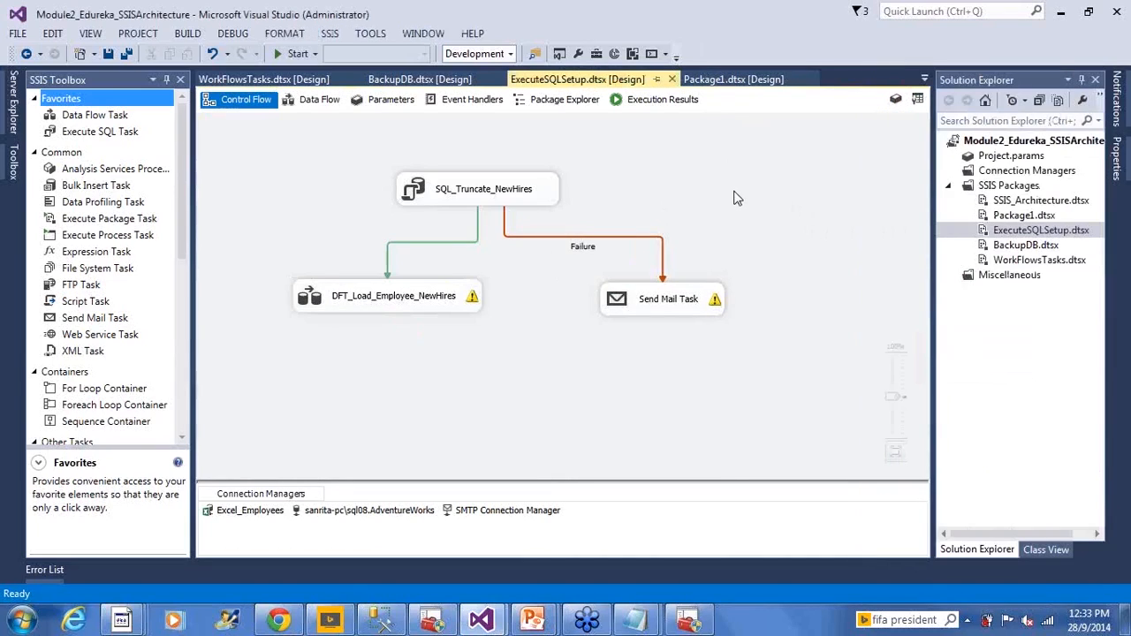
- Open WorkFlowsTasks.dtsx and enable package configurations through the package's Configurations property
{"action": "left_click", "coordinate": [1022, 261]}
{"action": "double_click", "coordinate": [984, 265]}
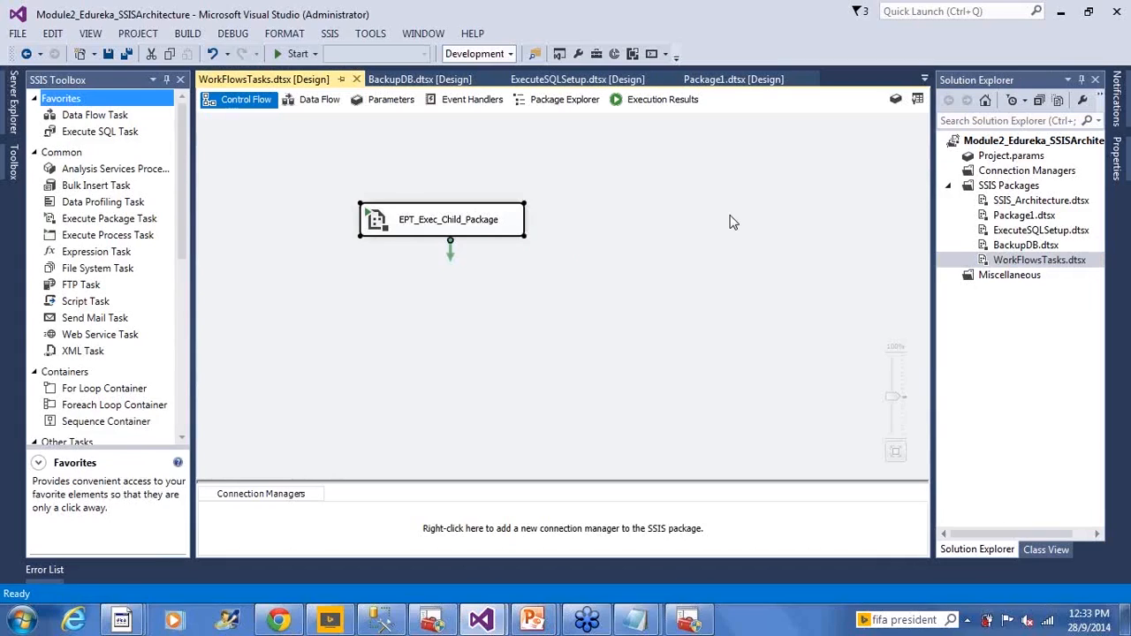
{"action": "right_click", "coordinate": [648, 206]}
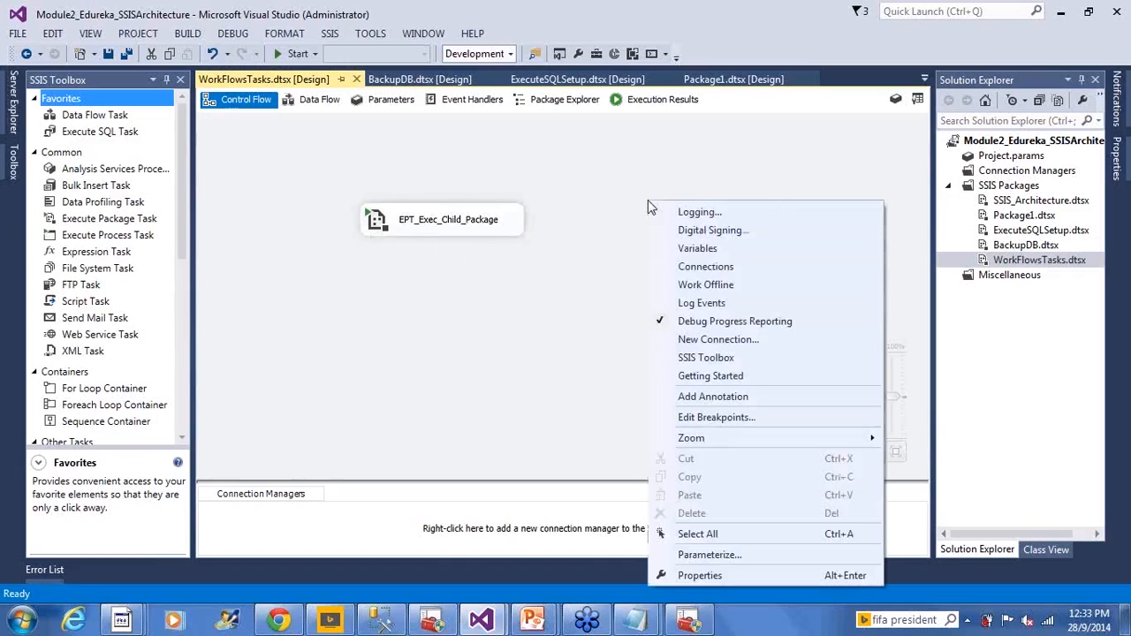
{"action": "left_click", "coordinate": [680, 574]}
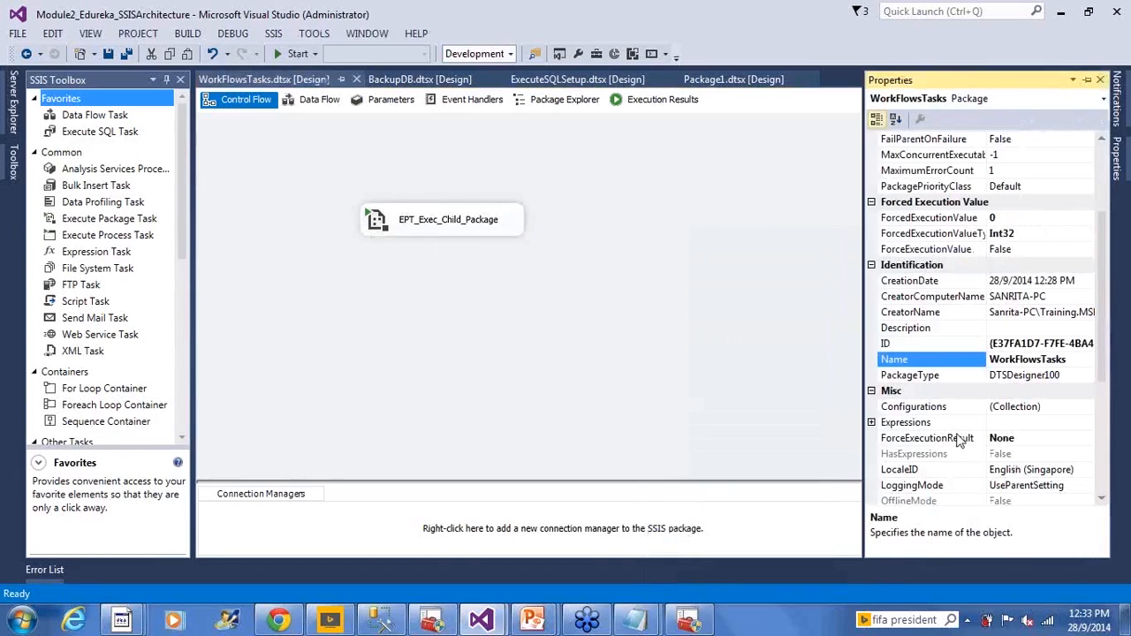
{"action": "left_click", "coordinate": [1041, 407]}
{"action": "left_click", "coordinate": [1087, 407]}
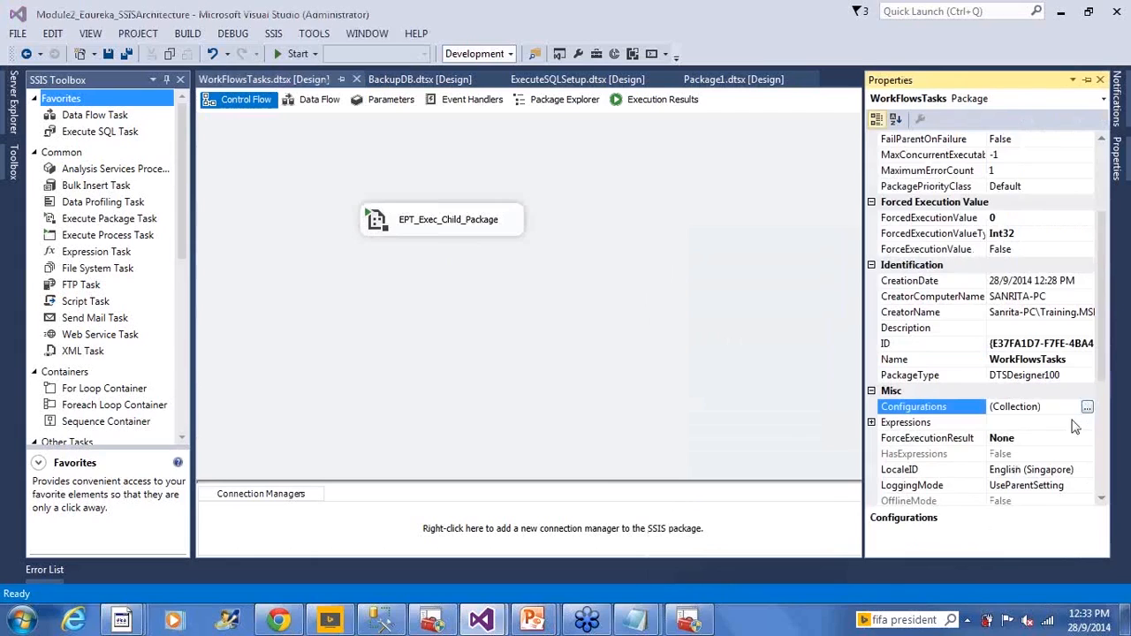
{"action": "left_click", "coordinate": [322, 176]}
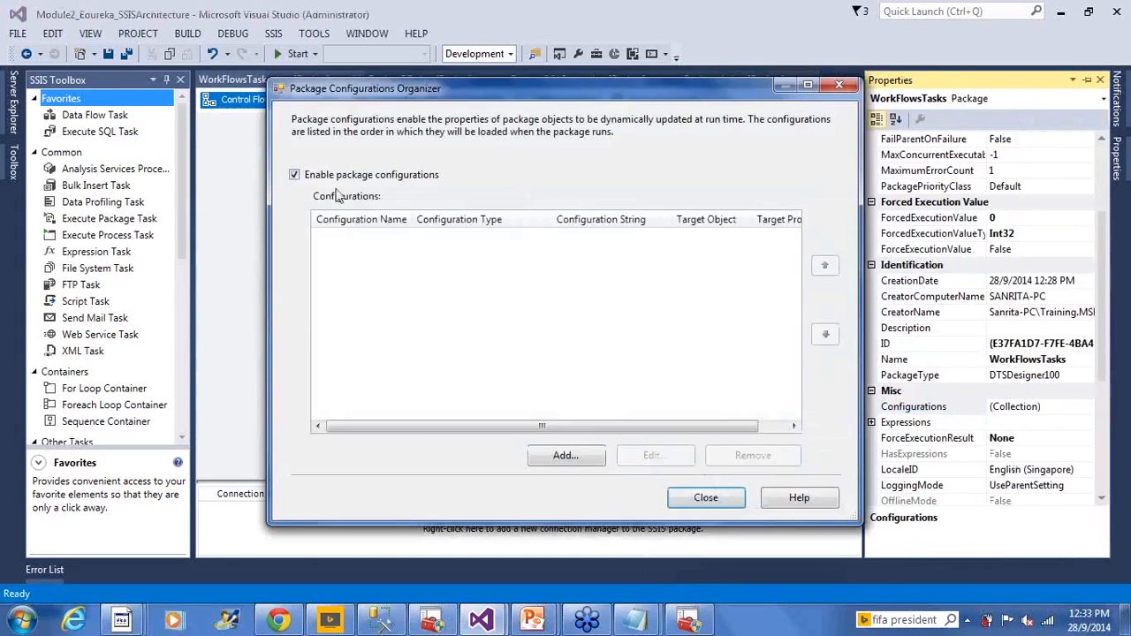
- Examine the Parent package variable type in the Package Configuration Wizard, and close the wizard and organizer without adding a configuration
{"action": "left_click", "coordinate": [566, 455]}
{"action": "left_click", "coordinate": [586, 464]}
{"action": "left_click", "coordinate": [635, 245]}
{"action": "left_click", "coordinate": [583, 291]}
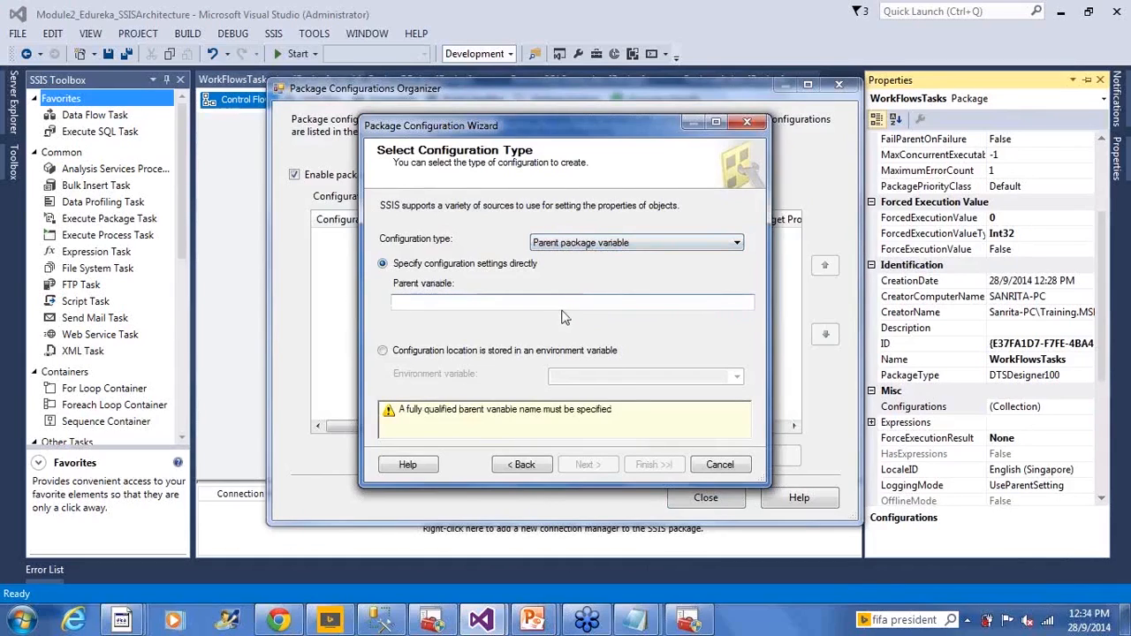
{"action": "left_click", "coordinate": [721, 466]}
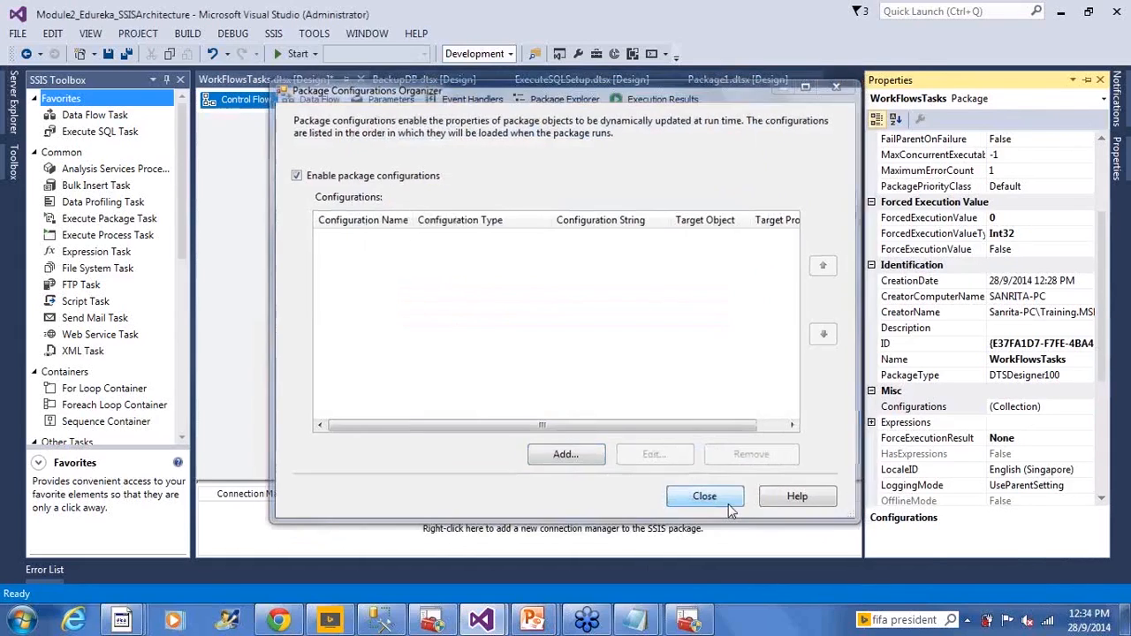
{"action": "left_click", "coordinate": [728, 503]}
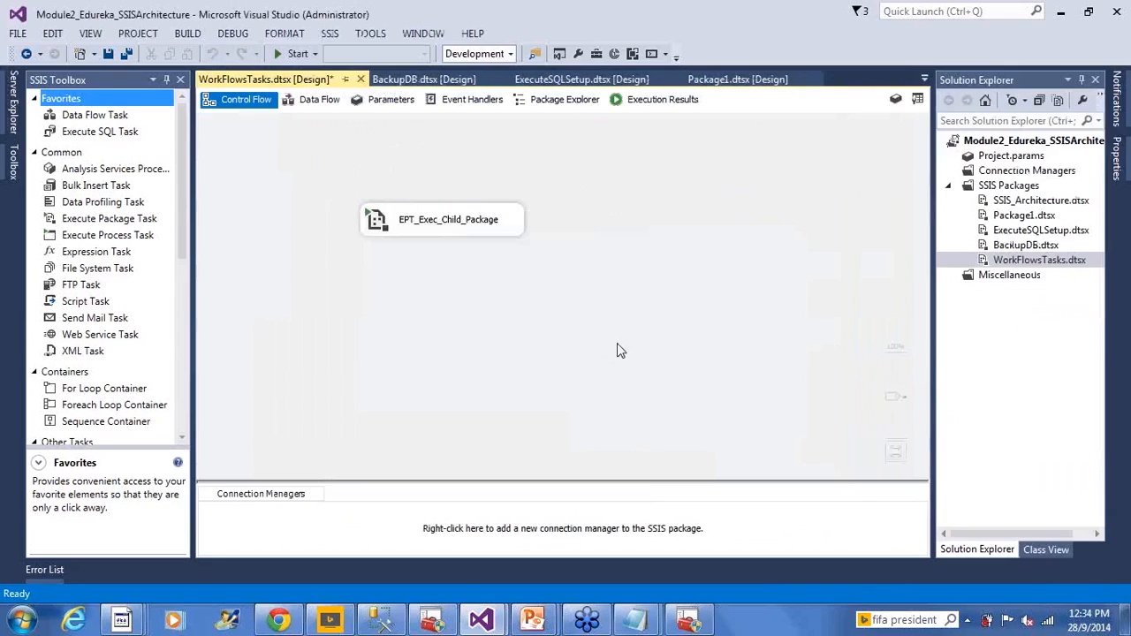